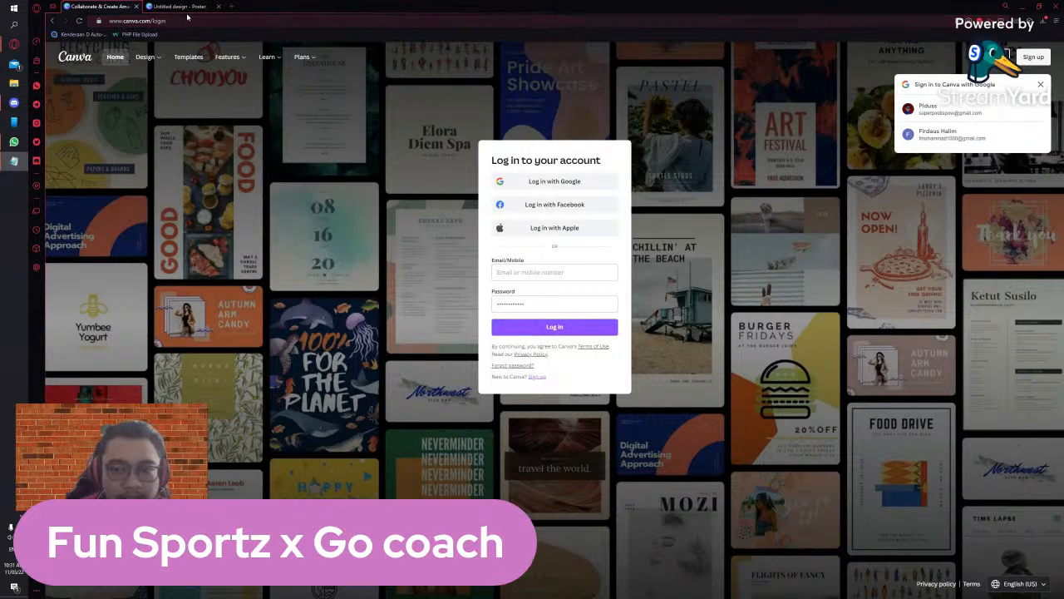
Step: Enter the account password on the Canva login form
mouse_move(266, 57)
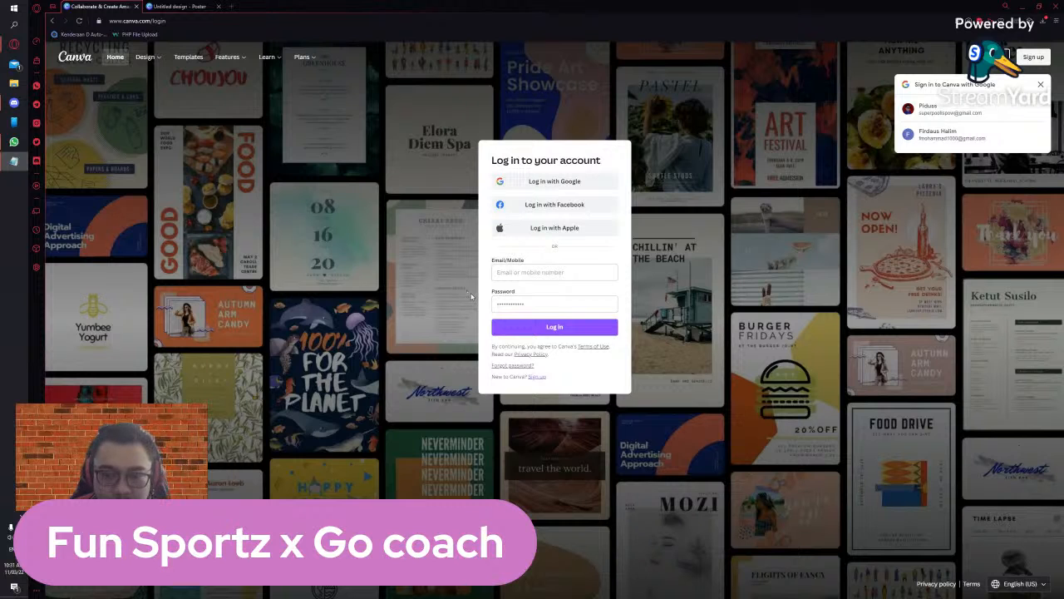
click(512, 305)
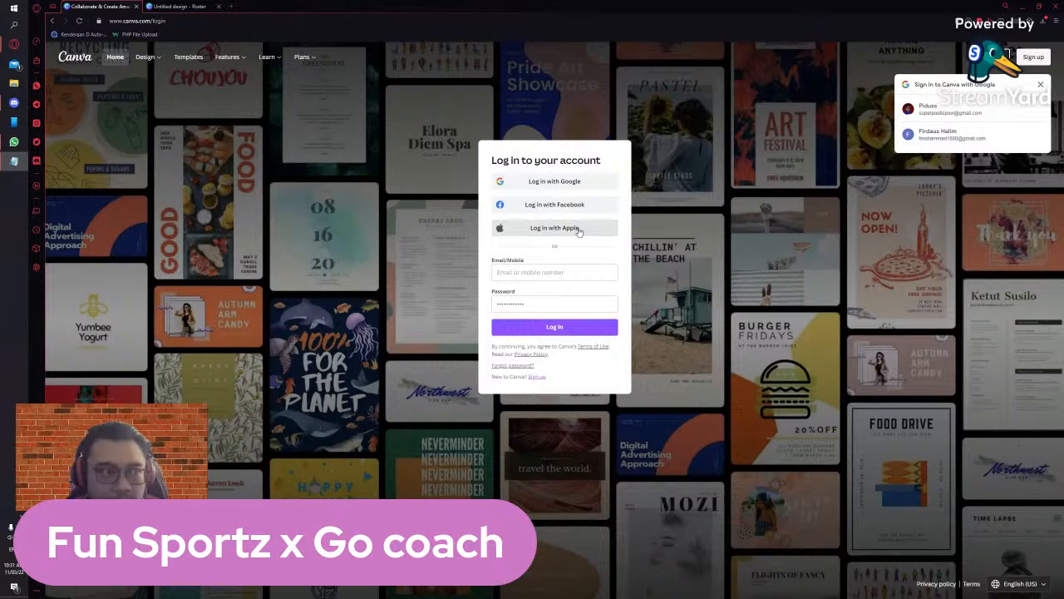
Step: Switch to email sign-up and enter the account holder's full name
click(541, 378)
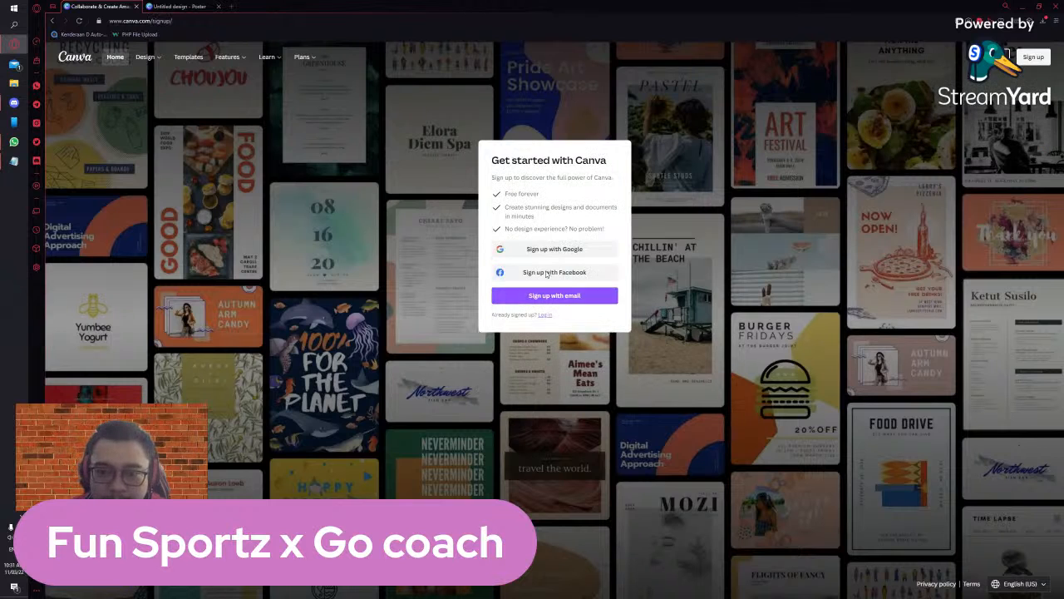
click(563, 295)
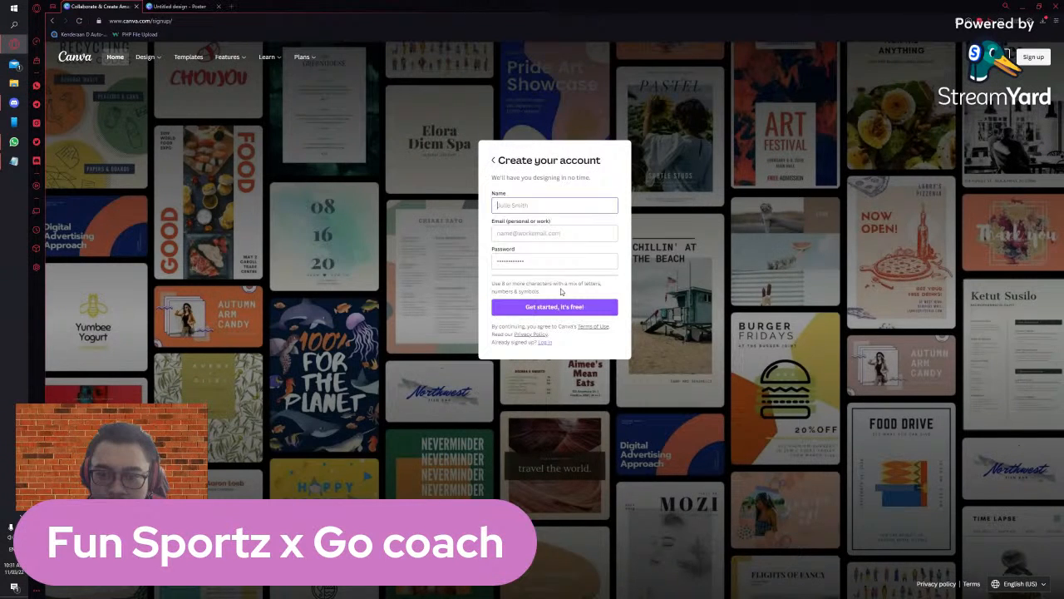
click(547, 207)
click(558, 194)
click(556, 201)
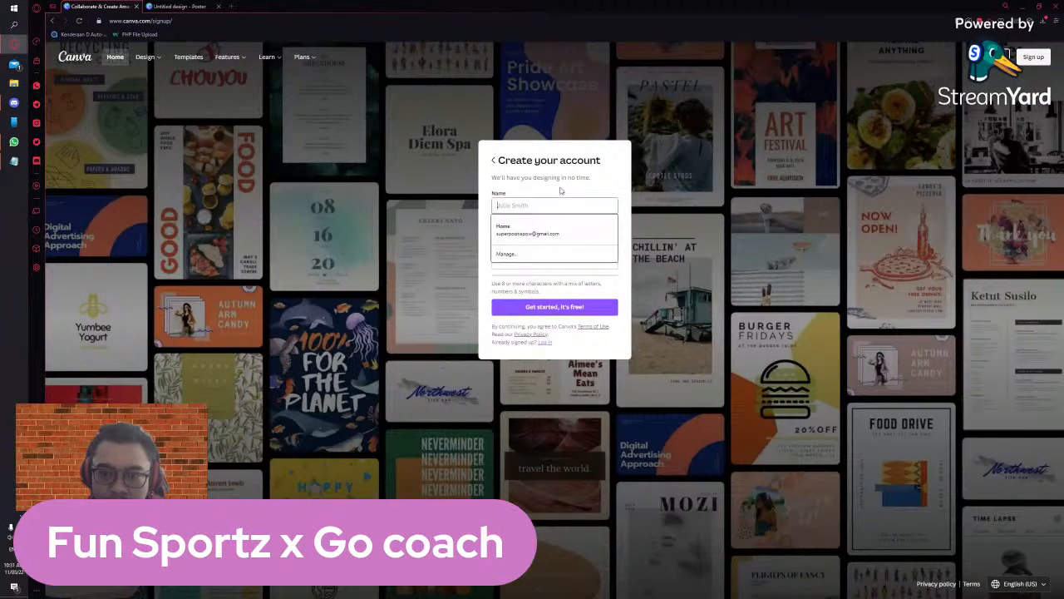
click(561, 191)
click(553, 205)
click(545, 189)
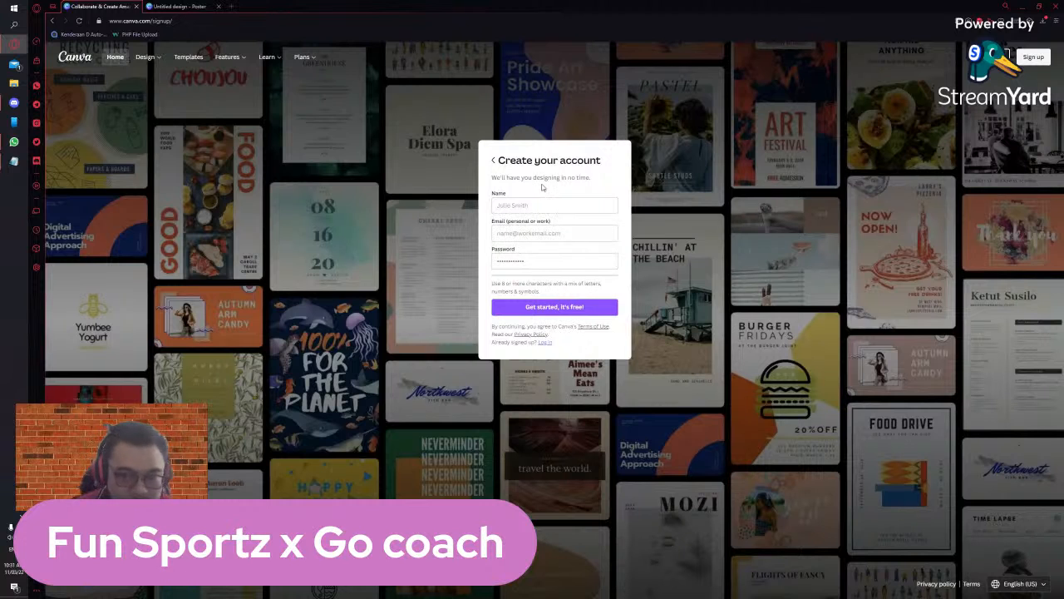
click(549, 200)
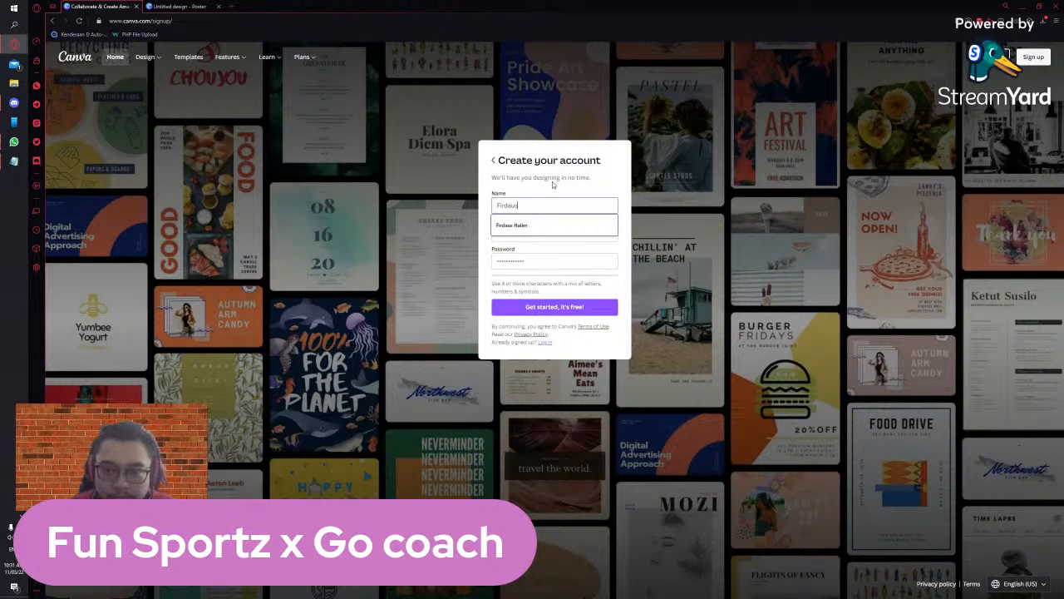
key(Tab)
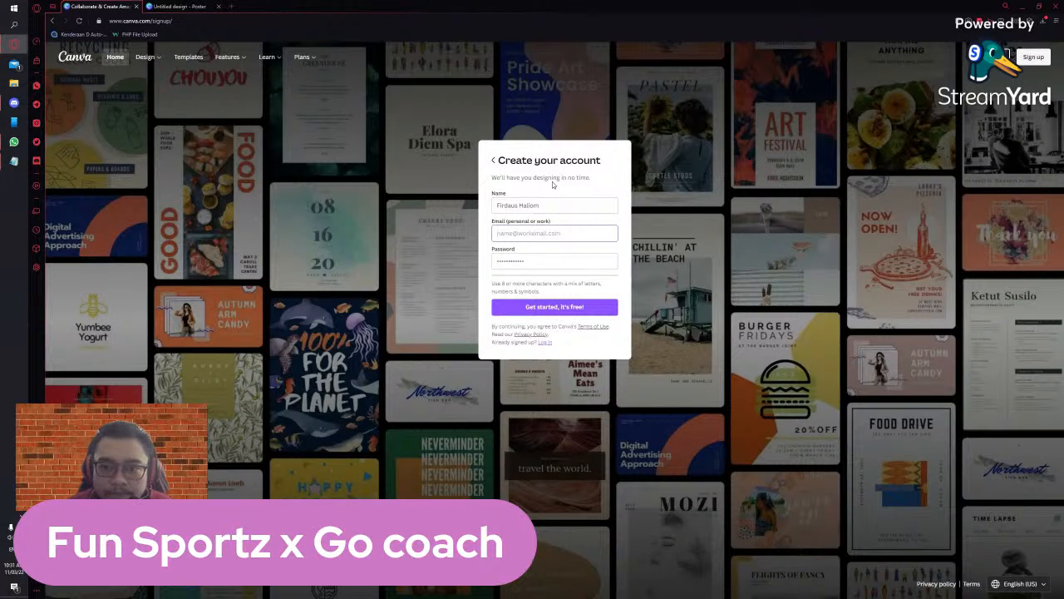
Step: Correct the last name, fill in the email and password, and submit the sign-up form
double_click(529, 206)
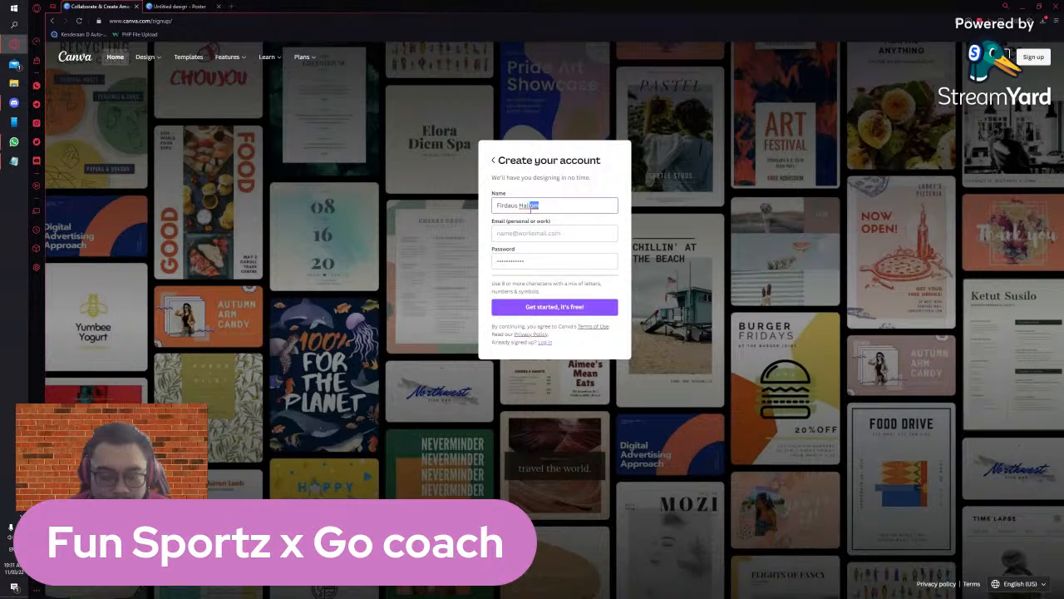
text(m)
click(531, 234)
click(530, 254)
click(527, 262)
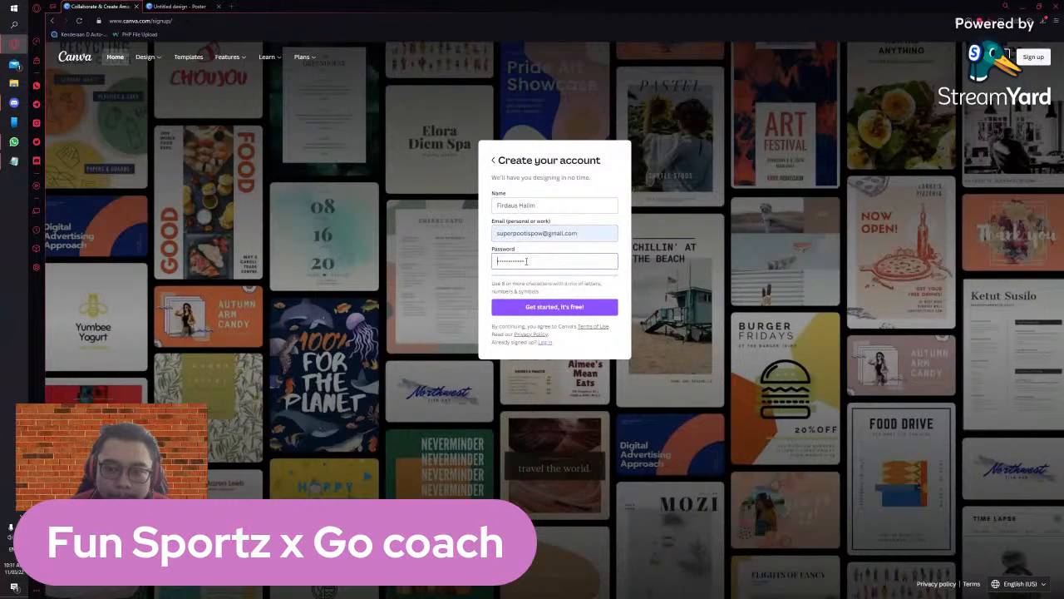
text(••••••••)
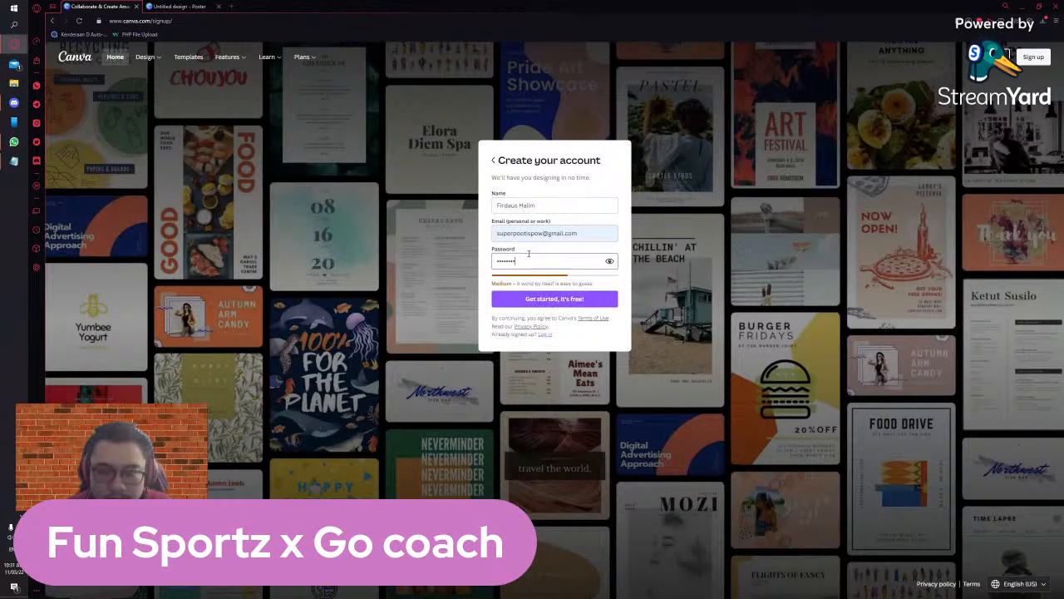
click(561, 298)
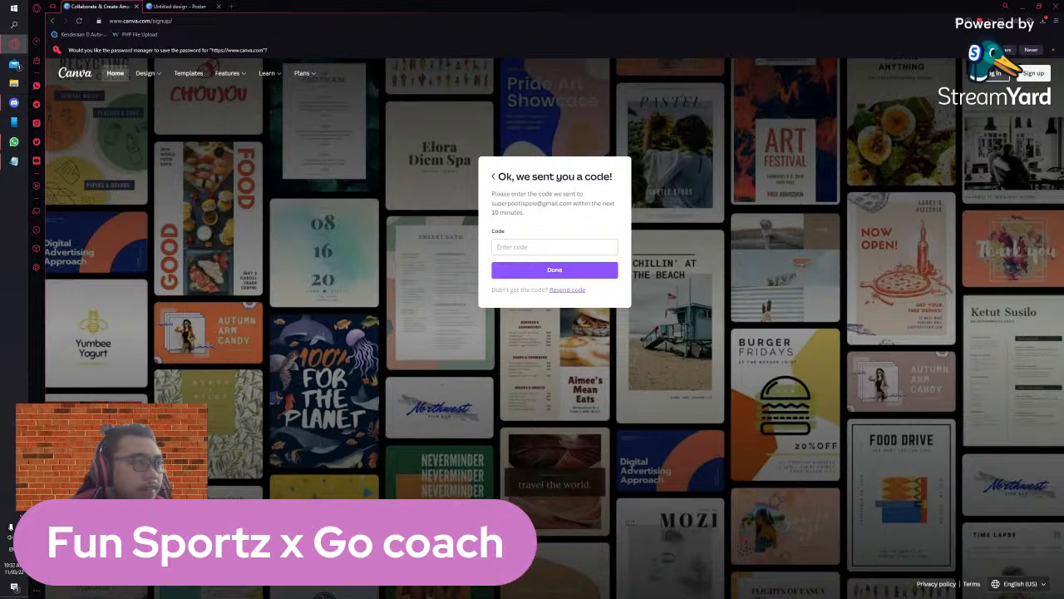
Step: Enter the emailed verification code, then log in with the existing Google account instead
click(532, 246)
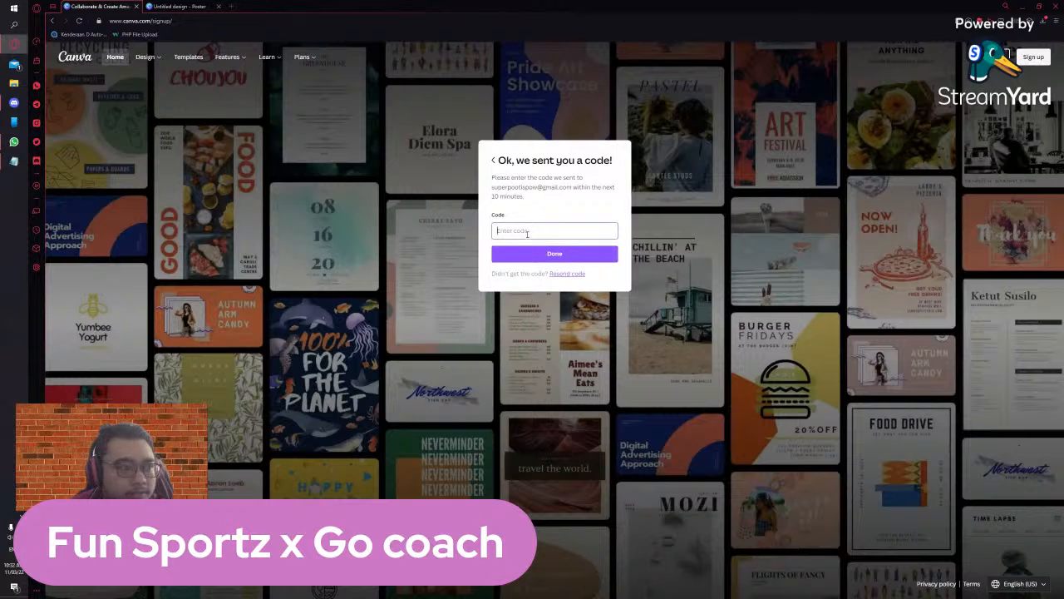
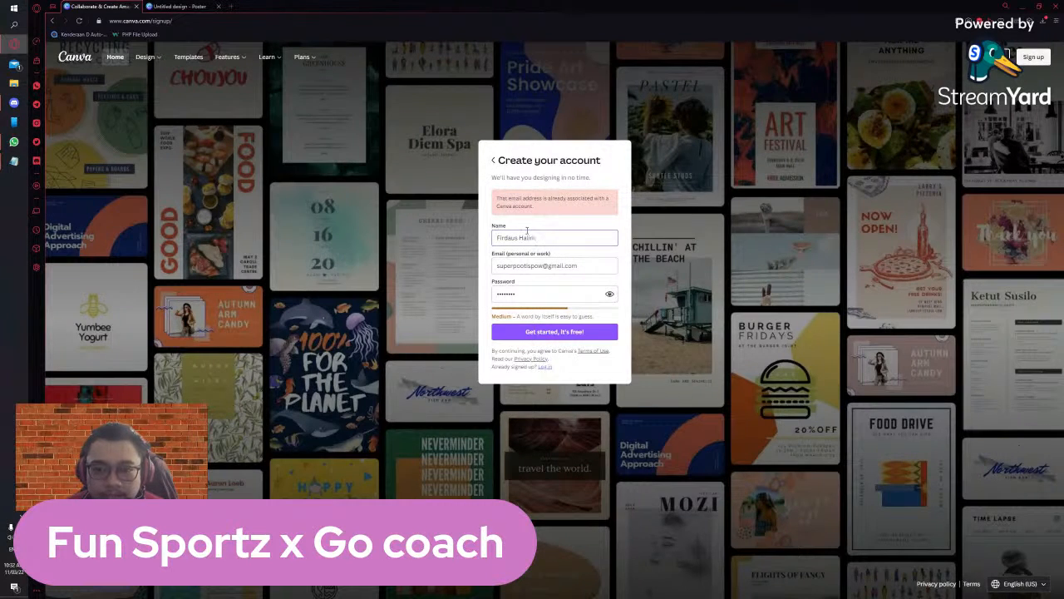
click(547, 366)
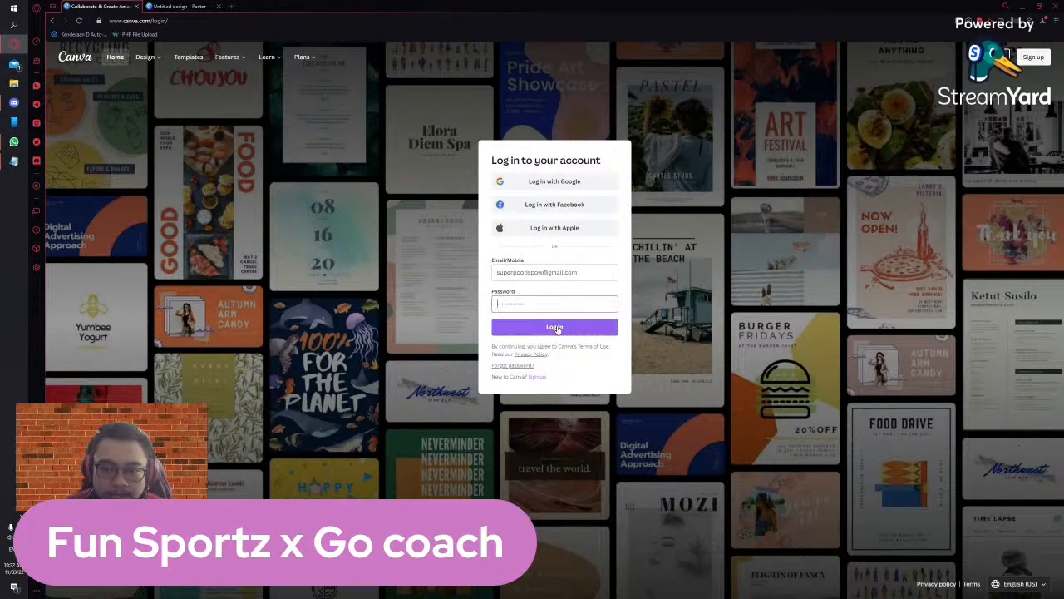
click(555, 182)
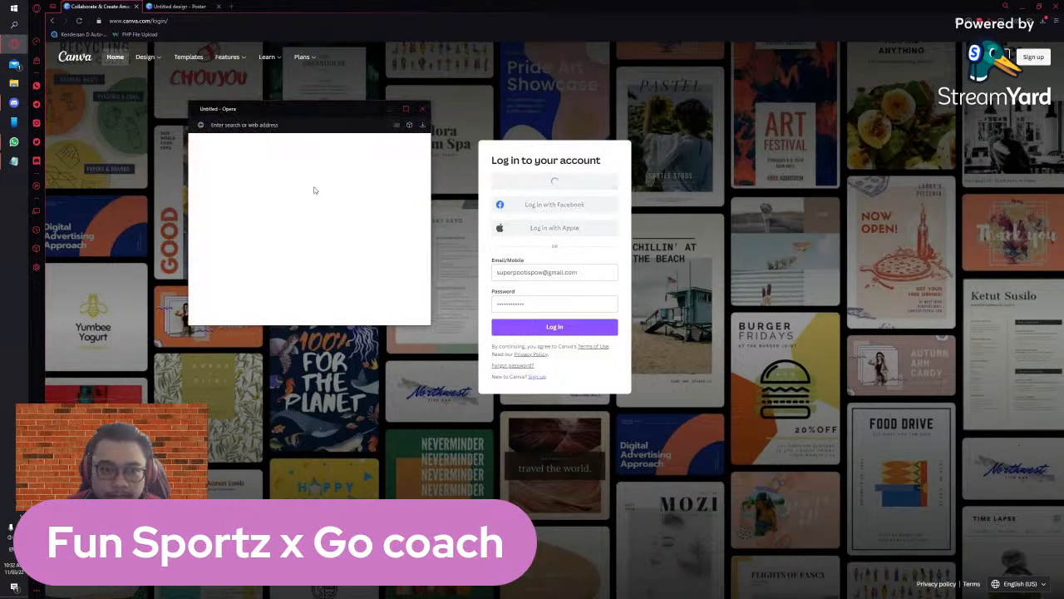
click(292, 239)
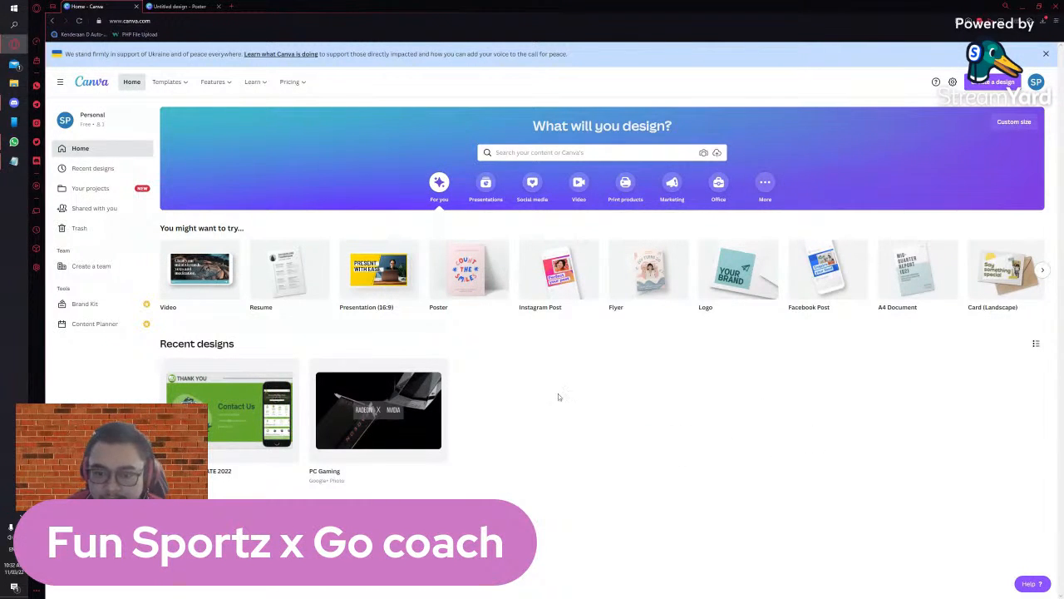
Step: Create a new blank Poster design from the home page's suggested design types
mouse_move(478, 285)
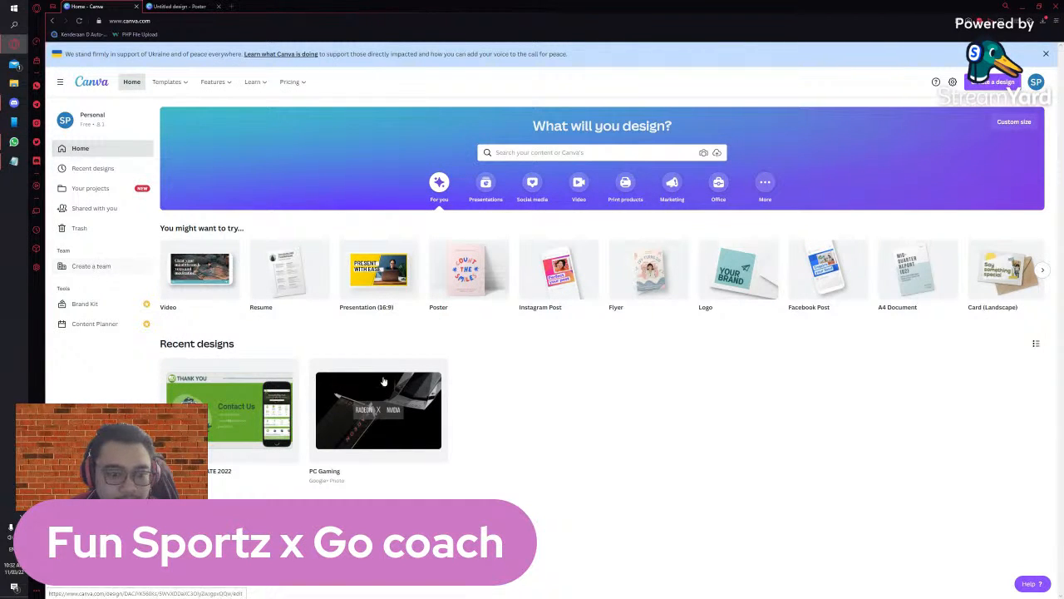
click(1016, 123)
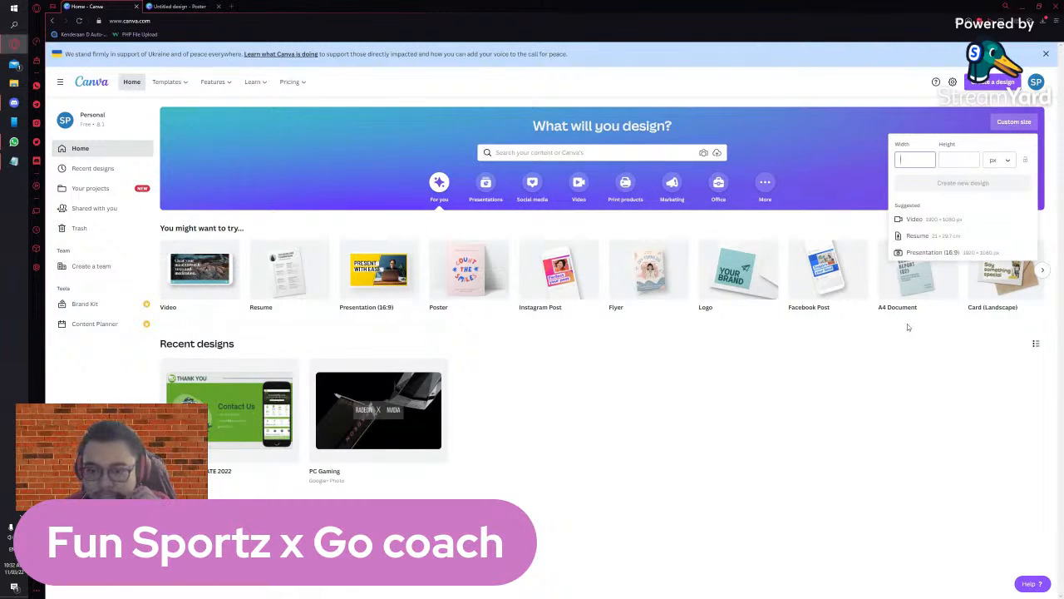
click(745, 366)
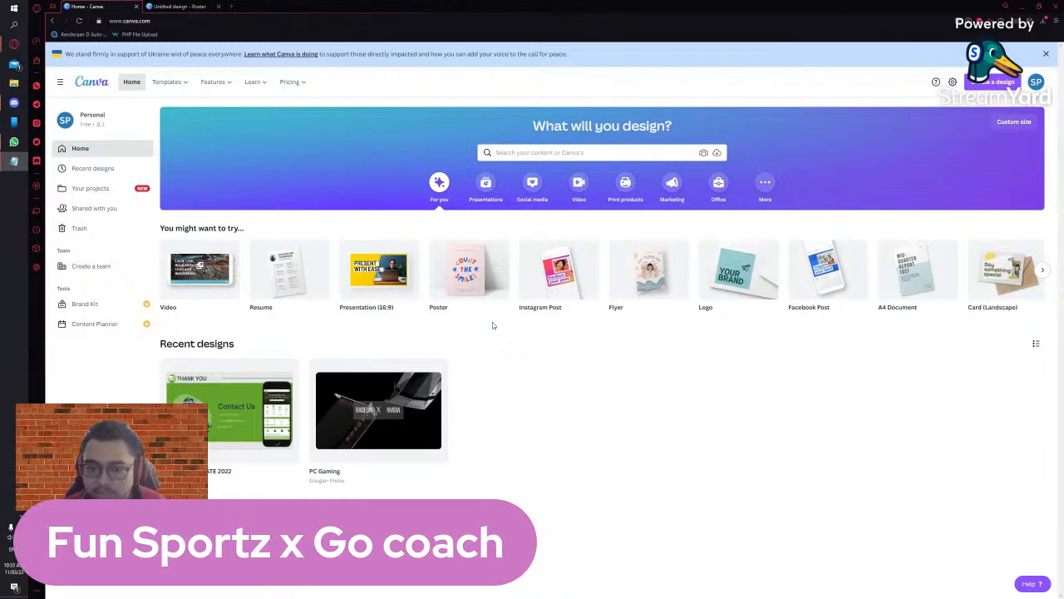
click(478, 283)
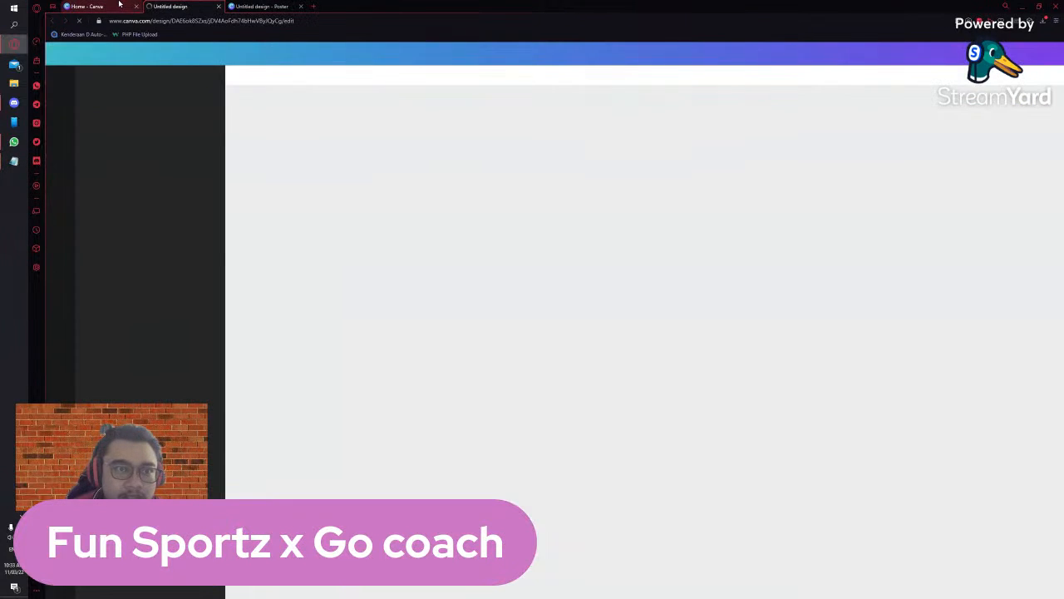
click(118, 6)
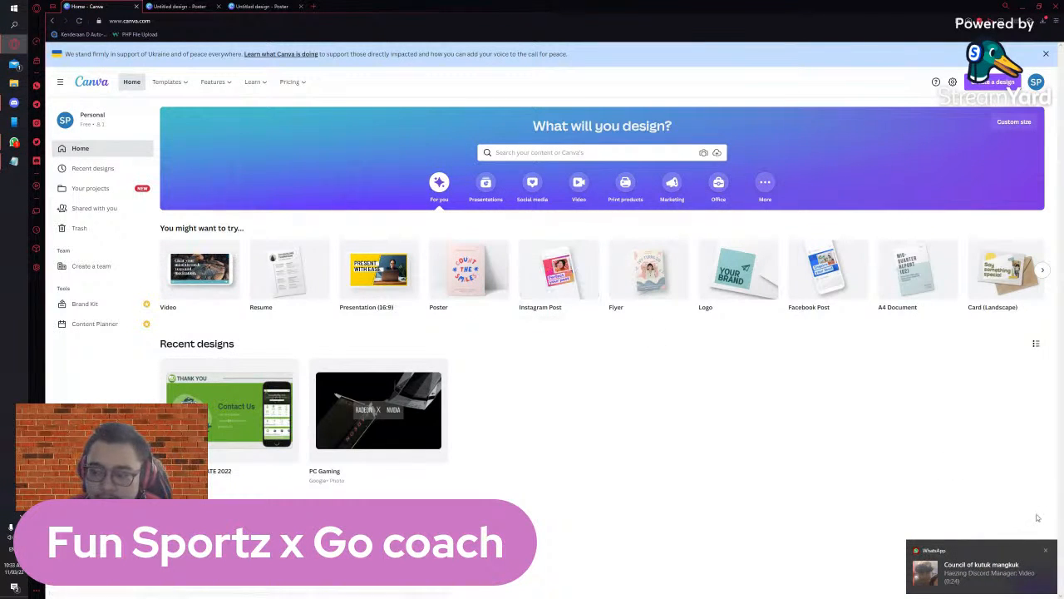
click(1045, 550)
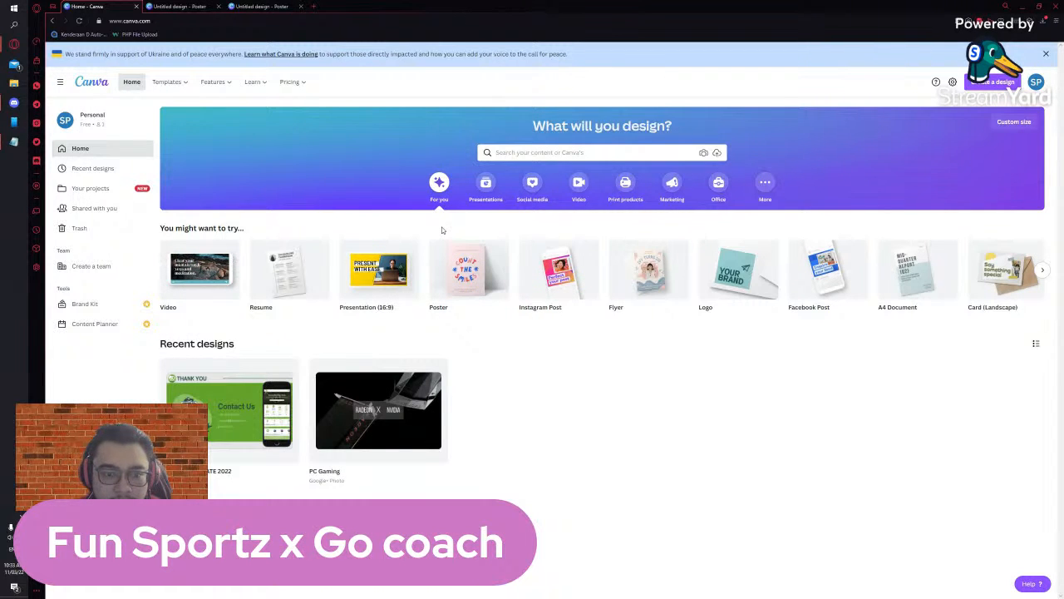
click(459, 282)
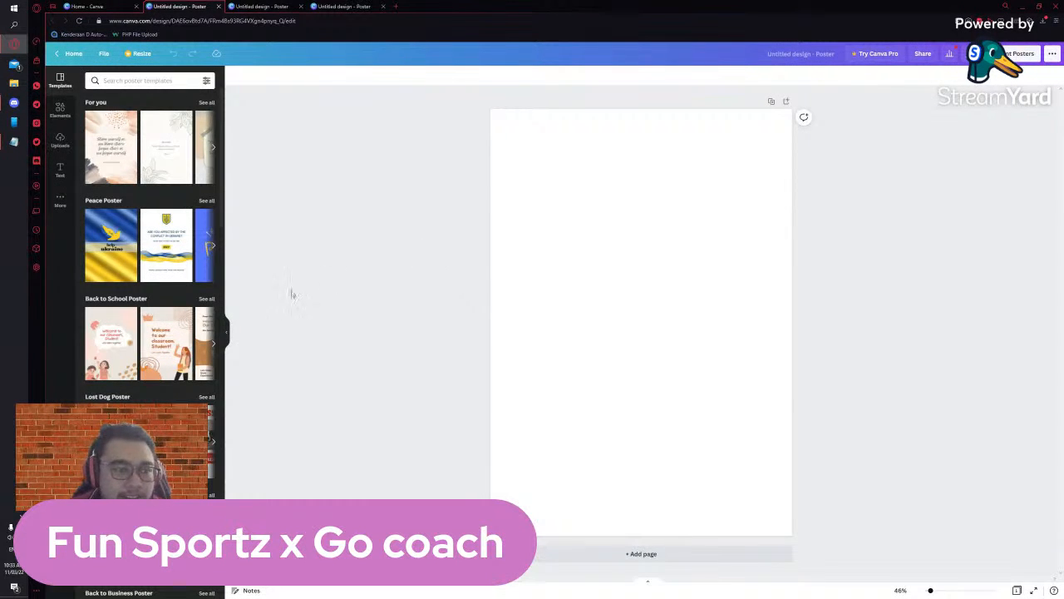
click(226, 331)
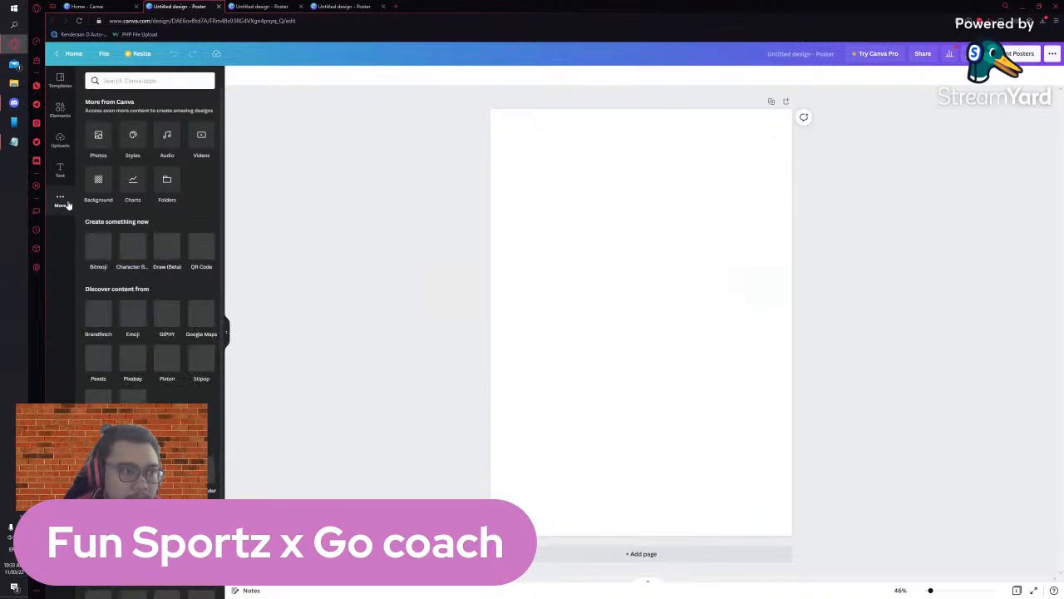
click(226, 331)
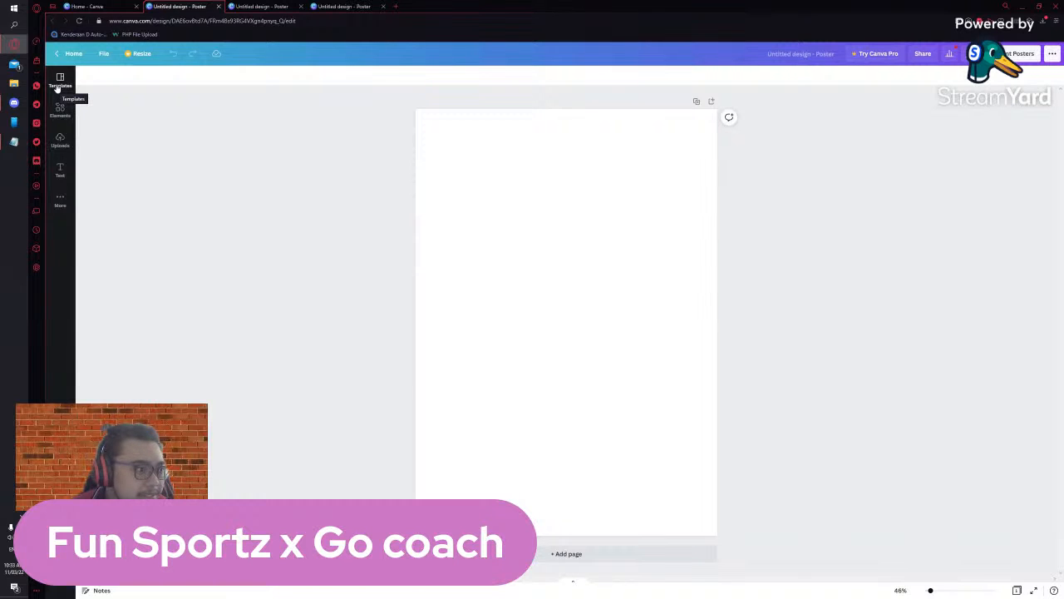
click(58, 83)
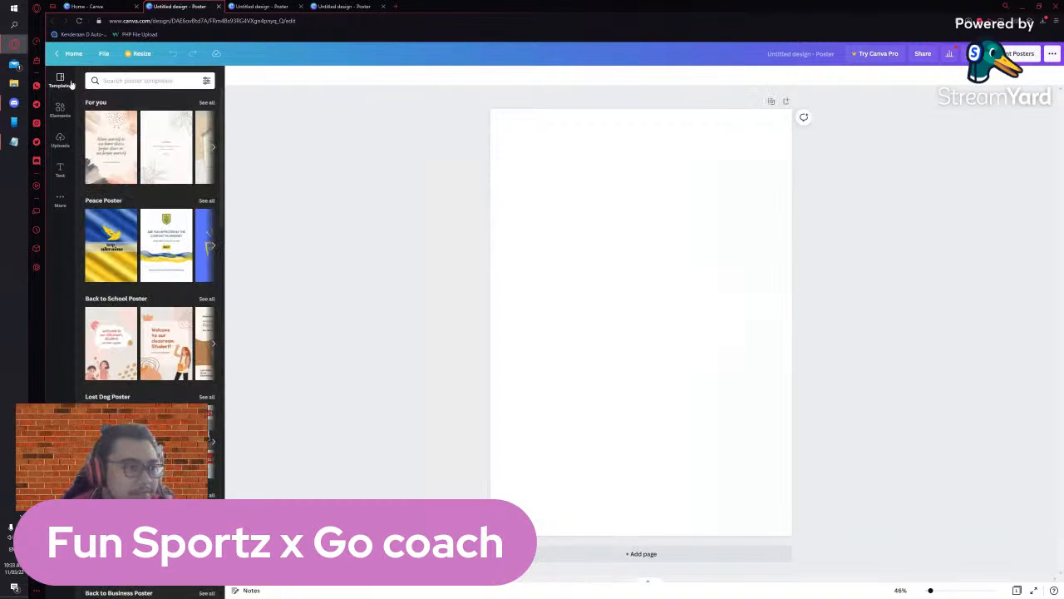
click(211, 150)
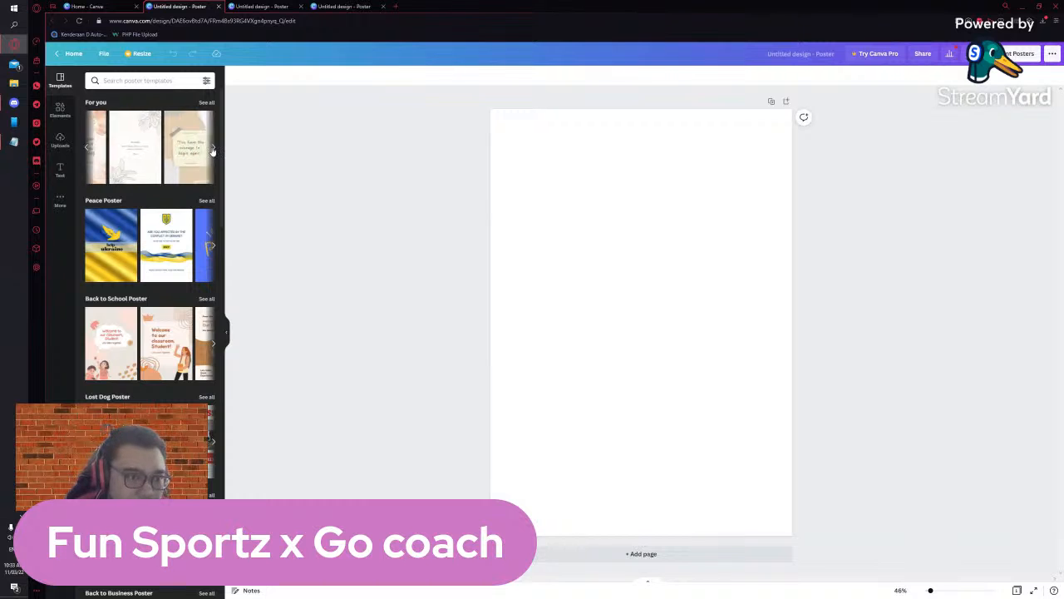
scroll(188, 316, down, 5)
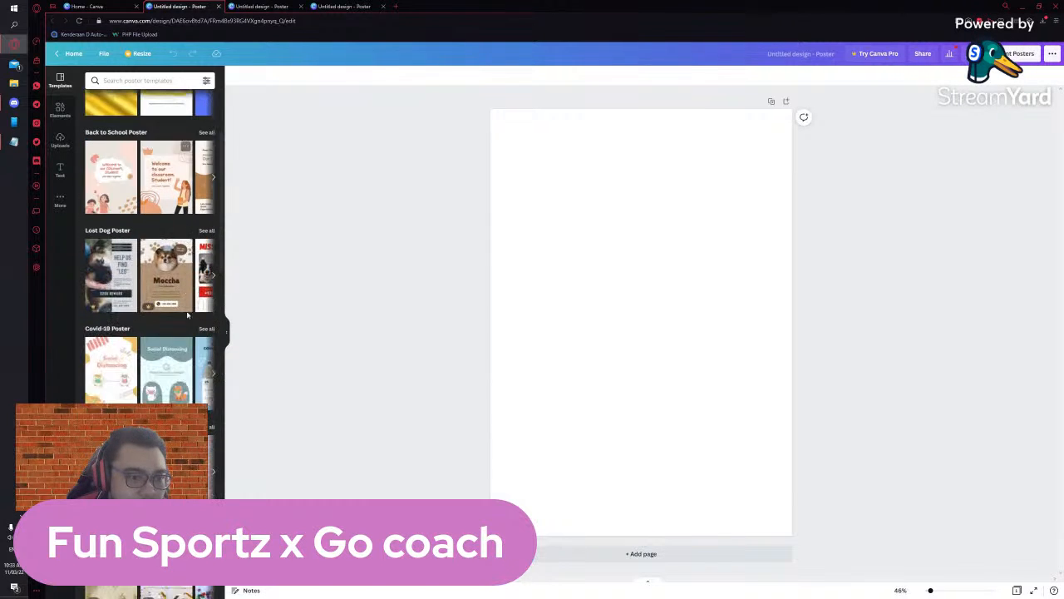
scroll(183, 323, down, 3)
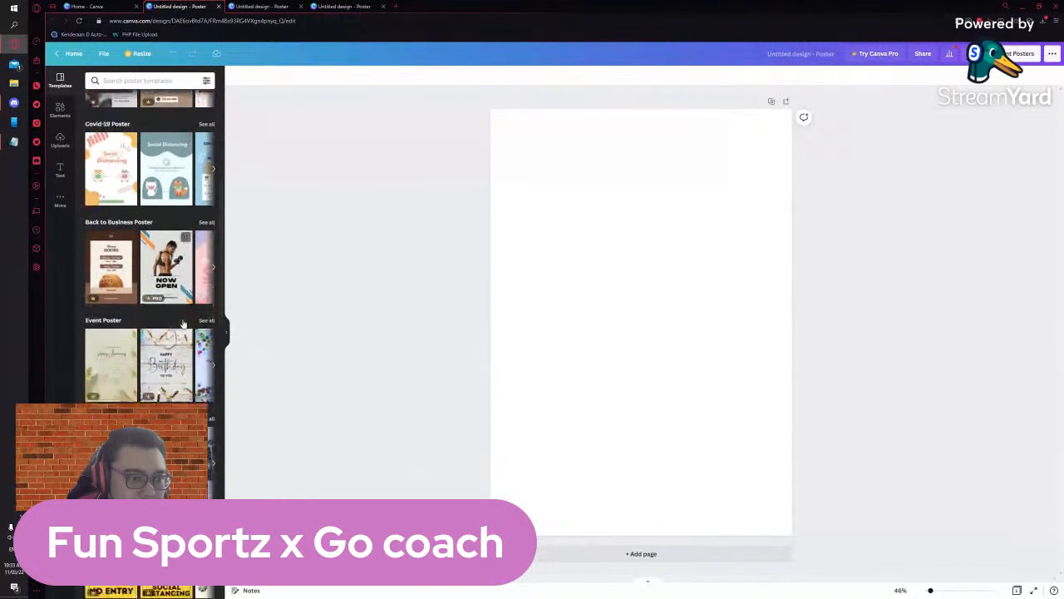
scroll(147, 333, down, 2)
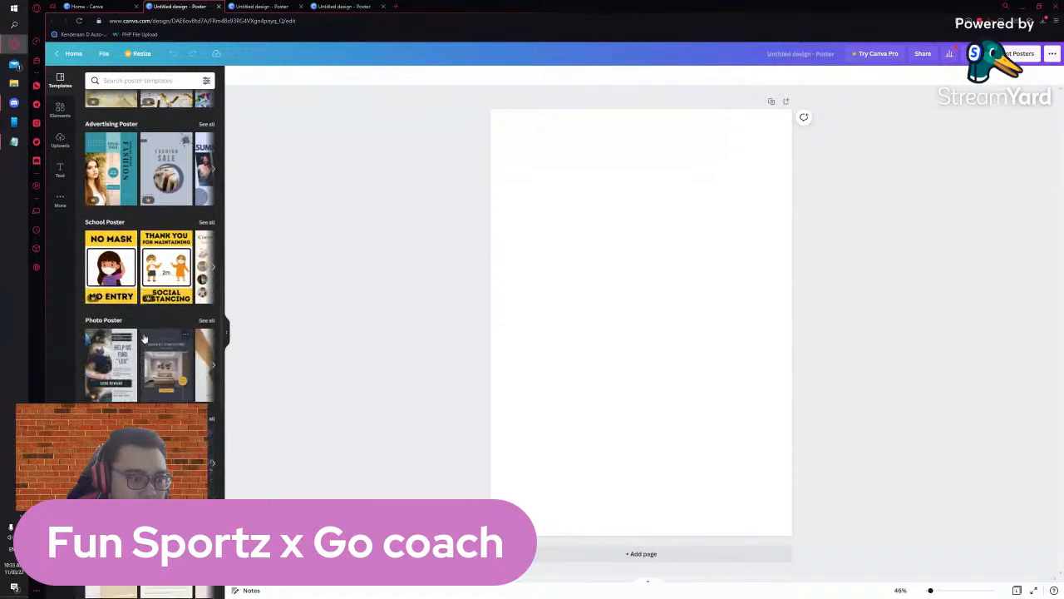
scroll(155, 339, down, 2)
scroll(154, 366, down, 2)
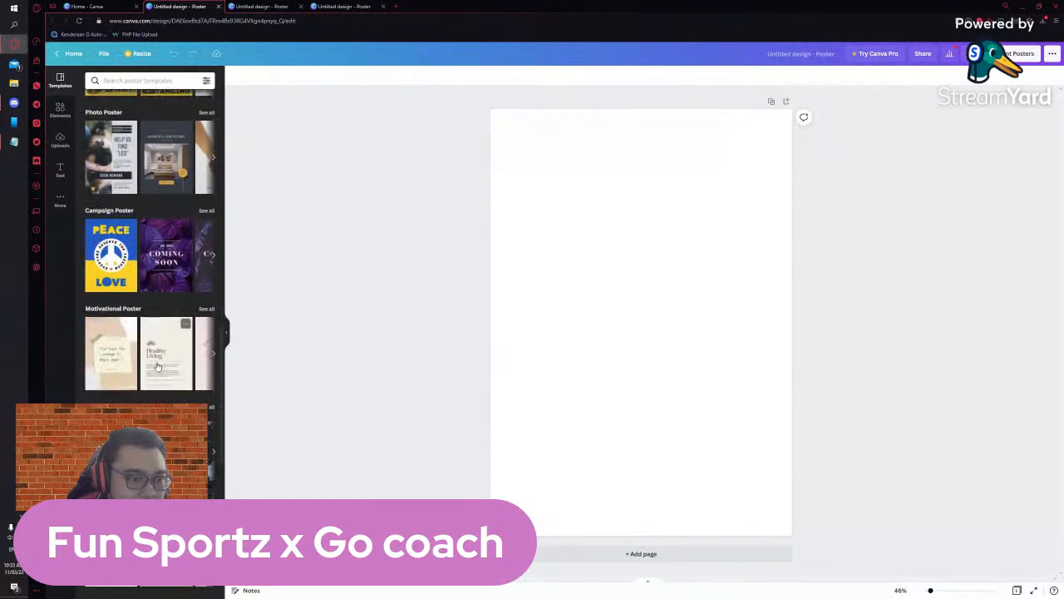
scroll(183, 372, down, 2)
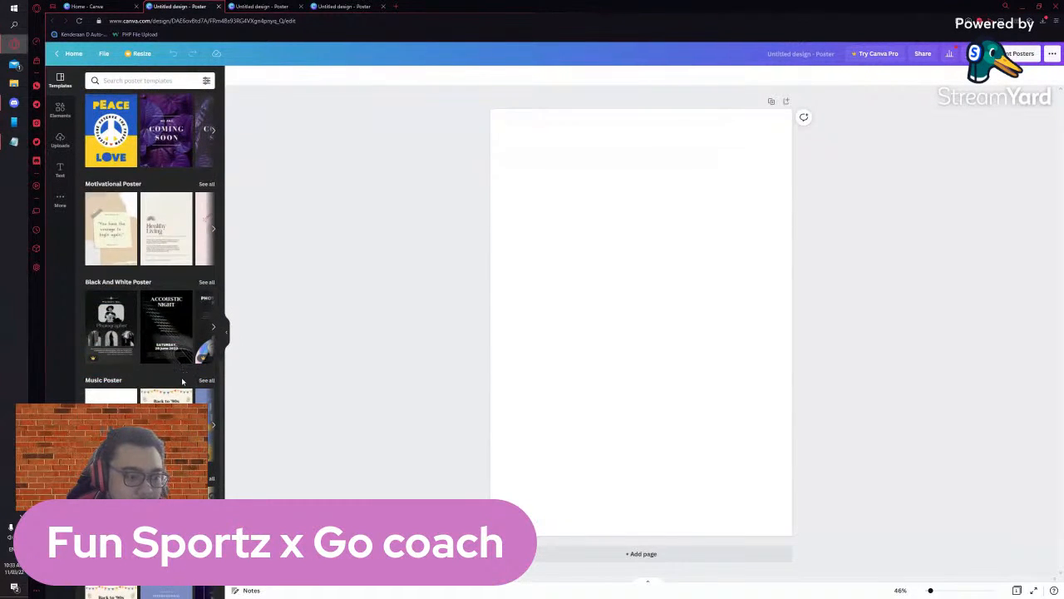
scroll(187, 370, down, 5)
scroll(193, 359, down, 4)
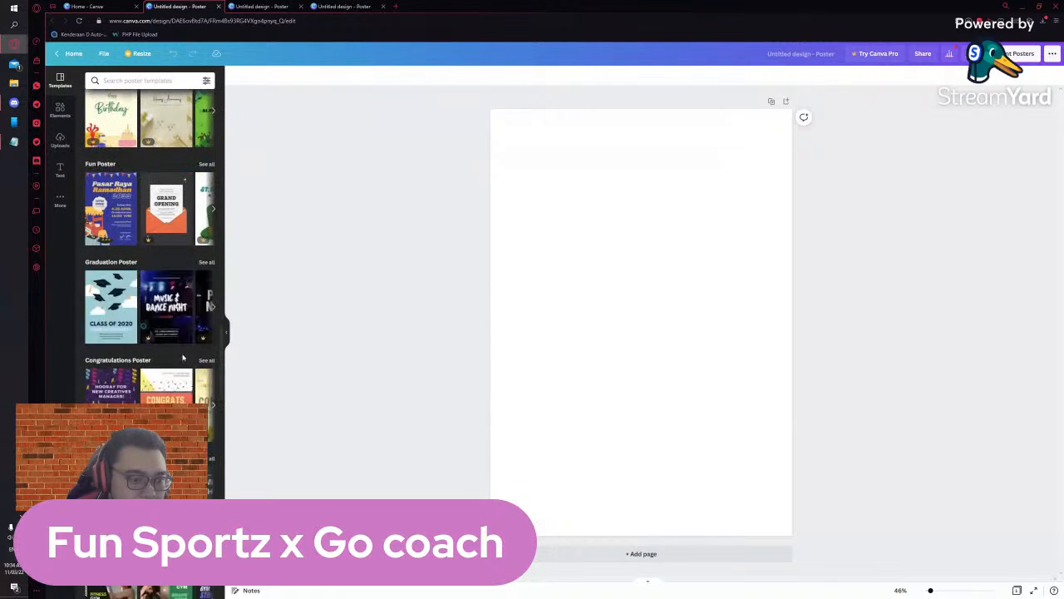
scroll(214, 250, up, 2)
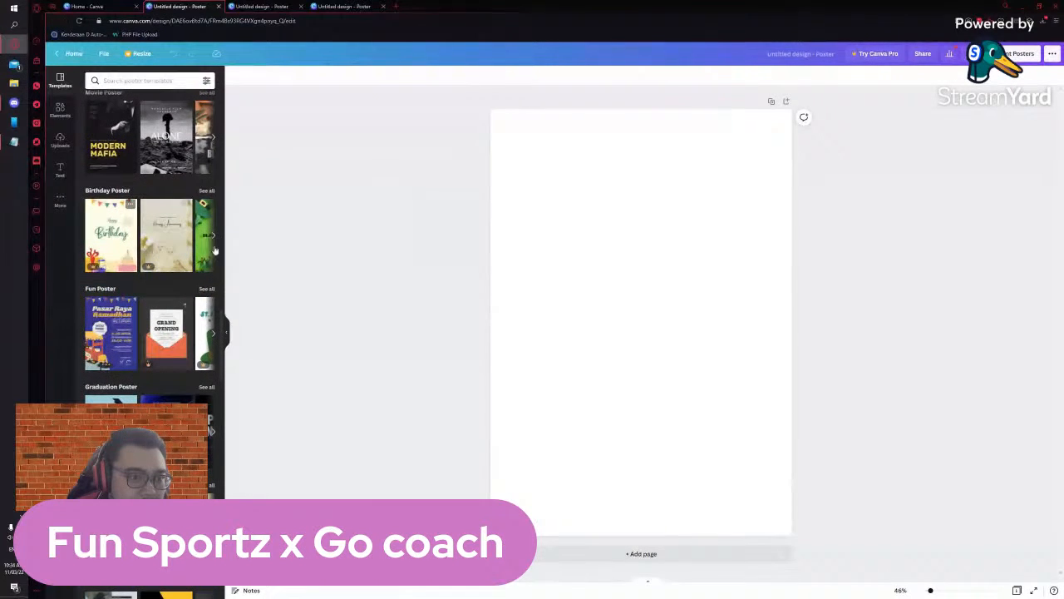
Step: Apply the Happy Birthday template from the Birthday Poster results
click(206, 190)
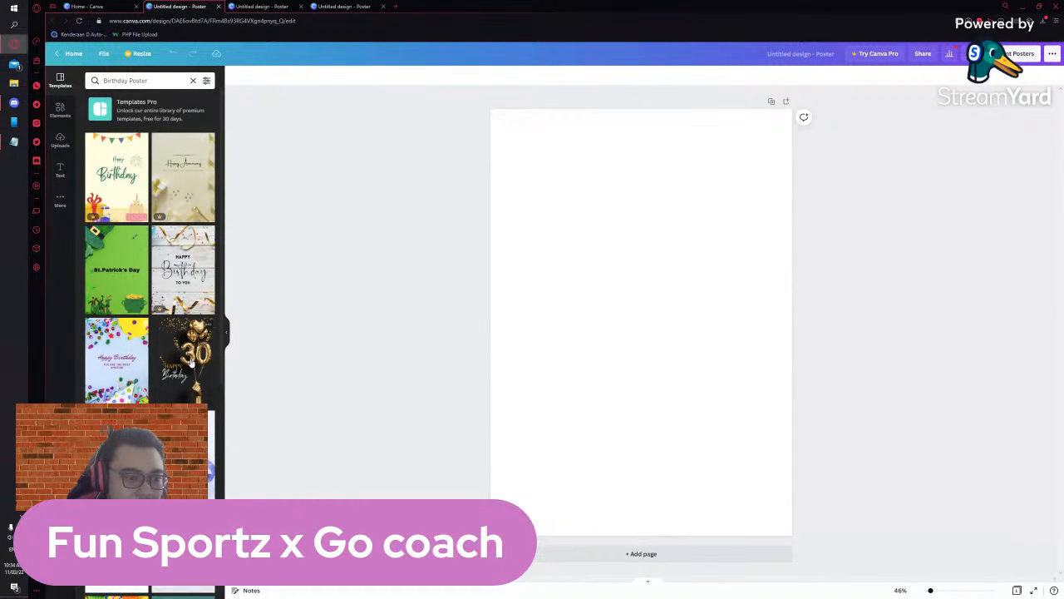
scroll(135, 316, down, 2)
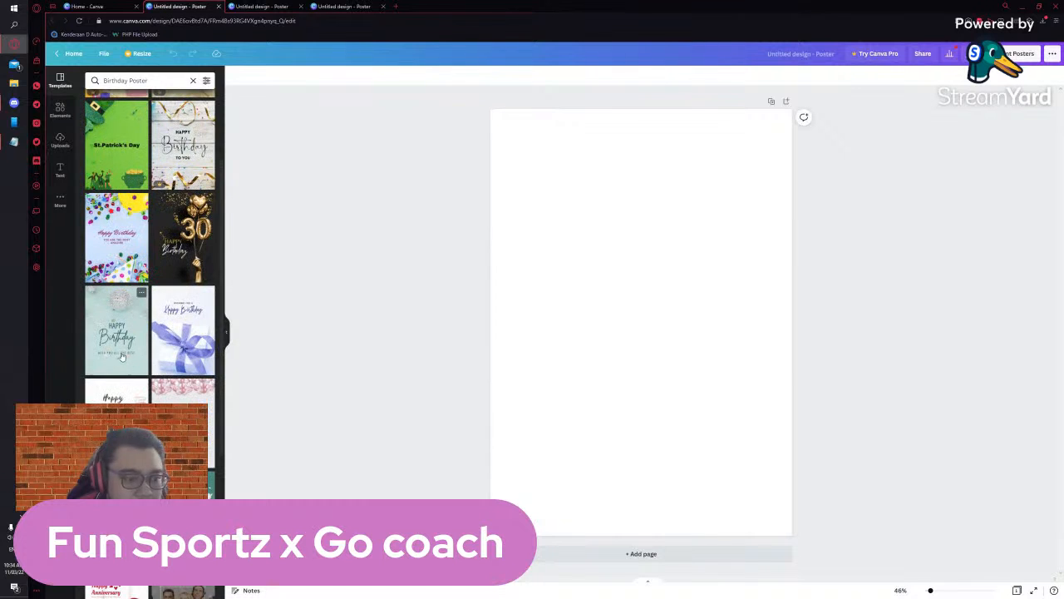
click(121, 355)
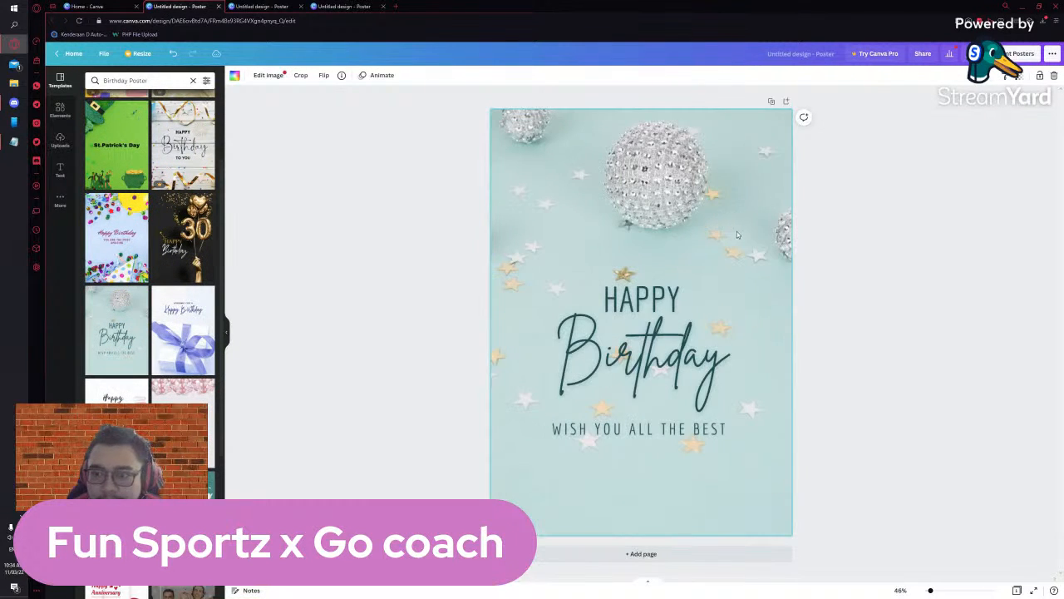
Step: Delete the Birthday, HAPPY and WISH YOU ALL THE BEST texts and the background photo
click(469, 298)
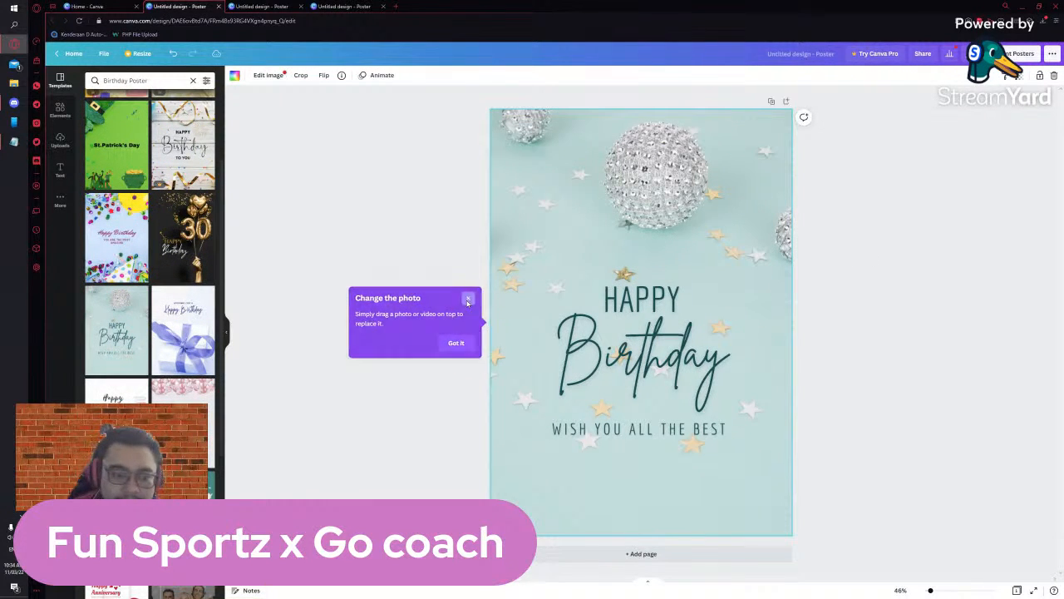
click(574, 349)
key(Delete)
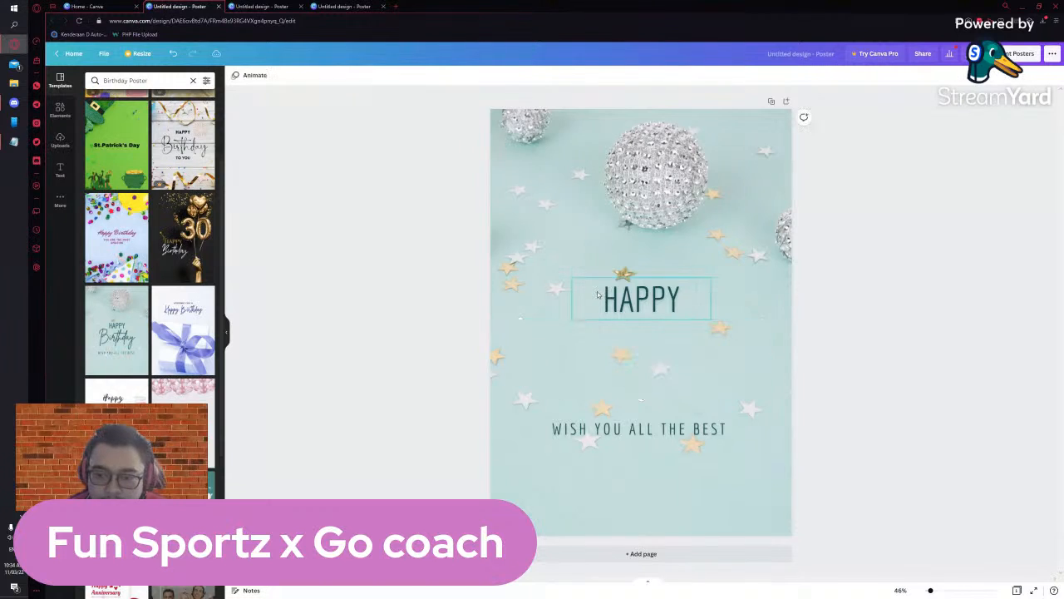
click(600, 297)
key(Delete)
click(600, 298)
key(Delete)
click(639, 428)
key(Delete)
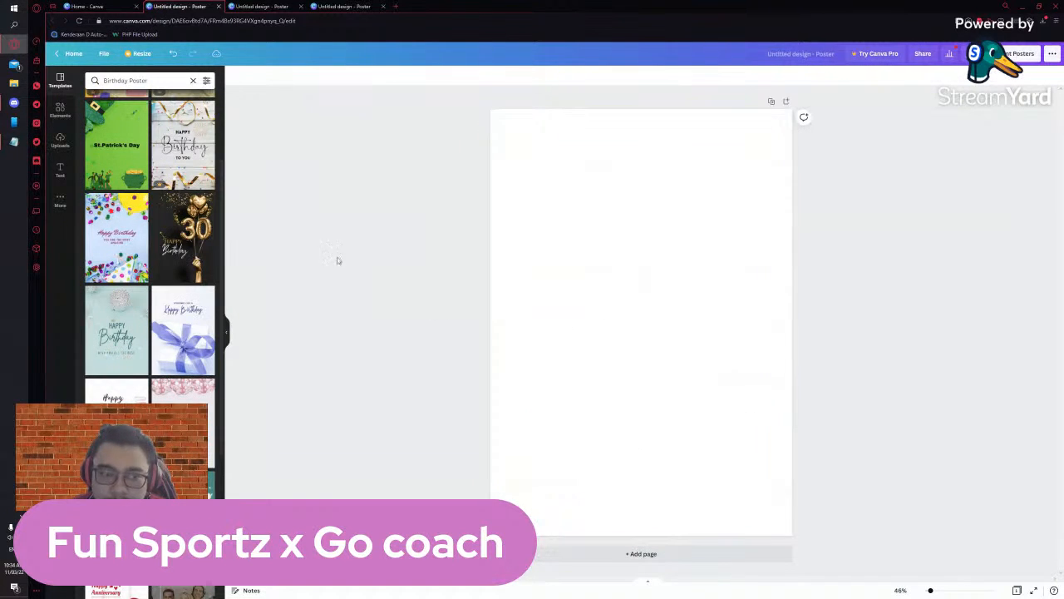
Step: Clear the template search and bring up the Background panel from More
scroll(104, 173, up, 2)
scroll(104, 172, up, 1)
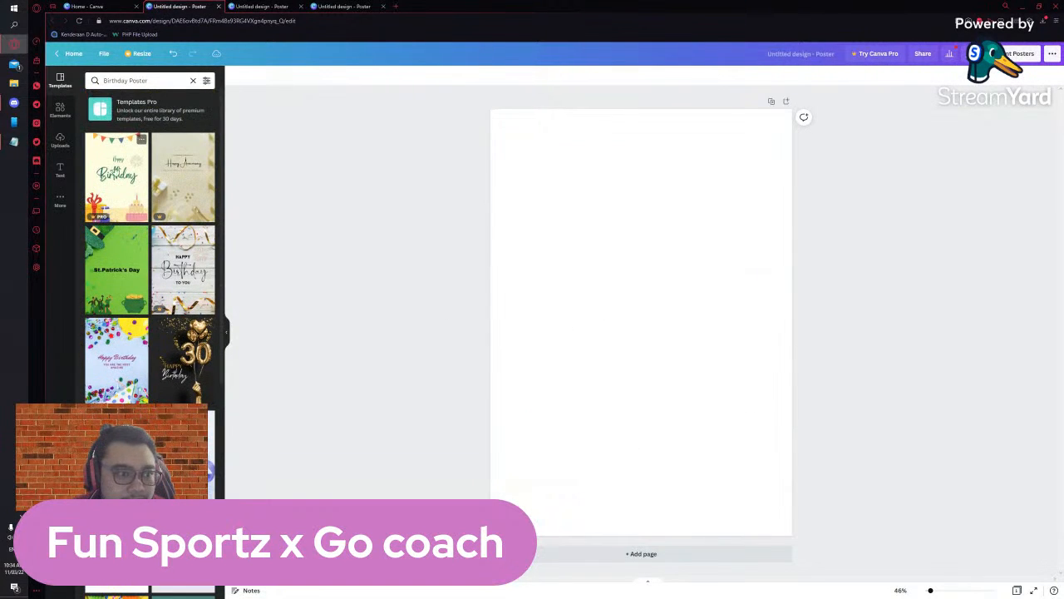
click(191, 81)
click(60, 142)
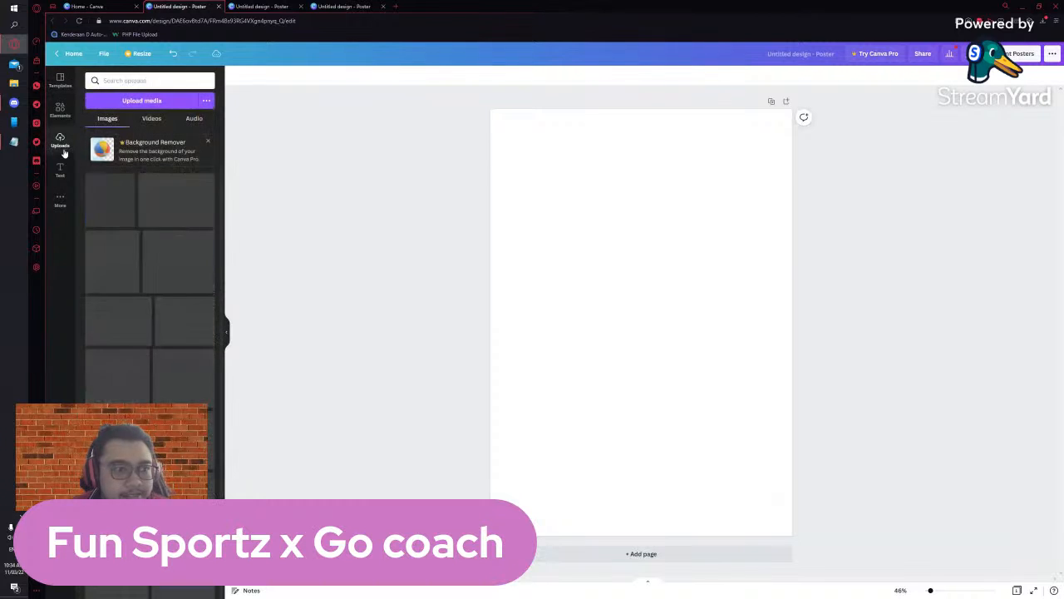
click(60, 169)
click(60, 110)
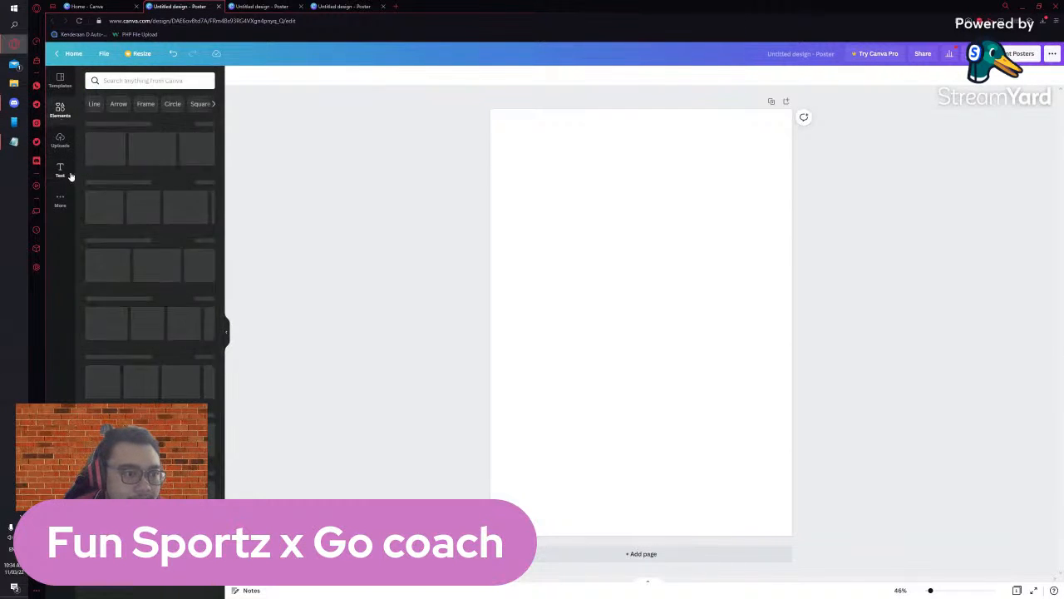
click(61, 206)
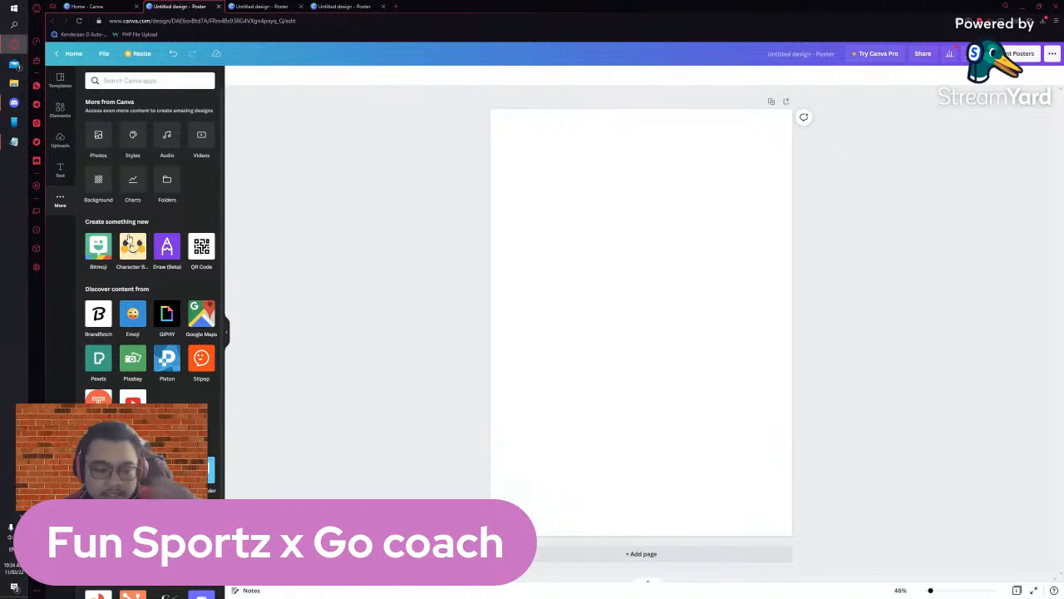
click(102, 181)
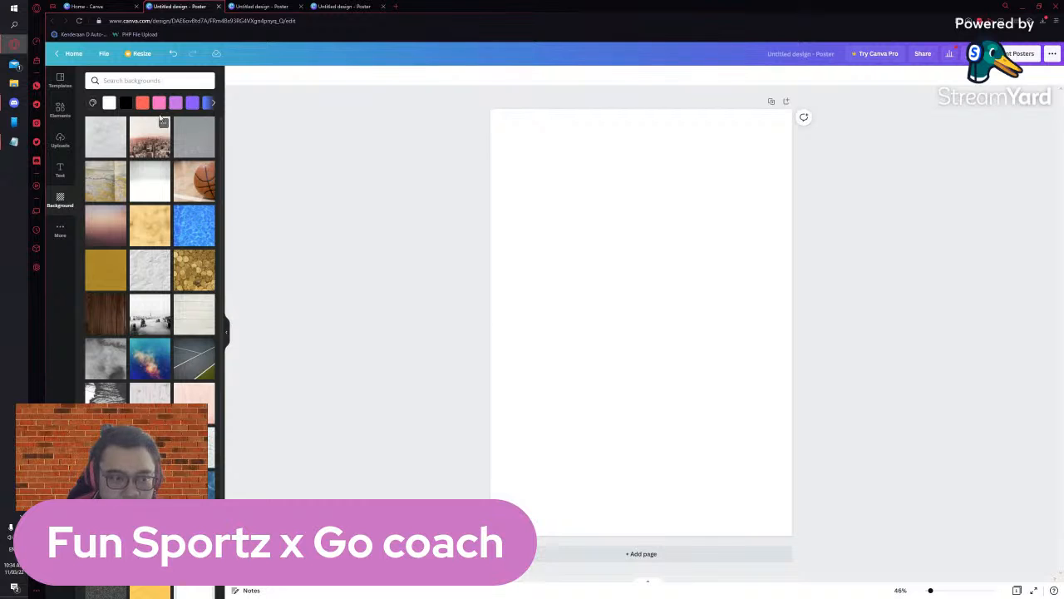
Step: Pick the green swatch from the extended background colour row
click(209, 102)
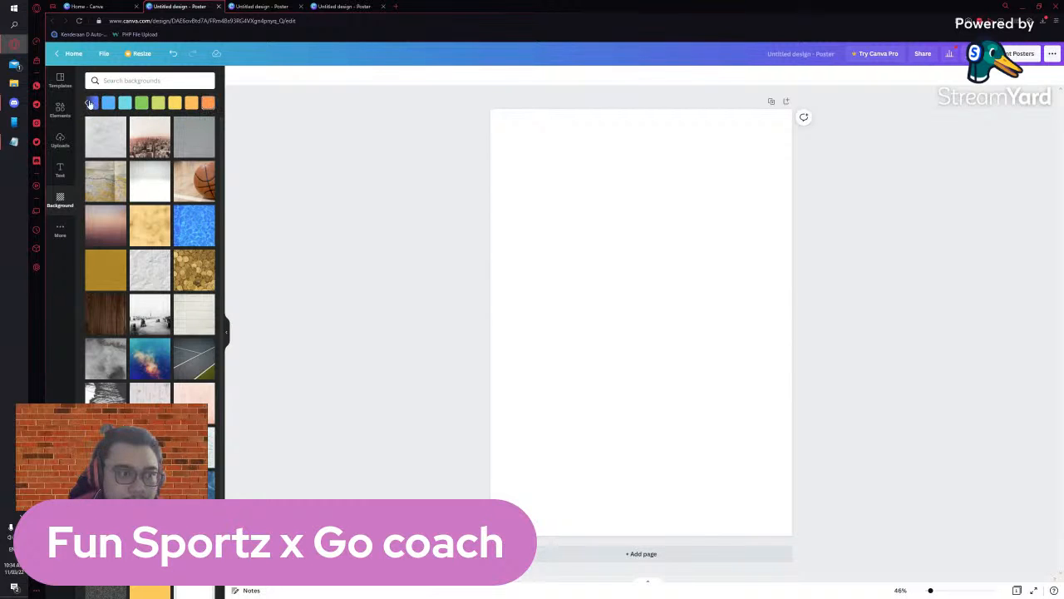
click(88, 102)
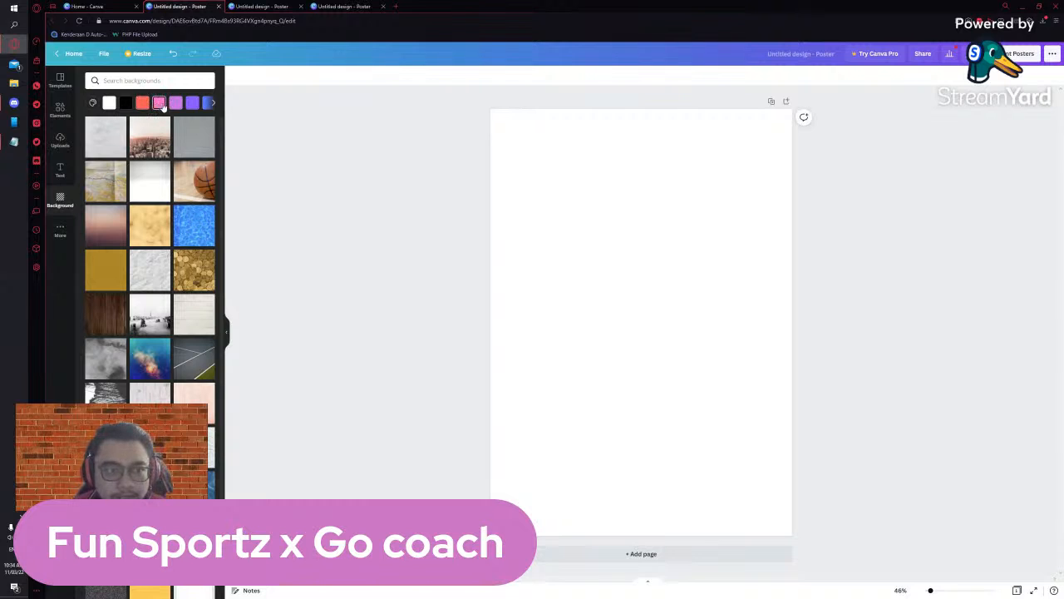
click(212, 105)
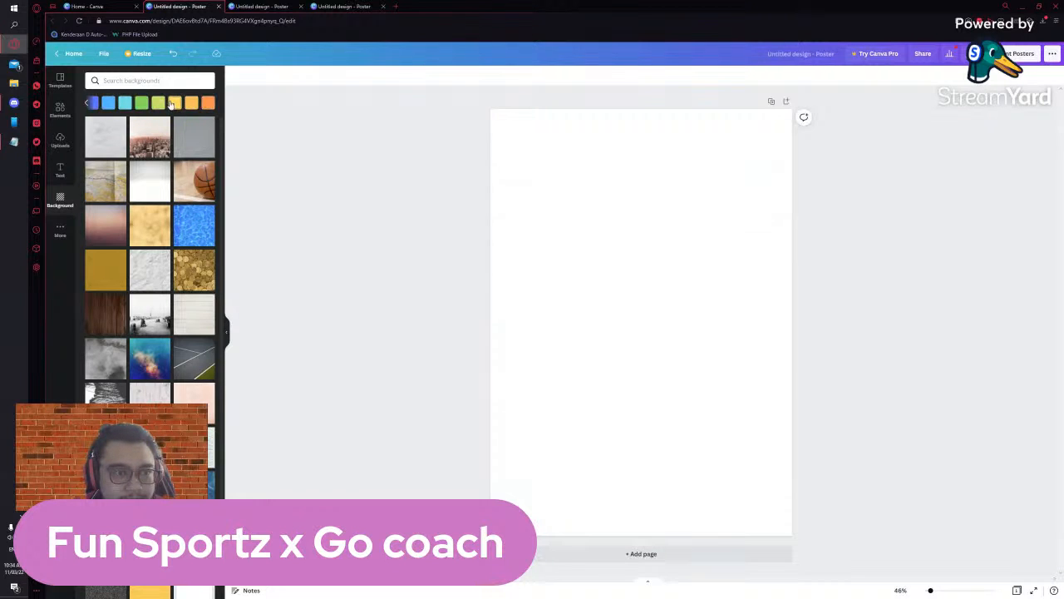
click(142, 102)
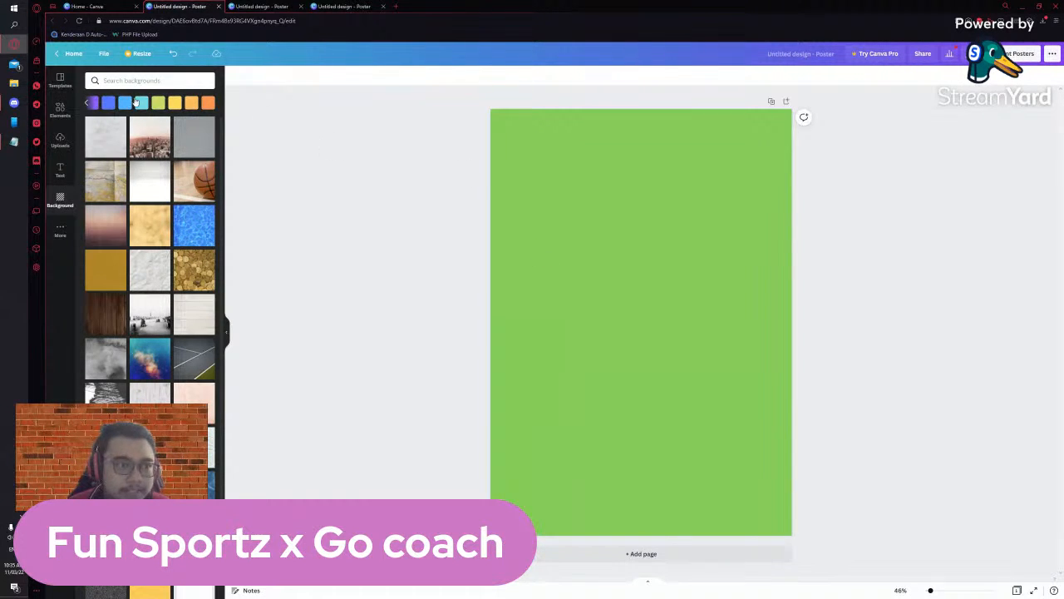
Step: Try a yellow-green page background
click(90, 103)
click(213, 103)
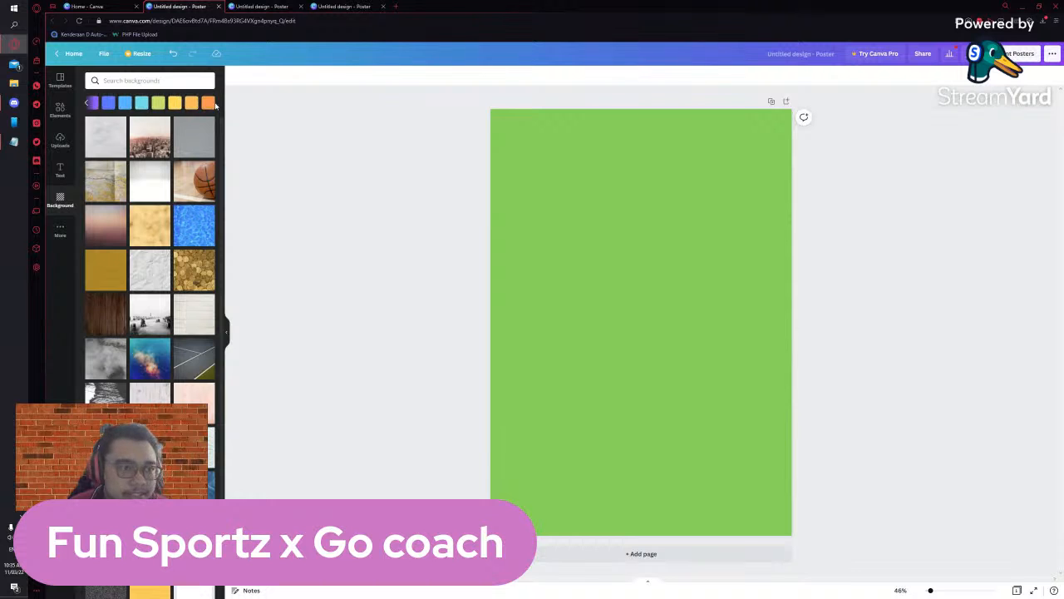
click(158, 103)
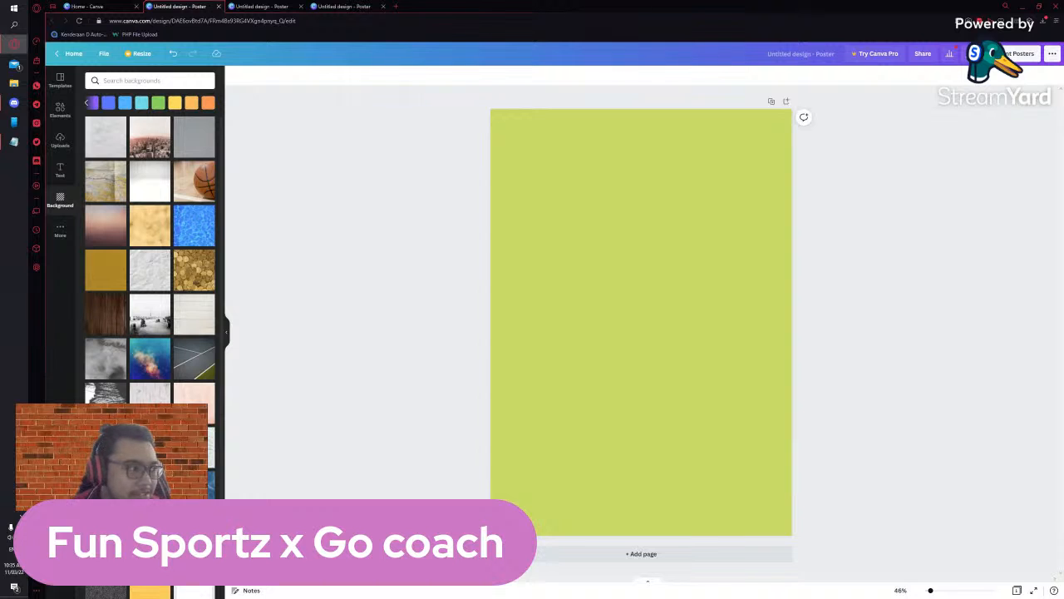
click(88, 102)
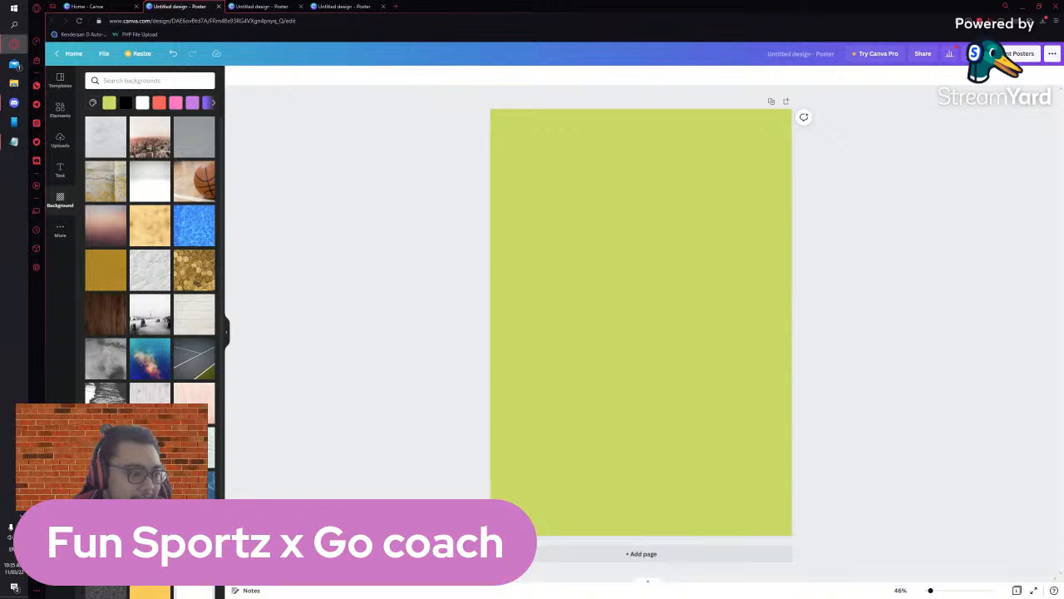
Step: Set the background to bright leaf green and show the full colour palette
click(14, 567)
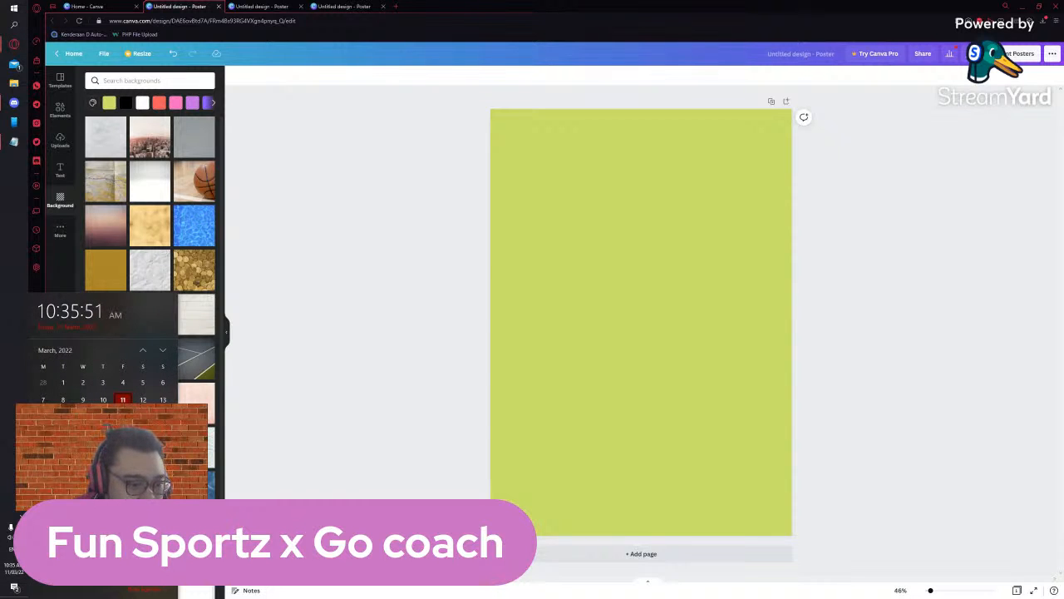
scroll(120, 391, down, 3)
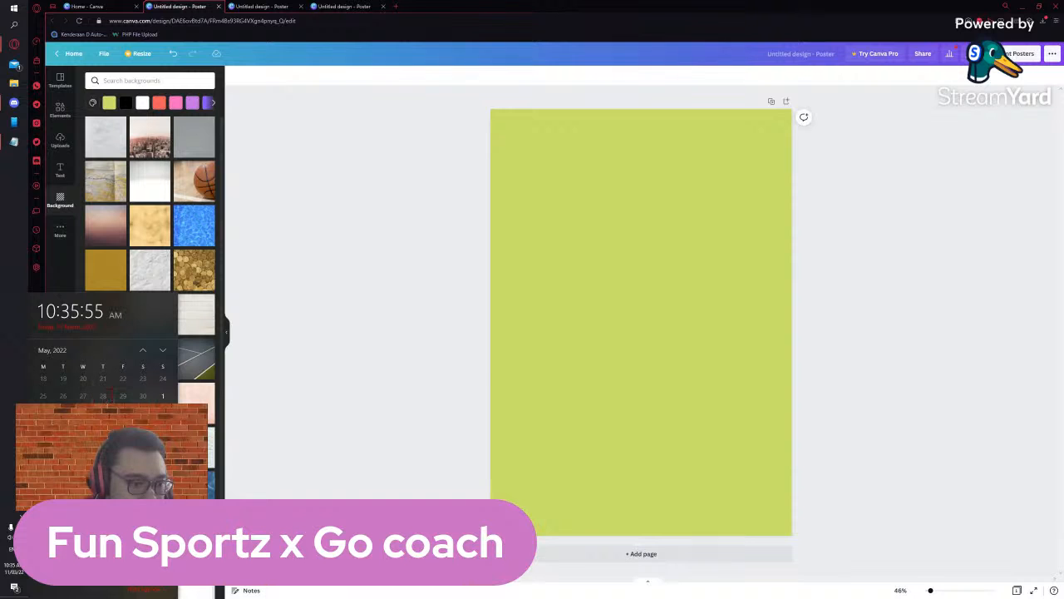
click(309, 405)
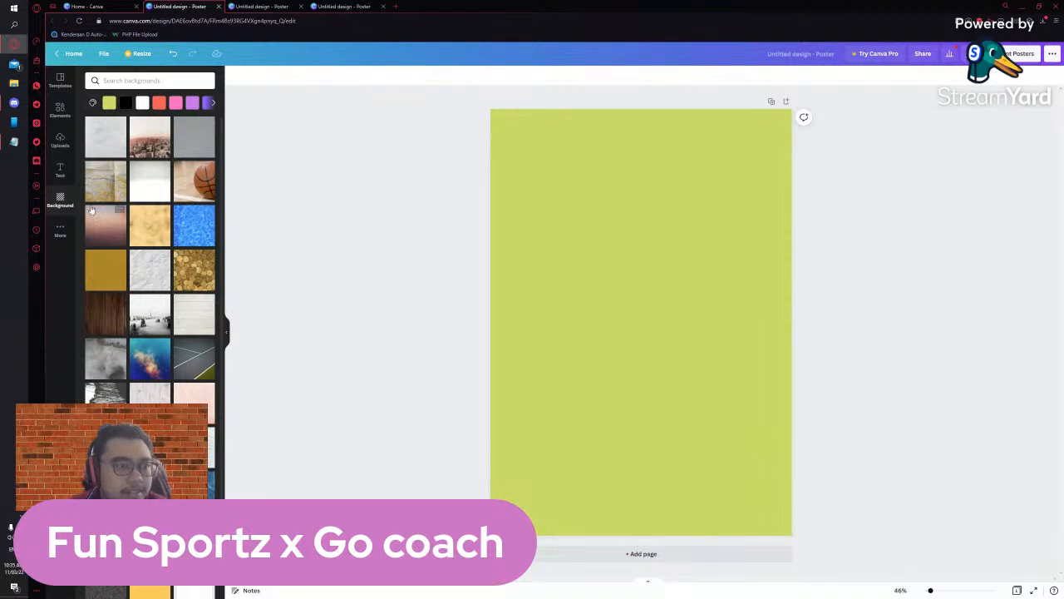
click(212, 103)
click(158, 103)
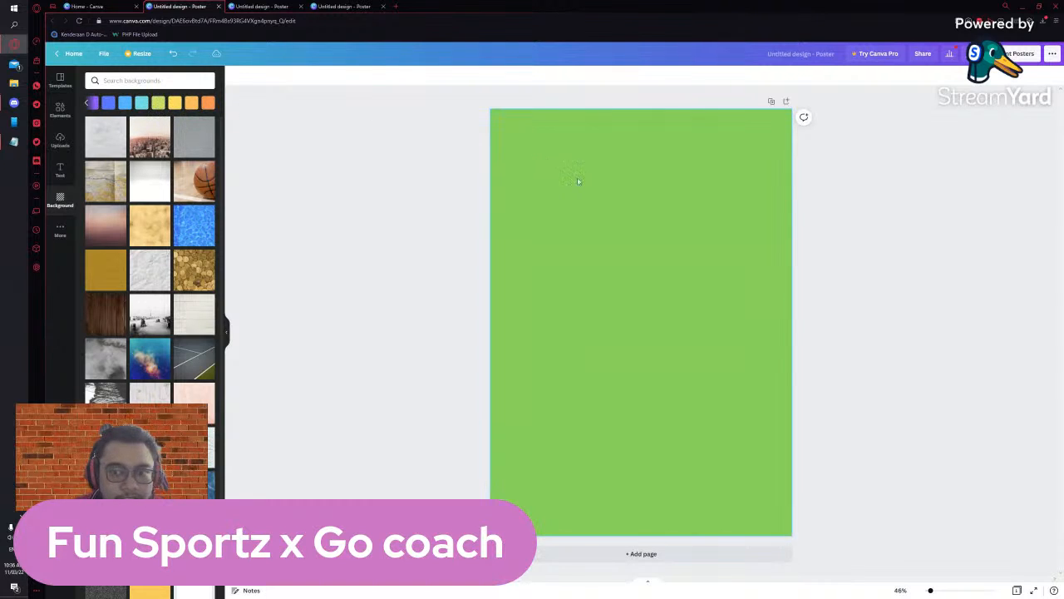
click(89, 102)
click(91, 102)
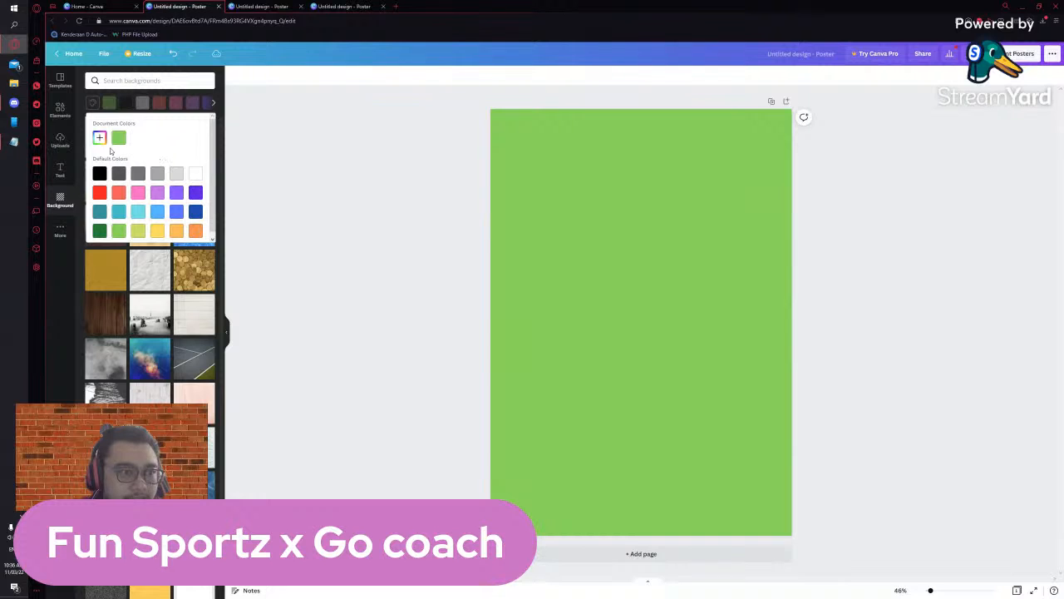
Step: Set a dark green background, then fine-tune it brighter in the custom colour picker
click(99, 224)
click(99, 132)
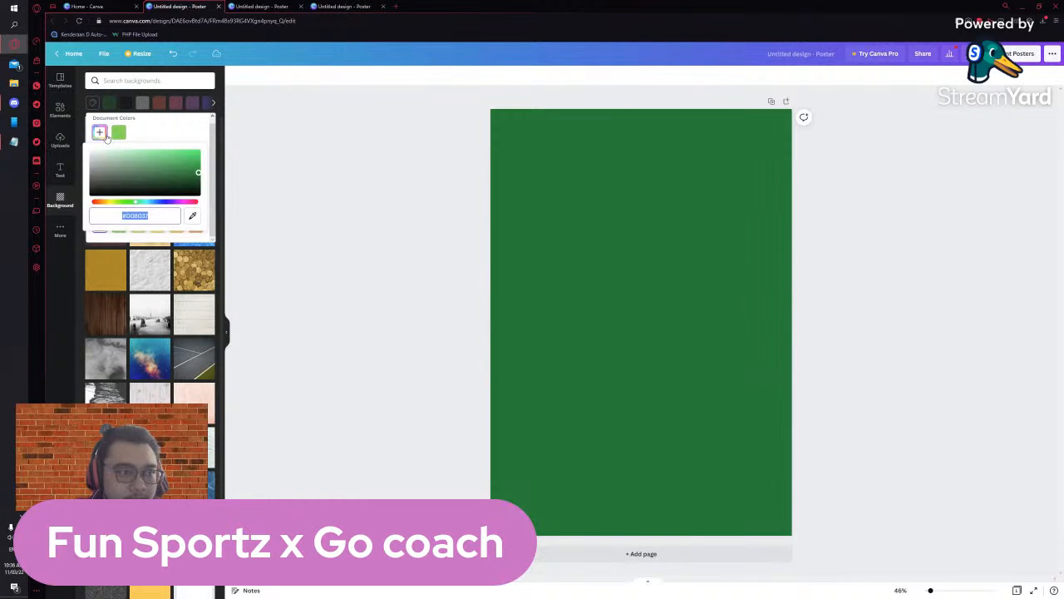
drag(197, 172, 174, 176)
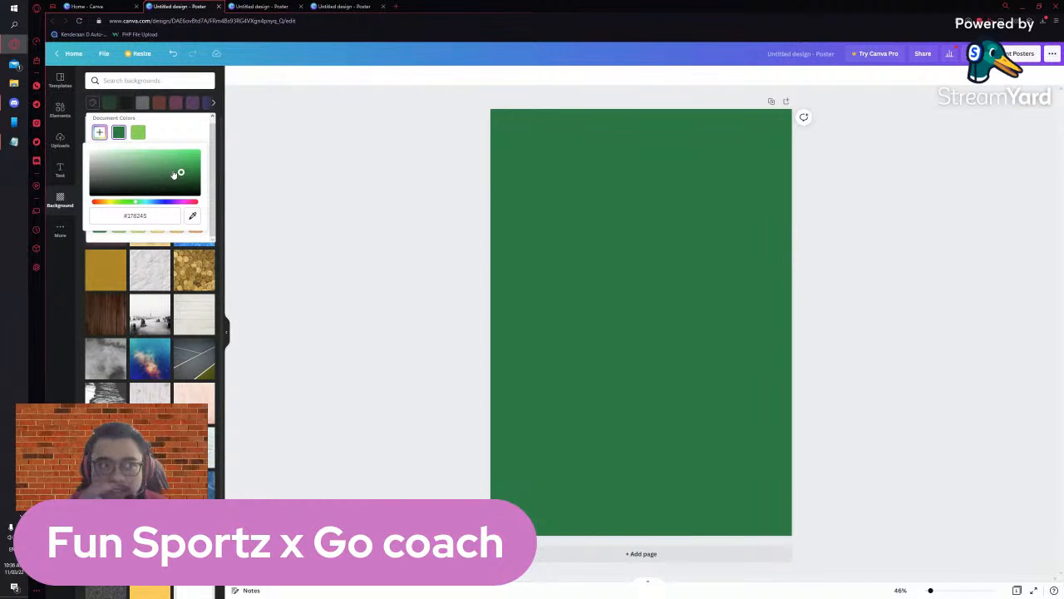
drag(174, 176, 173, 170)
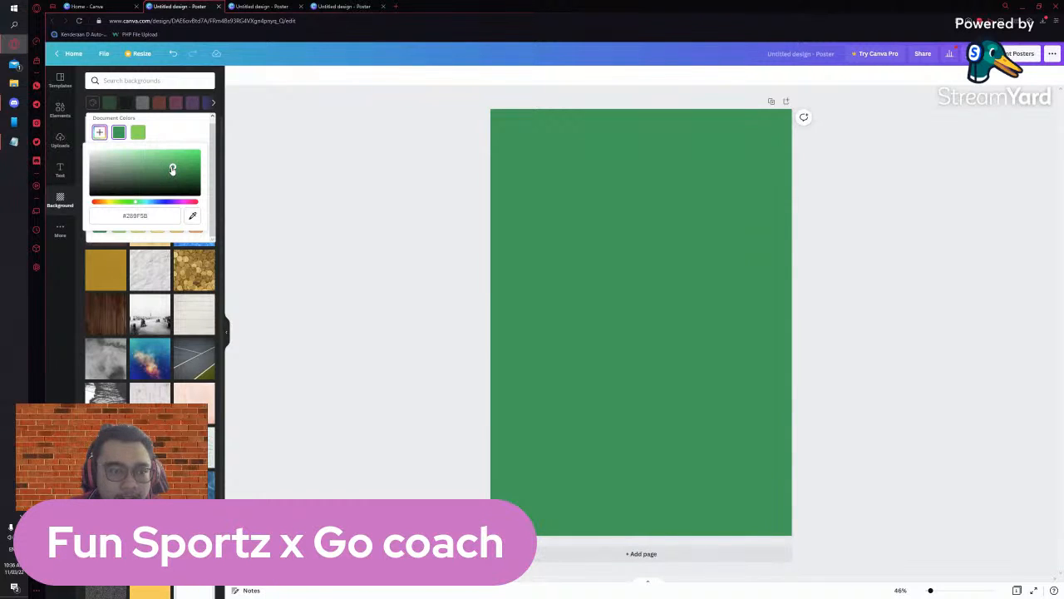
drag(172, 169, 227, 147)
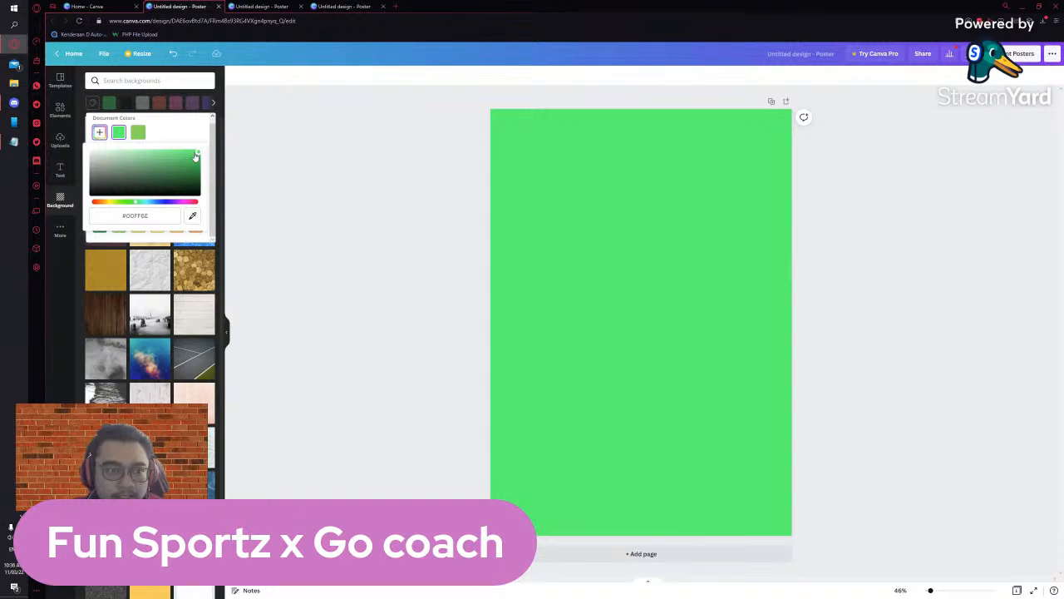
drag(197, 157, 149, 153)
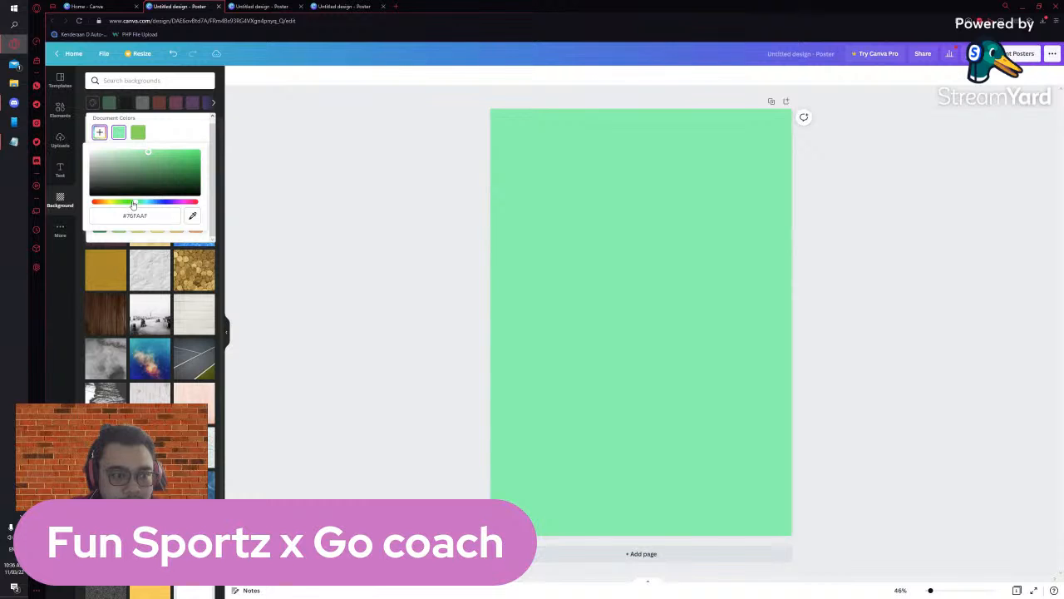
Step: Try blue and cyan hues, then settle on a medium green background
click(162, 203)
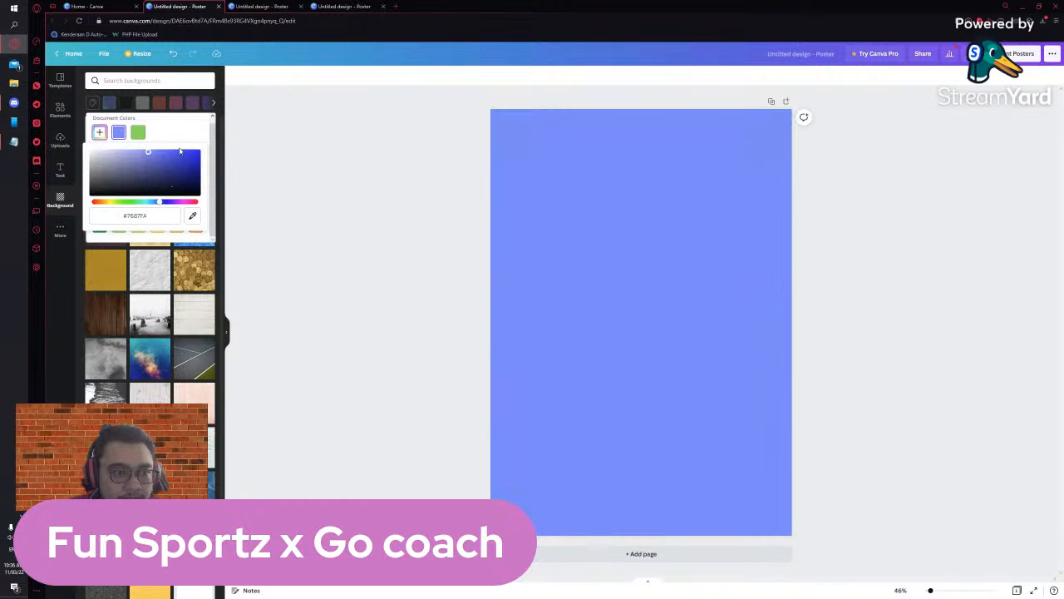
drag(177, 155, 208, 150)
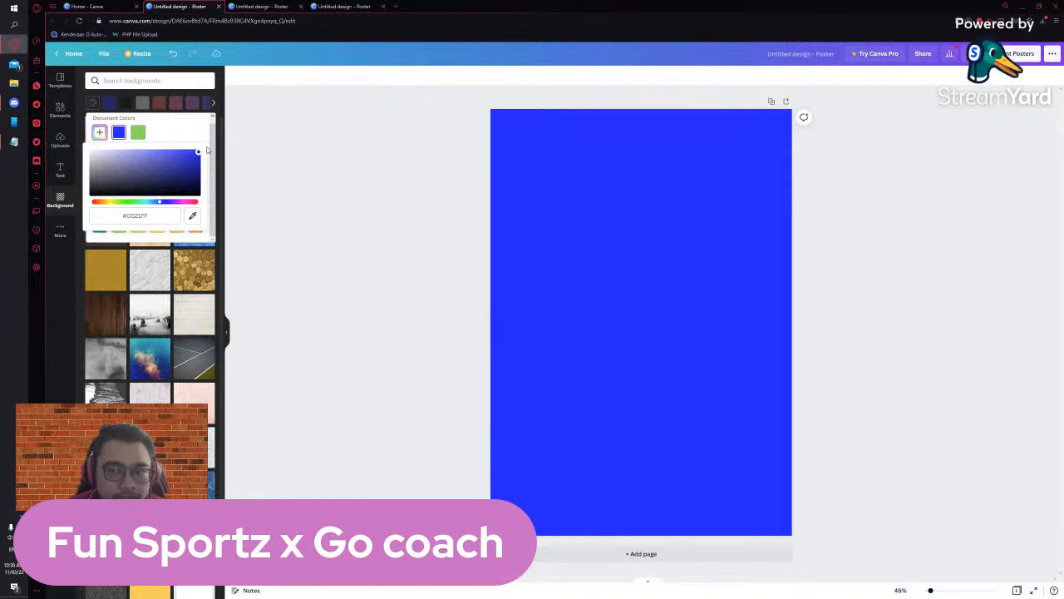
drag(198, 151, 150, 150)
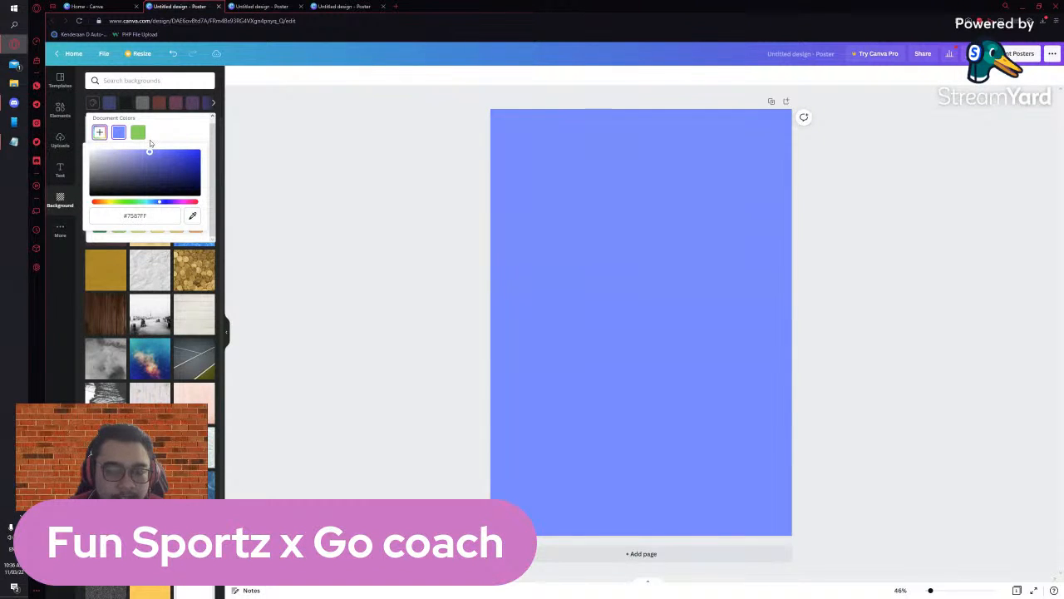
click(142, 202)
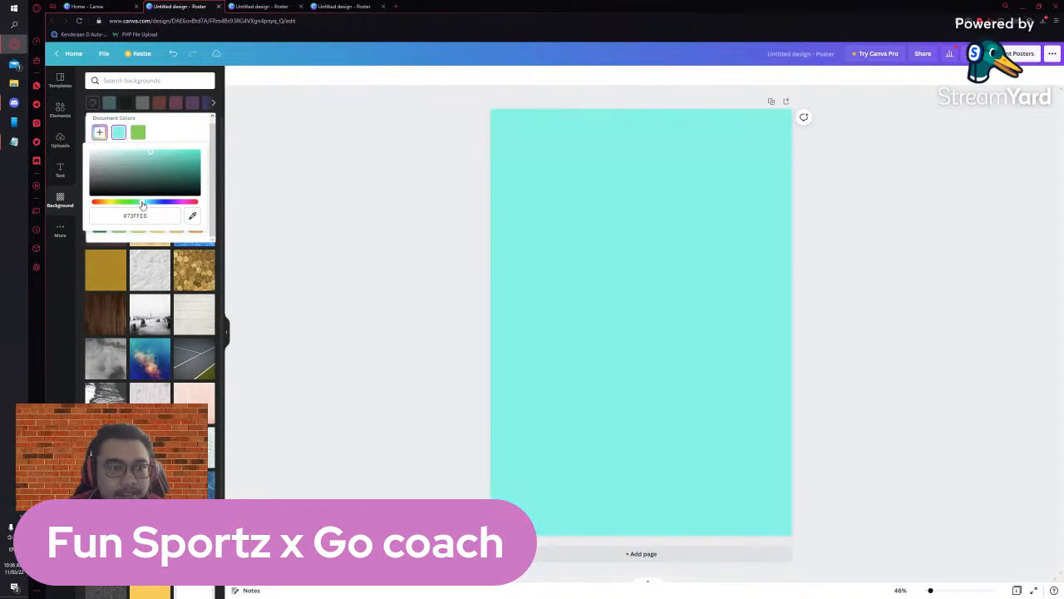
drag(142, 204, 129, 205)
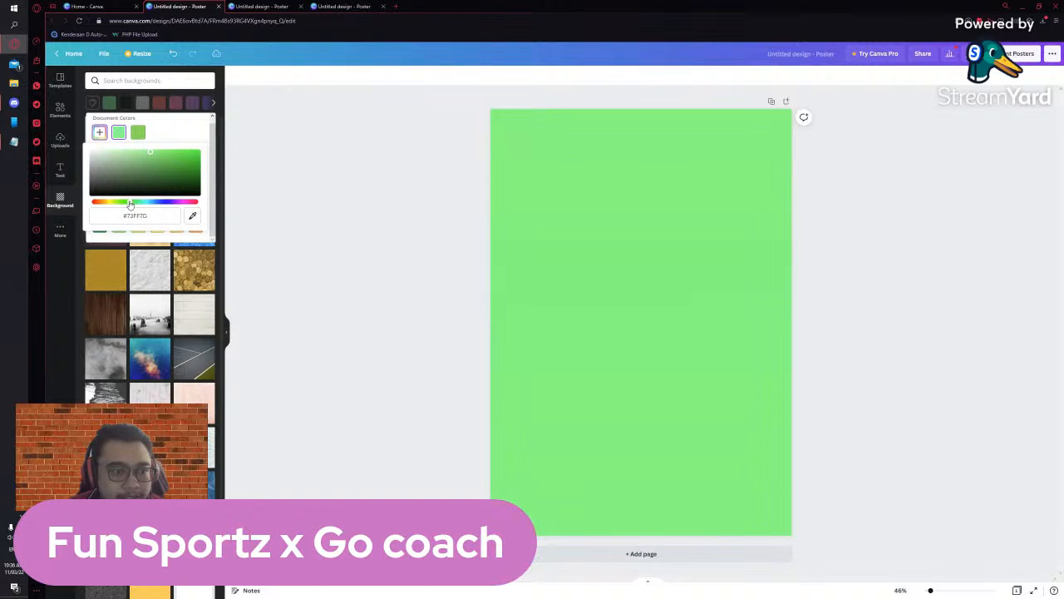
click(152, 158)
drag(153, 158, 158, 153)
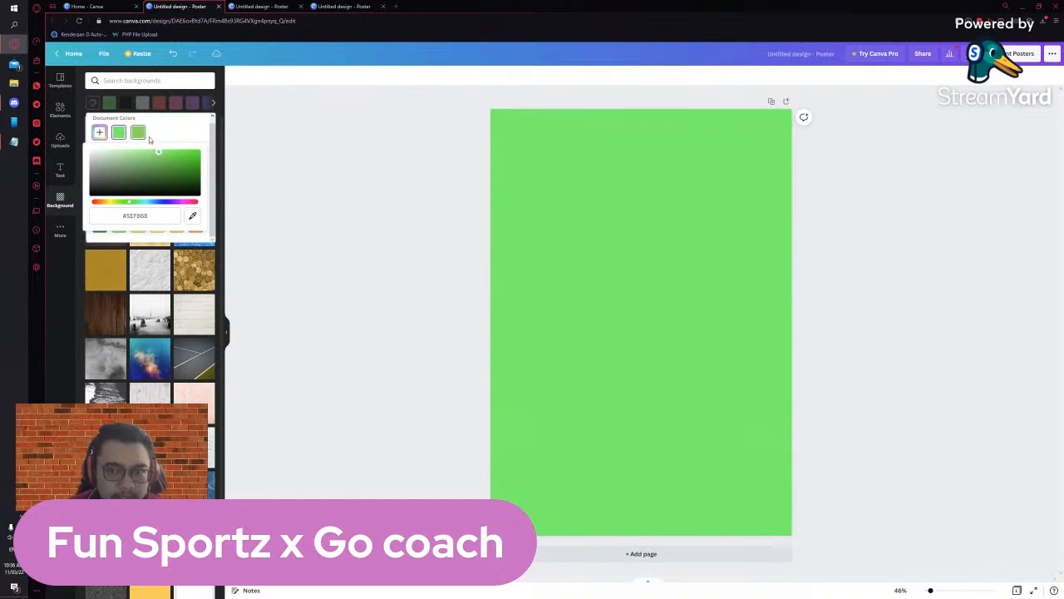
mouse_move(158, 165)
mouse_down()
mouse_move(166, 159)
mouse_move(158, 163)
mouse_up()
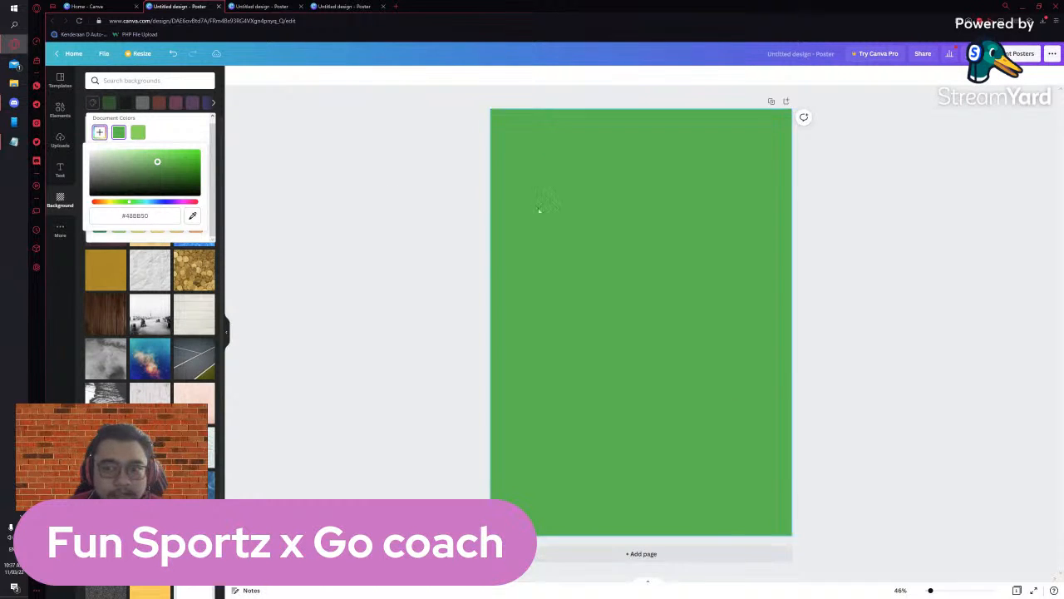
click(443, 261)
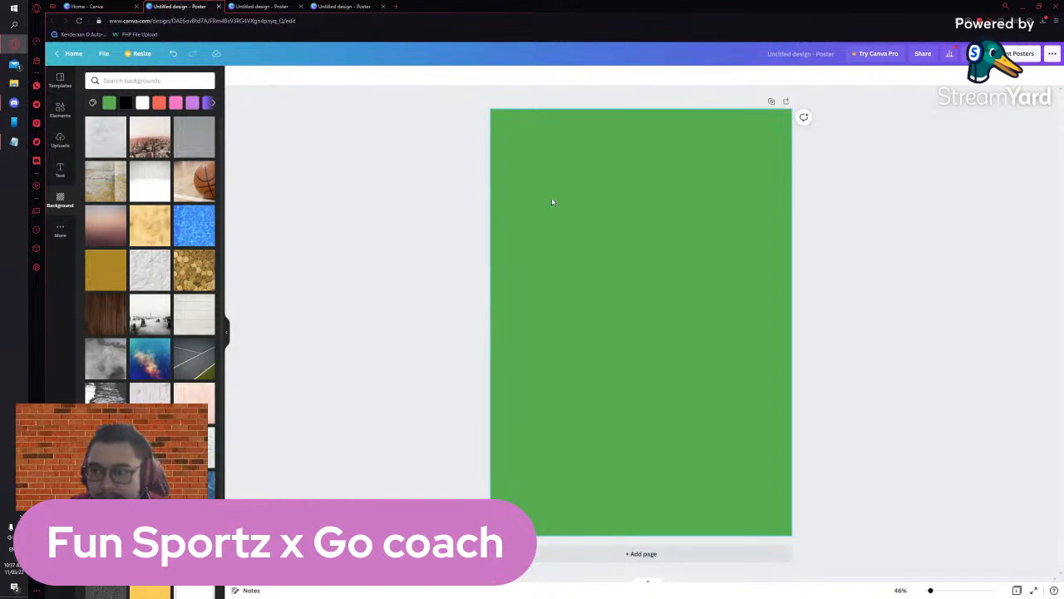
click(60, 170)
Step: Add an 'Add a heading' text box to the poster
click(145, 119)
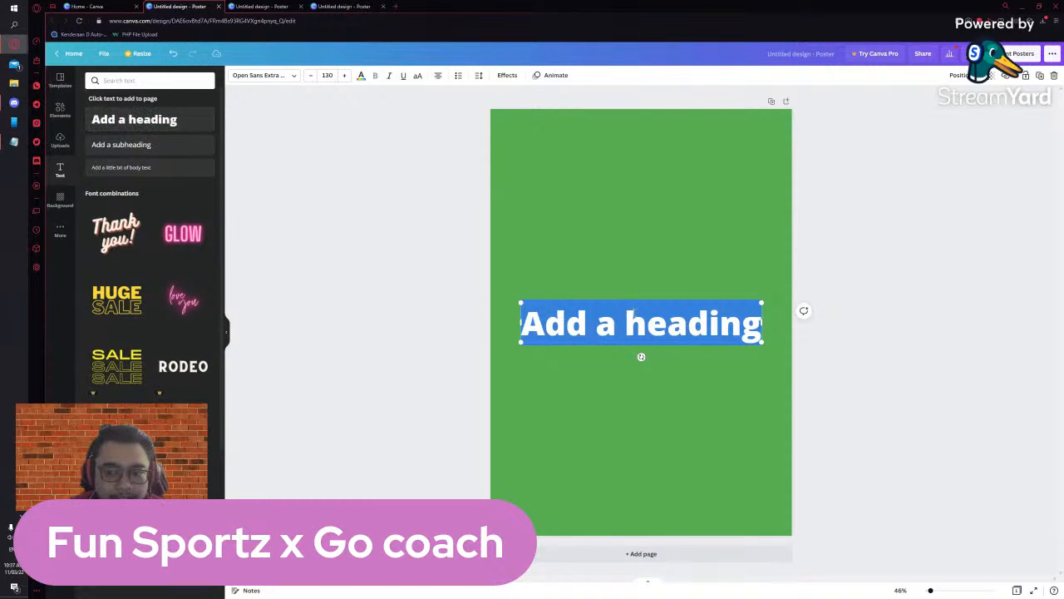
scroll(212, 264, down, 5)
scroll(142, 287, up, 5)
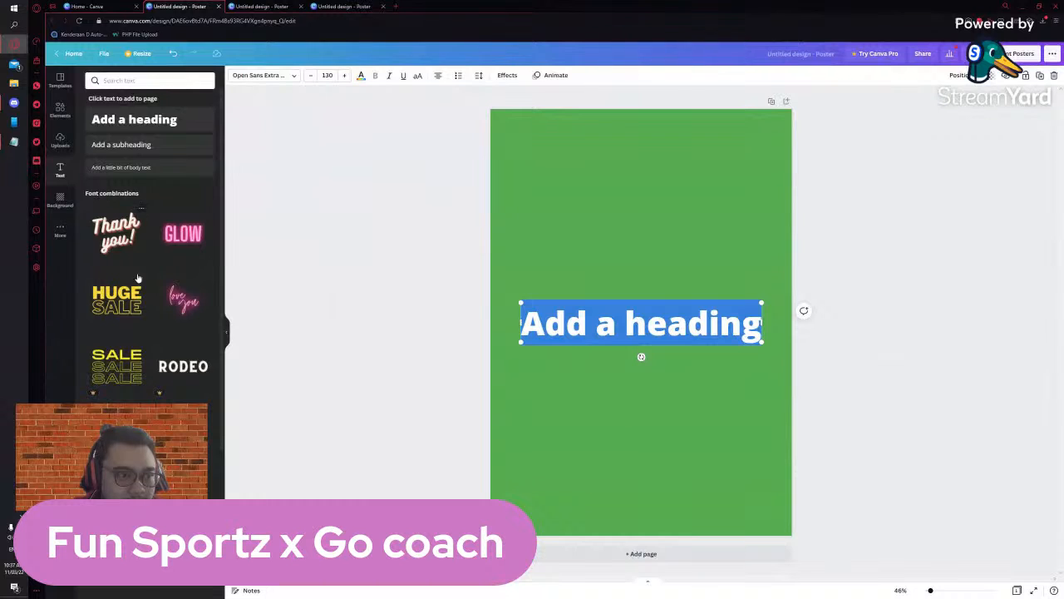
scroll(138, 278, down, 5)
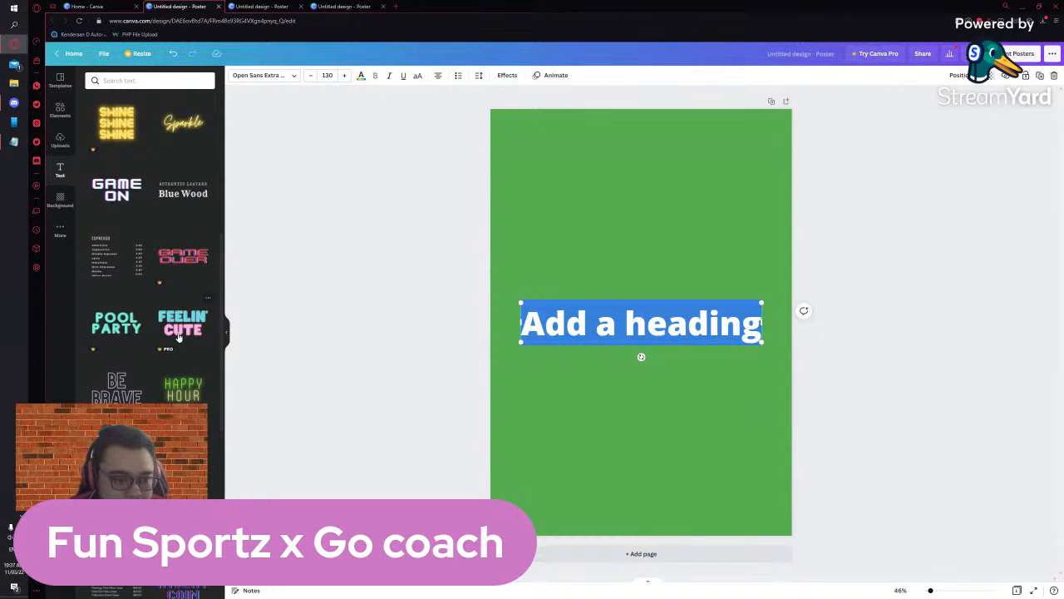
scroll(178, 337, up, 5)
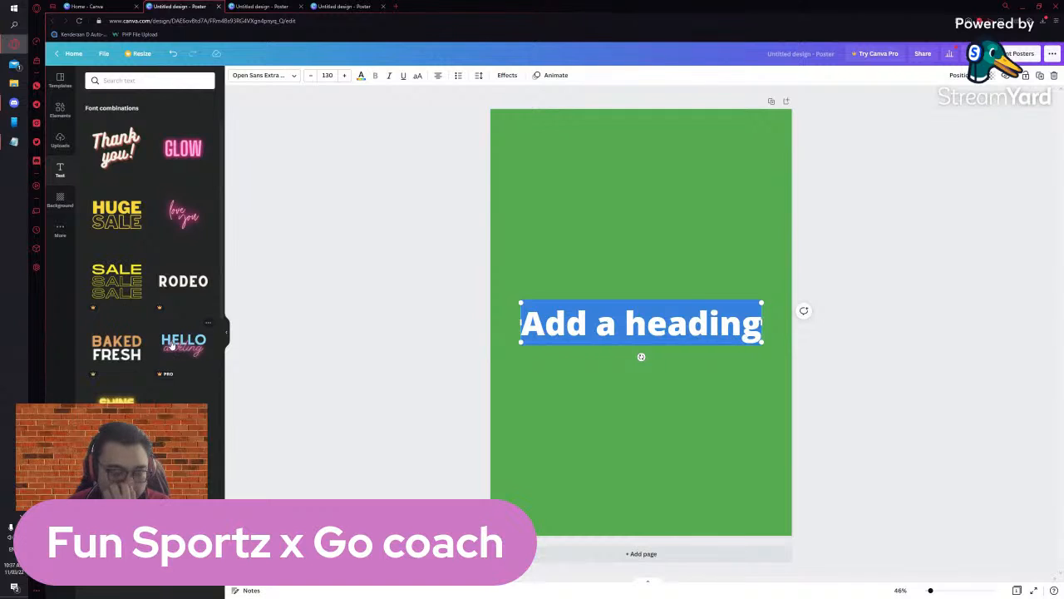
scroll(172, 344, up, 2)
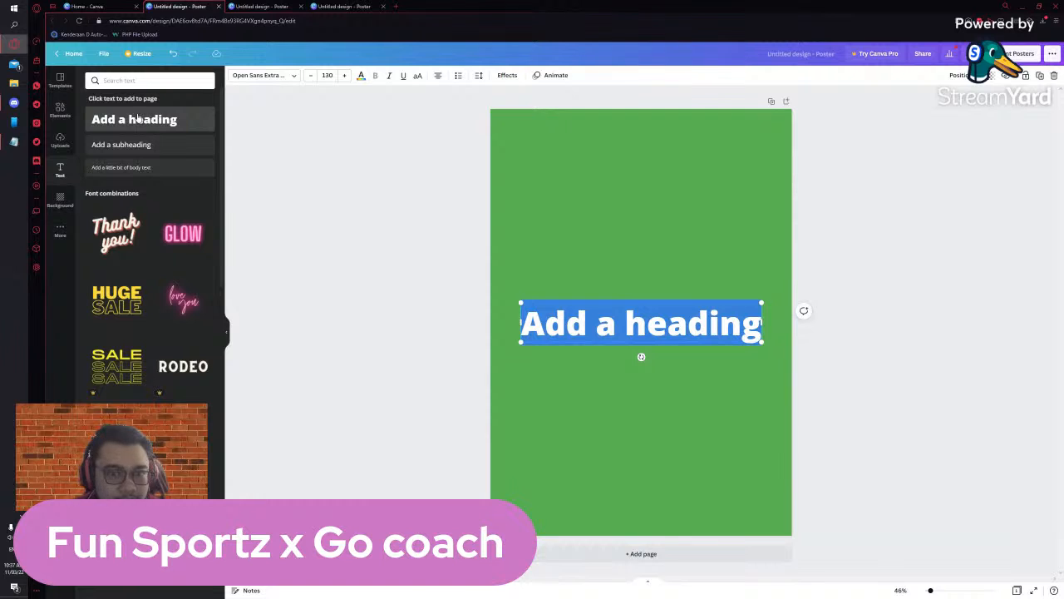
Step: Drag the heading up into the poster's upper third and select its text
click(395, 188)
drag(625, 320, 619, 237)
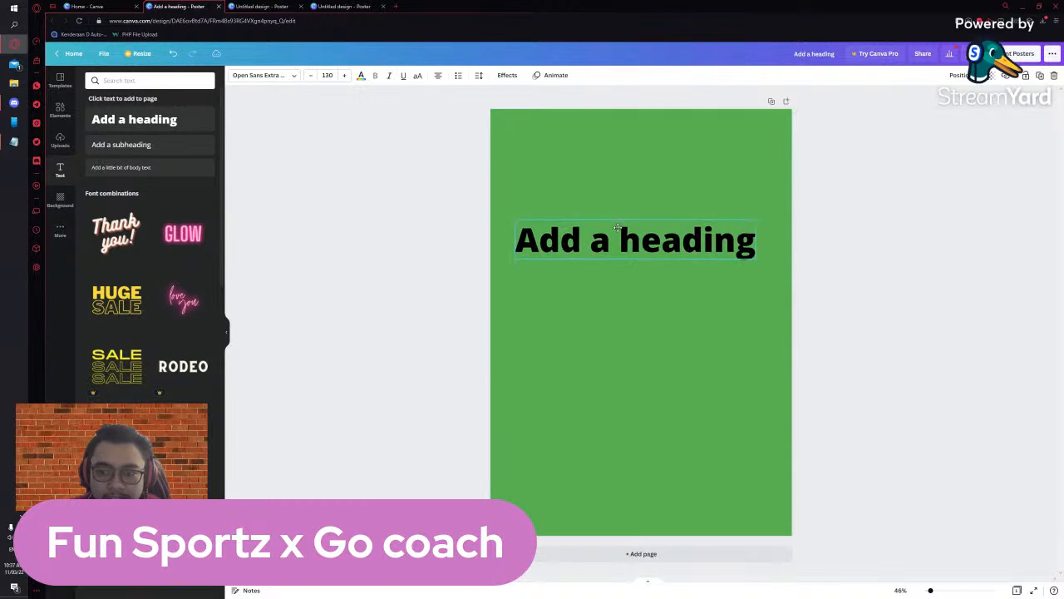
double_click(619, 237)
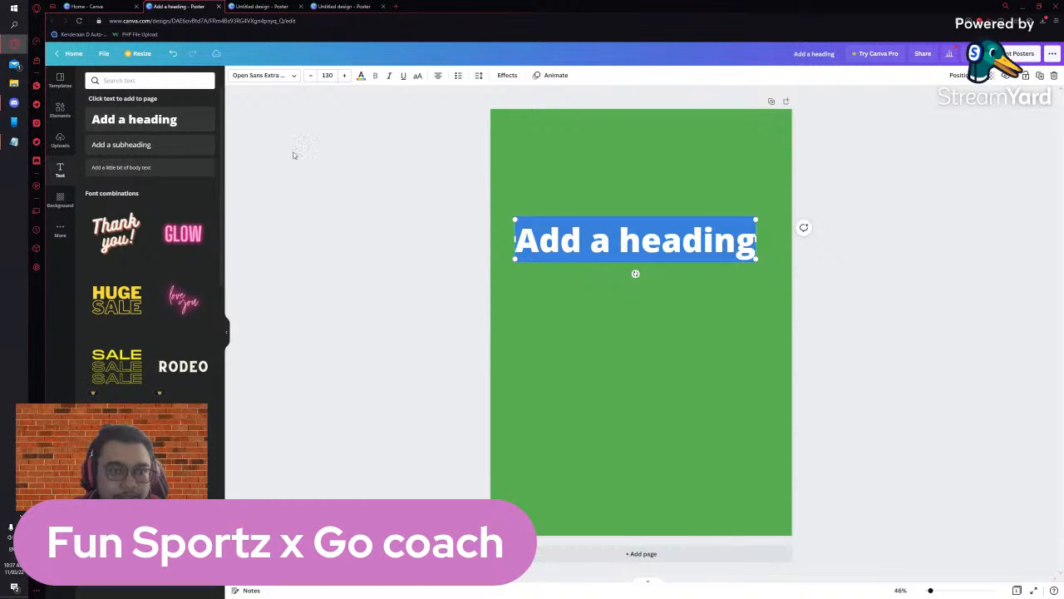
click(268, 76)
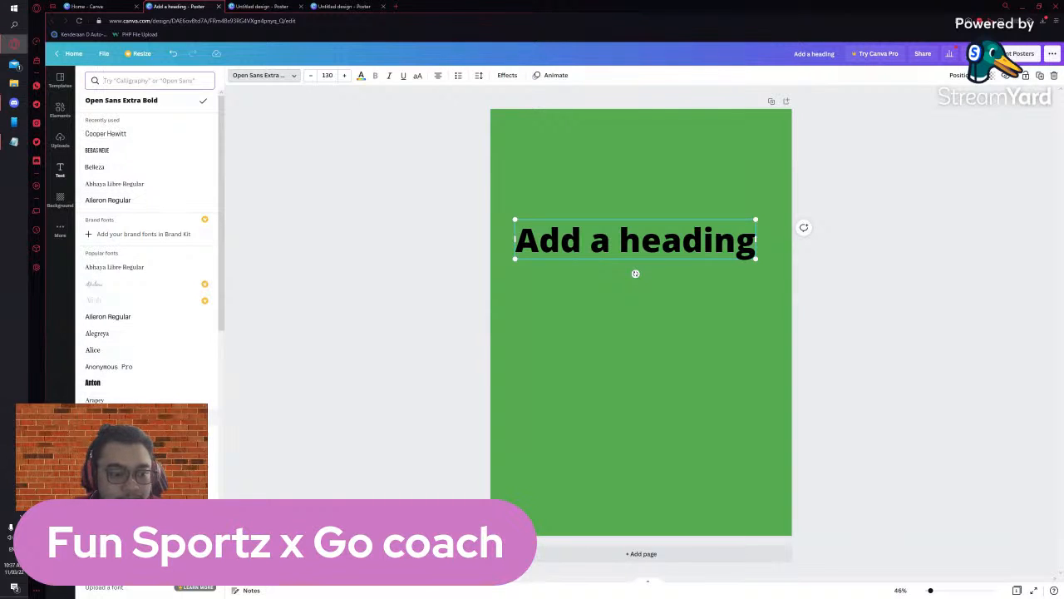
Step: Change the heading text to 'Selamat Hari Raya'
double_click(583, 226)
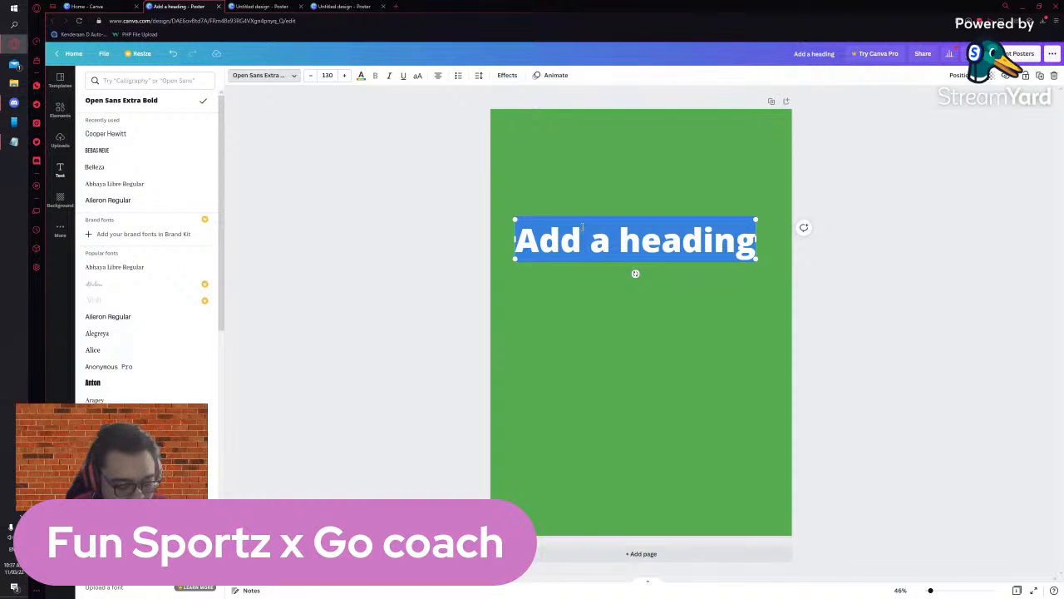
text(Selamat Hari Ra)
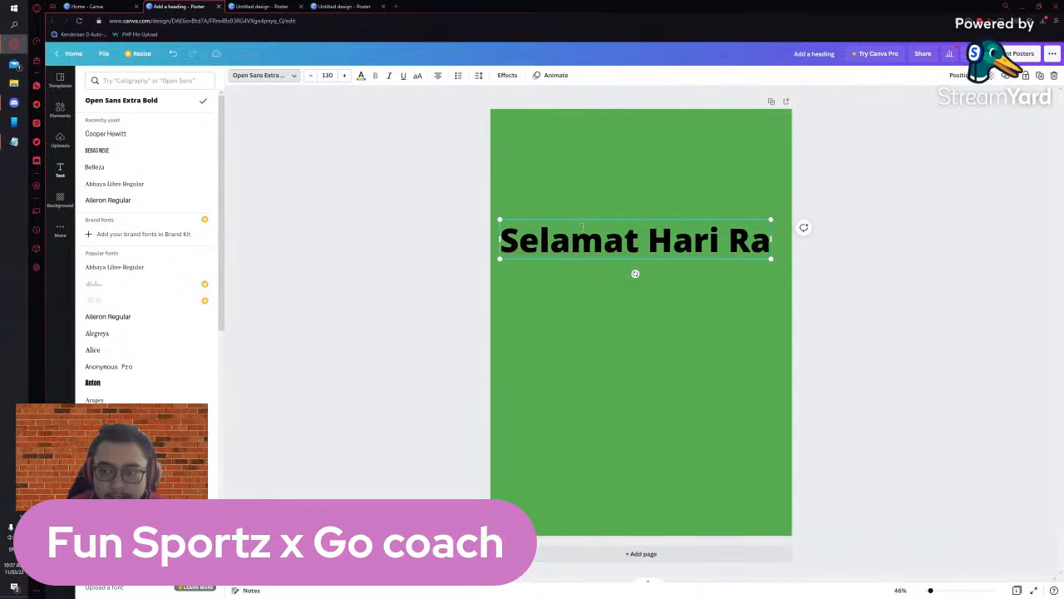
text(ya 2022)
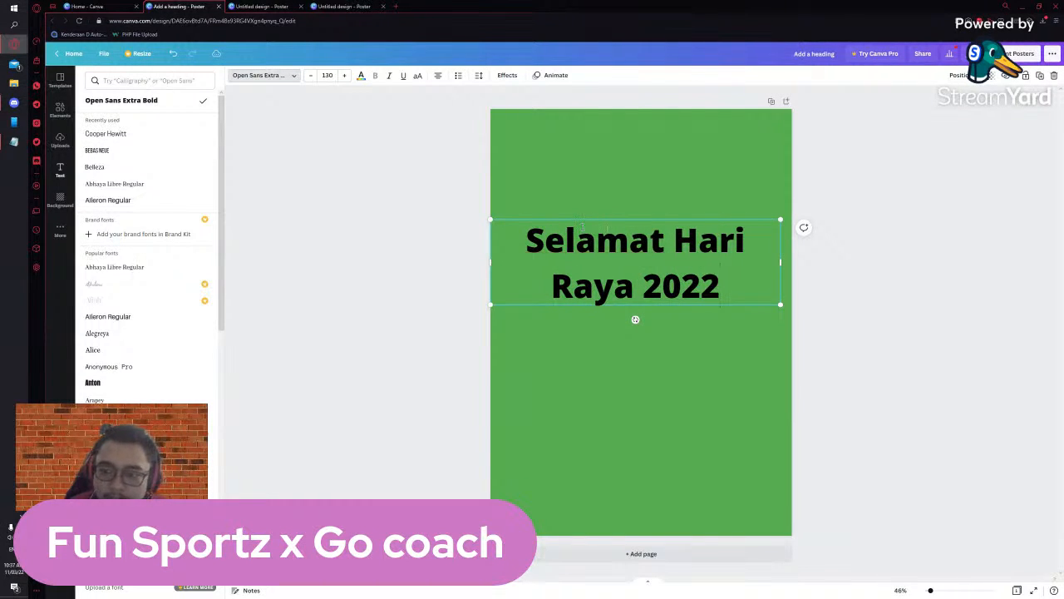
key(shift+Left)
key(shift+Left)
key(shift+Left)
key(shift+Left)
key(shift+Left)
key(BackSpace)
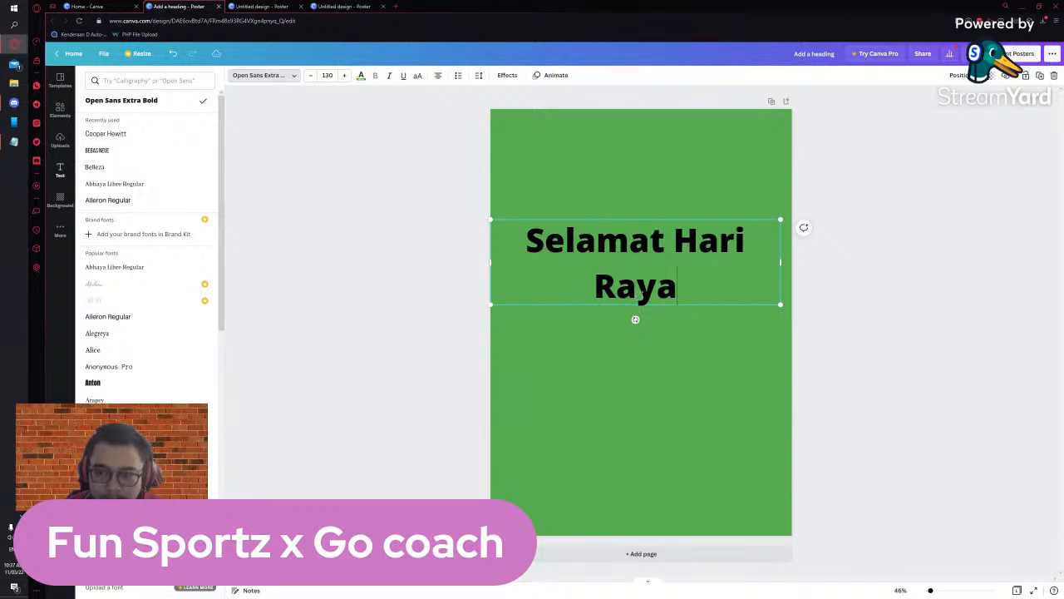
drag(679, 285, 528, 238)
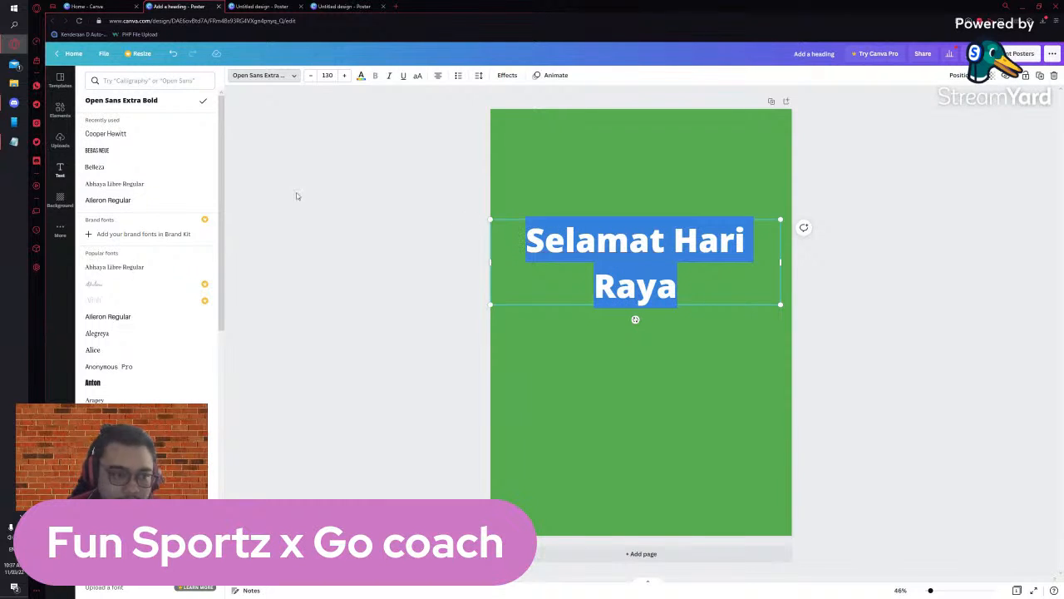
Step: Try Cooper Hewitt, Bebas Neue, Belleza, Abhaya Libre, Josefin Sans and Anton on the heading
click(136, 140)
click(138, 151)
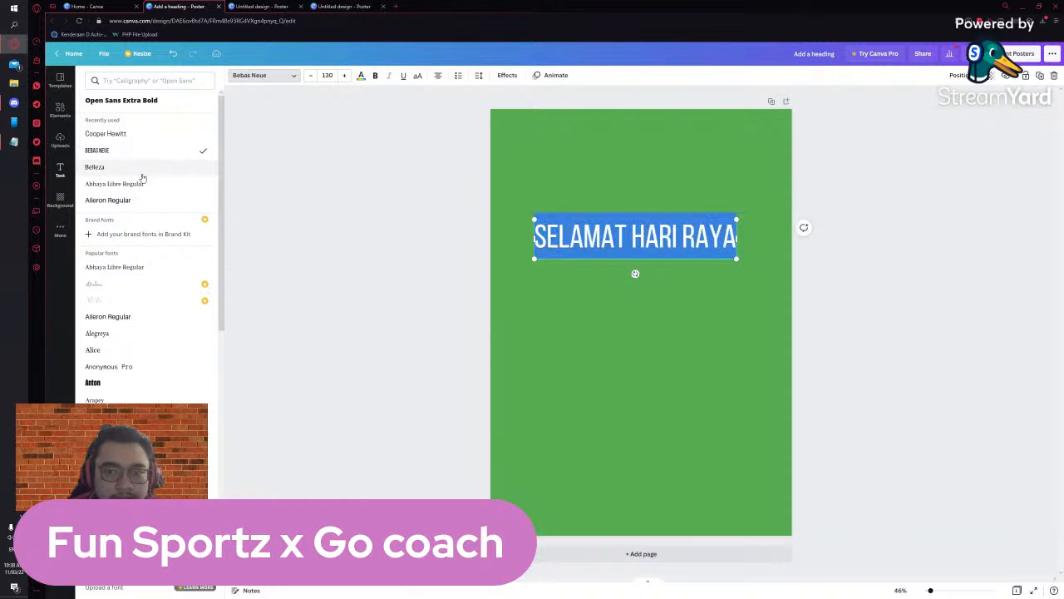
click(142, 174)
click(143, 183)
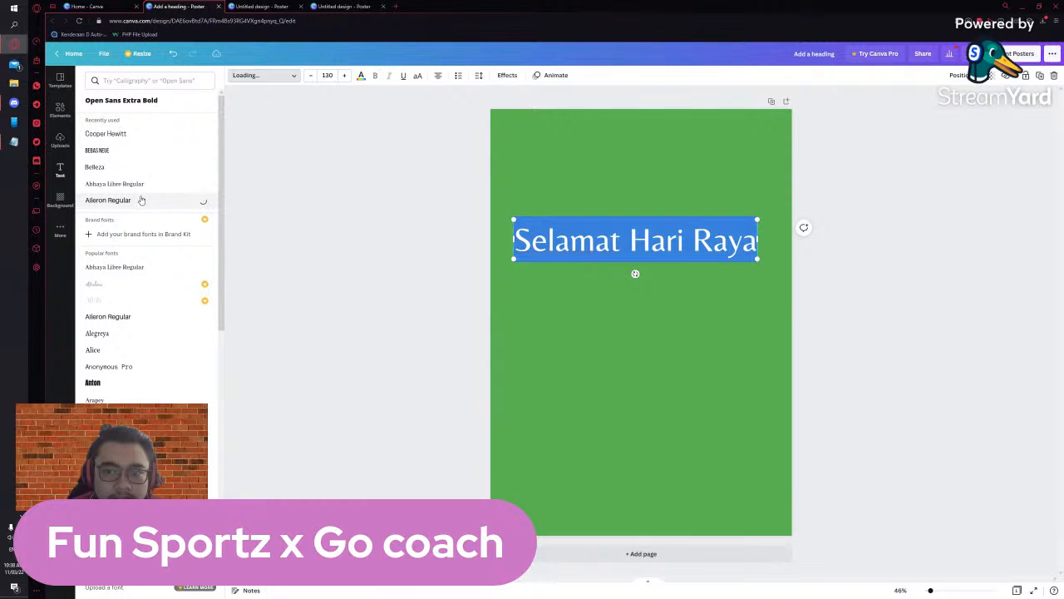
click(137, 150)
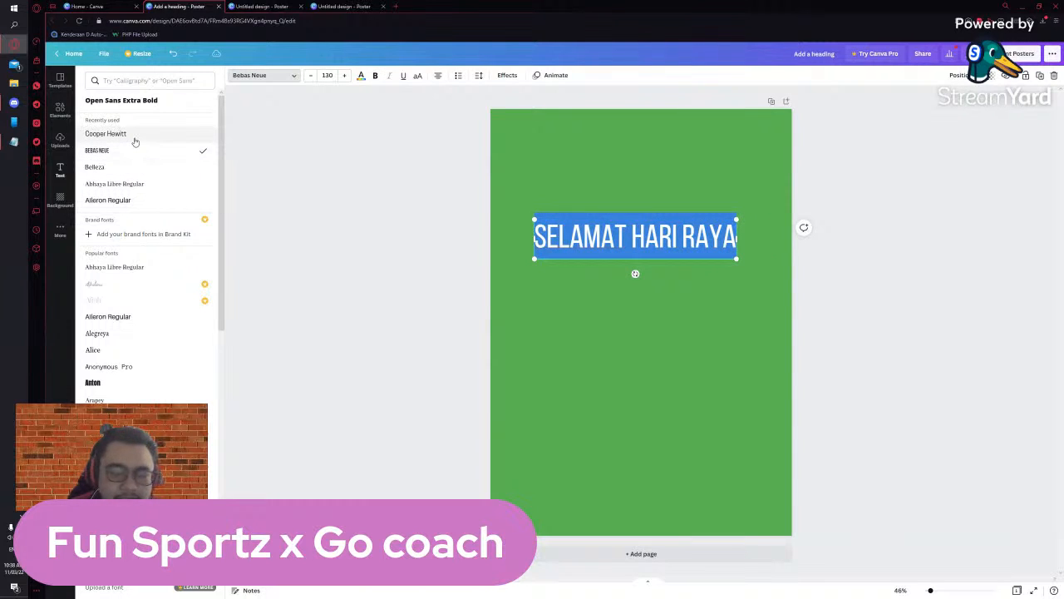
scroll(112, 299, down, 3)
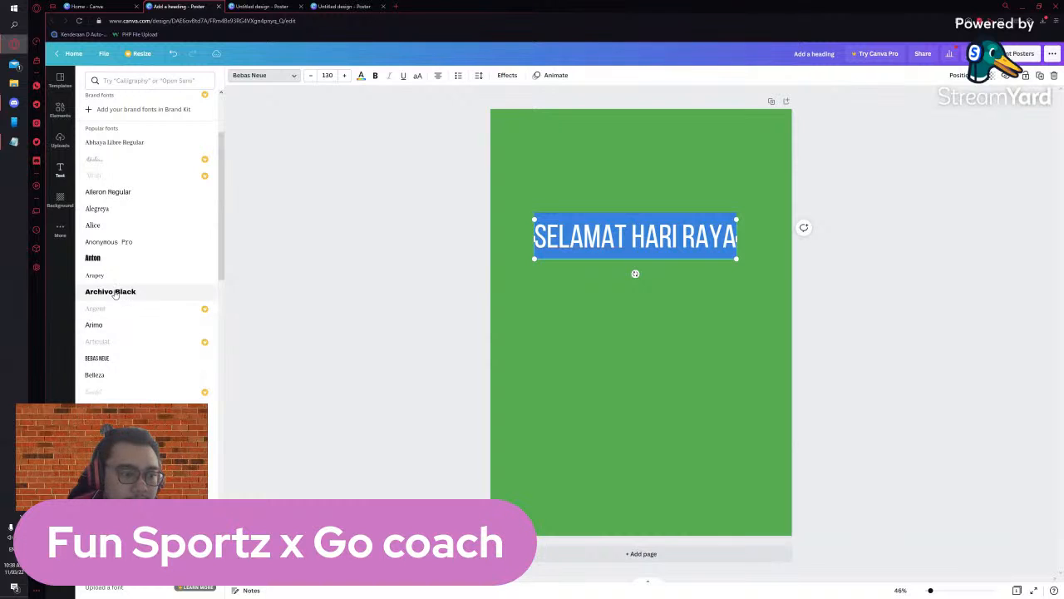
scroll(109, 333, down, 5)
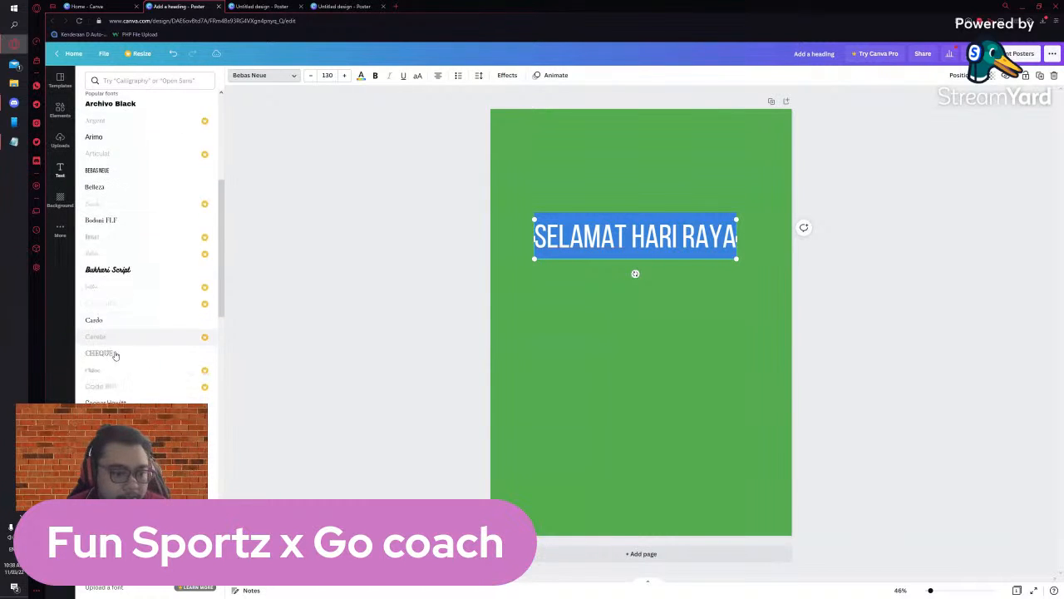
scroll(115, 355, down, 10)
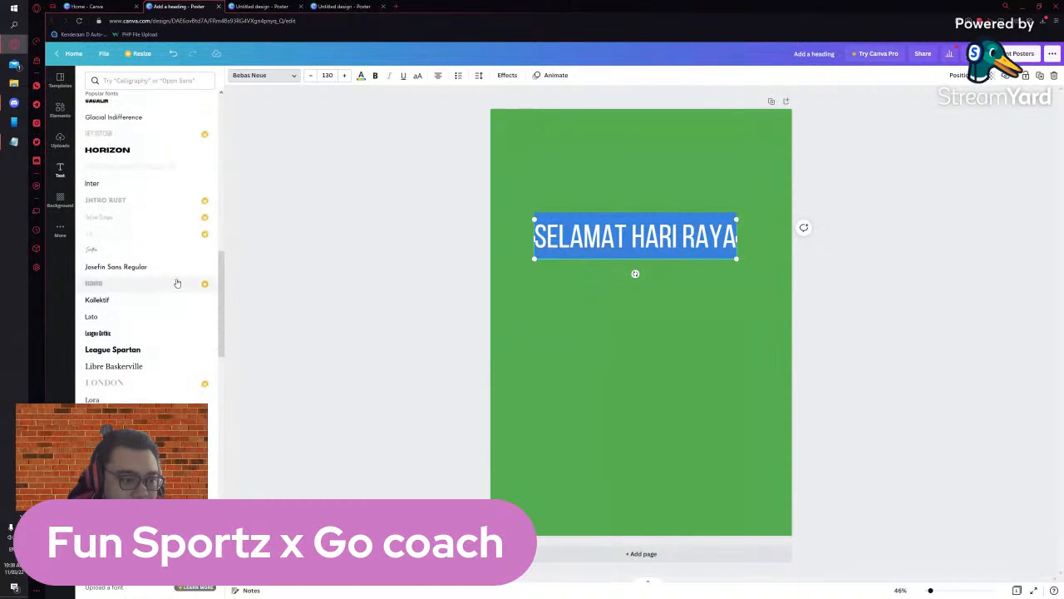
click(191, 266)
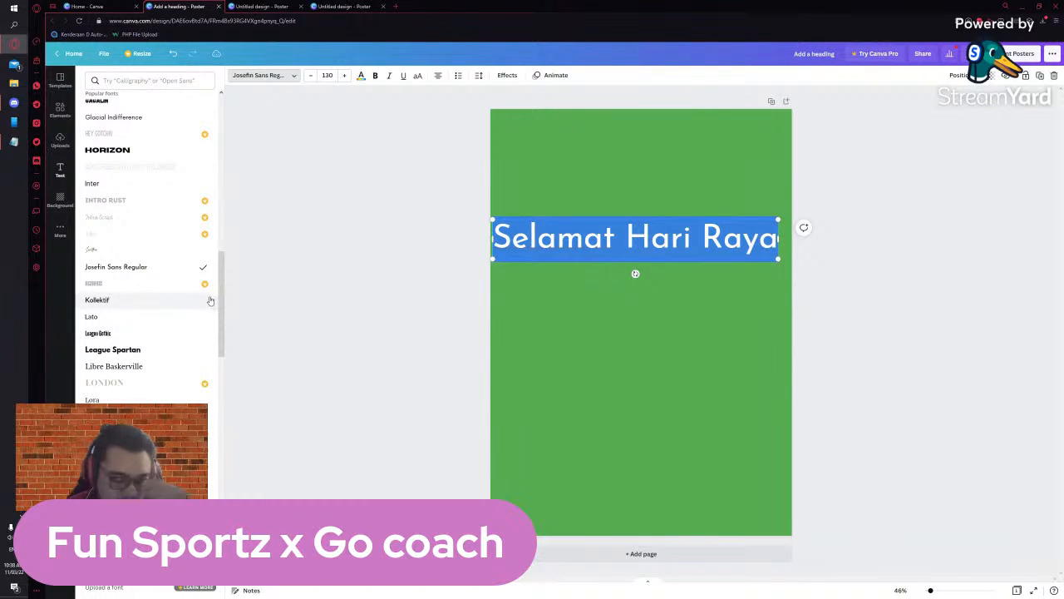
drag(221, 303, 224, 177)
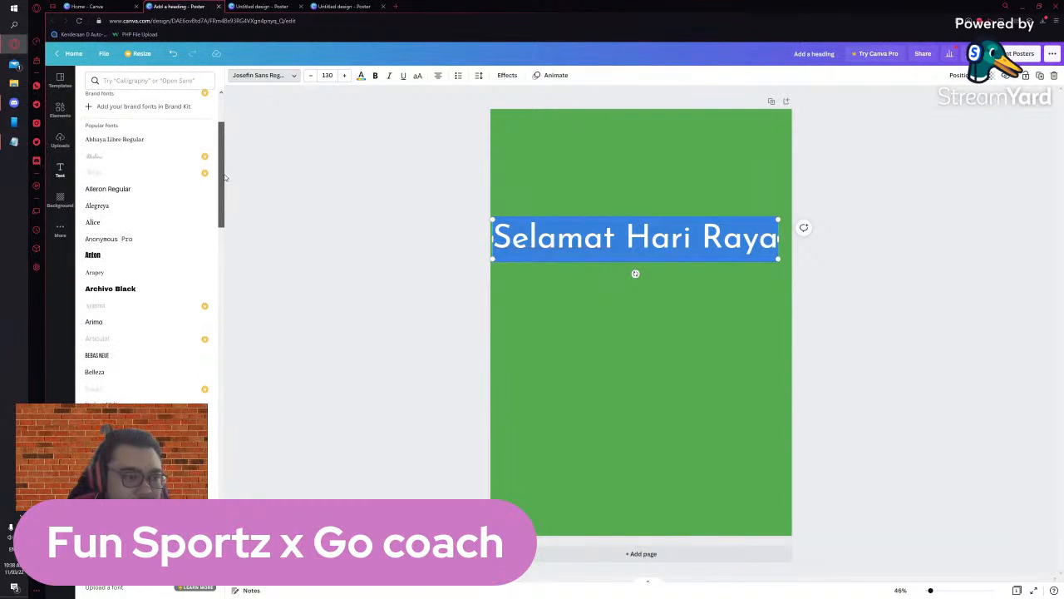
click(114, 256)
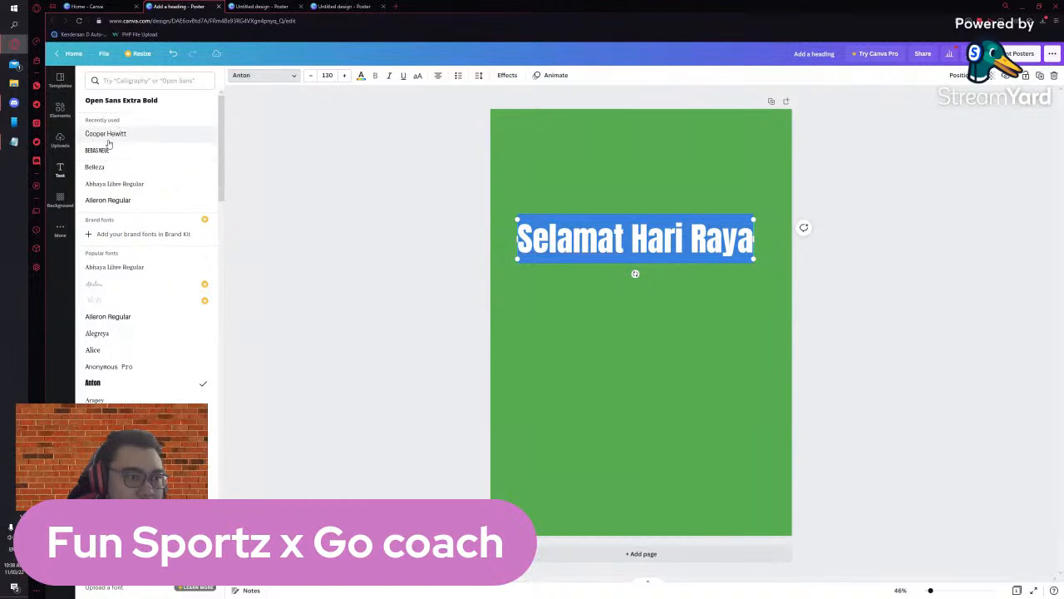
Step: Browse further down the font list, trying Arimo, Belleza and Abhaya Libre
scroll(119, 337, down, 5)
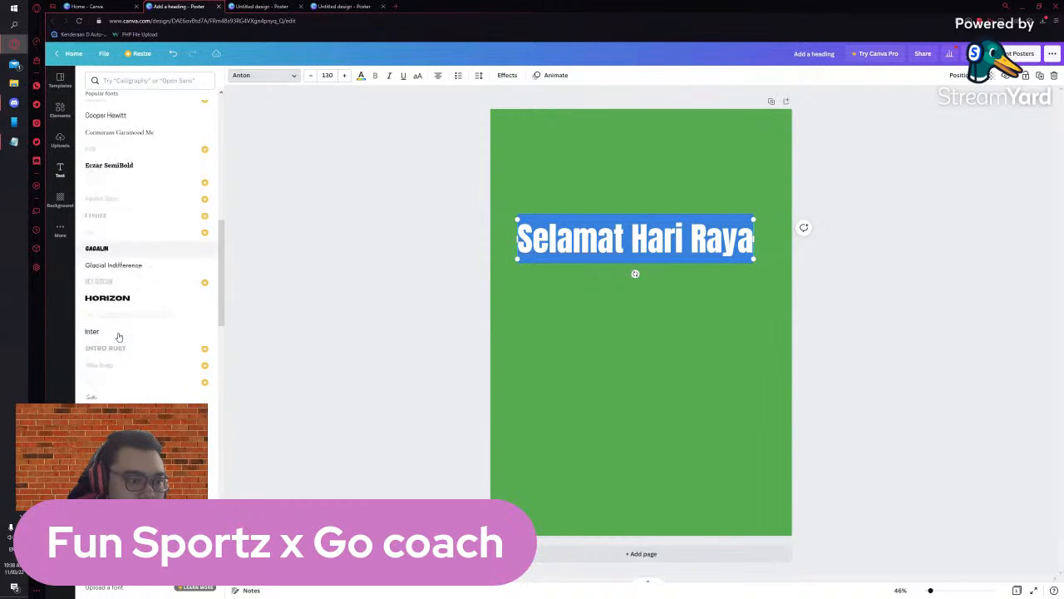
scroll(119, 337, down, 10)
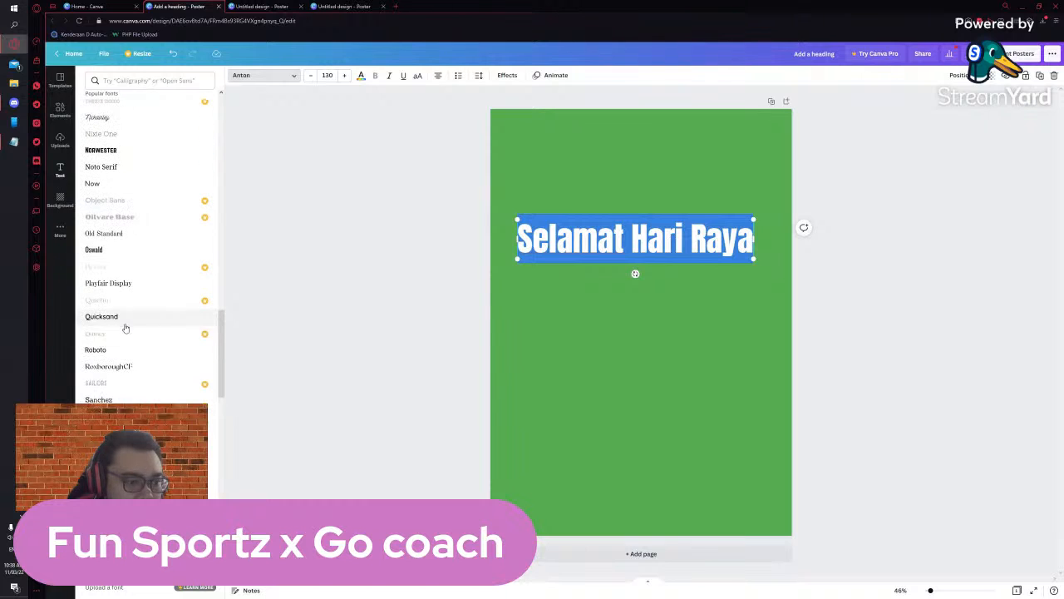
scroll(125, 364, down, 8)
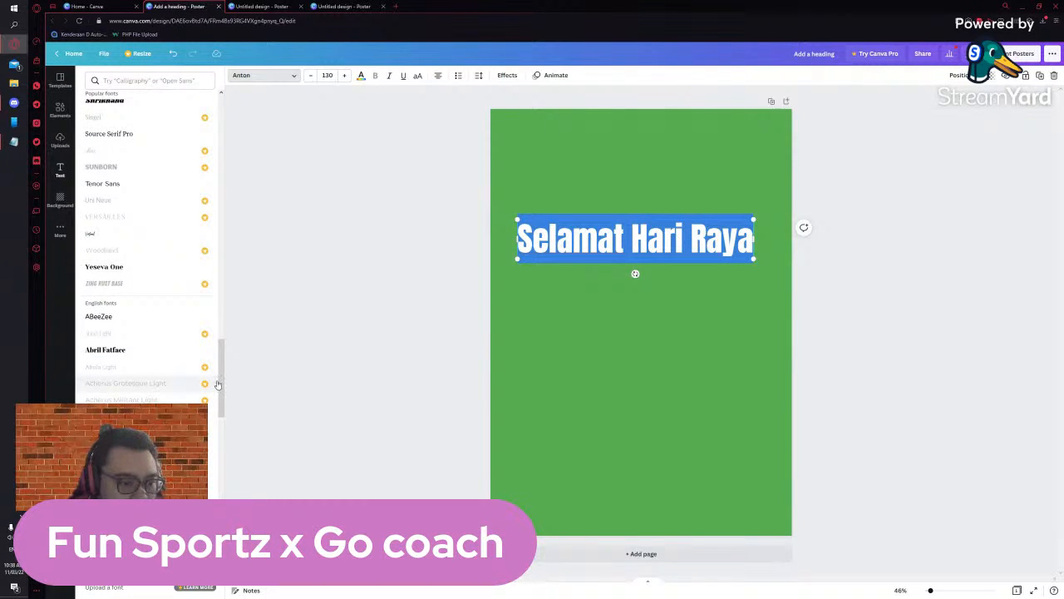
drag(221, 385, 220, 525)
scroll(167, 358, down, 4)
scroll(130, 390, down, 6)
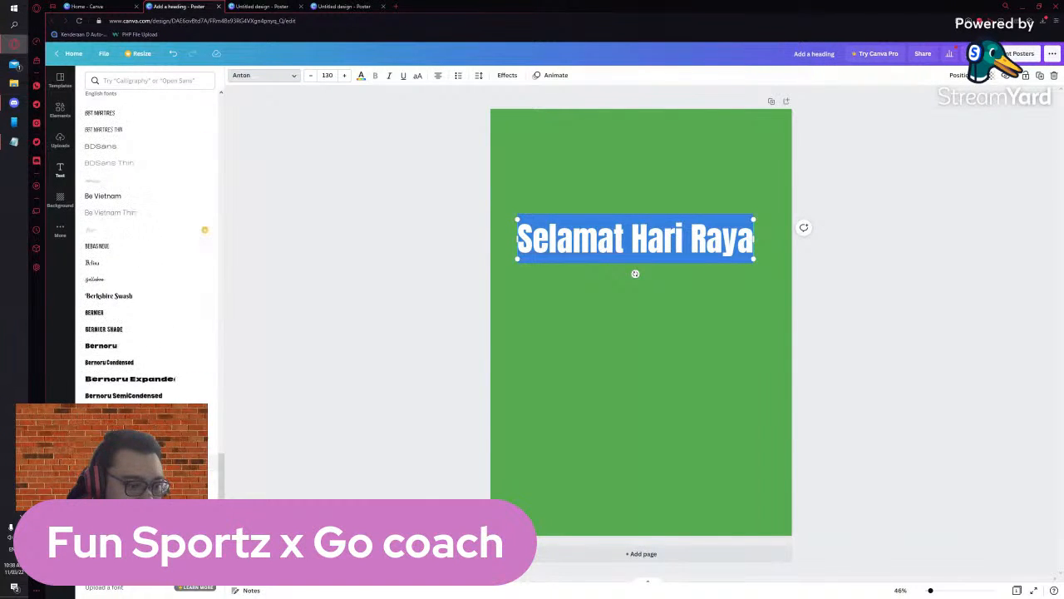
scroll(131, 389, down, 8)
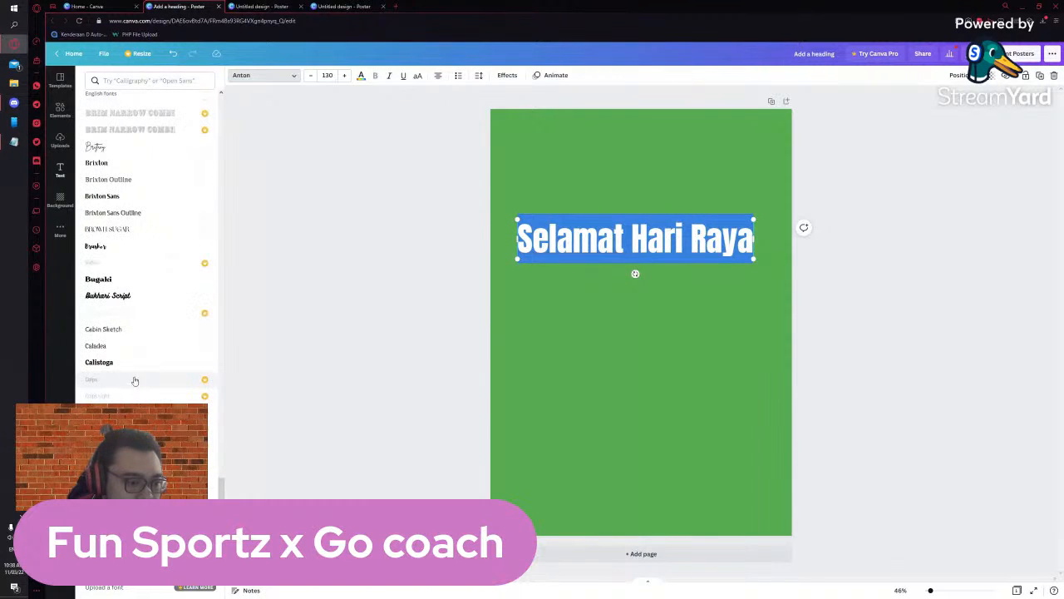
scroll(135, 380, down, 5)
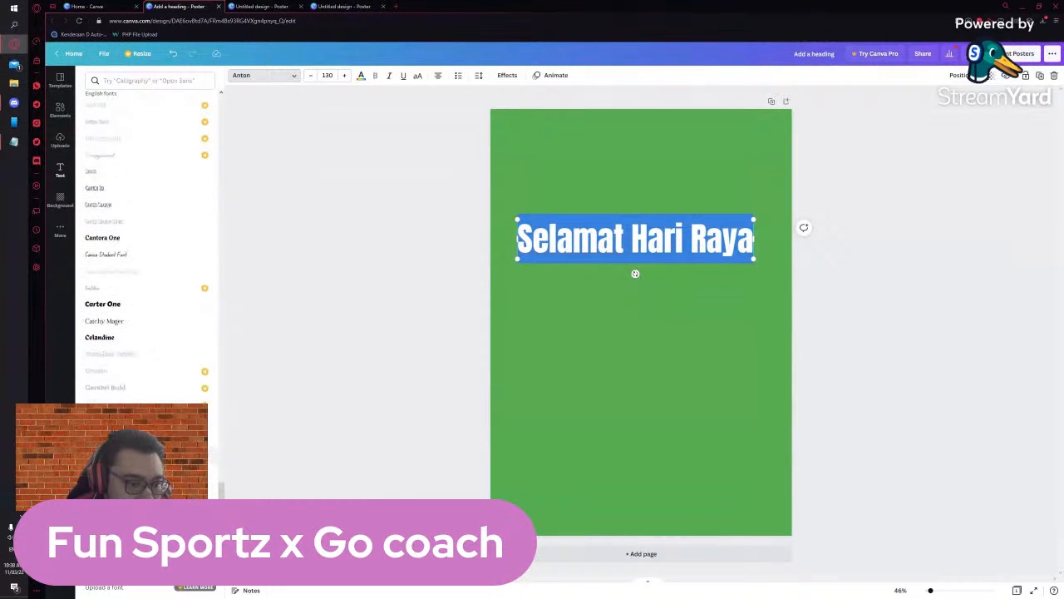
scroll(123, 376, down, 6)
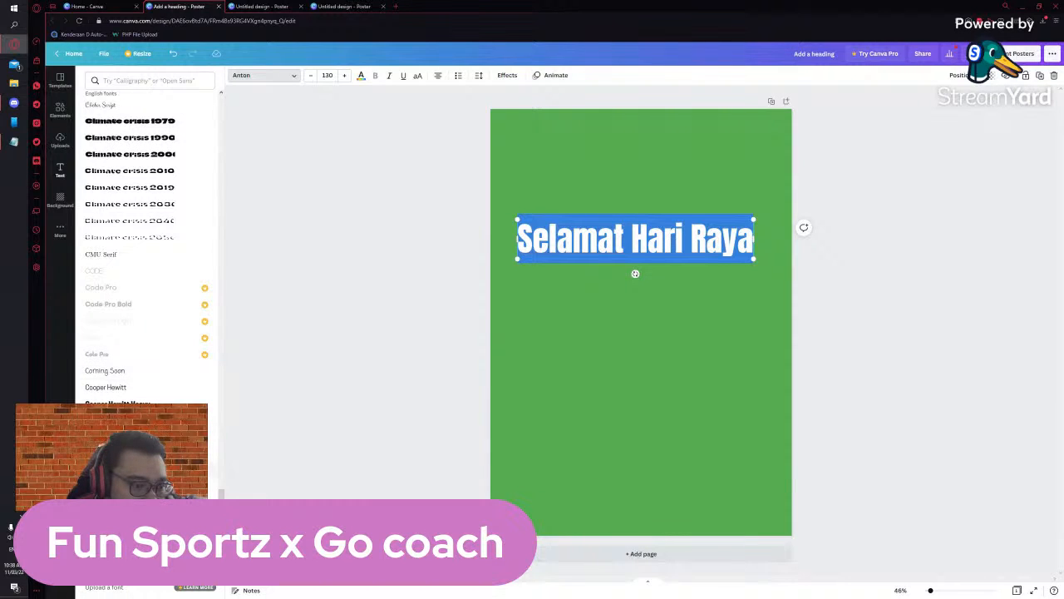
scroll(133, 374, down, 6)
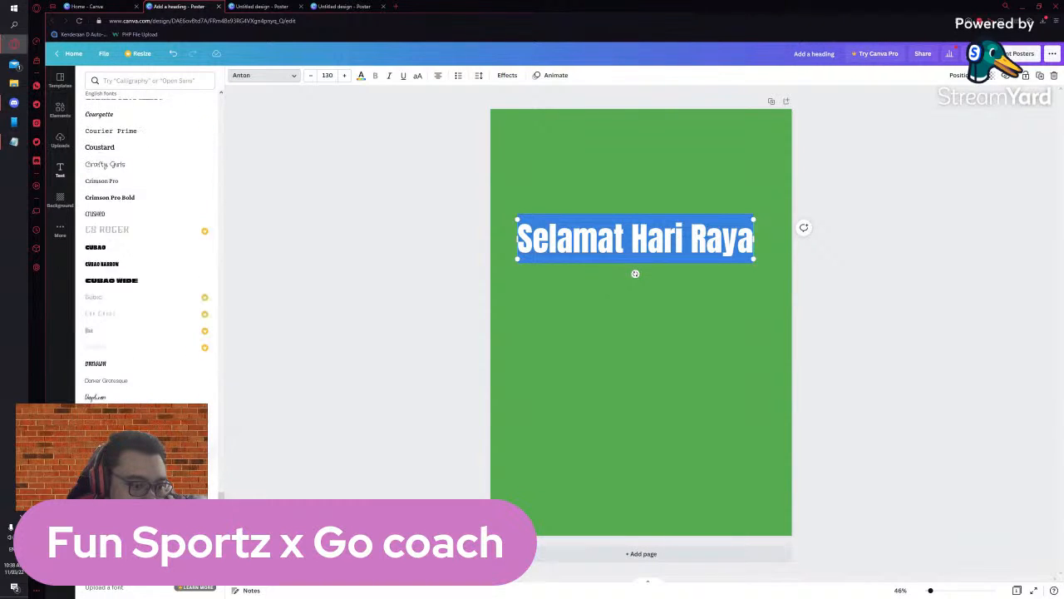
scroll(145, 378, down, 2)
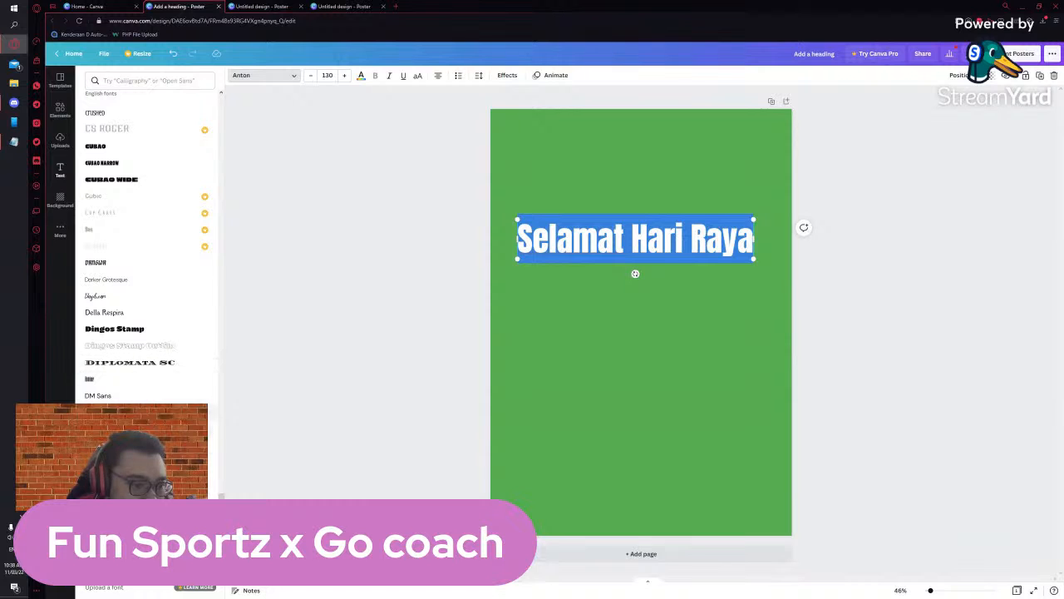
scroll(145, 349, up, 5)
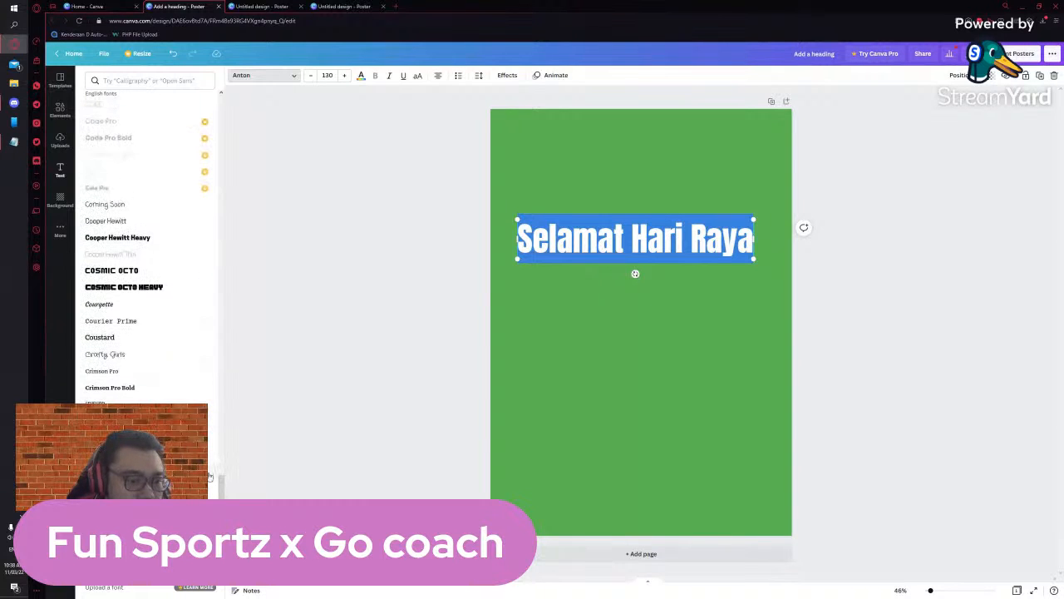
drag(221, 482, 222, 142)
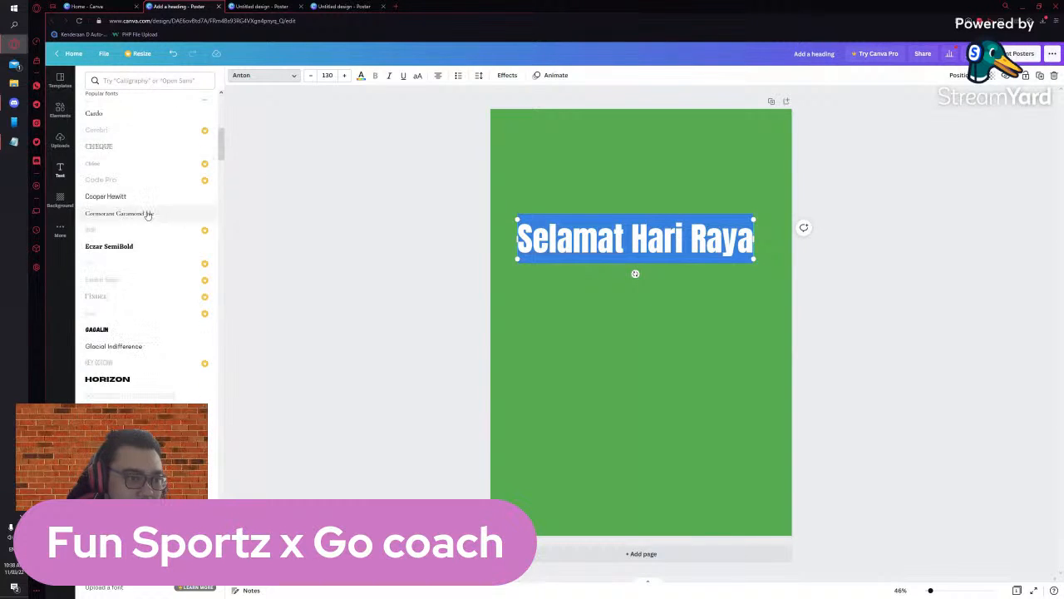
scroll(133, 235, up, 4)
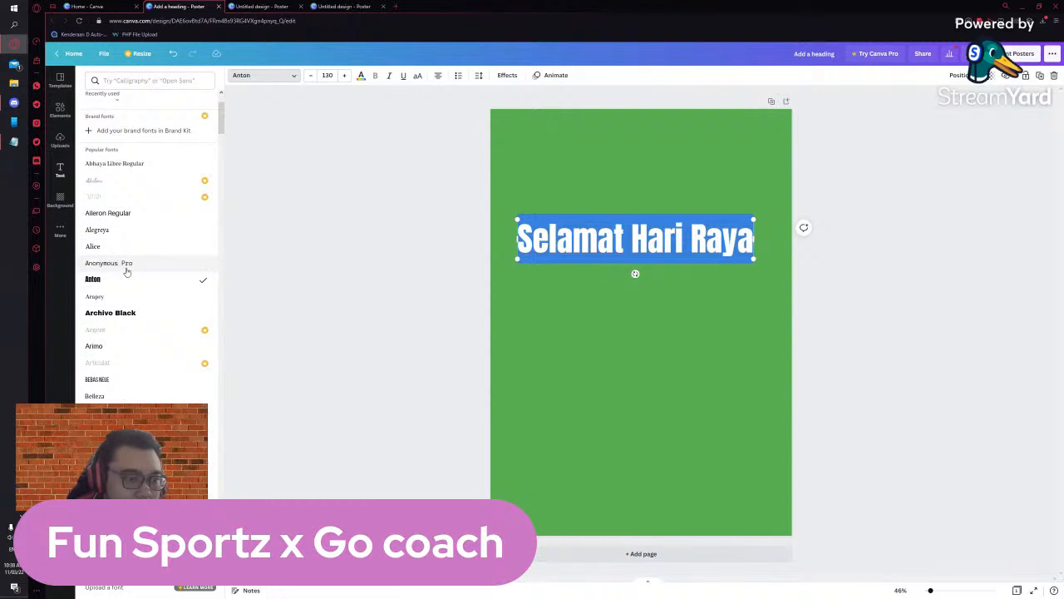
click(129, 347)
click(125, 396)
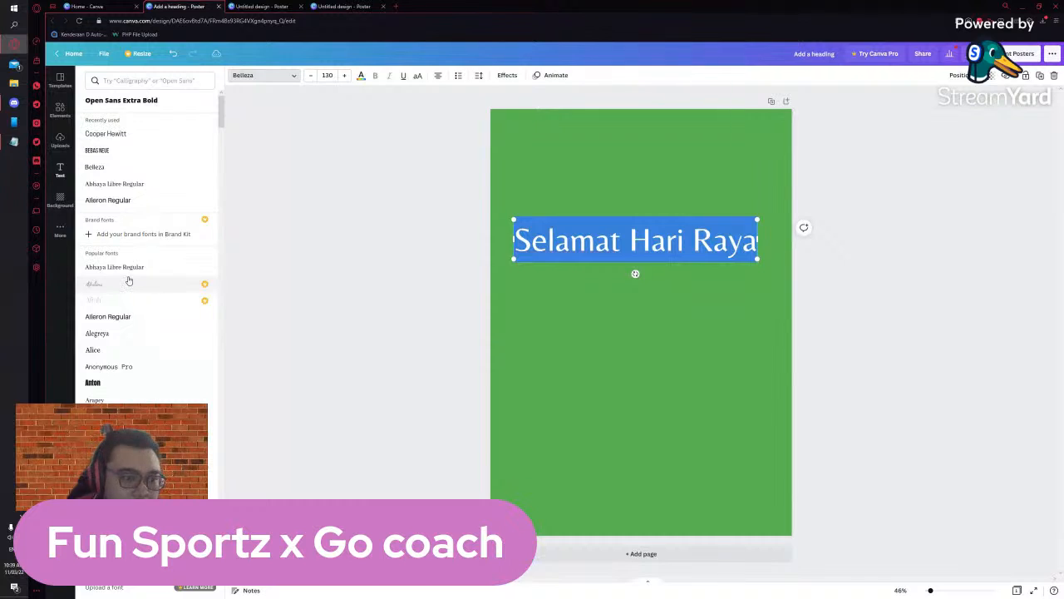
click(133, 267)
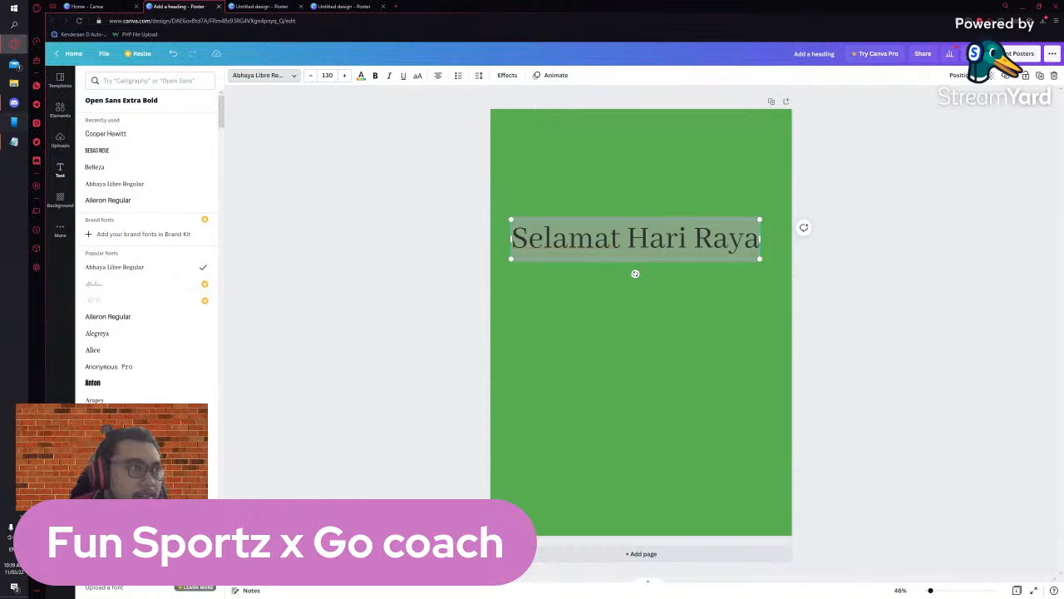
Step: Set the heading font to Belleza
key(alt+Tab)
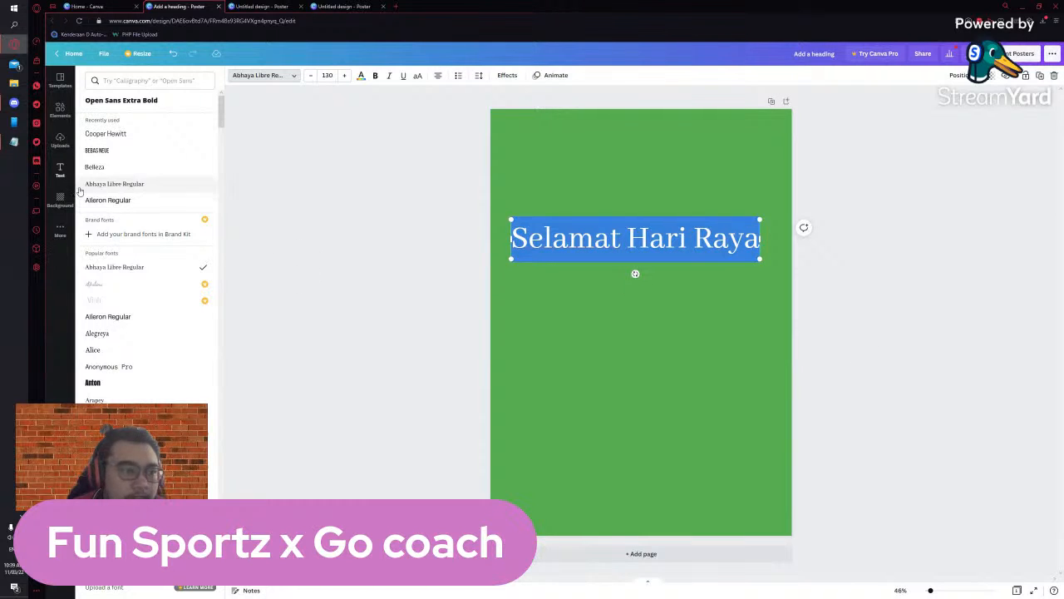
click(18, 148)
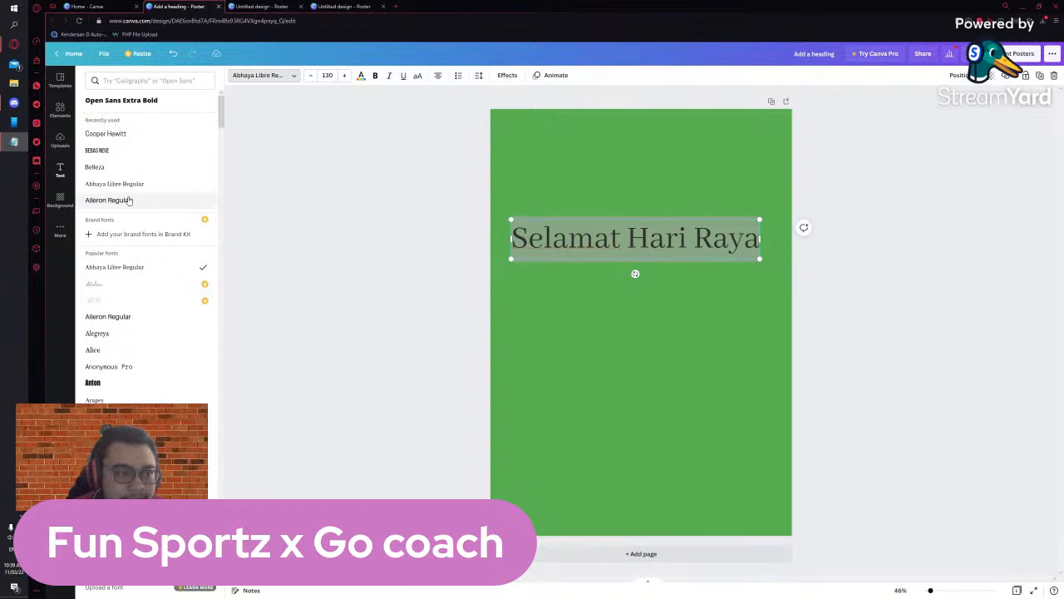
scroll(137, 250, down, 3)
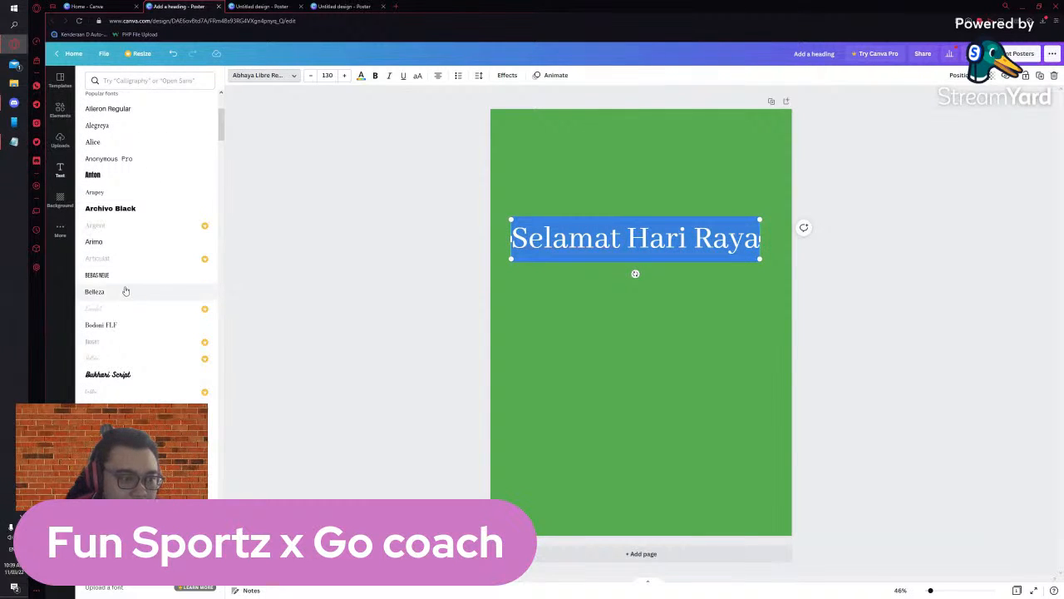
click(125, 291)
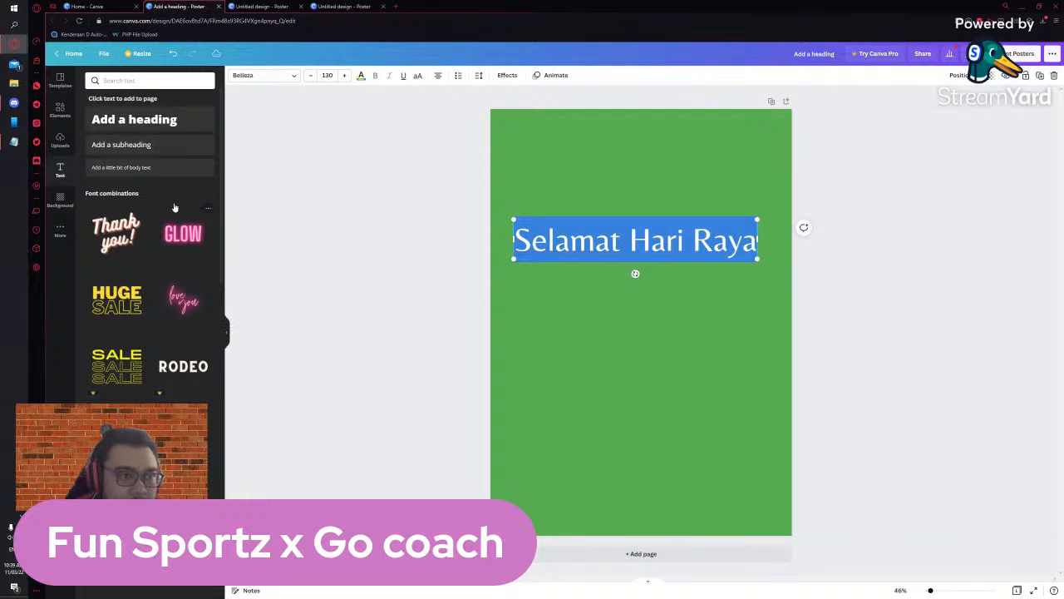
Step: Break the heading onto two lines, 'Selamat' and 'Hari Raya'
click(592, 239)
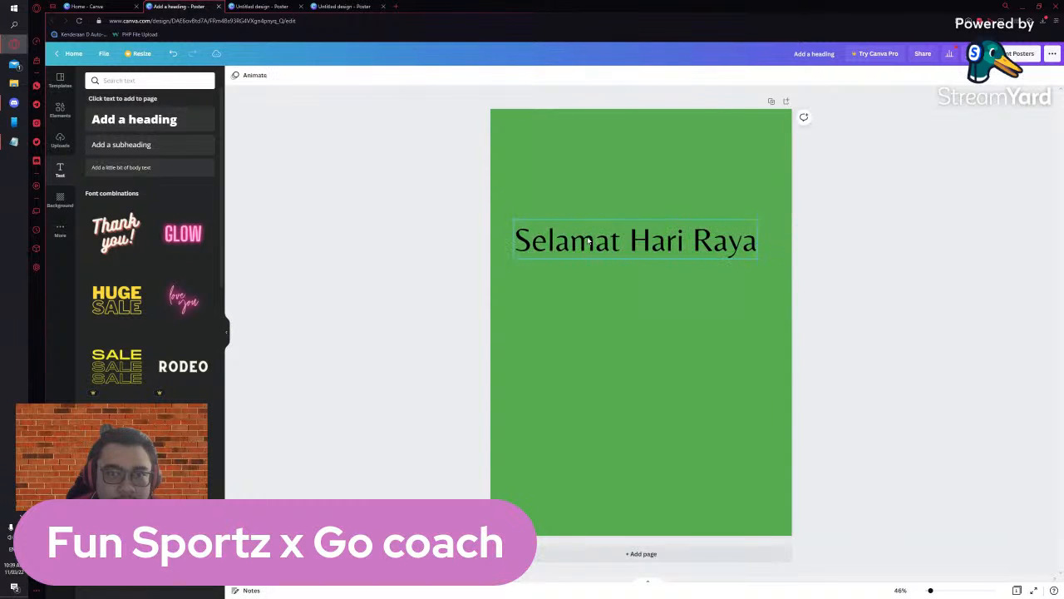
triple_click(601, 240)
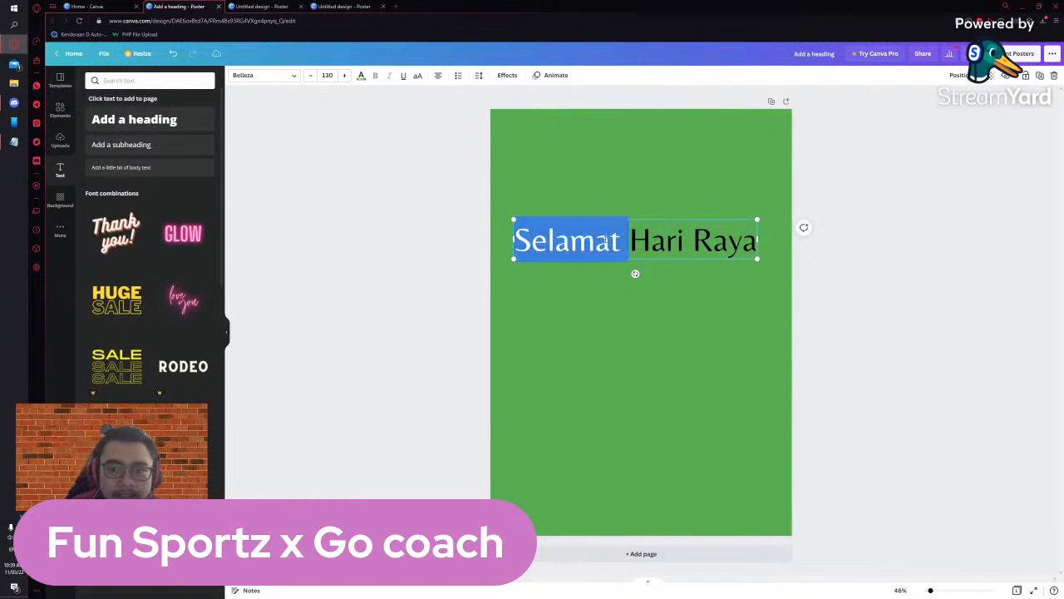
click(862, 244)
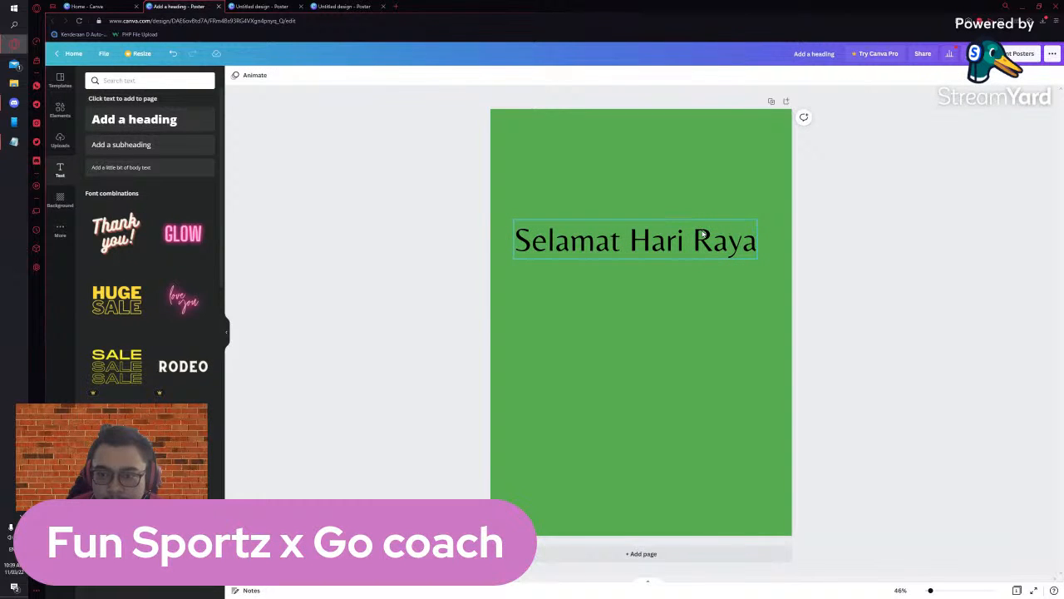
click(632, 241)
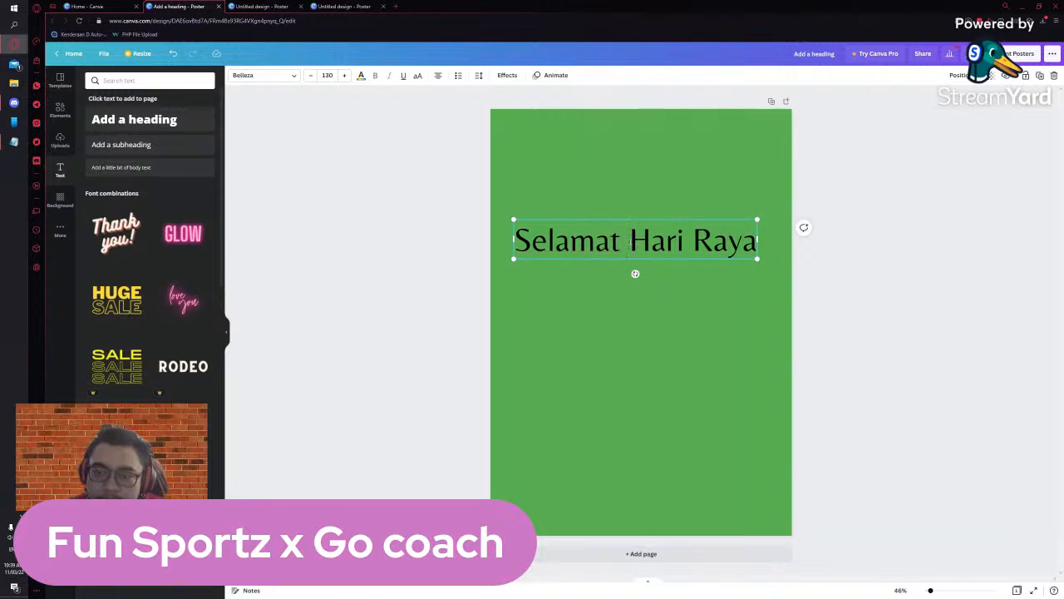
key(Return)
Step: Set the heading font size to 144 from the size list
drag(699, 291, 493, 201)
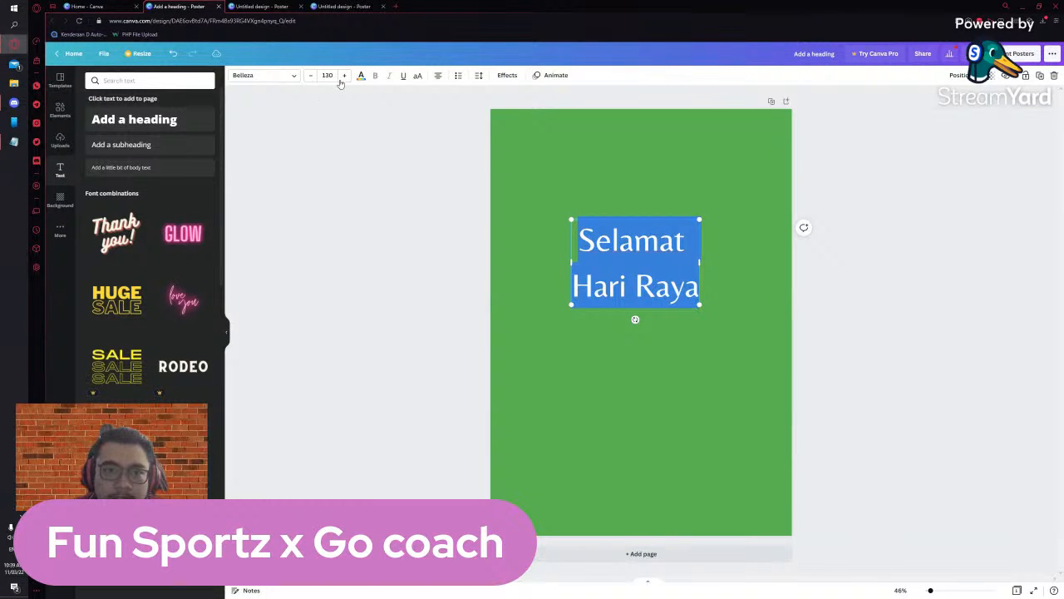
click(310, 74)
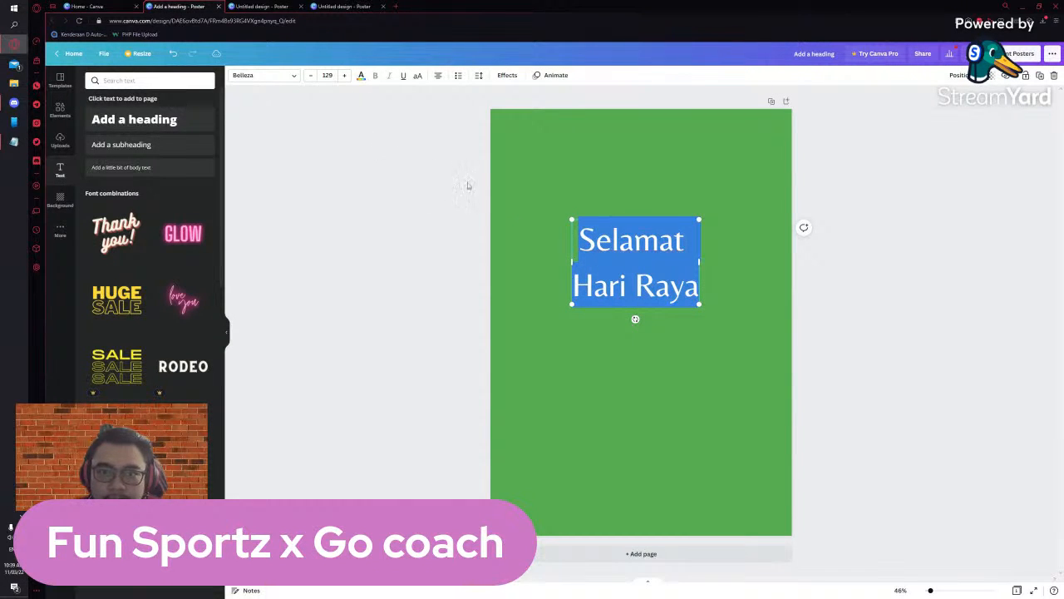
click(328, 75)
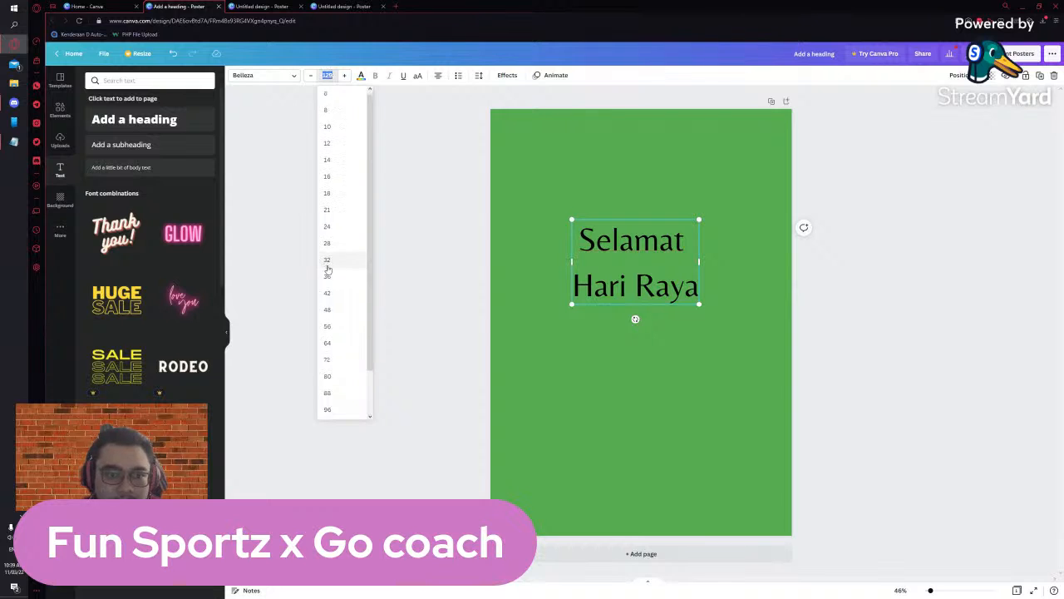
click(343, 389)
click(327, 74)
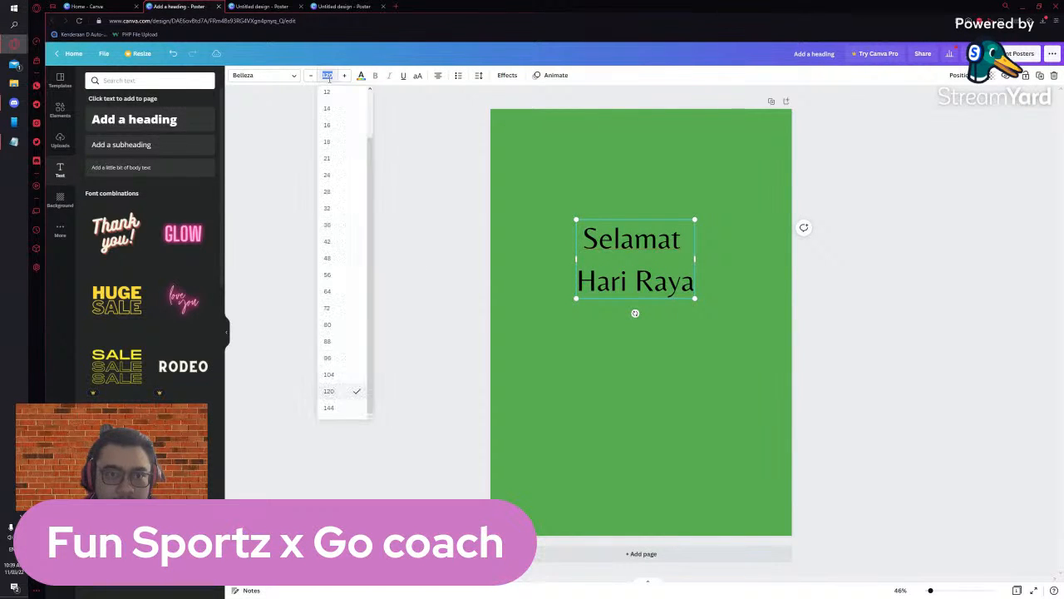
click(349, 406)
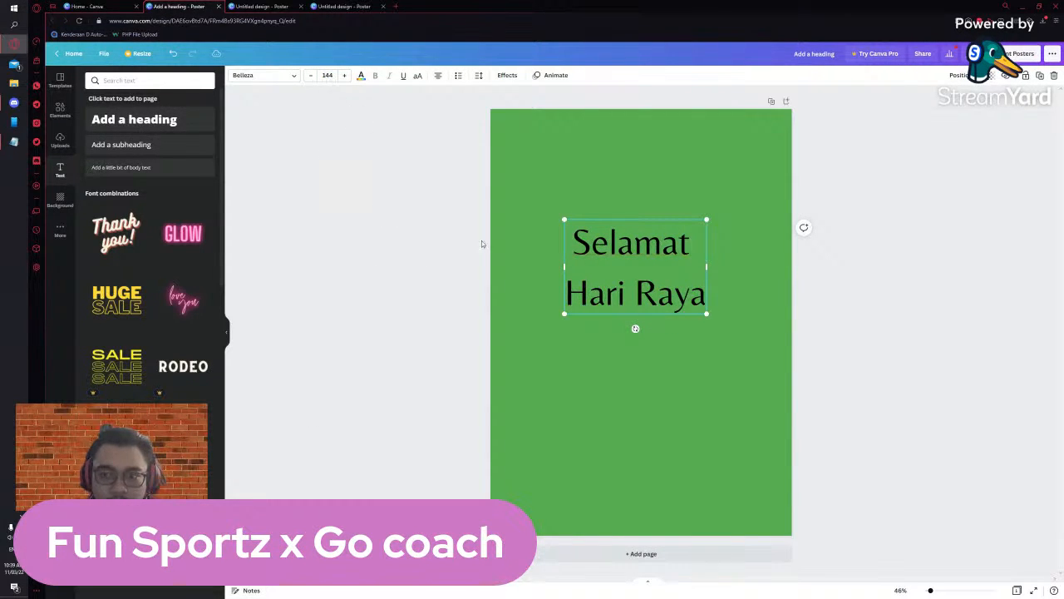
Step: Resize the heading box to fit two lines and centre it near the page top
drag(565, 266, 567, 266)
drag(706, 292, 732, 293)
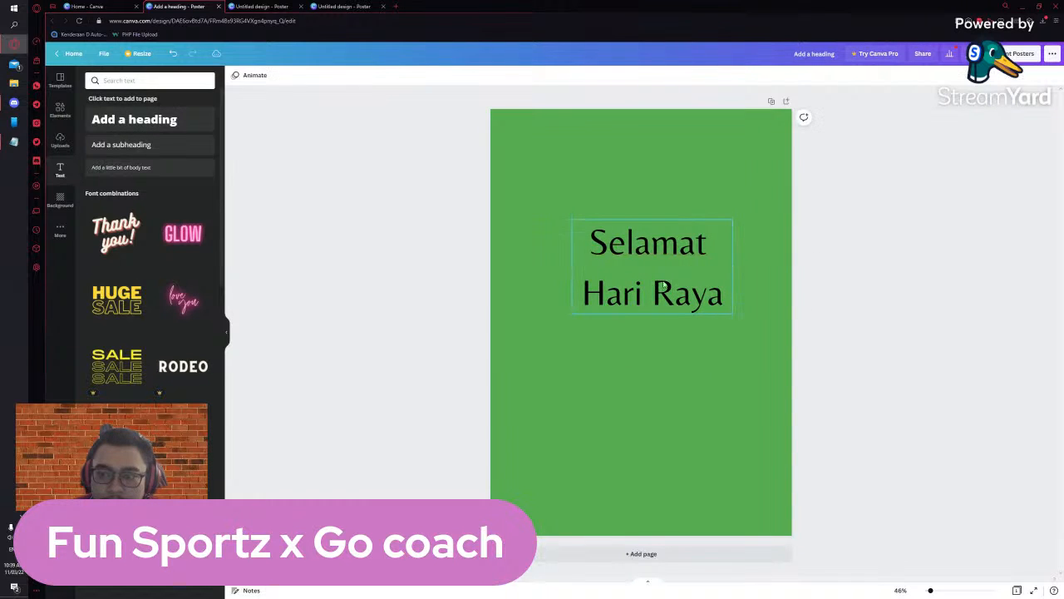
drag(662, 280, 653, 176)
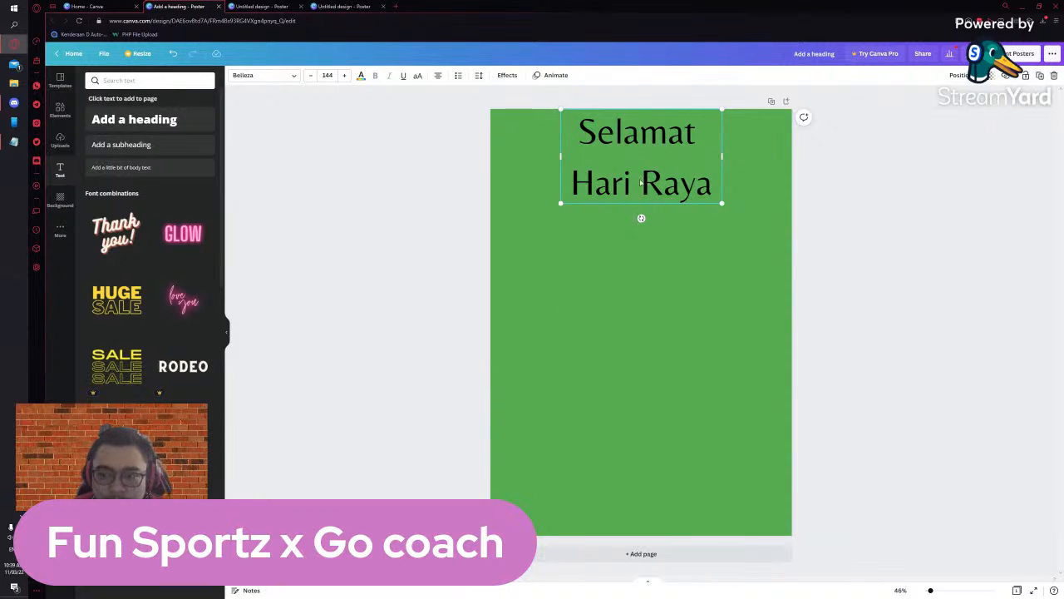
drag(656, 147, 656, 156)
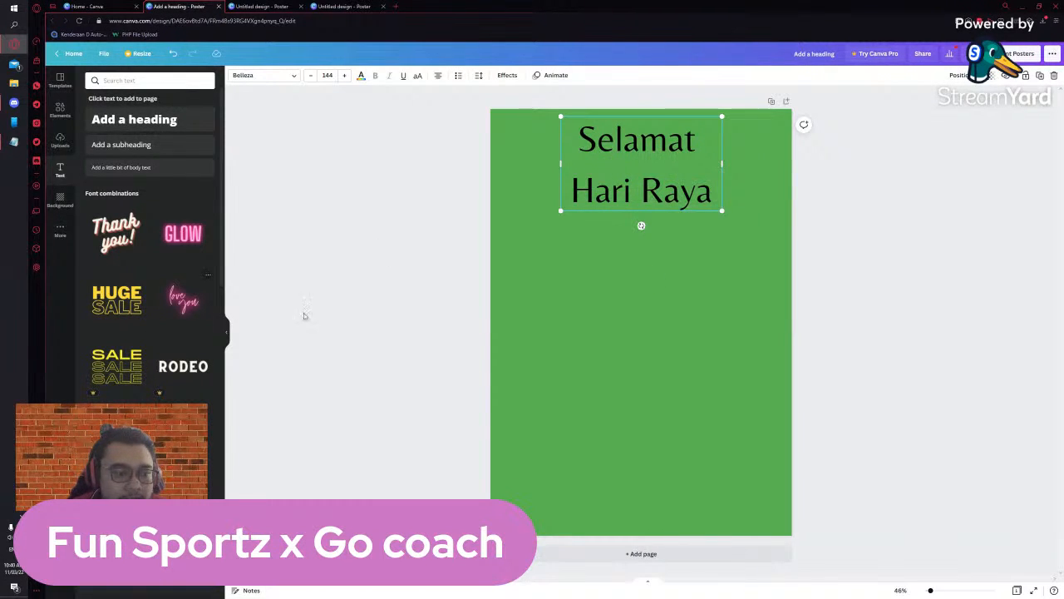
drag(656, 196, 656, 201)
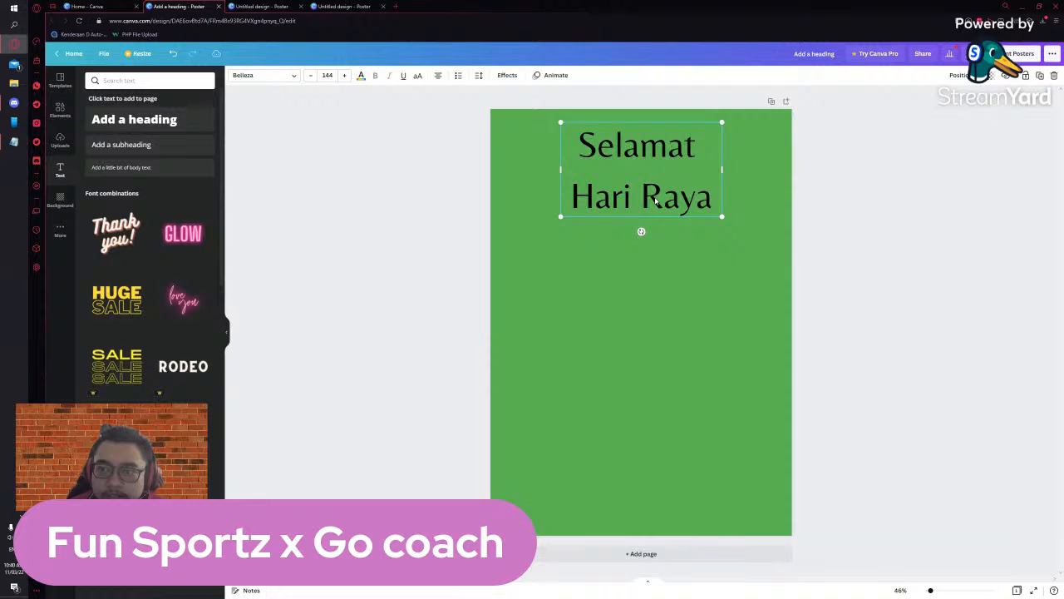
Step: Remove the line break before 'Hari' and widen the heading box to the page edge
click(865, 251)
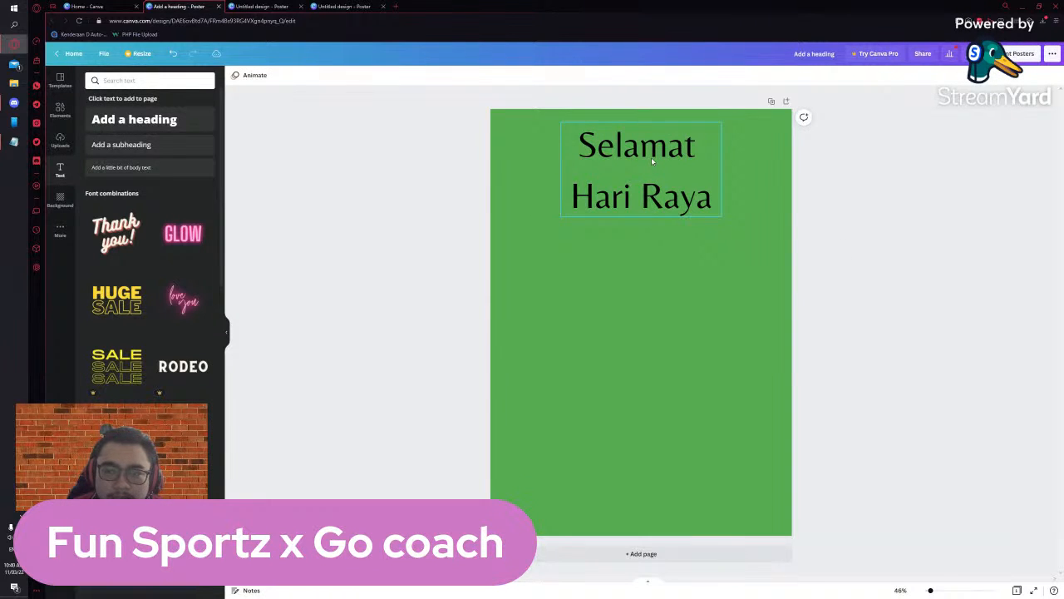
click(652, 157)
double_click(587, 196)
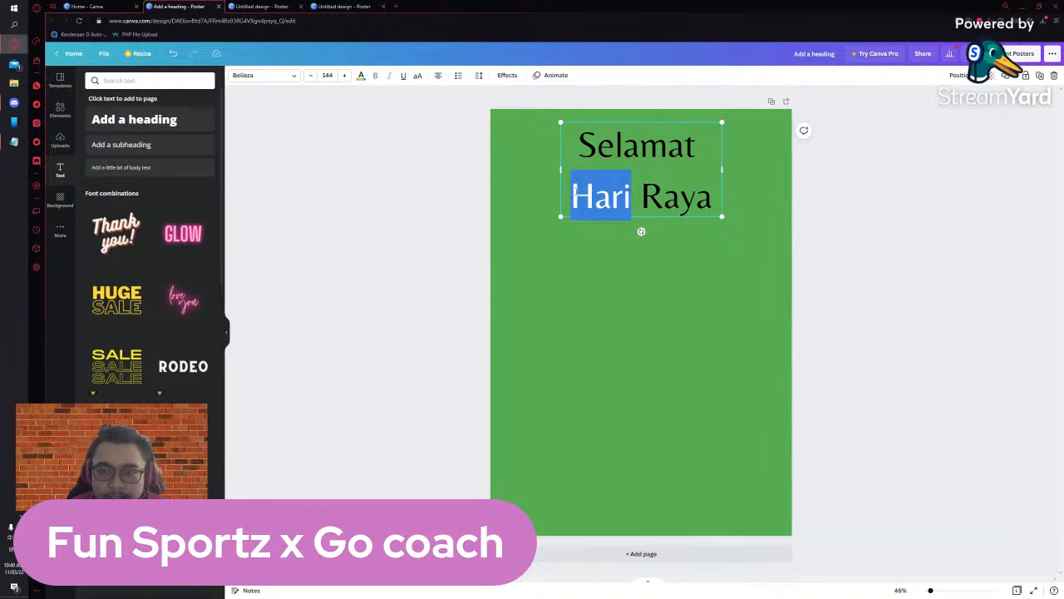
click(574, 193)
key(BackSpace)
key(BackSpace)
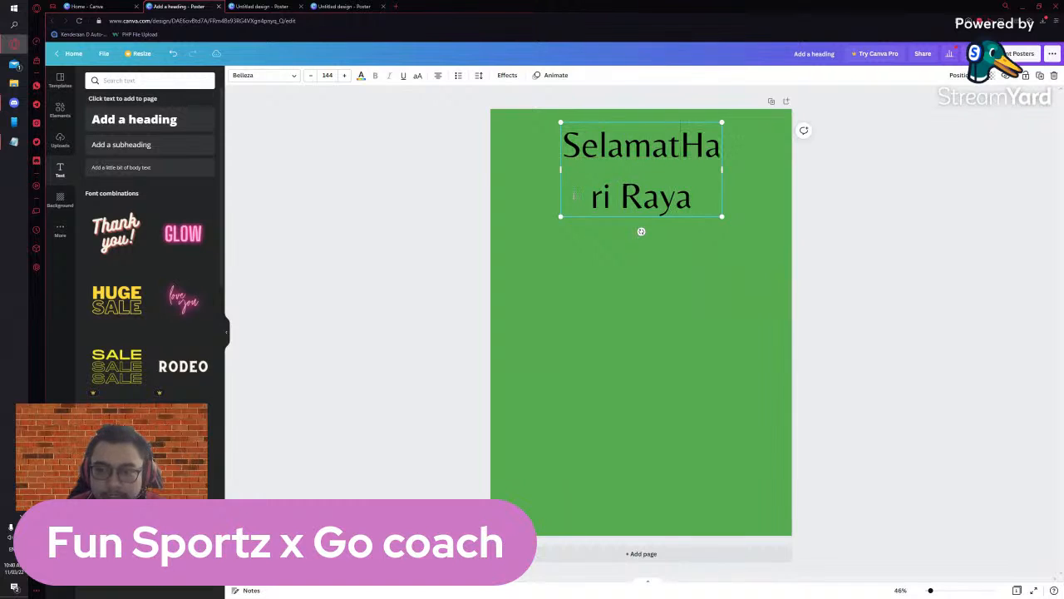
drag(722, 170, 792, 171)
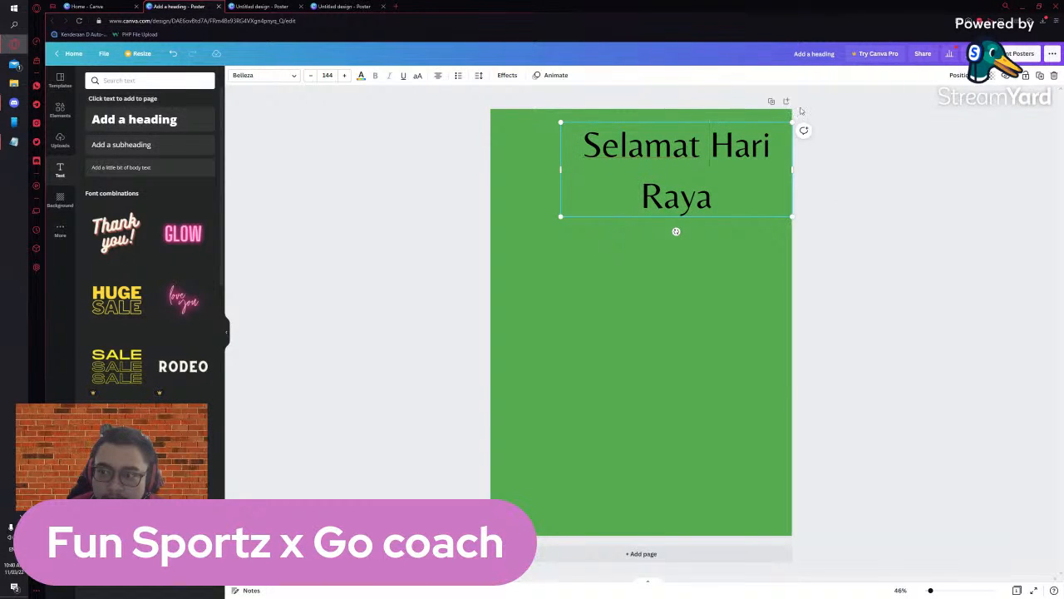
Step: Rotate the heading -90° onto one vertical line and push it to the right edge
drag(676, 231, 805, 170)
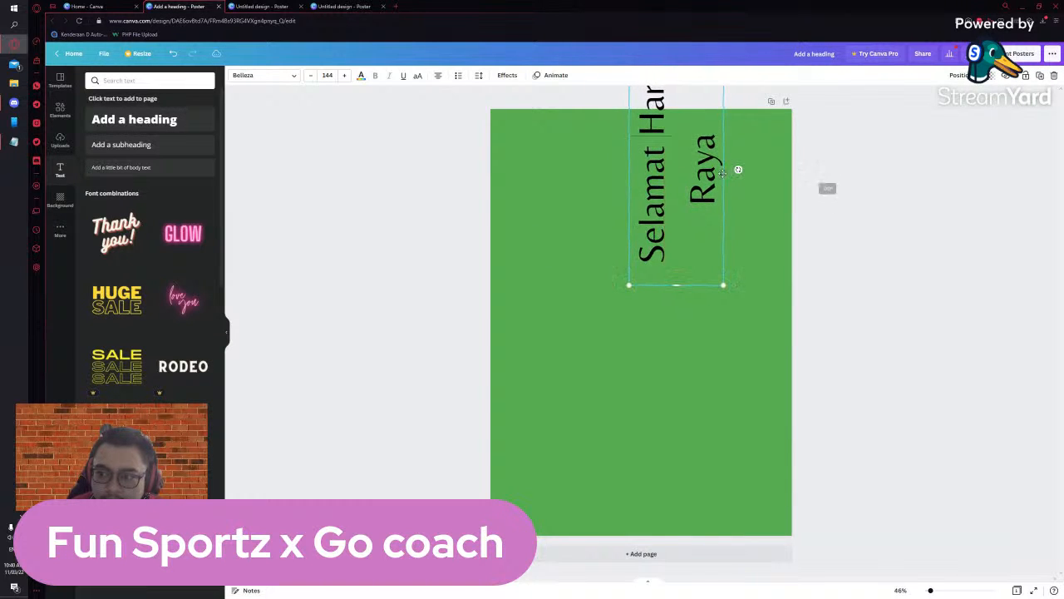
drag(713, 185, 785, 428)
click(731, 198)
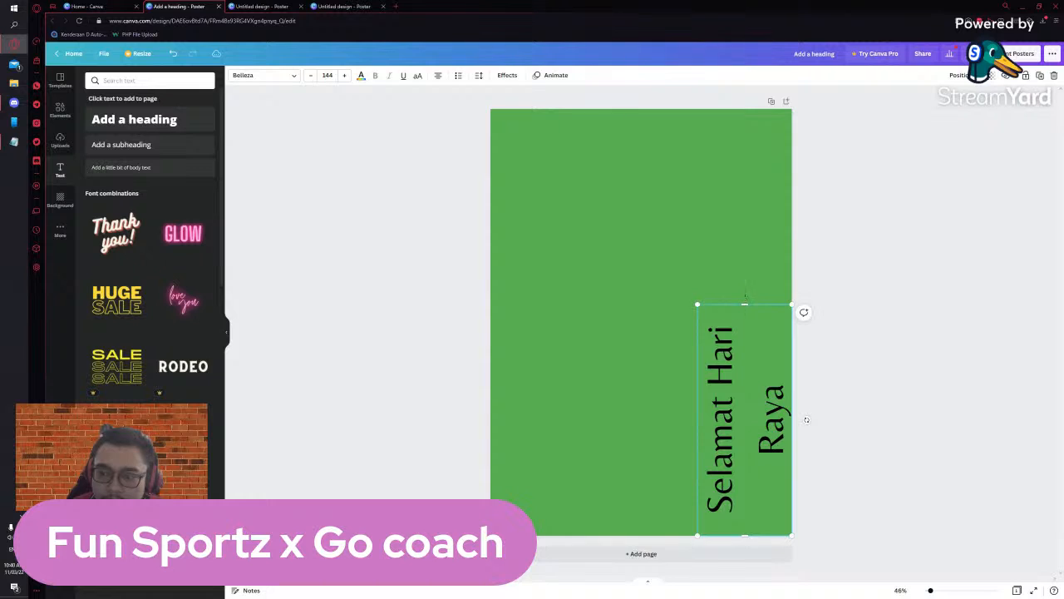
drag(745, 305, 745, 238)
drag(755, 375, 788, 390)
click(663, 321)
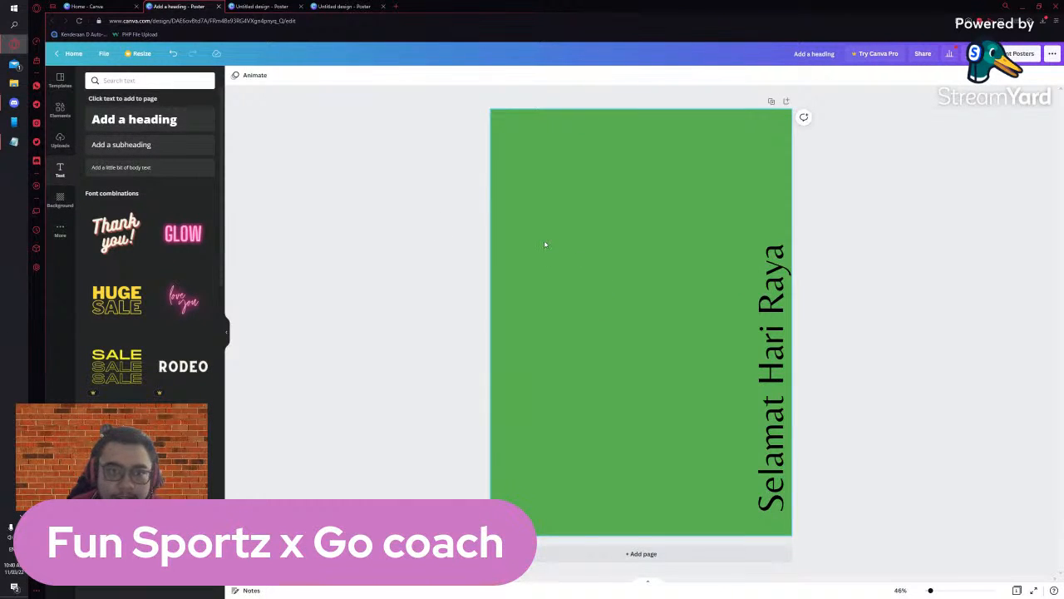
Step: Open the Elements library of lines, shapes, graphics and photos, then open a new browser tab
click(59, 210)
click(73, 223)
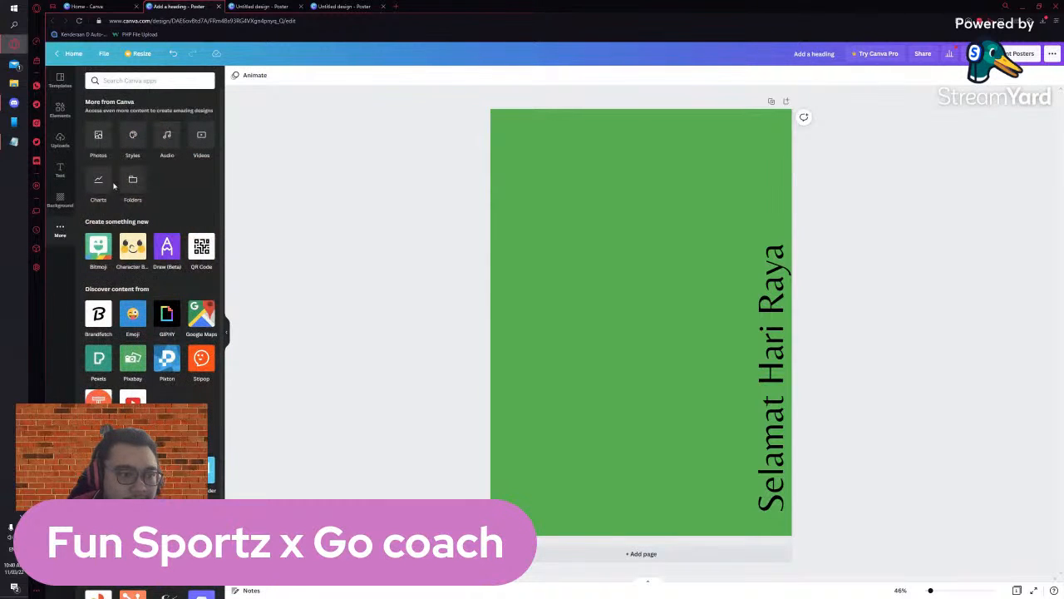
scroll(151, 298, down, 2)
scroll(158, 353, up, 2)
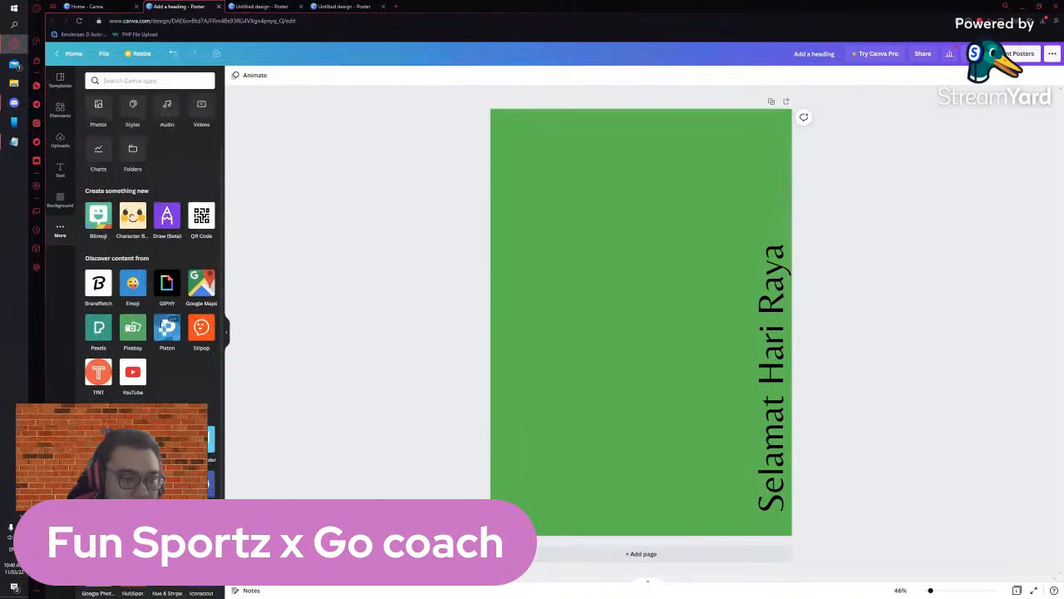
click(148, 81)
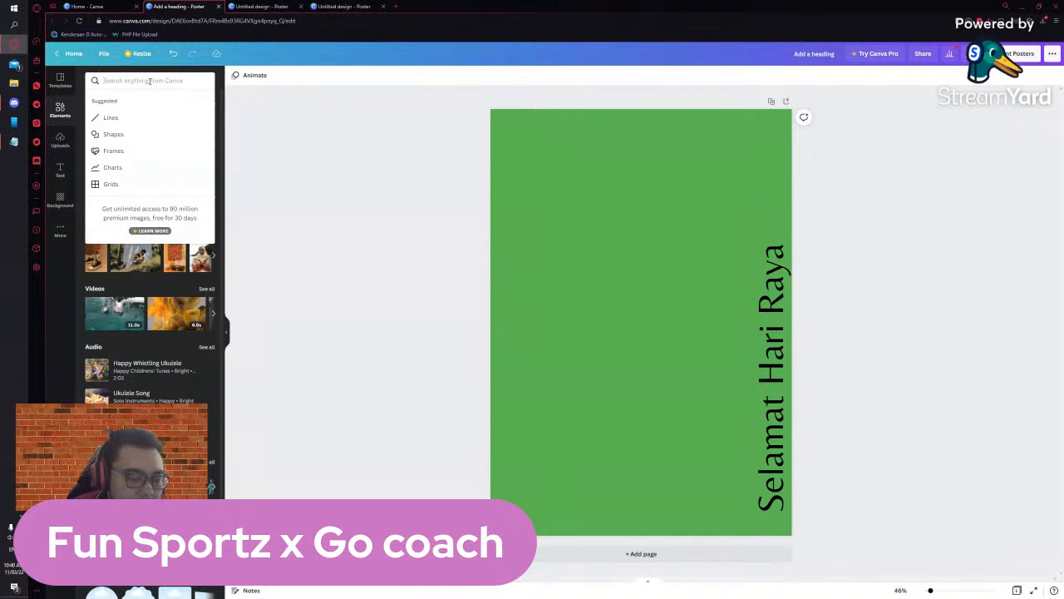
click(305, 171)
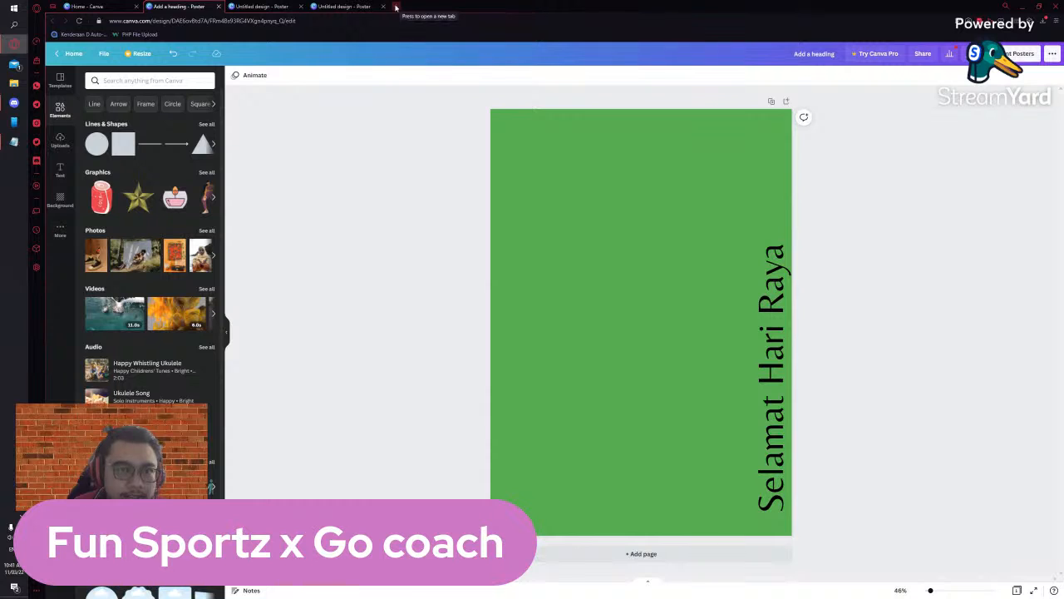
click(396, 6)
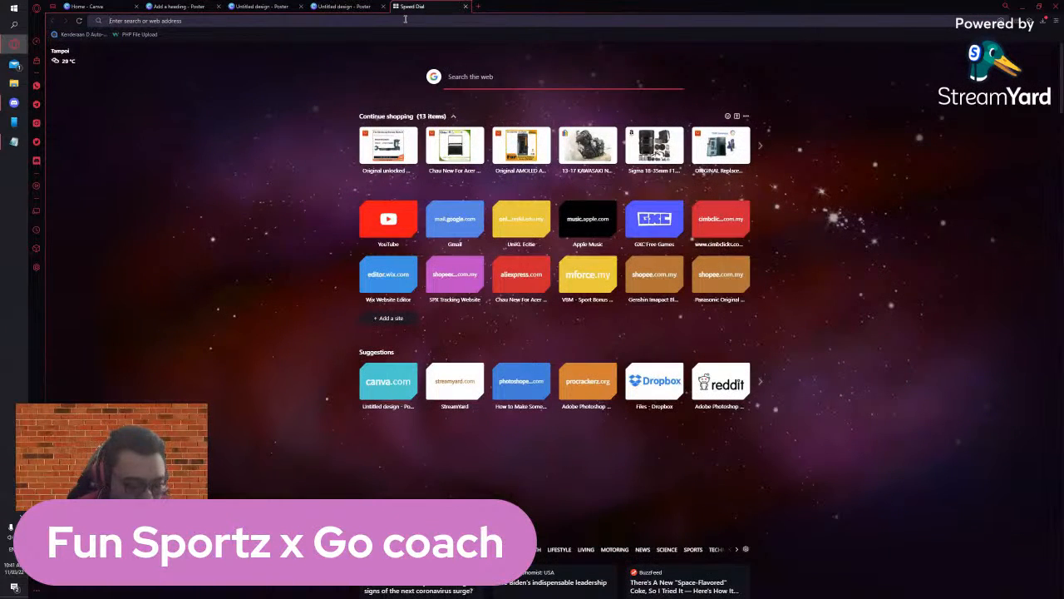
Step: Search Google Images for 'ketupat png transparent'
text(ketupat png)
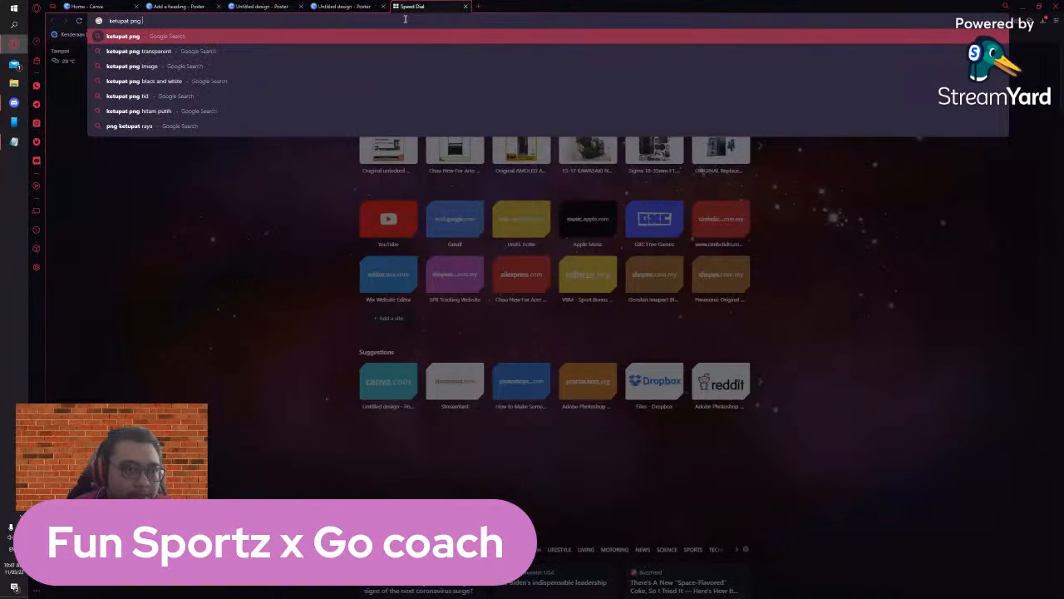
text( transparent)
key(Return)
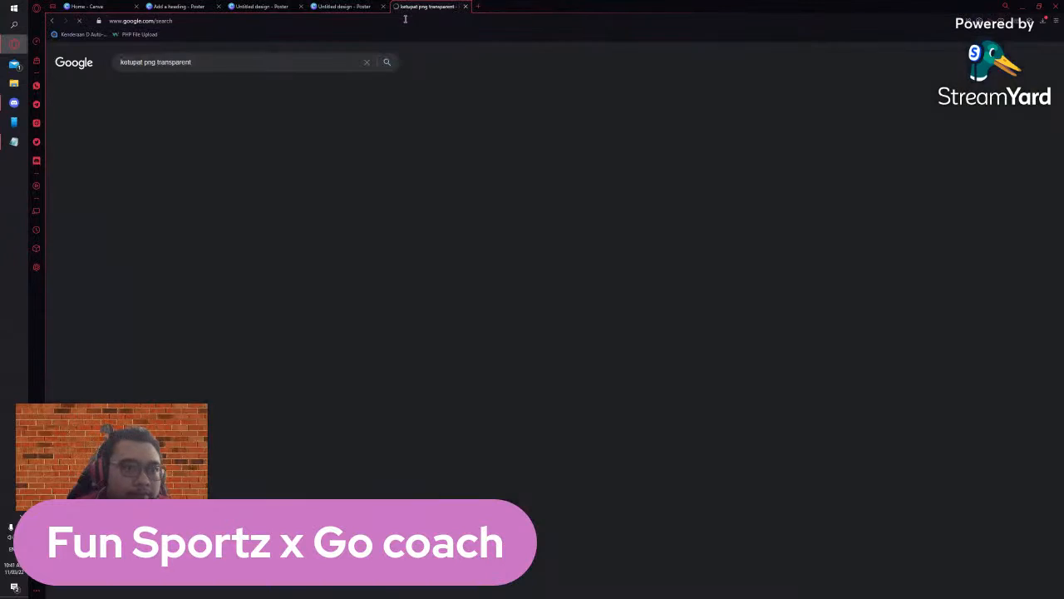
click(171, 88)
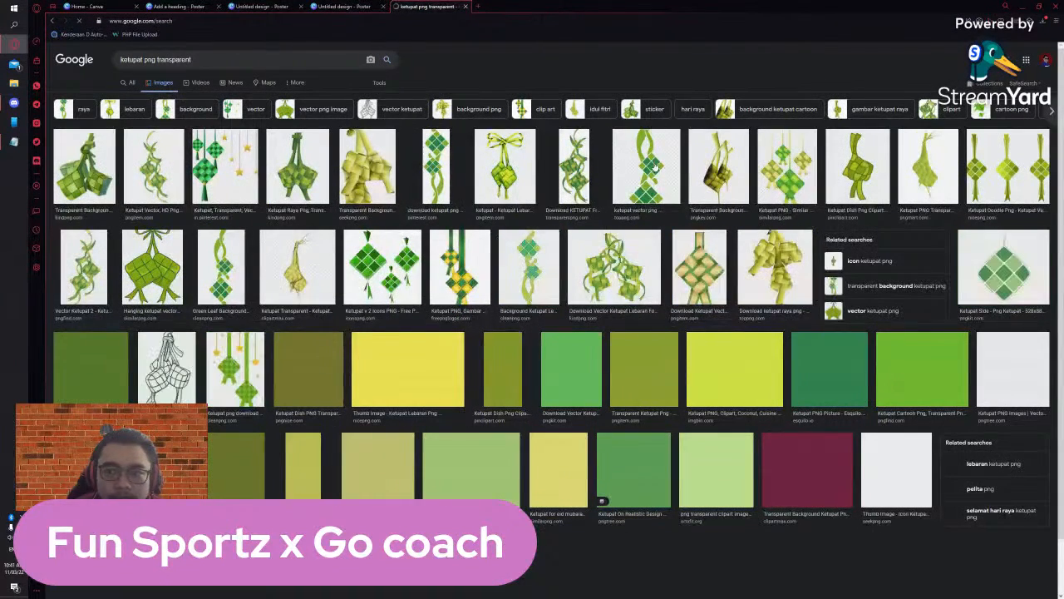
Step: Preview several ketupat results and choose Save image as for the yellow transparent ketupat
click(654, 167)
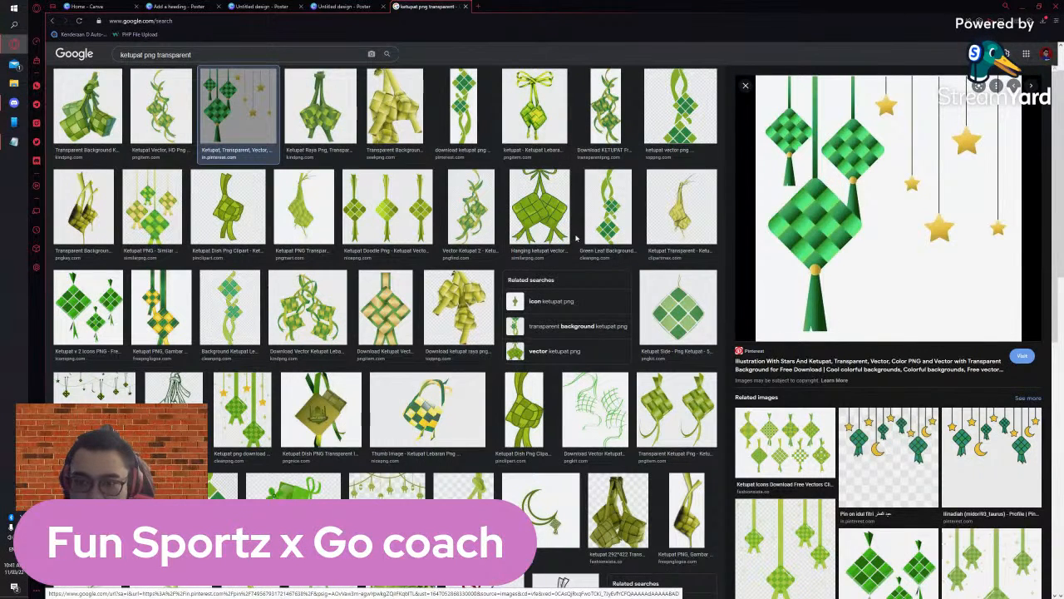
click(542, 218)
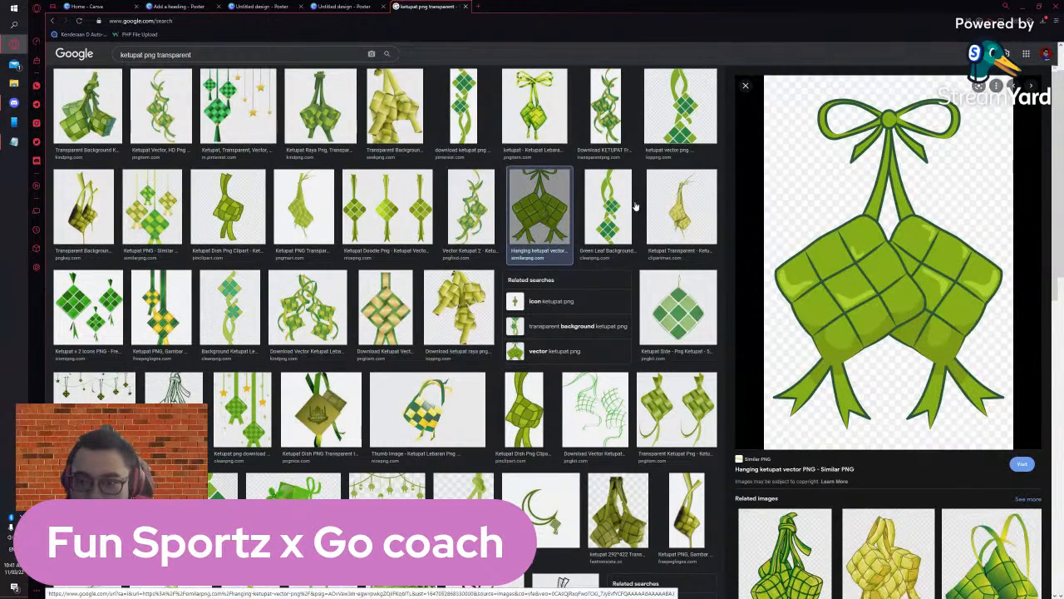
click(701, 211)
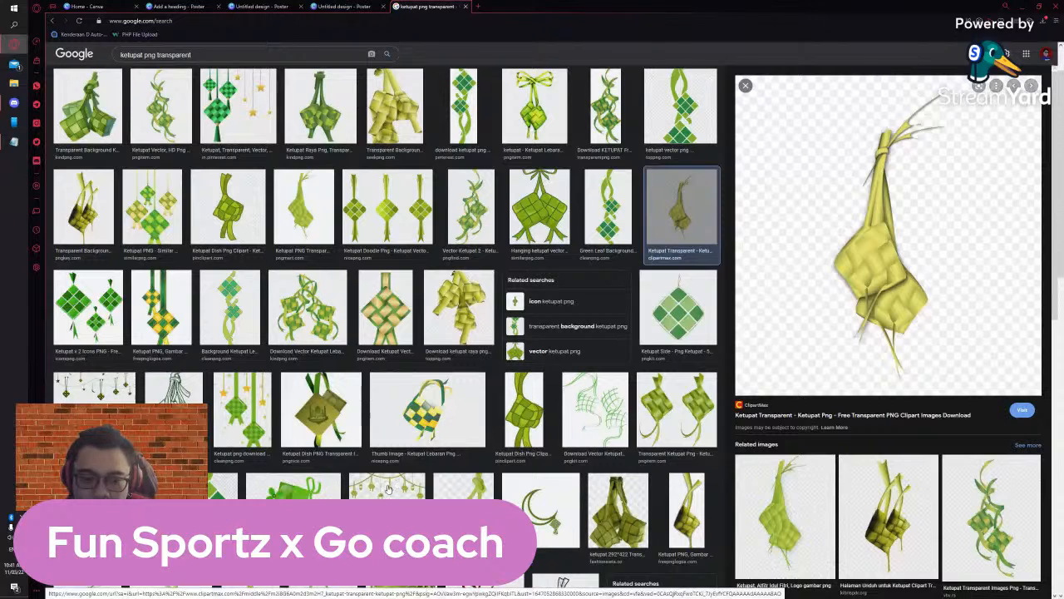
scroll(341, 481, up, 1)
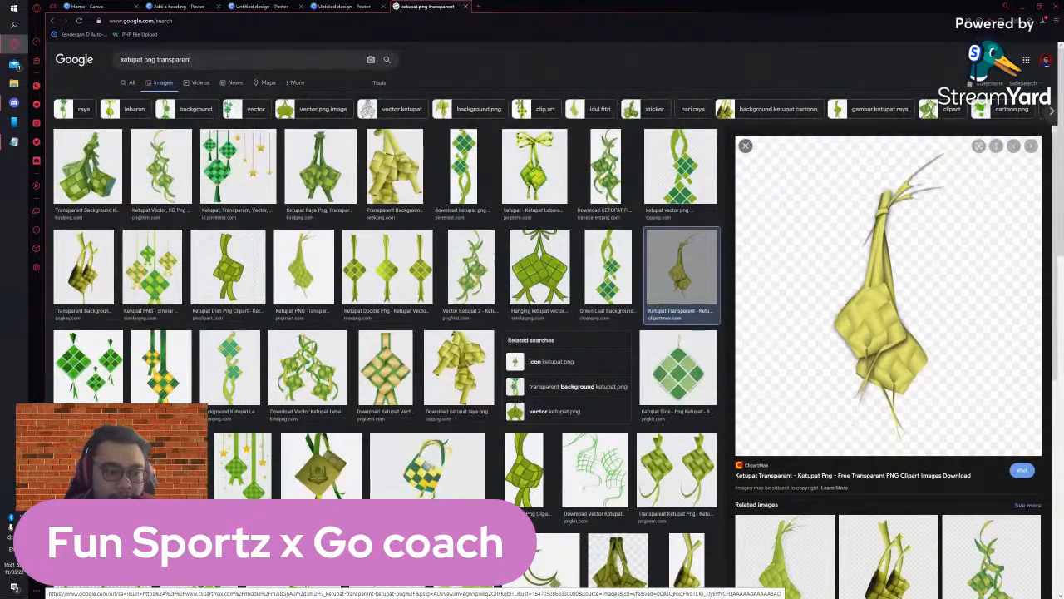
right_click(804, 343)
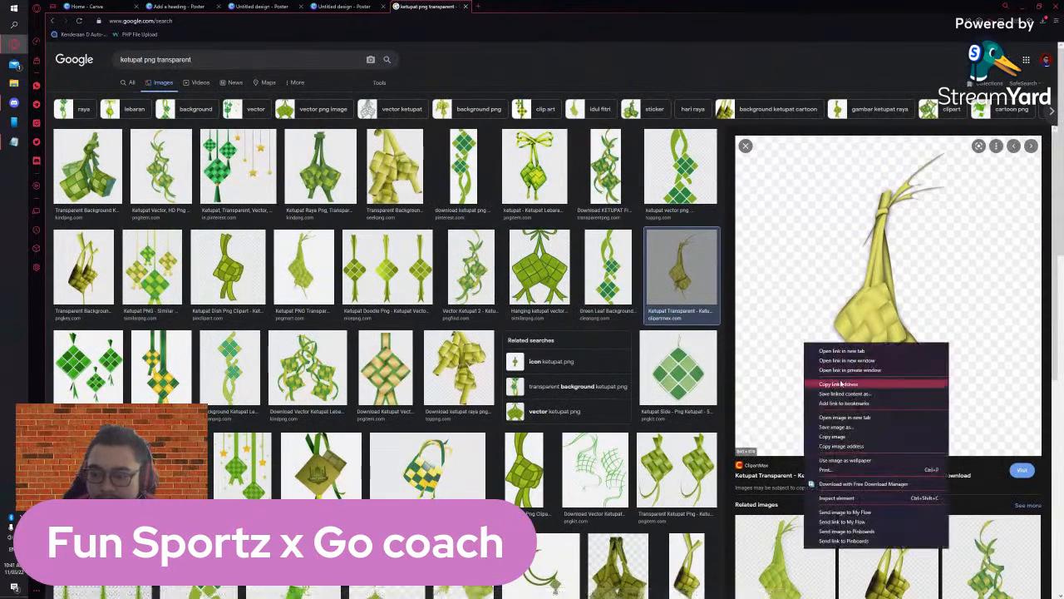
click(843, 429)
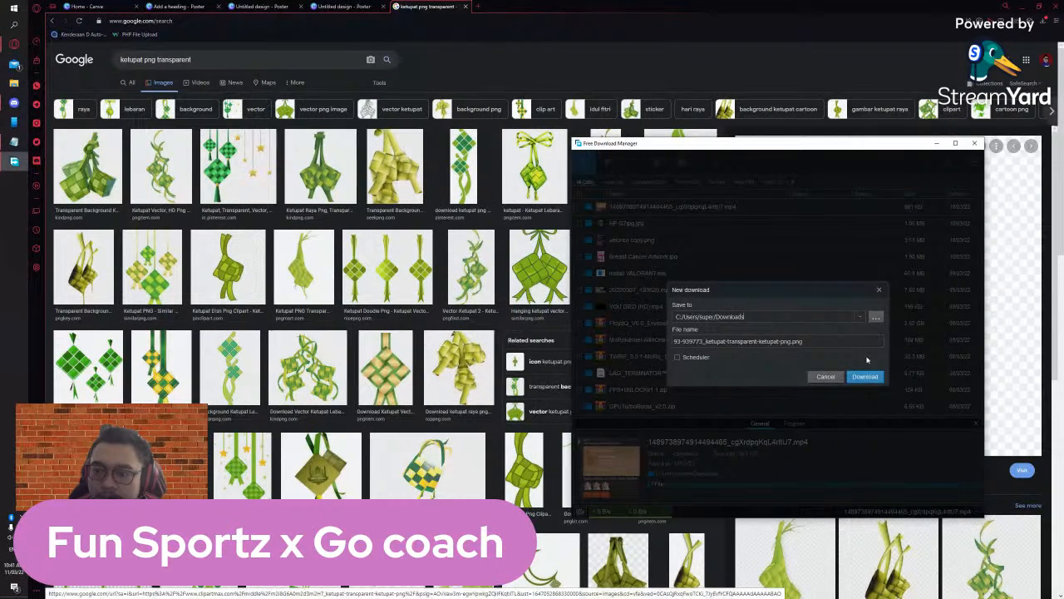
Step: Download the 140 KB transparent ketupat PNG and view it in Photos
click(865, 376)
click(949, 575)
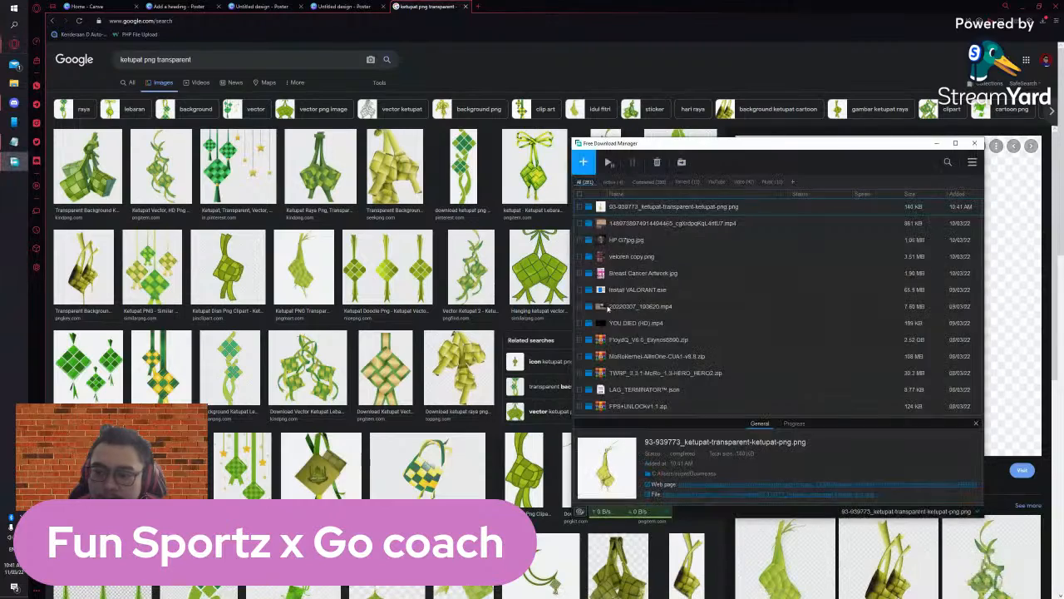
double_click(639, 209)
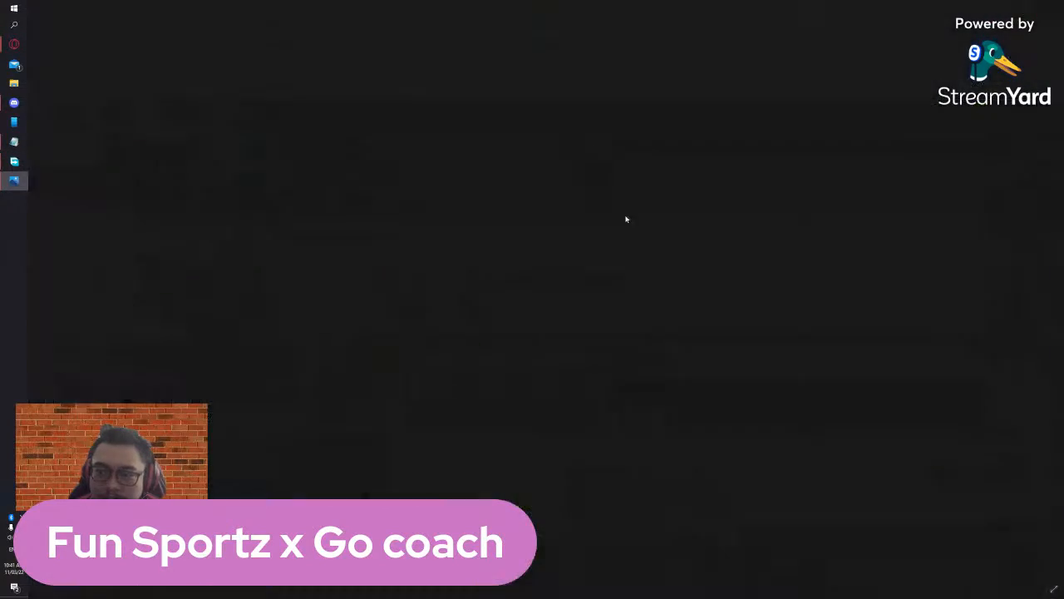
double_click(502, 300)
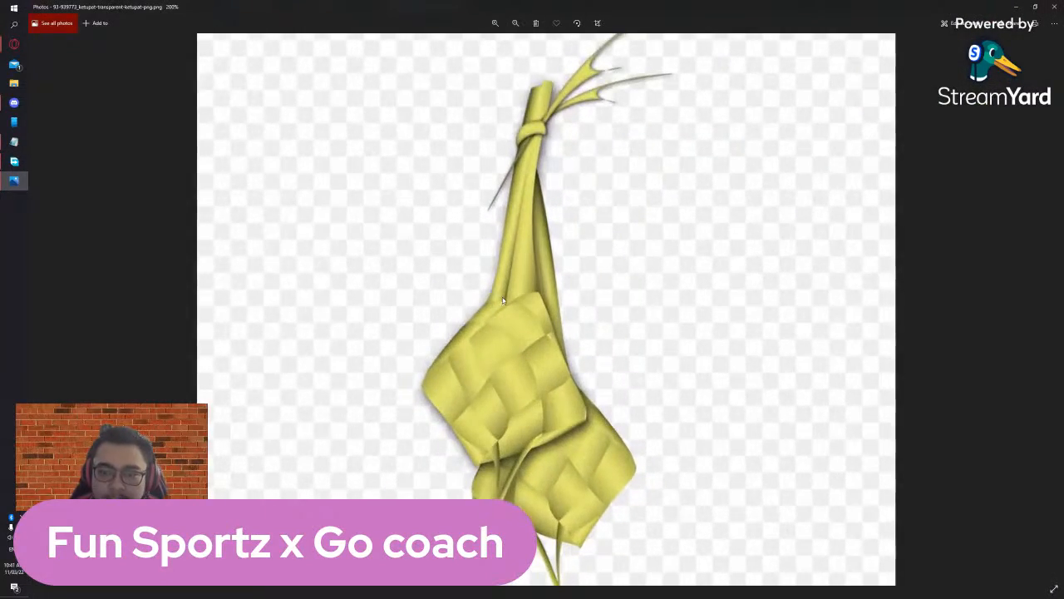
double_click(503, 300)
Step: Close Photos and Free Download Manager, and glance at the ribbon ketupat result
click(1054, 7)
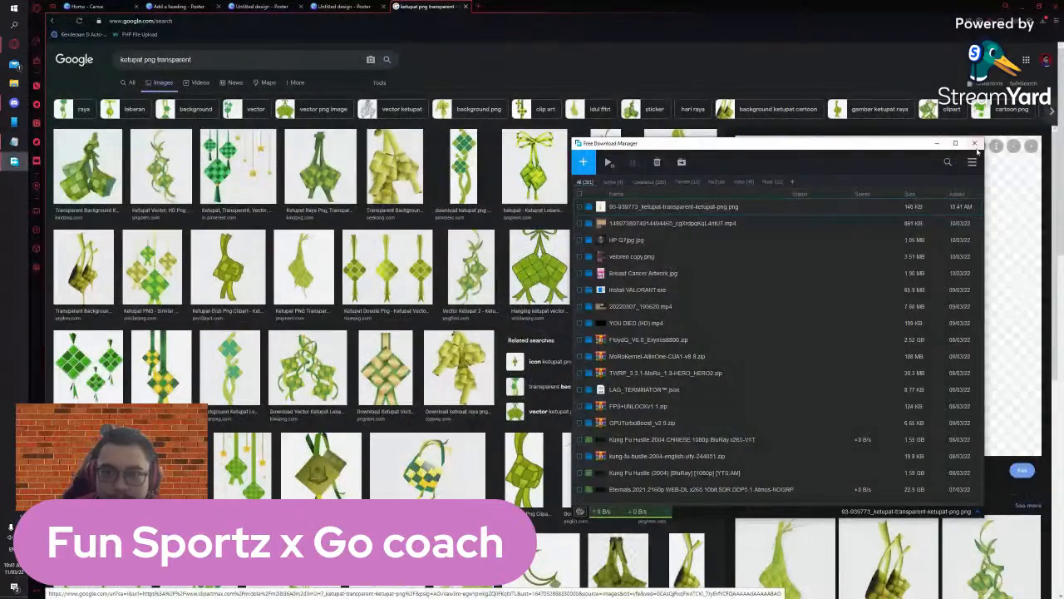
click(975, 143)
click(534, 166)
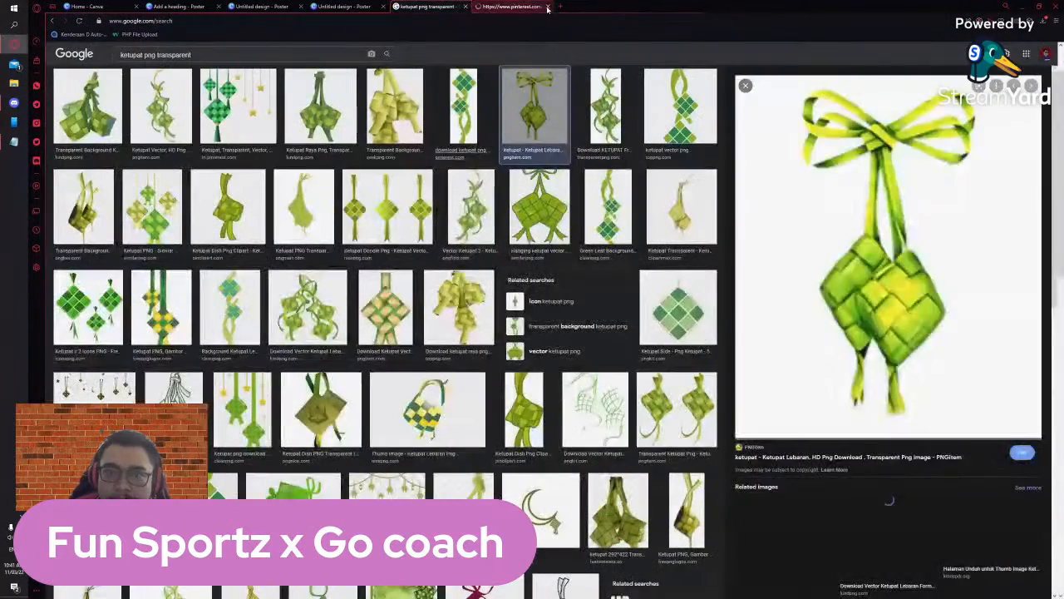
click(481, 96)
Step: Preview ketupat results such as Ketupat Raya Png, Ketupat Vector HD Png and Sticker Ketupat
click(395, 104)
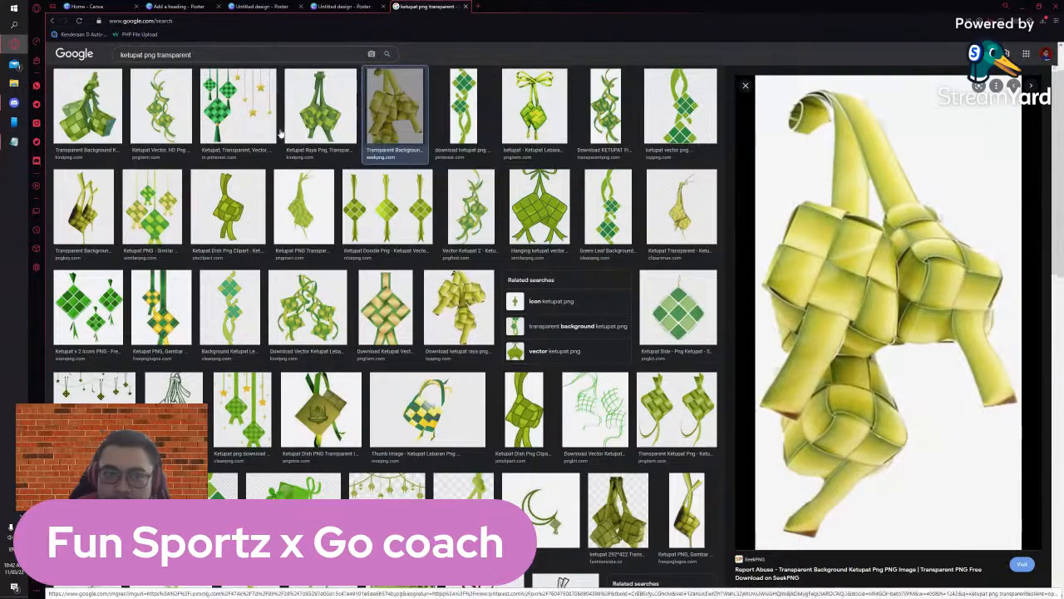
click(307, 158)
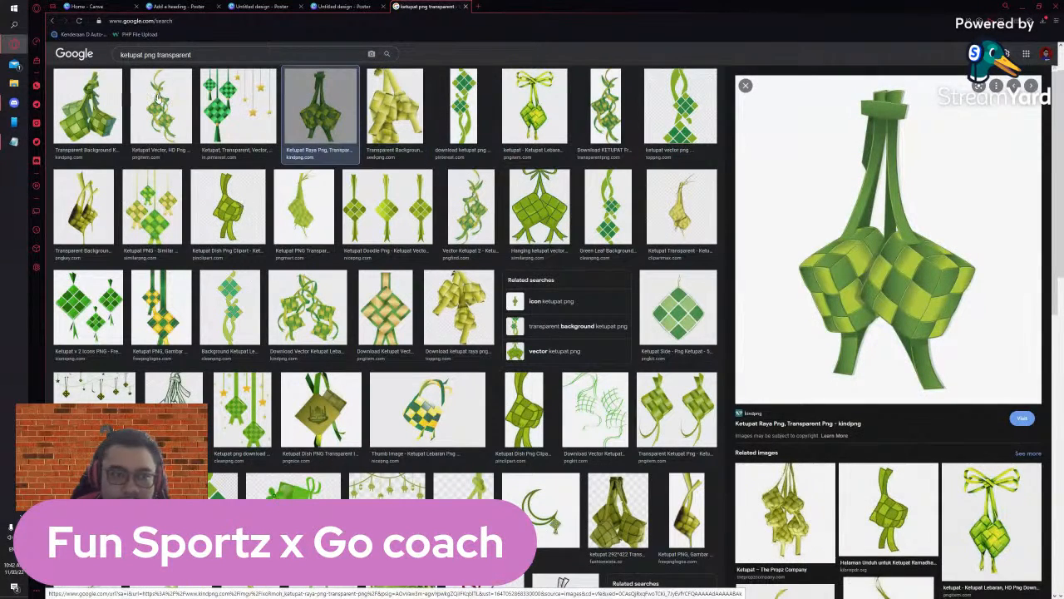
click(160, 100)
click(92, 112)
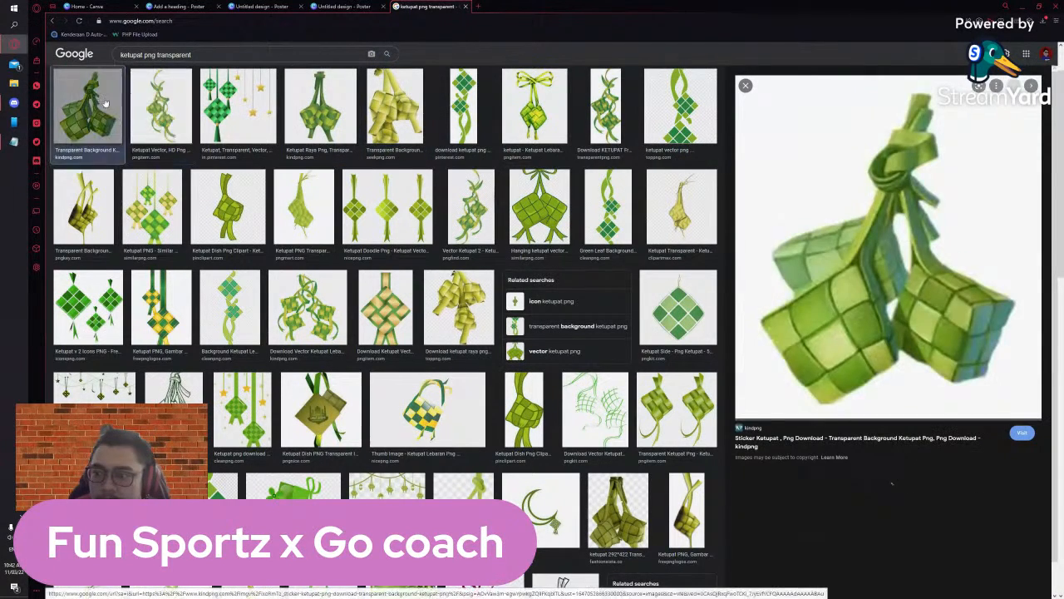
click(98, 204)
click(151, 208)
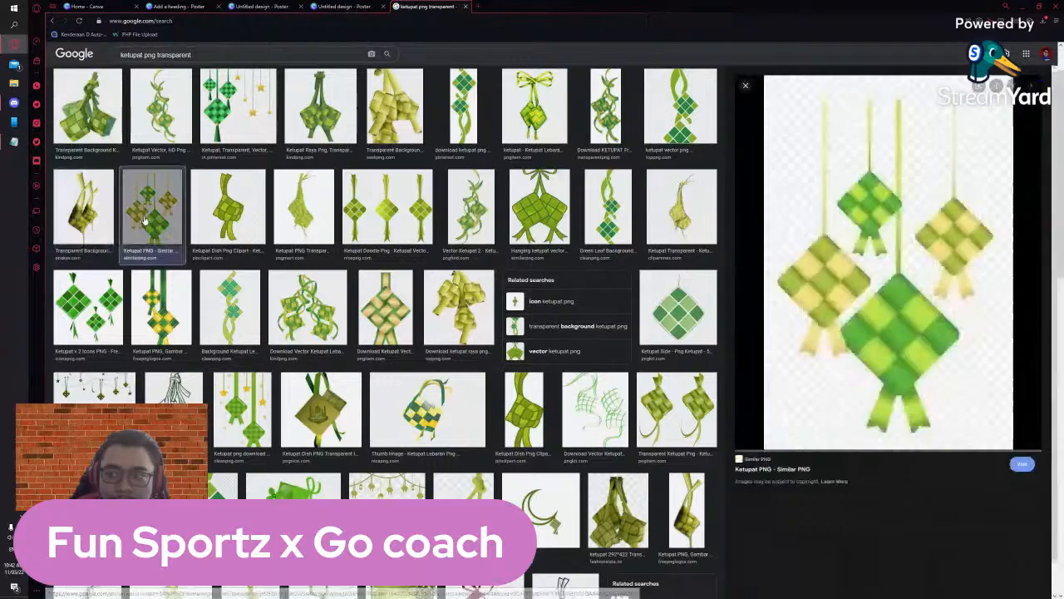
Step: Preview more ketupat results, including Ketupat Doodle Png, then return to the Canva poster tab
click(235, 218)
click(324, 215)
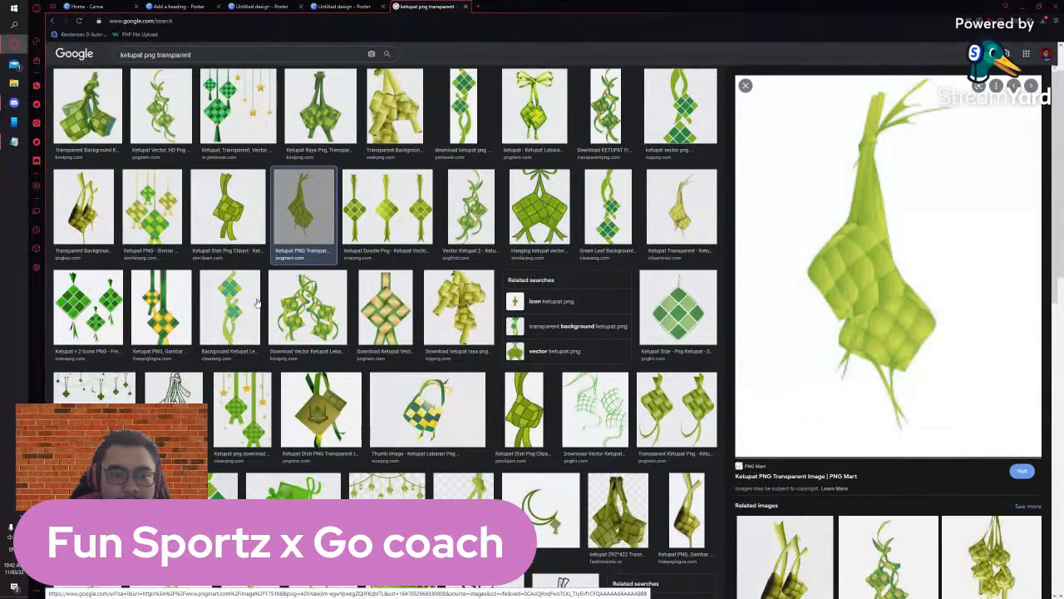
click(306, 306)
click(385, 306)
click(417, 218)
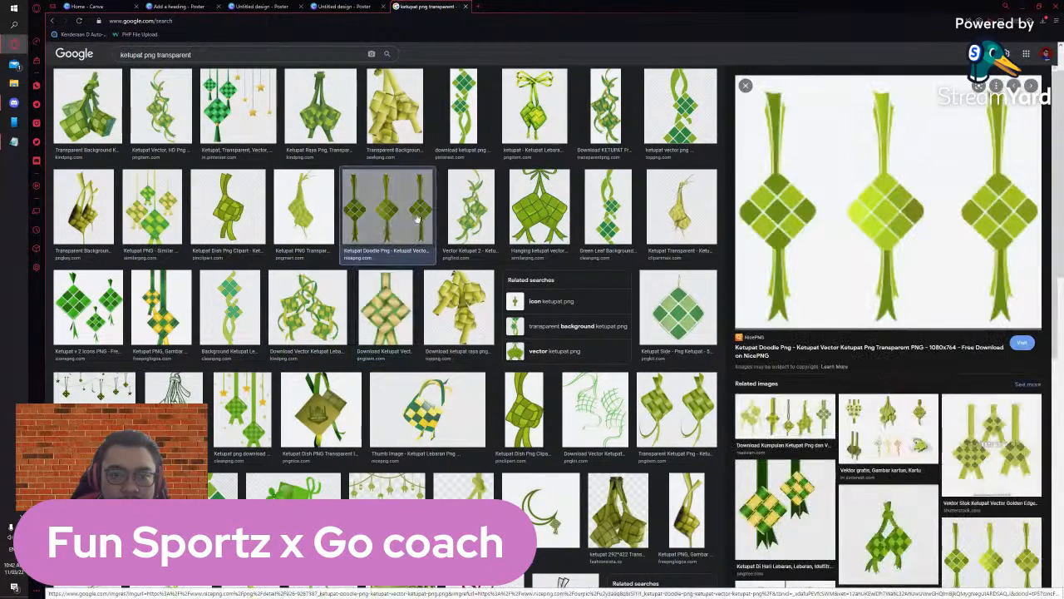
click(290, 6)
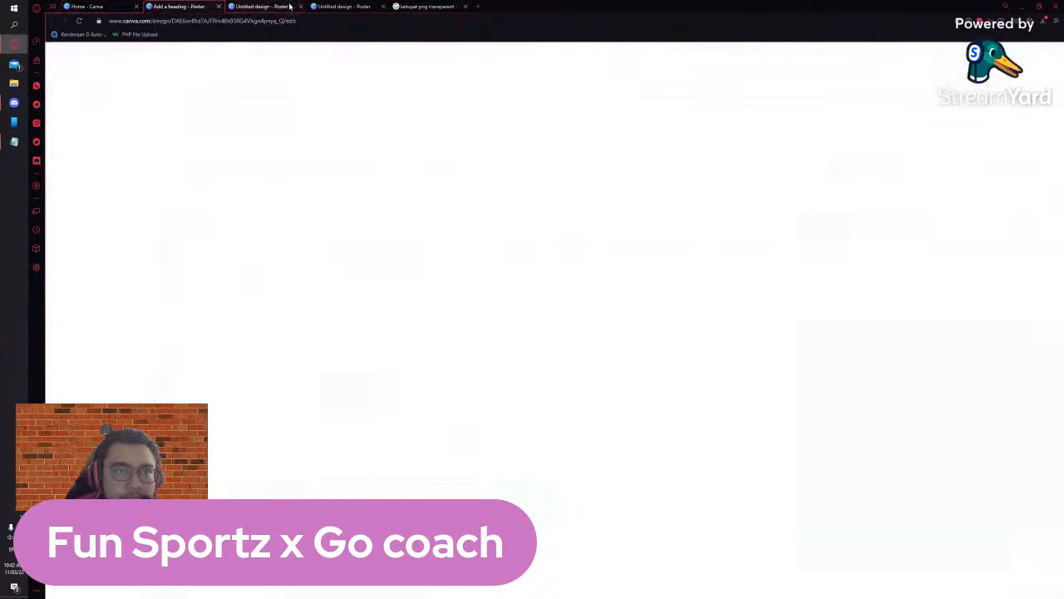
click(289, 7)
Step: Close the spare Untitled designs and search the poster's Elements for 'ketupat'
click(301, 7)
click(301, 6)
click(195, 7)
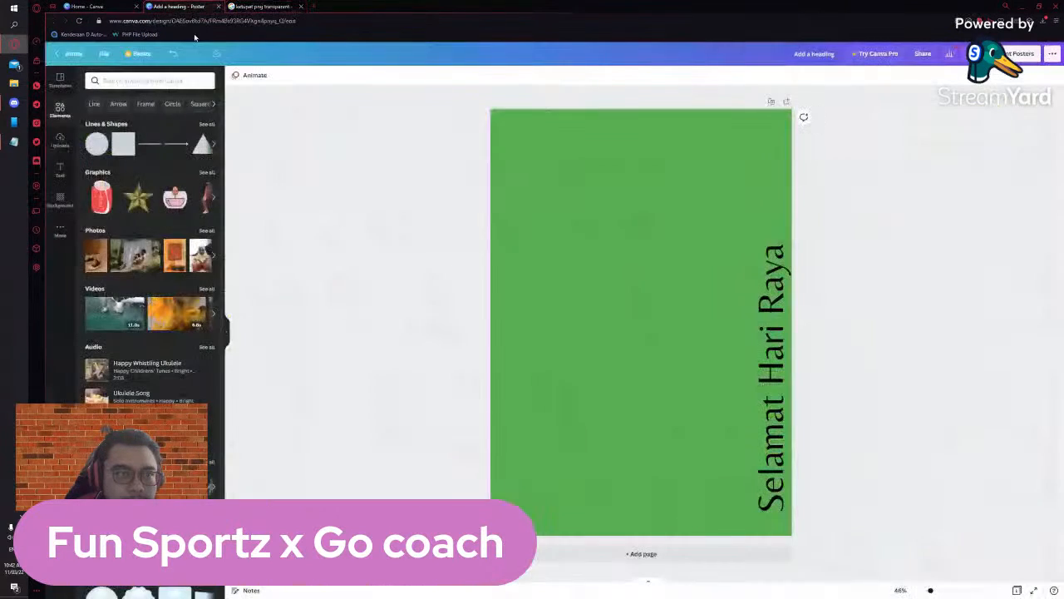
click(126, 80)
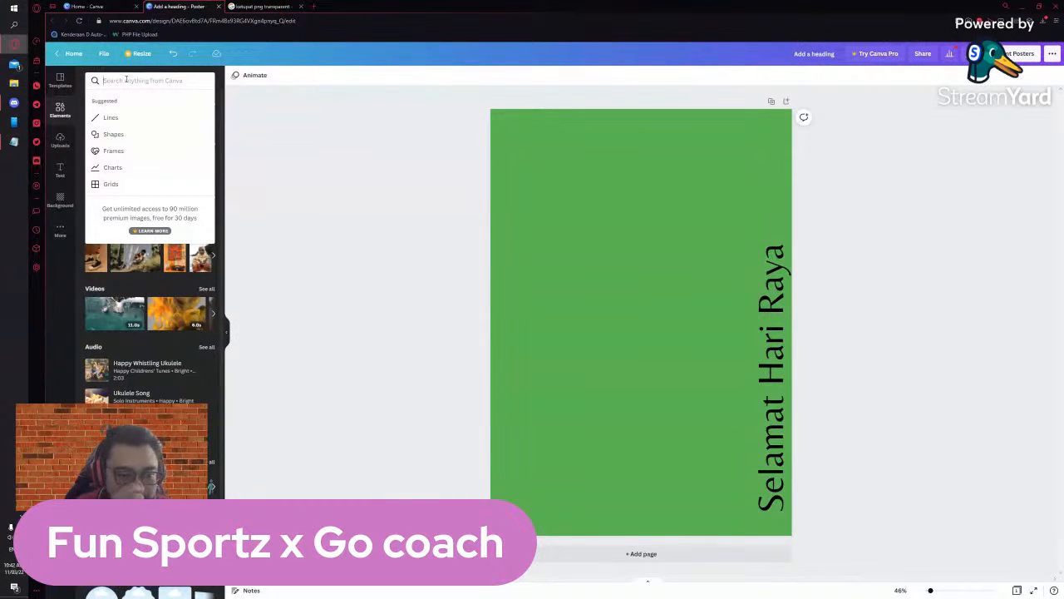
text(ketupat)
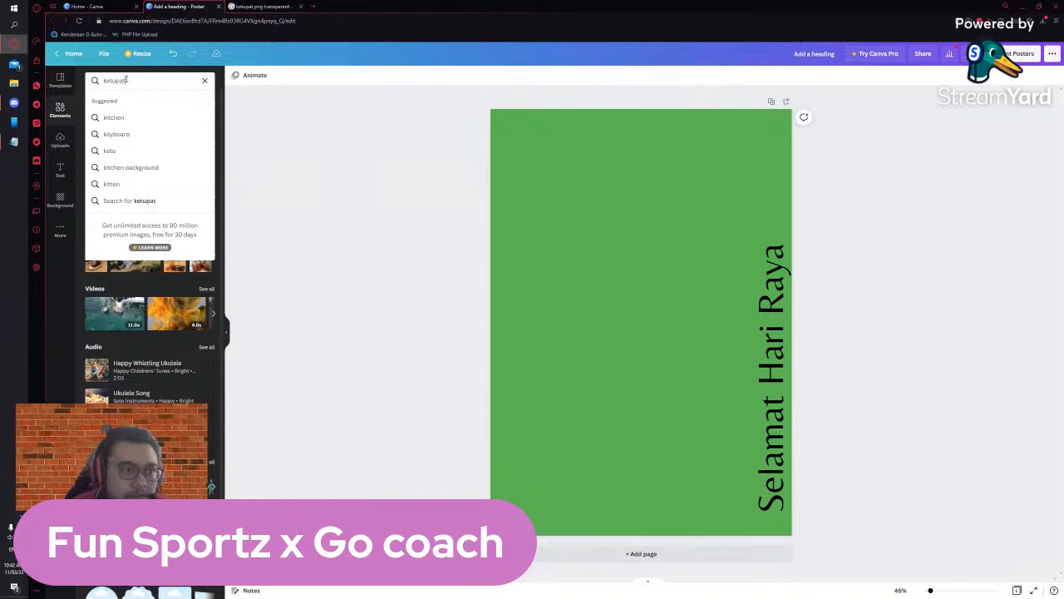
key(Return)
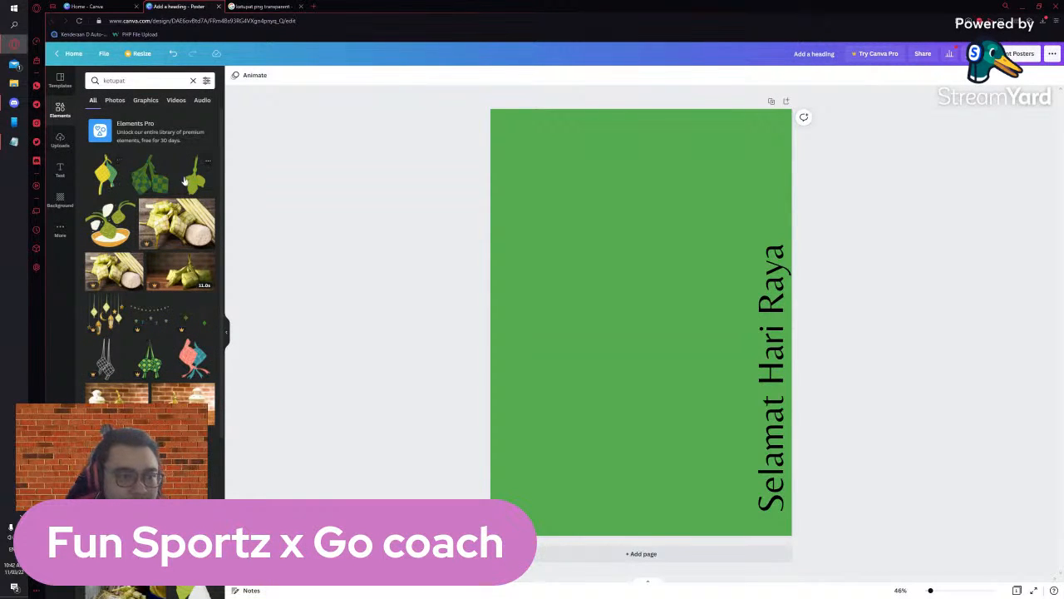
Step: Place a green checkered ketupat at the top-left and a yellow ketupat mid-page
click(146, 191)
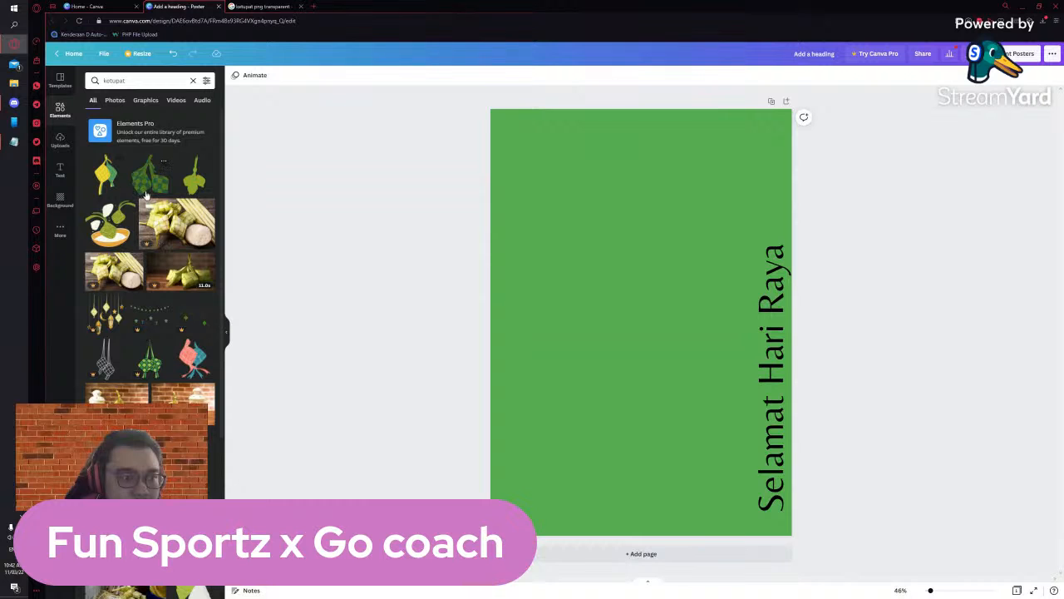
drag(664, 338, 610, 269)
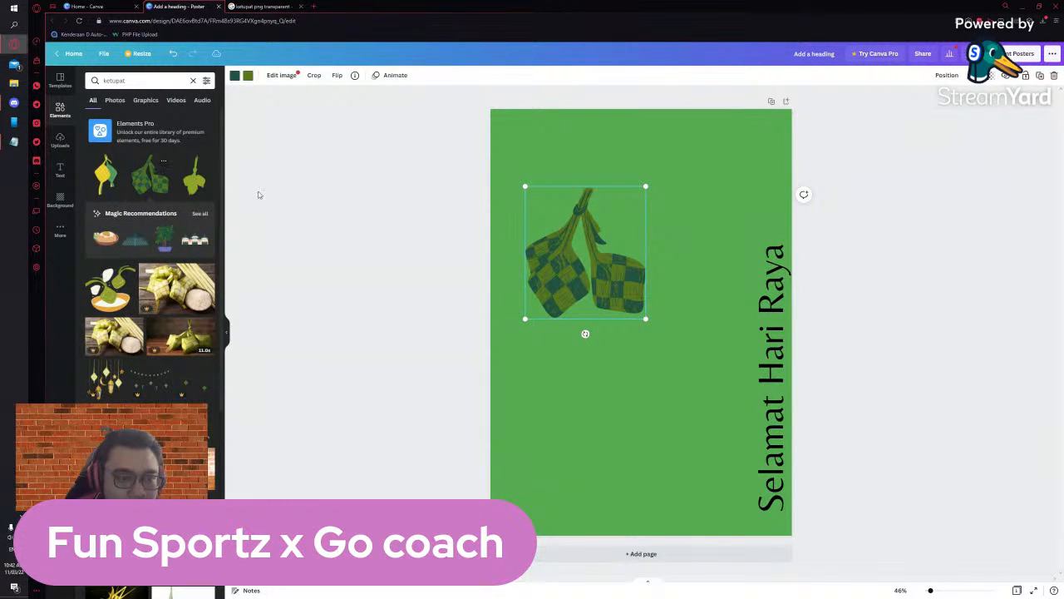
drag(570, 247, 546, 144)
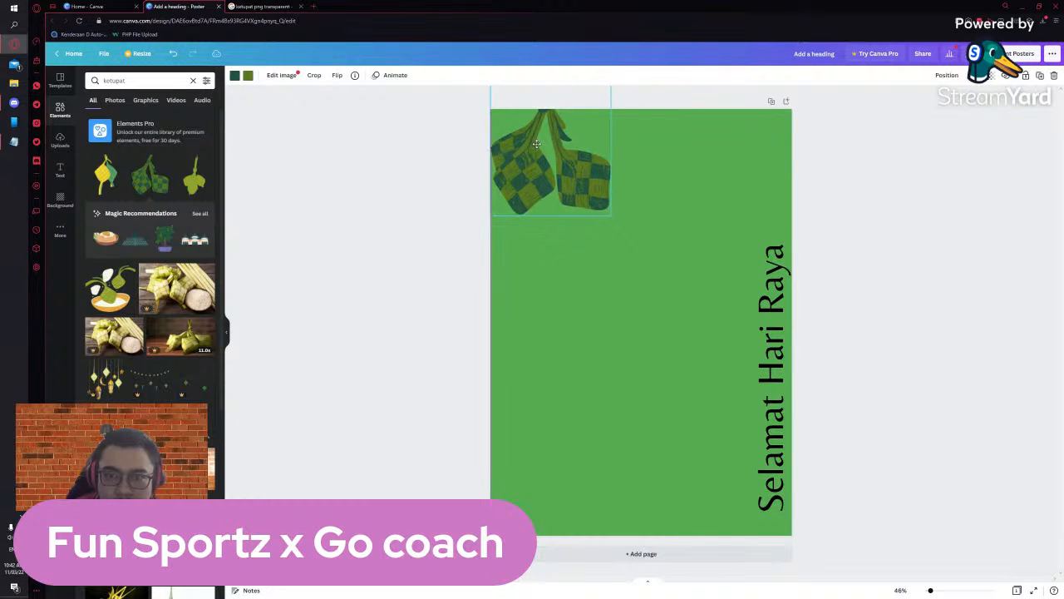
click(726, 163)
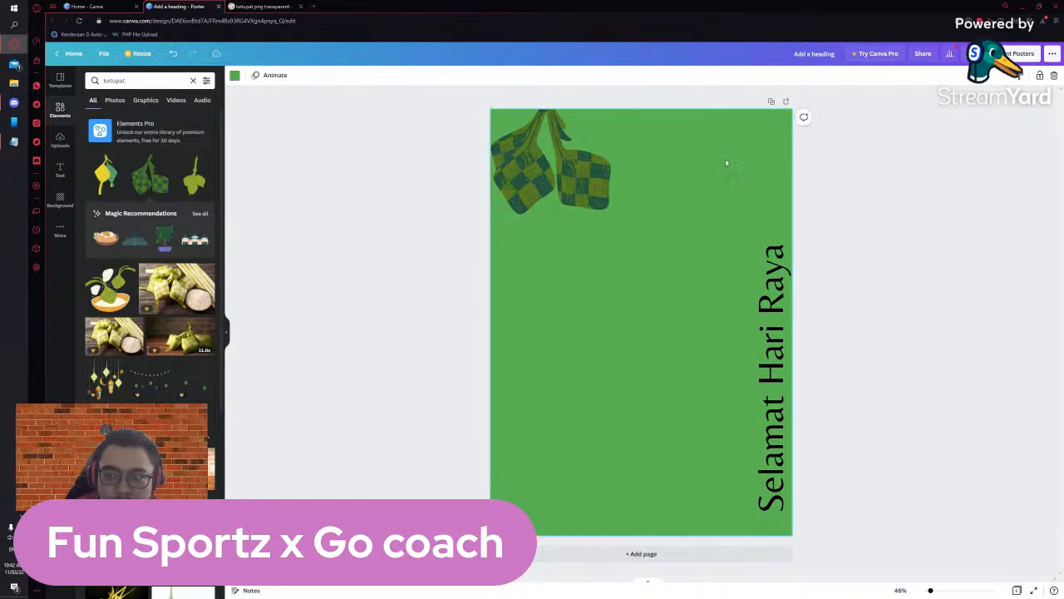
click(193, 176)
mouse_move(657, 332)
mouse_down()
mouse_move(566, 483)
mouse_move(790, 166)
mouse_move(765, 171)
mouse_move(640, 322)
mouse_up()
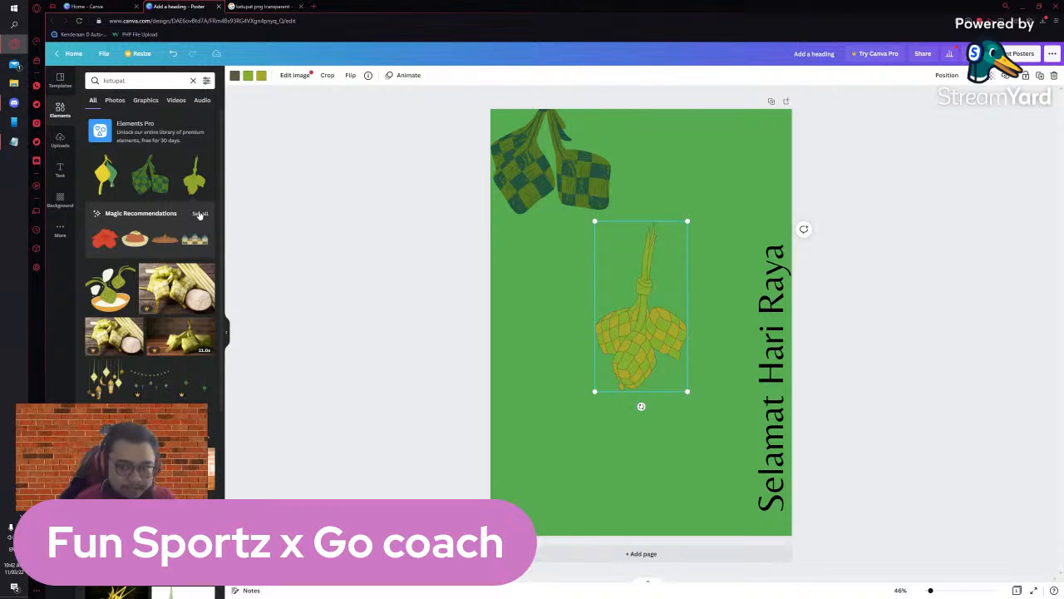
Step: Delete the yellow ketupat and add a yellow-and-green ketupat graphic instead
key(Delete)
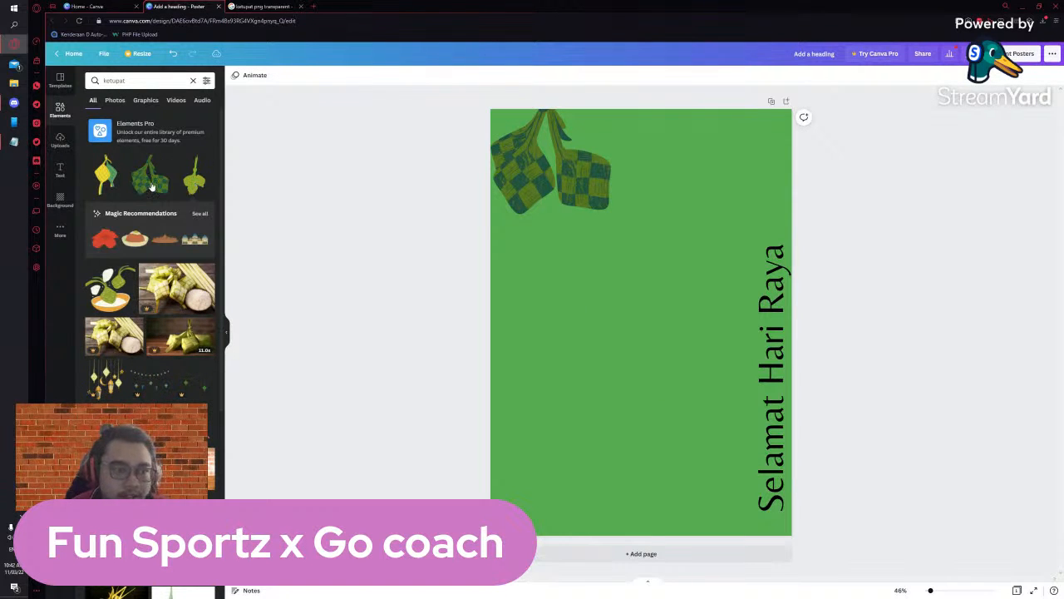
click(106, 177)
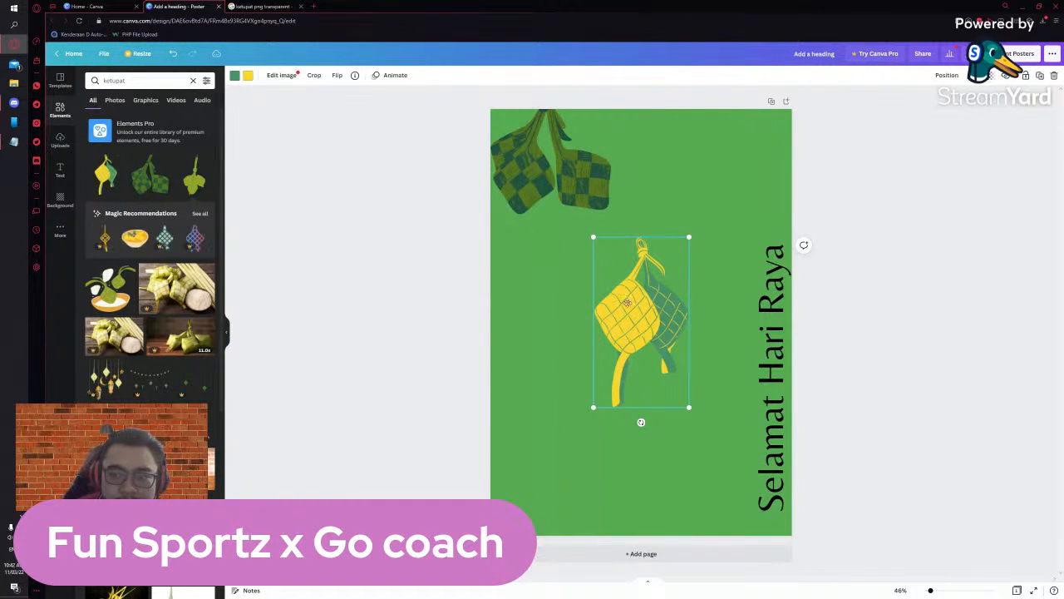
drag(641, 324, 599, 323)
Step: Delete the checkered green ketupat and move the yellow-and-green one to the top-left corner
click(562, 165)
drag(562, 169, 624, 194)
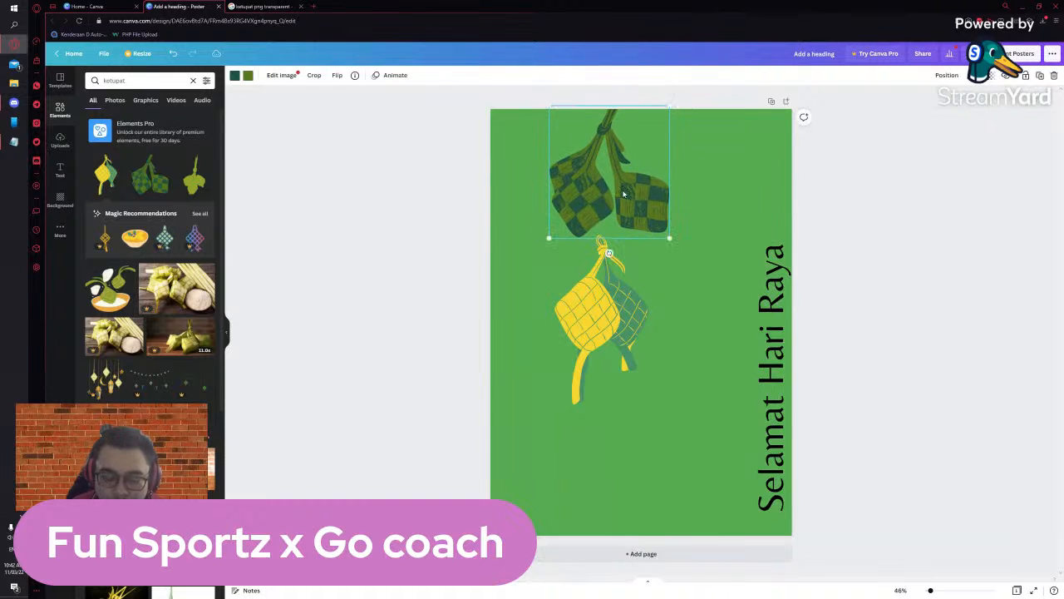
key(Delete)
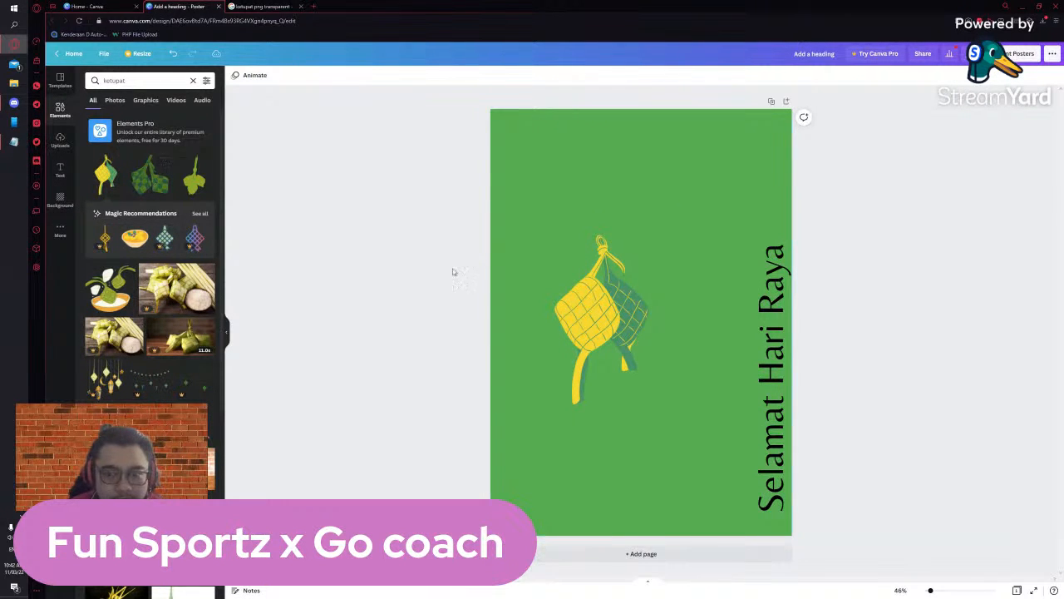
drag(597, 316, 542, 167)
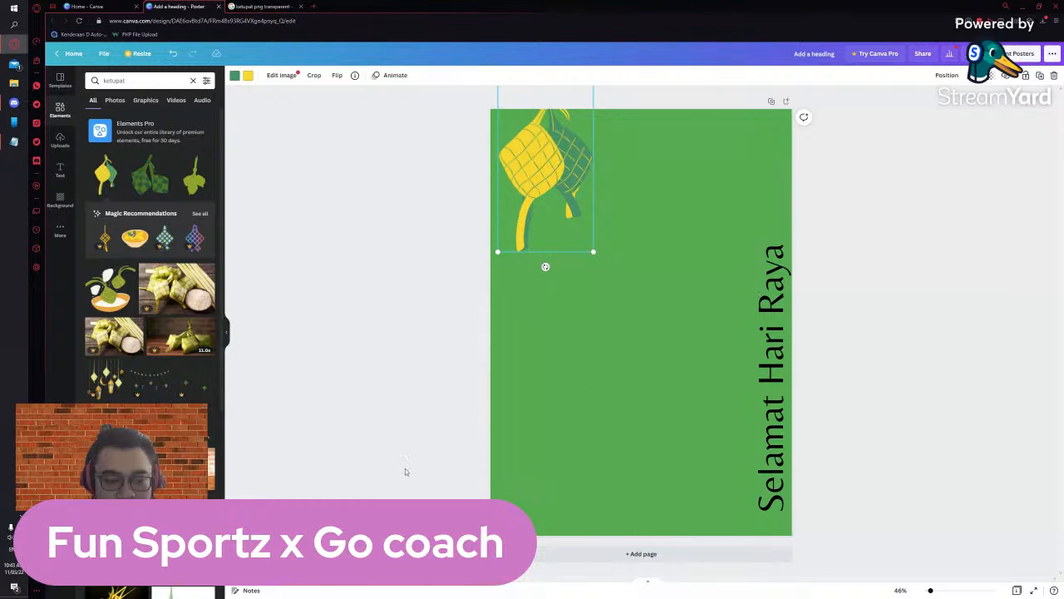
scroll(150, 258, down, 3)
scroll(150, 258, down, 3)
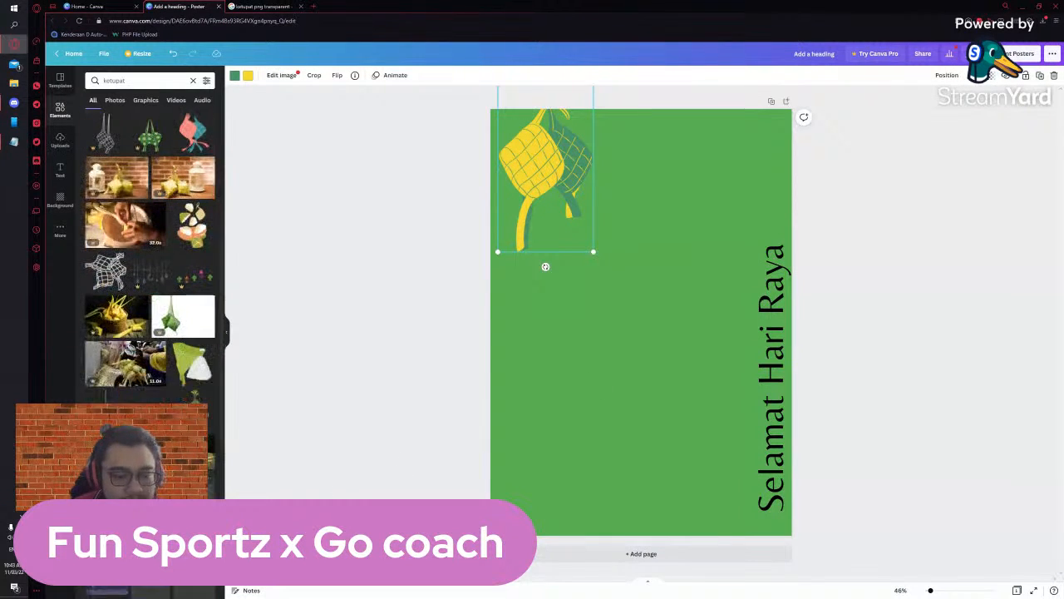
Step: Add a smaller olive hanging ketupat, delete the yellow one, and hang the olive one top-left
click(106, 407)
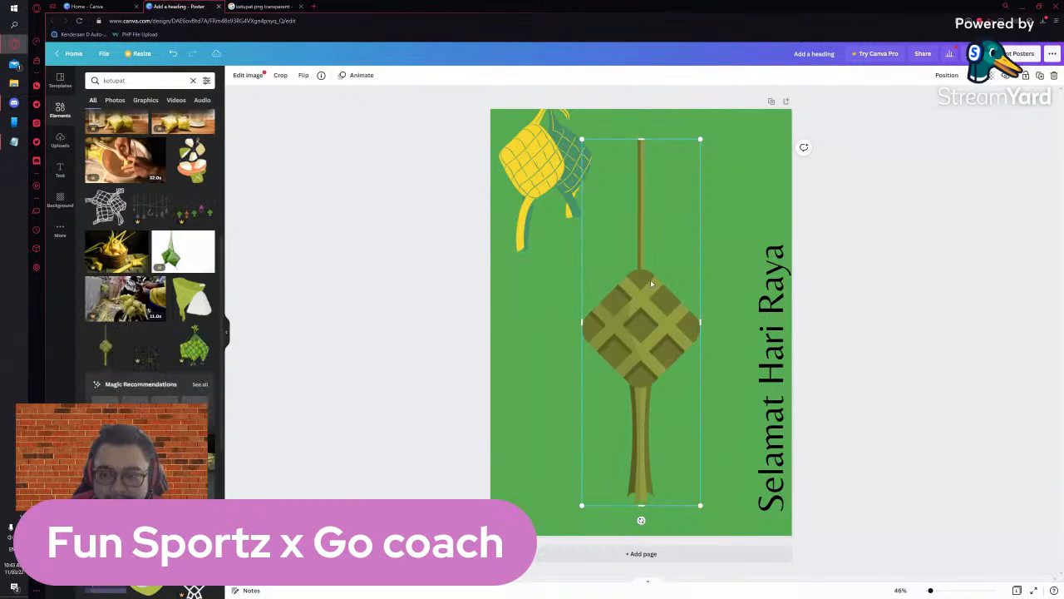
drag(646, 301, 605, 303)
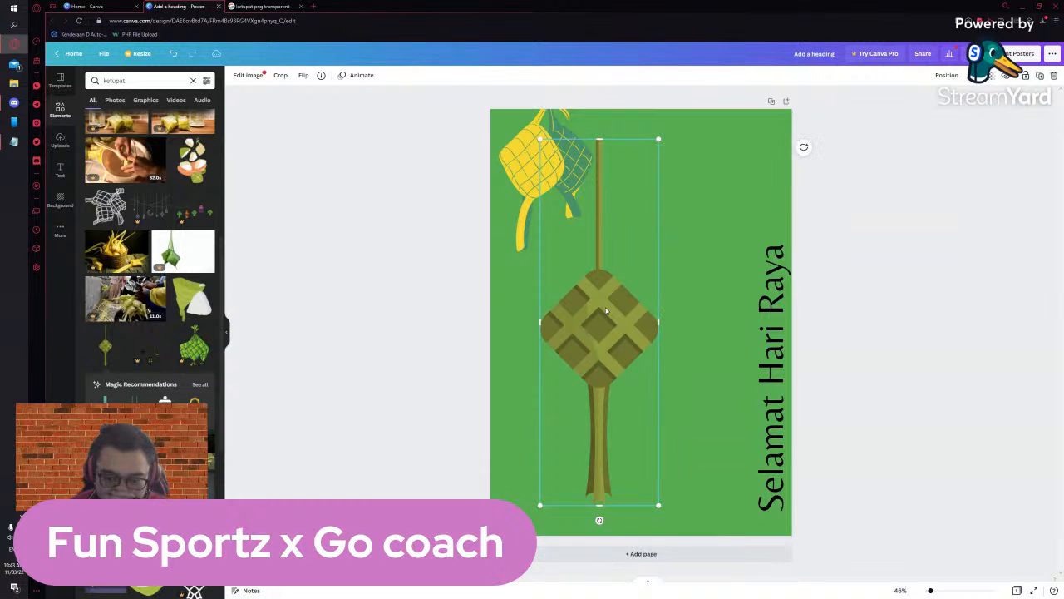
drag(658, 505, 608, 345)
click(526, 204)
key(Delete)
drag(585, 251, 545, 212)
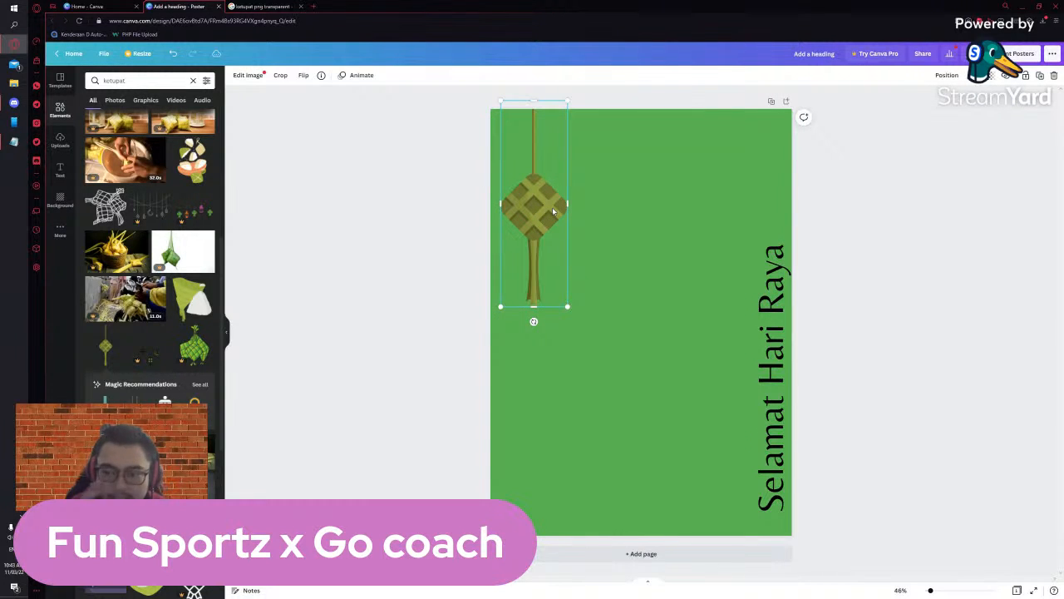
click(671, 291)
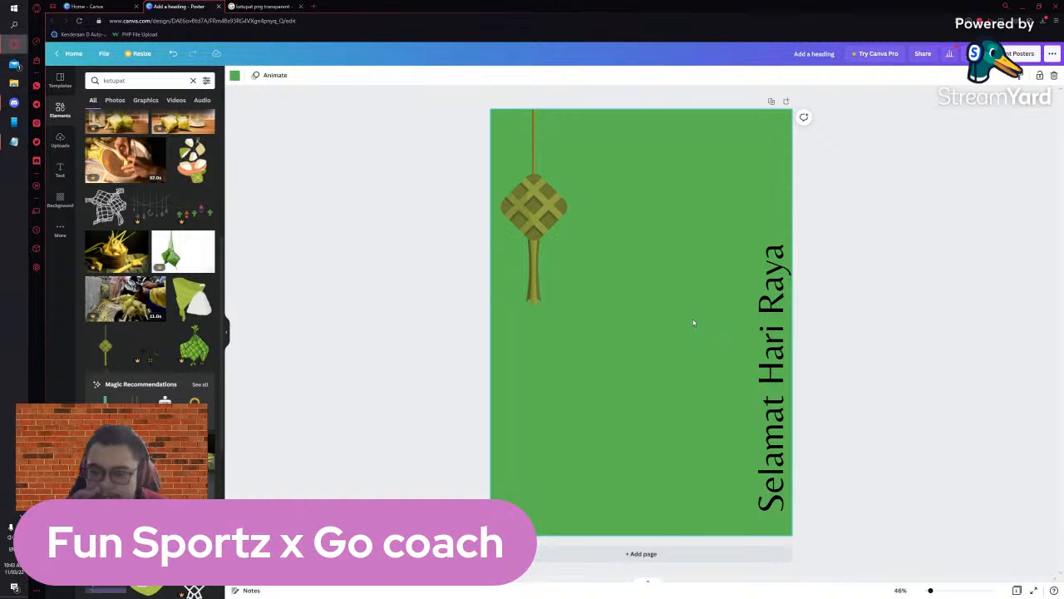
Step: Place two pale green rice-cake graphics side by side at the poster's bottom left
scroll(135, 252, down, 3)
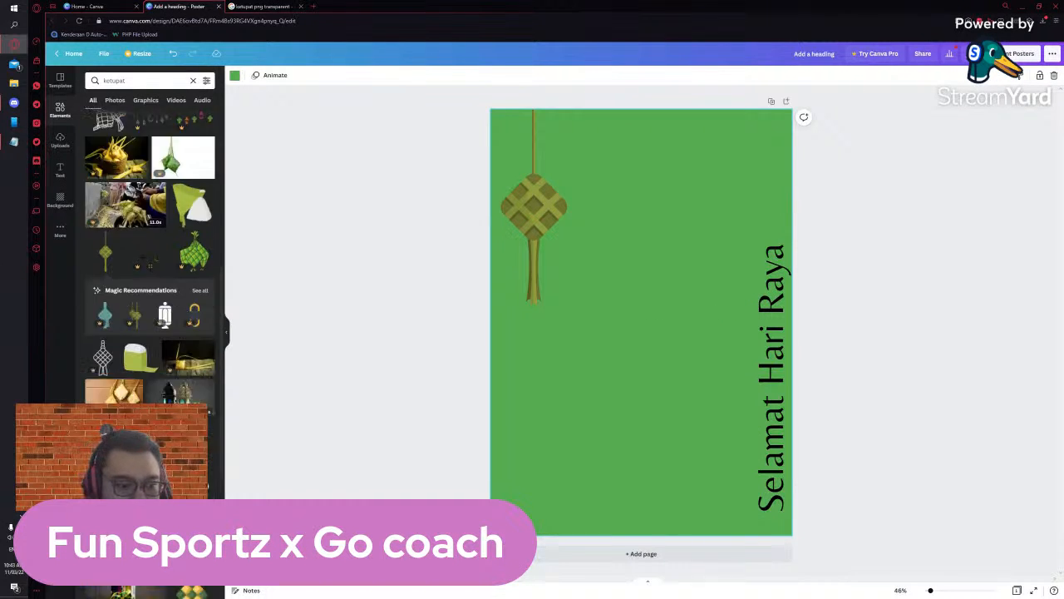
click(134, 252)
drag(619, 326, 548, 472)
click(141, 187)
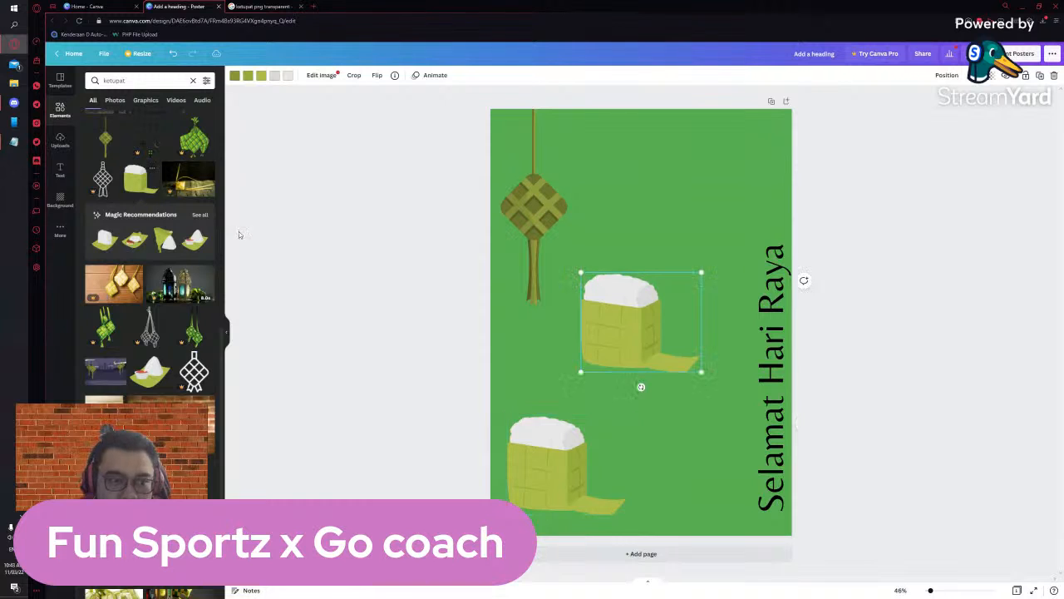
drag(590, 341, 566, 438)
click(636, 471)
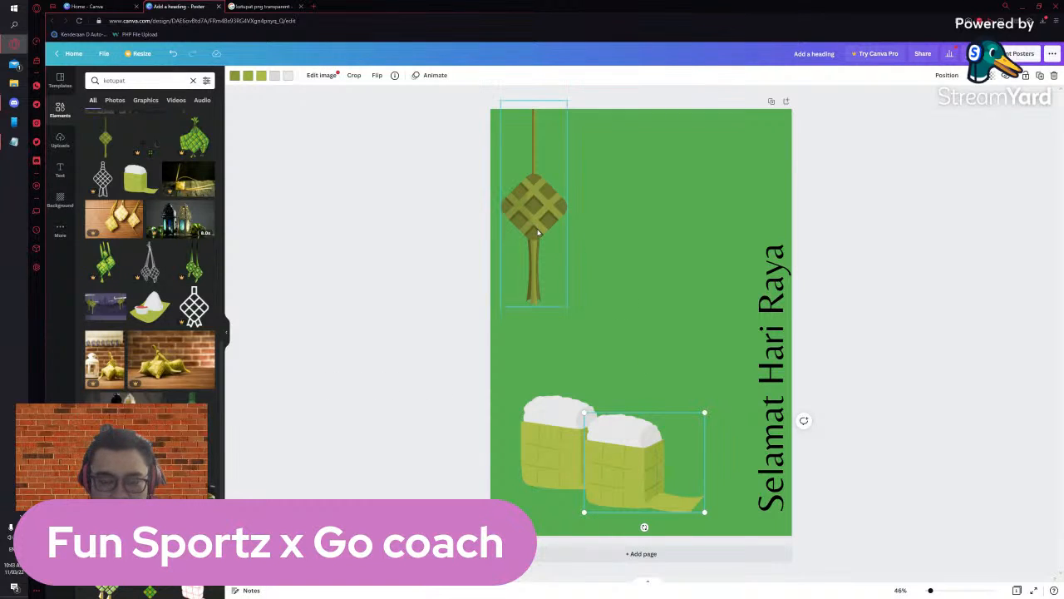
click(624, 261)
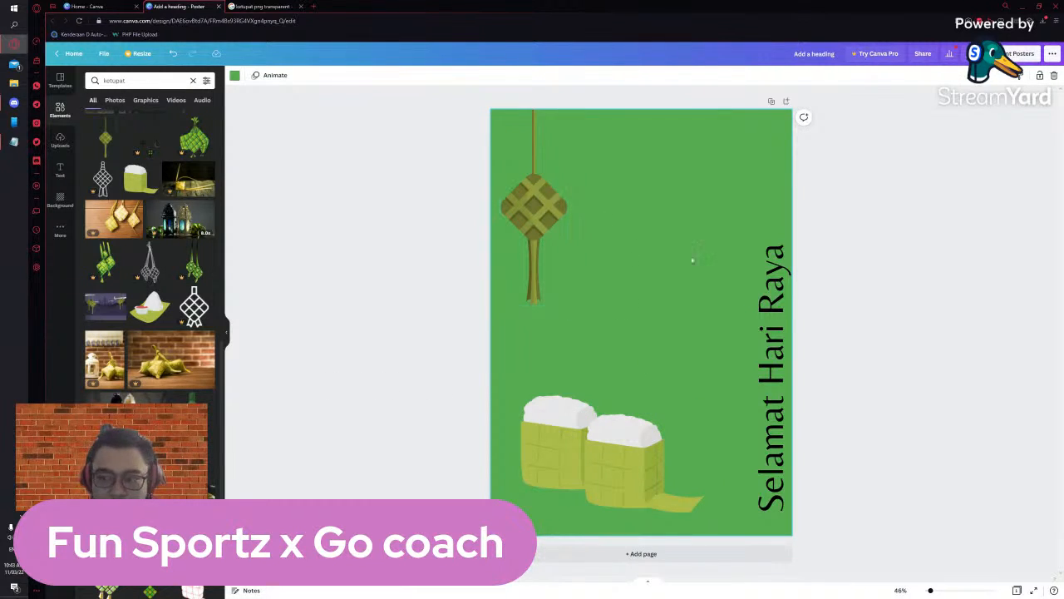
Step: Shrink the hanging ketupat slightly and add an 'Add a heading' text box
click(542, 219)
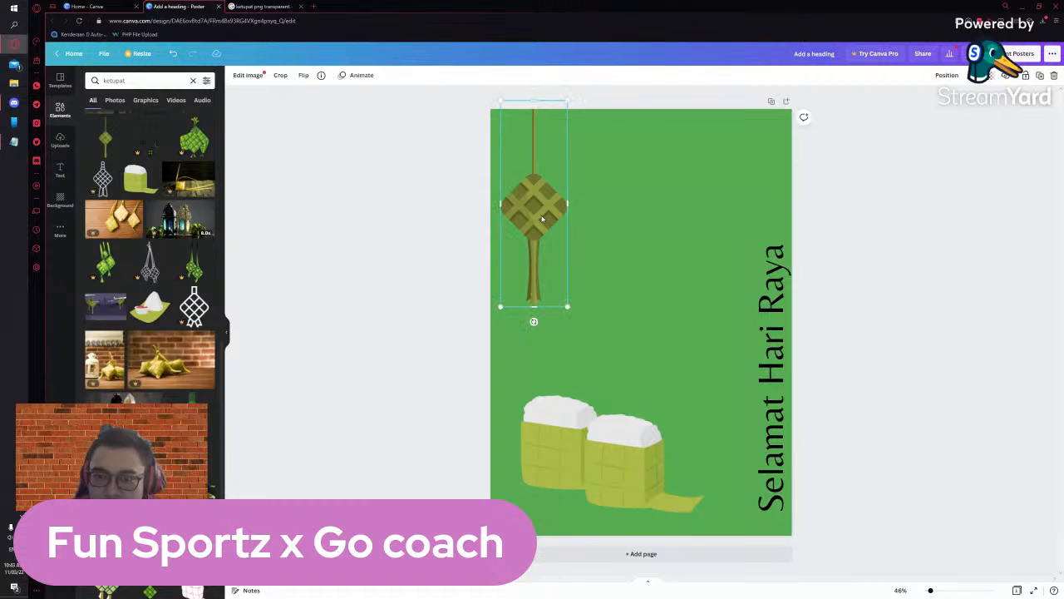
drag(569, 213, 569, 212)
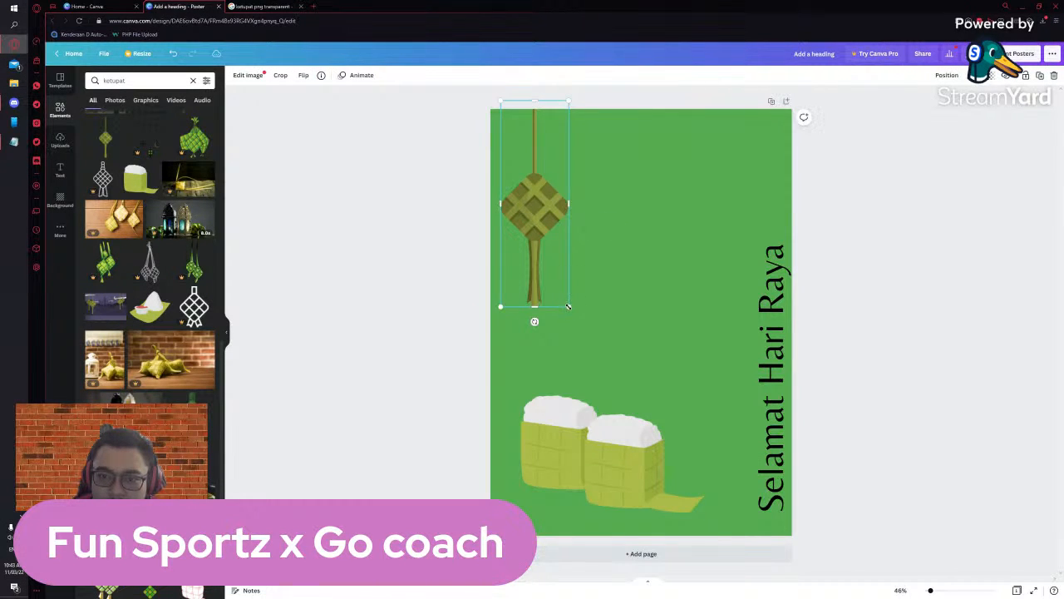
drag(569, 306, 565, 293)
drag(547, 248, 543, 246)
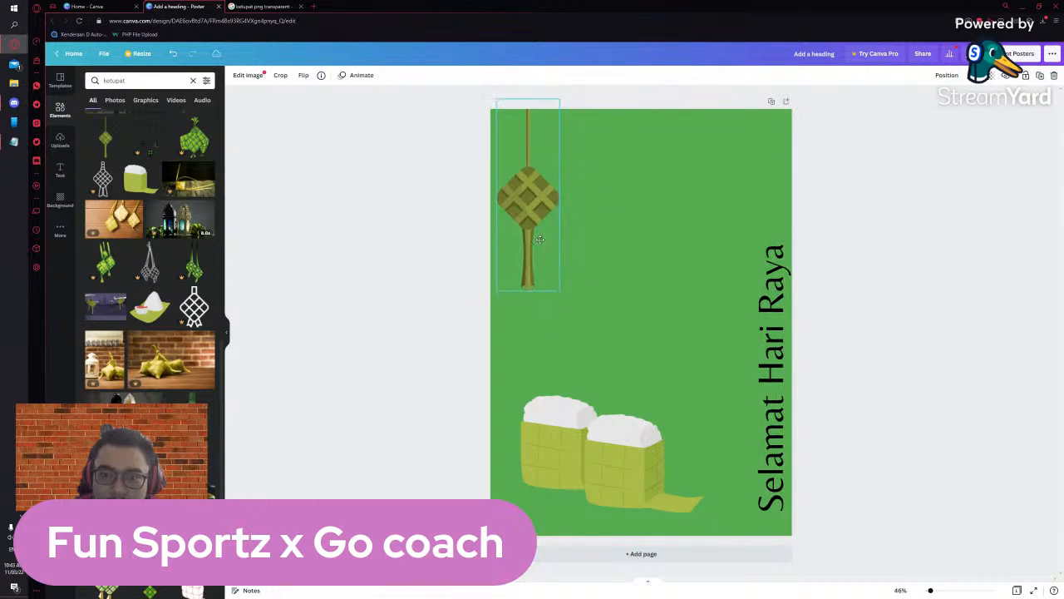
click(60, 170)
click(123, 121)
Step: Add a new heading box, widen it, and select its placeholder text
click(559, 359)
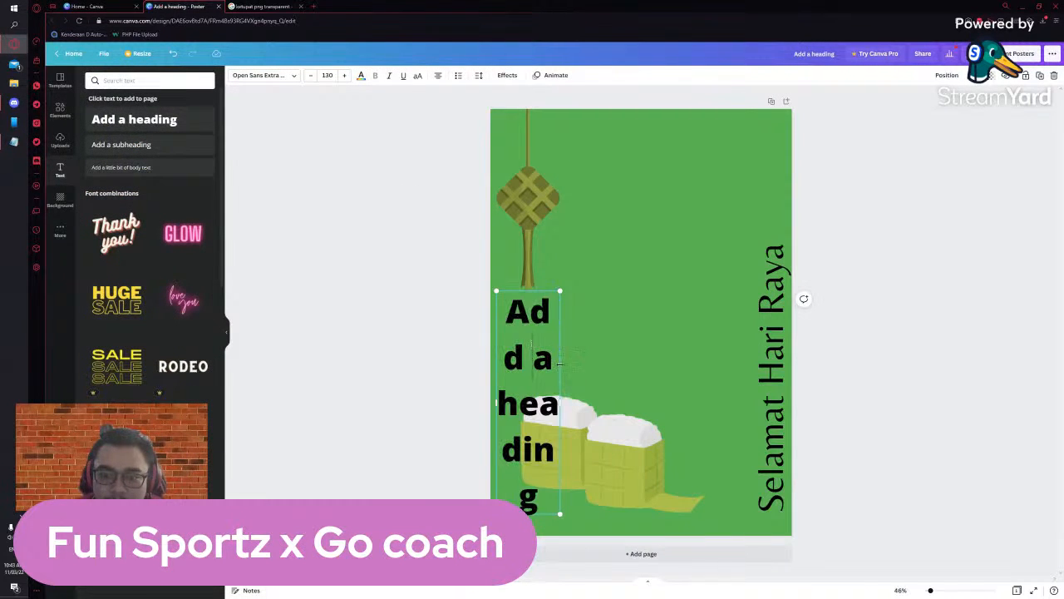
drag(564, 400, 732, 399)
double_click(645, 328)
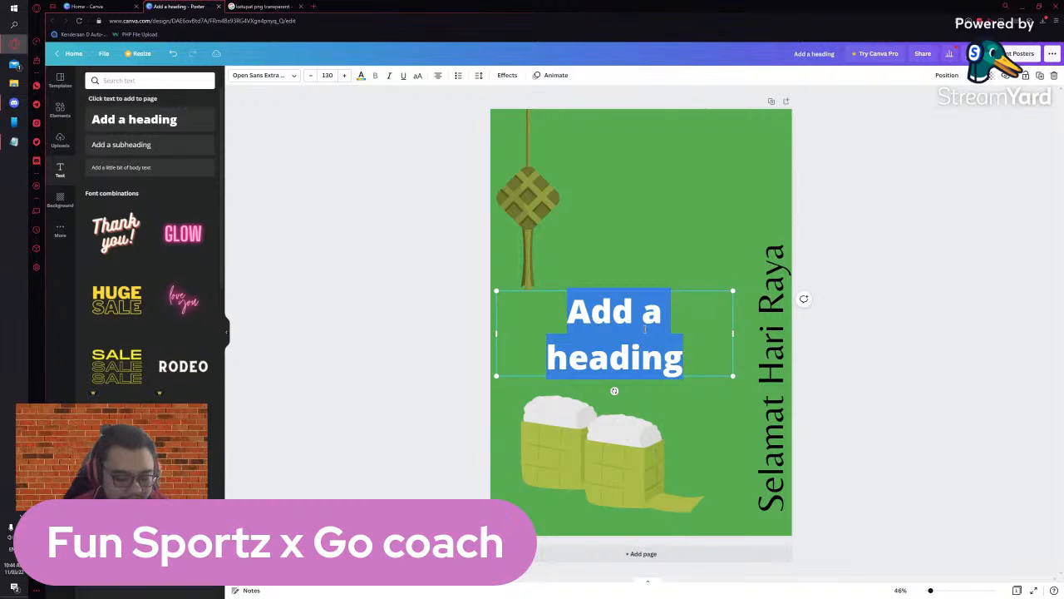
Step: Type 'Jemputan' and 'Ke rumah terbuka raya' on separate lines, then select all the heading text
text(Jemputan)
key(Return)
text(K)
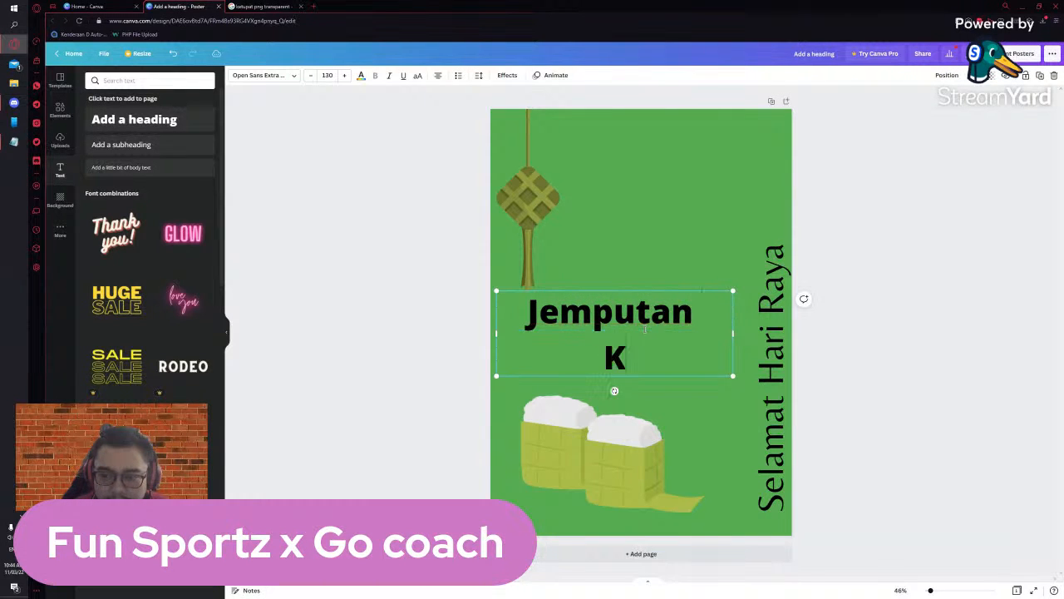
text(e kenduri)
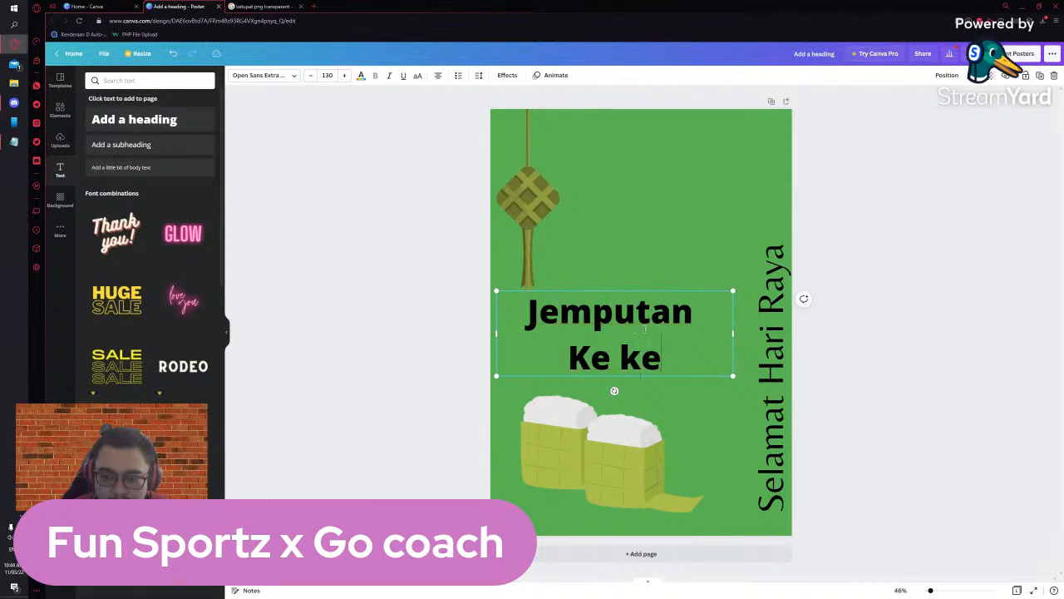
key(BackSpace)
key(BackSpace)
key(BackSpace)
key(BackSpace)
key(BackSpace)
key(BackSpace)
key(BackSpace)
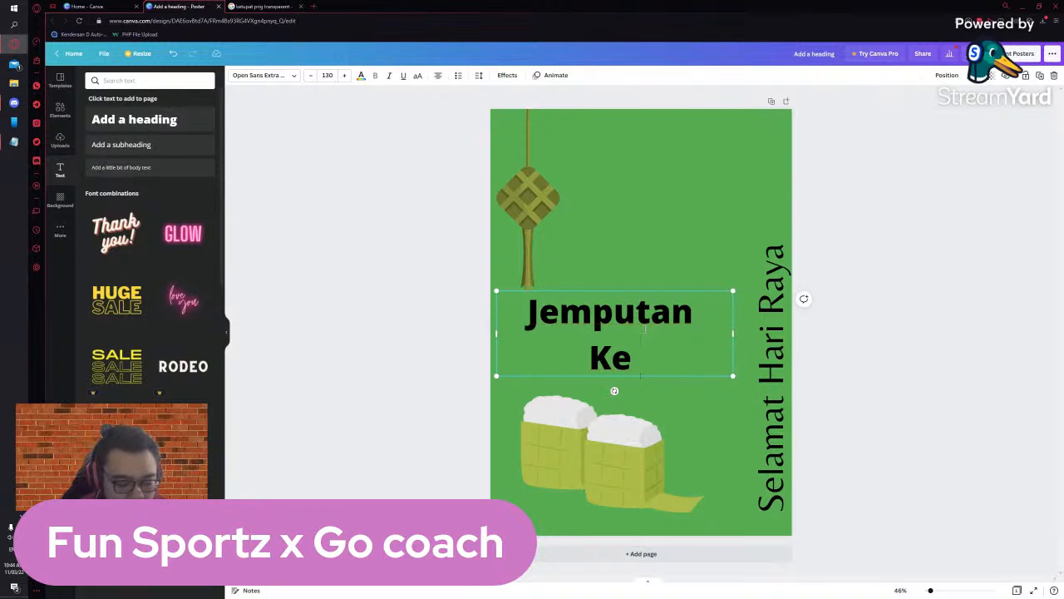
text(rumah te)
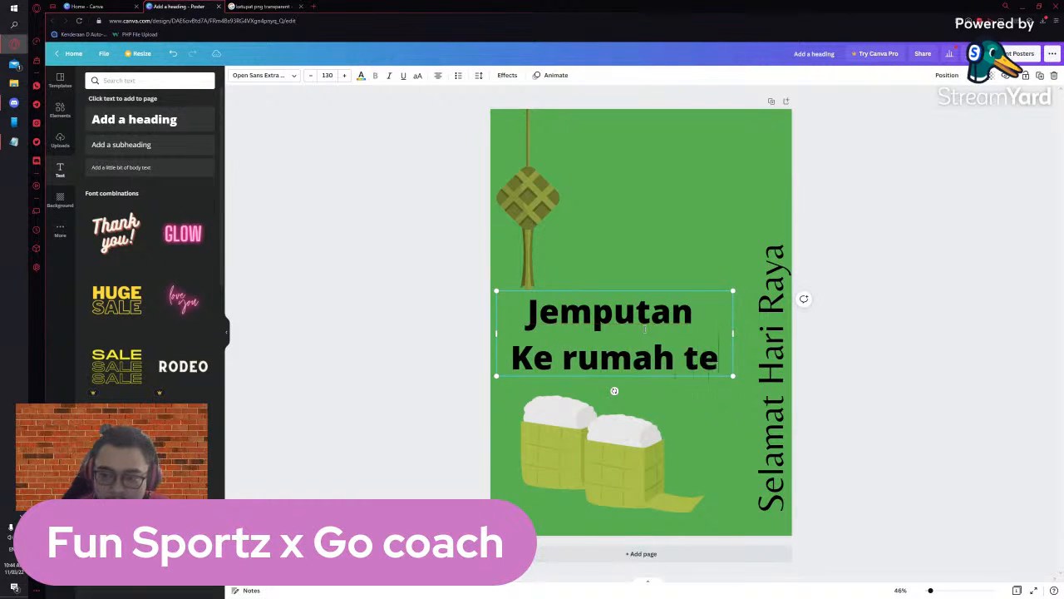
text(rbuka raya)
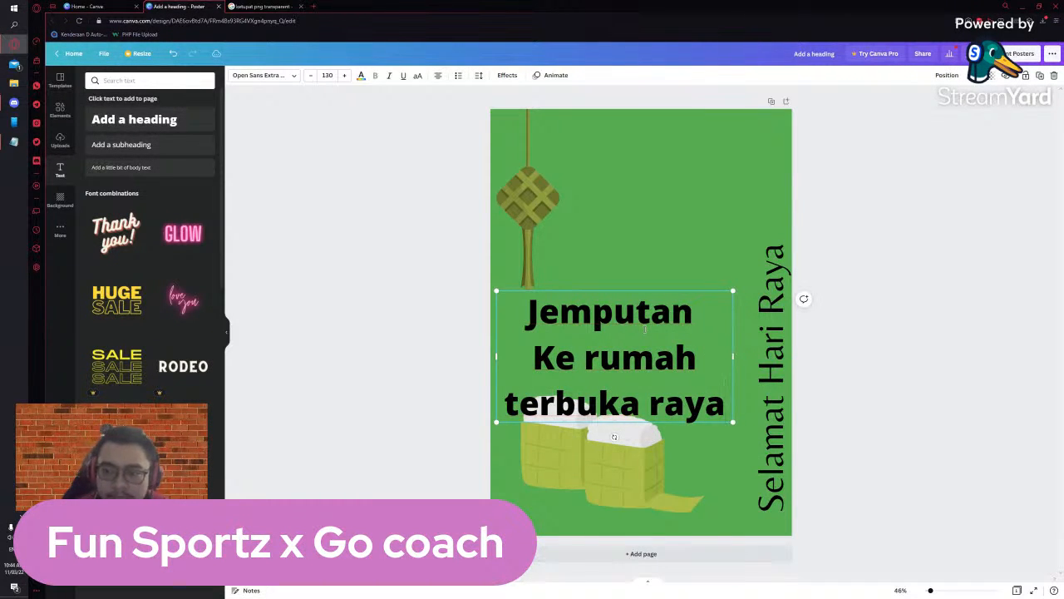
key(ctrl+a)
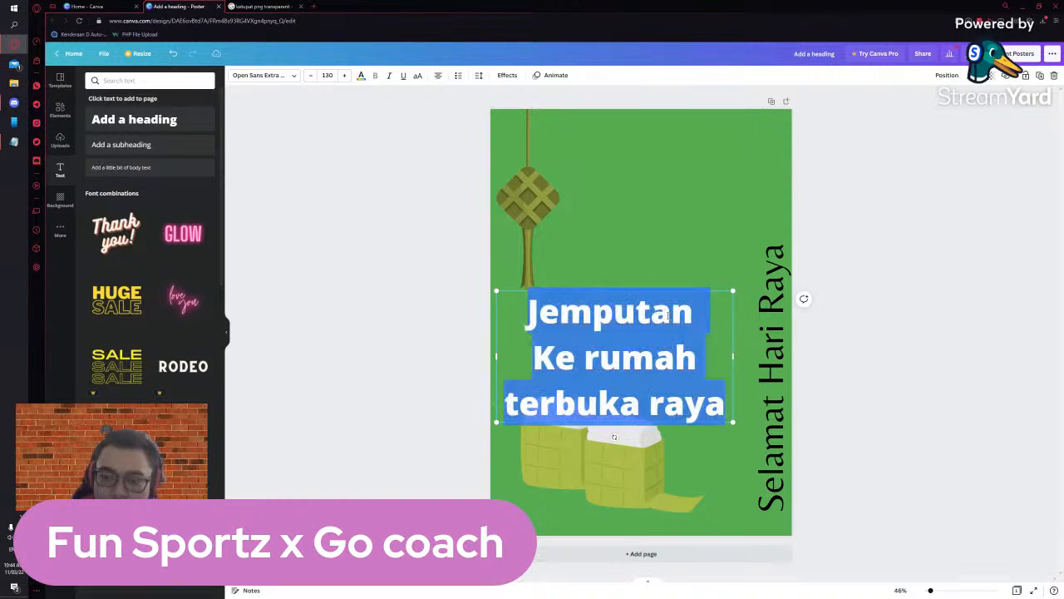
click(655, 313)
key(ctrl+a)
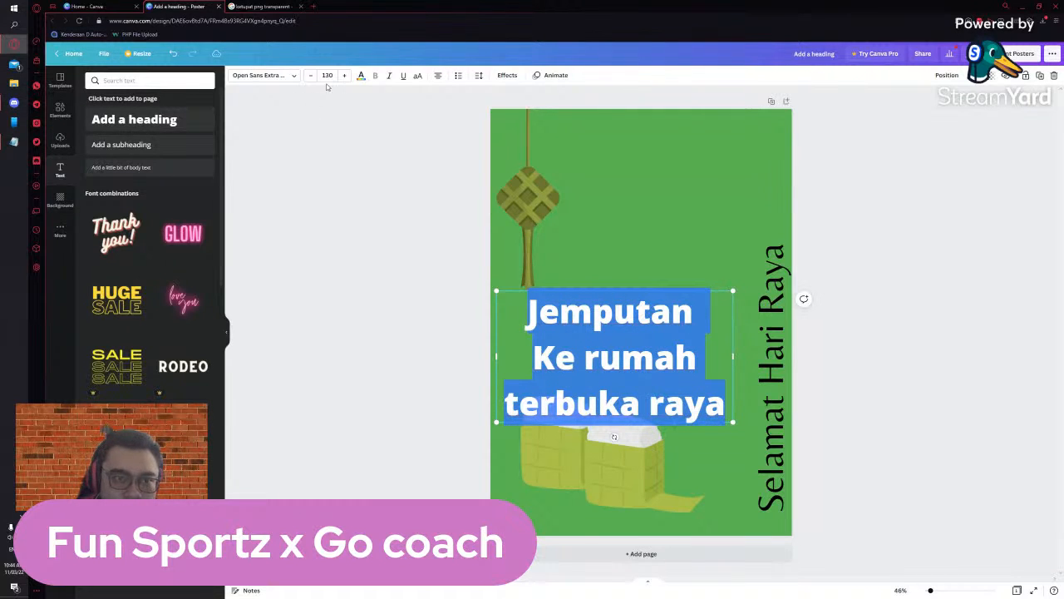
Step: Apply the Anonymous Pro font to the invitation heading, keeping it in place
click(292, 80)
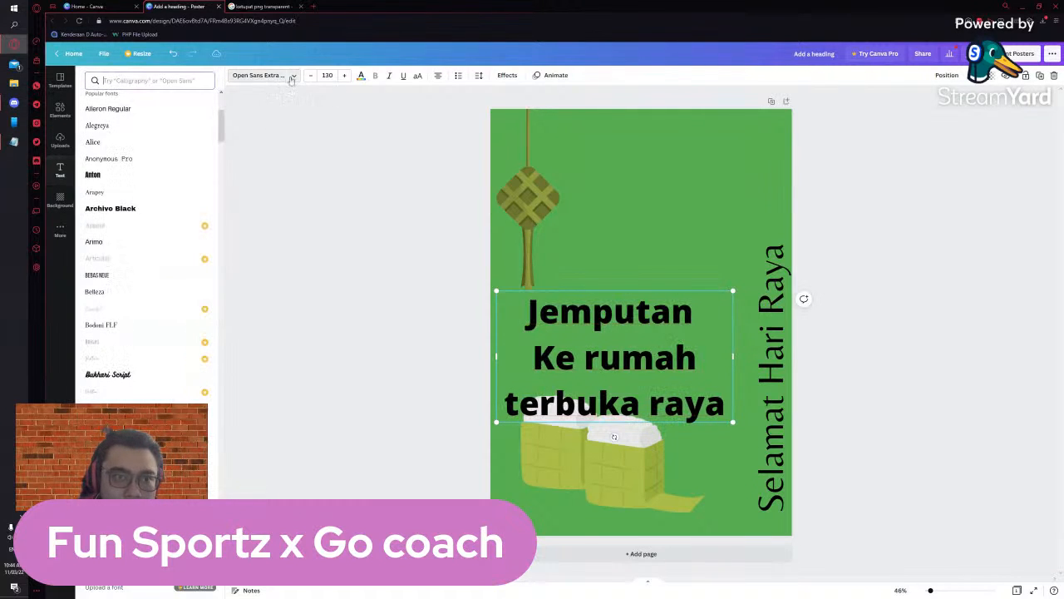
click(116, 159)
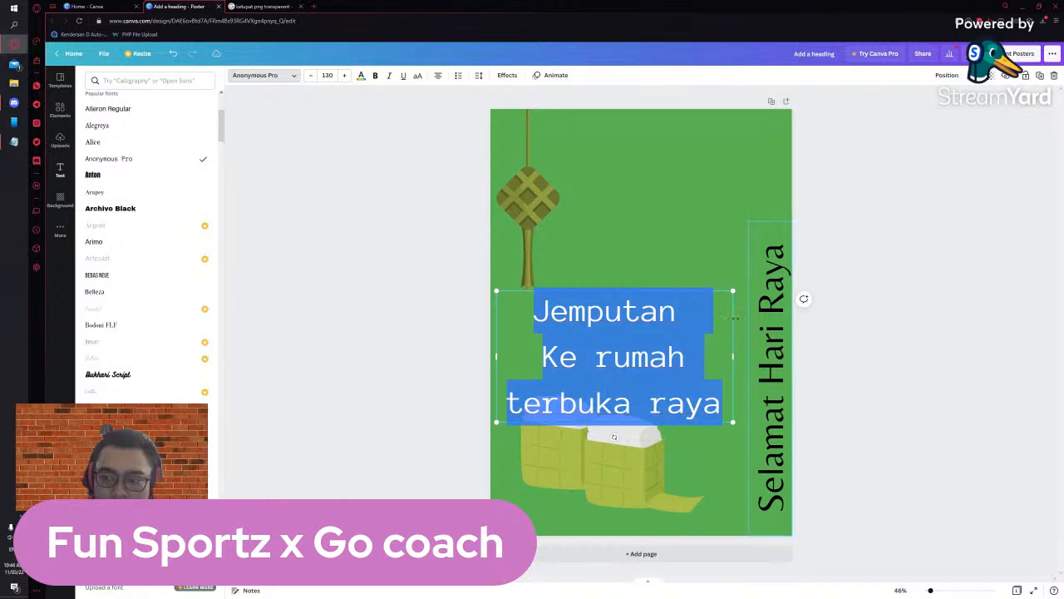
click(874, 345)
click(649, 324)
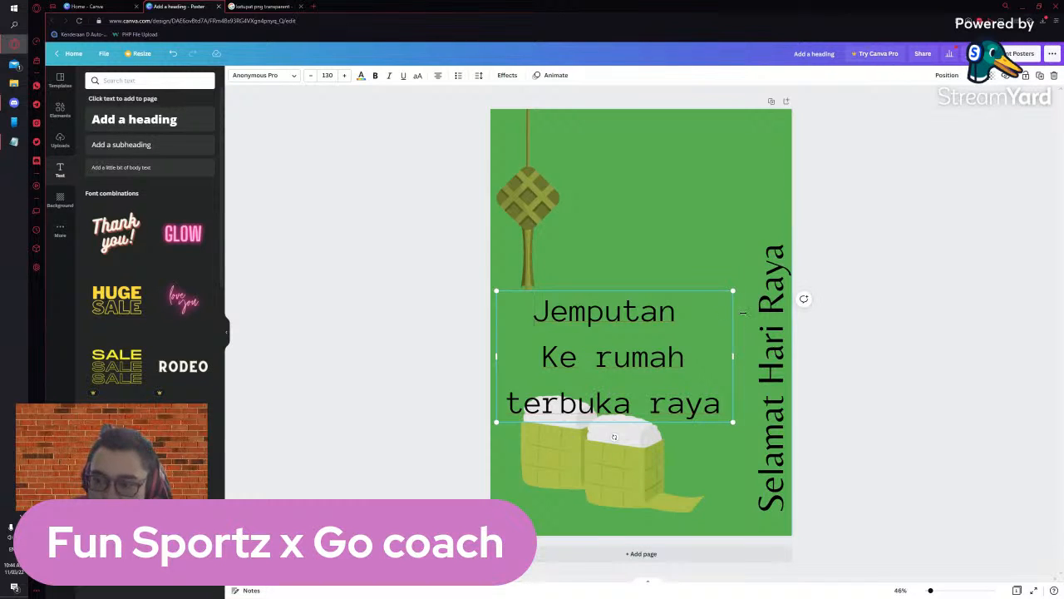
key(ctrl+a)
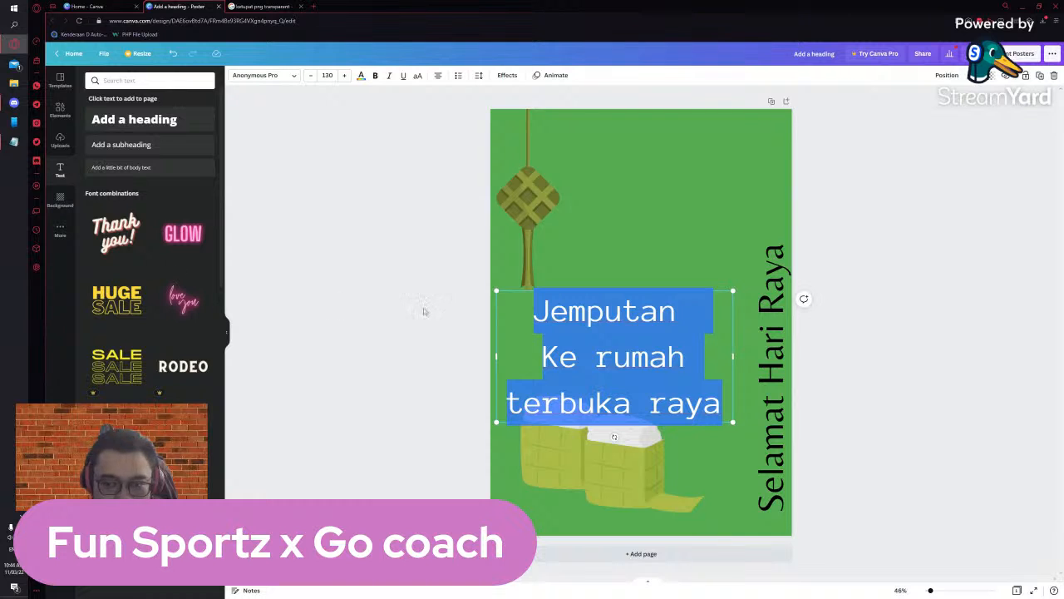
drag(615, 436, 595, 547)
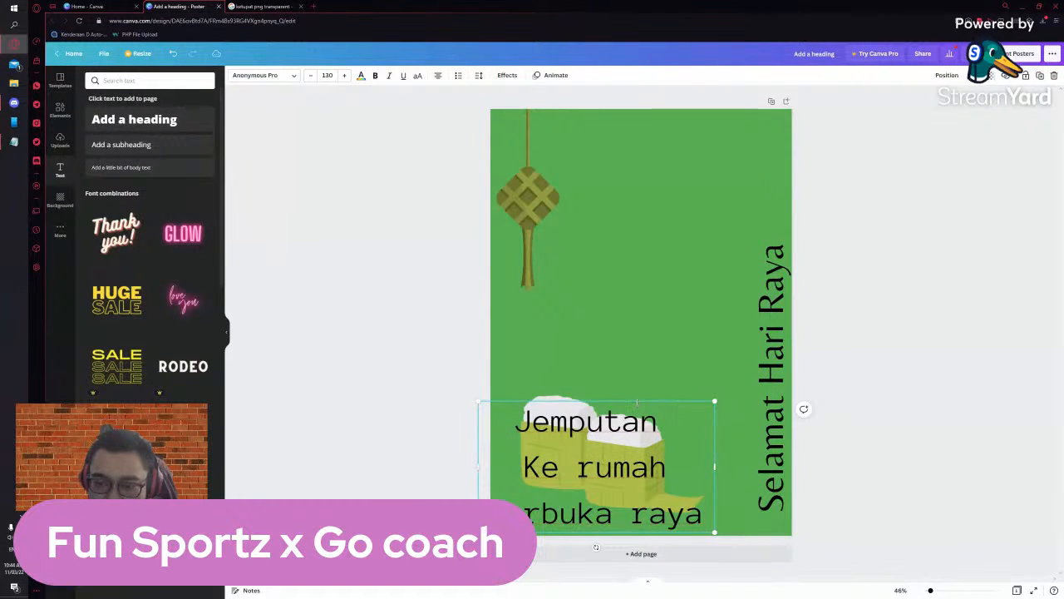
key(ctrl+z)
Step: Set the heading's font size to 96 so it rewraps onto three lines
triple_click(631, 371)
drag(630, 372, 564, 327)
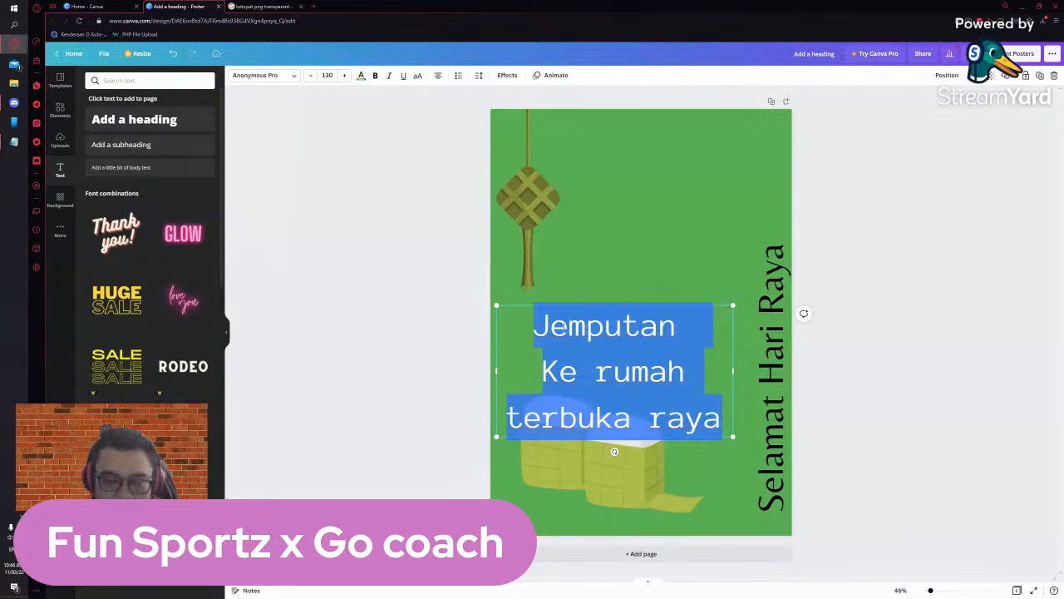
click(330, 76)
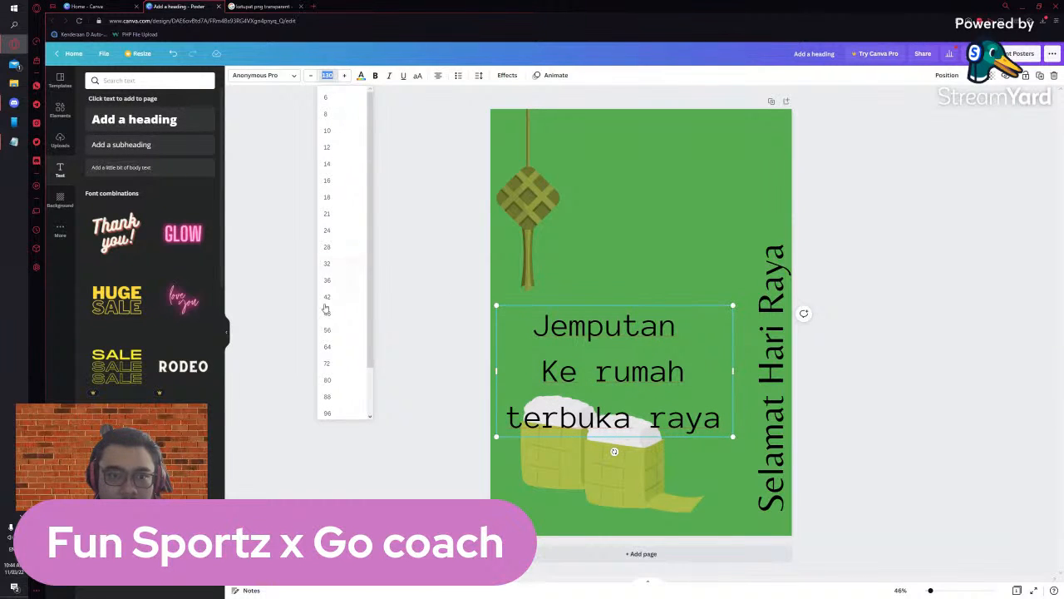
click(329, 357)
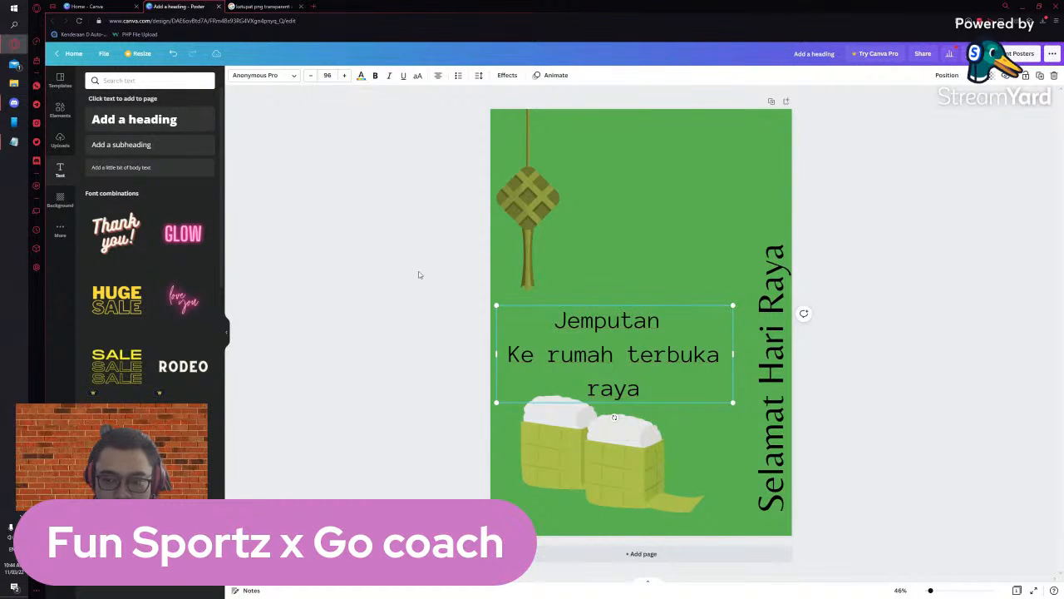
triple_click(623, 354)
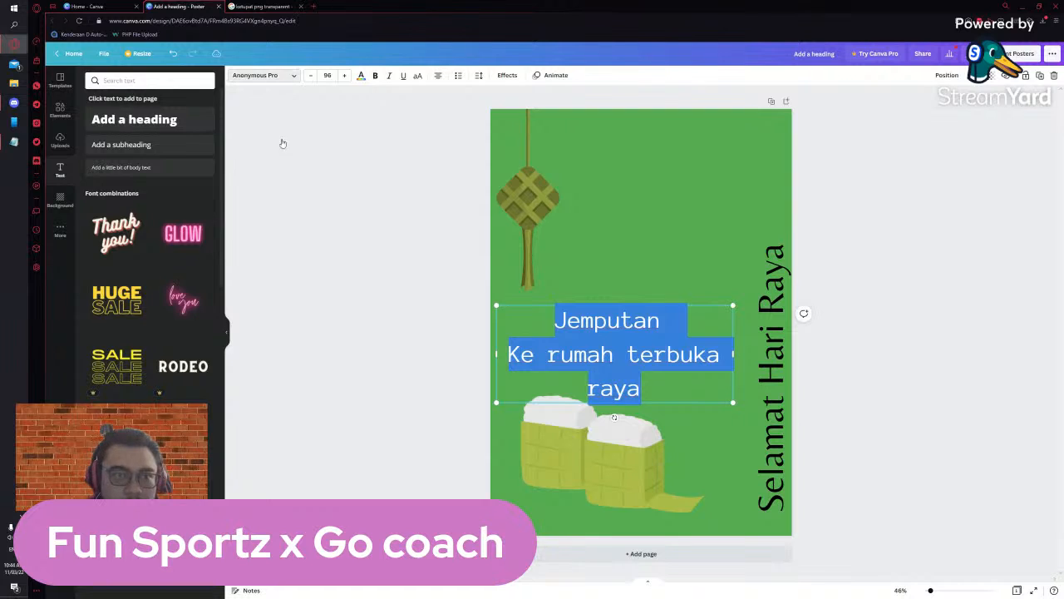
click(281, 75)
Step: Try Arupey, Anton, Aileron, Alegreya, Alice, and Arimo fonts, settling on Belleza for the invitation text
click(116, 191)
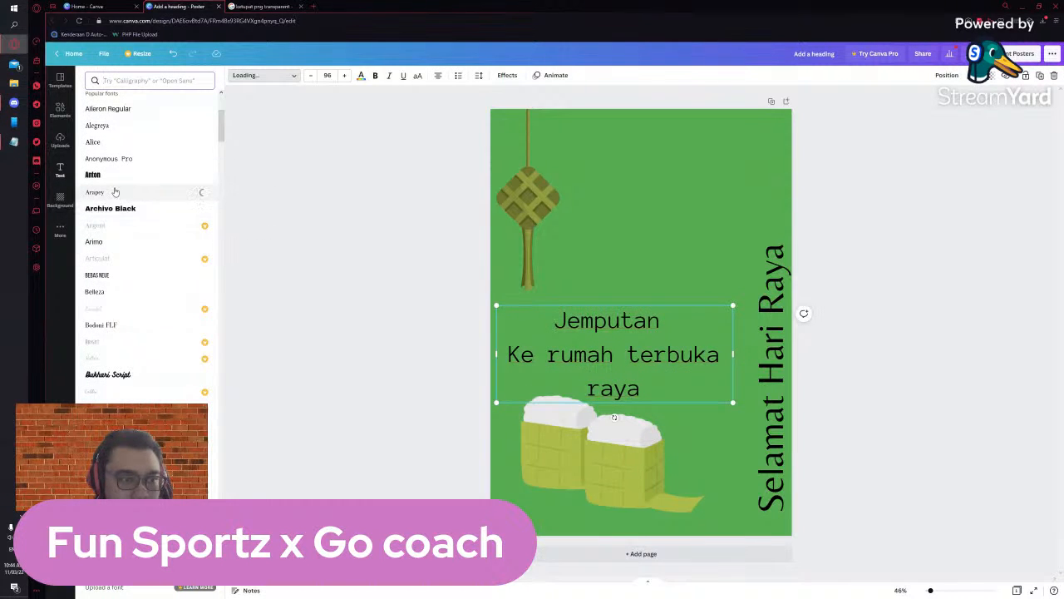
click(125, 175)
click(131, 160)
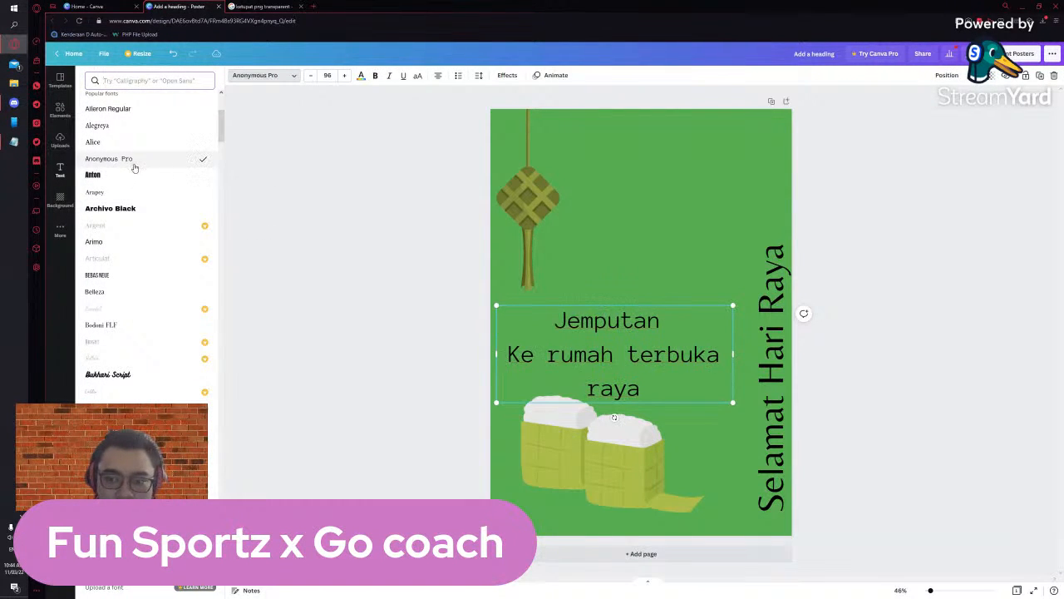
scroll(126, 198, up, 2)
click(126, 198)
click(126, 210)
click(119, 222)
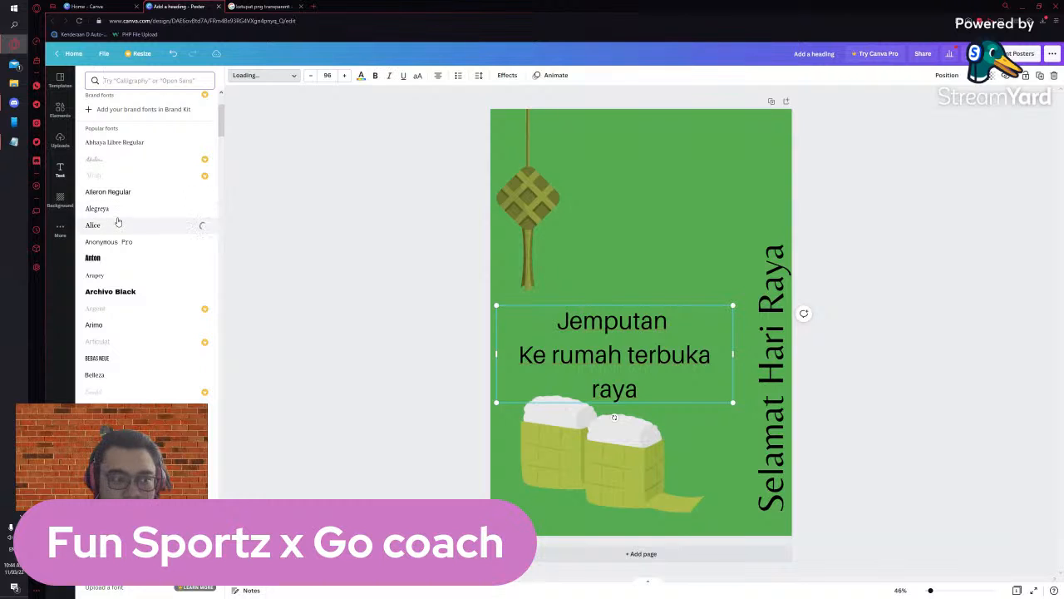
click(120, 260)
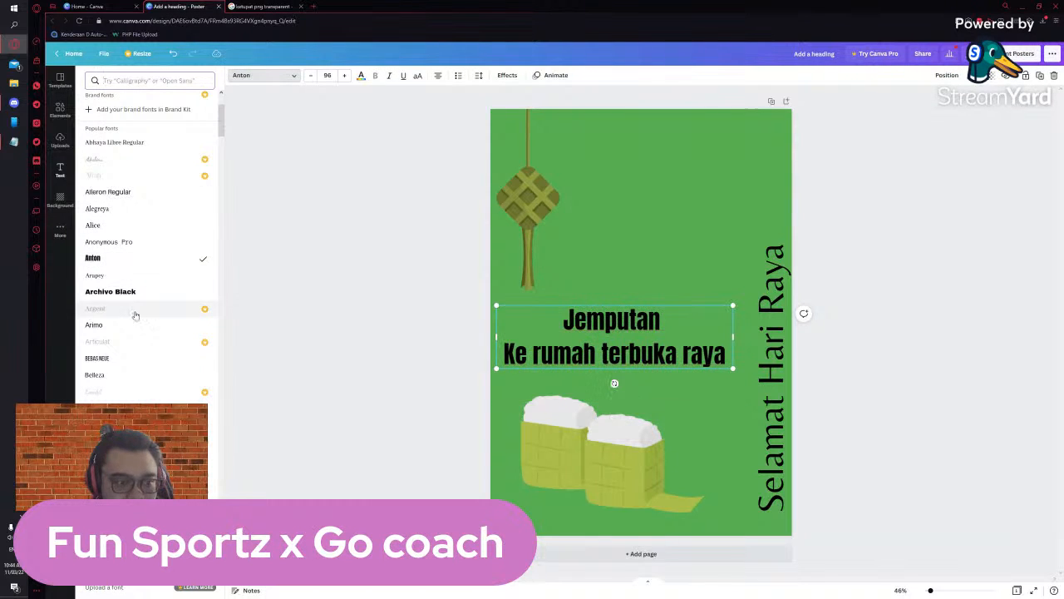
scroll(130, 348, down, 2)
click(112, 243)
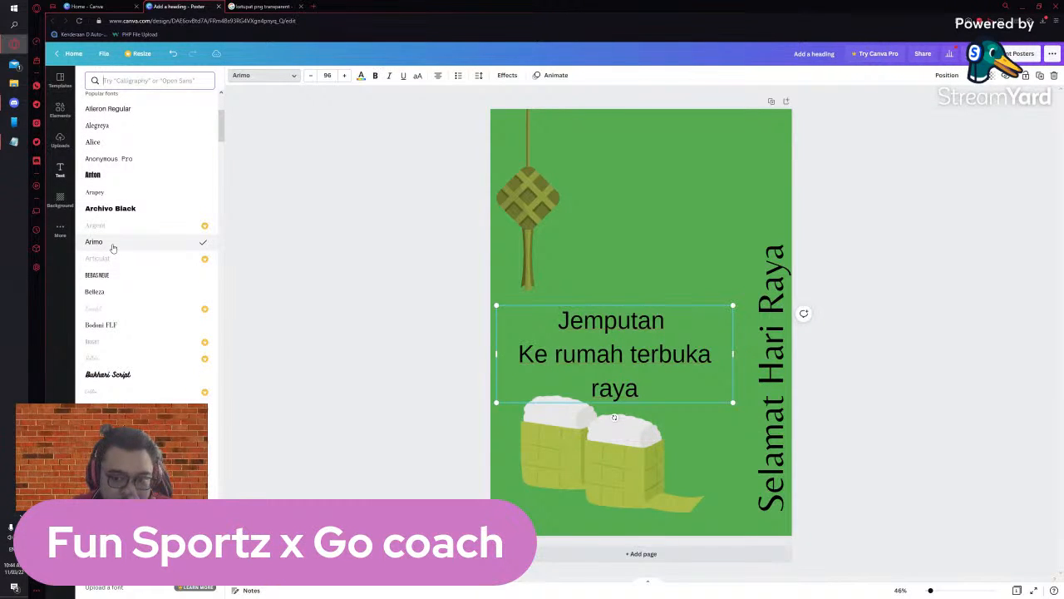
click(115, 295)
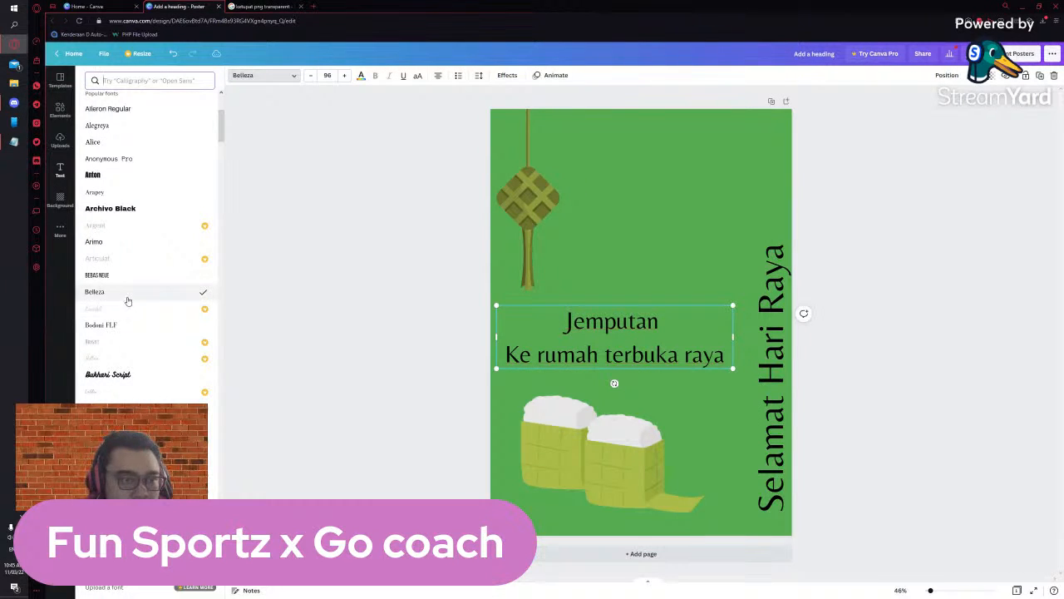
Step: Toggle underline on the vertical 'Selamat Hari Raya' text, then remove it
click(790, 366)
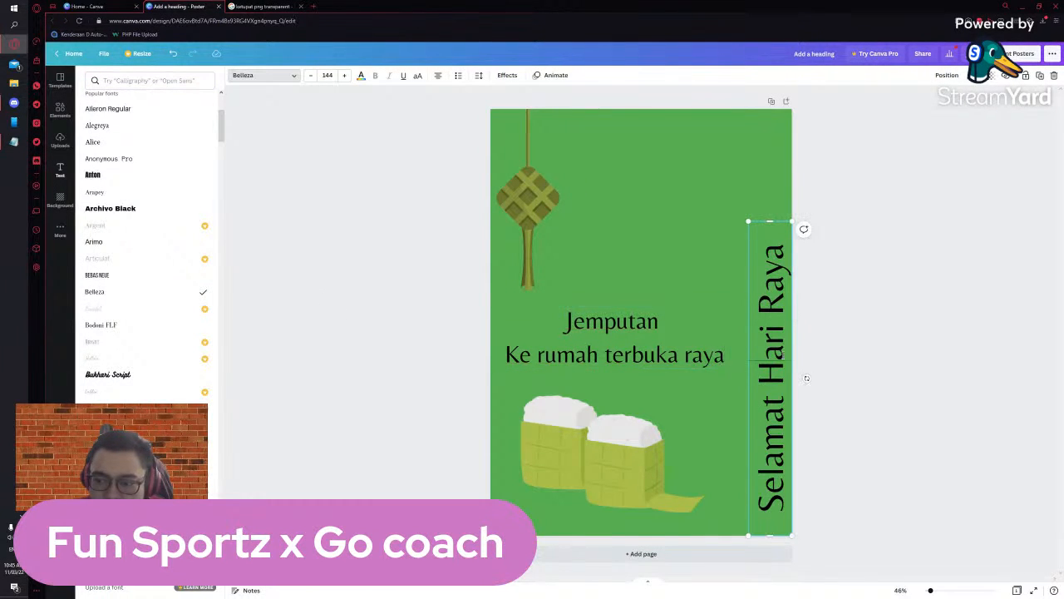
click(790, 370)
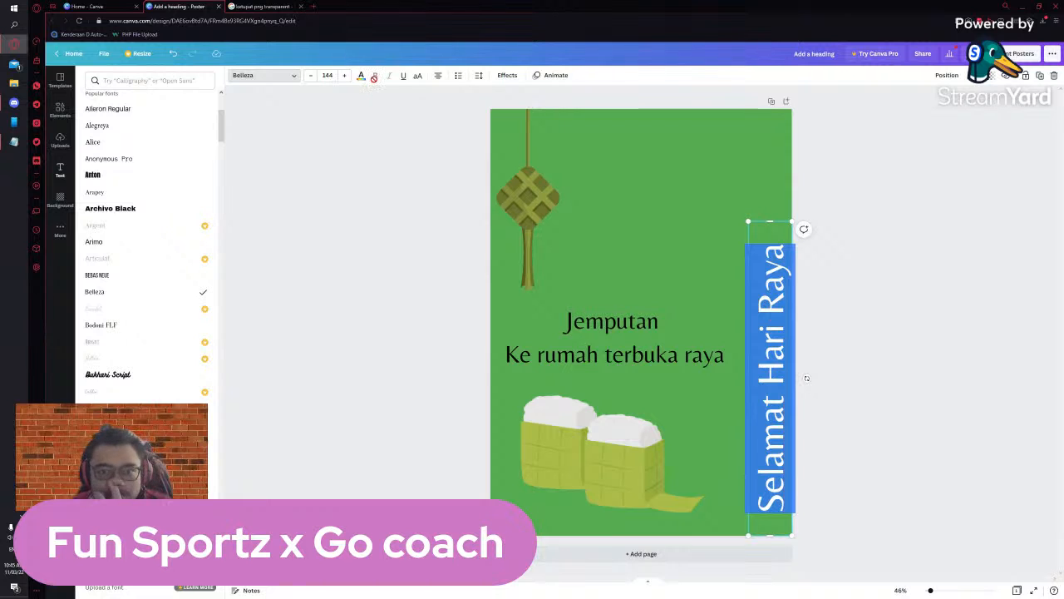
click(402, 75)
click(403, 76)
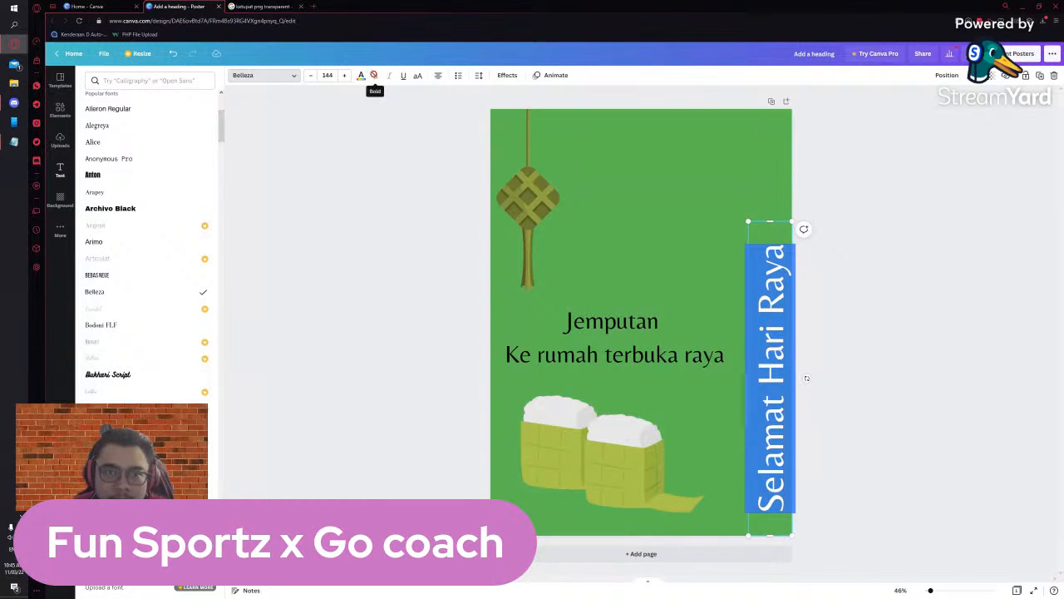
Step: Try Cardo and Eczar SemiBold on both invitation lines, then set them in Glacial Indifference
click(616, 350)
triple_click(615, 350)
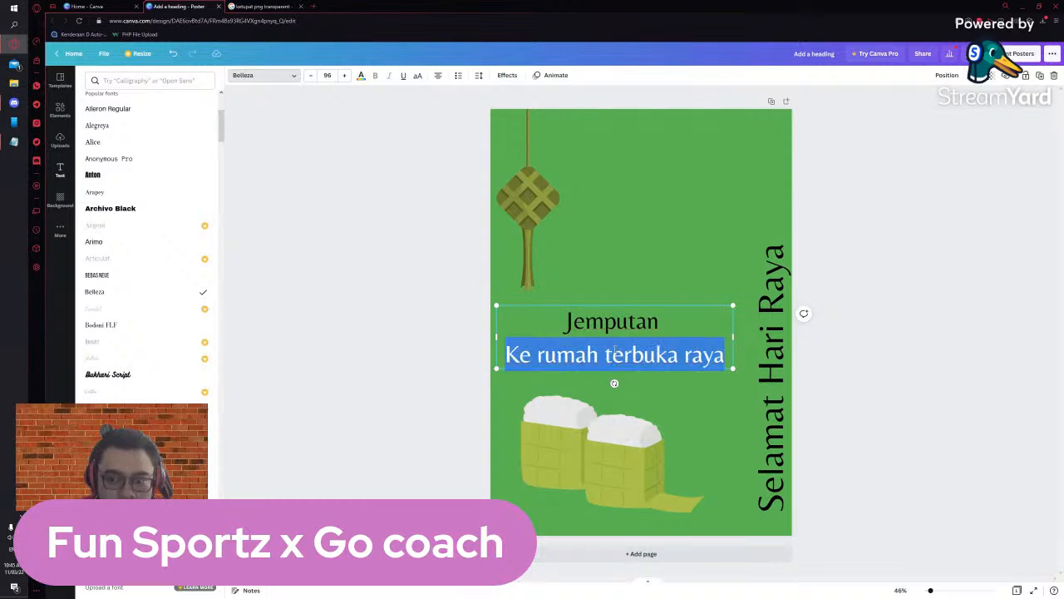
key(ctrl+a)
click(142, 424)
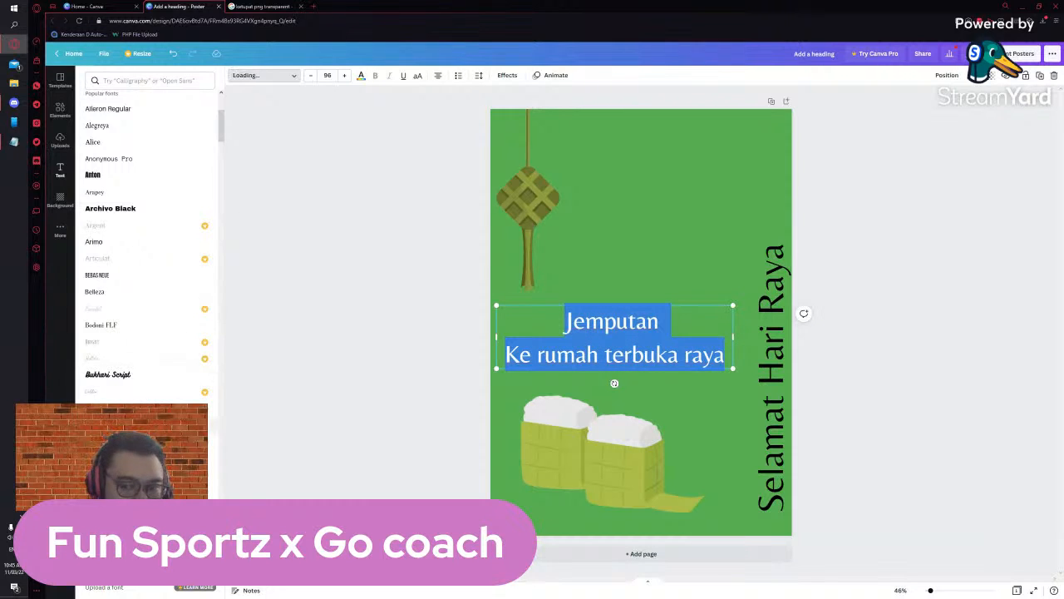
scroll(142, 412, down, 2)
click(117, 393)
scroll(118, 397, down, 1)
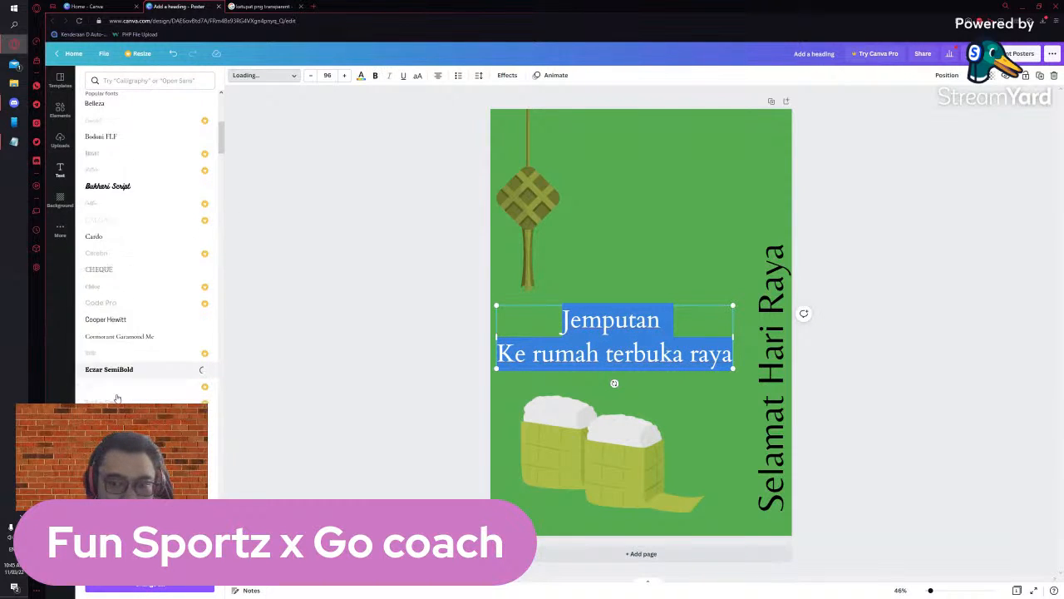
click(117, 409)
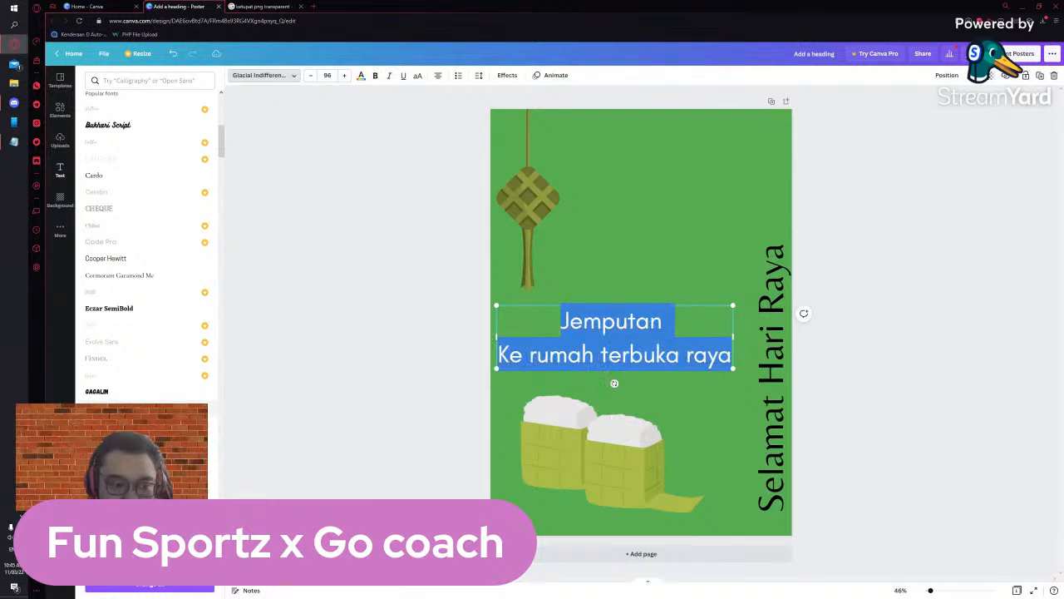
click(391, 398)
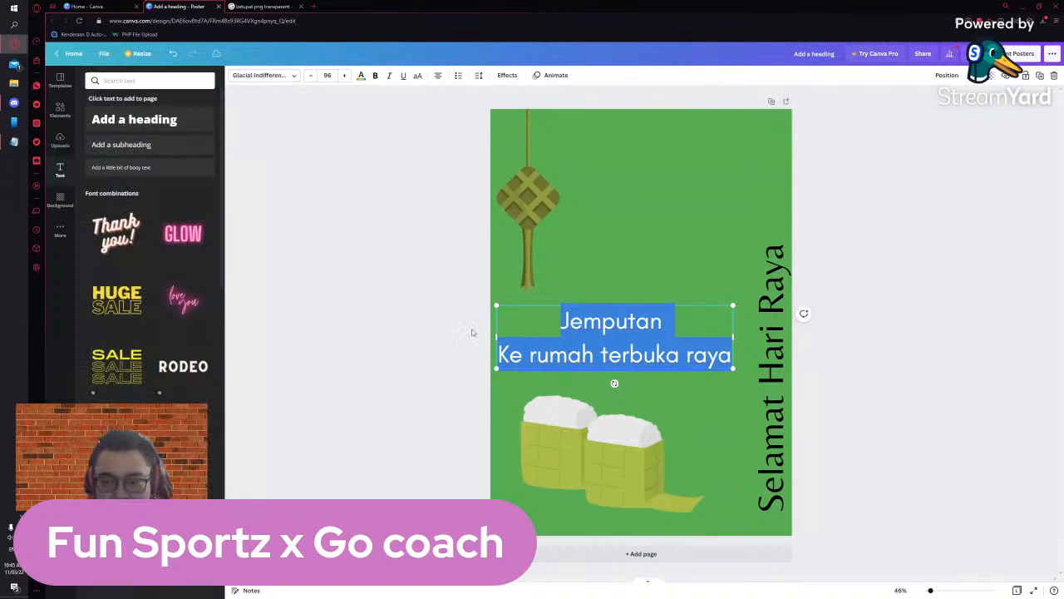
click(452, 332)
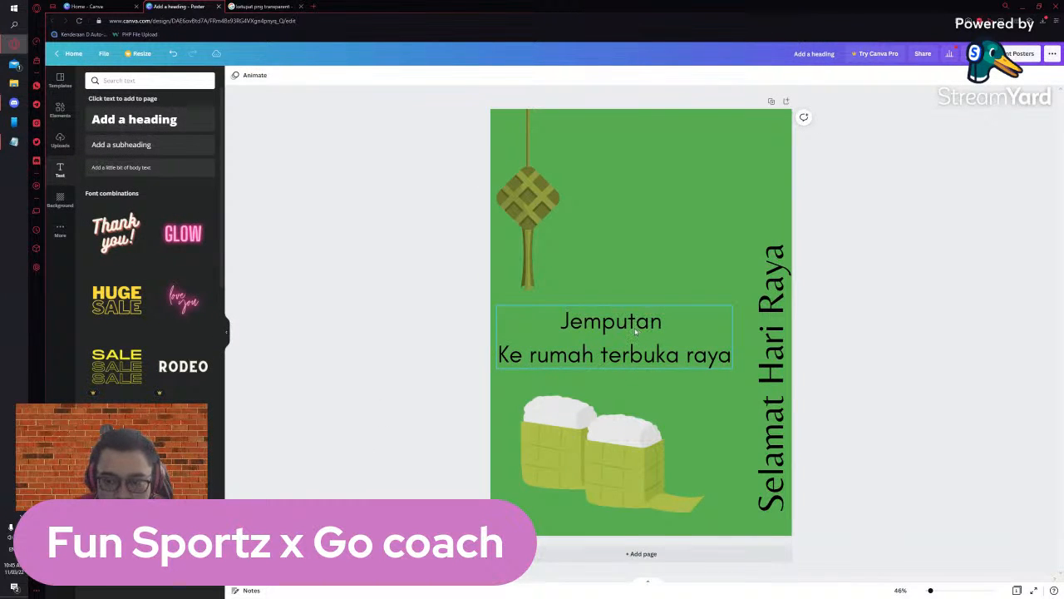
Step: Move the invitation text to the top centre and nudge the ketupat graphic slightly left
drag(636, 330, 691, 129)
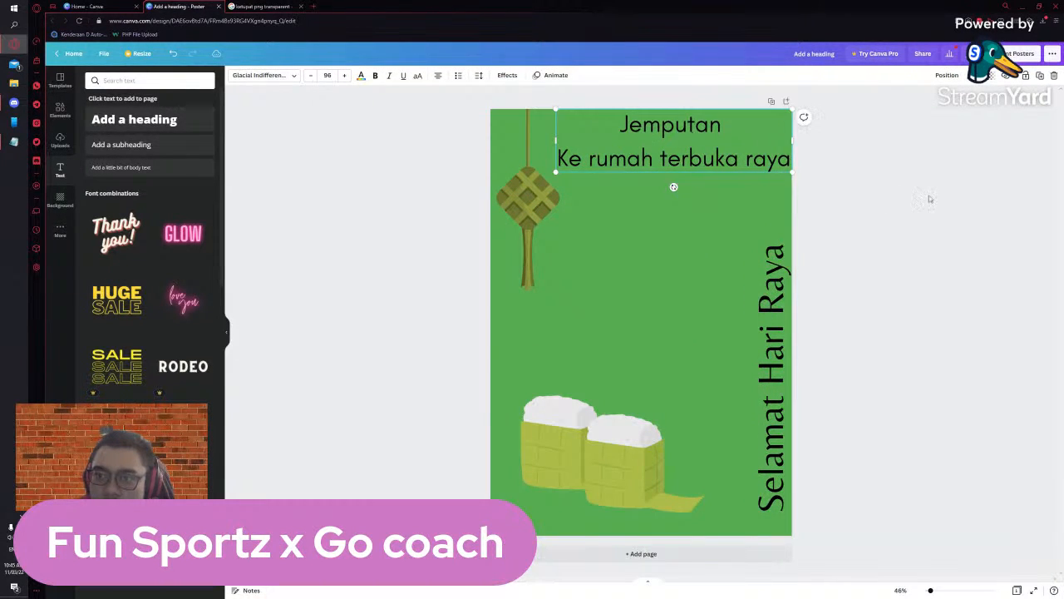
drag(715, 164, 681, 175)
click(539, 207)
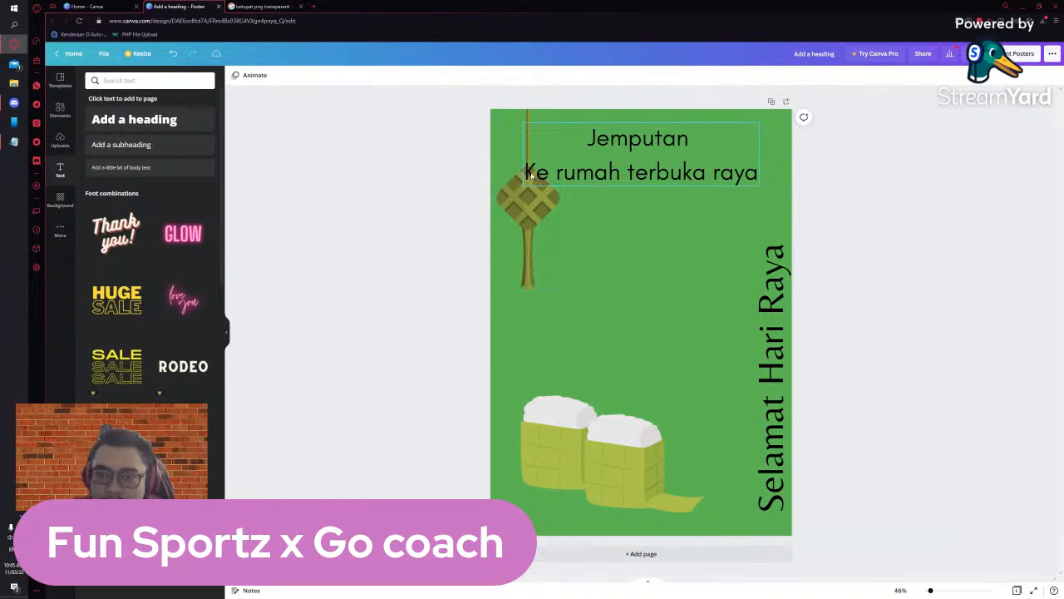
mouse_move(530, 191)
mouse_down()
mouse_move(514, 206)
mouse_move(545, 203)
mouse_up()
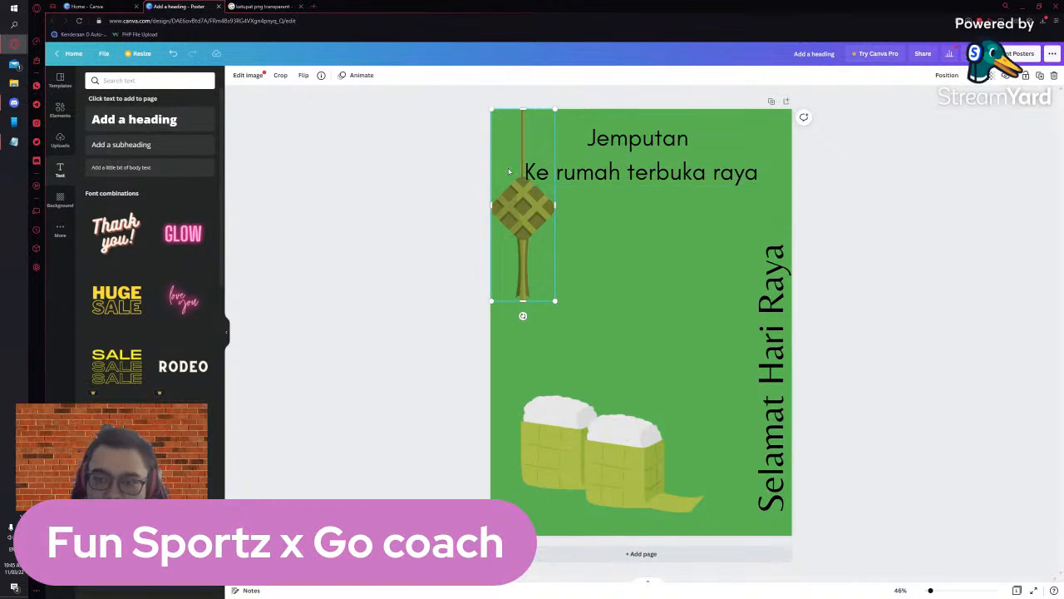
Step: Fine-tune the invitation text's position so it sits centred along the top
click(612, 176)
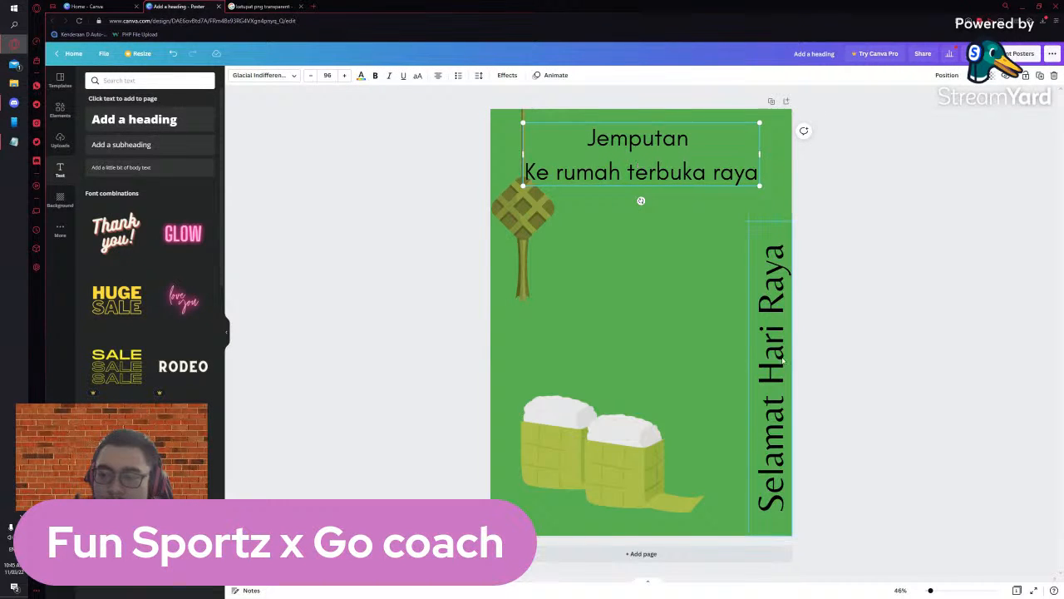
drag(689, 174, 703, 168)
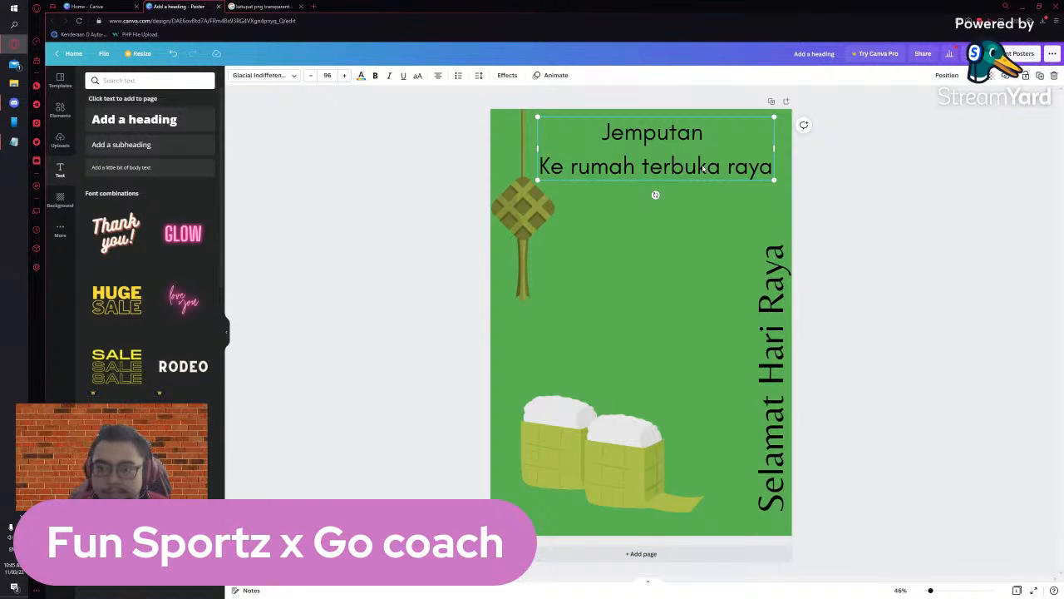
click(933, 161)
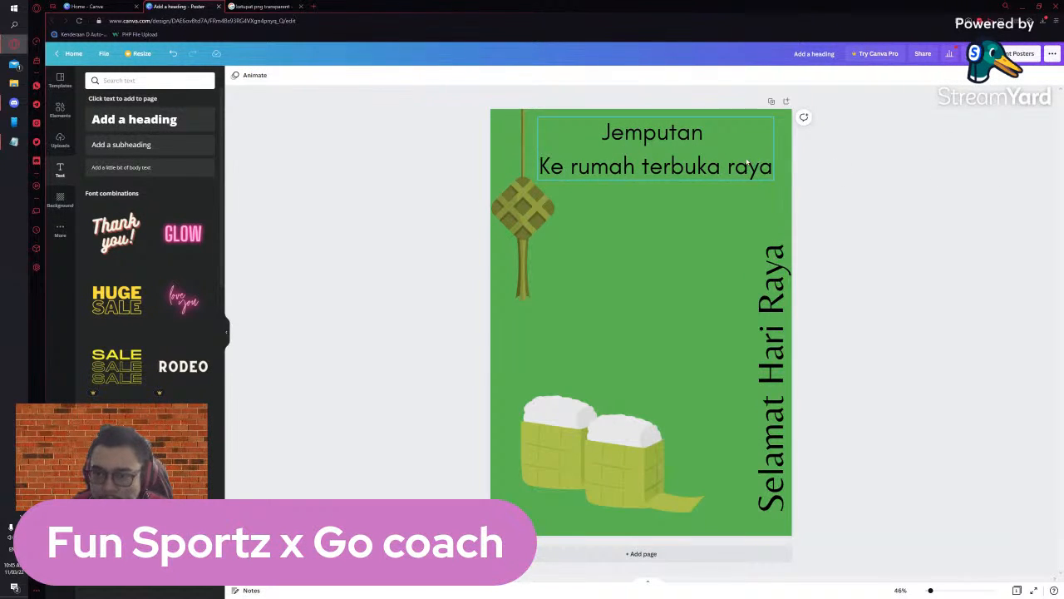
drag(564, 172, 549, 176)
click(59, 200)
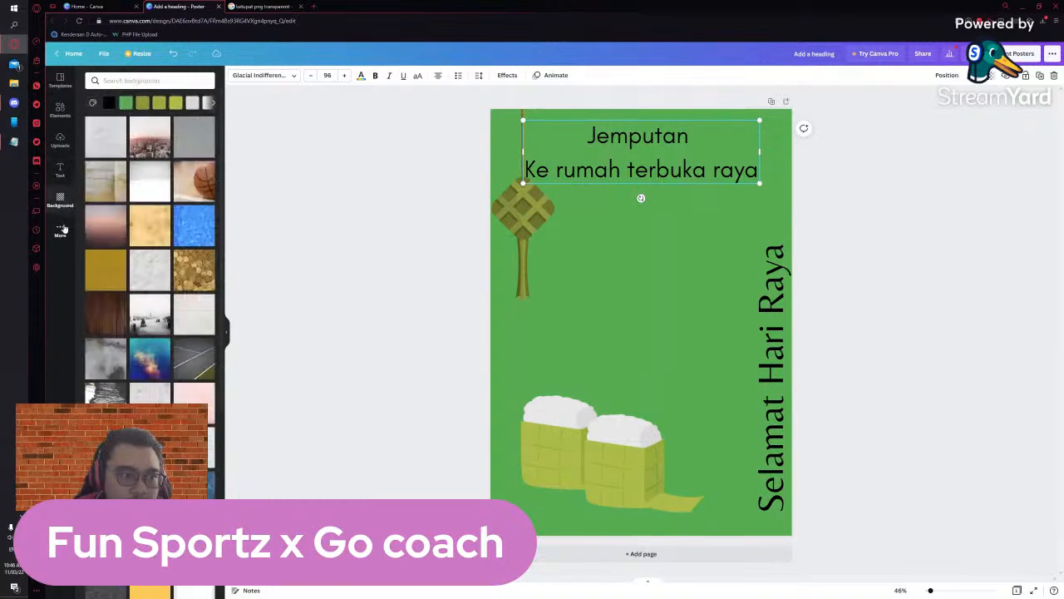
click(63, 229)
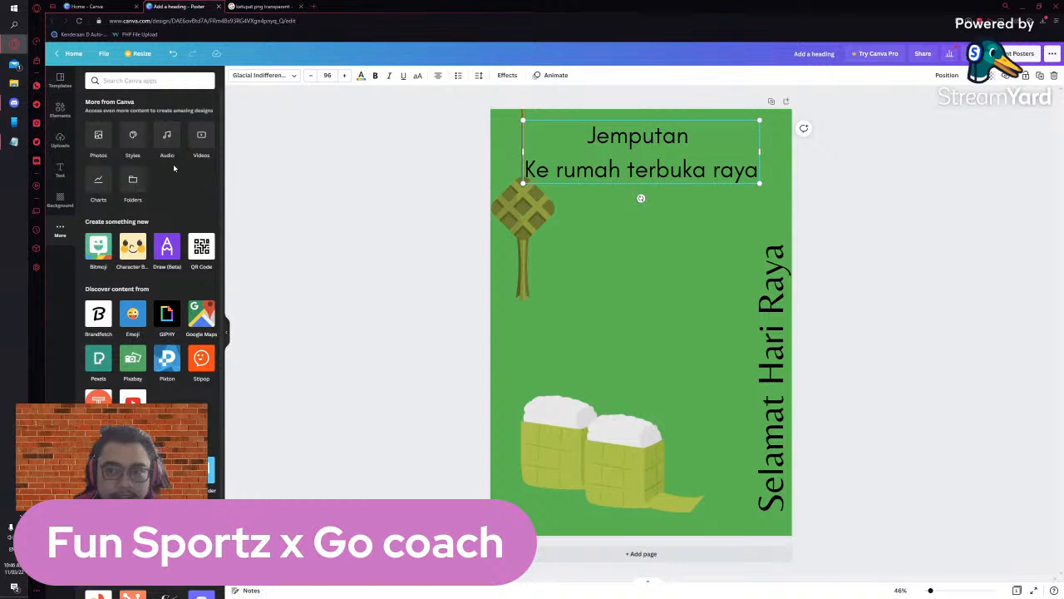
click(64, 179)
click(64, 196)
click(62, 143)
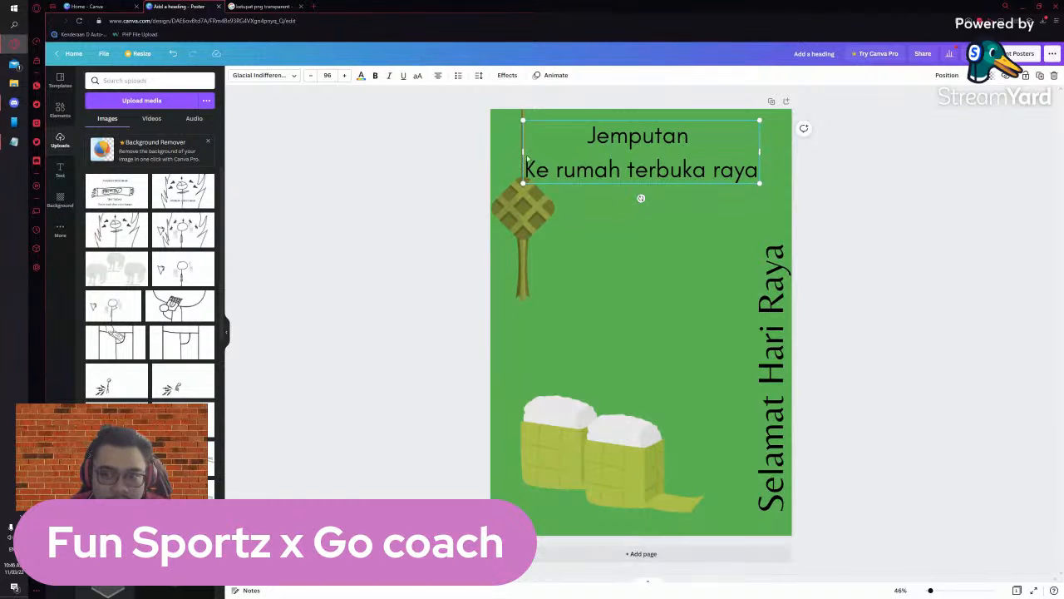
click(61, 110)
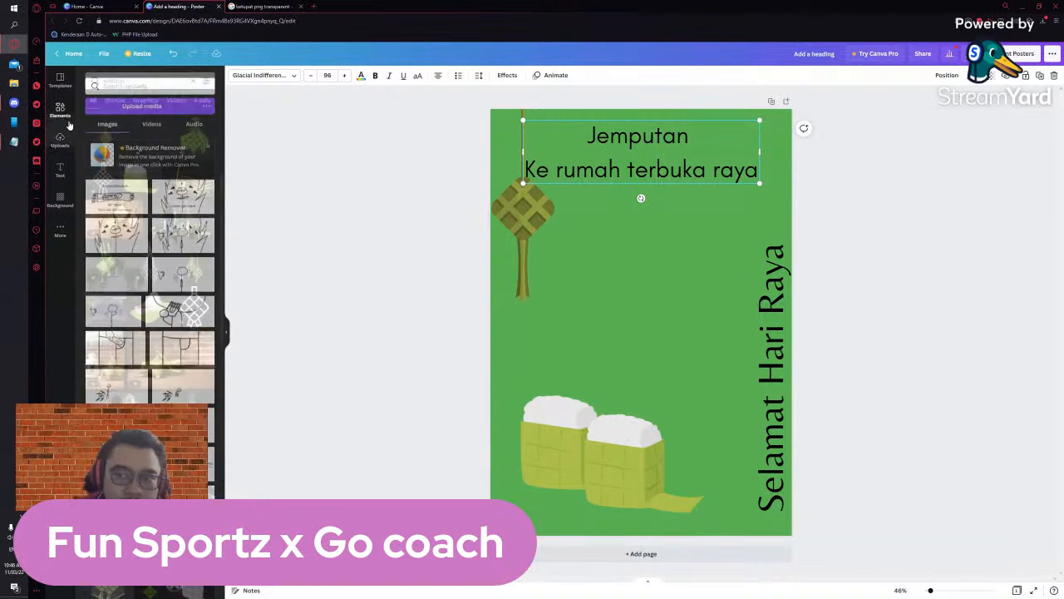
click(62, 89)
click(59, 110)
click(60, 141)
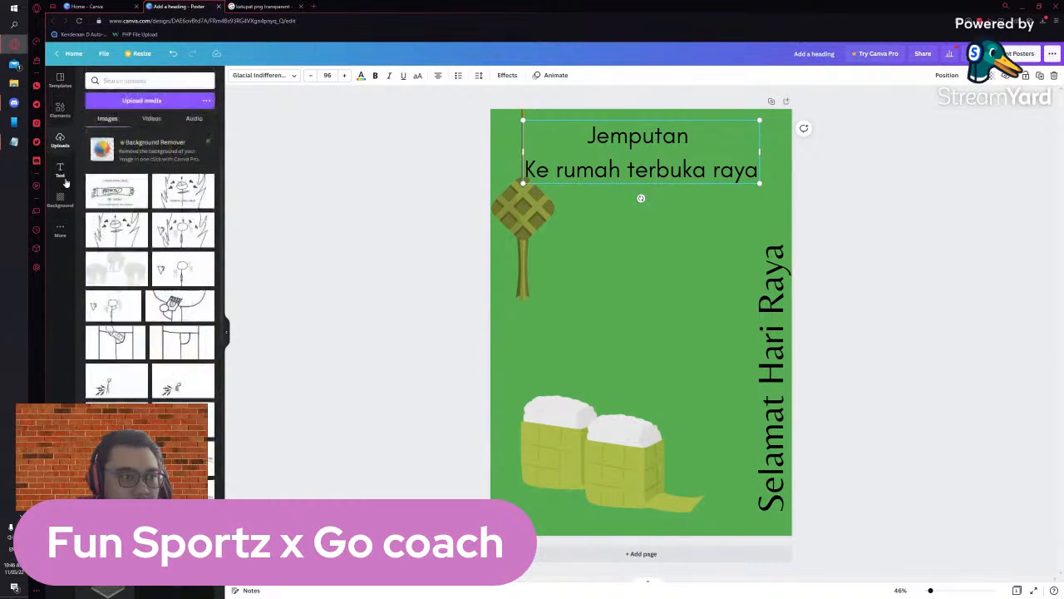
click(60, 170)
click(60, 200)
click(60, 233)
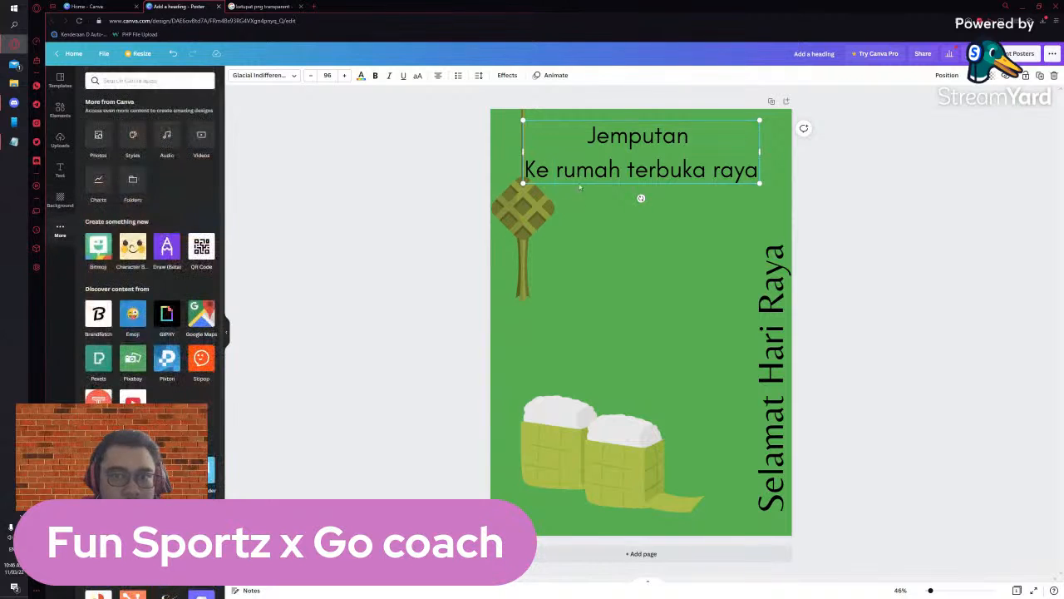
triple_click(590, 172)
key(ctrl+a)
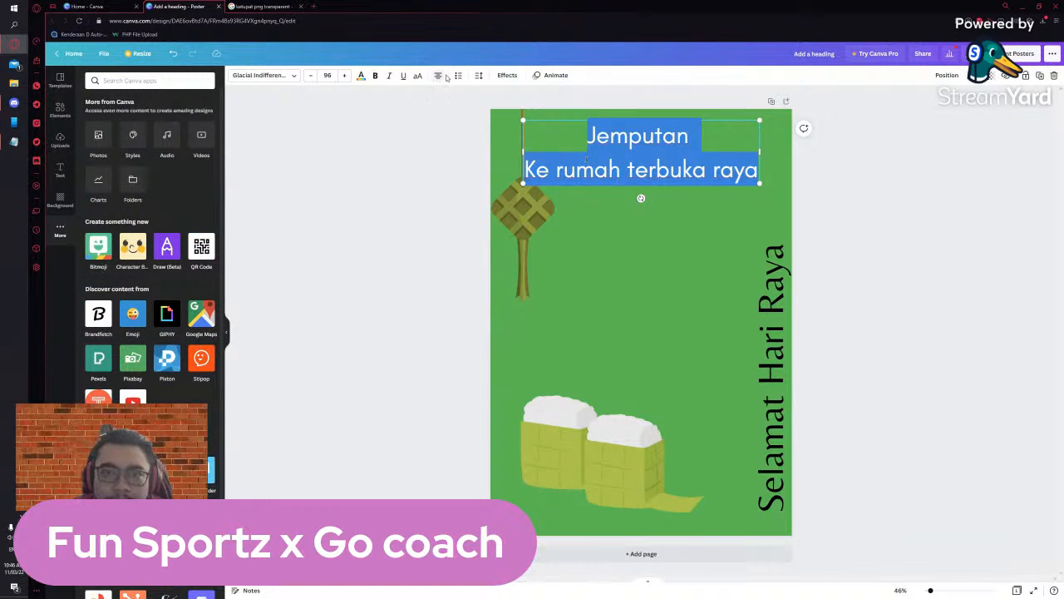
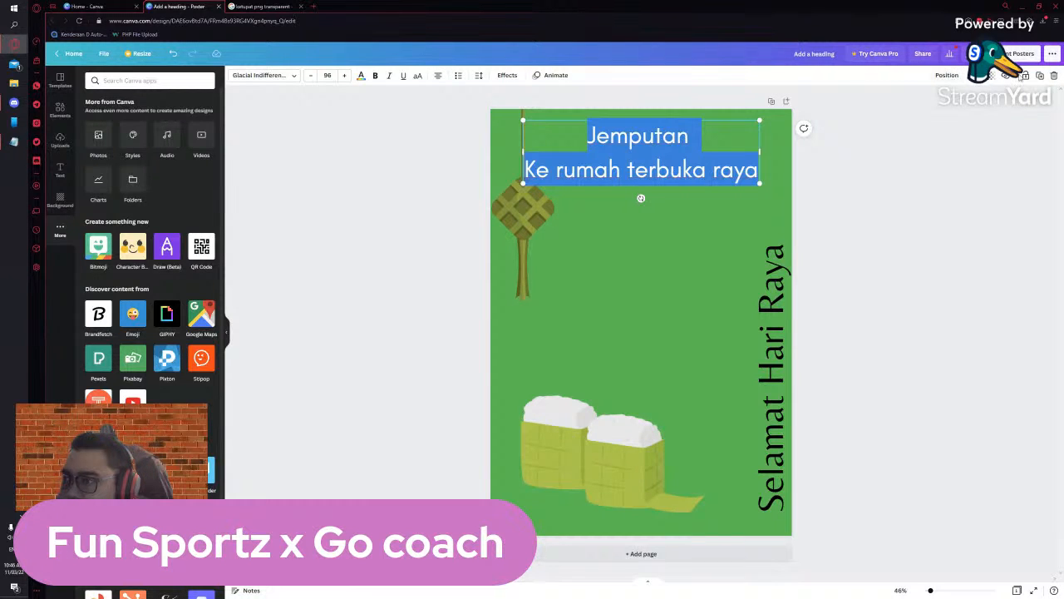
Step: Open the Effects styles for the 'Jemputan / Ke rumah terbuka raya' heading
click(505, 76)
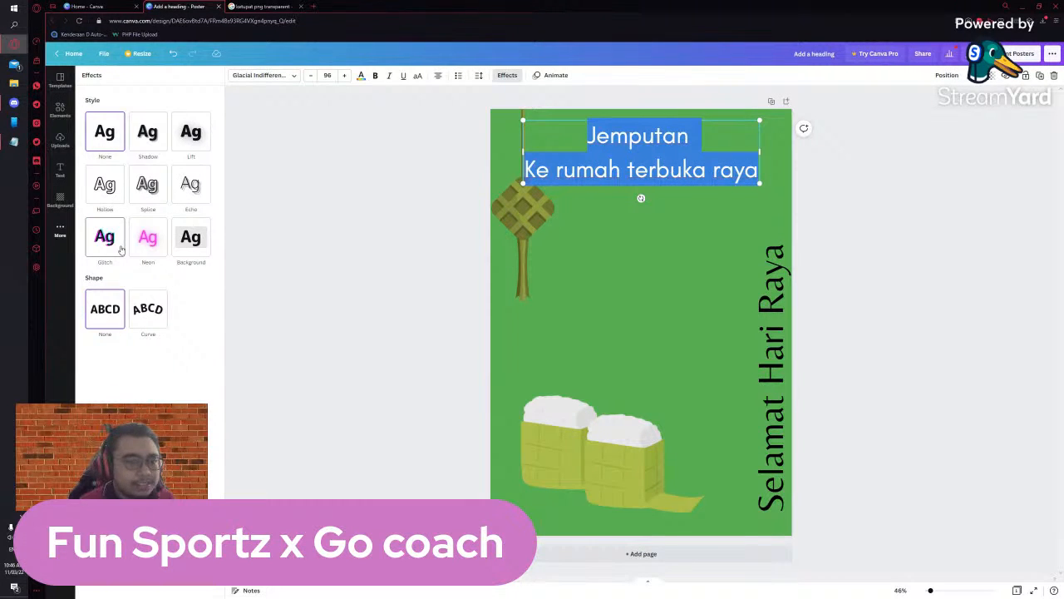
click(523, 220)
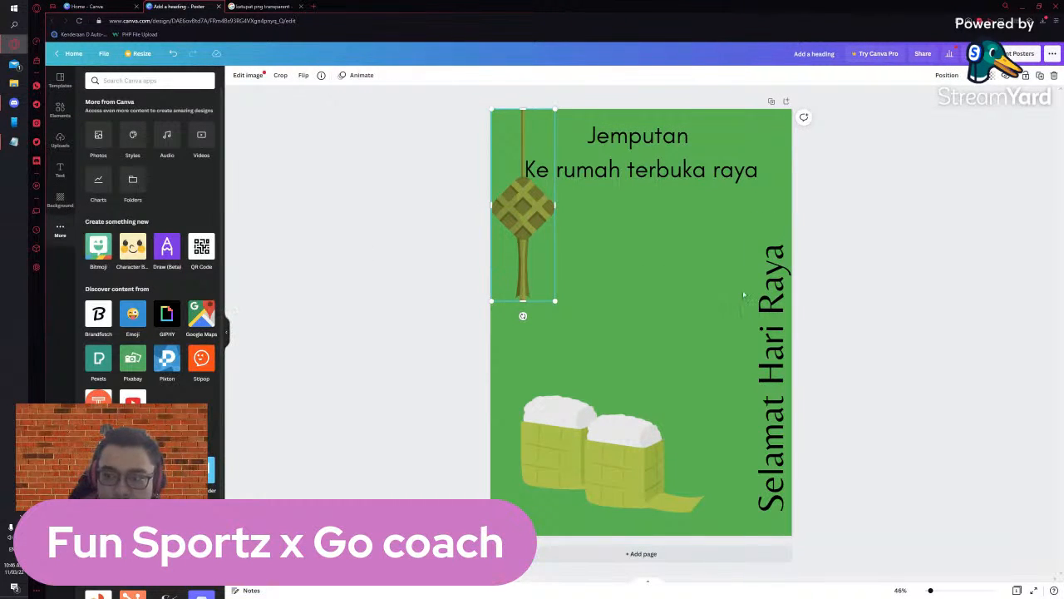
double_click(772, 321)
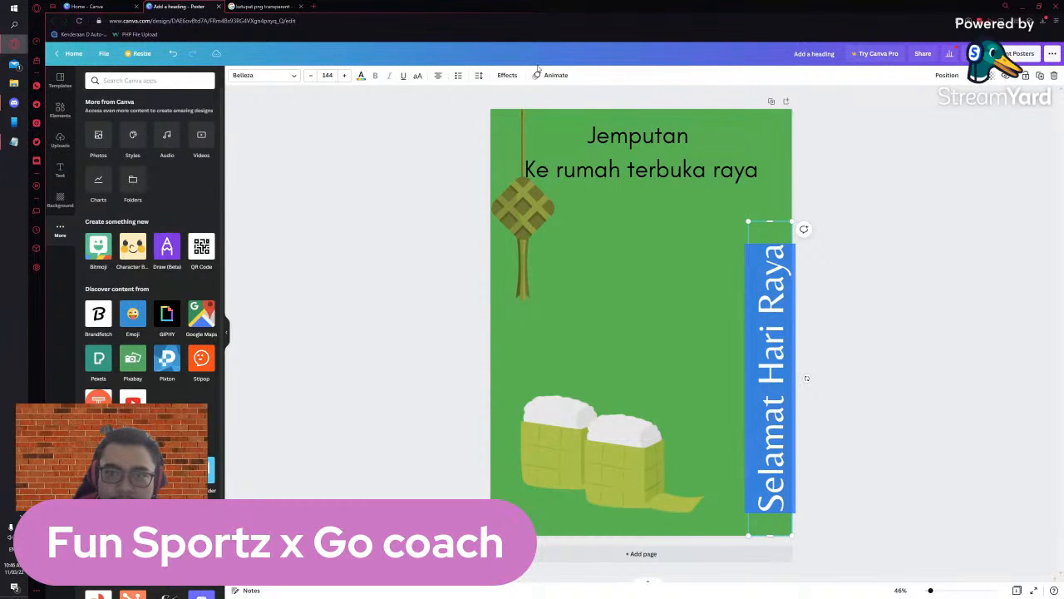
click(507, 75)
click(148, 237)
click(418, 275)
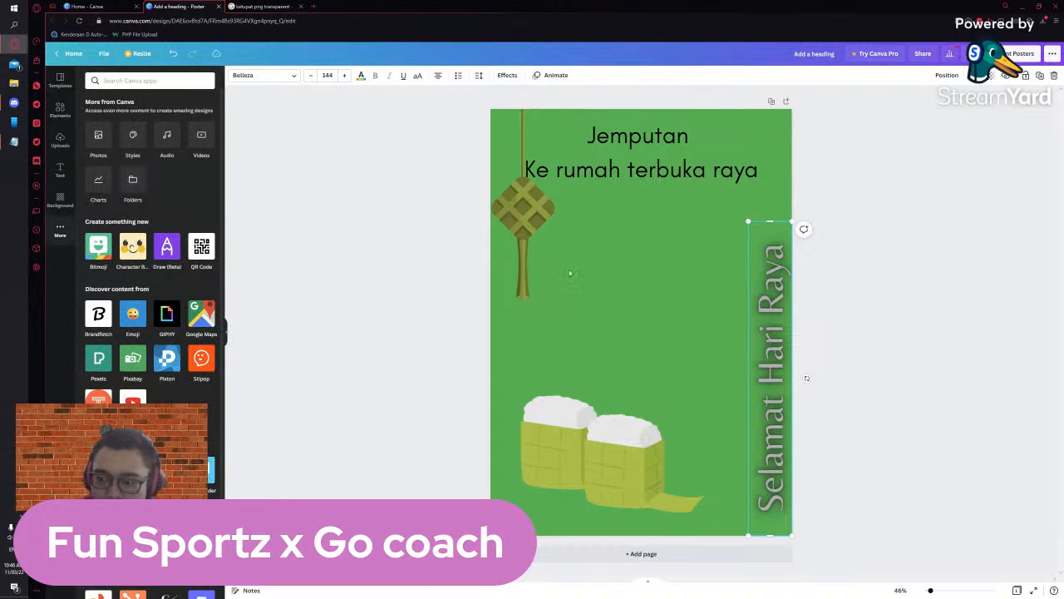
click(842, 318)
click(782, 316)
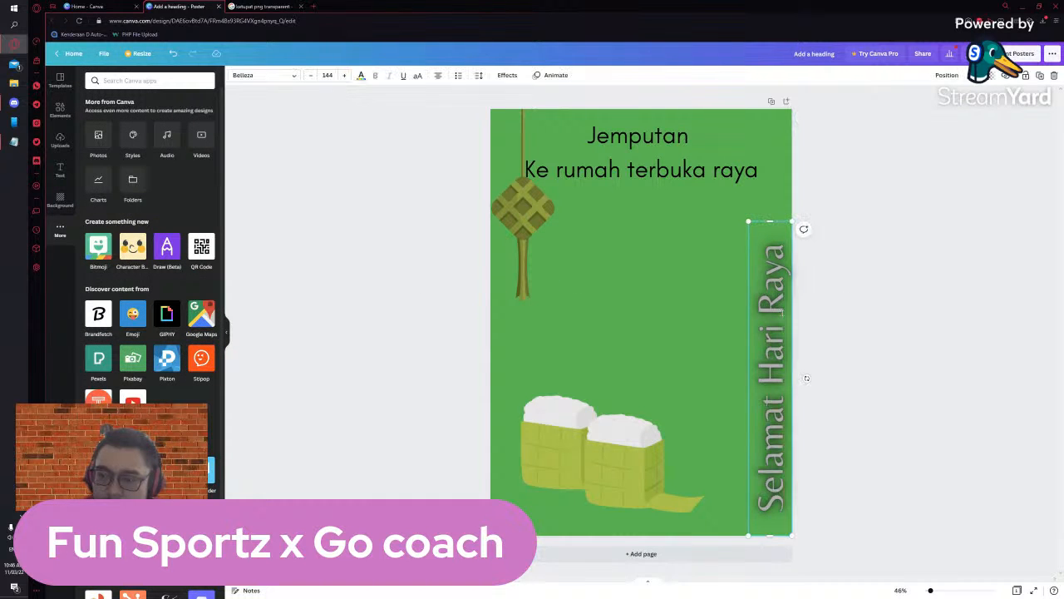
click(781, 316)
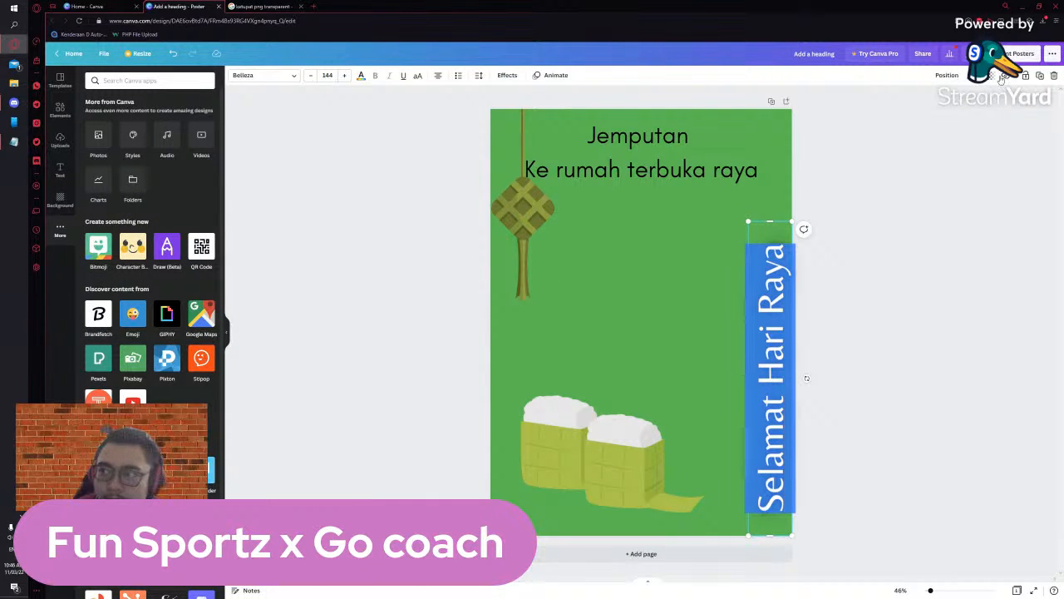
click(507, 75)
click(199, 239)
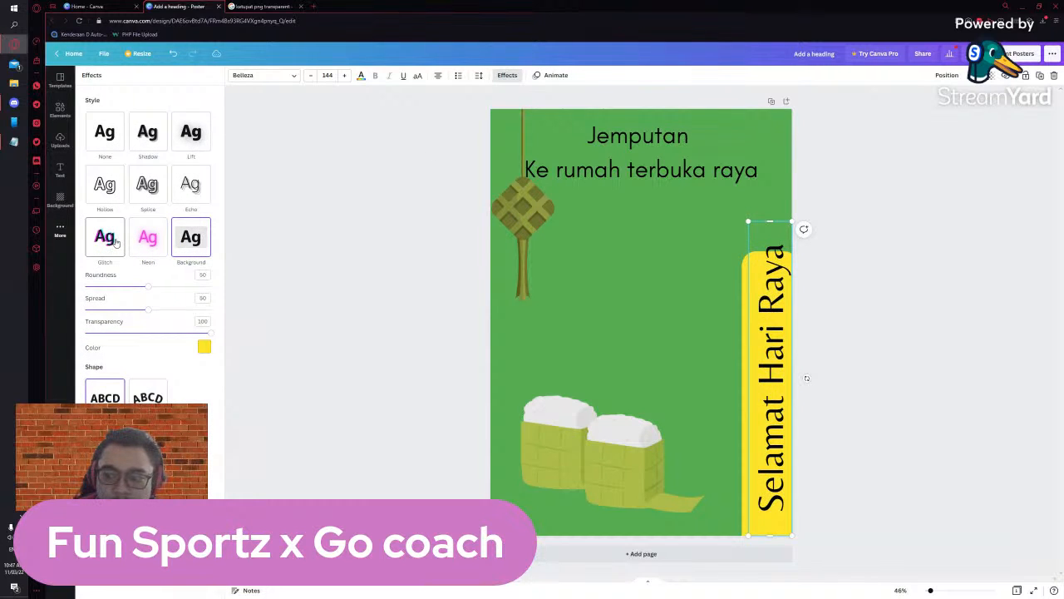
click(116, 242)
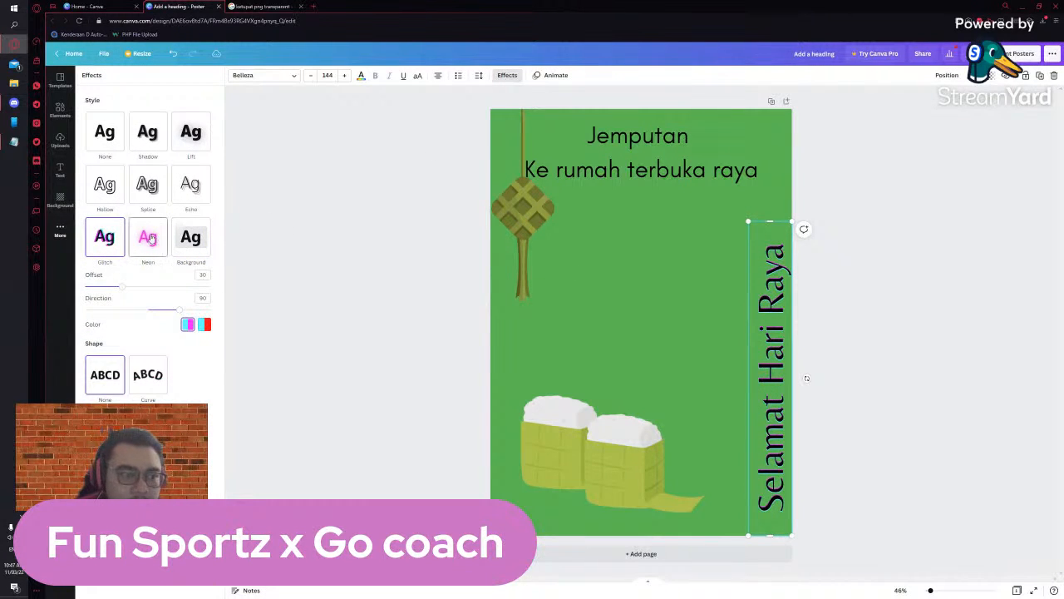
click(197, 181)
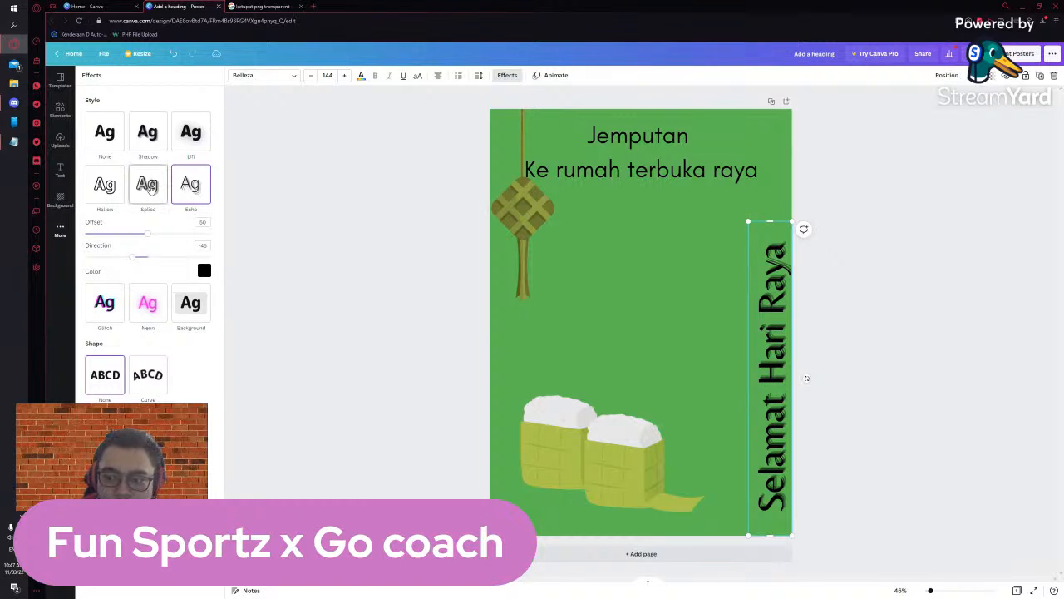
click(150, 189)
click(112, 190)
click(193, 261)
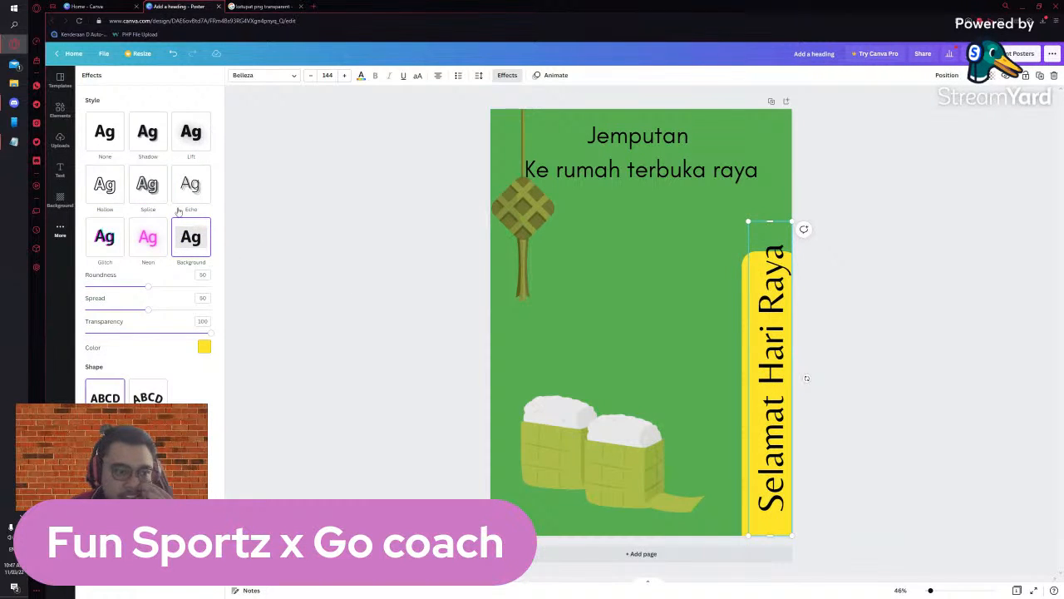
click(106, 137)
Step: Put a yellow Background box behind the Jemputan heading and select its 'Ke rumah terbuka raya' line
click(634, 138)
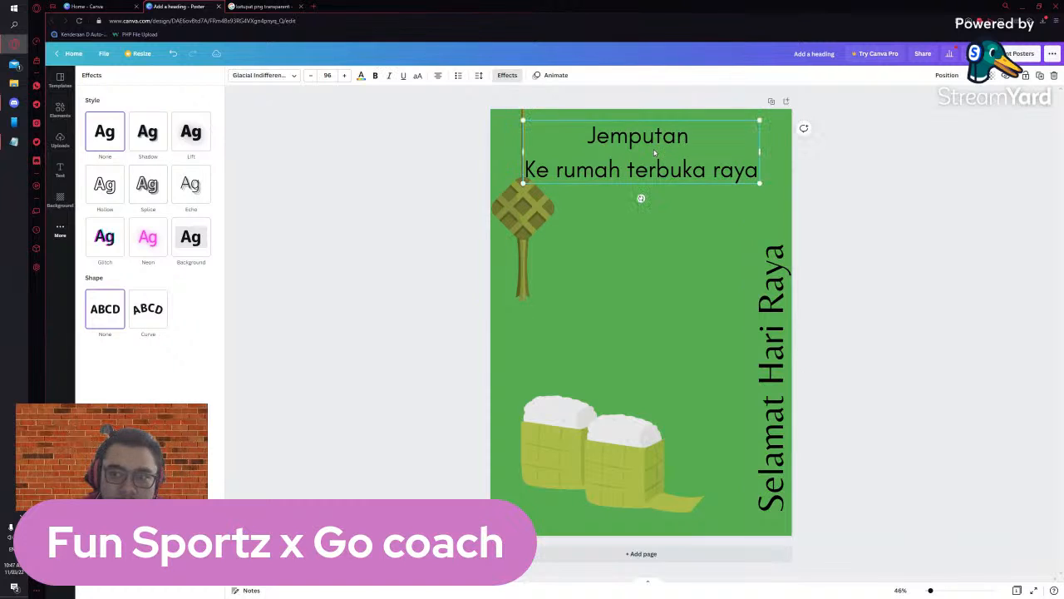
triple_click(634, 138)
click(190, 242)
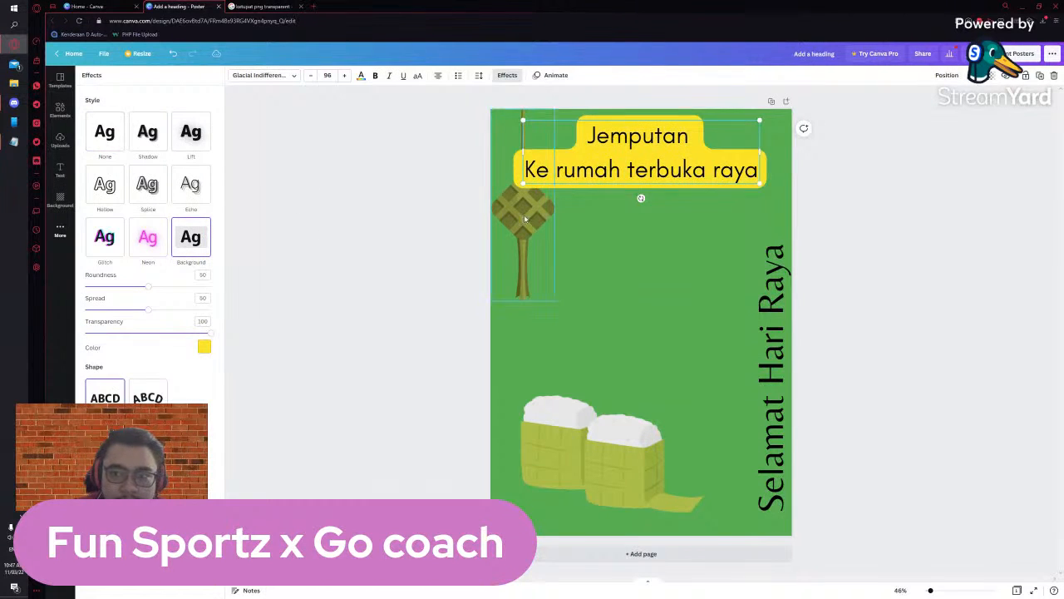
click(437, 208)
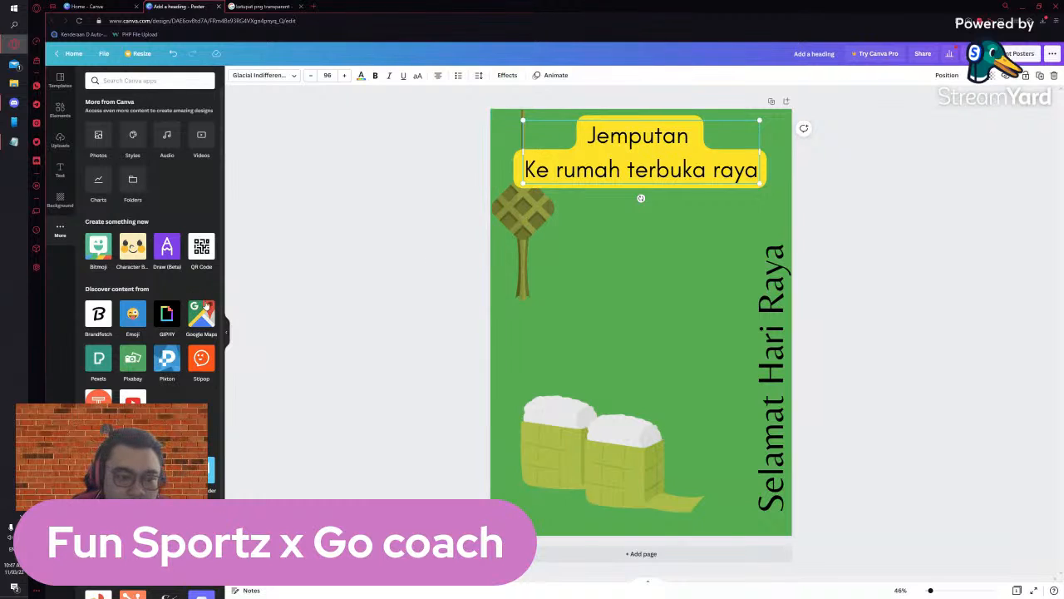
triple_click(587, 172)
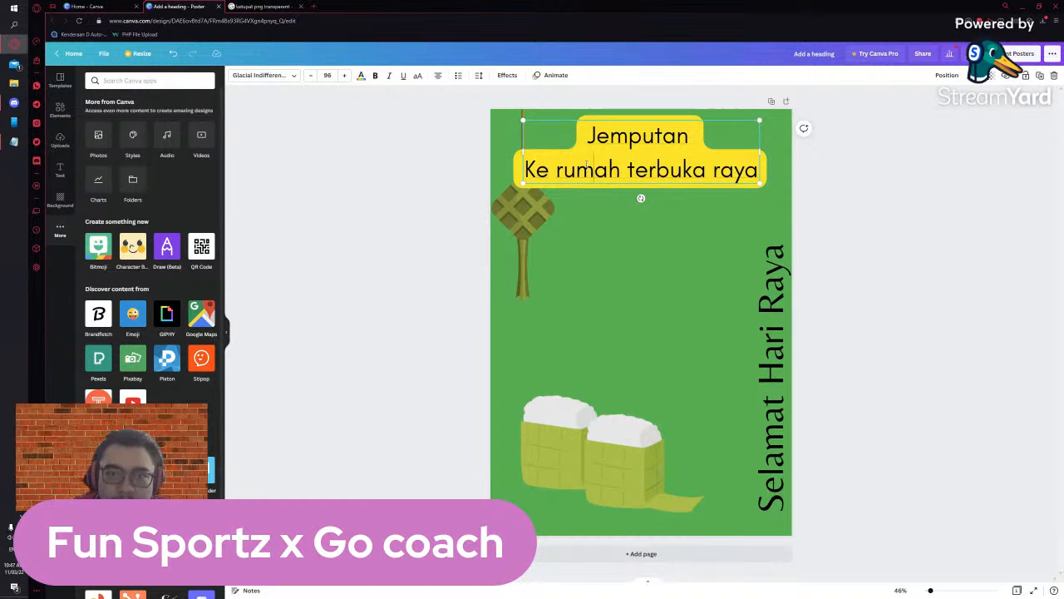
click(273, 77)
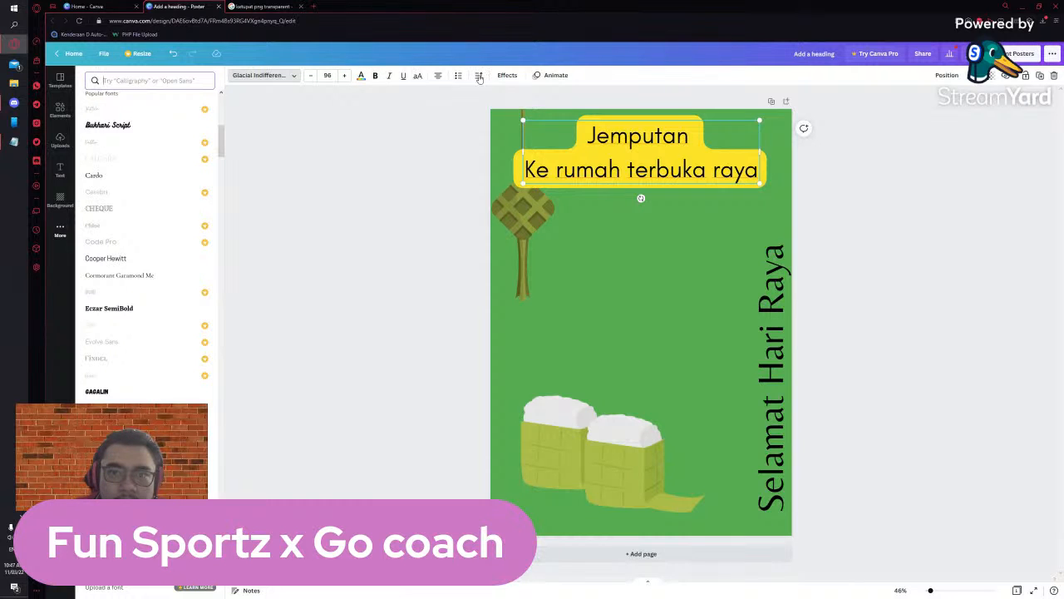
Step: Try black, white, grey, green and olive background box colours on the heading
click(506, 75)
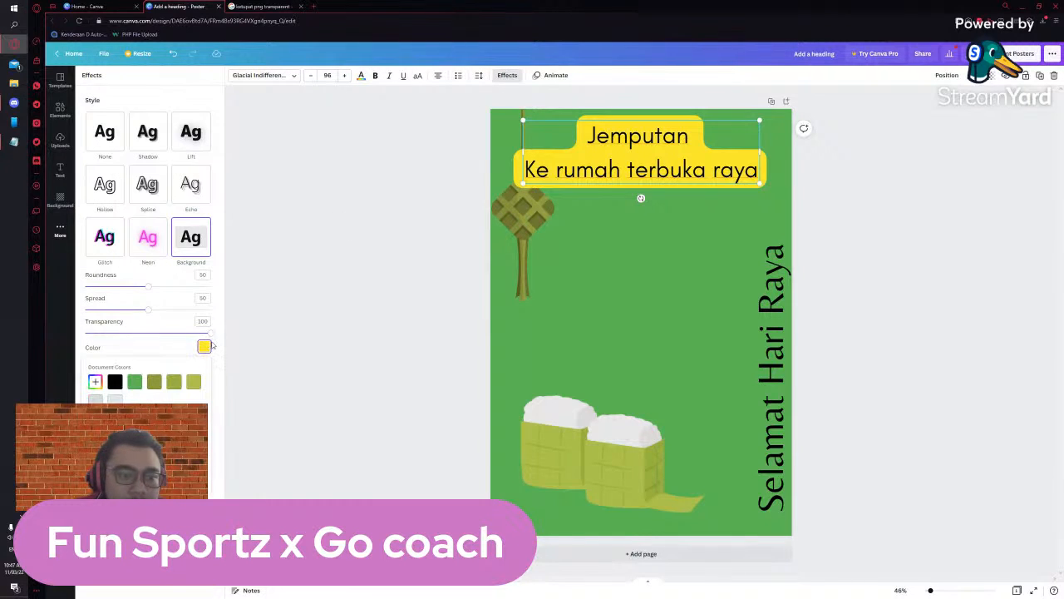
click(115, 381)
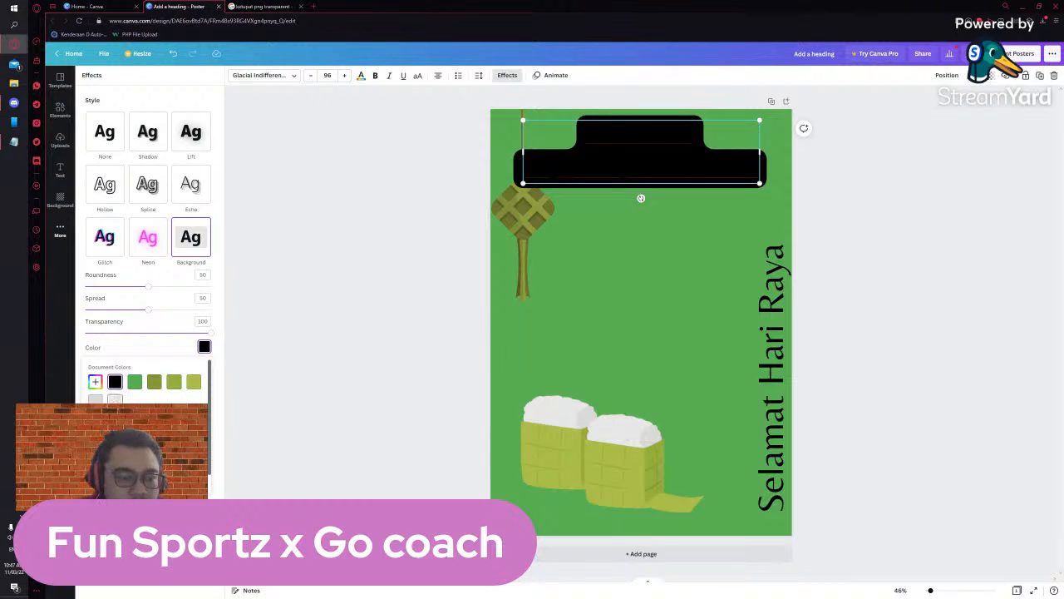
click(115, 400)
click(96, 400)
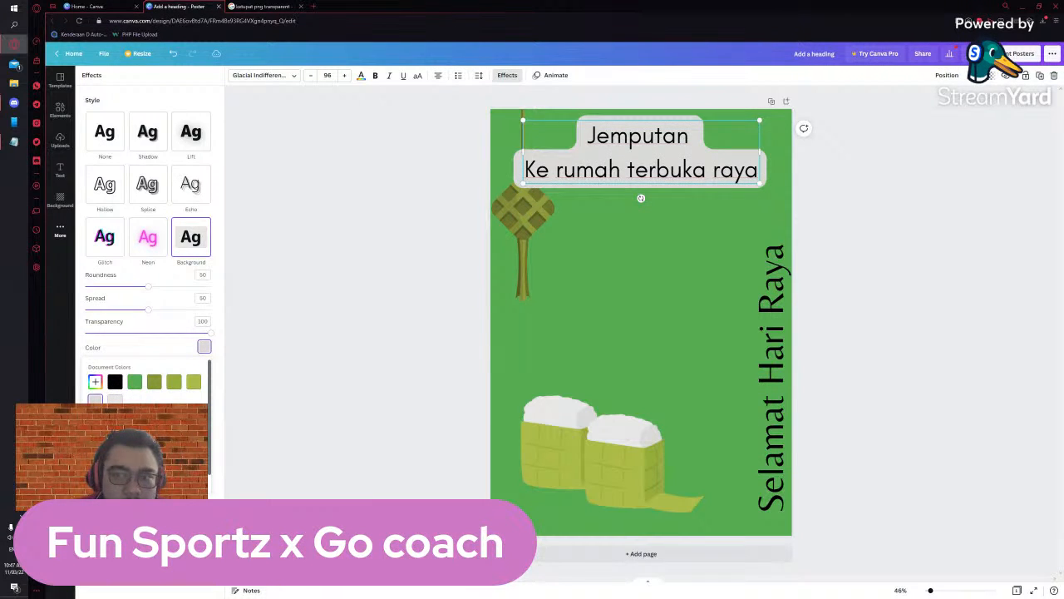
click(96, 381)
click(134, 382)
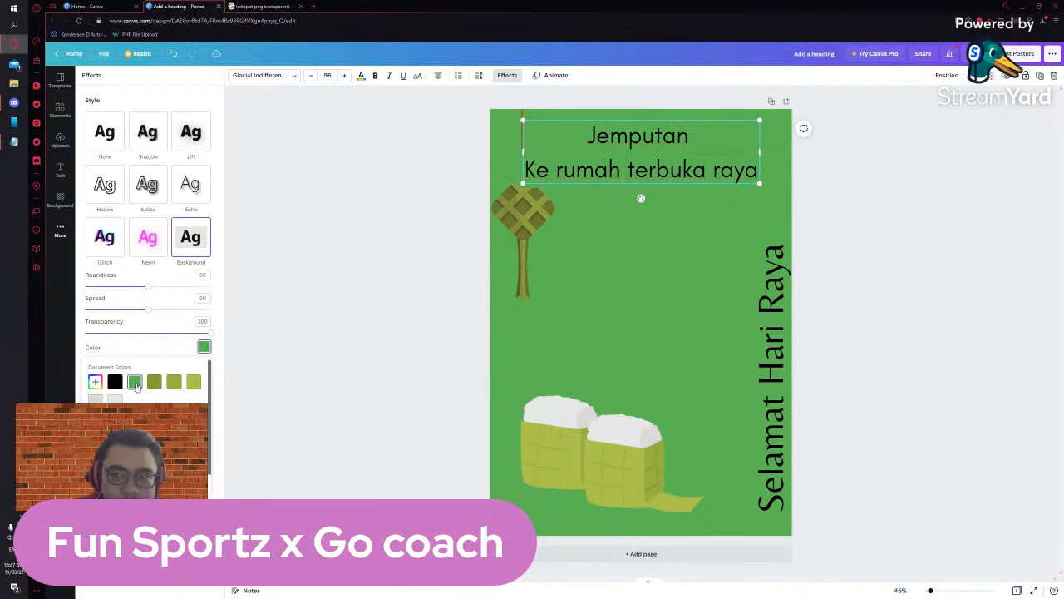
click(153, 382)
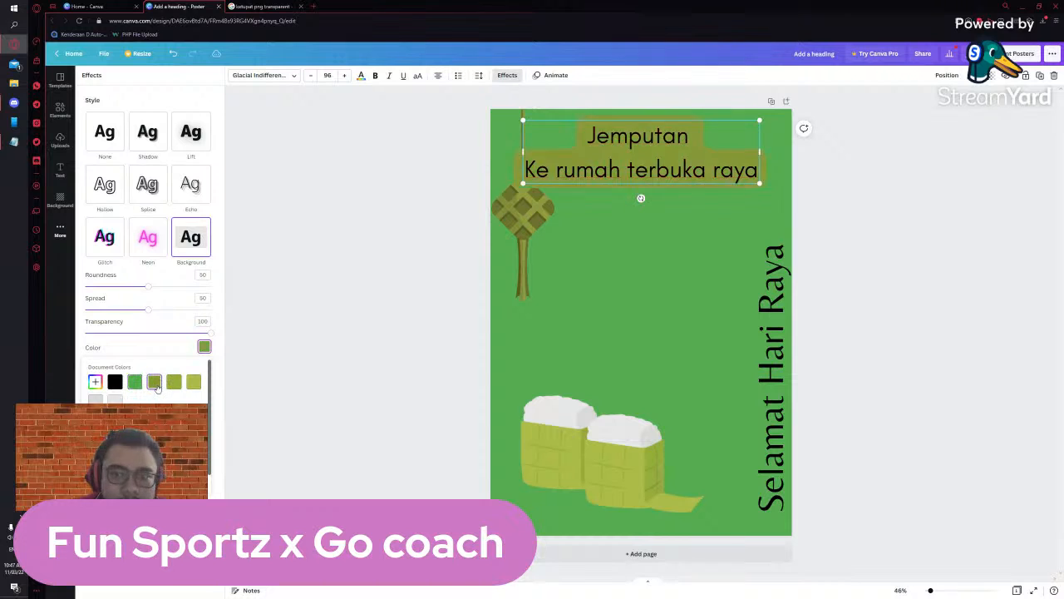
click(115, 382)
click(115, 400)
Step: Try cyan and blue shades, then settle on light green background boxes and preview the poster
scroll(115, 391, down, 1)
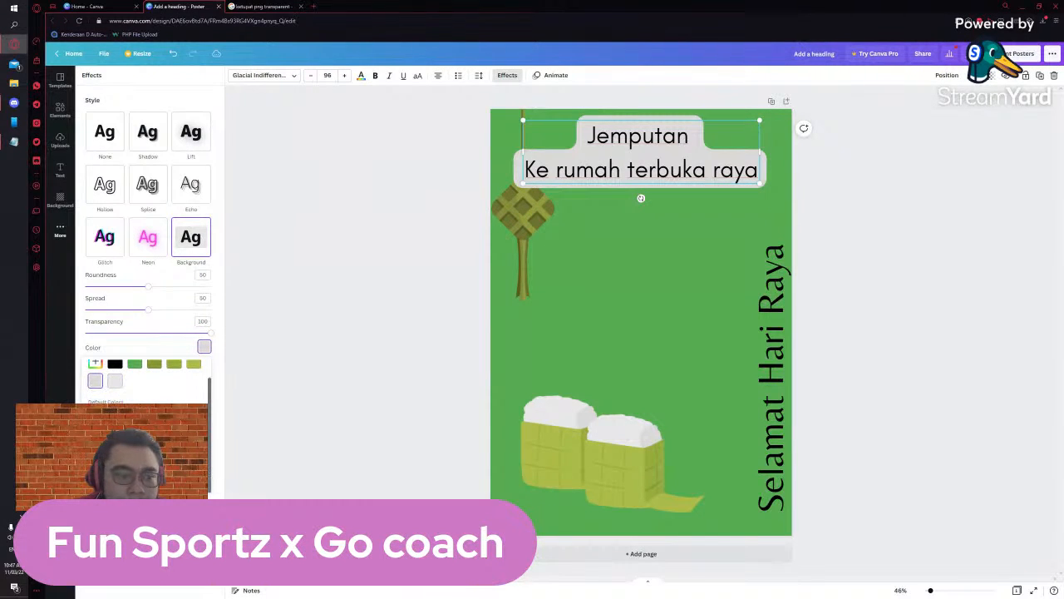
click(135, 457)
click(154, 457)
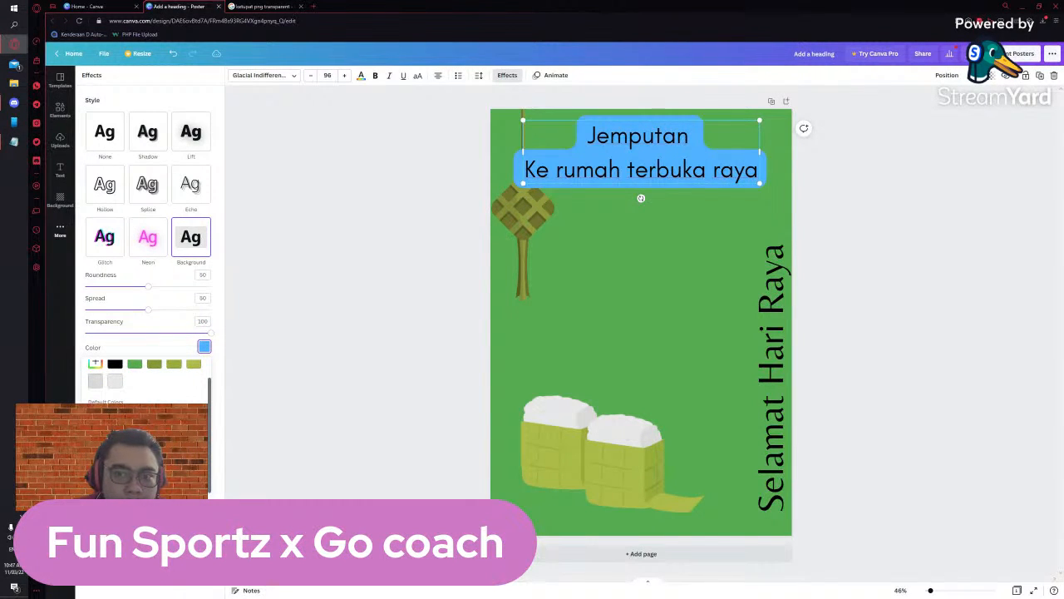
click(173, 458)
click(194, 457)
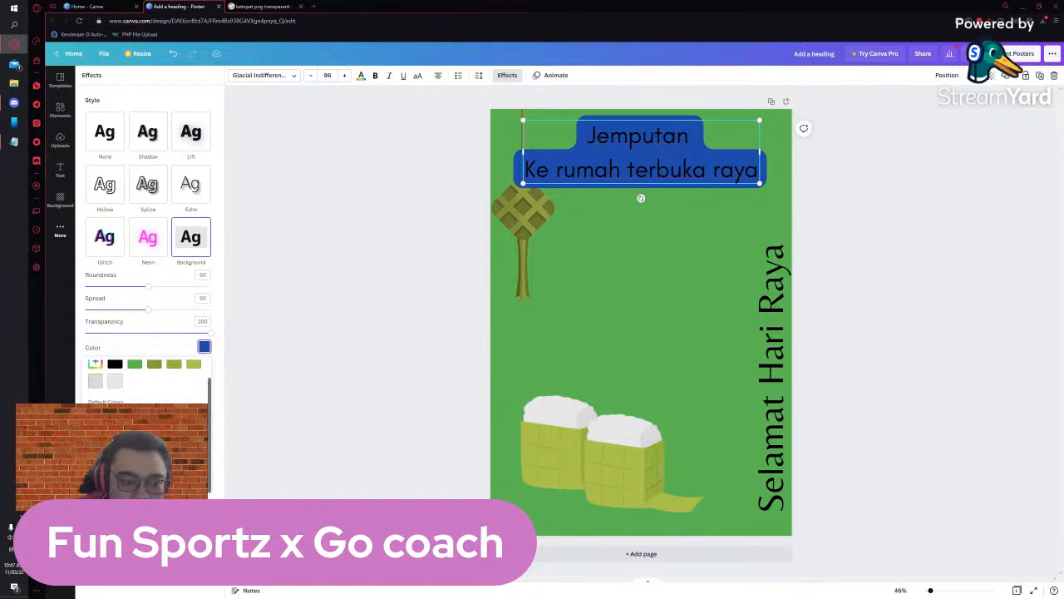
click(193, 363)
click(115, 477)
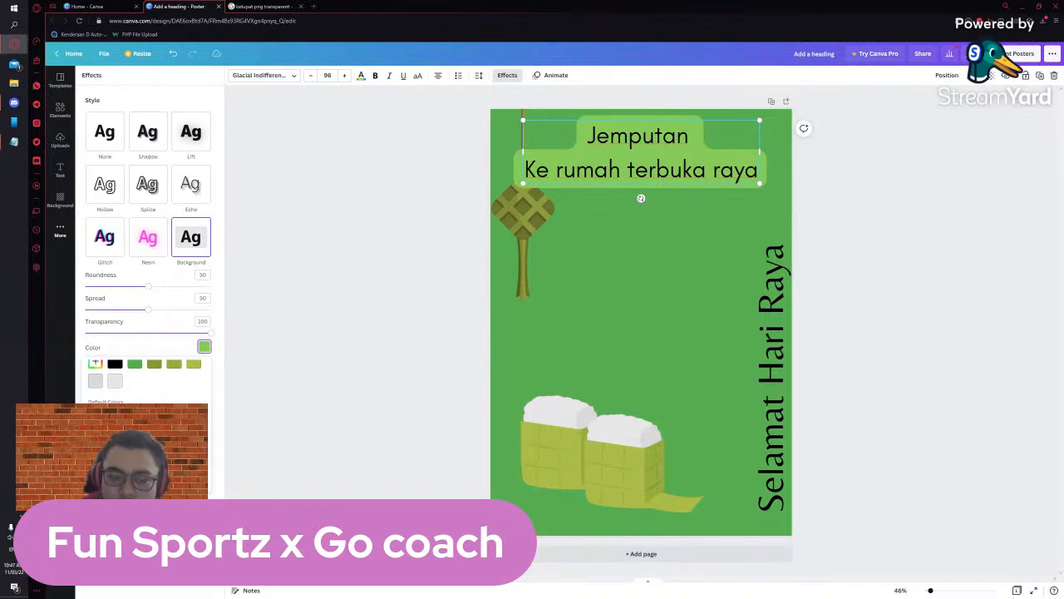
click(468, 222)
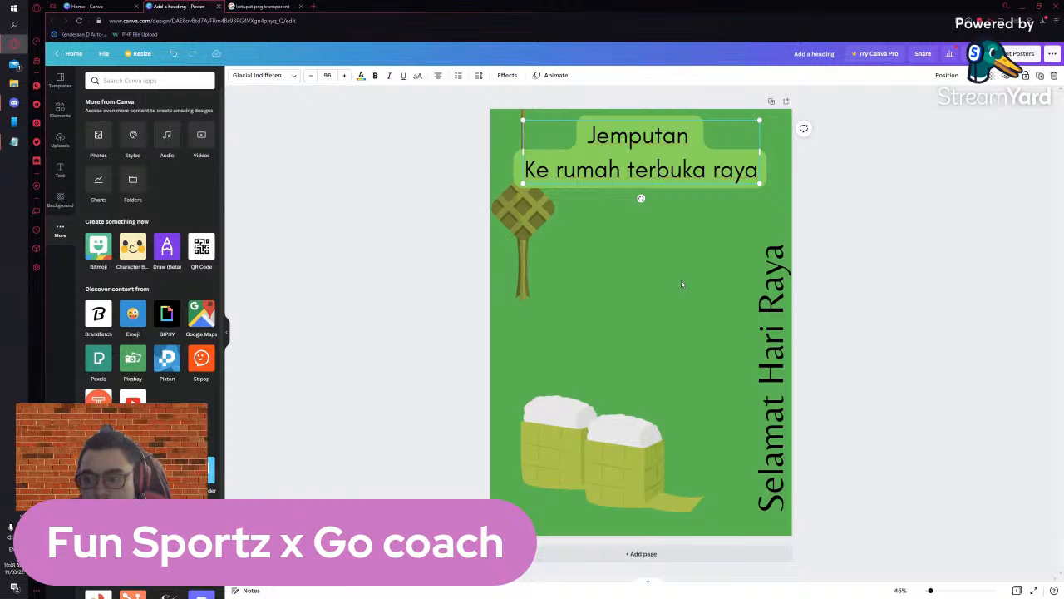
click(689, 188)
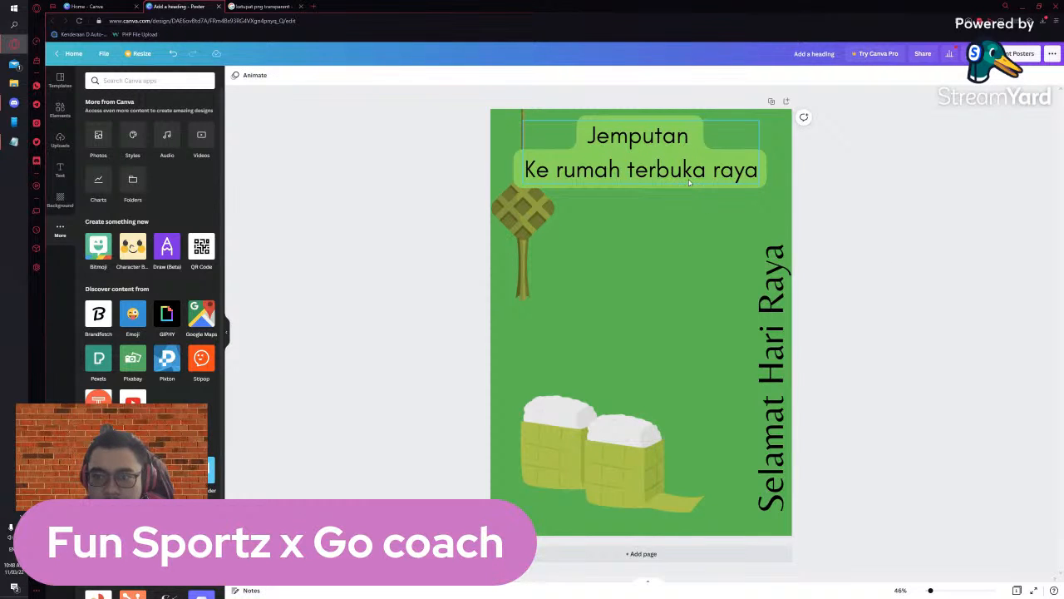
Step: Try Neon and then Glitch on the heading, undoing an accidental nudge while previewing
click(688, 182)
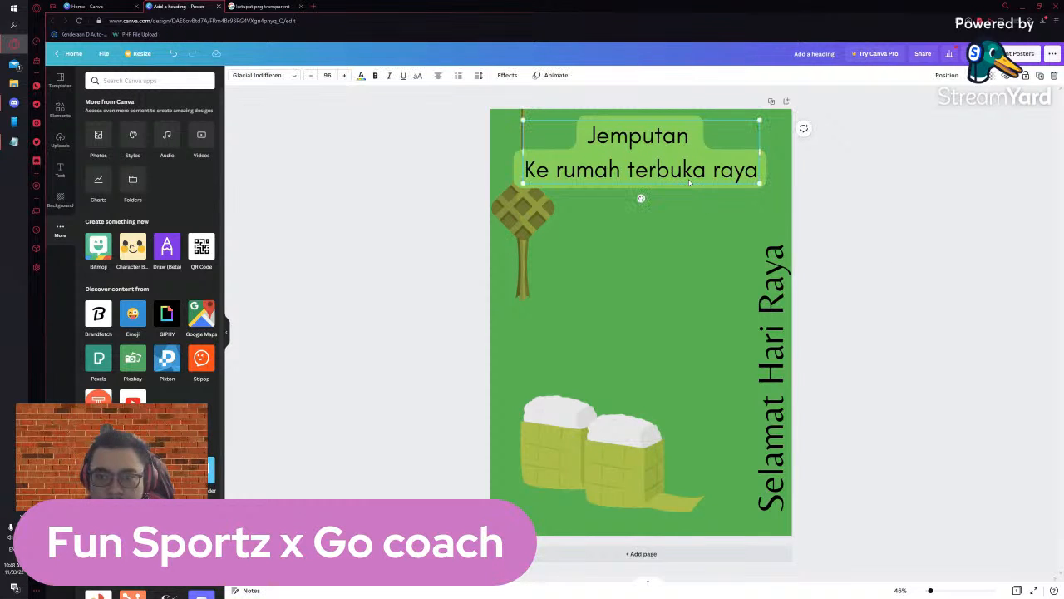
click(506, 76)
click(156, 252)
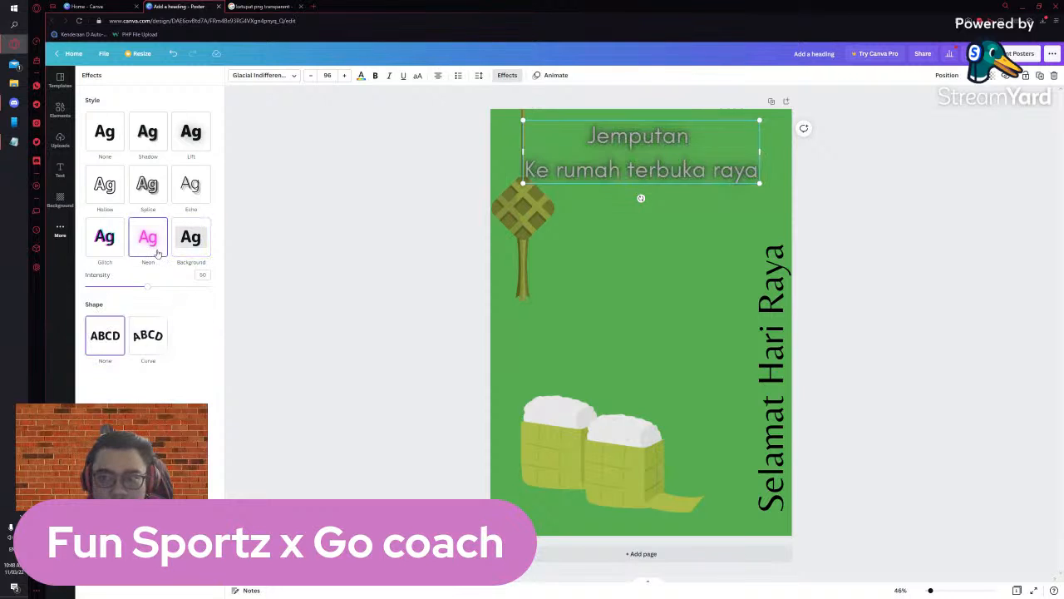
click(104, 240)
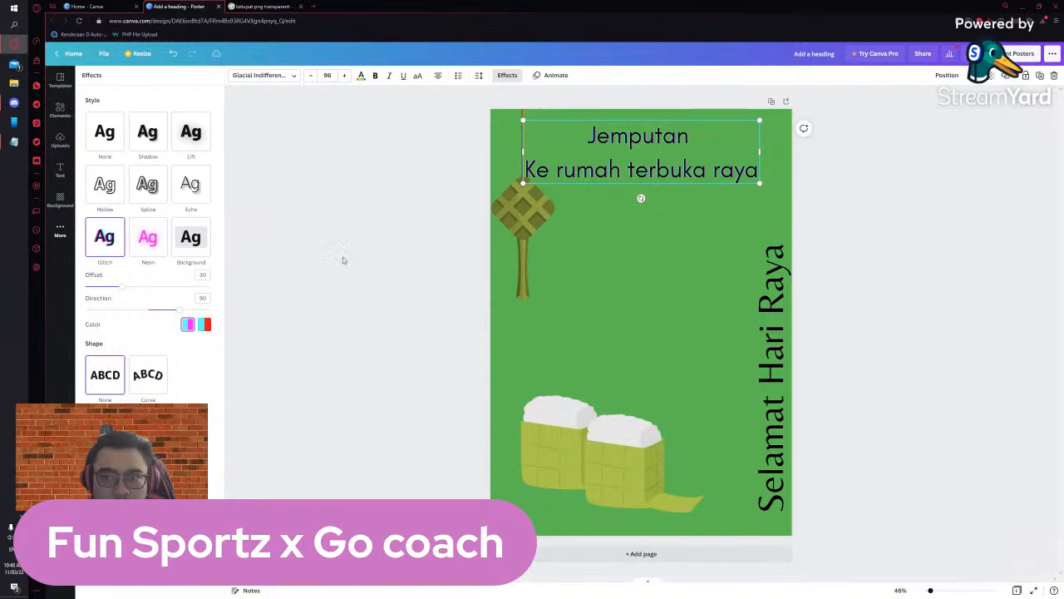
click(425, 261)
click(428, 260)
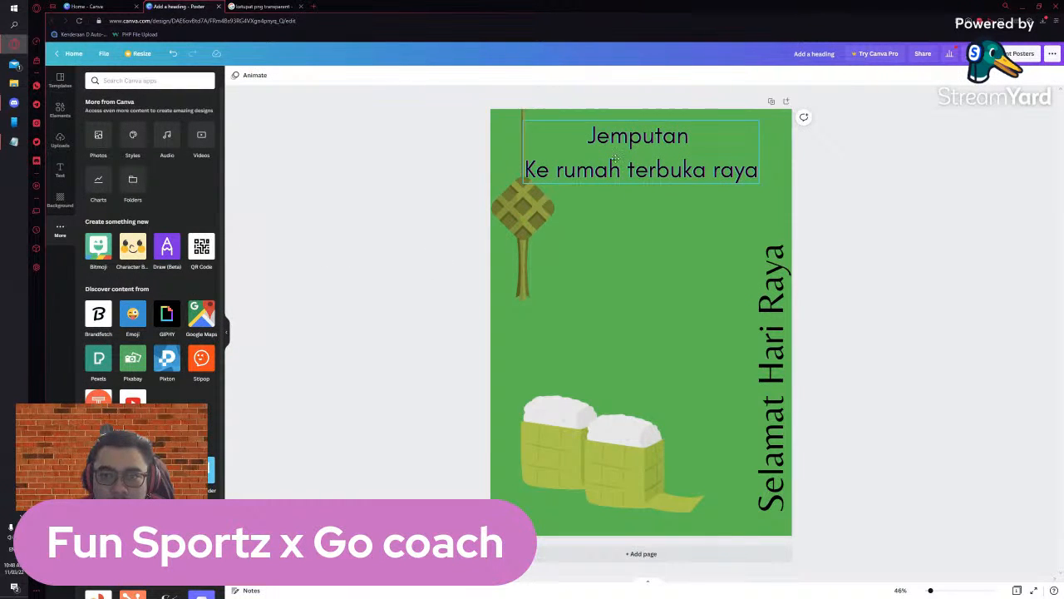
drag(616, 158, 598, 156)
key(ctrl+z)
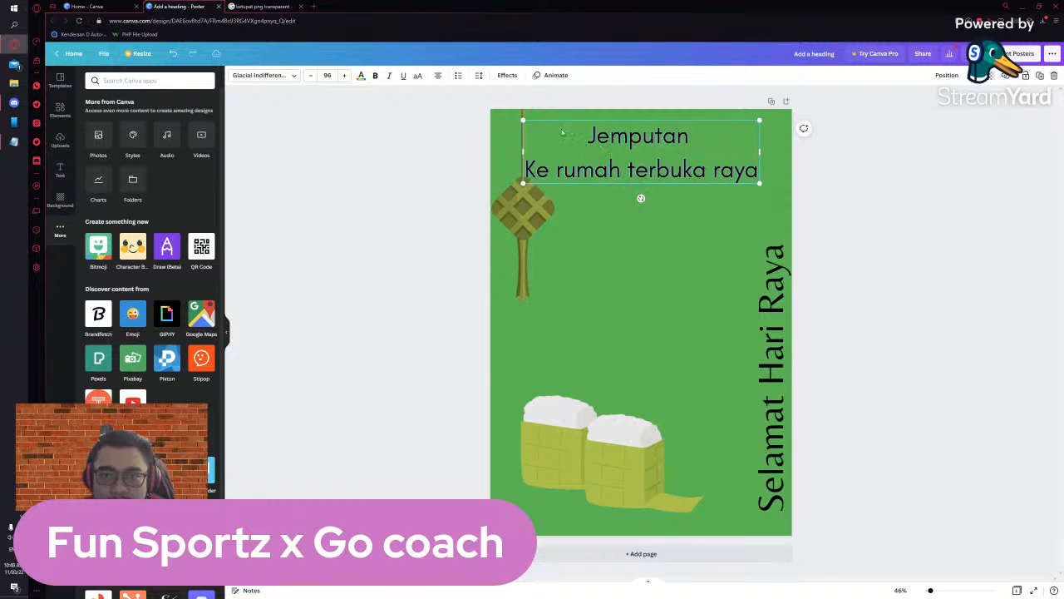
Step: Compare the Echo, Splice, Hollow and Neon effects before returning to Glitch
click(506, 75)
click(181, 183)
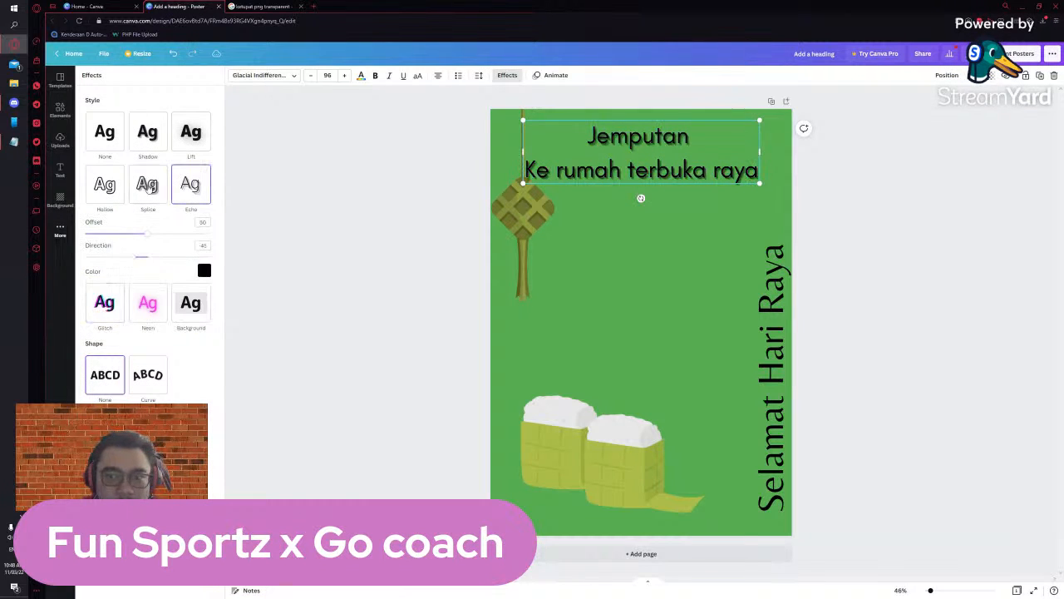
click(147, 183)
click(106, 187)
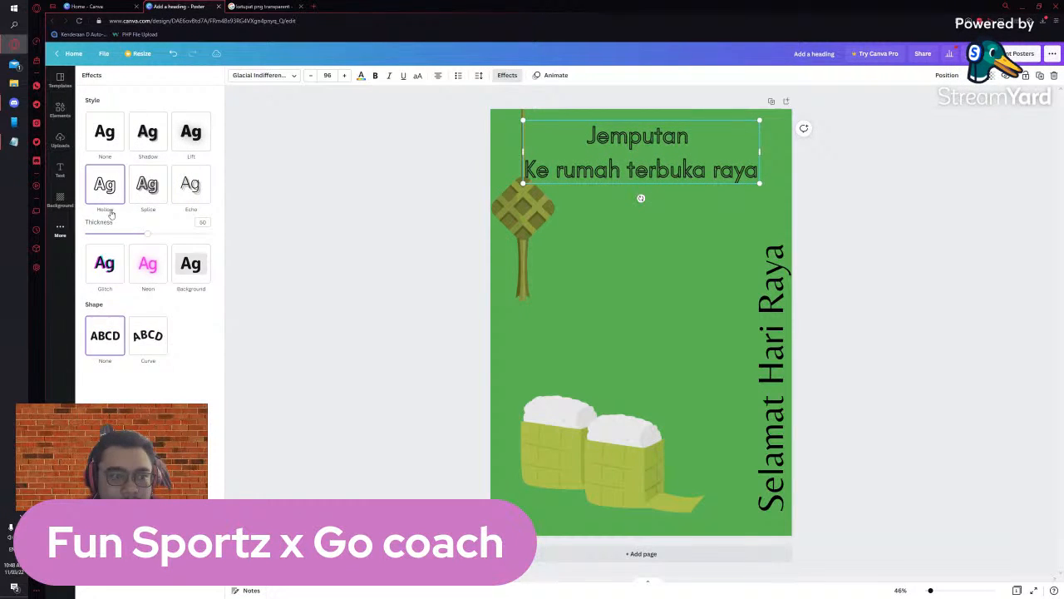
click(108, 264)
click(148, 238)
click(105, 237)
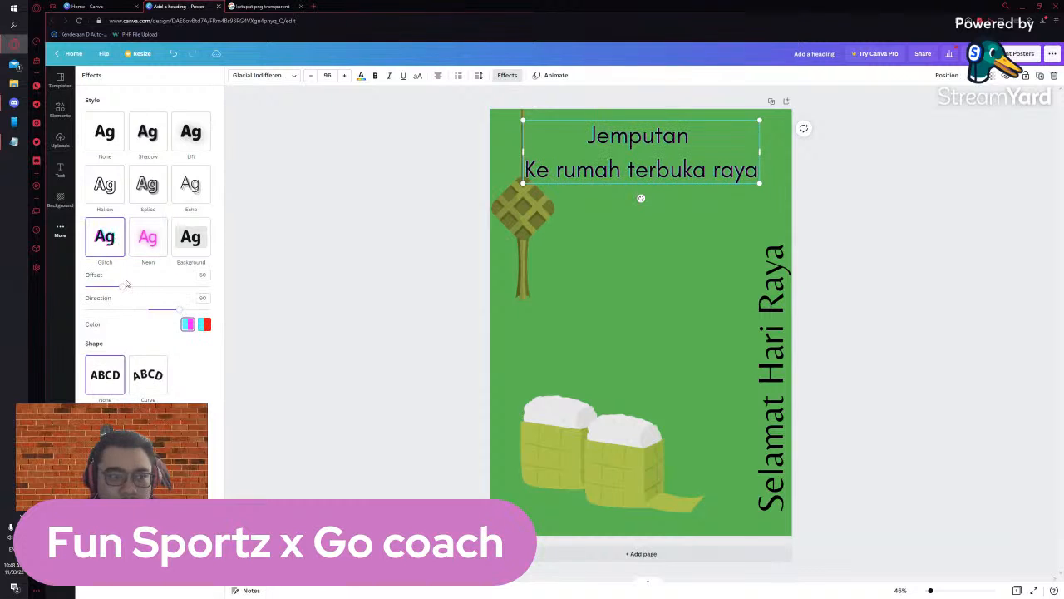
Step: Adjust the Glitch sliders to offset 57 and direction 114
mouse_move(124, 286)
mouse_down()
mouse_move(209, 285)
mouse_move(91, 291)
mouse_move(208, 292)
mouse_move(127, 306)
mouse_up()
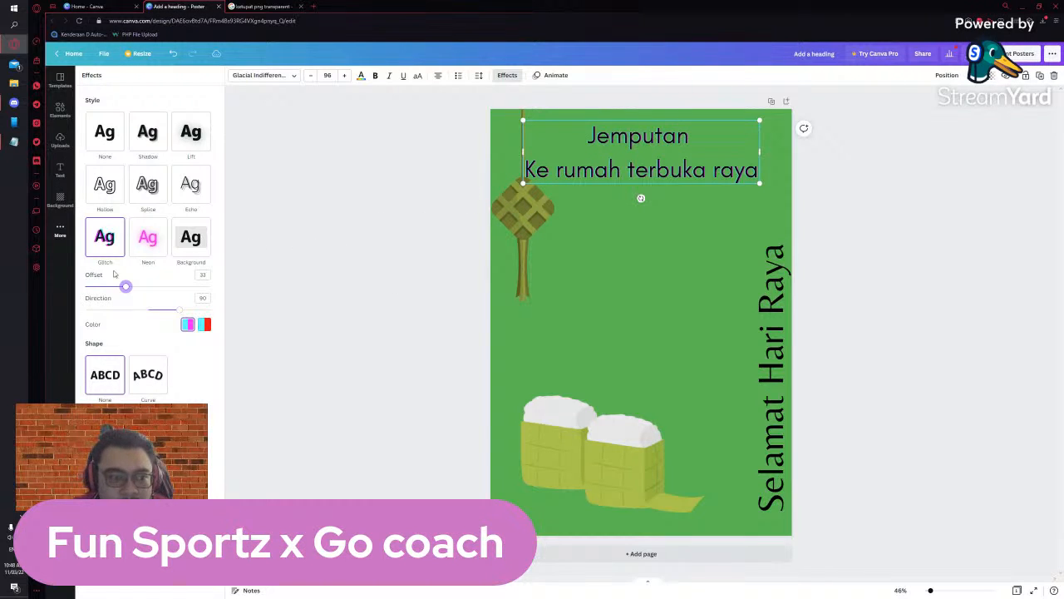
mouse_move(124, 291)
mouse_down()
mouse_move(84, 288)
mouse_move(211, 285)
mouse_move(138, 286)
mouse_up()
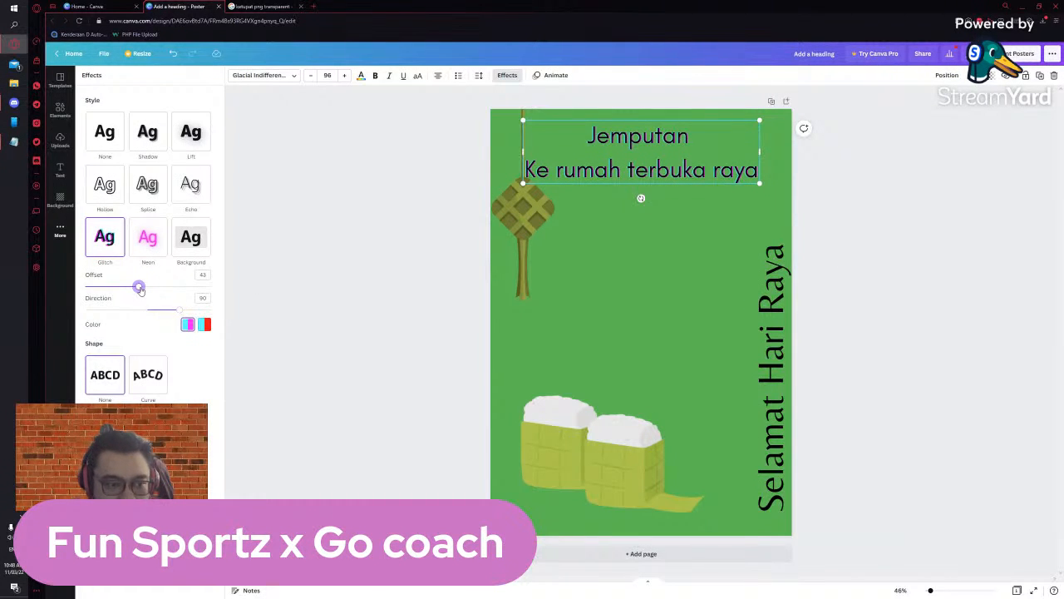
drag(139, 286, 212, 286)
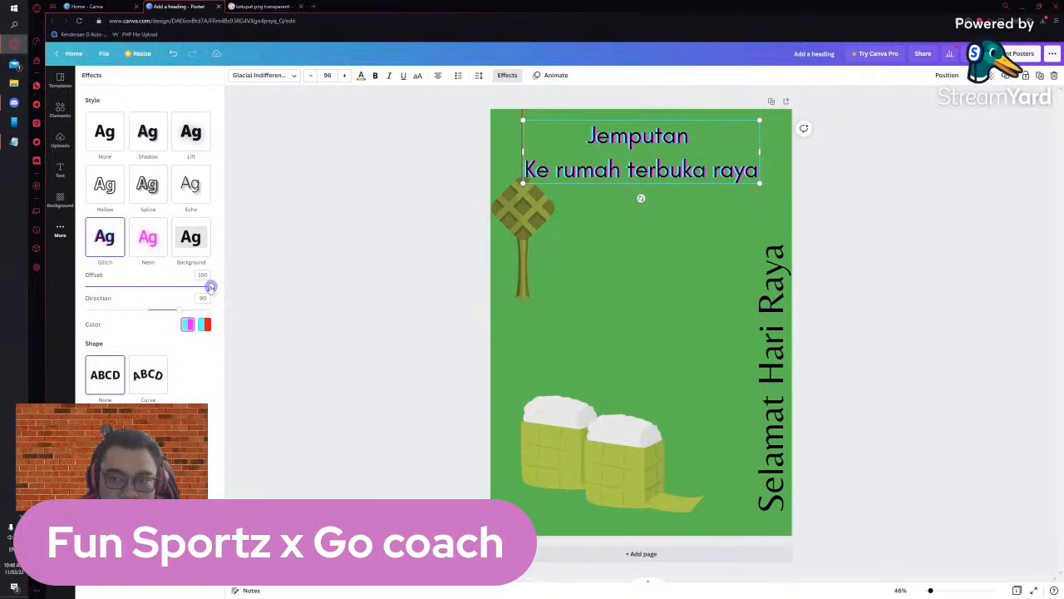
drag(211, 287, 189, 324)
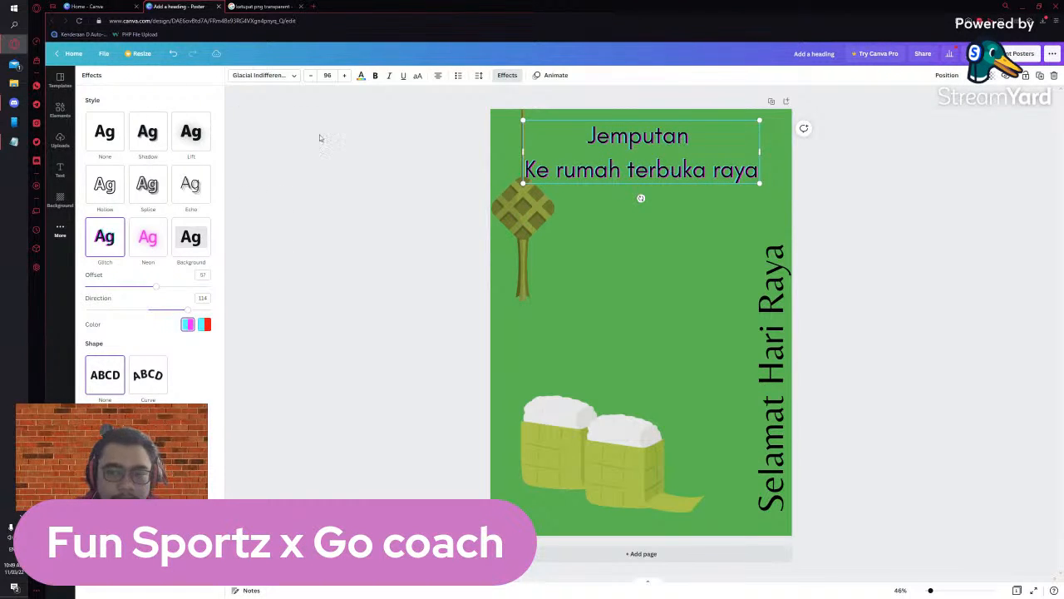
click(319, 140)
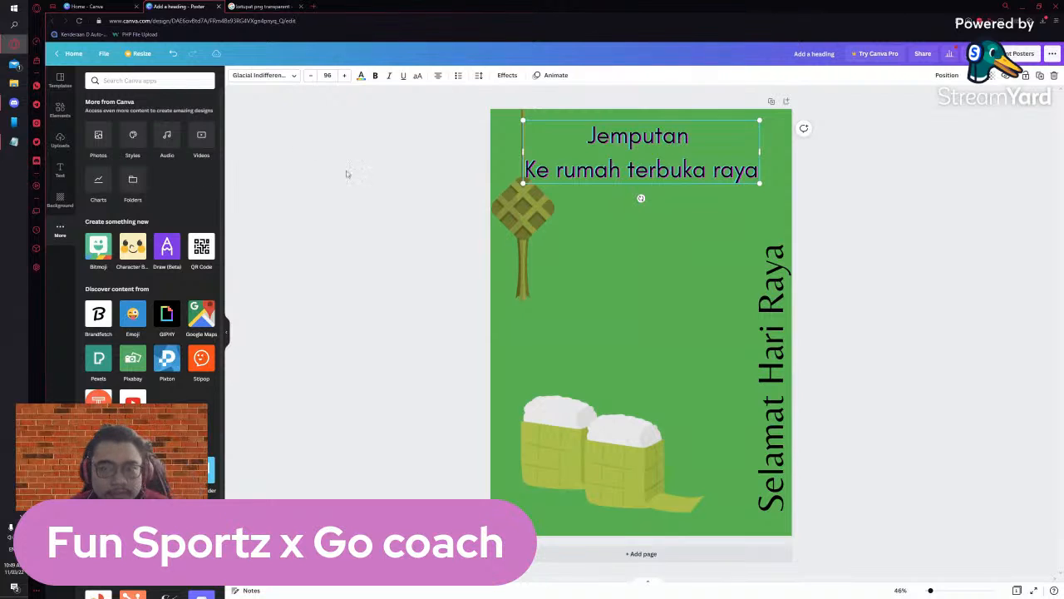
Step: Nudge the heading slightly right and keep the ketupat image near its original spot
click(413, 178)
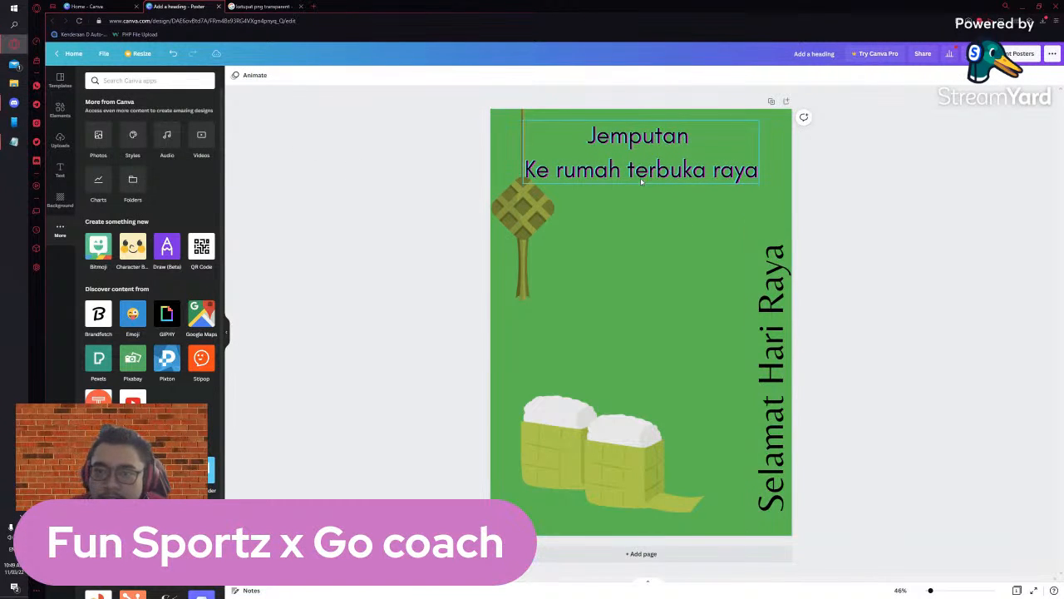
drag(641, 177, 644, 174)
drag(712, 170, 709, 170)
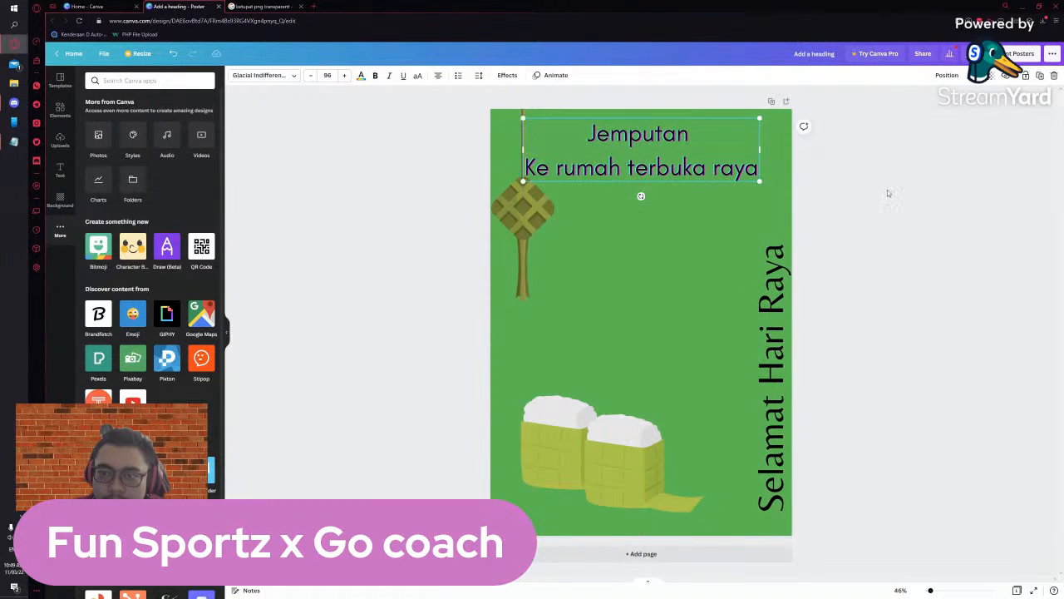
click(534, 205)
mouse_move(534, 205)
mouse_down()
mouse_move(779, 207)
mouse_move(533, 205)
mouse_up()
click(858, 204)
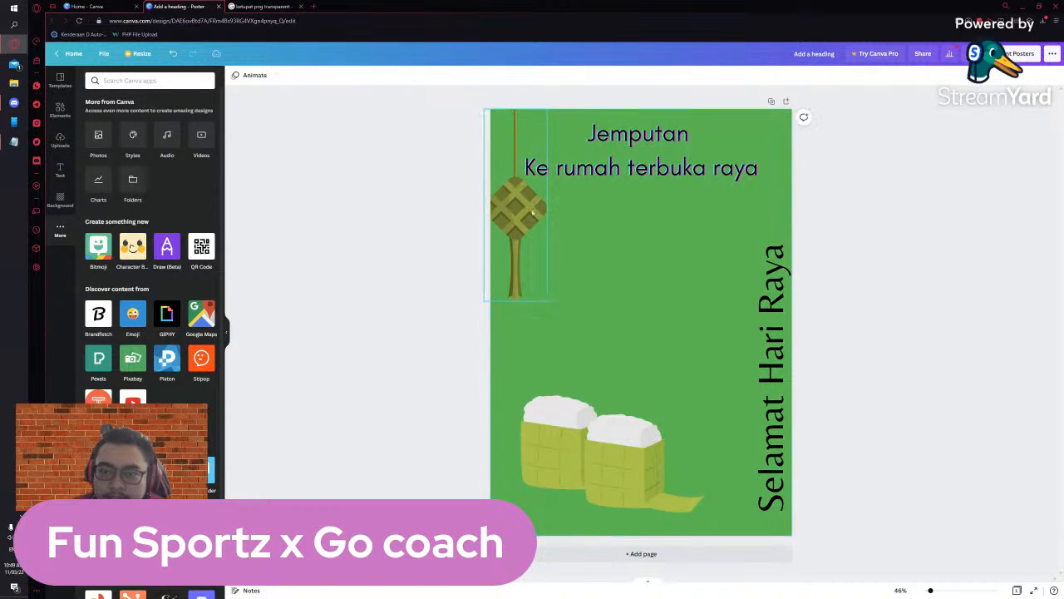
Step: Drag out a duplicate of the Jemputan heading
click(630, 170)
click(772, 308)
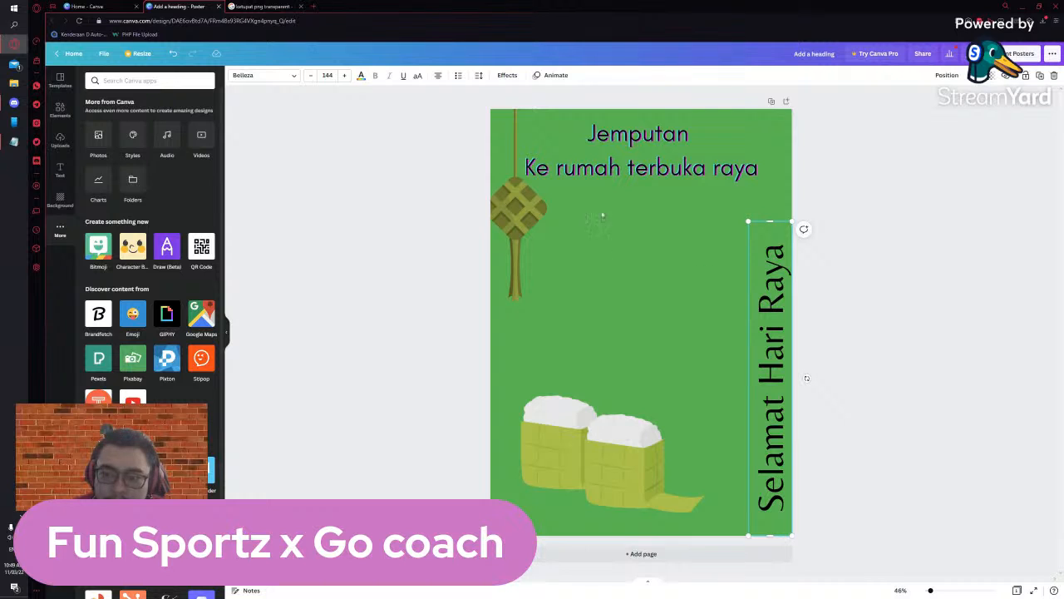
click(617, 178)
click(753, 271)
click(654, 179)
drag(653, 180, 616, 304)
click(649, 158)
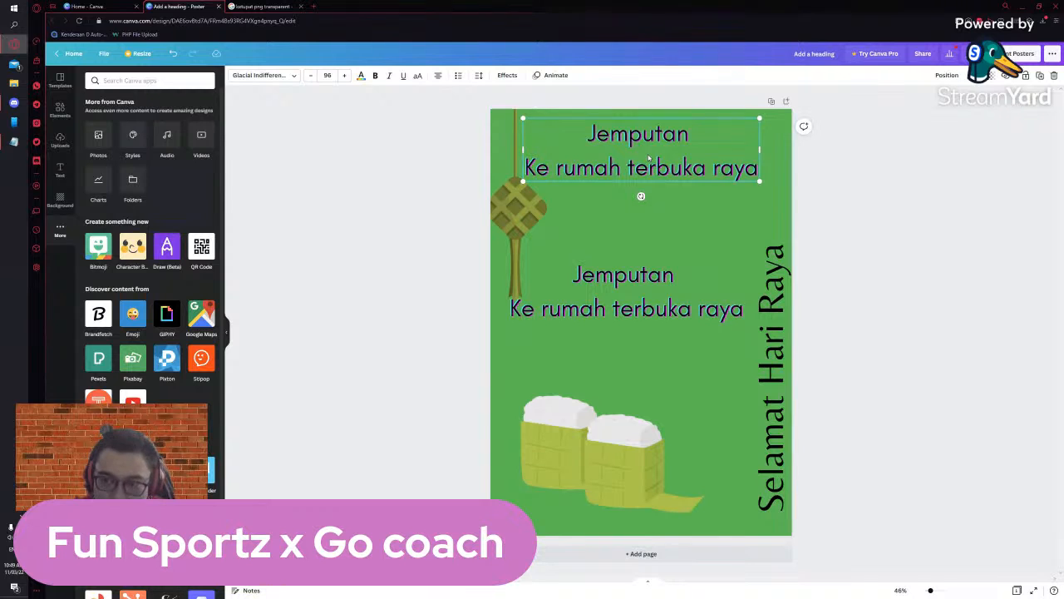
Step: Move the heading copy to mid-poster above the ketupat and select all its text
click(652, 266)
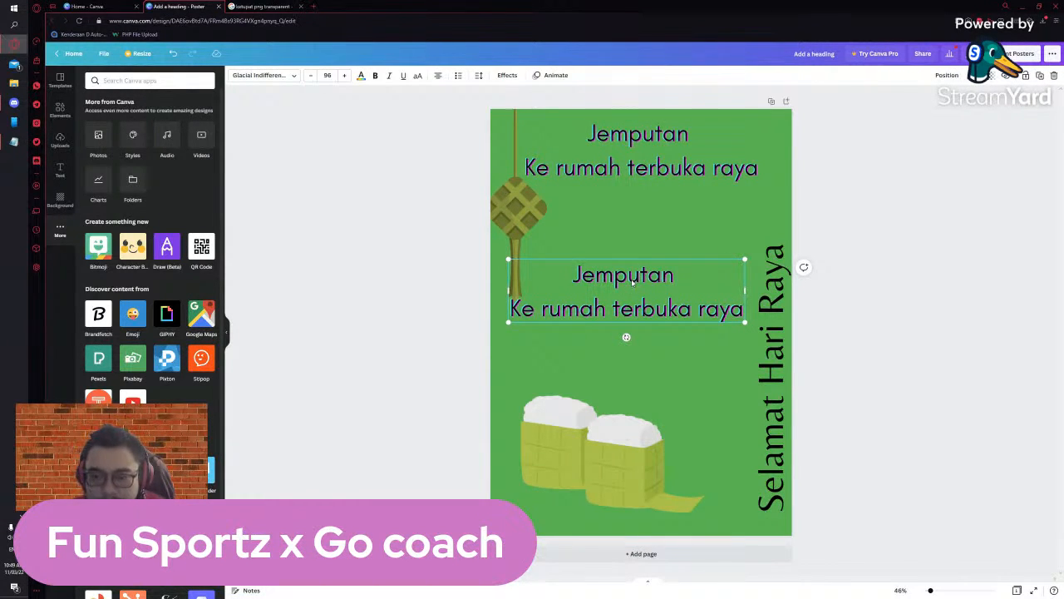
key(Delete)
key(ctrl+z)
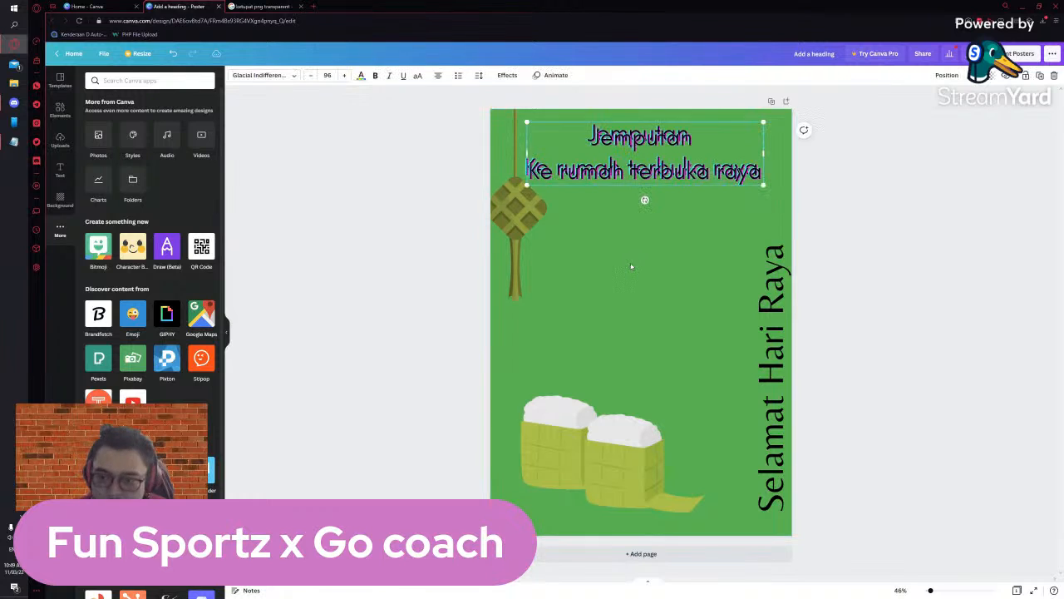
drag(642, 173, 637, 341)
triple_click(644, 323)
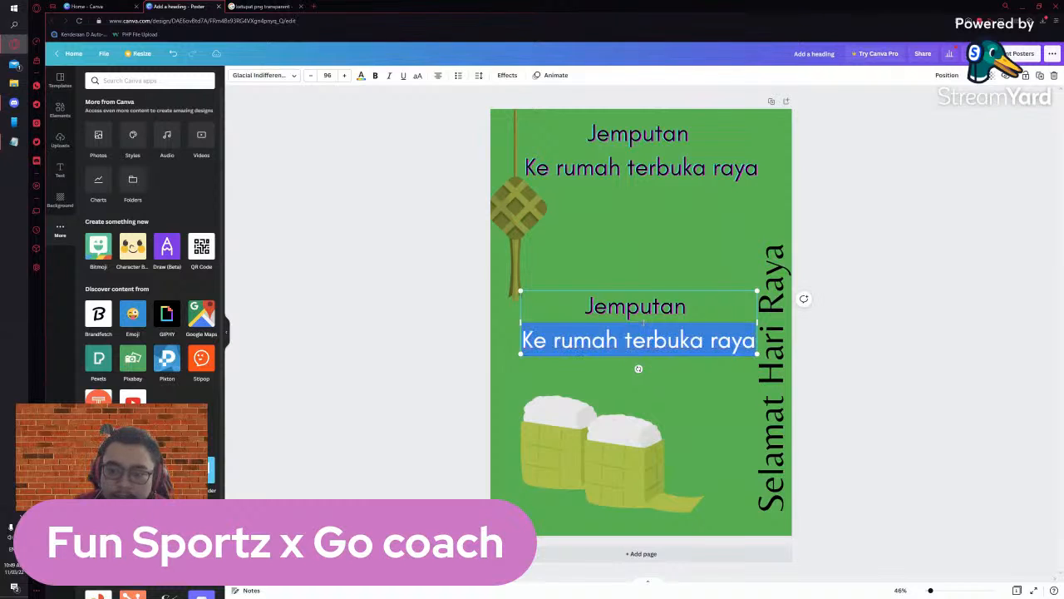
key(ctrl+a)
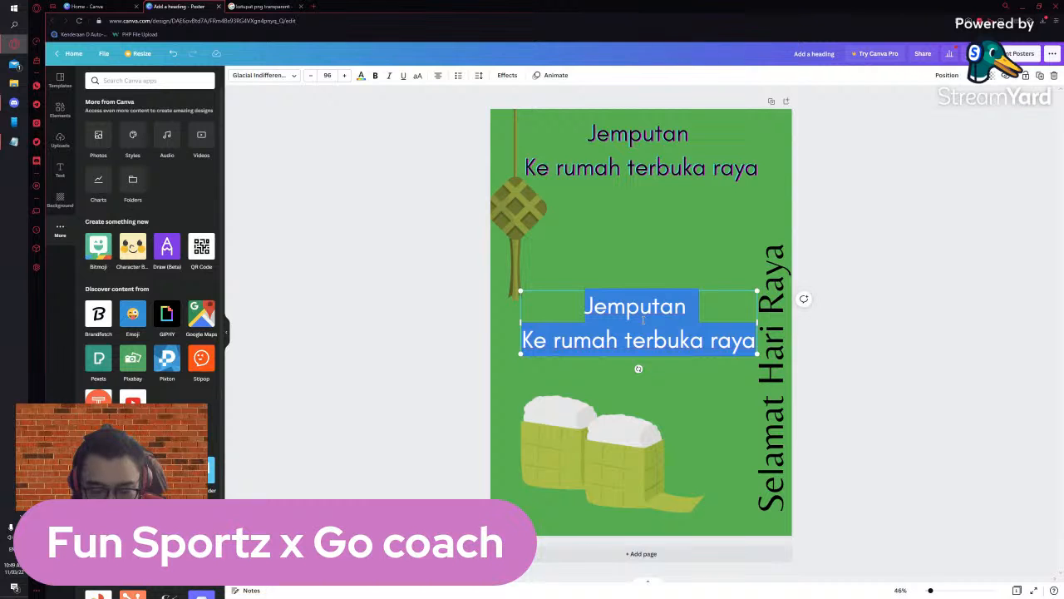
Step: Open Google Maps in a new tab and zoom into the Sentul area
click(309, 6)
text(ma)
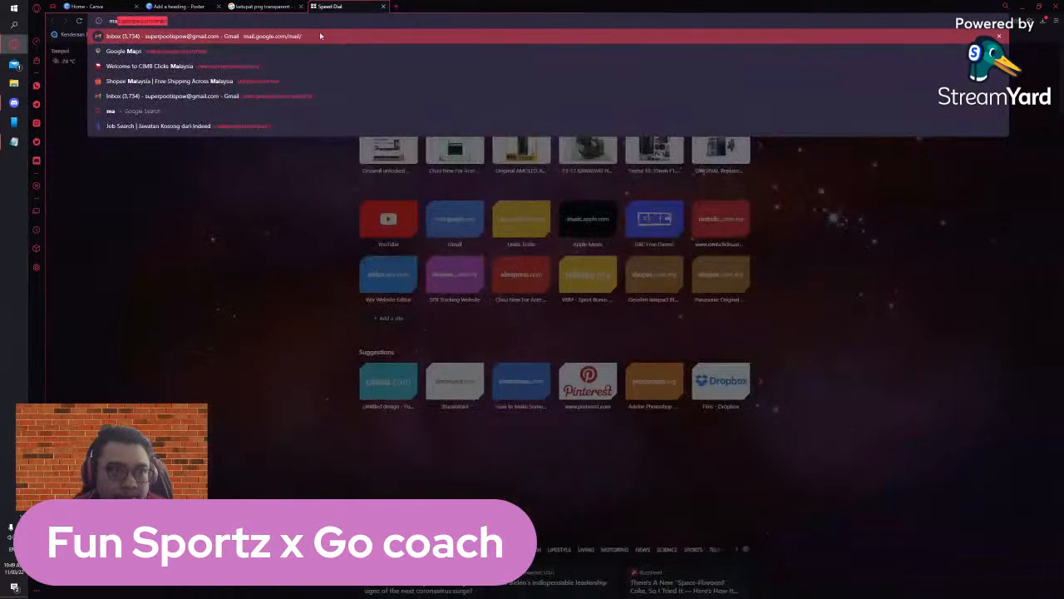
key(Return)
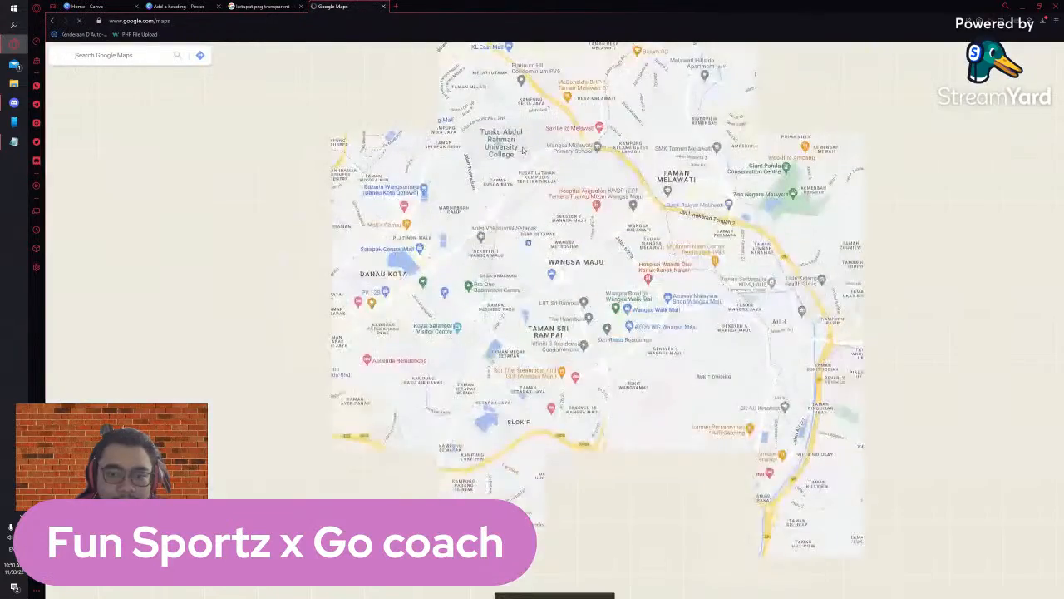
drag(214, 397, 475, 268)
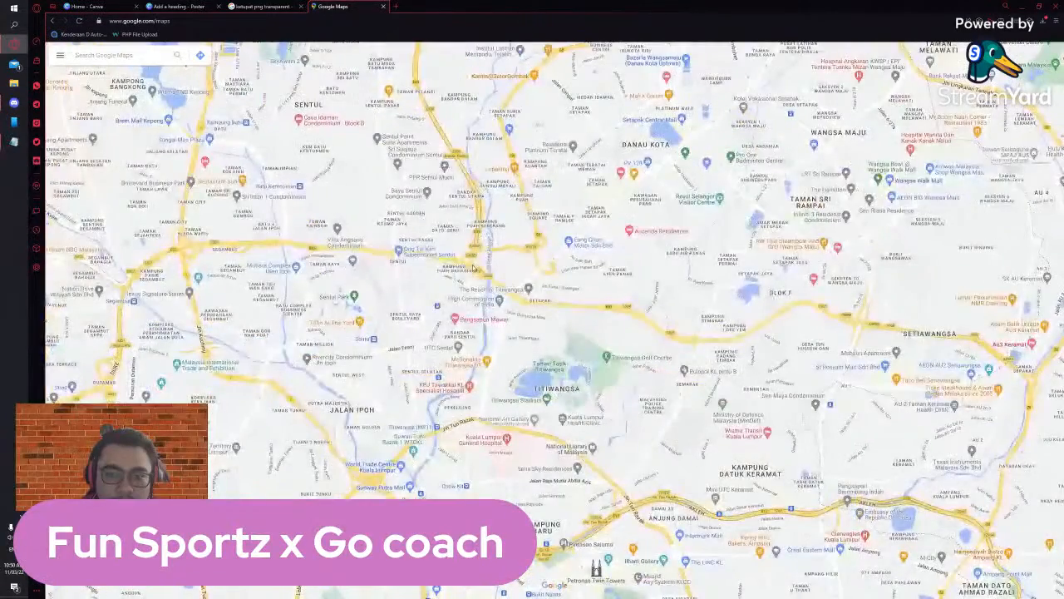
scroll(475, 268, up, 3)
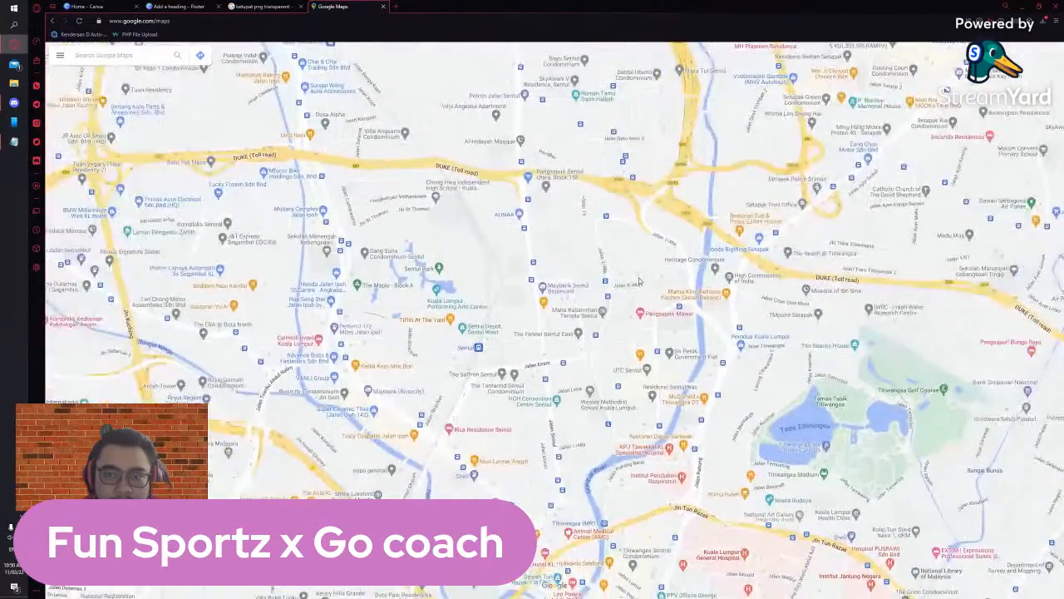
scroll(585, 293, up, 3)
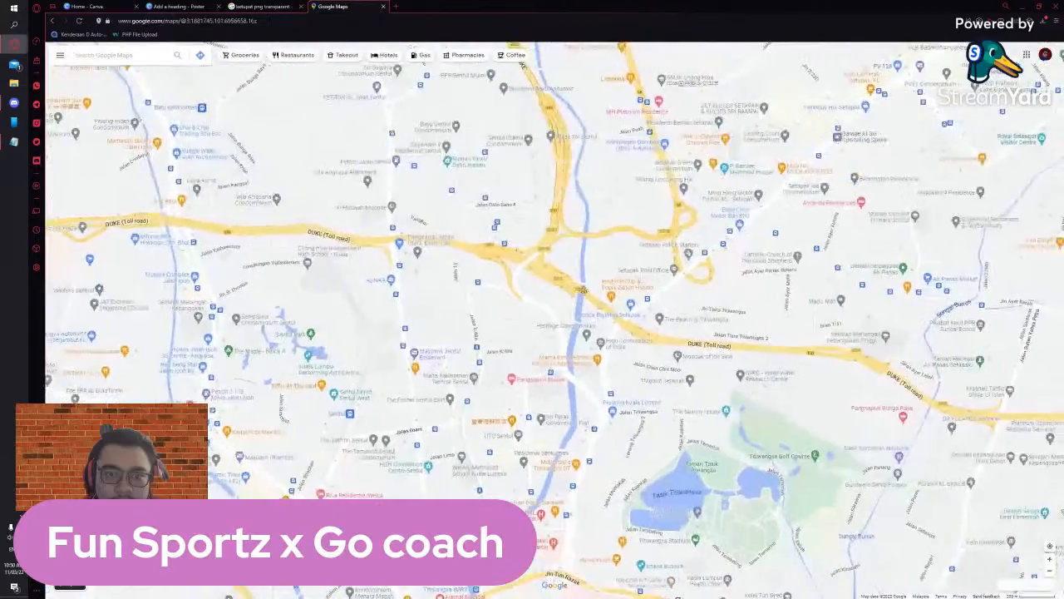
drag(585, 293, 634, 331)
Step: Open the Villa Angkasa Apartment place page, copy its name and return to Canva
click(423, 218)
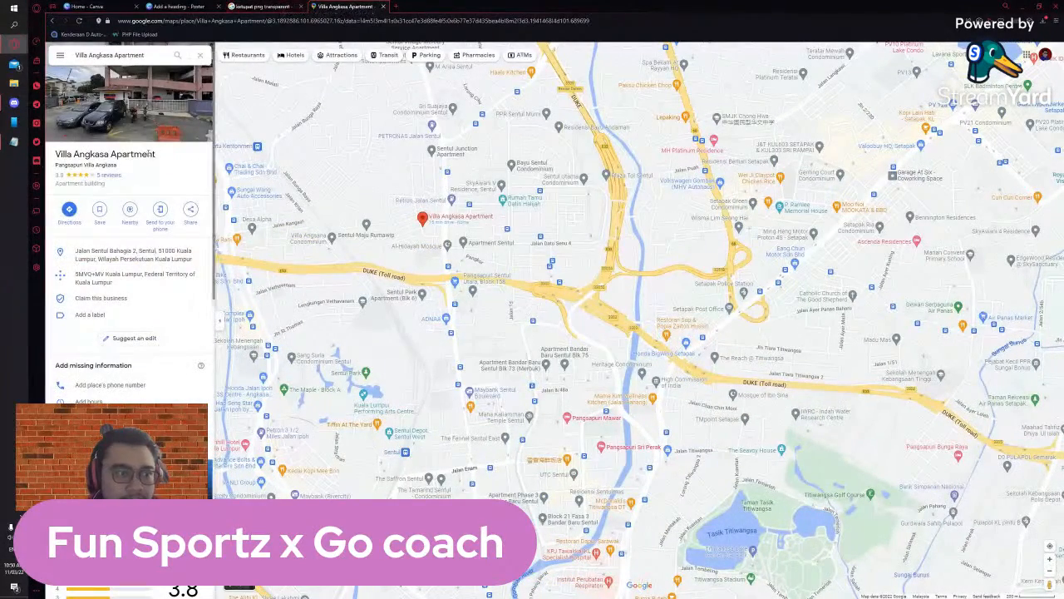
mouse_move(155, 154)
mouse_down()
mouse_move(60, 155)
mouse_move(160, 157)
mouse_up()
key(ctrl+c)
click(60, 155)
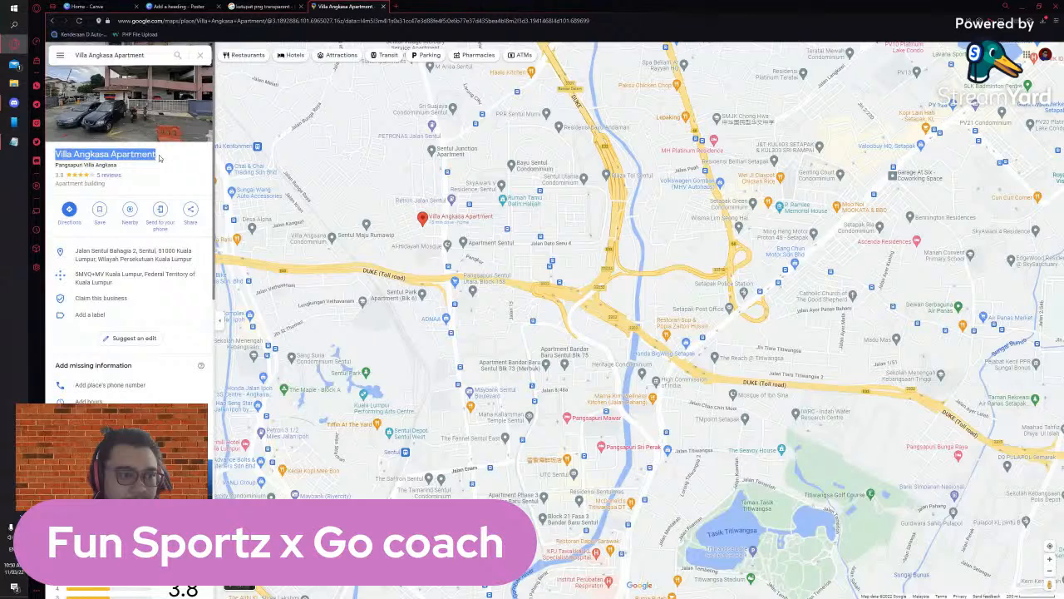
click(270, 6)
click(193, 6)
Step: Replace the copy's text with the pasted apartment name plus its block and unit number
key(ctrl+v)
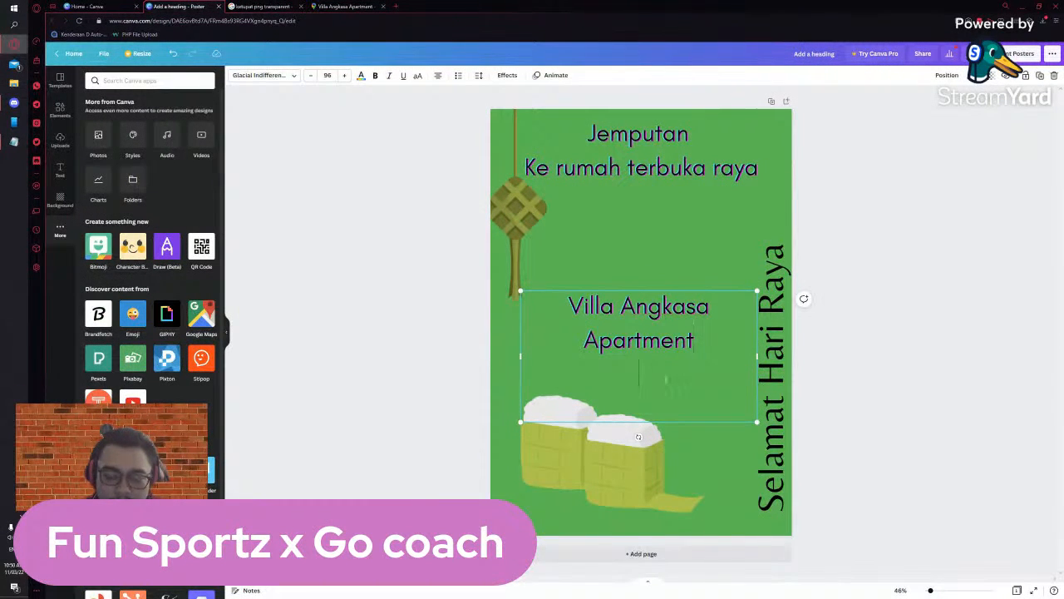
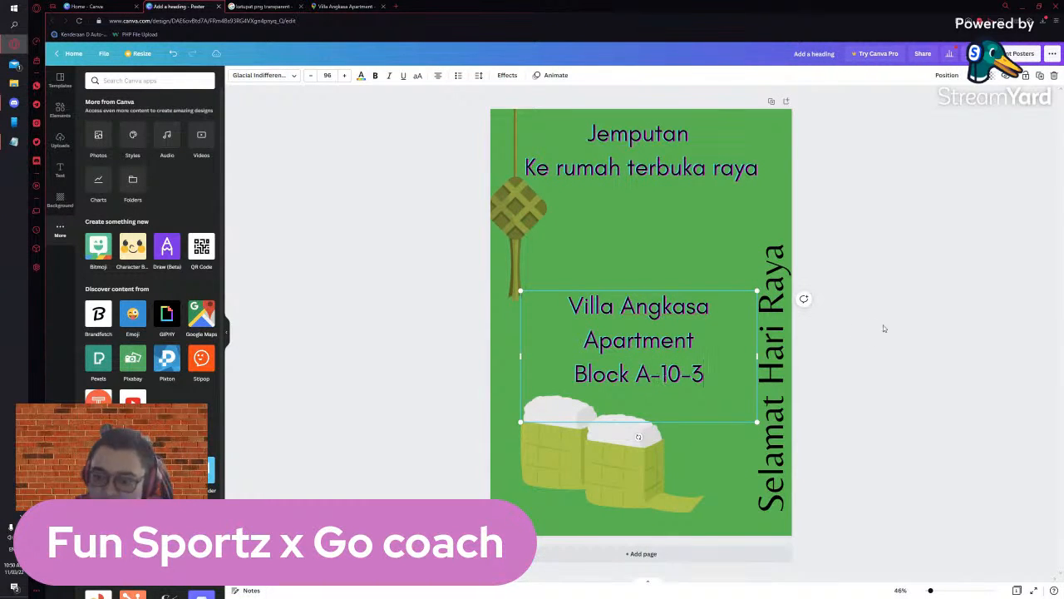
click(926, 328)
click(639, 334)
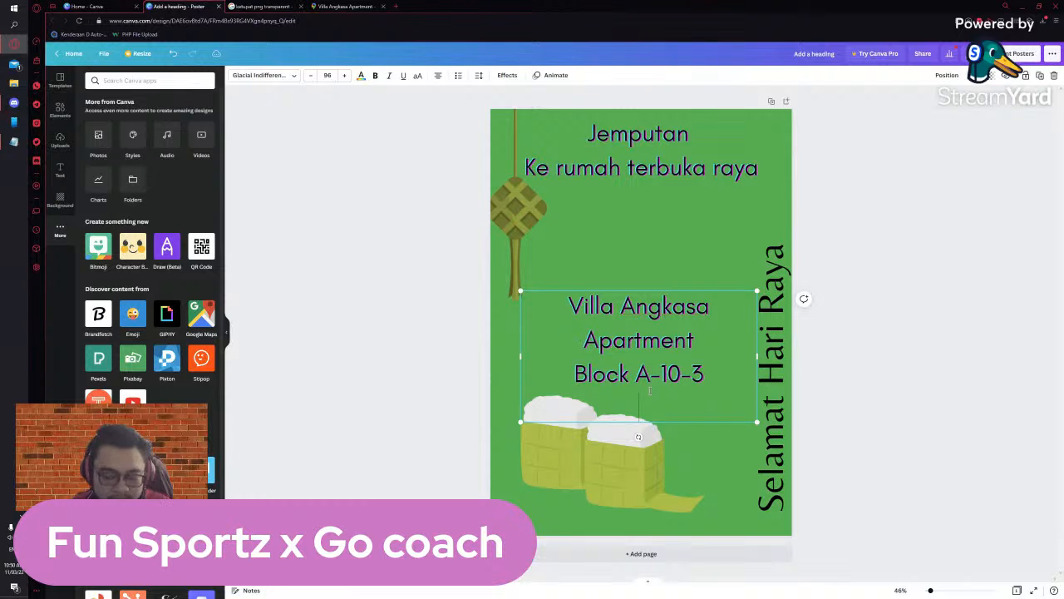
key(BackSpace)
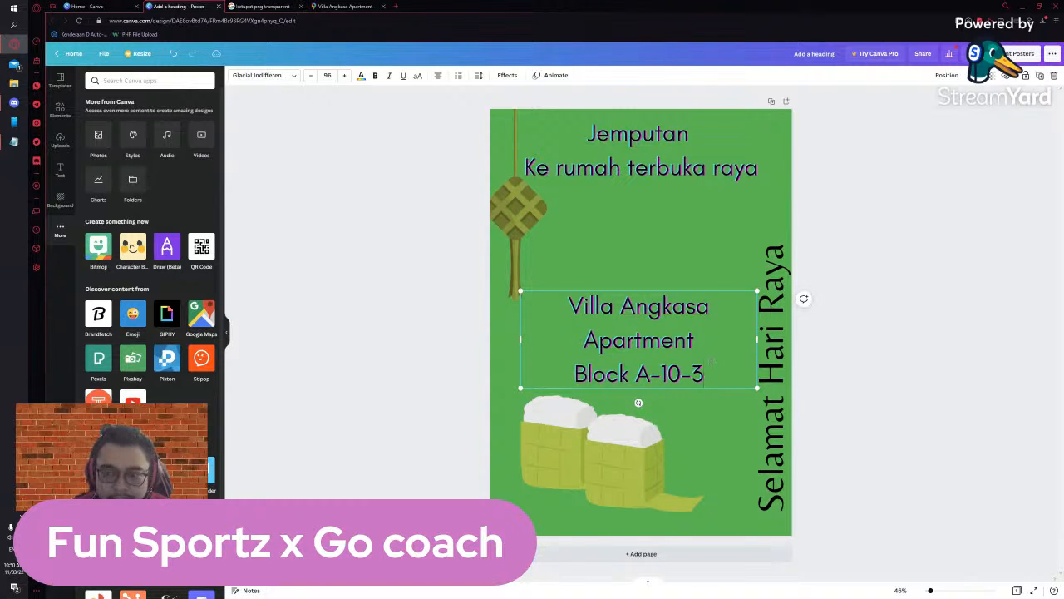
Step: Widen the address box to two lines and move it down and to the left
drag(713, 359, 564, 305)
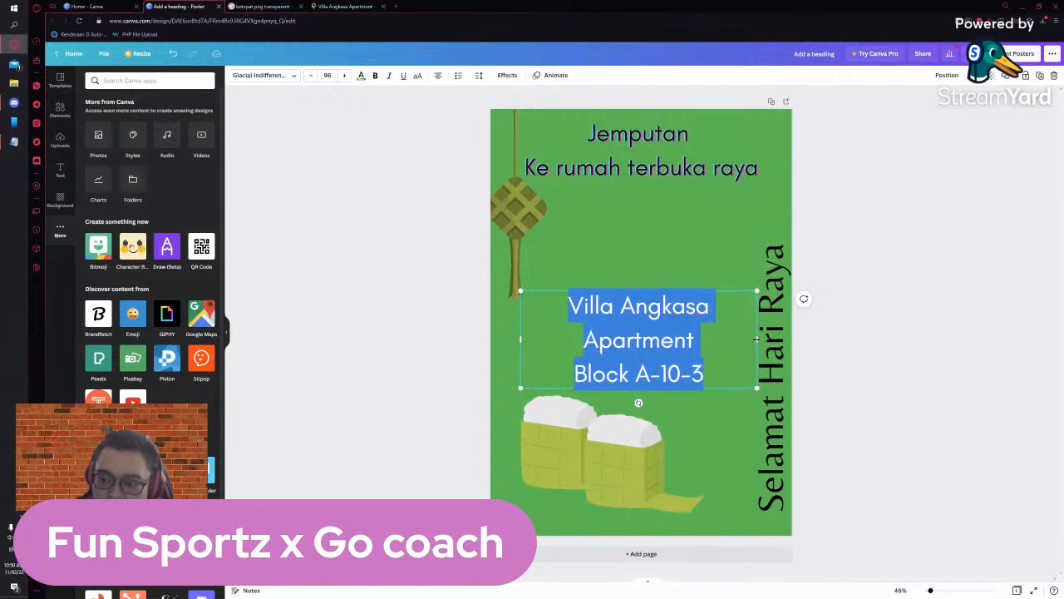
drag(757, 339, 785, 341)
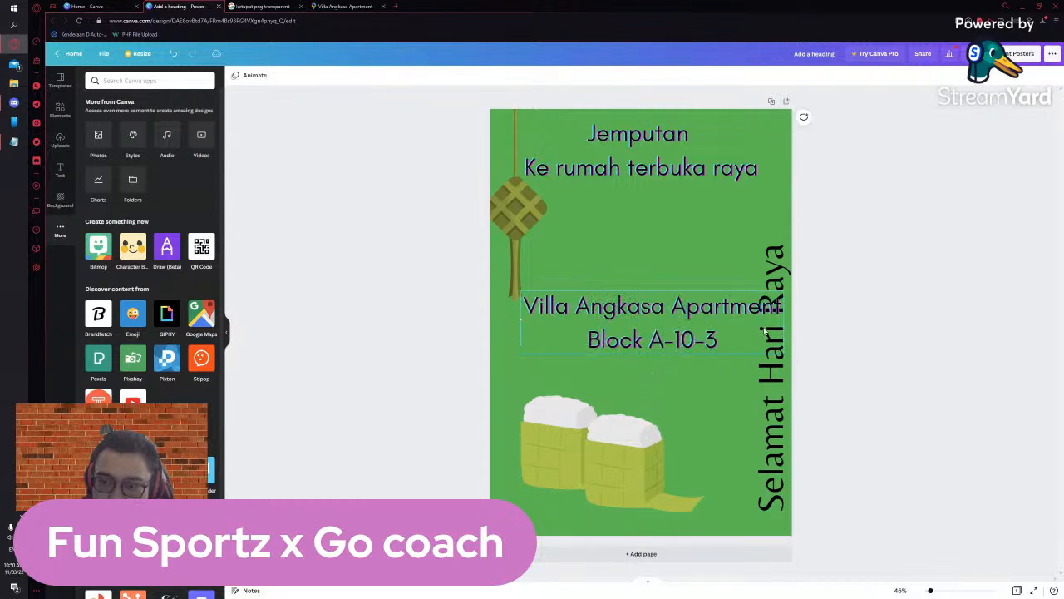
drag(689, 336, 659, 361)
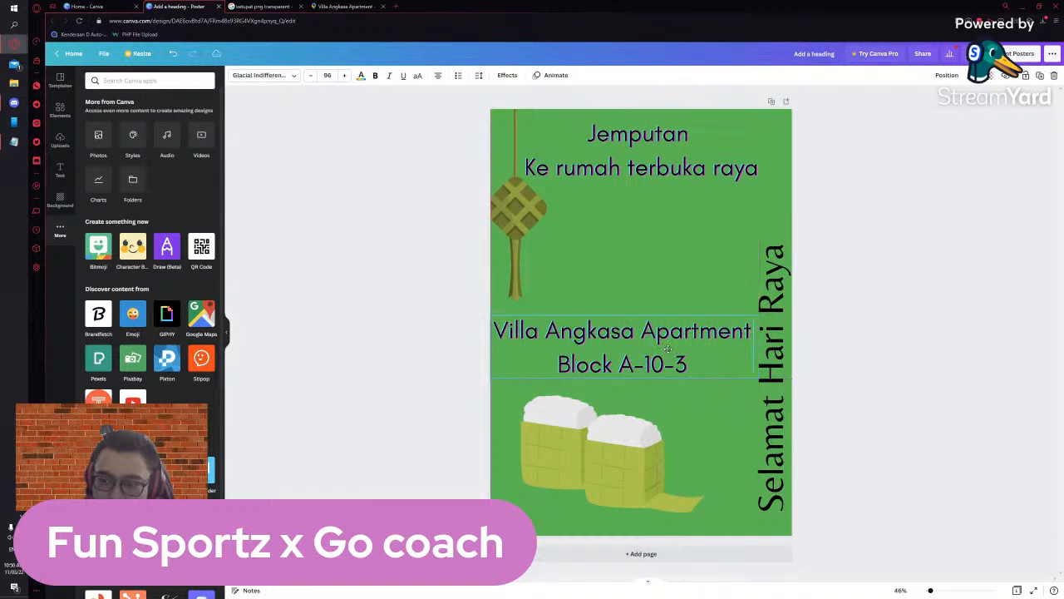
double_click(668, 363)
triple_click(668, 357)
key(ctrl+a)
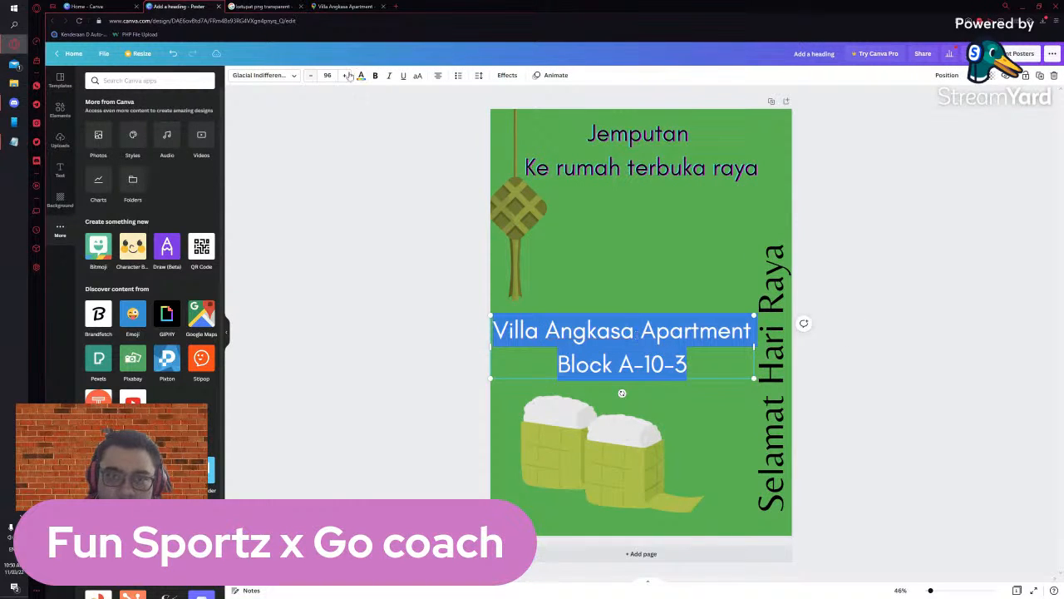
Step: Left-align the address text after cycling through the alignment options
click(438, 76)
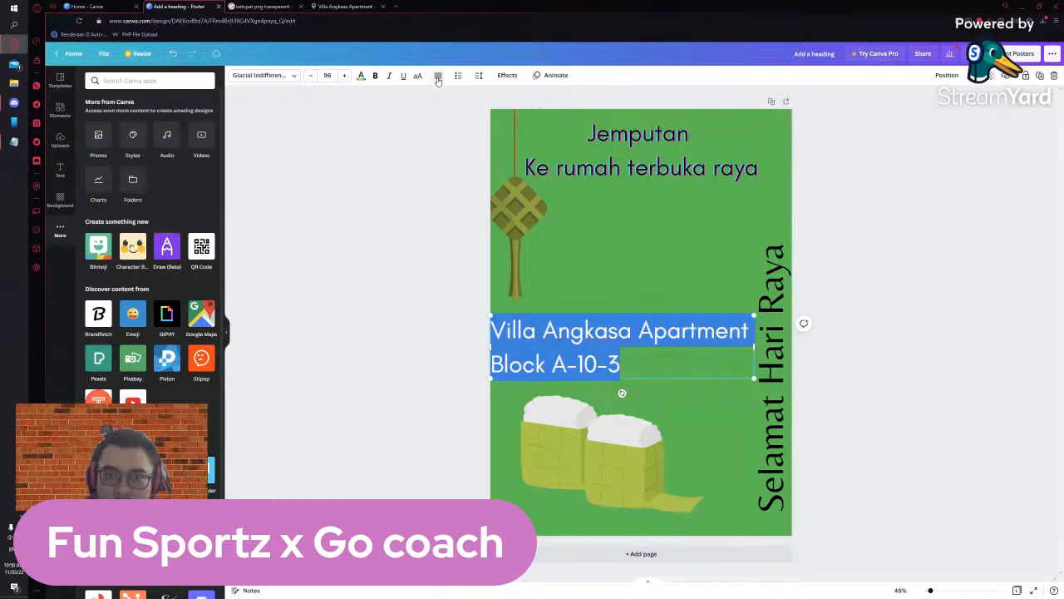
click(438, 76)
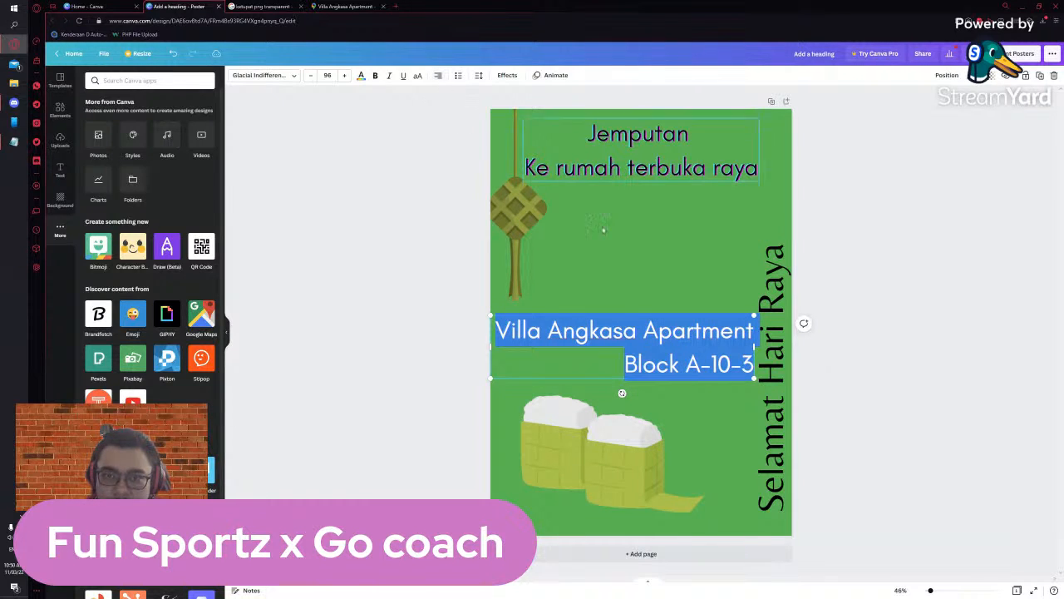
click(438, 75)
click(438, 75)
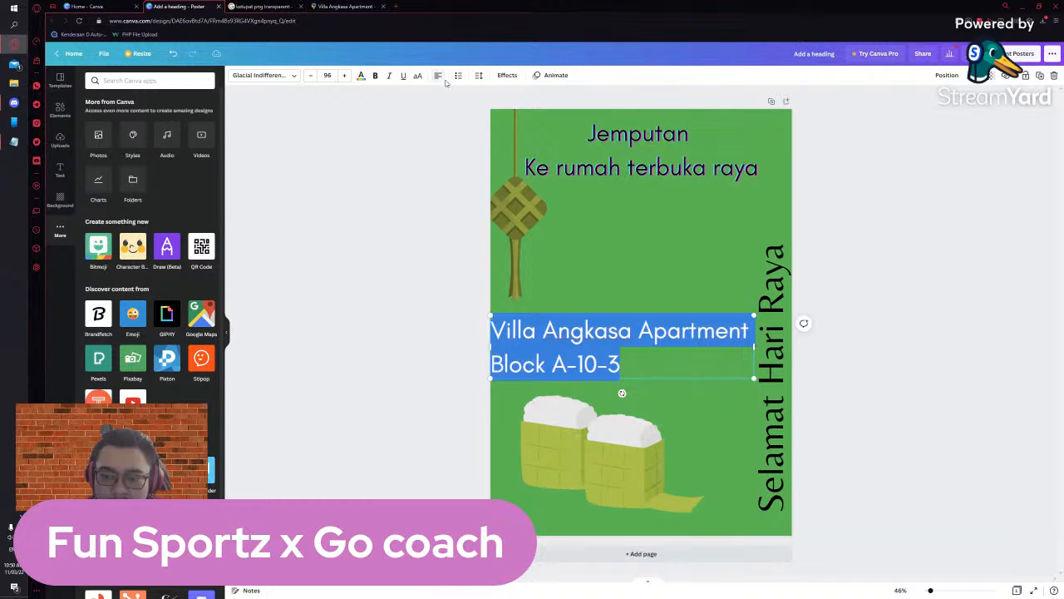
click(984, 304)
click(555, 327)
click(556, 327)
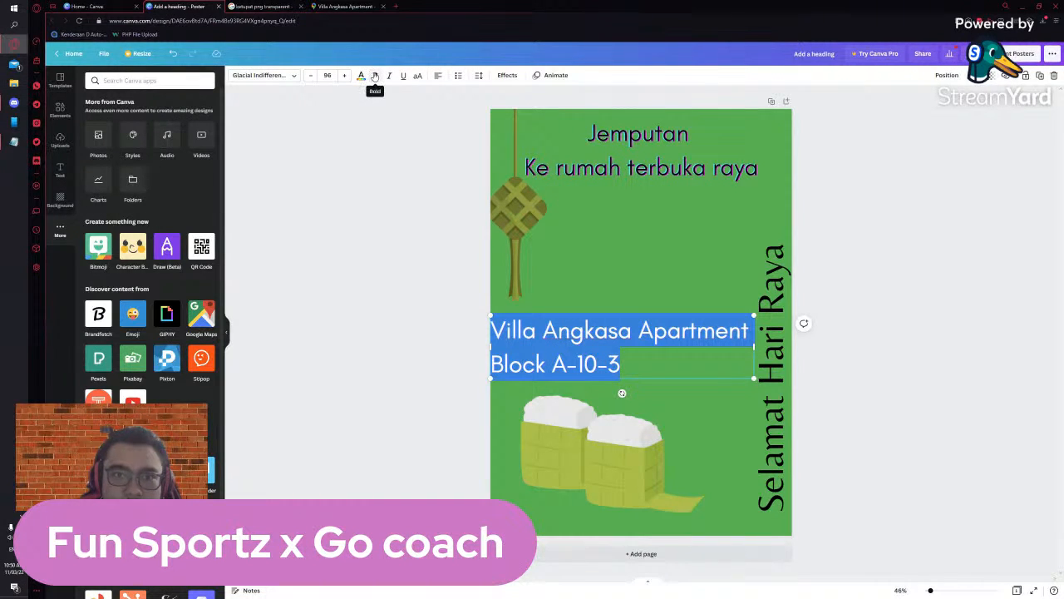
Step: Try bulleted and numbered lists, then tighten the address's spacing
click(457, 75)
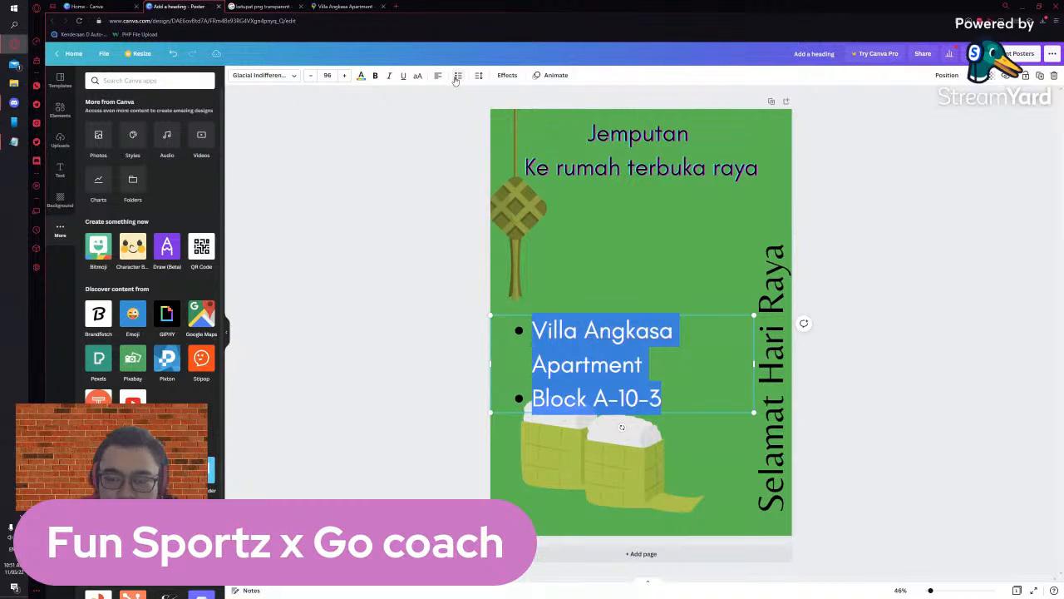
click(457, 76)
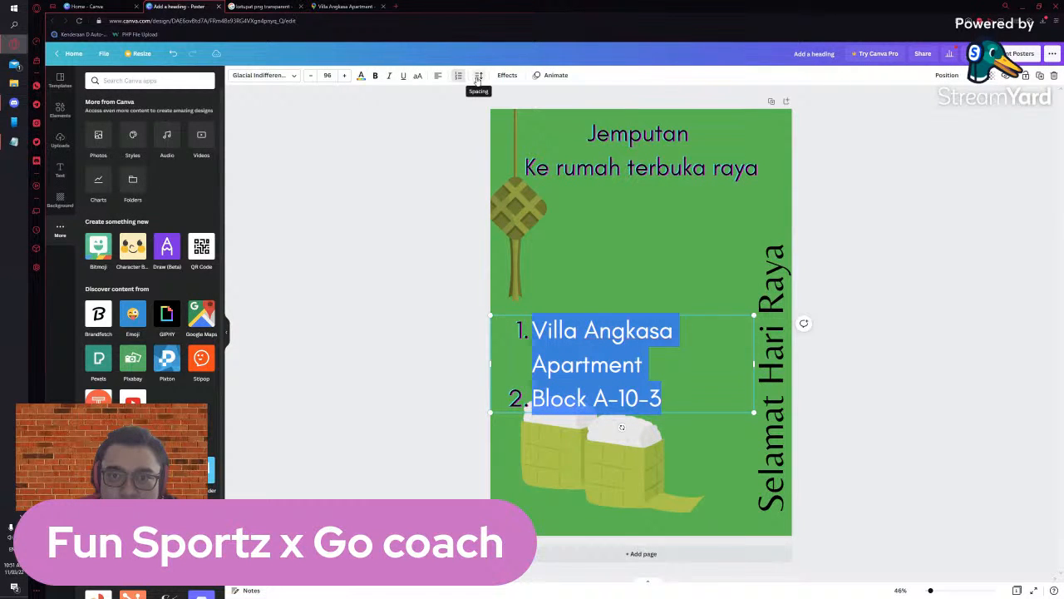
click(458, 76)
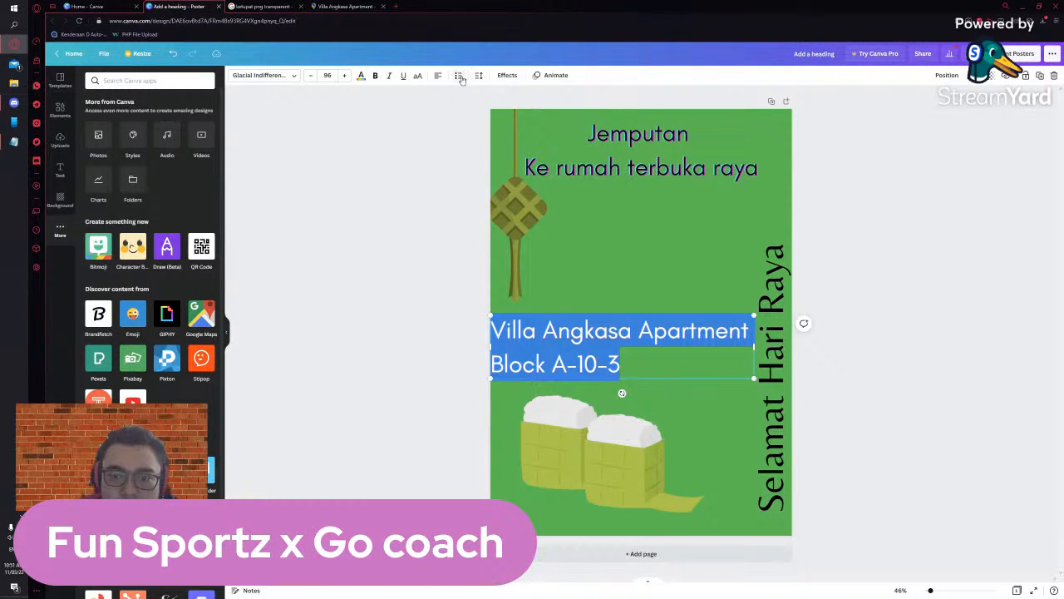
click(479, 76)
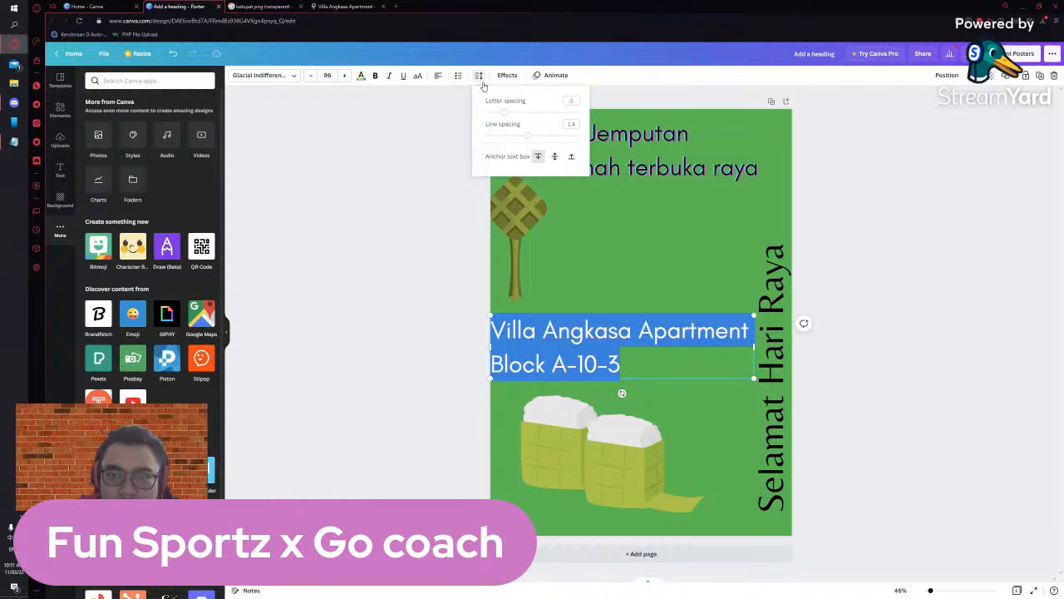
drag(504, 114, 507, 141)
click(399, 213)
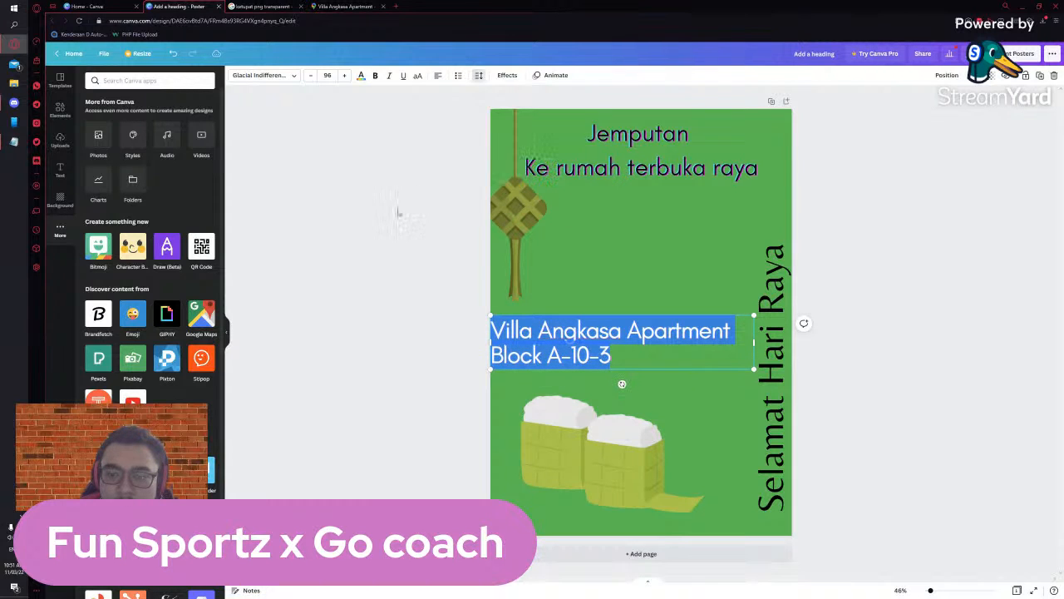
Step: Nudge the address box slightly higher on the poster
click(469, 272)
drag(555, 321, 553, 315)
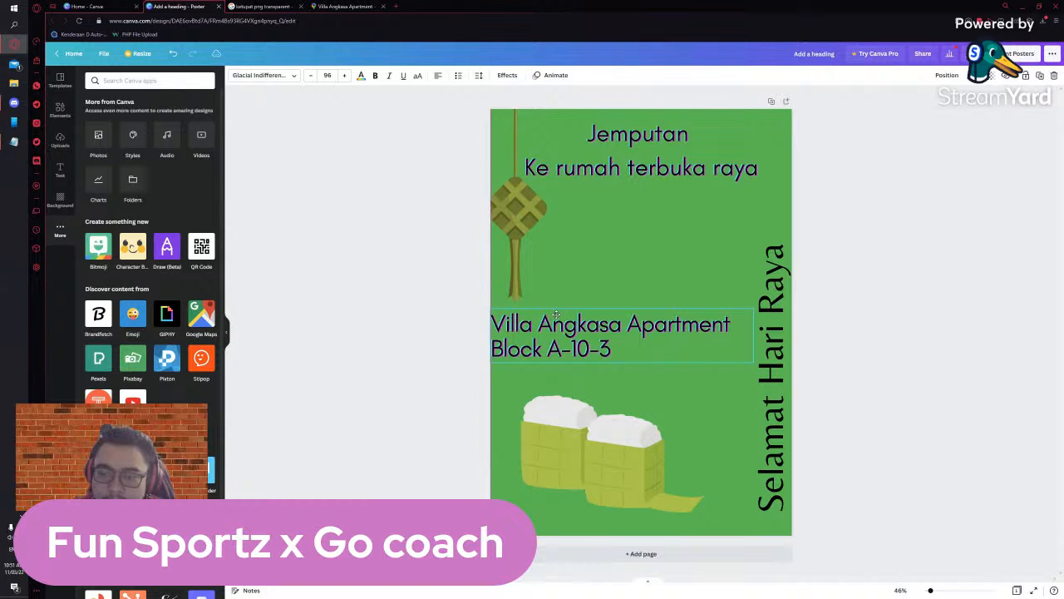
click(555, 316)
click(910, 316)
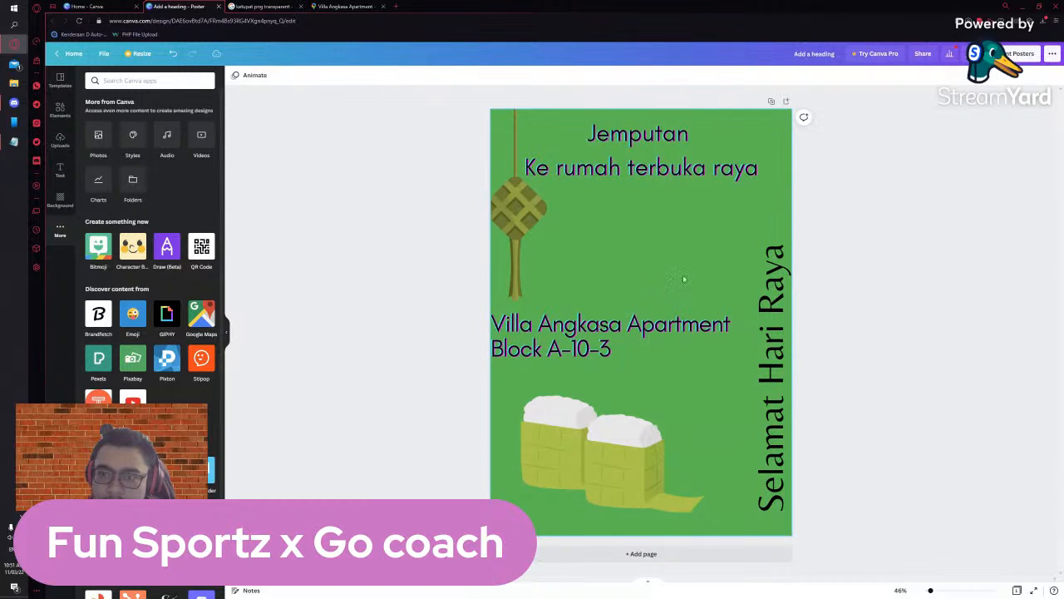
Step: Compare the heading's font with the vertical Selamat Hari Raya text's font
click(662, 178)
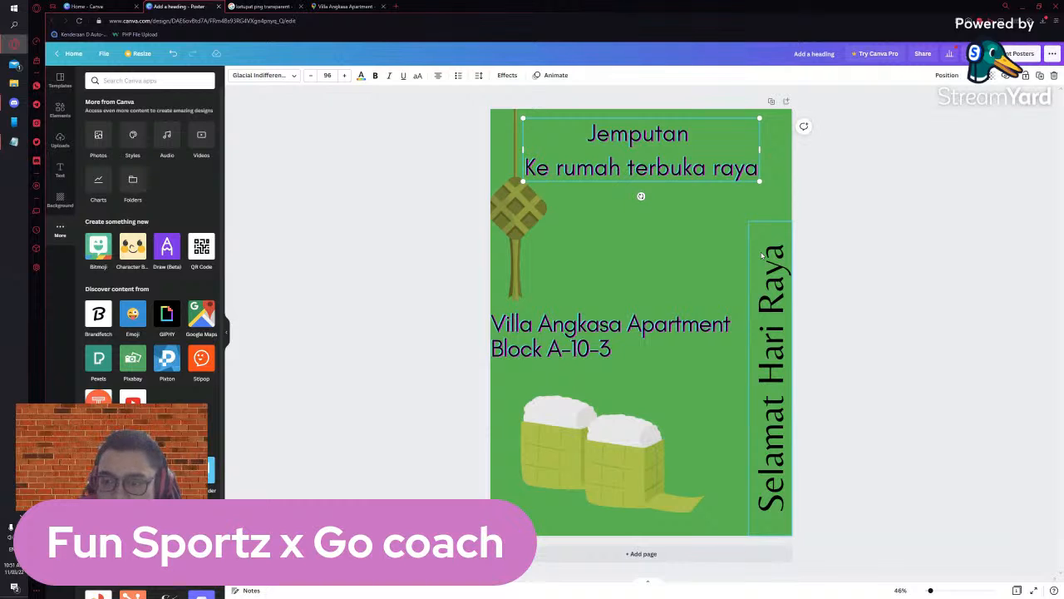
triple_click(696, 167)
double_click(695, 168)
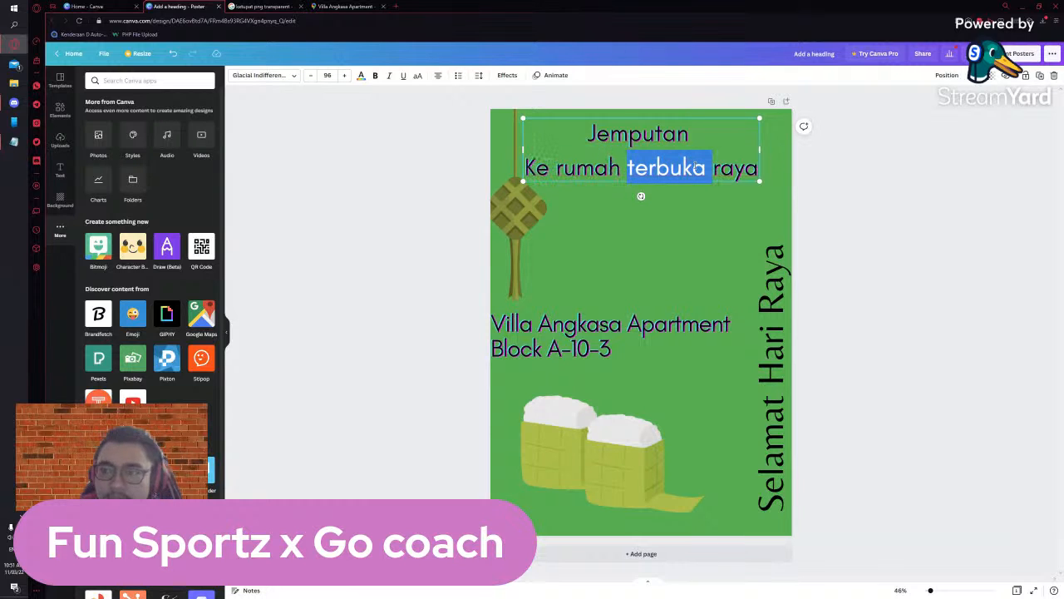
key(ctrl+a)
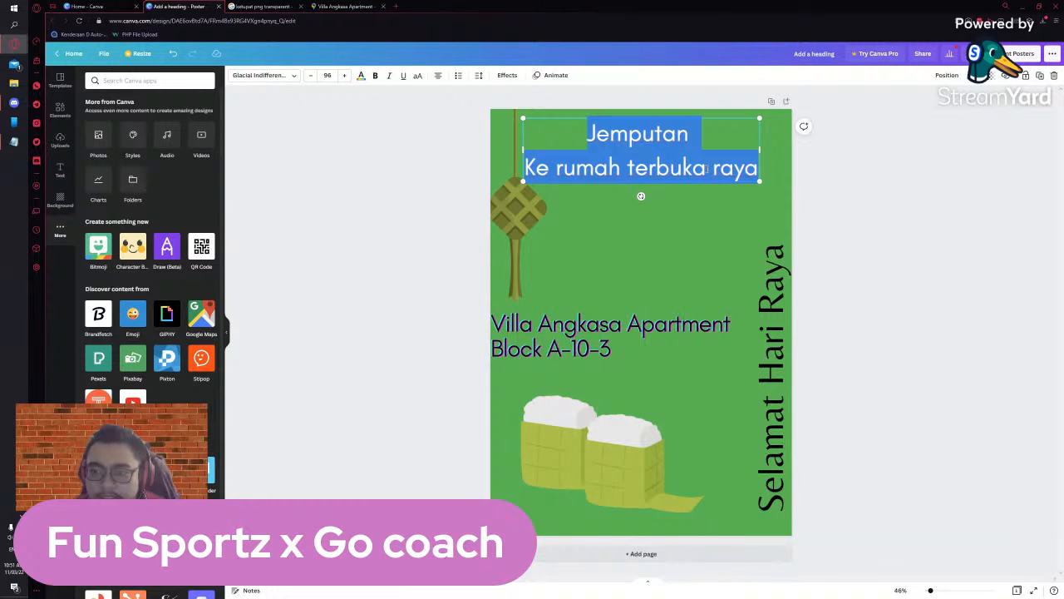
click(778, 268)
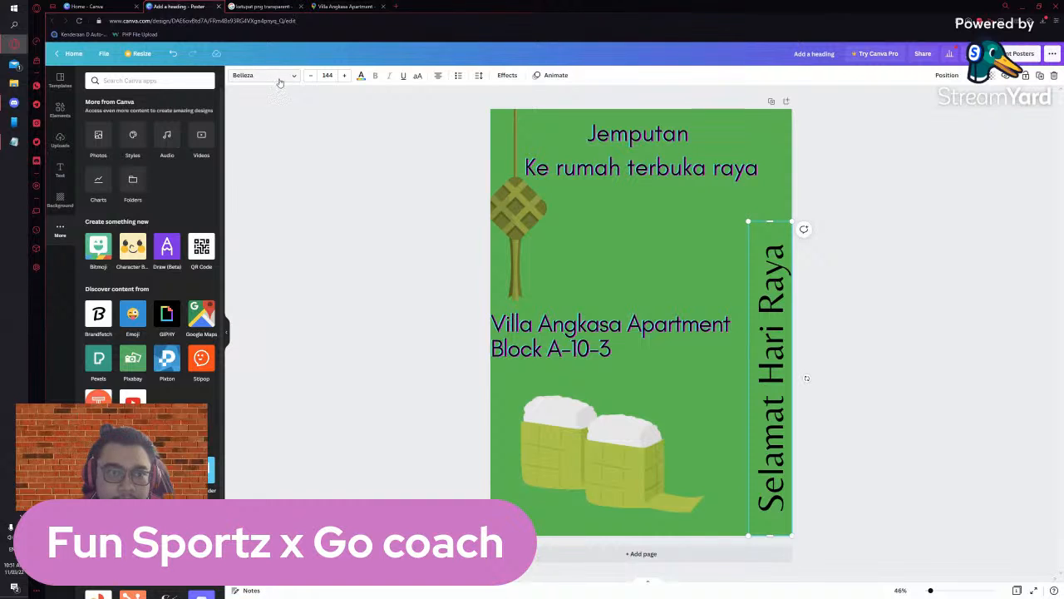
click(656, 169)
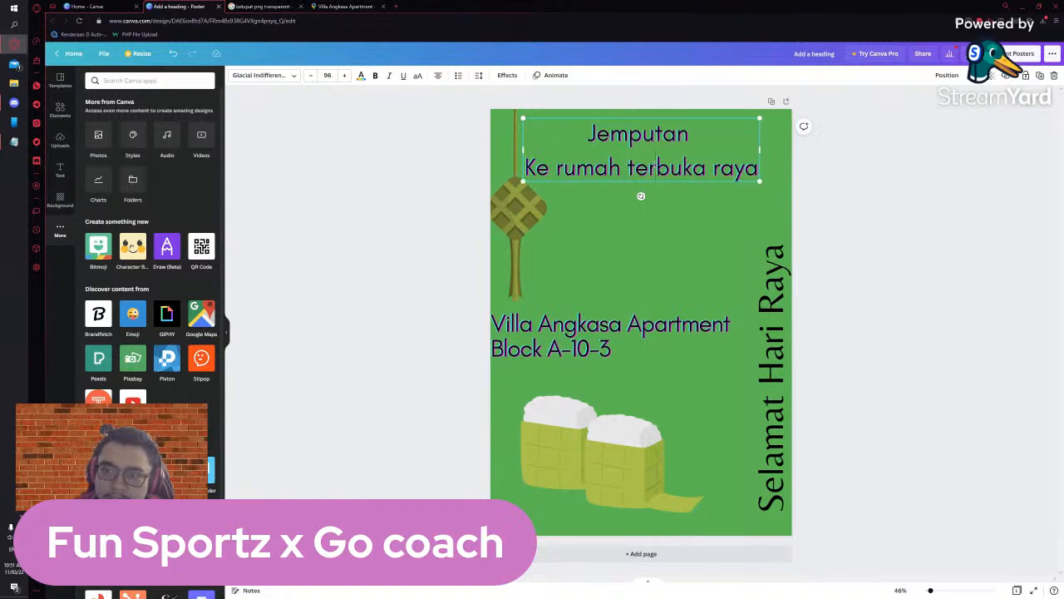
key(ctrl+a)
click(266, 75)
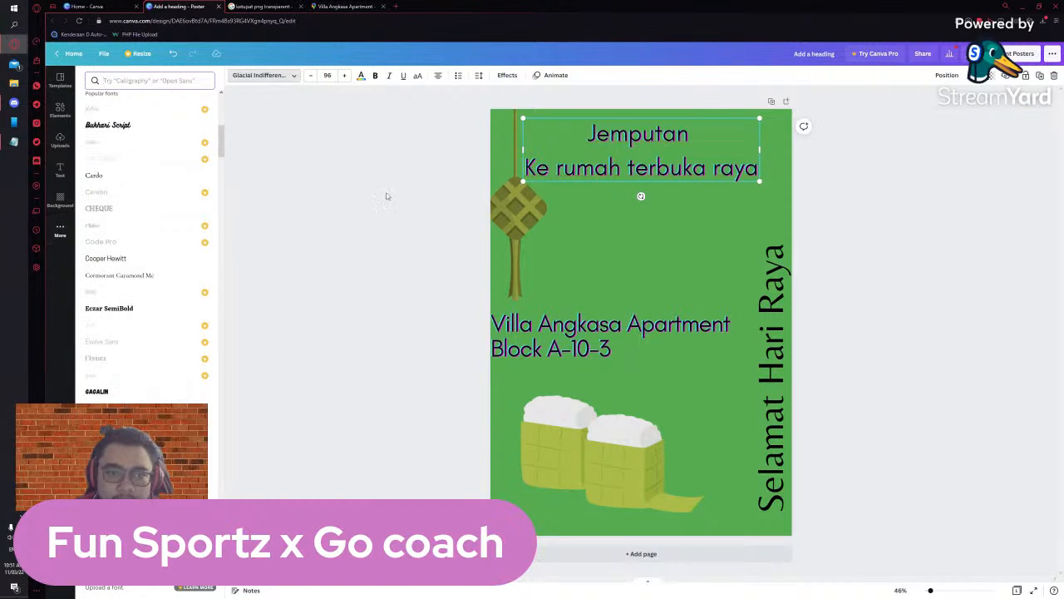
click(766, 370)
key(ctrl+a)
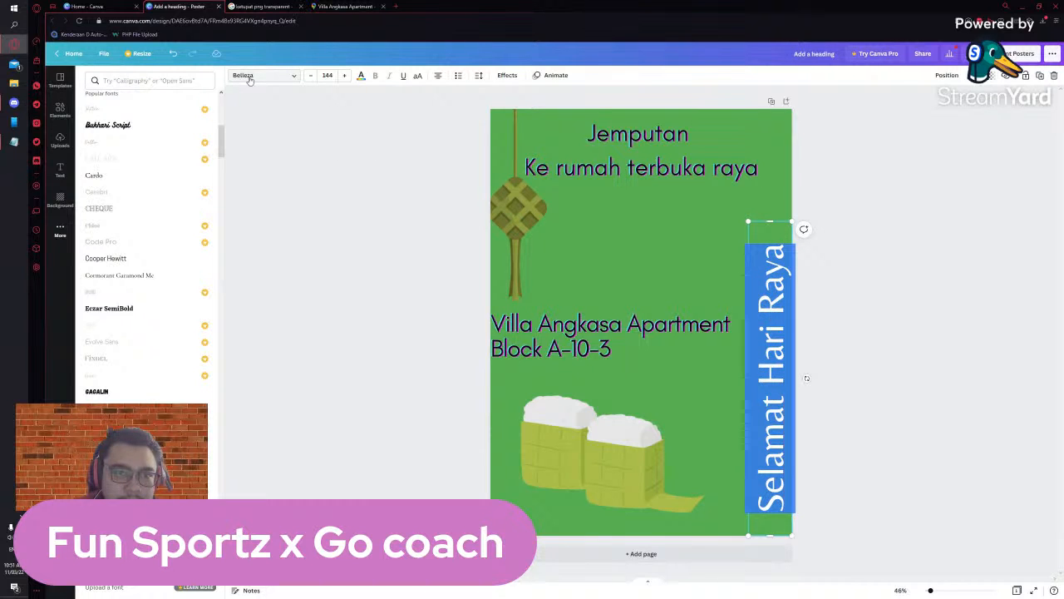
triple_click(624, 148)
key(ctrl+a)
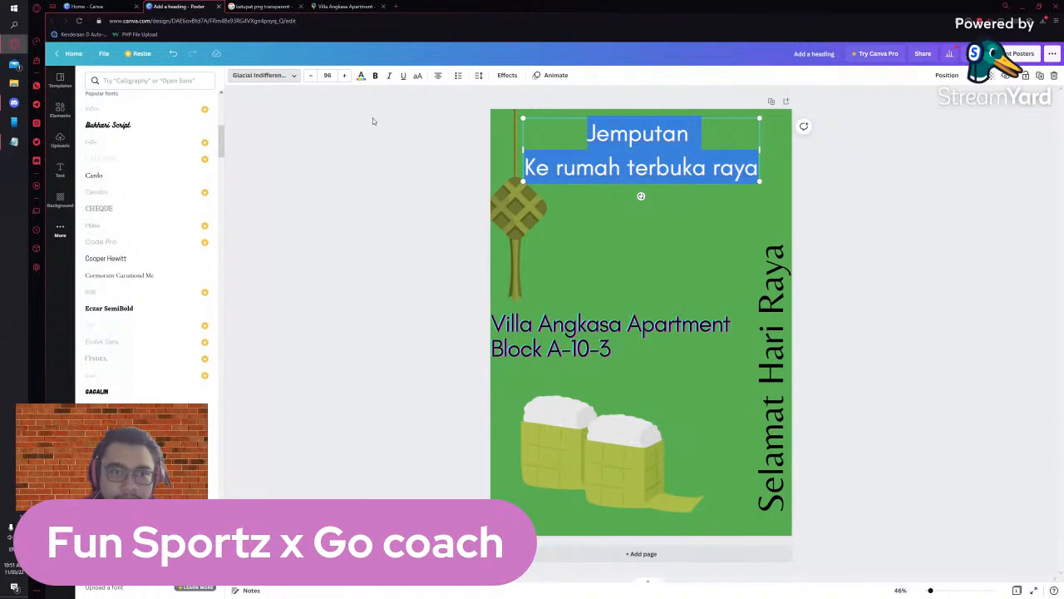
click(257, 78)
Step: Set the heading in Belleza and remove its Glitch effect
click(252, 77)
text(be)
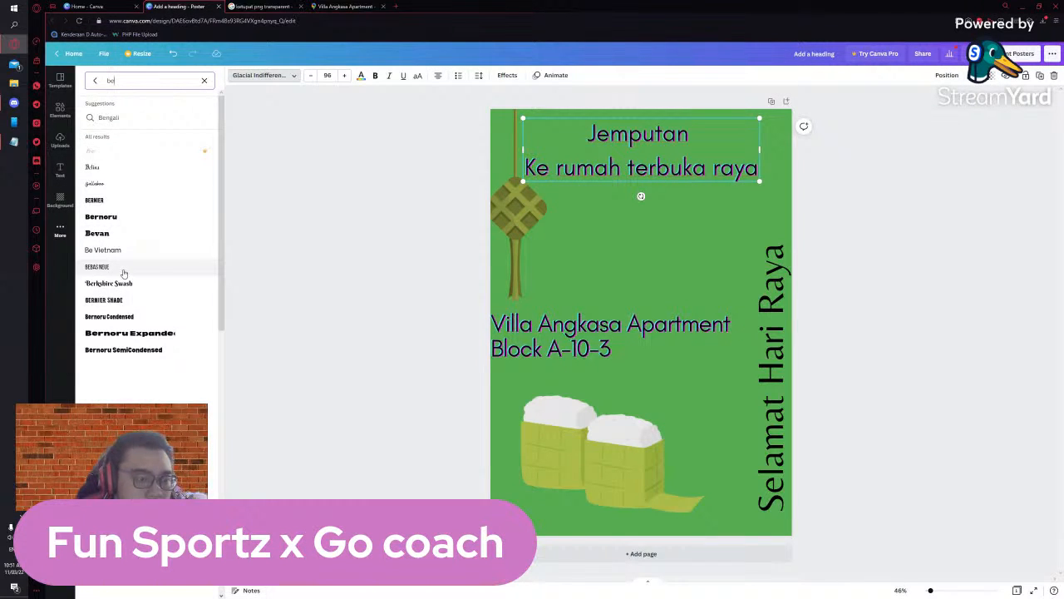
text(lleza)
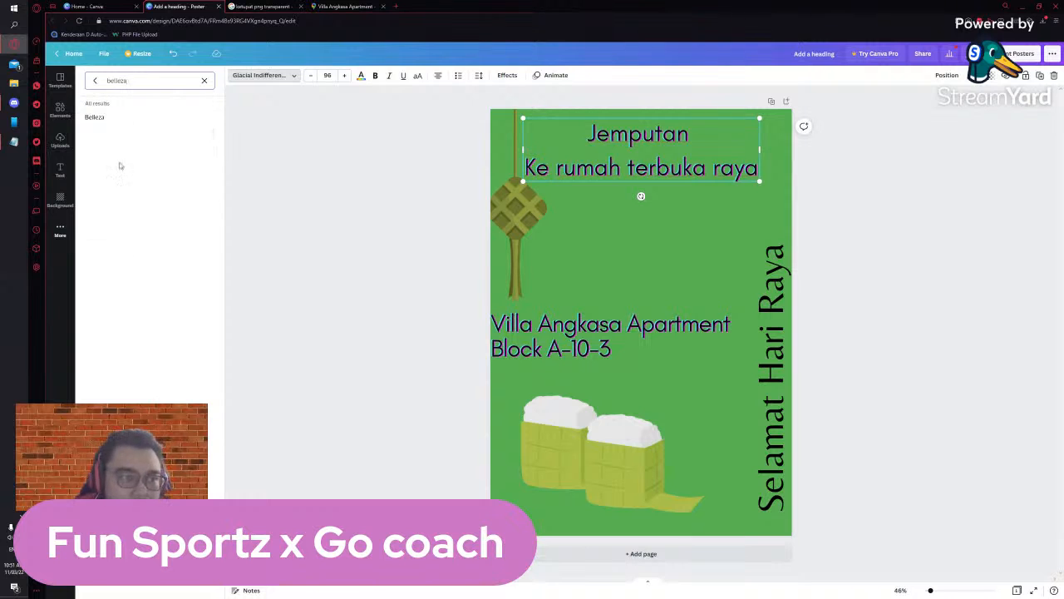
click(108, 119)
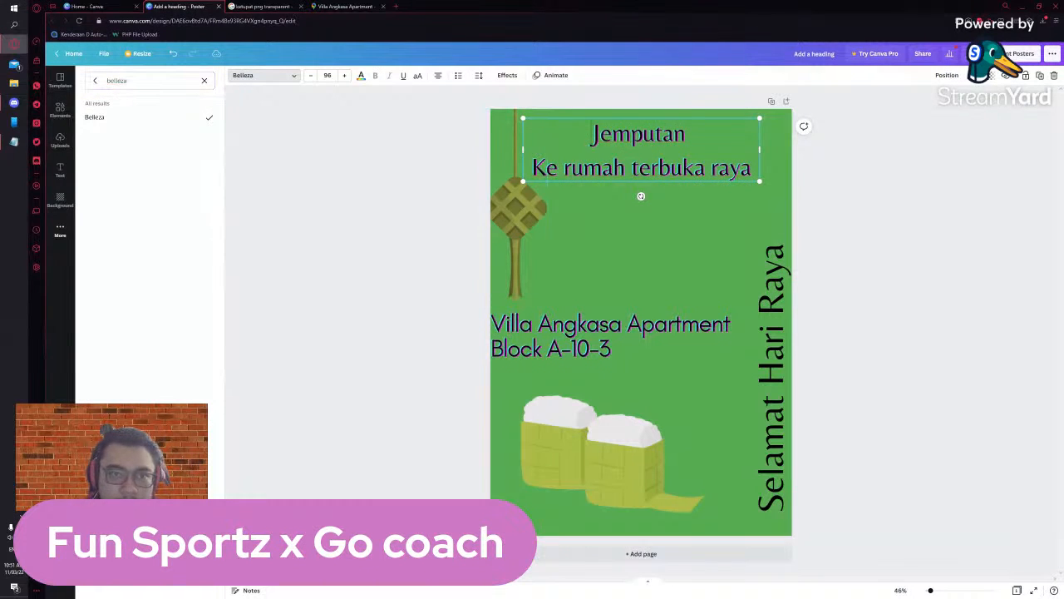
click(507, 75)
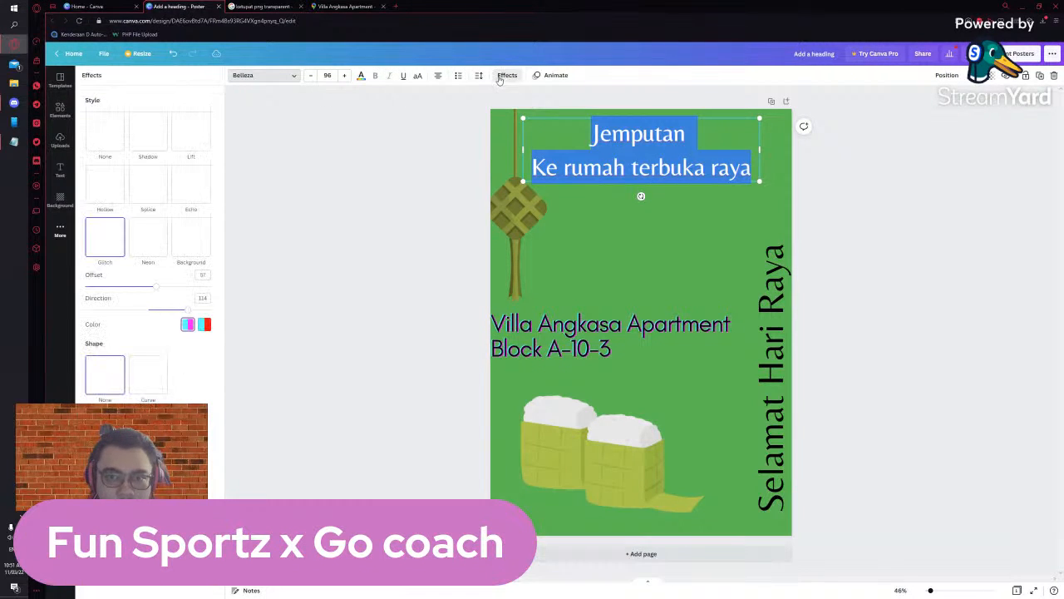
click(103, 132)
click(356, 222)
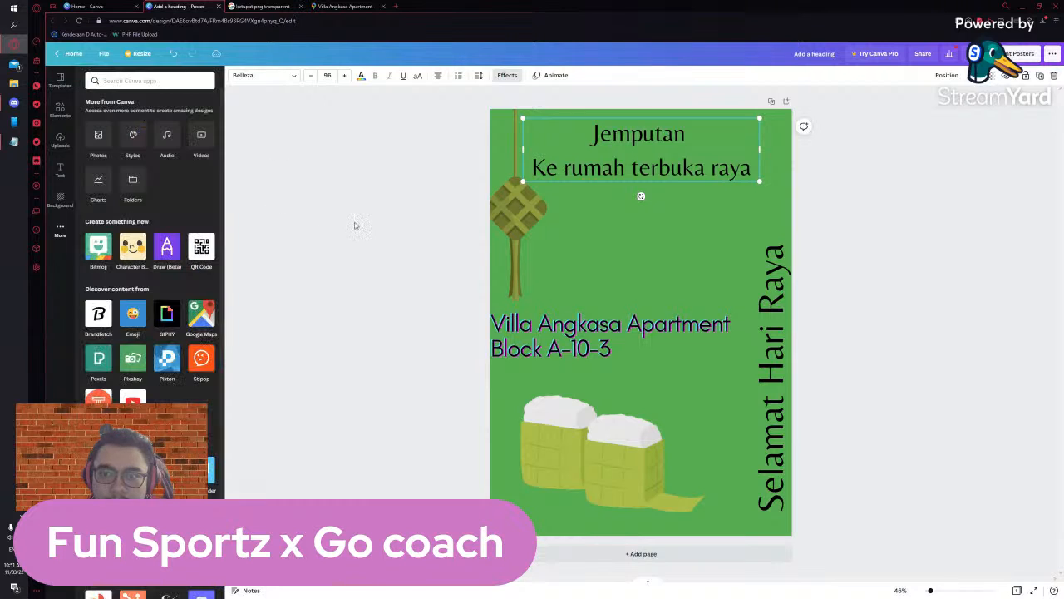
Step: Enlarge the heading to font size 100 and move it slightly up
click(639, 169)
drag(751, 171, 528, 129)
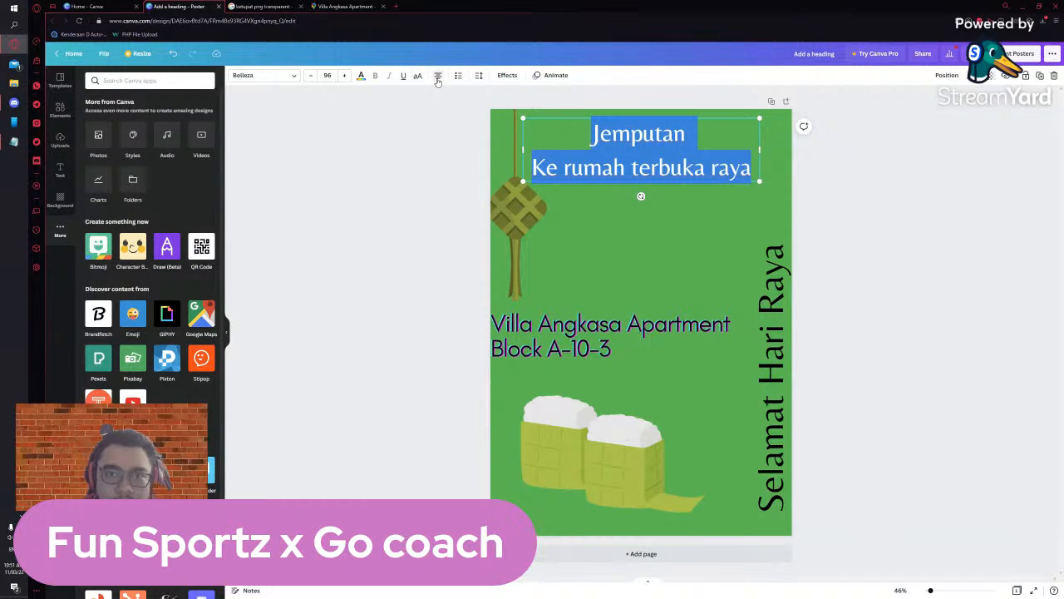
click(344, 75)
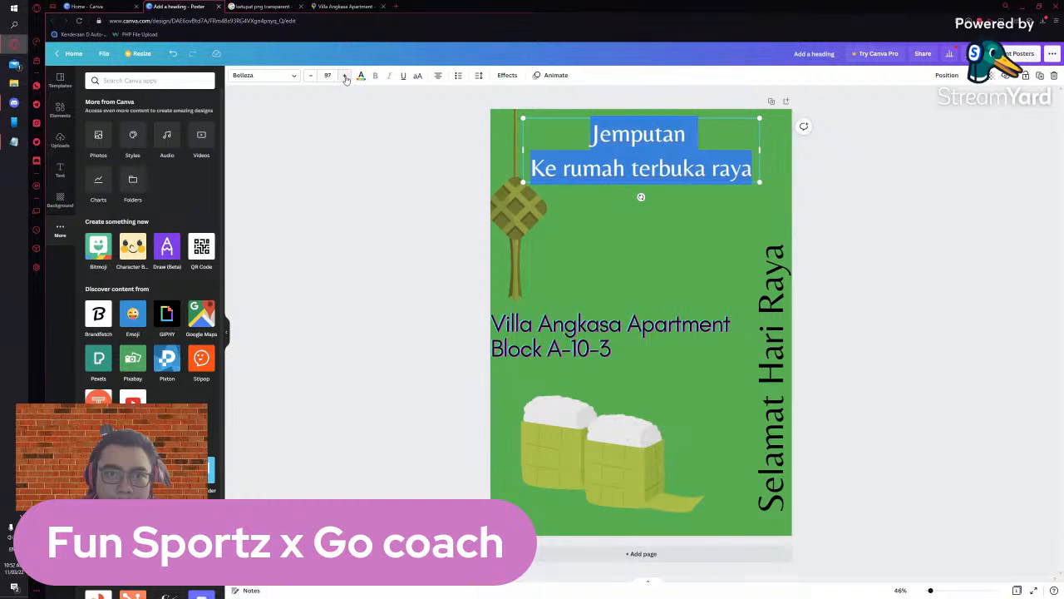
click(344, 75)
click(344, 74)
click(344, 75)
click(372, 190)
drag(610, 170, 609, 162)
click(959, 200)
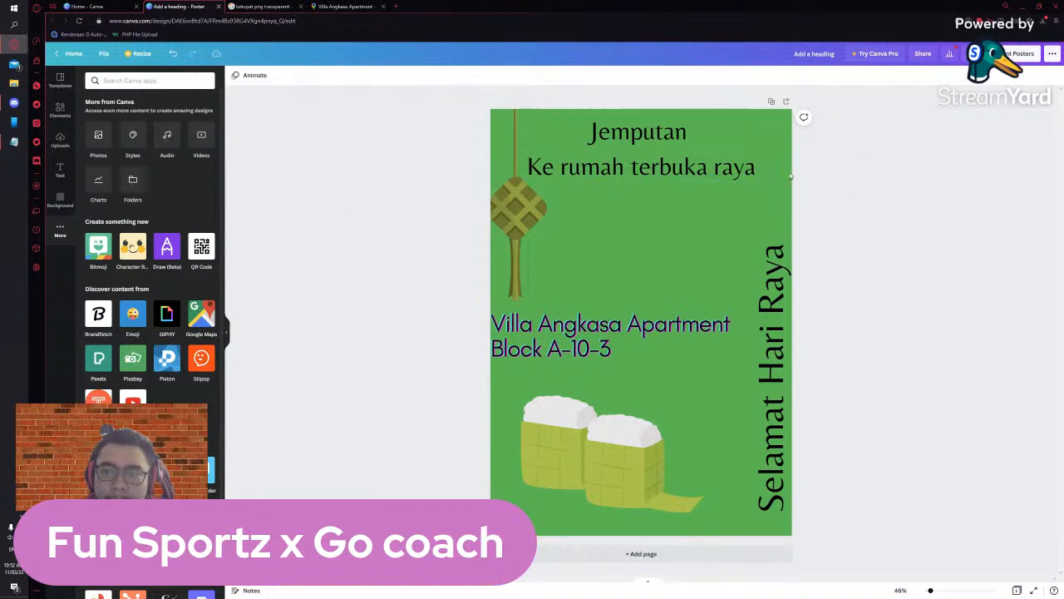
Step: Select both heading lines and open the Effects styles
click(692, 158)
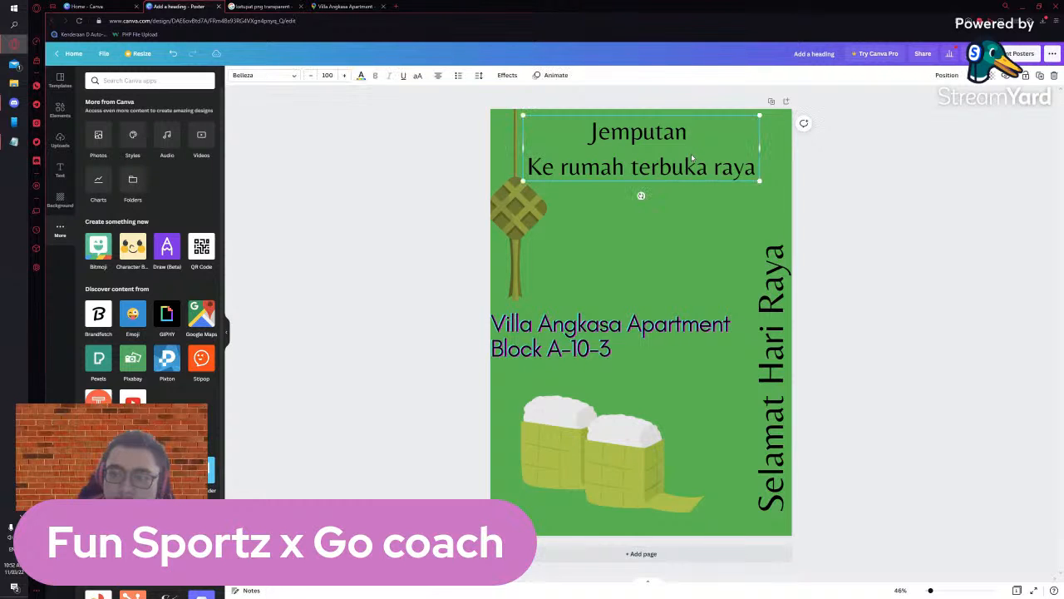
triple_click(647, 173)
key(ctrl+a)
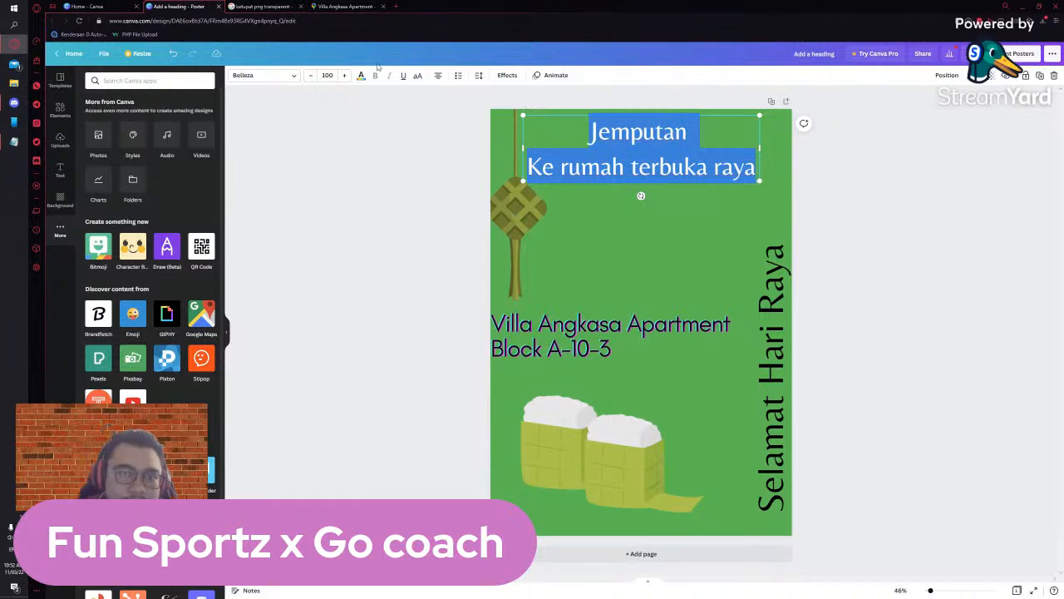
click(506, 75)
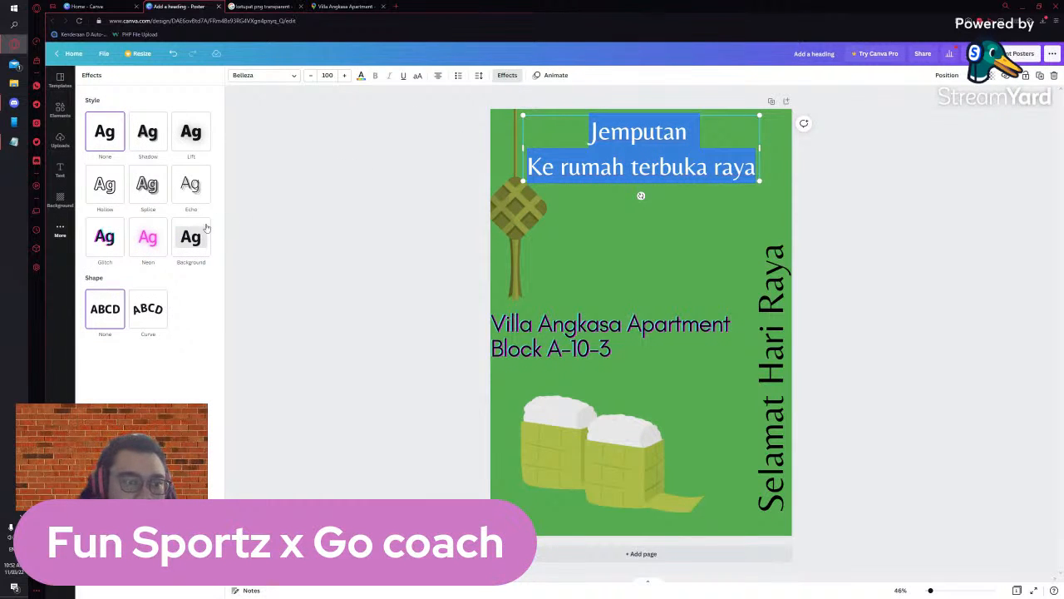
Step: Try Neon at intensity 100, then Splice, Echo, Lift and Shadow effects on the heading
click(136, 250)
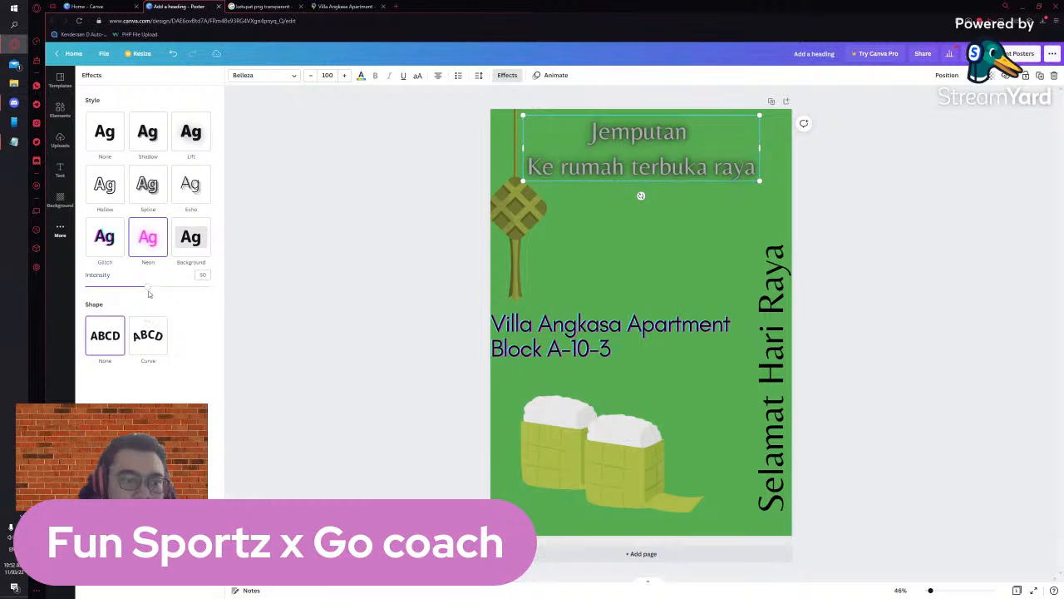
drag(149, 289, 324, 304)
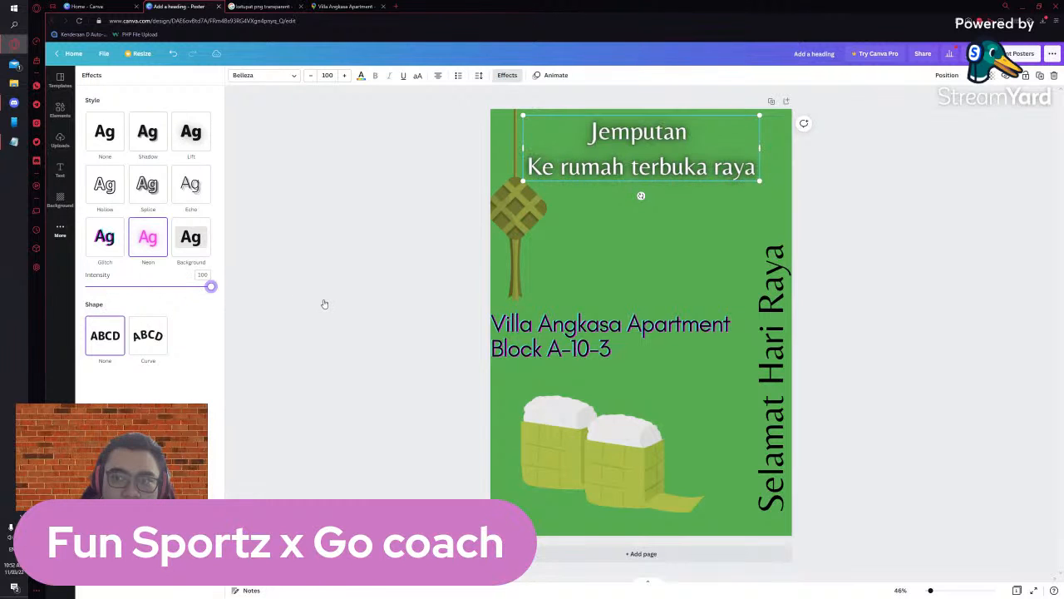
click(140, 206)
click(186, 183)
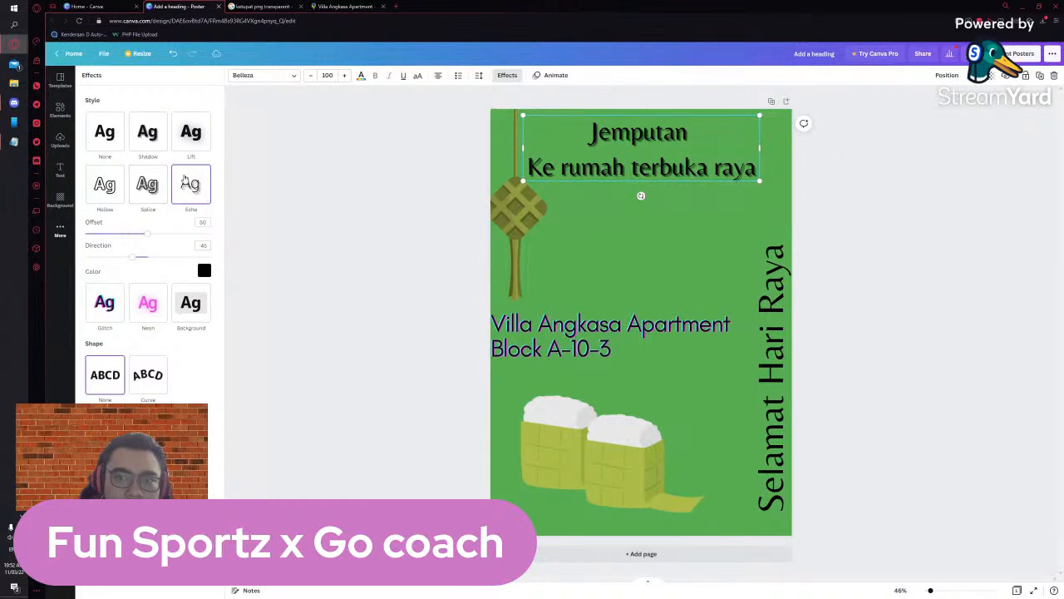
click(190, 133)
click(147, 133)
click(104, 133)
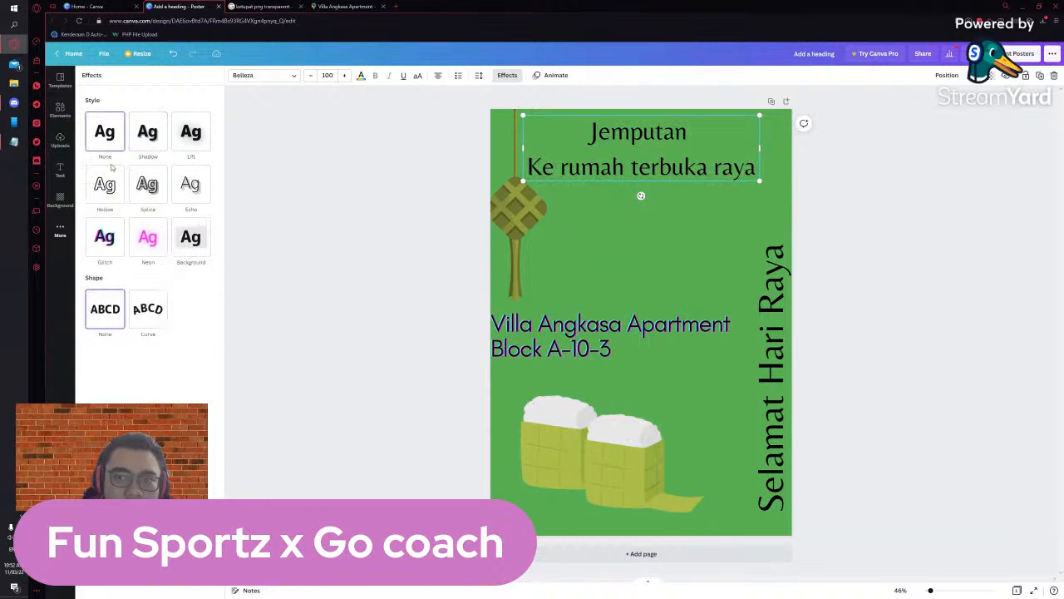
click(148, 237)
Step: Trial a rounded yellow background box on the heading, then remove it so no effect remains
click(190, 237)
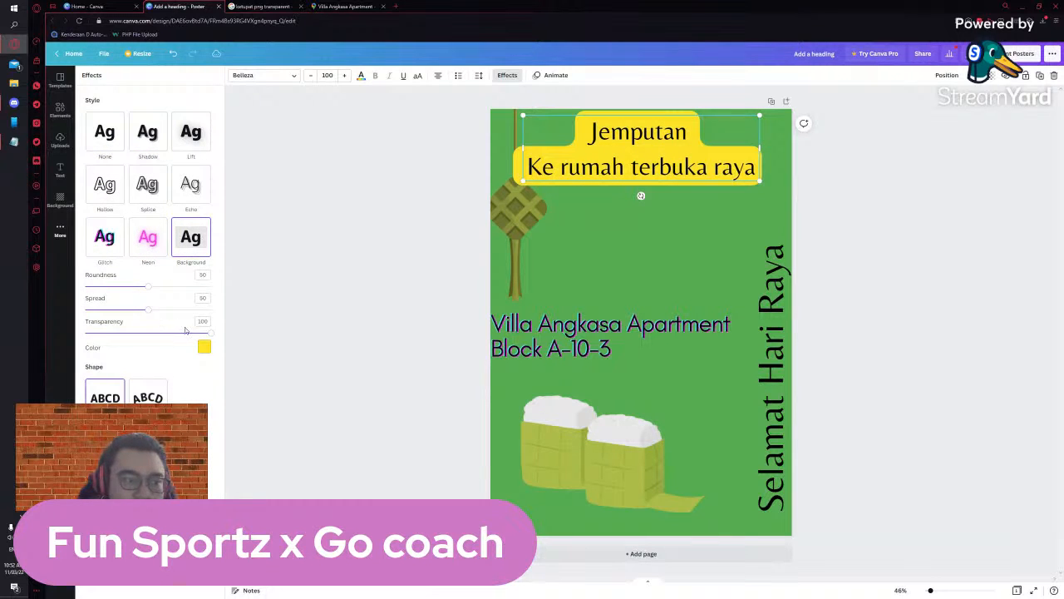
mouse_move(208, 332)
mouse_down()
mouse_move(126, 333)
mouse_move(208, 333)
mouse_up()
drag(148, 309, 69, 315)
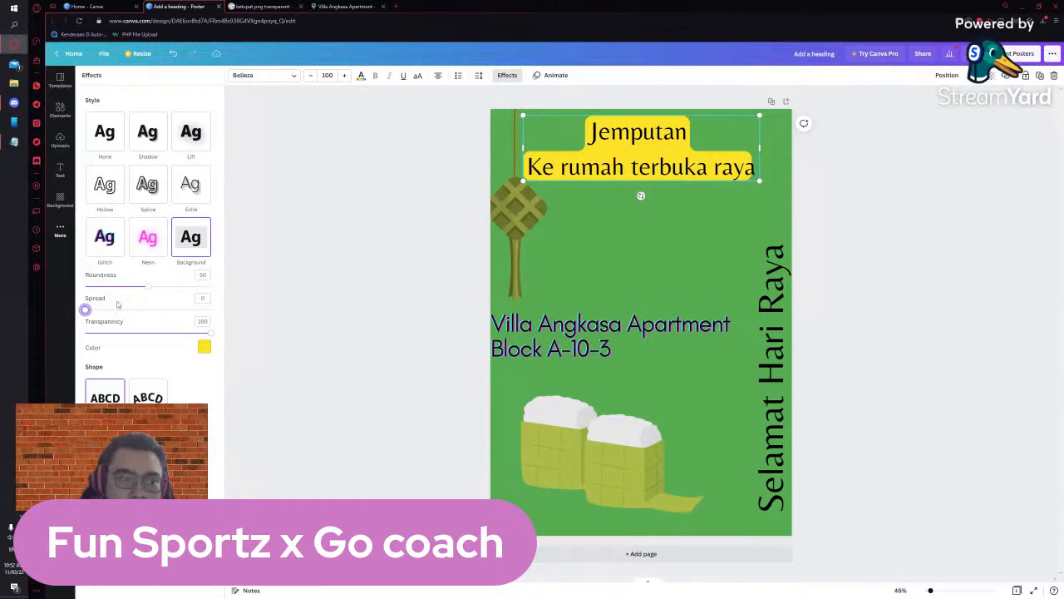
drag(147, 292, 304, 299)
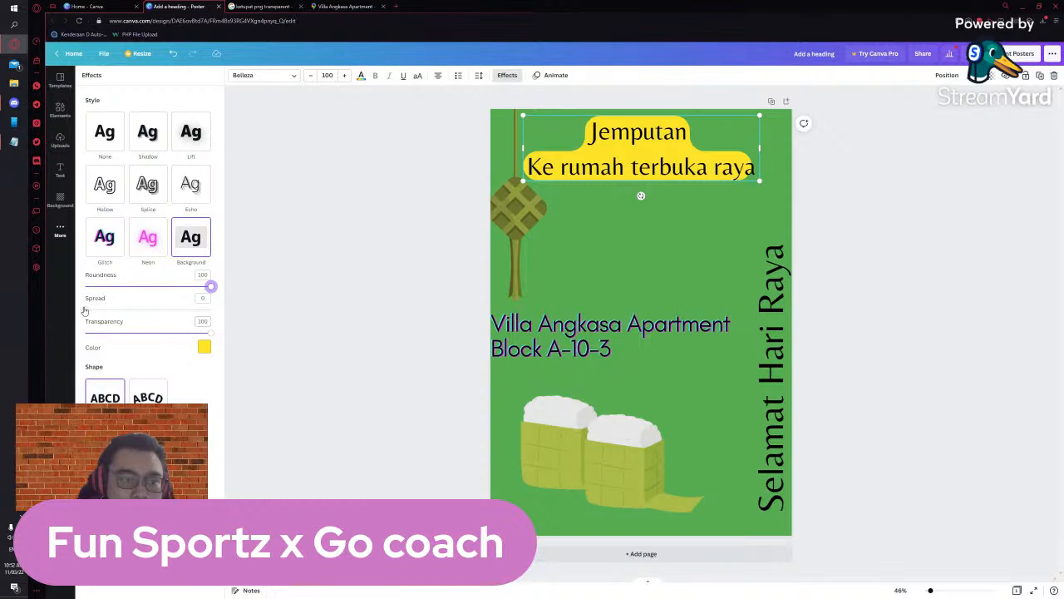
drag(84, 310, 25, 354)
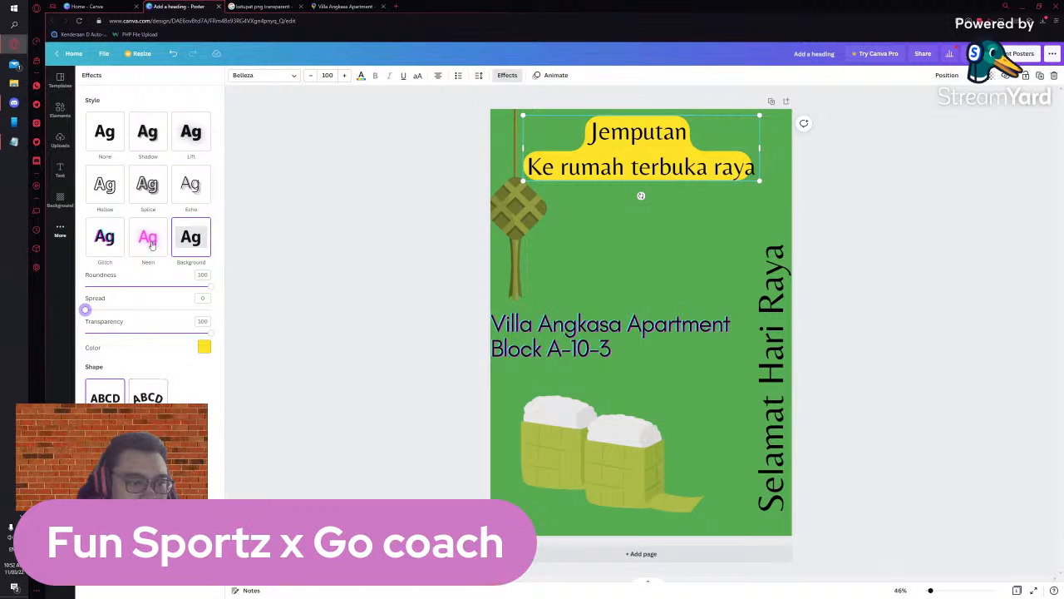
click(111, 148)
click(302, 181)
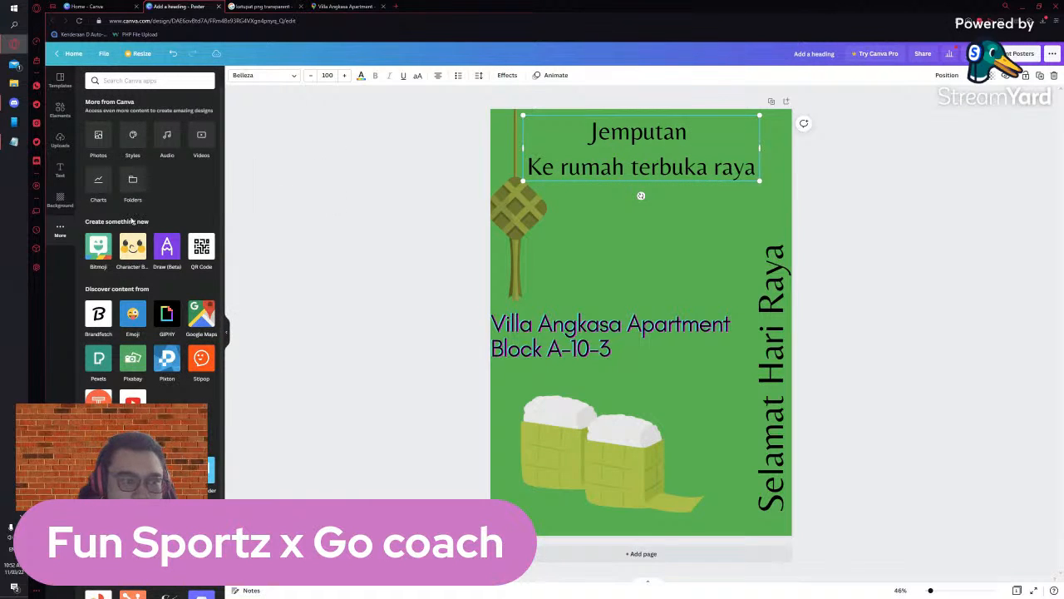
Step: Add a square from Elements and shape it into a header band over the heading
click(60, 199)
click(60, 171)
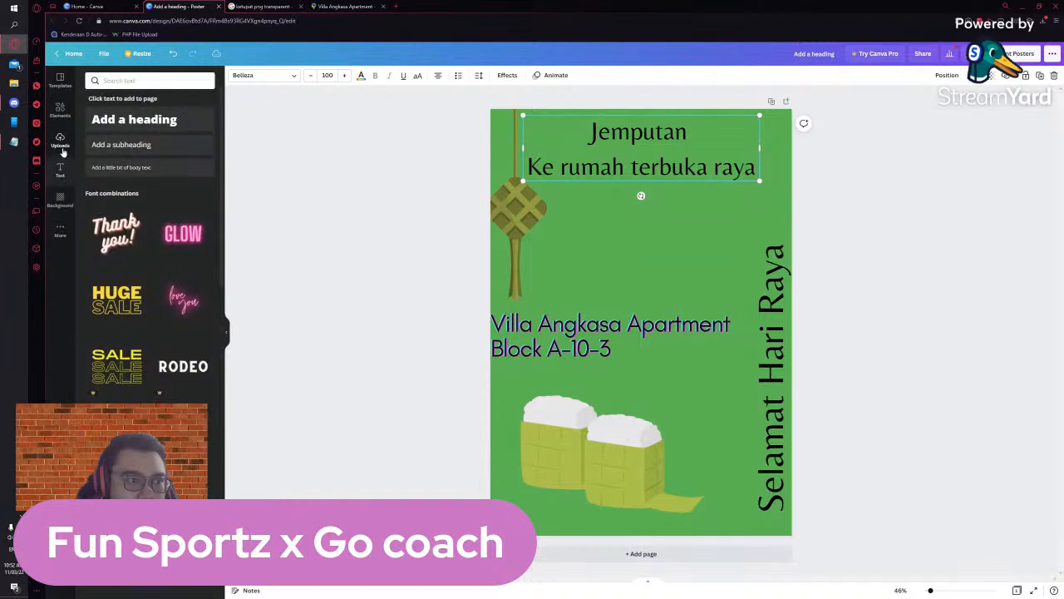
click(62, 150)
click(60, 110)
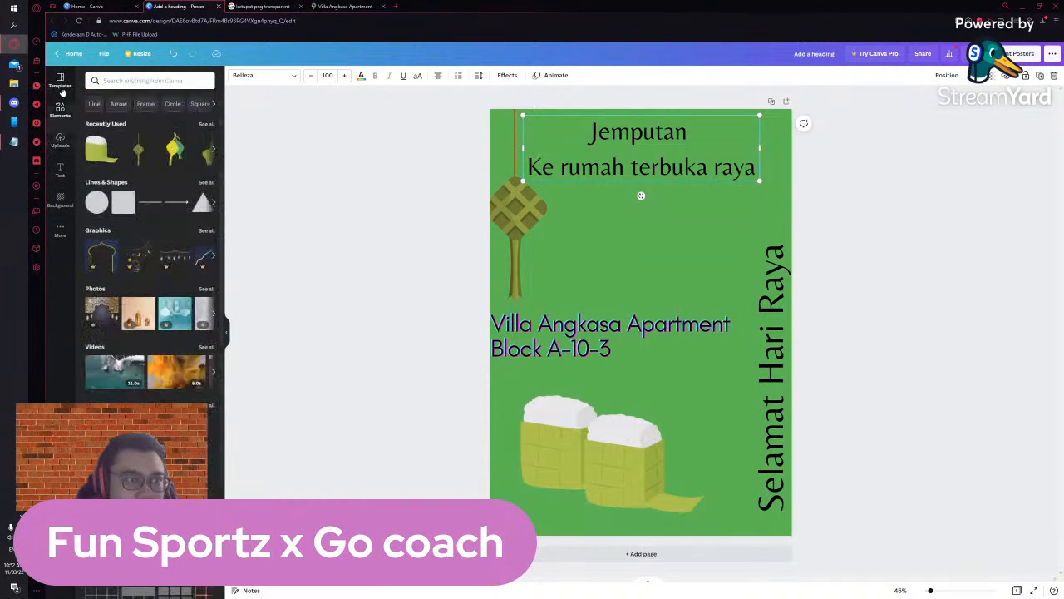
click(122, 200)
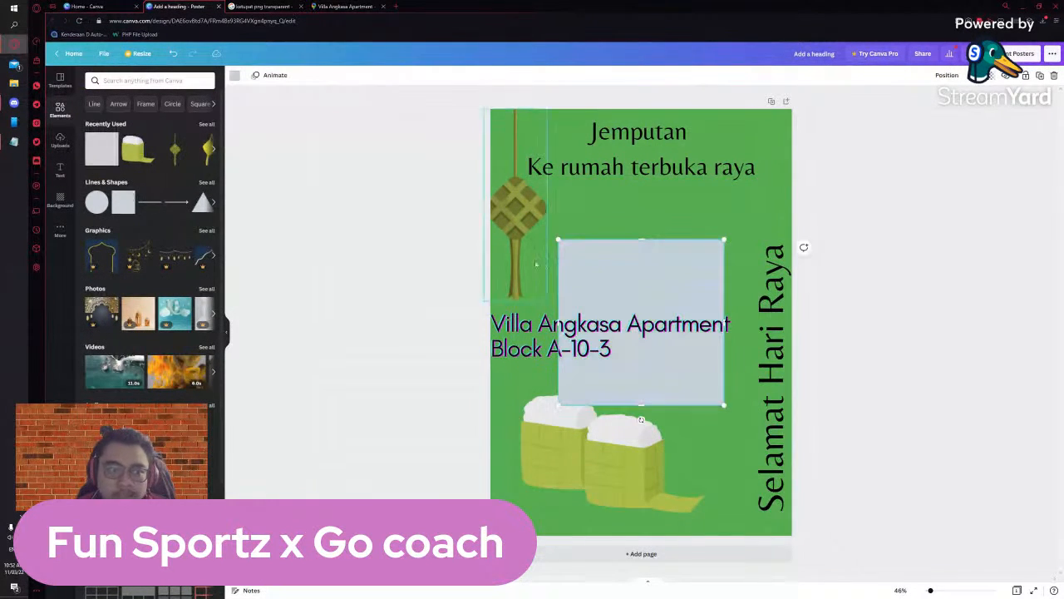
drag(701, 297, 829, 183)
drag(659, 264, 658, 177)
drag(514, 148, 503, 139)
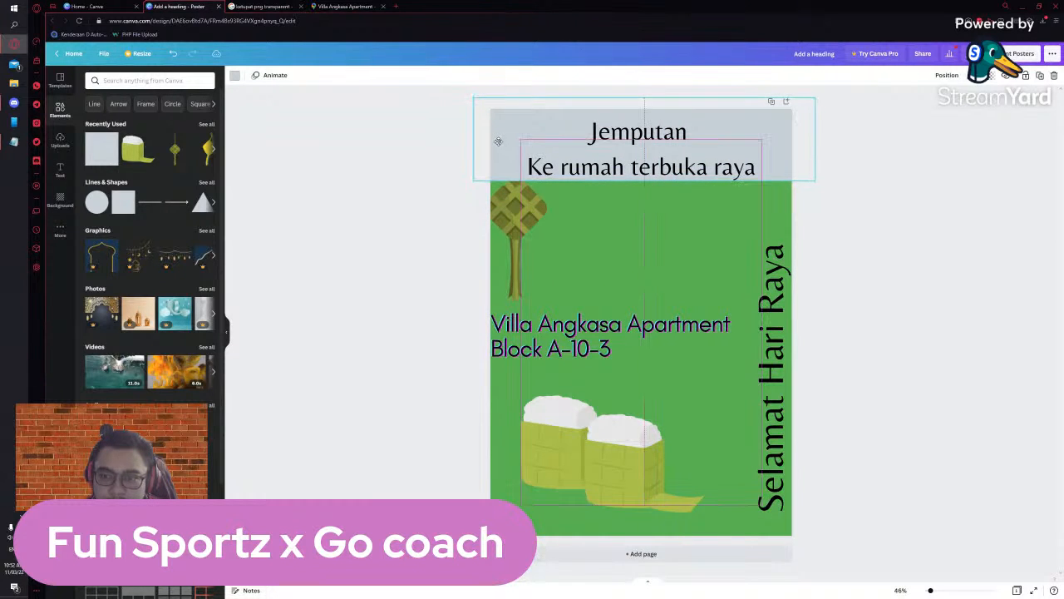
Step: Reposition the ketupat, delete the grey header rectangle, and nudge the heading right
mouse_move(516, 197)
mouse_down()
mouse_move(516, 237)
mouse_move(521, 184)
mouse_up()
click(517, 126)
click(780, 147)
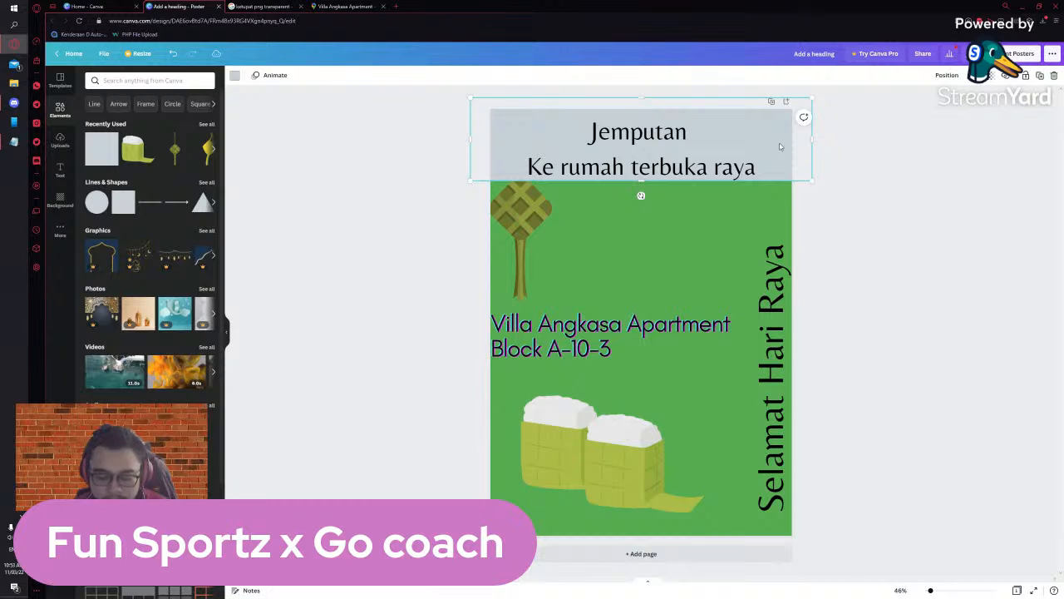
key(Delete)
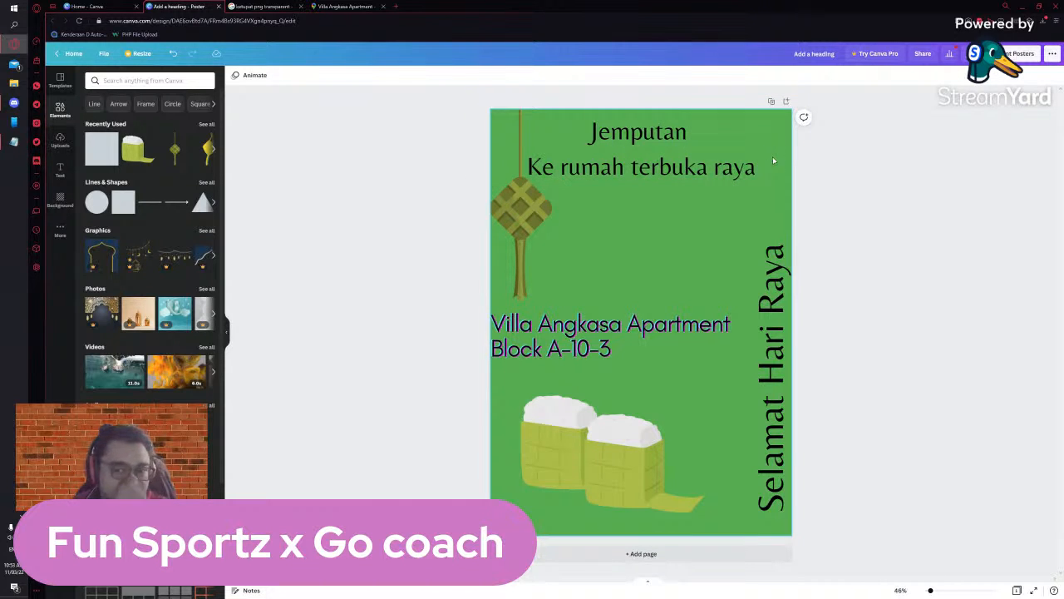
drag(688, 170, 700, 171)
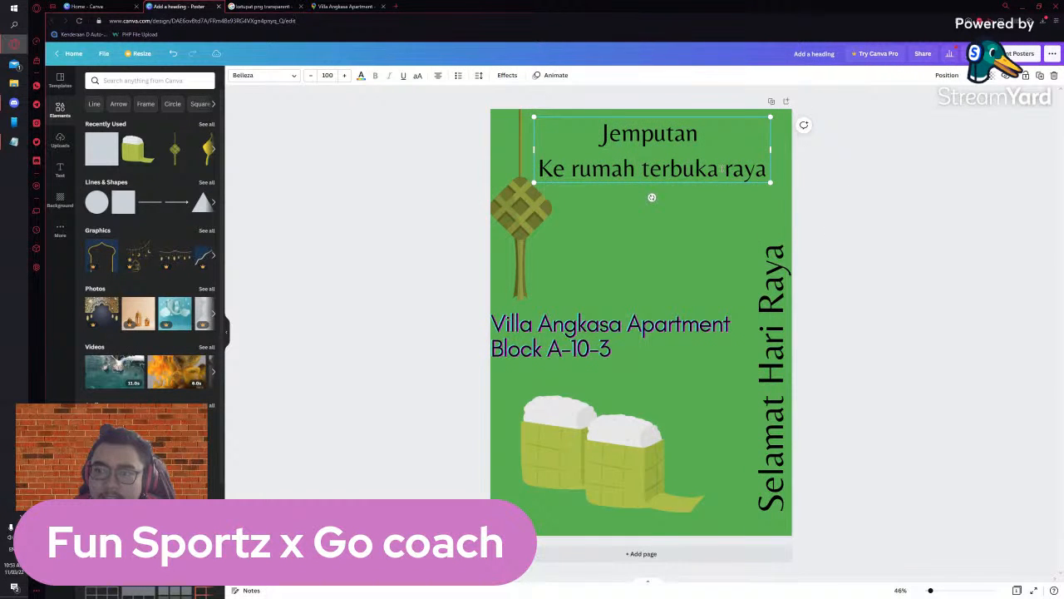
double_click(723, 168)
click(508, 75)
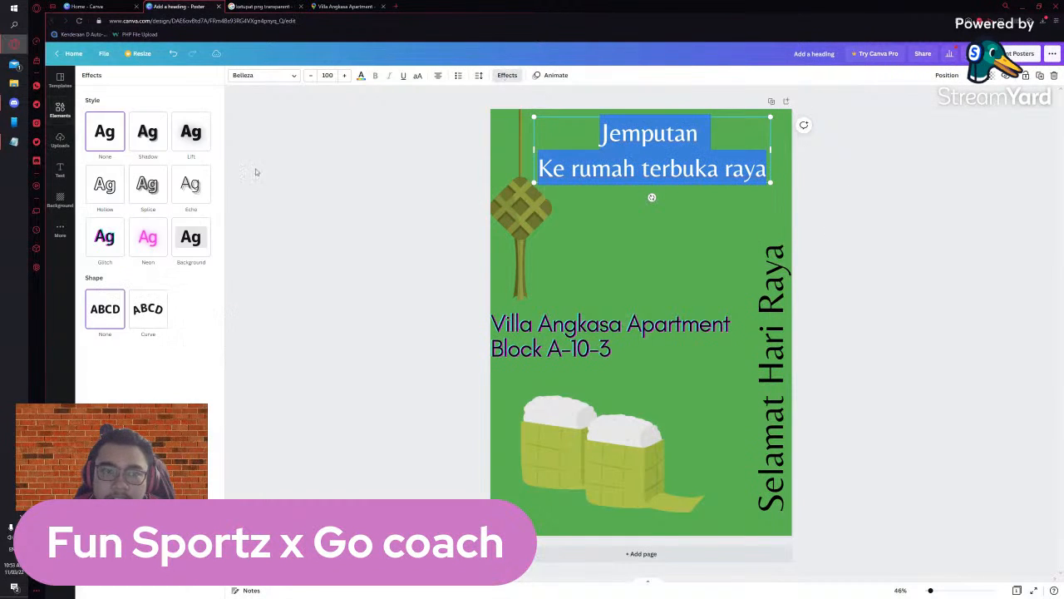
click(147, 239)
click(105, 241)
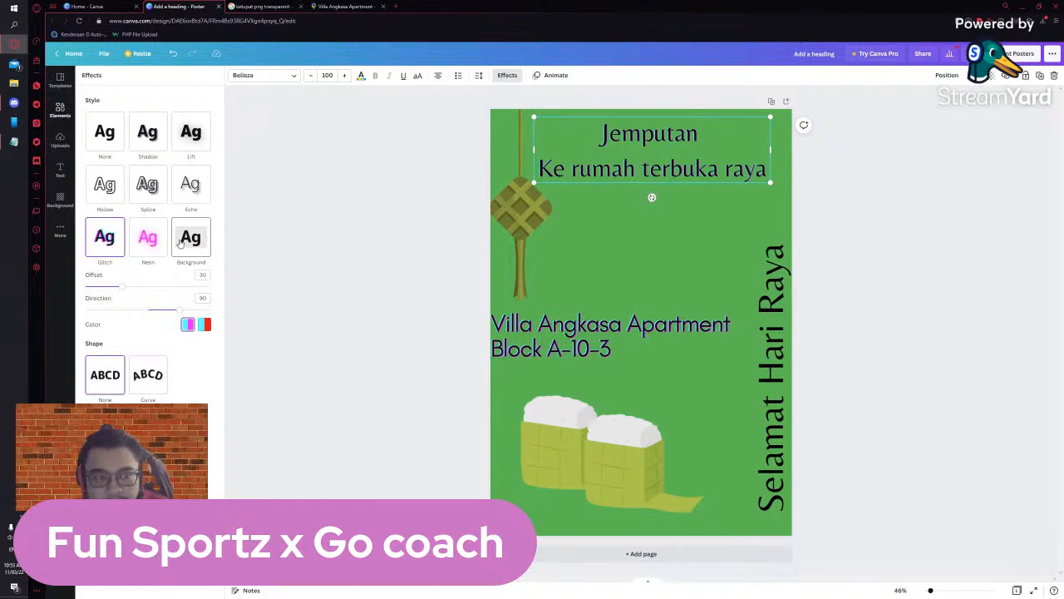
click(188, 235)
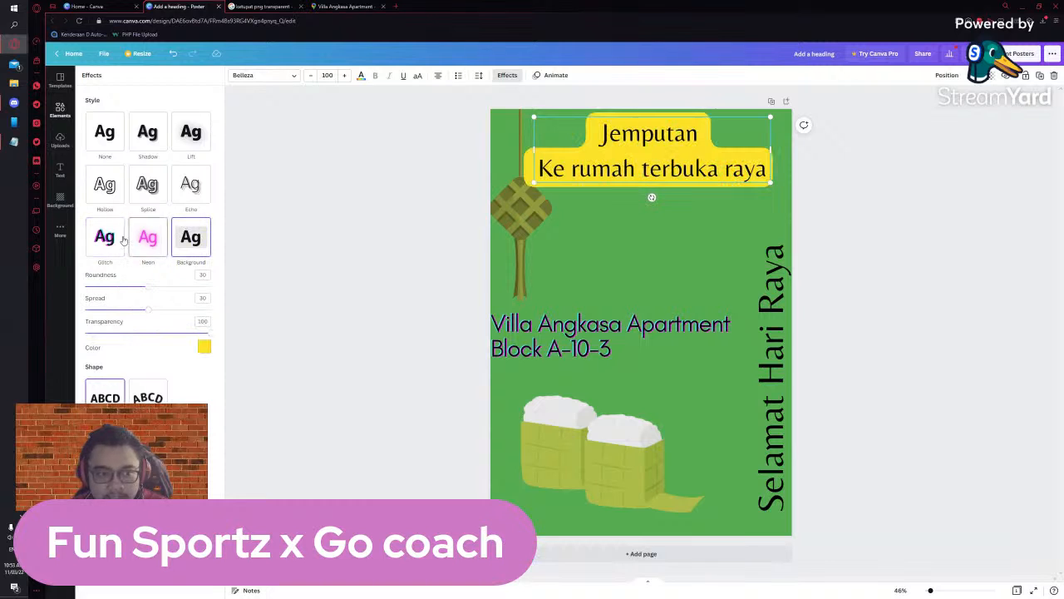
click(121, 239)
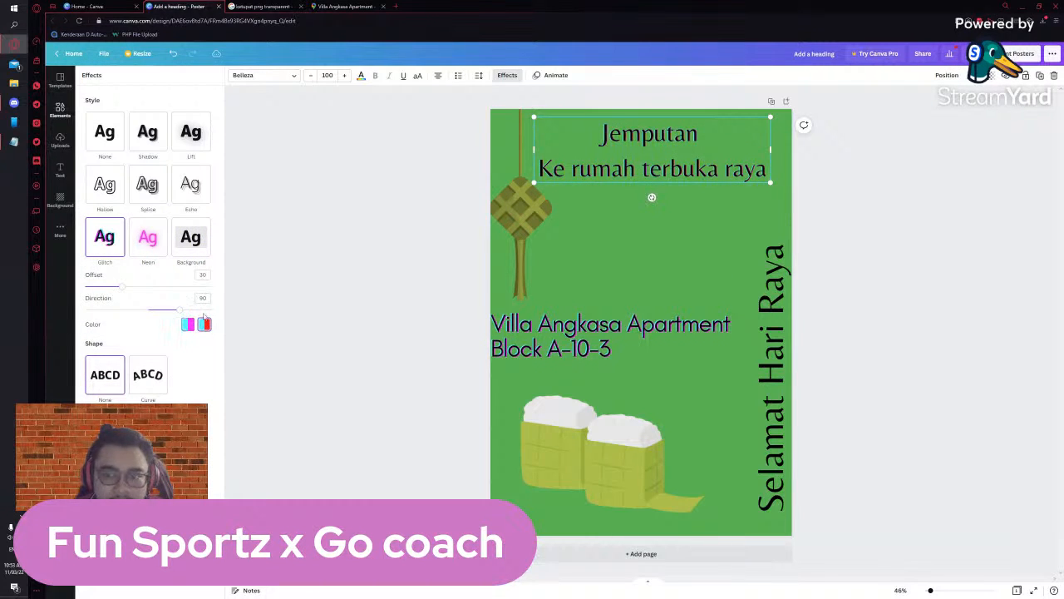
click(148, 239)
click(154, 204)
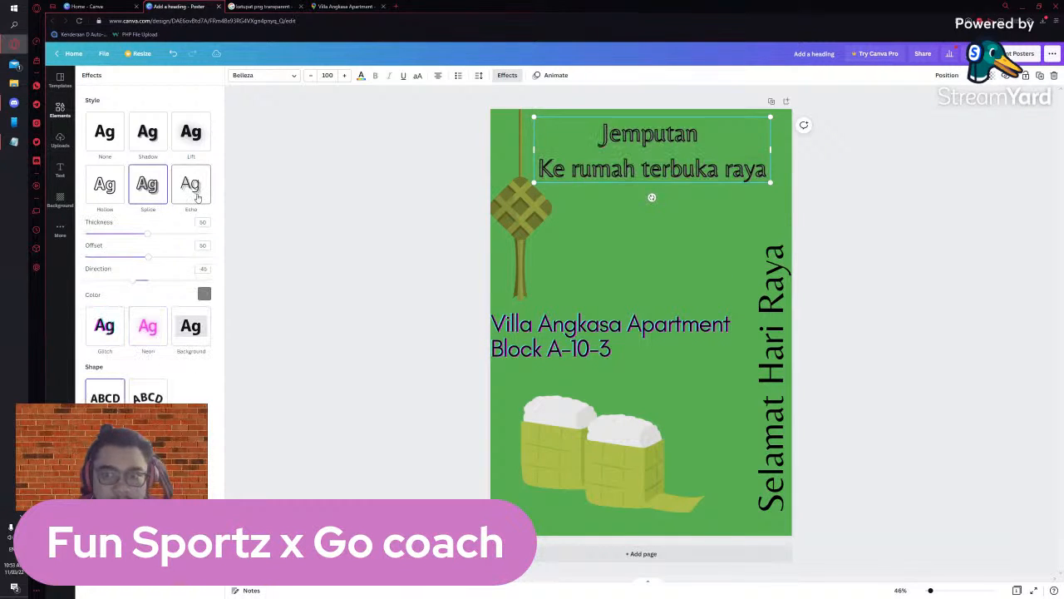
click(105, 132)
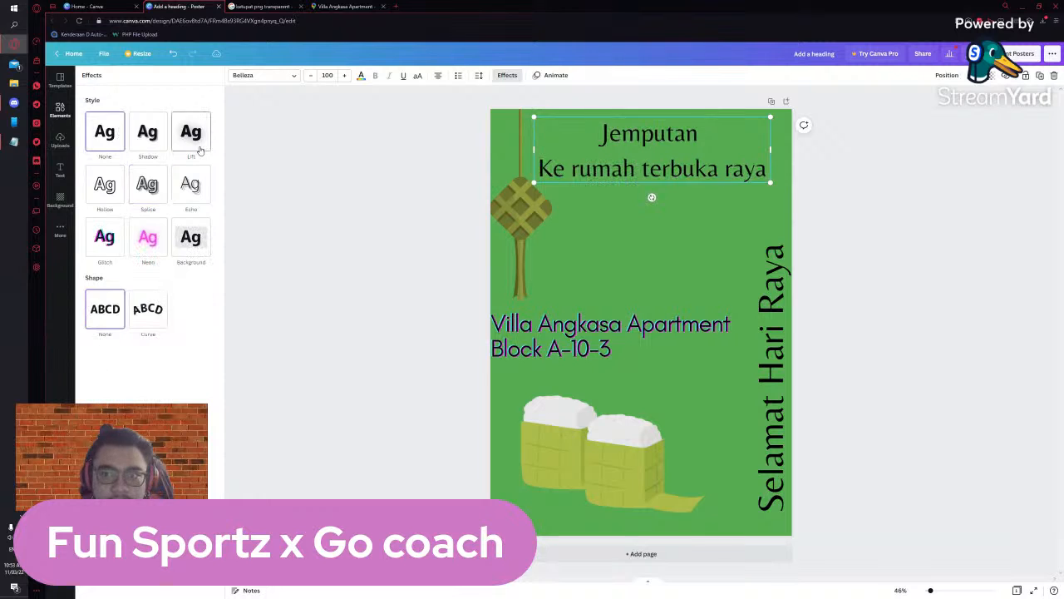
click(148, 131)
click(198, 140)
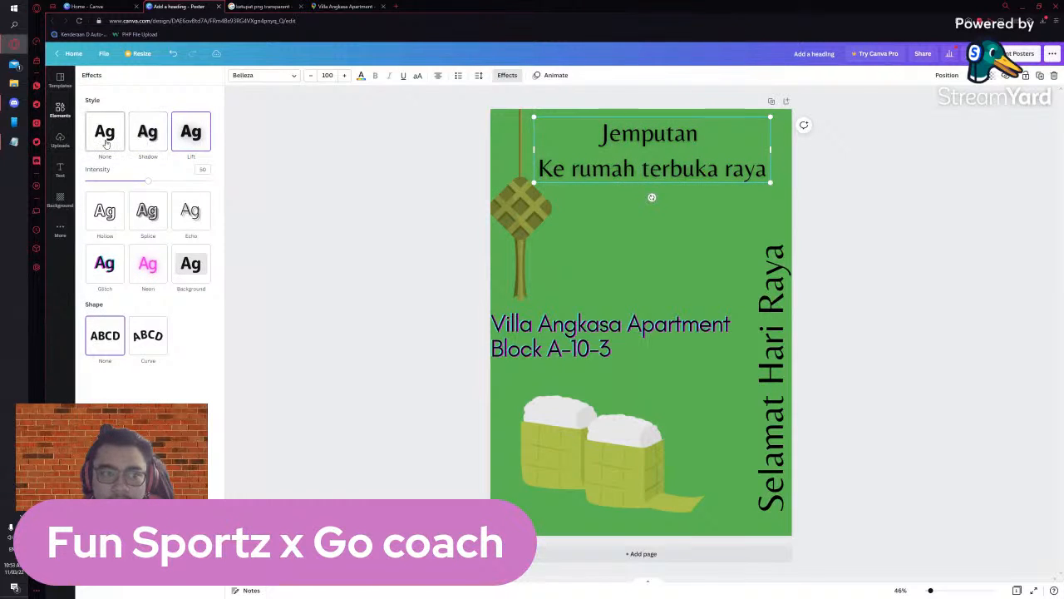
click(147, 140)
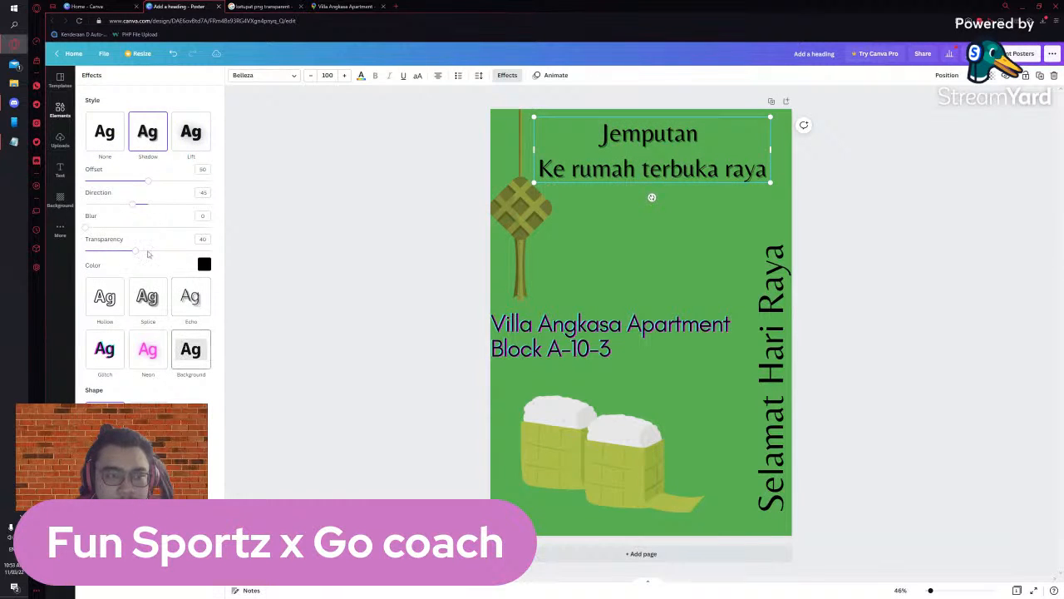
click(198, 356)
click(105, 131)
Step: Insert the grey wavy-edged shape from the full Lines & Shapes collection
click(265, 188)
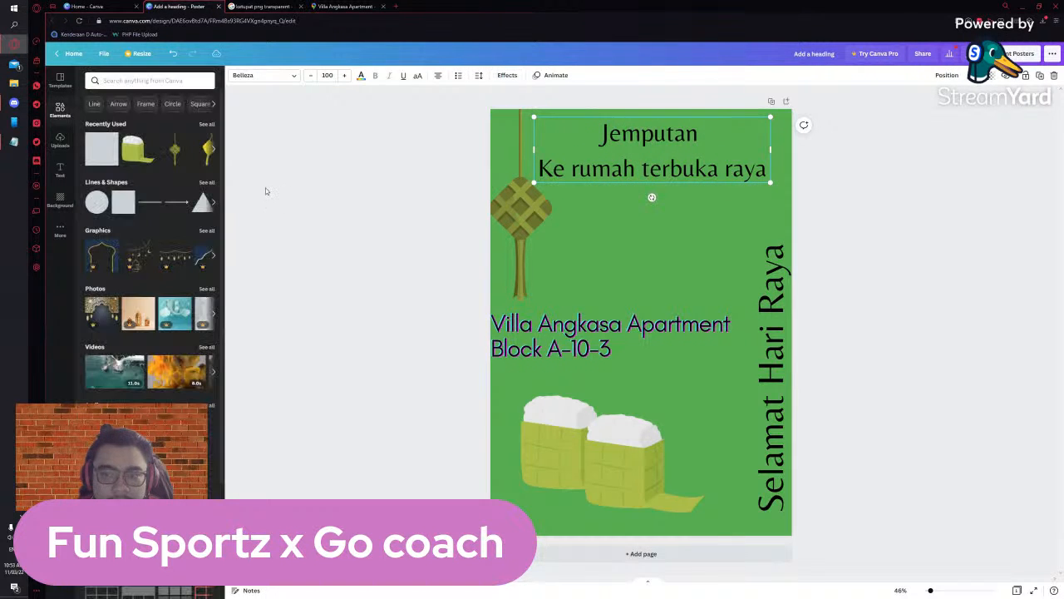
click(292, 210)
click(629, 172)
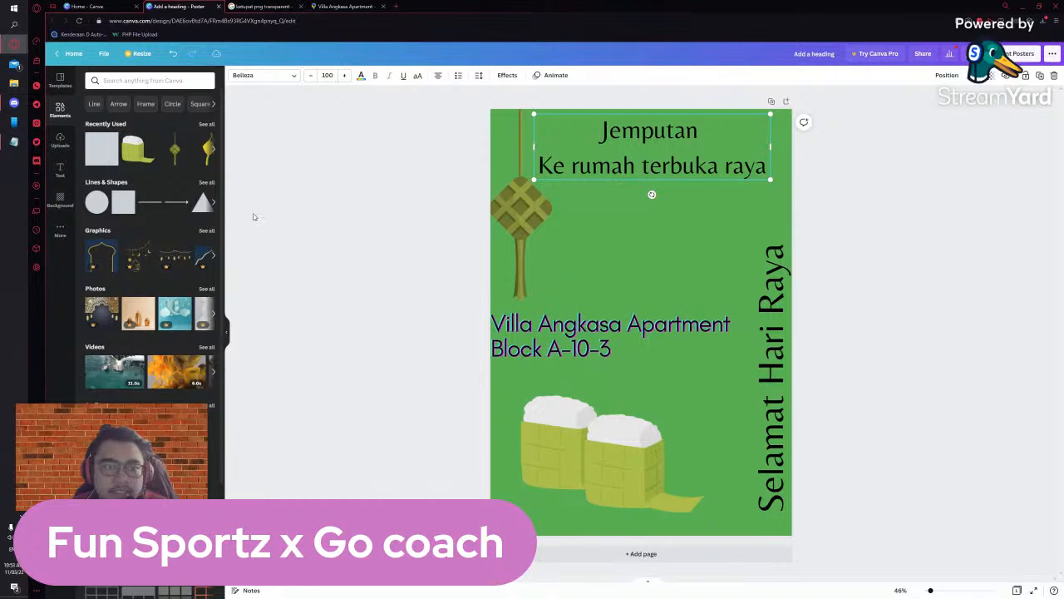
click(213, 202)
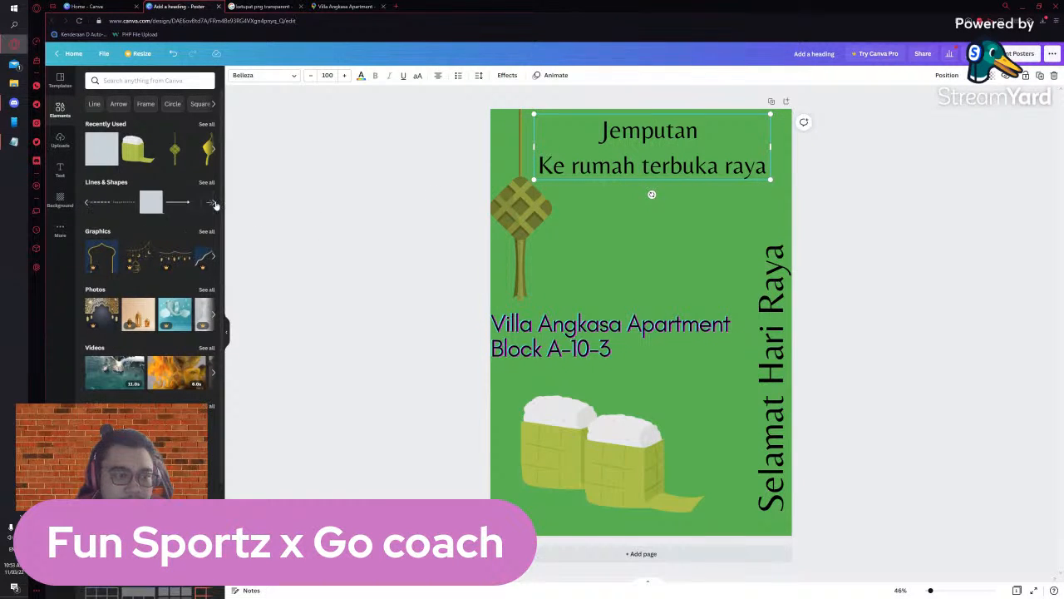
click(85, 204)
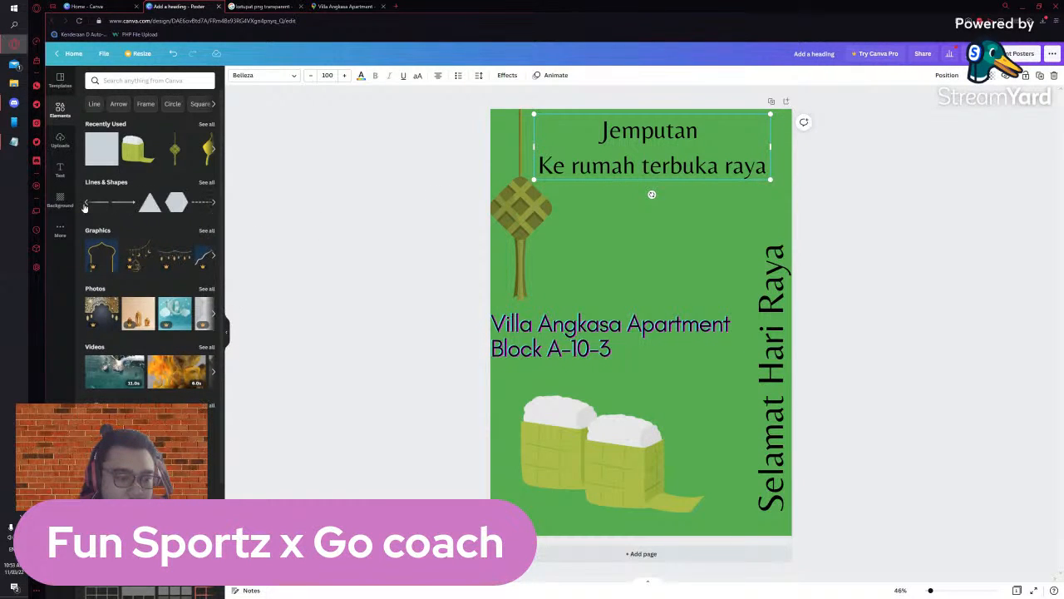
click(206, 182)
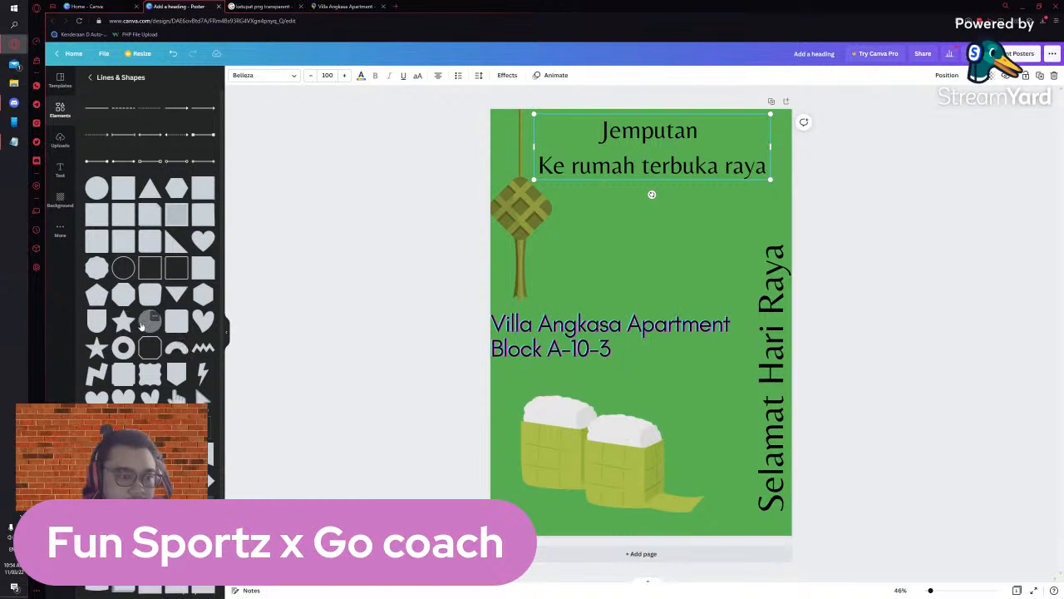
scroll(142, 326, down, 4)
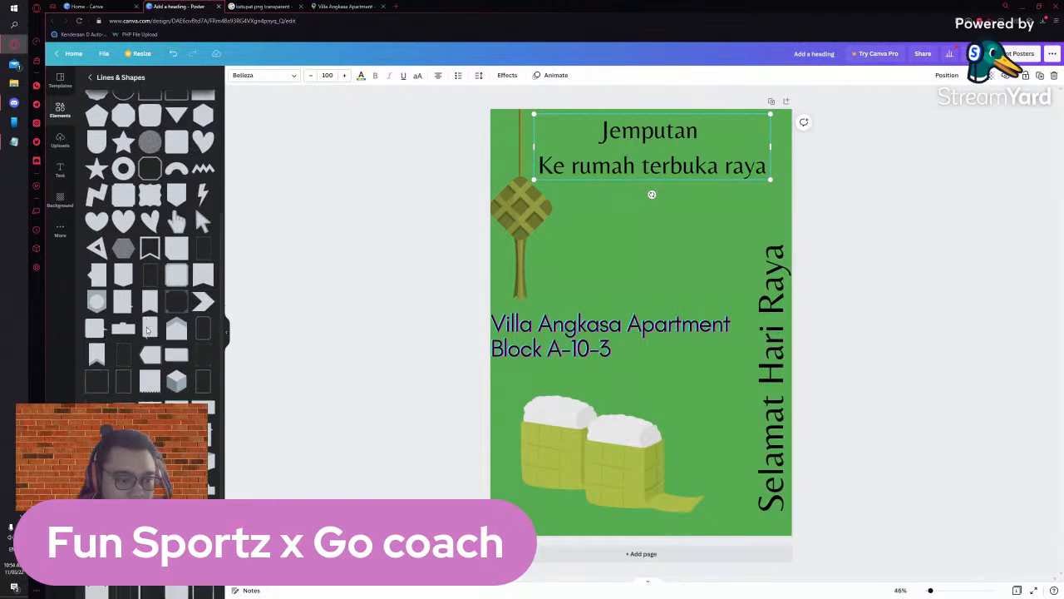
scroll(147, 330, down, 2)
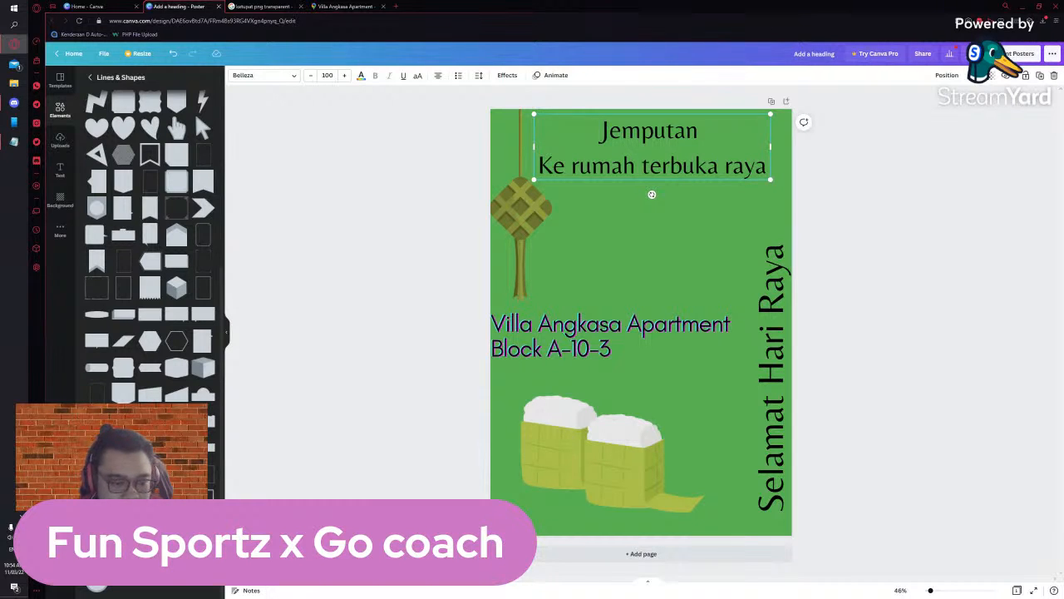
click(149, 449)
Step: Drag the wavy shape to the poster's top and rotate it level
drag(670, 266, 620, 336)
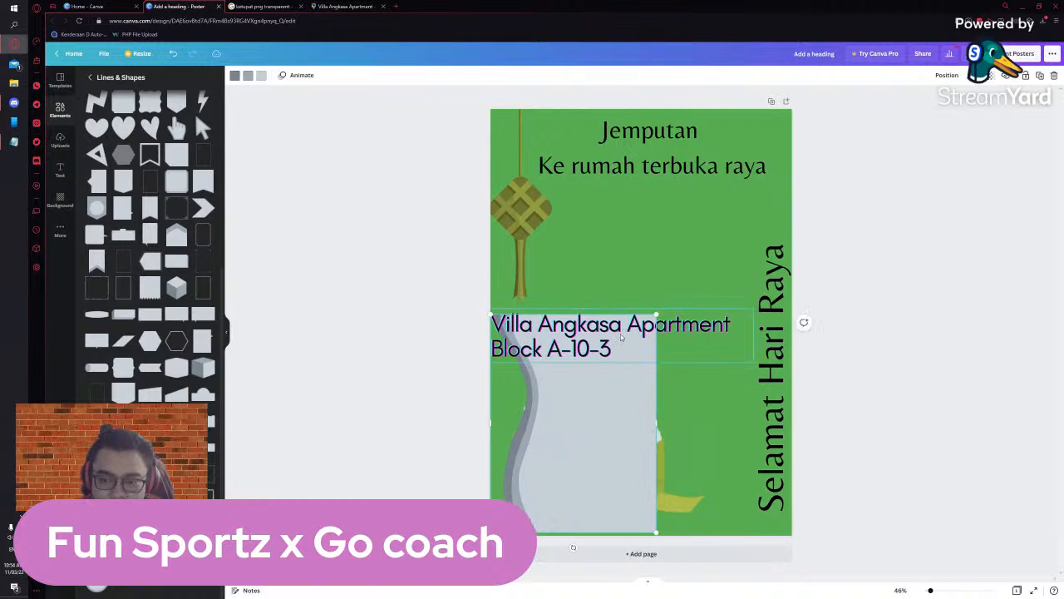
key(ctrl+t)
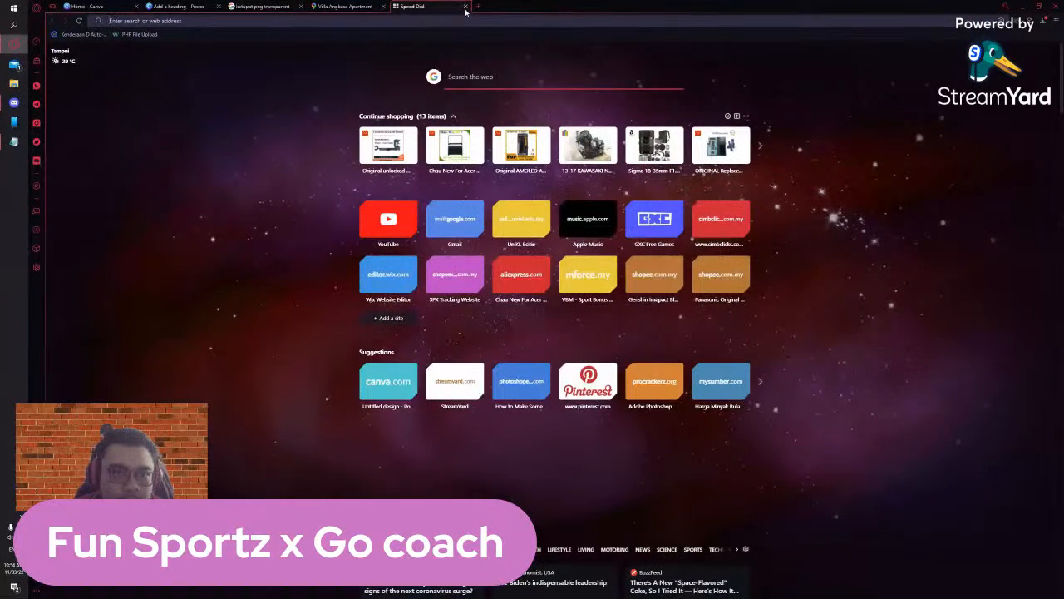
click(466, 7)
drag(610, 387, 609, 459)
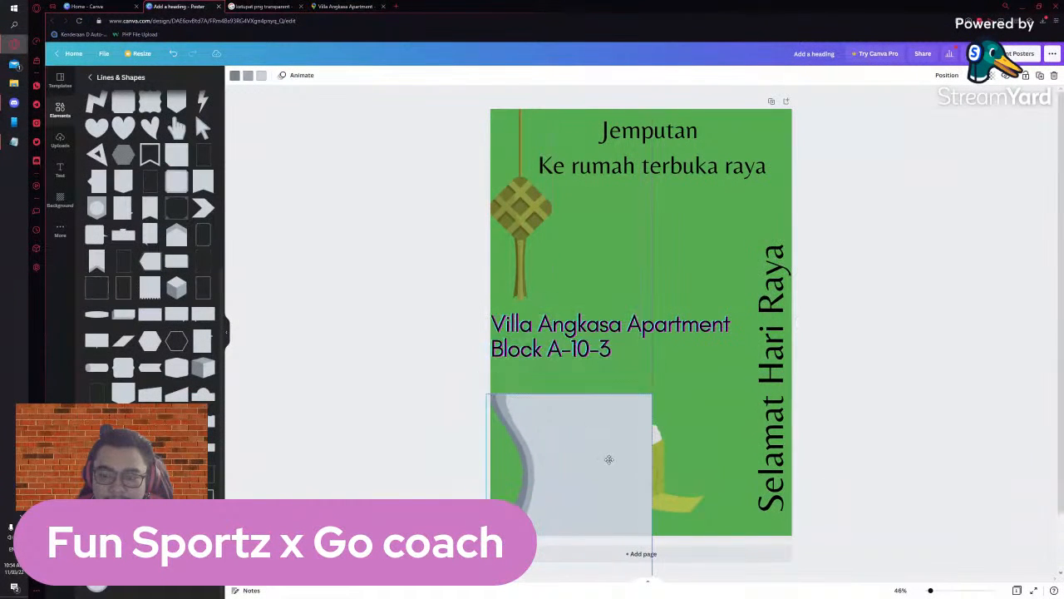
mouse_move(628, 417)
mouse_down()
mouse_move(596, 354)
mouse_move(708, 360)
mouse_move(838, 257)
mouse_move(824, 276)
mouse_move(820, 231)
mouse_move(641, 138)
mouse_move(648, 143)
mouse_up()
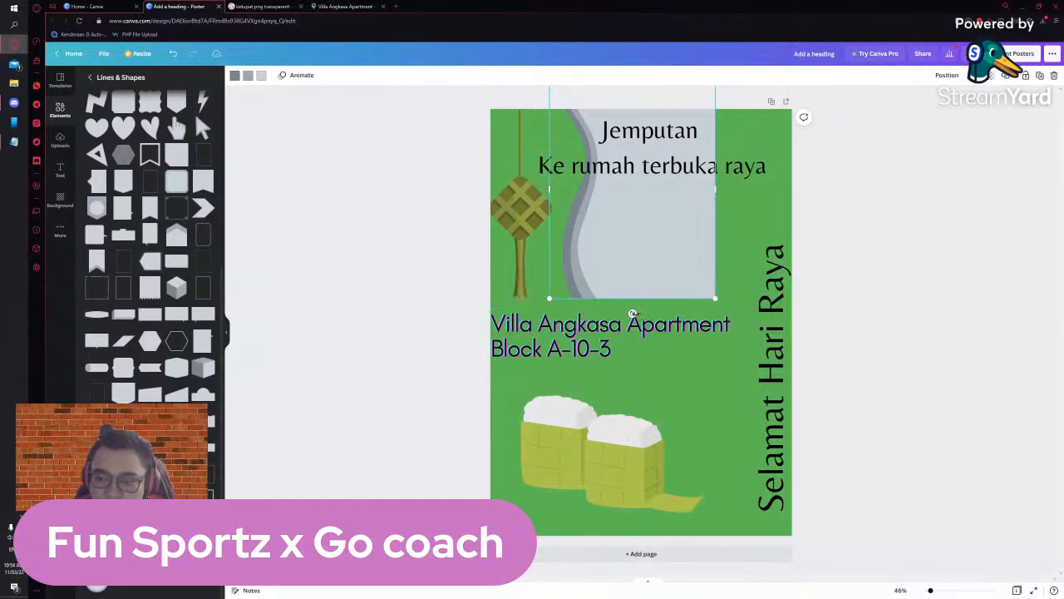
mouse_move(636, 312)
mouse_down()
mouse_move(805, 223)
mouse_move(808, 178)
mouse_up()
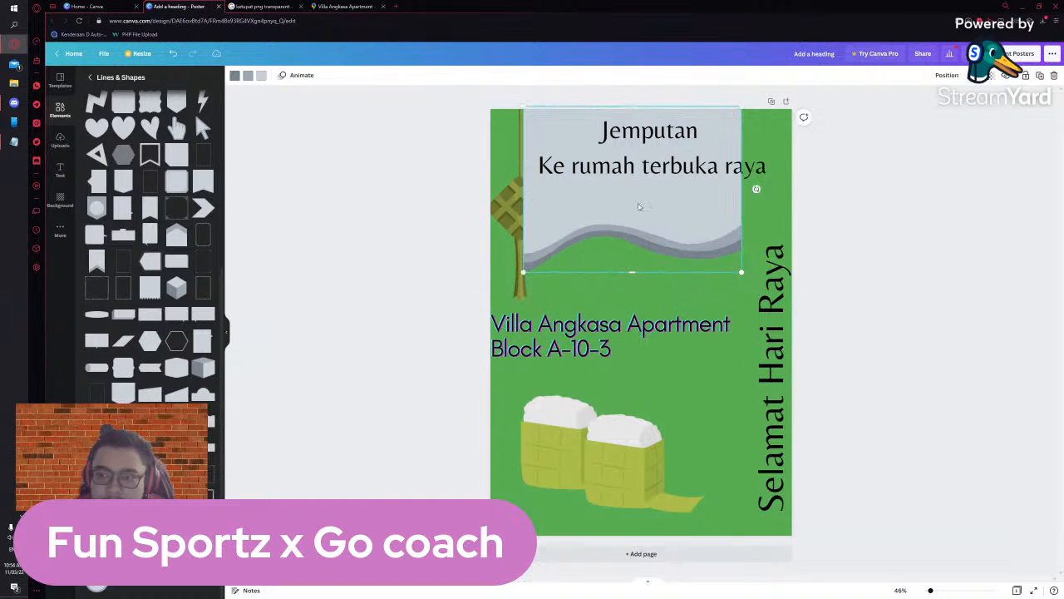
mouse_move(637, 206)
mouse_down()
mouse_move(645, 163)
mouse_move(648, 178)
mouse_move(606, 153)
mouse_move(582, 156)
mouse_move(581, 178)
mouse_up()
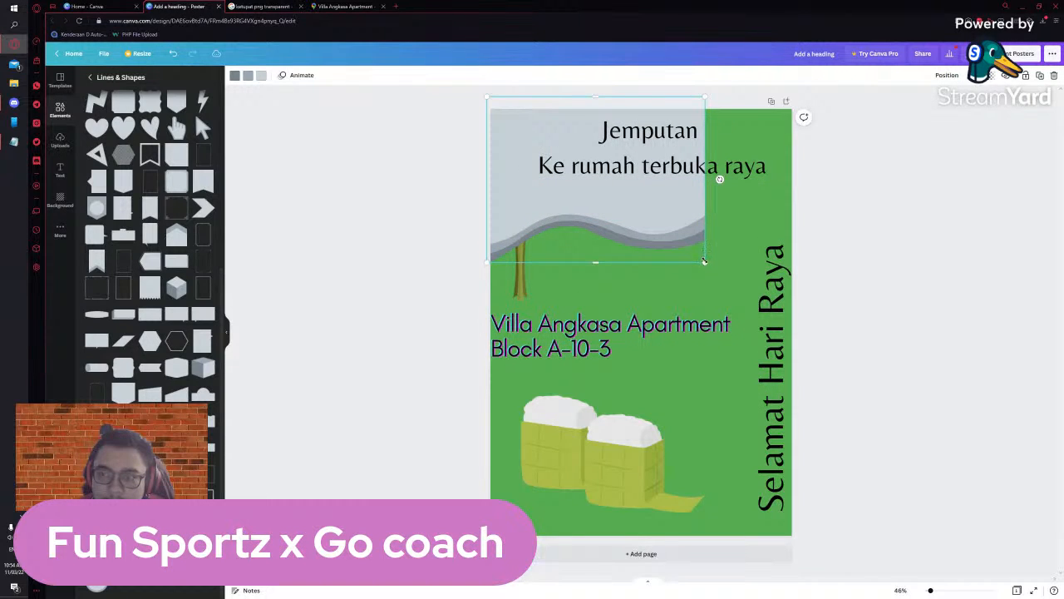
Step: Stretch the wave to full page width, snap it to the top edge, and lower the ketupat
mouse_move(705, 261)
mouse_down()
mouse_move(815, 240)
mouse_move(844, 266)
mouse_up()
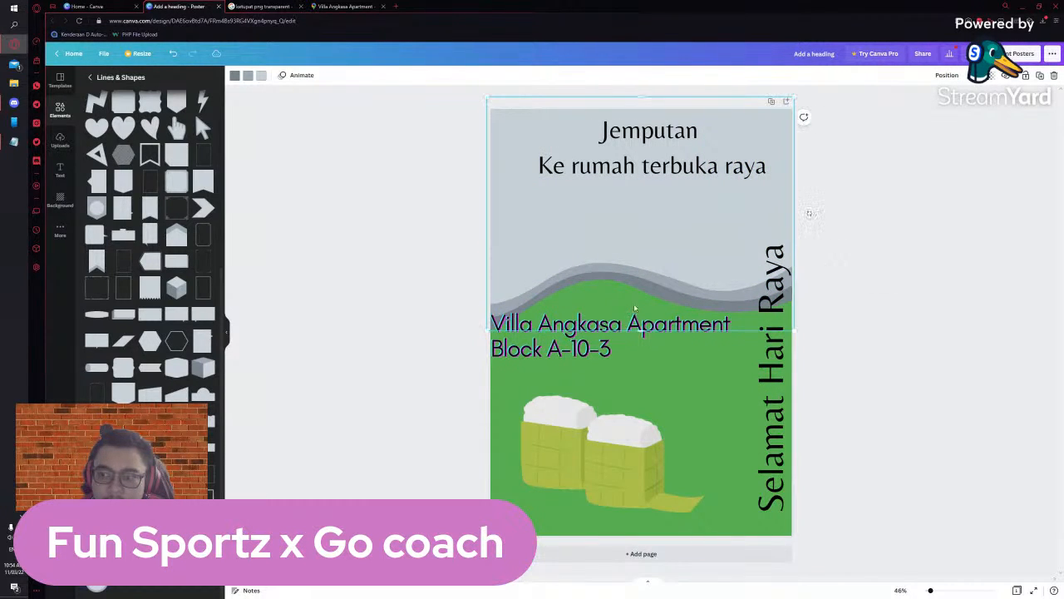
drag(640, 330, 654, 249)
drag(637, 188, 635, 183)
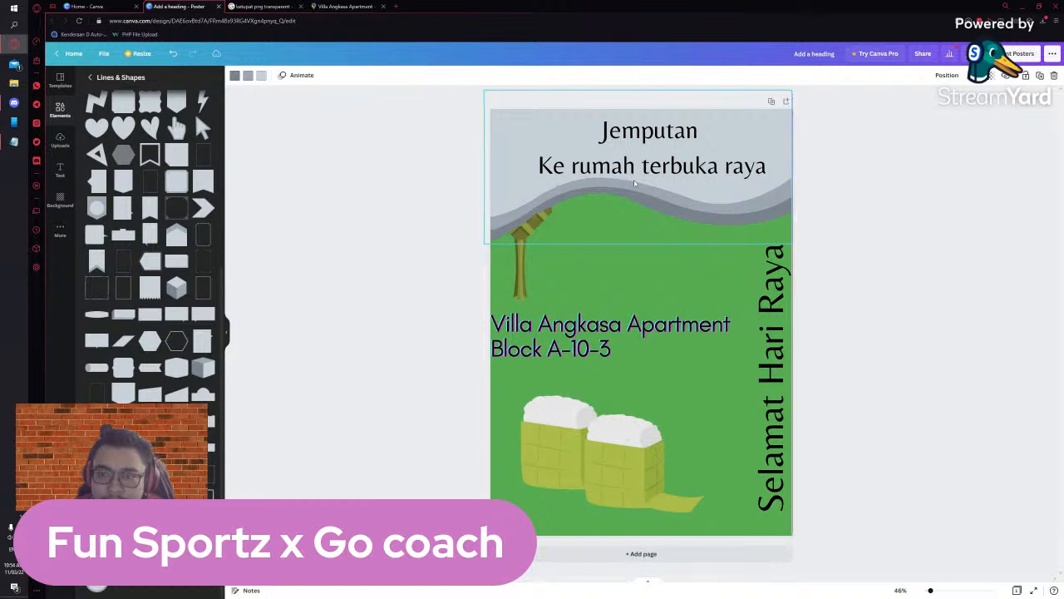
drag(524, 253, 535, 311)
Step: Switch the heading's alignment to left, then back to centre
click(630, 159)
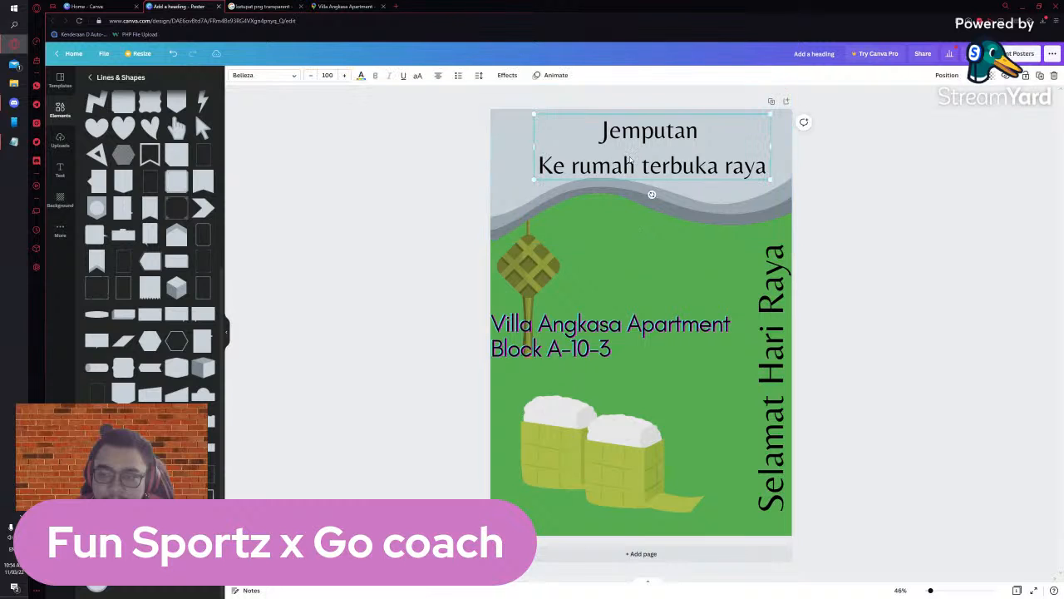
drag(650, 141, 613, 140)
double_click(613, 140)
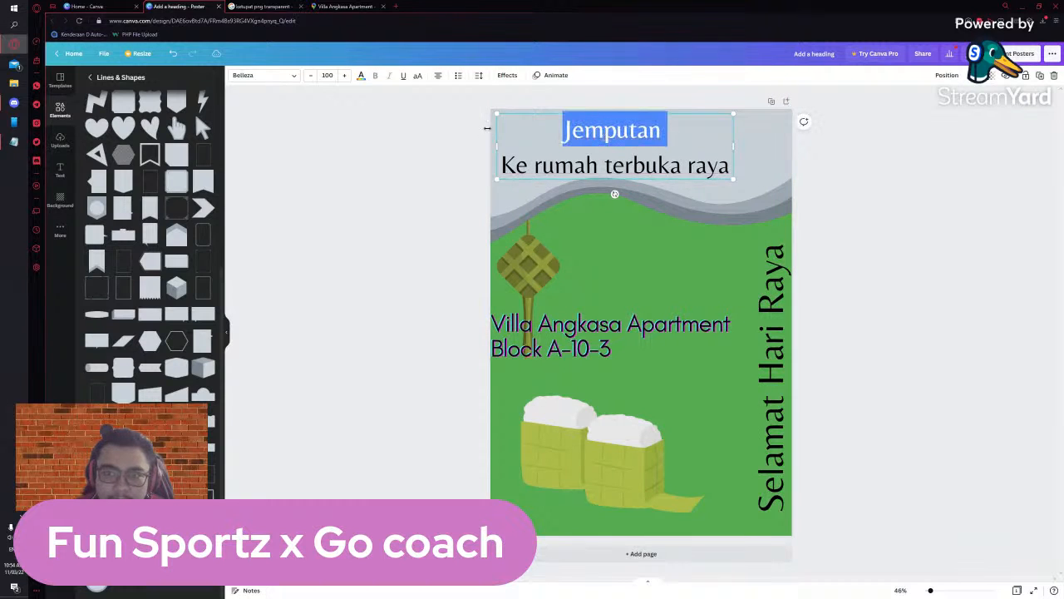
key(ctrl+a)
click(439, 75)
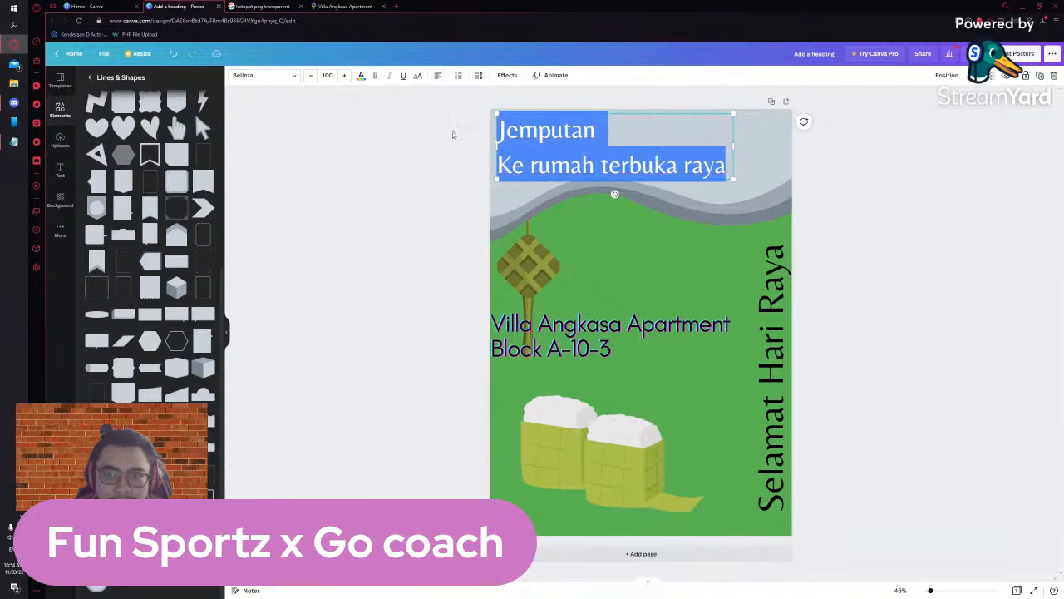
click(452, 132)
double_click(524, 142)
key(ctrl+a)
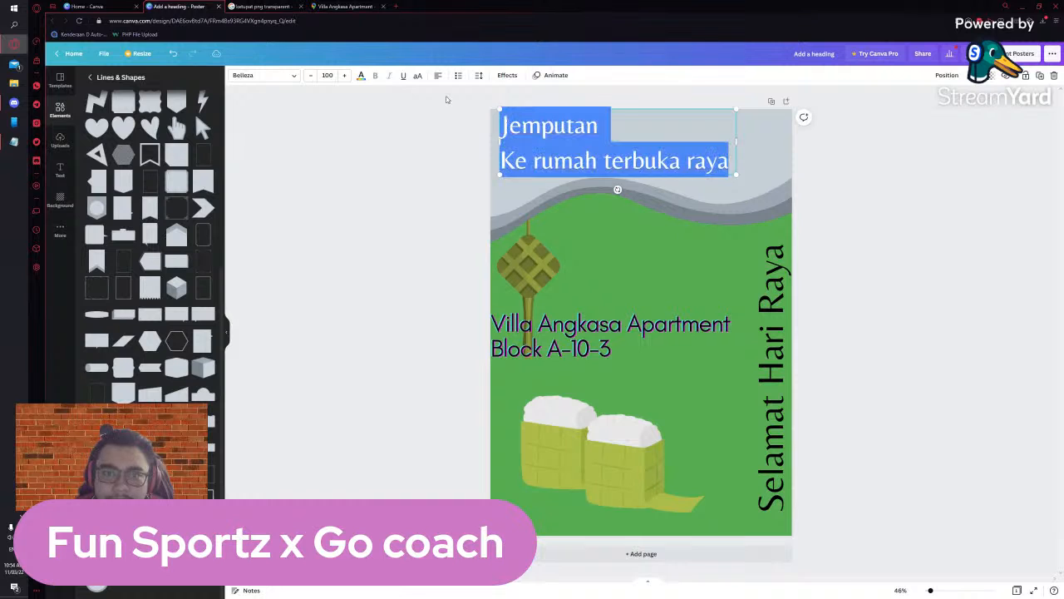
click(439, 77)
click(435, 195)
Step: Shift the heading box right to the page centre and reselect the grey wave
drag(596, 142, 619, 143)
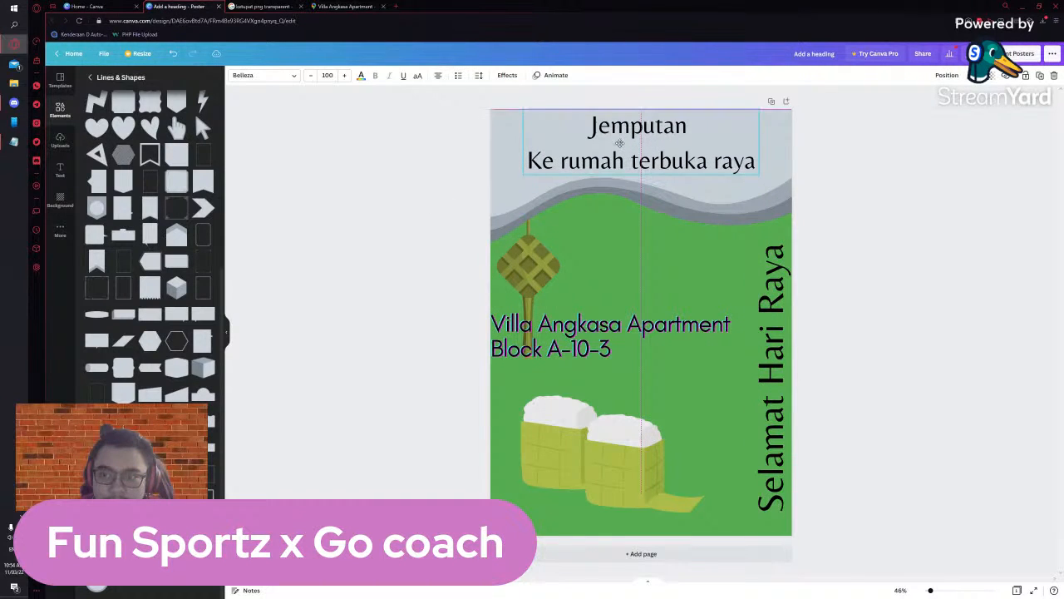
click(628, 220)
click(898, 221)
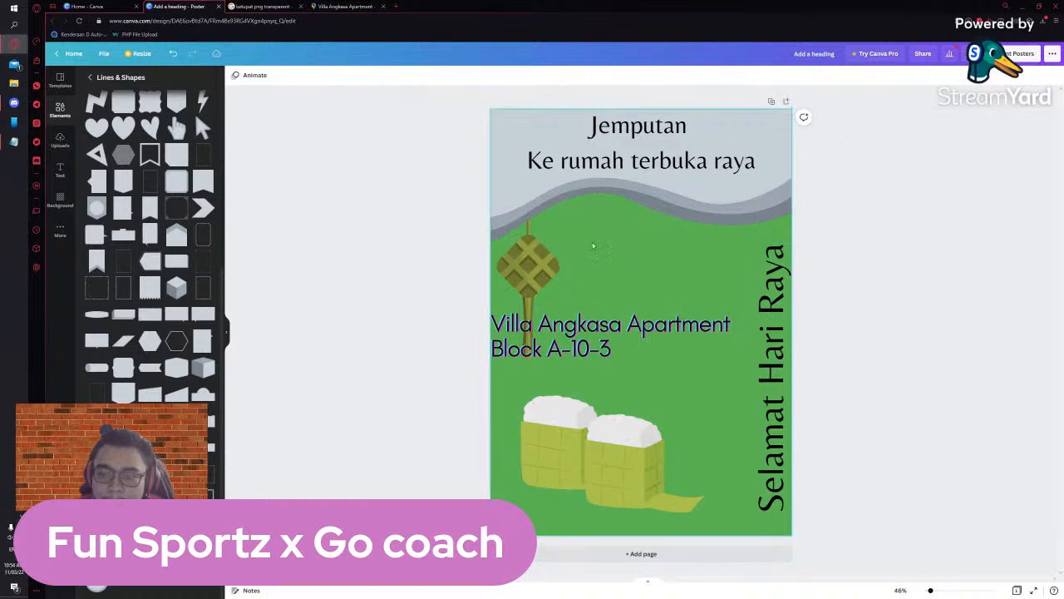
click(594, 239)
Step: Recolour the wave's two bands lighter yellow-green and olive green
click(235, 76)
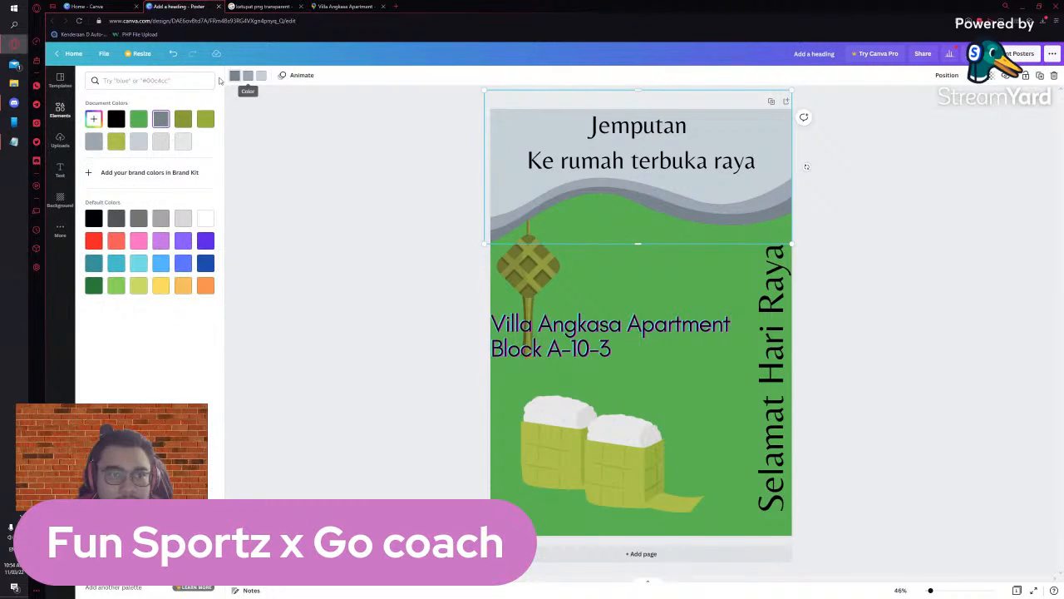
click(138, 120)
click(117, 120)
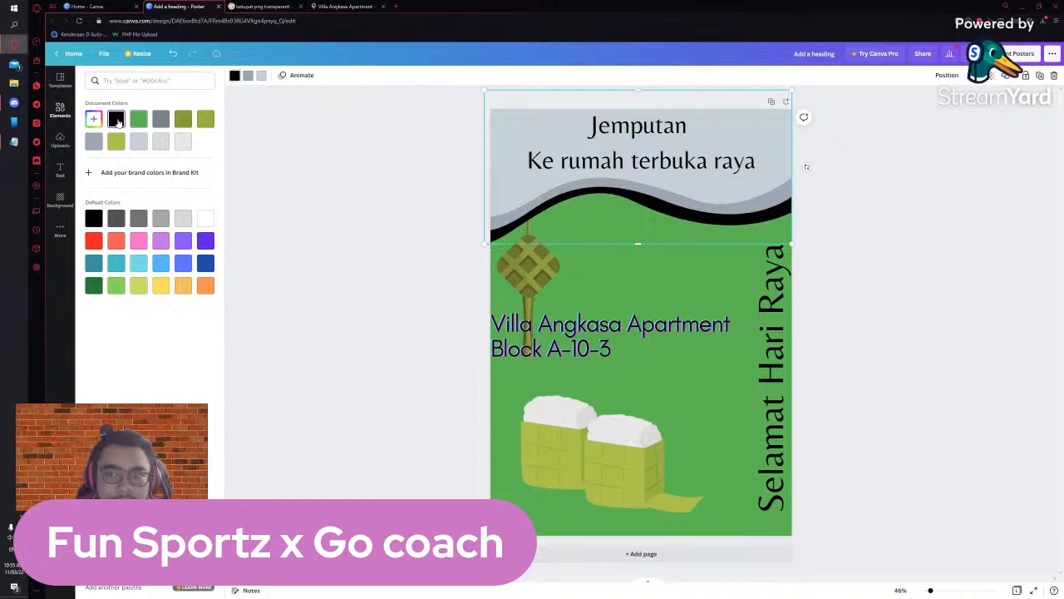
click(183, 120)
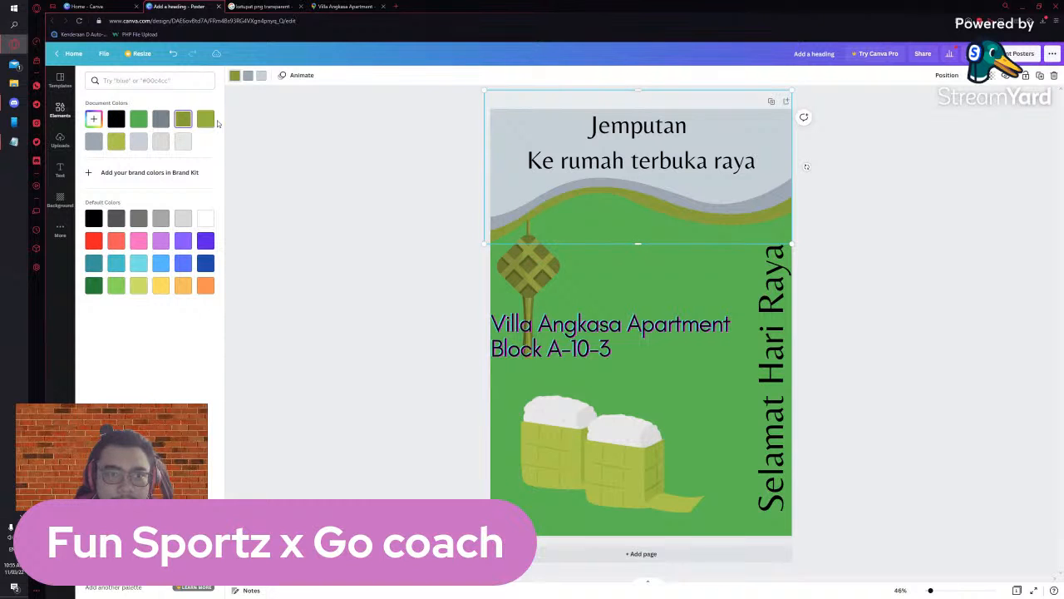
click(206, 120)
click(116, 141)
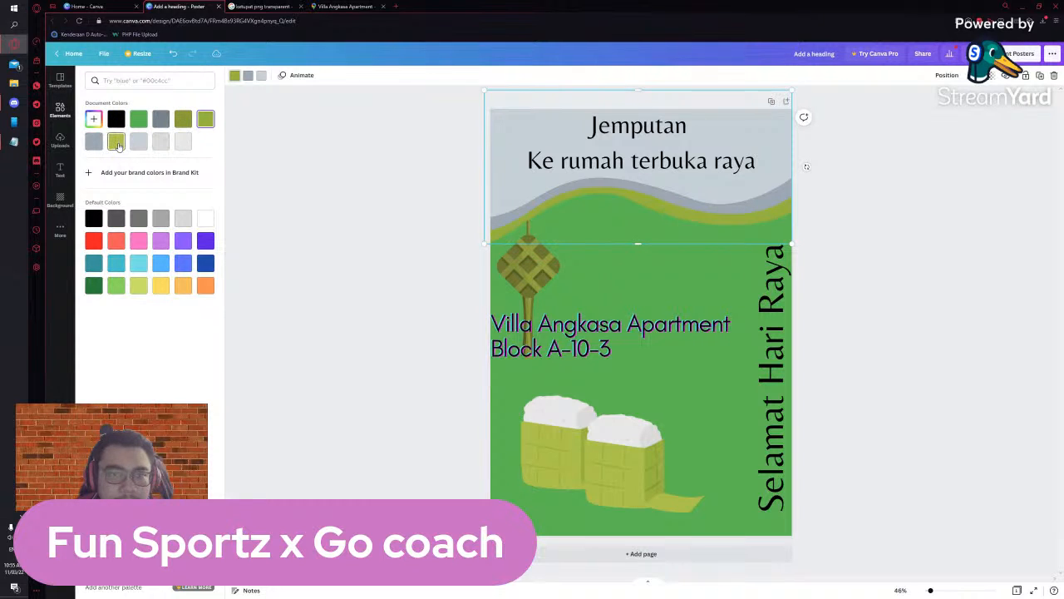
click(253, 79)
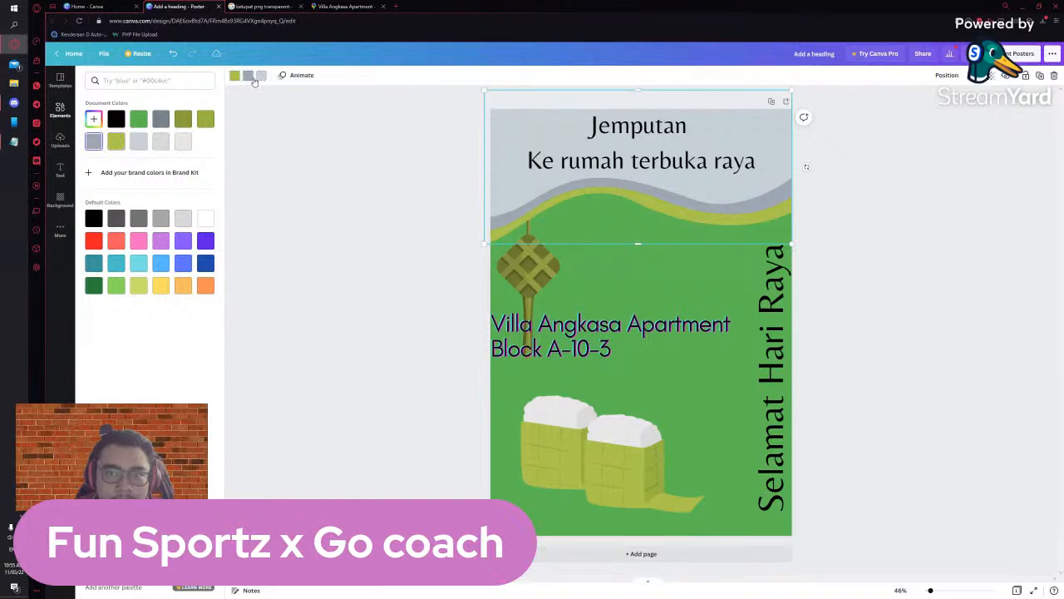
click(187, 125)
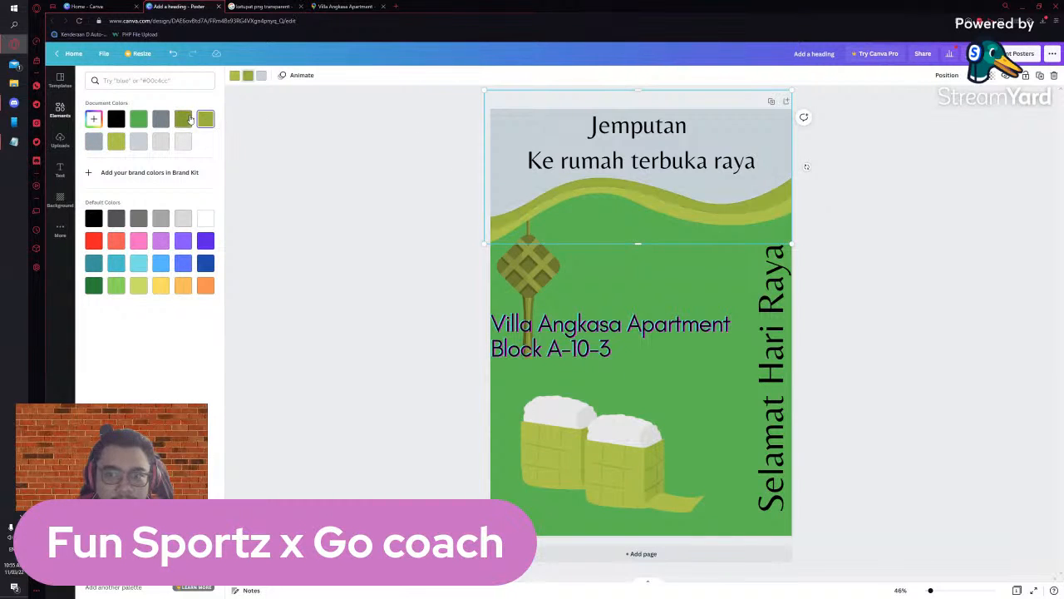
Step: Make the wave's top background area yellow-green
click(261, 76)
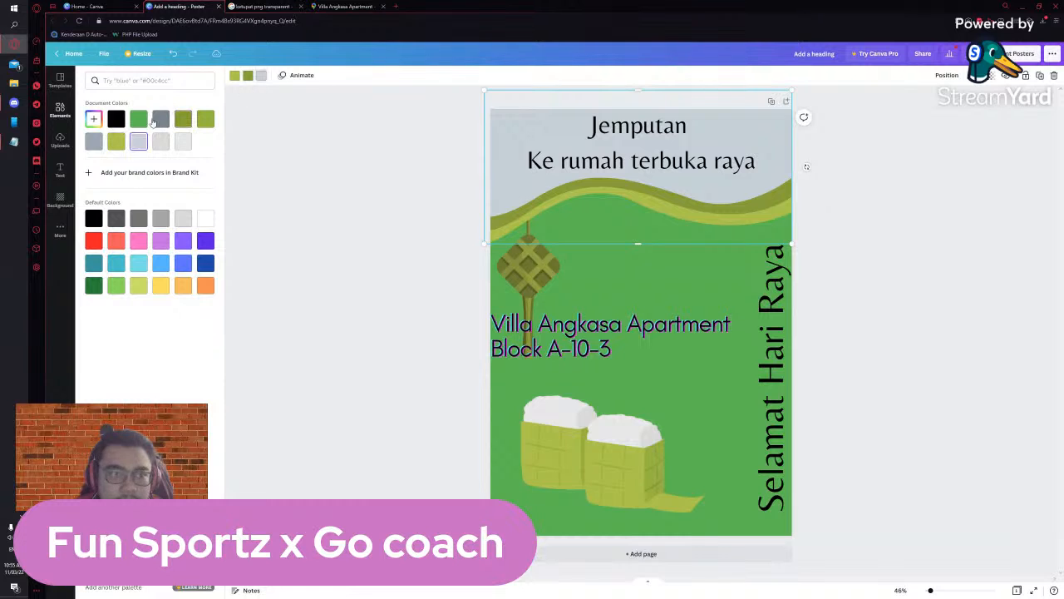
click(94, 286)
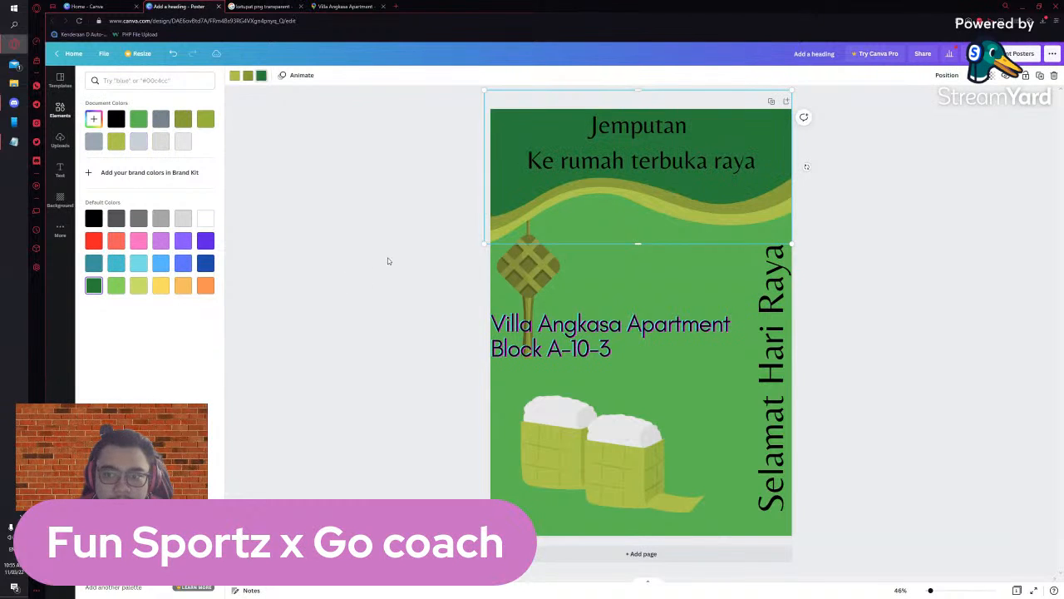
click(115, 286)
click(139, 287)
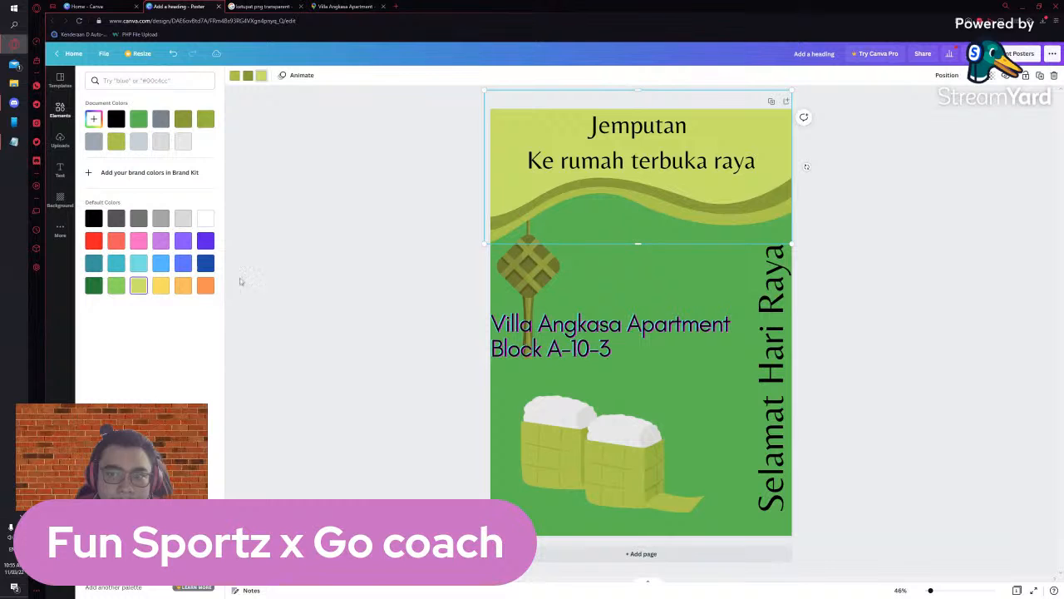
click(325, 261)
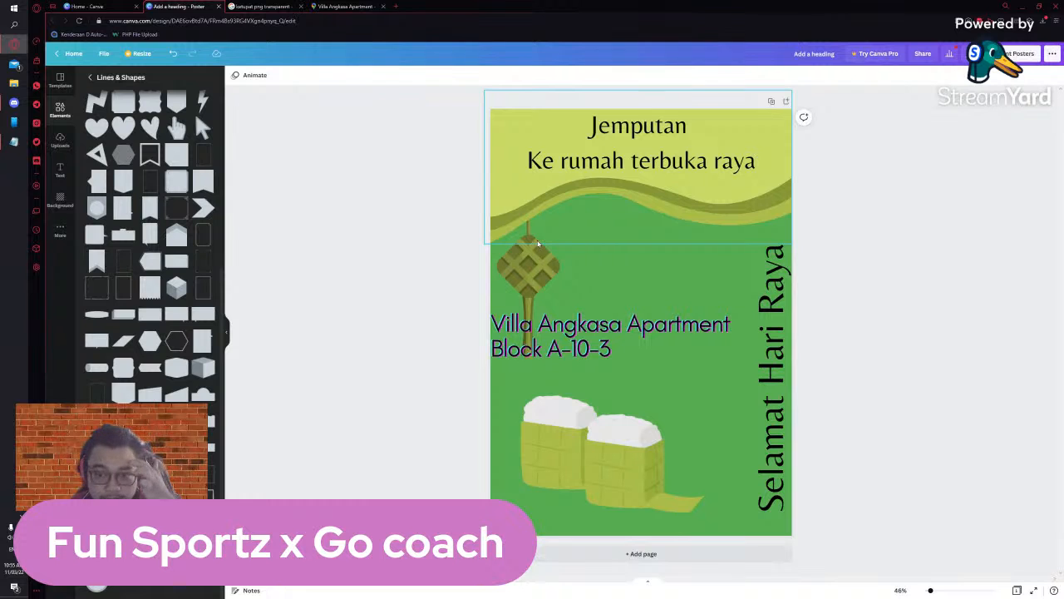
Step: Send the right ketupat behind the Villa Angkasa Apartment address and nudge the address down-right
drag(532, 266, 619, 236)
key(ctrl+v)
right_click(594, 270)
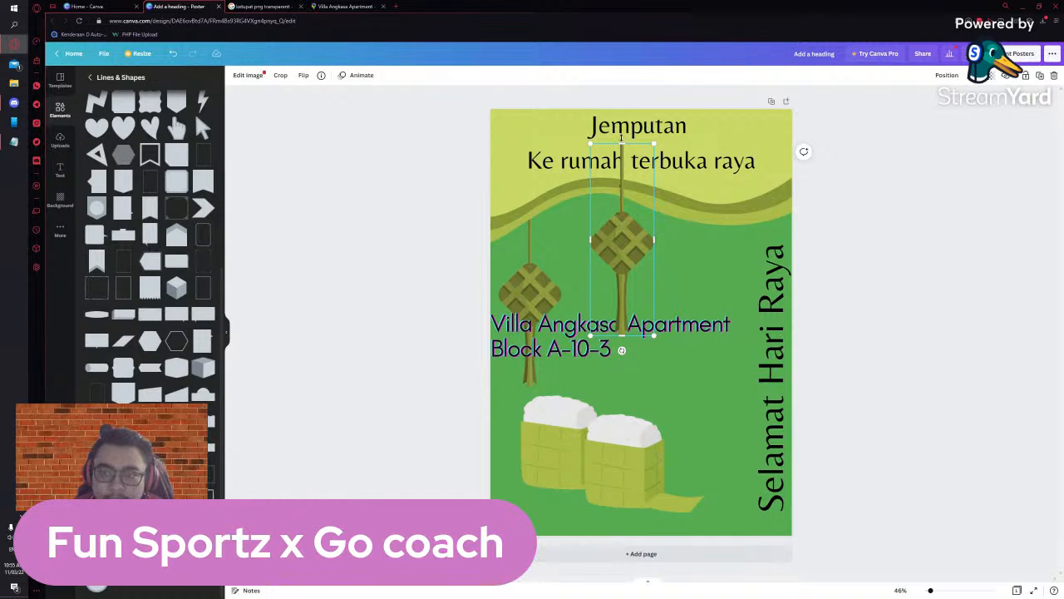
right_click(624, 214)
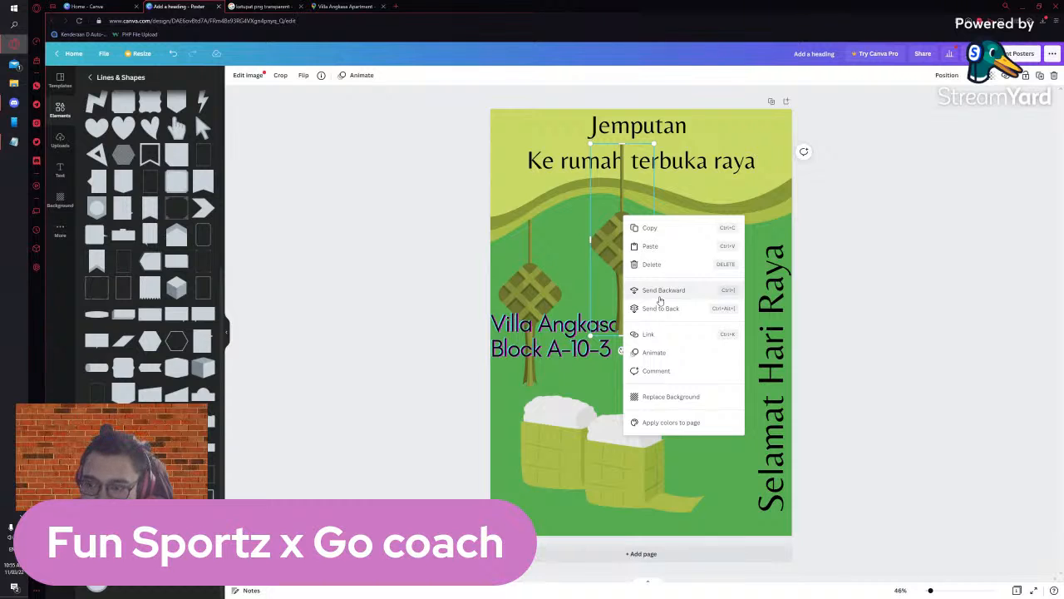
click(726, 295)
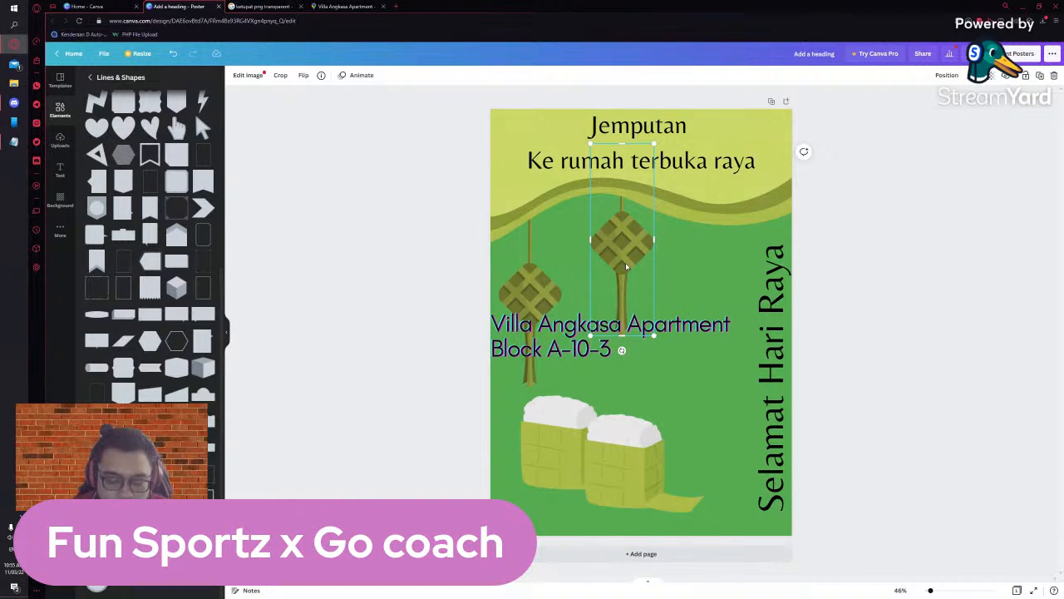
mouse_move(638, 266)
mouse_down()
mouse_move(687, 268)
mouse_move(754, 312)
mouse_move(733, 323)
mouse_move(657, 265)
mouse_up()
click(721, 280)
drag(620, 321, 627, 336)
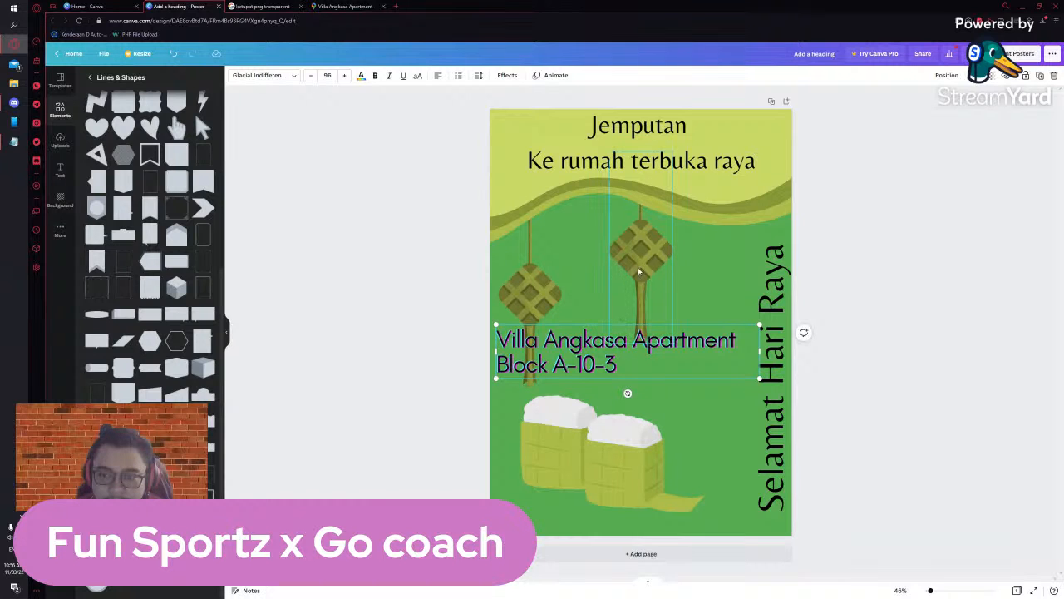
Step: Move the right ketupat left and down, shift the address down-right, and select its text
drag(641, 272, 615, 257)
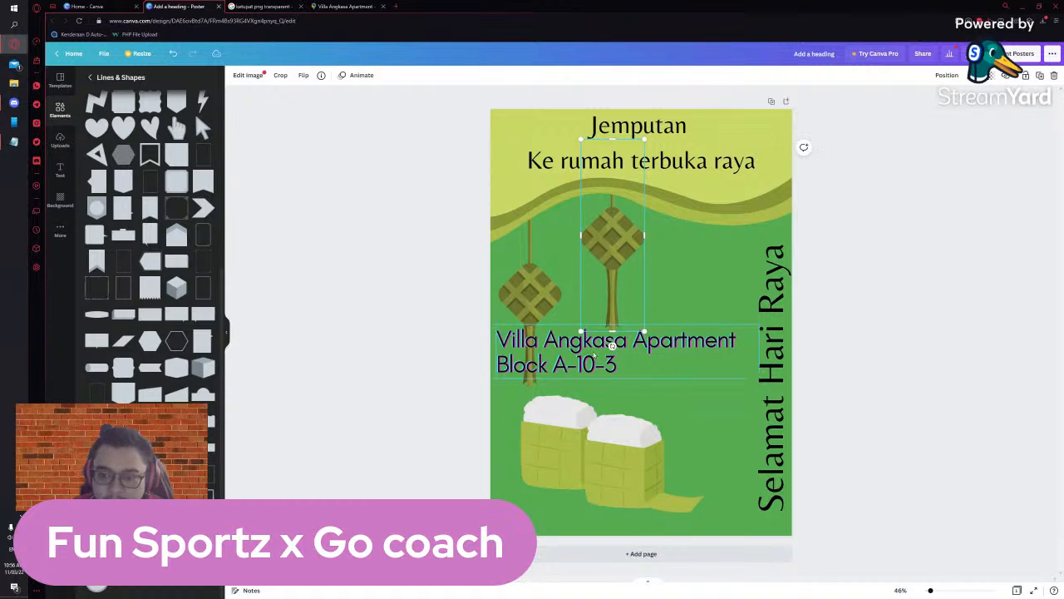
drag(592, 356, 598, 382)
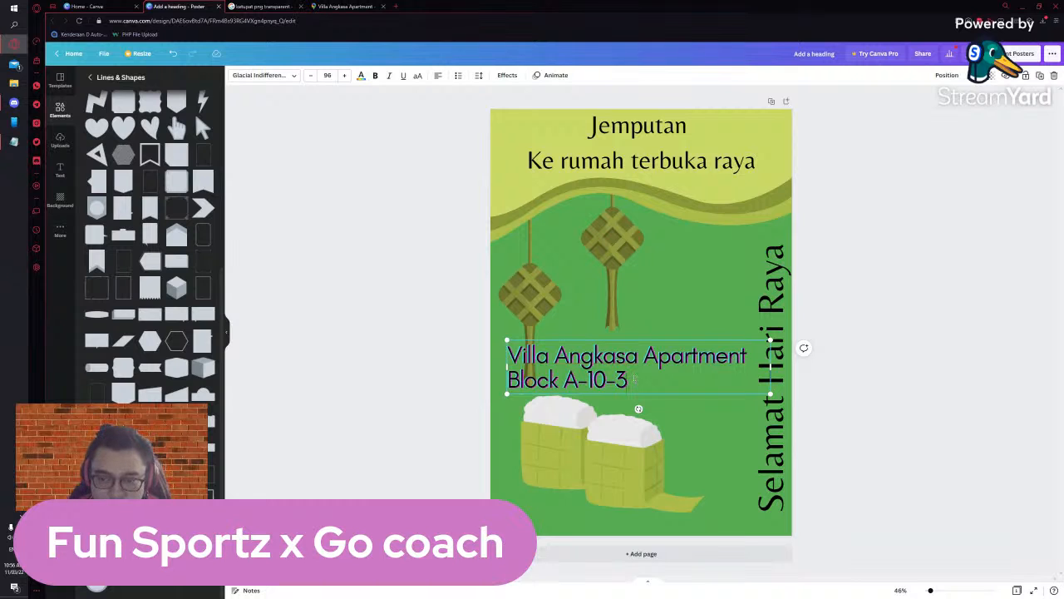
drag(635, 376, 504, 353)
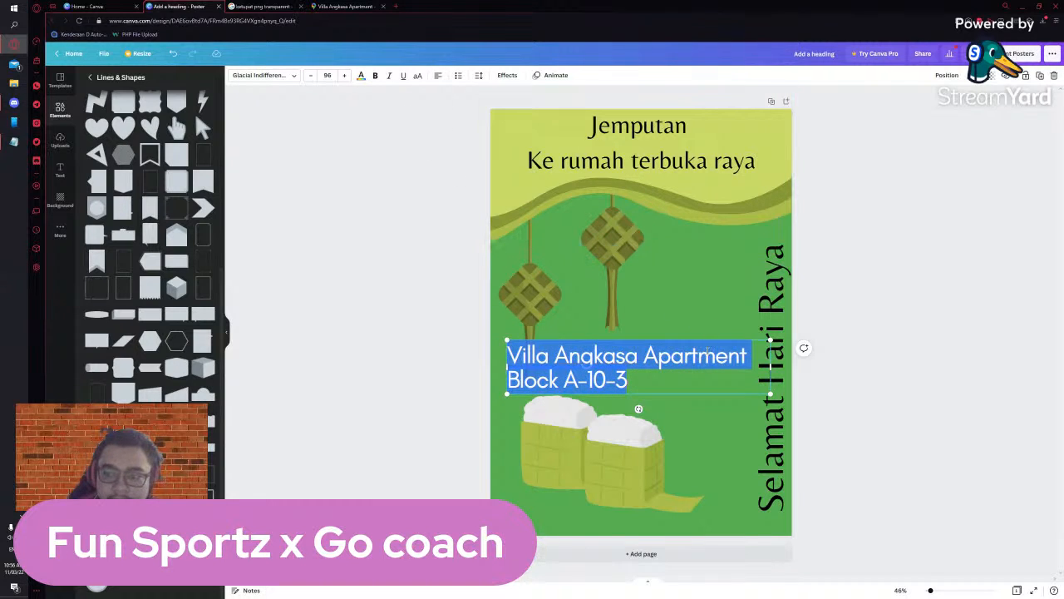
Step: Give both address lines a Background effect in the light lime document colour
click(871, 405)
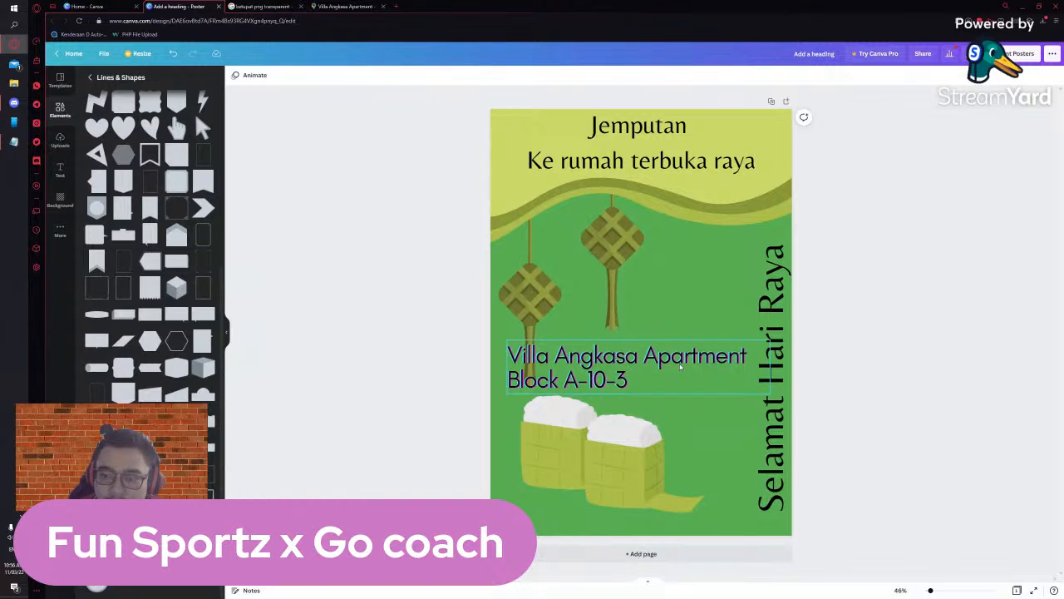
double_click(680, 366)
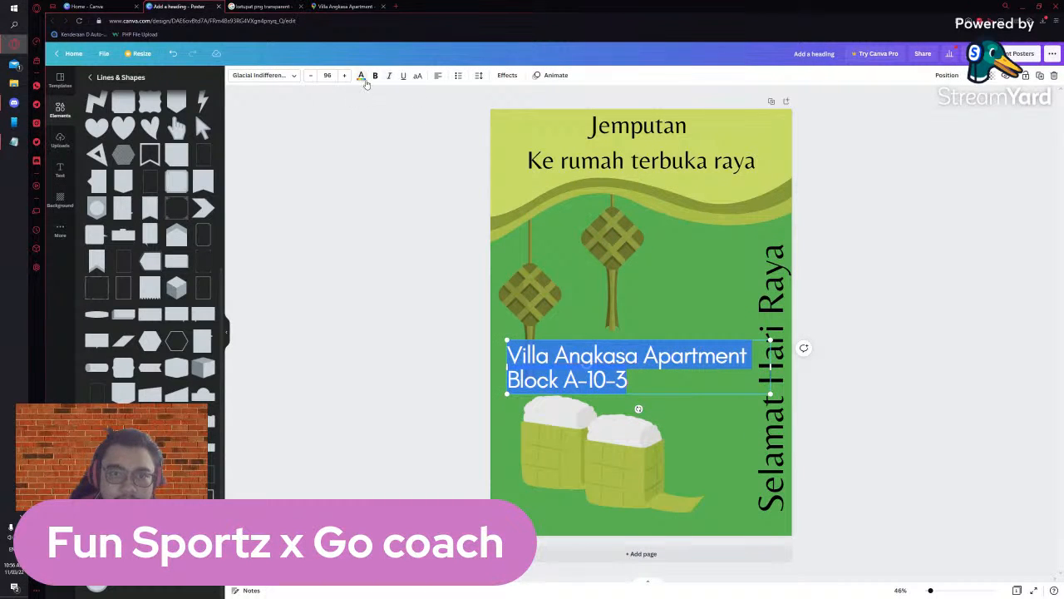
triple_click(660, 369)
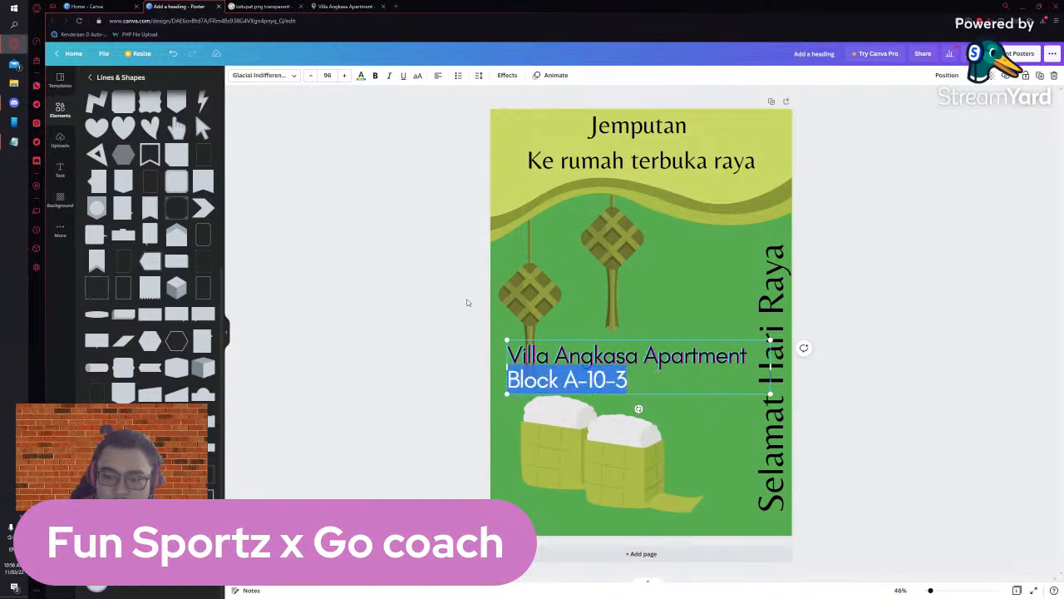
key(ctrl+a)
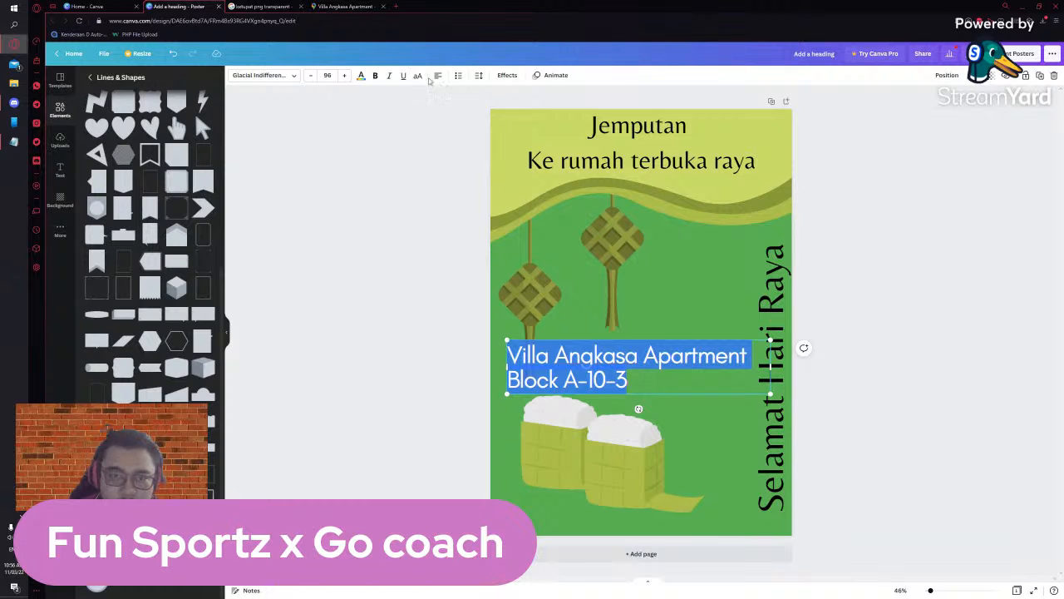
click(504, 76)
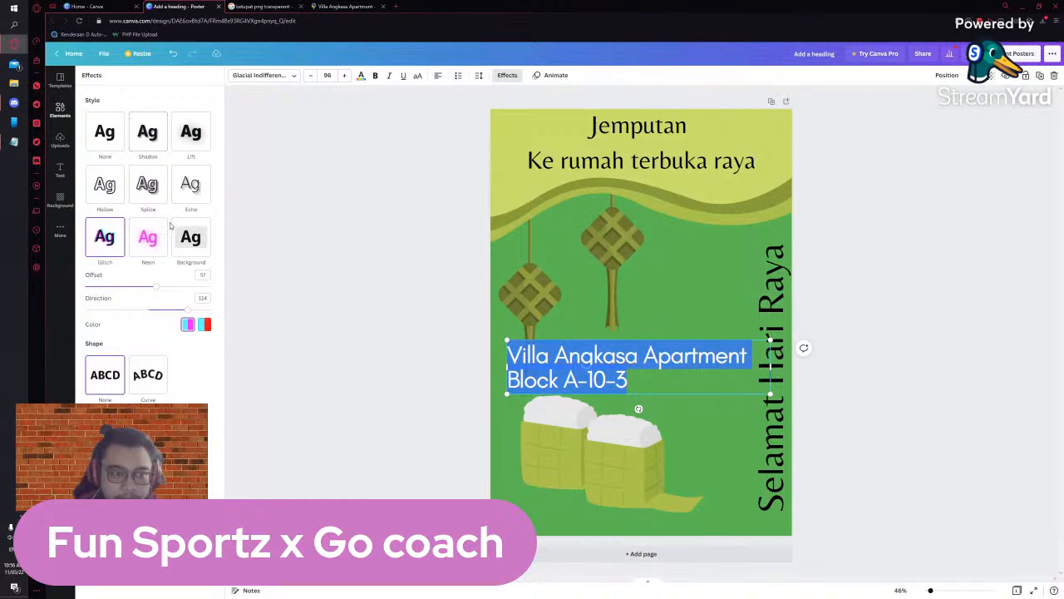
click(193, 240)
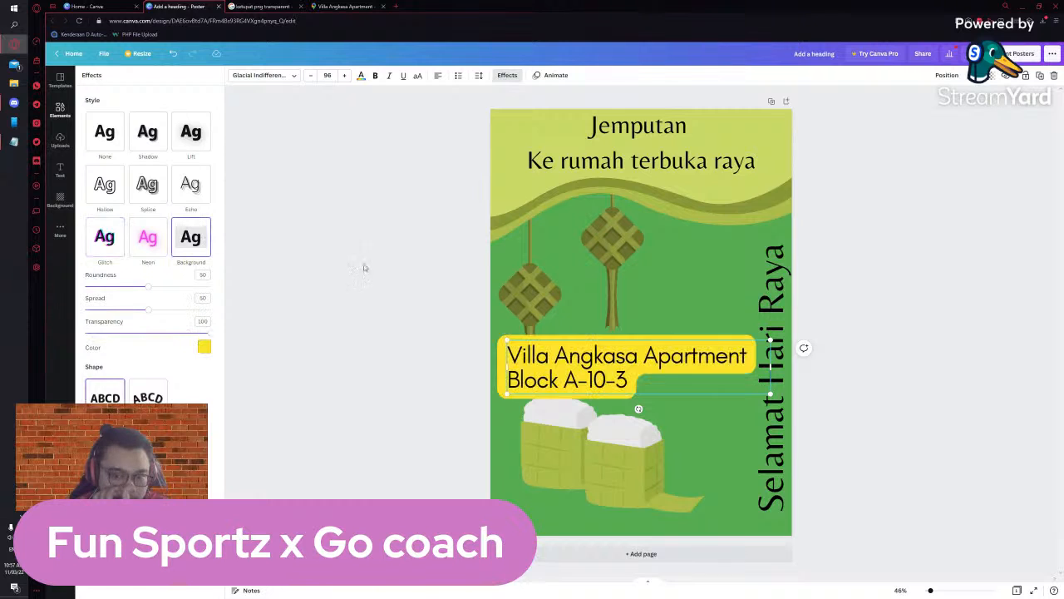
click(205, 347)
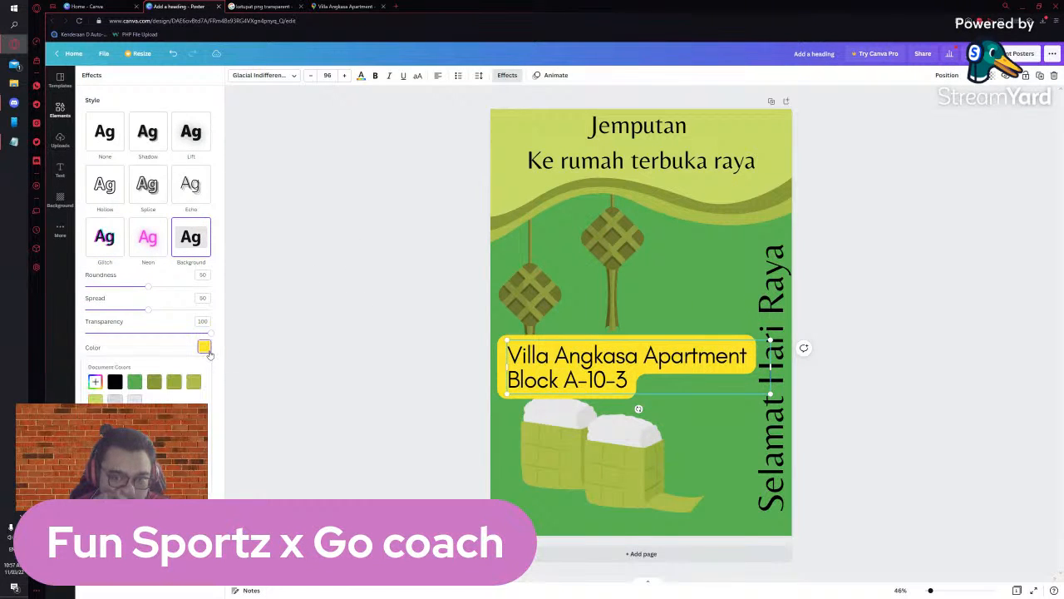
click(95, 400)
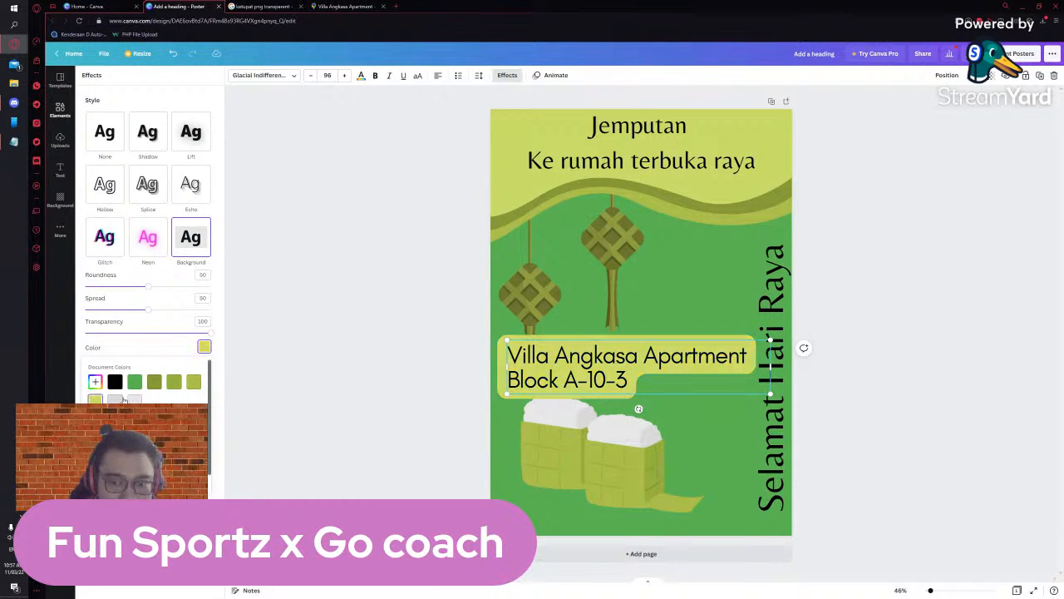
click(469, 308)
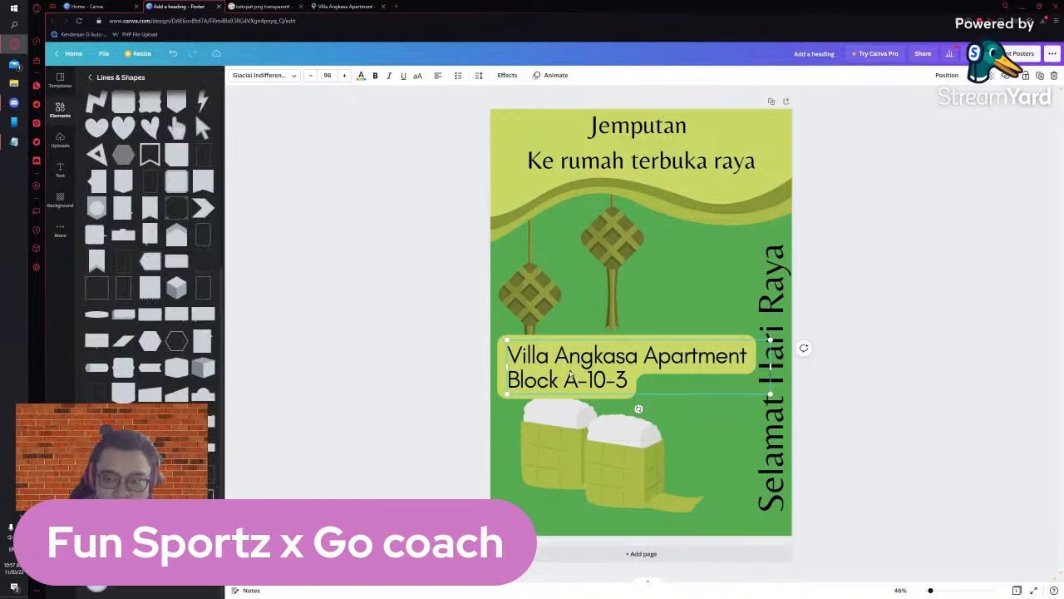
drag(553, 359, 549, 267)
click(543, 276)
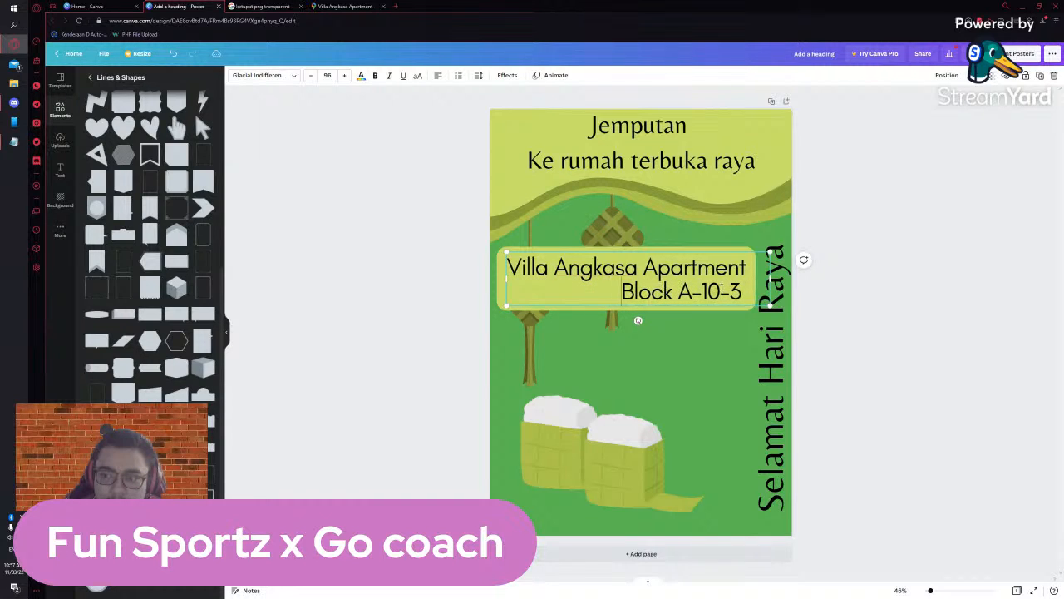
key(ctrl+z)
key(ctrl+z)
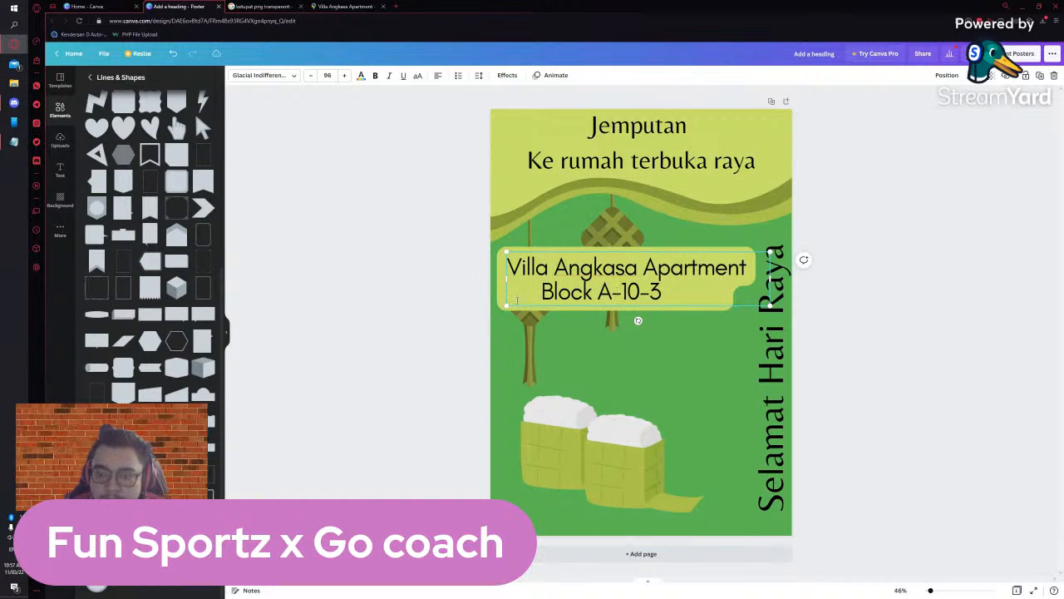
click(516, 300)
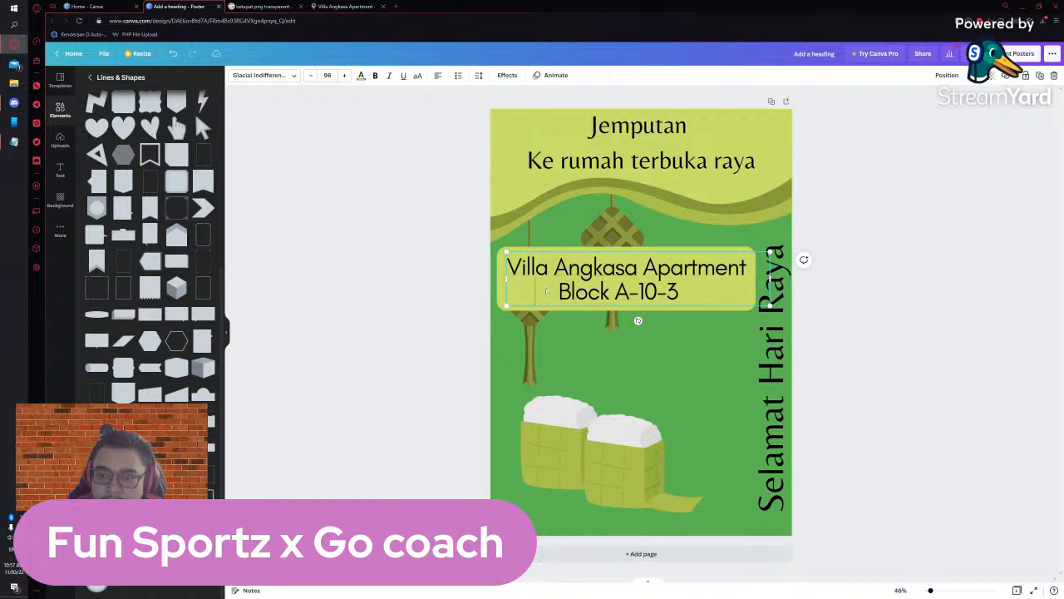
click(881, 352)
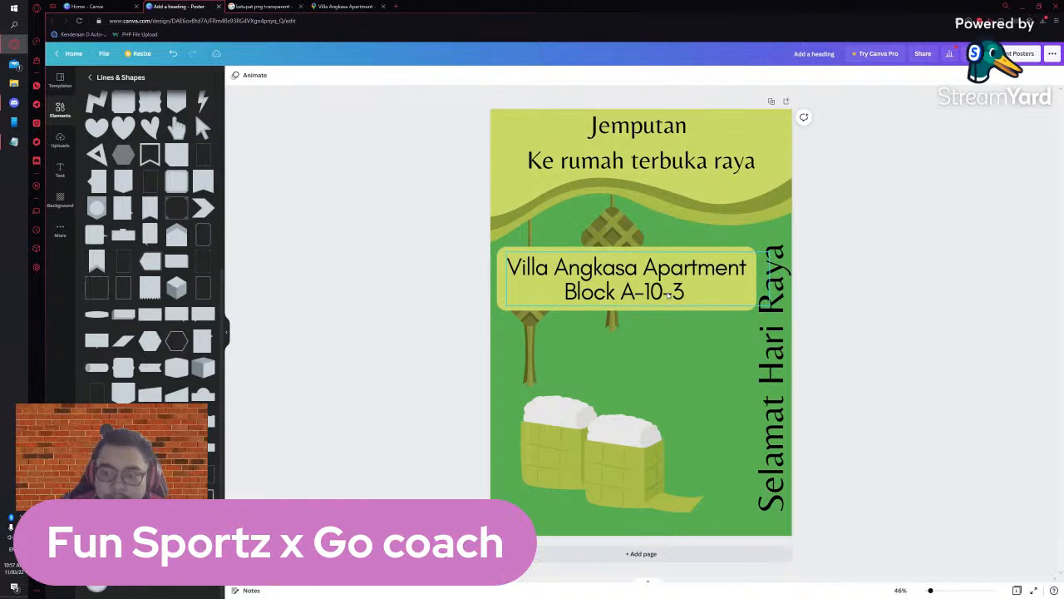
drag(662, 291, 665, 356)
key(ctrl+t)
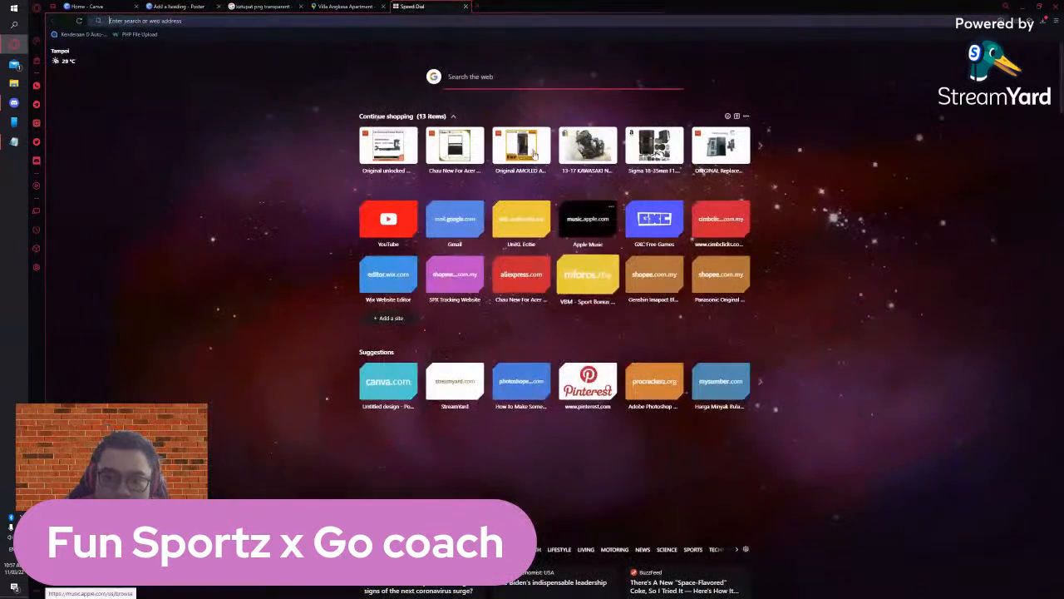
click(467, 7)
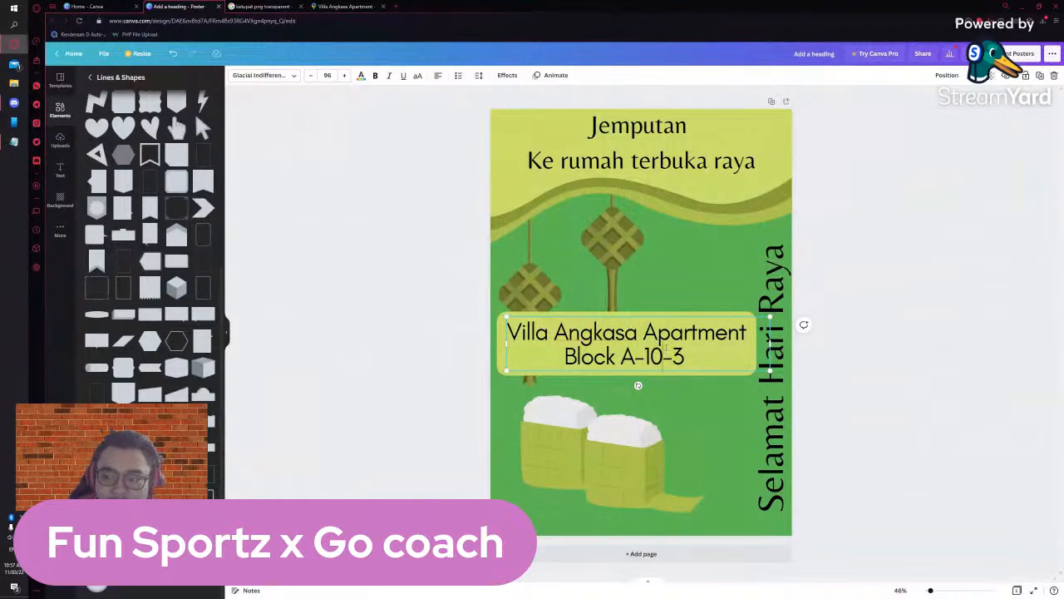
Step: Set the Villa Angkasa Apartment address text to font size 72
double_click(629, 372)
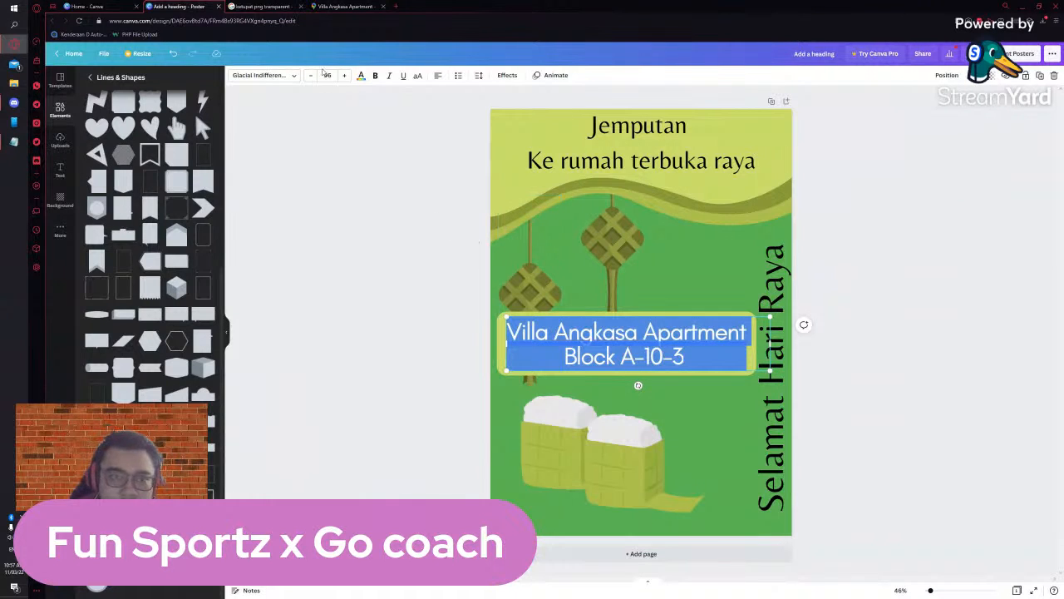
click(313, 76)
click(312, 77)
click(313, 76)
click(313, 76)
click(328, 76)
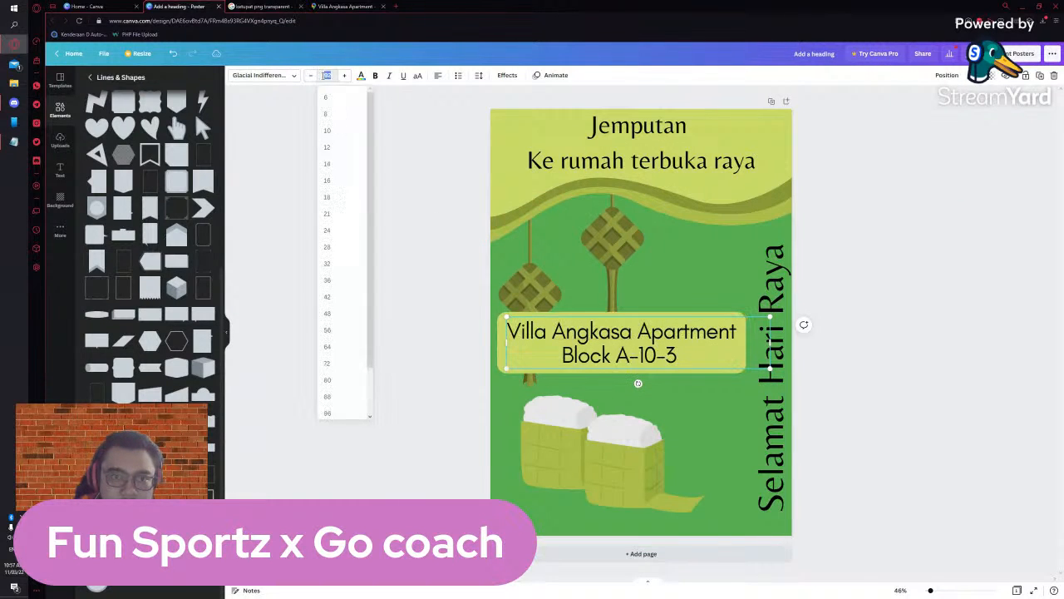
click(328, 78)
click(329, 76)
scroll(341, 325, down, 1)
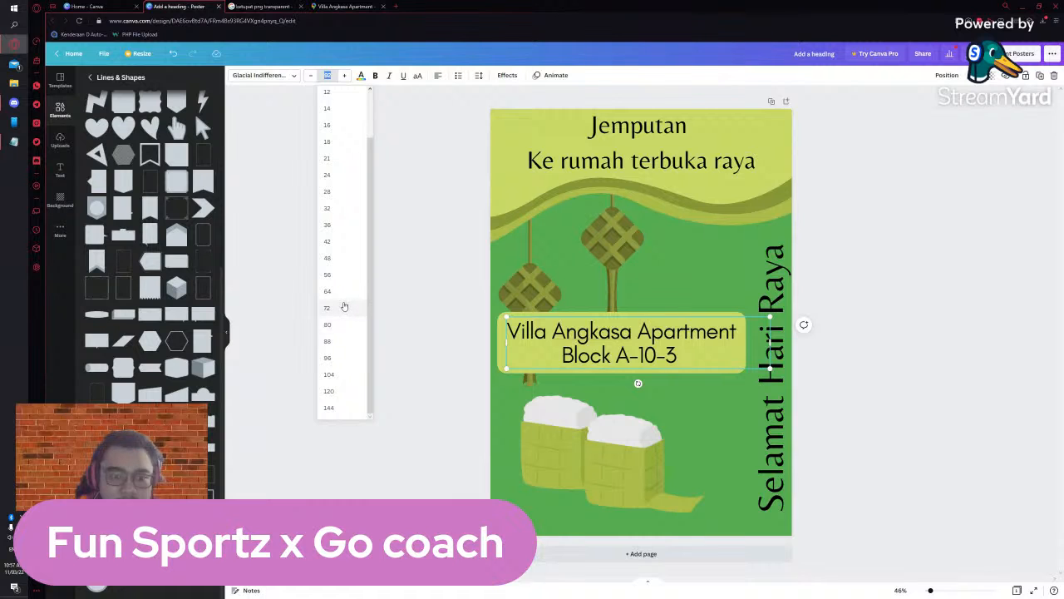
click(344, 307)
Step: Move the address box right, between the left ketupat and the vertical Selamat Hari Raya text
click(366, 265)
drag(596, 336, 602, 294)
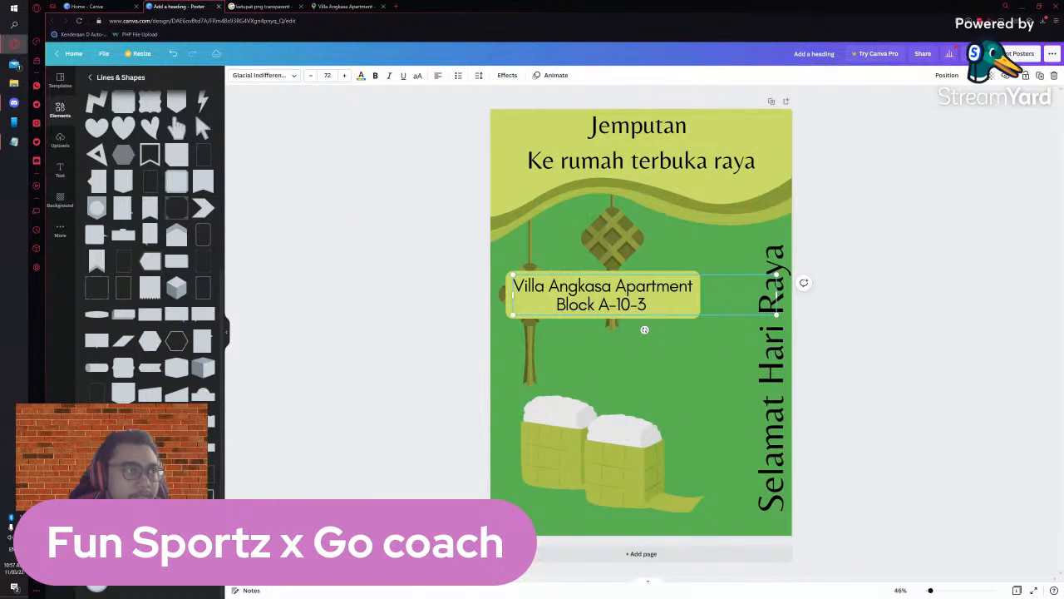
drag(635, 305, 726, 371)
Step: Nudge the right ketupat slightly to clear space around the address box
click(916, 372)
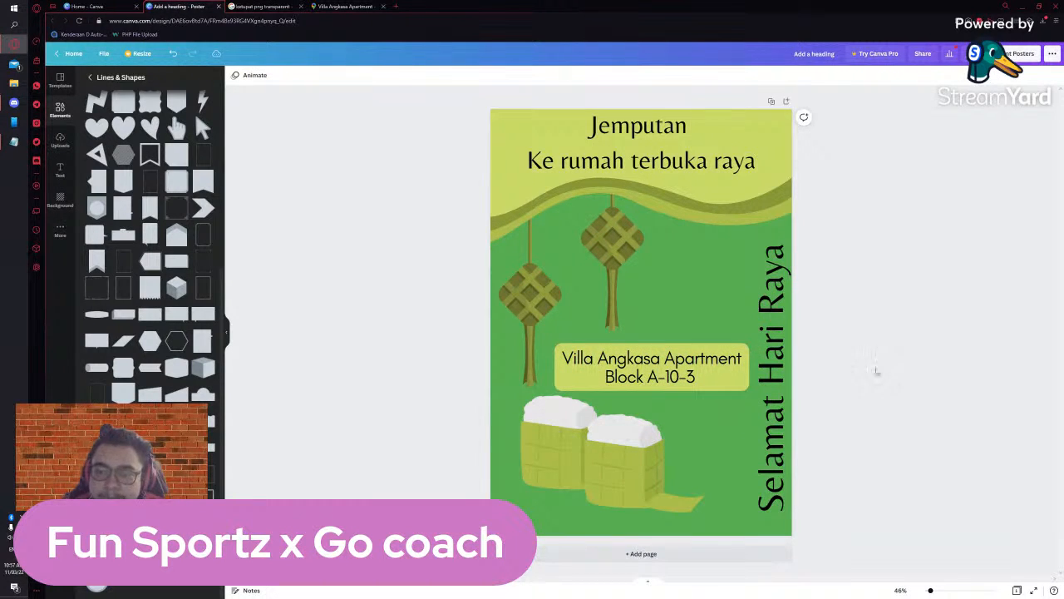
mouse_move(631, 266)
mouse_down()
mouse_move(742, 265)
mouse_move(623, 267)
mouse_up()
click(912, 262)
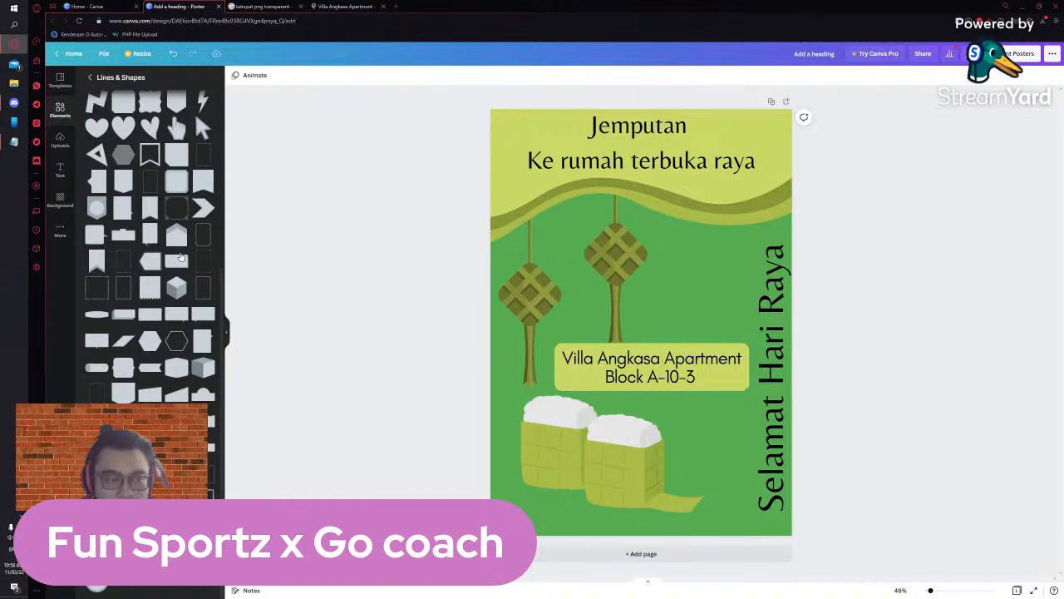
Step: Browse the More apps panel, then return to the Villa Angkasa Apartment Google Maps tab
click(65, 231)
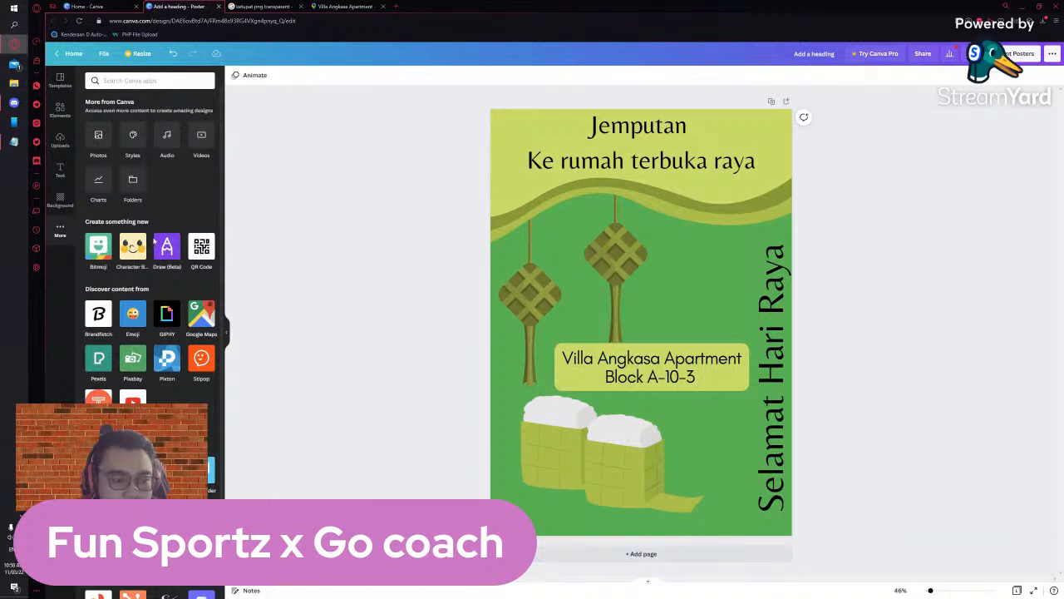
scroll(178, 318, down, 3)
scroll(175, 319, up, 3)
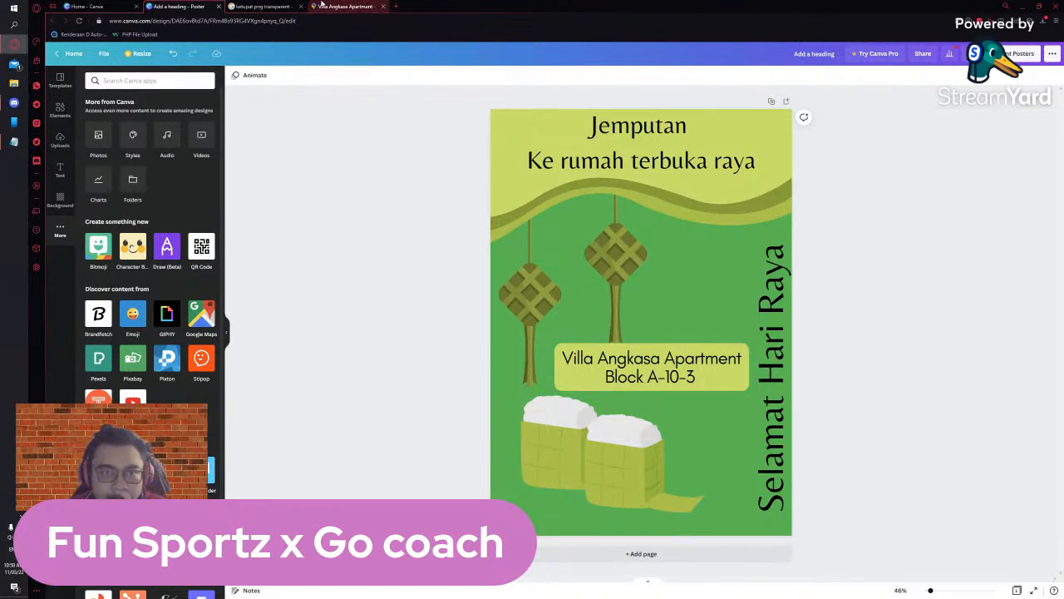
click(313, 6)
Step: Open the place photo in Street View and frame the apartment tower near its gate
scroll(495, 246, up, 6)
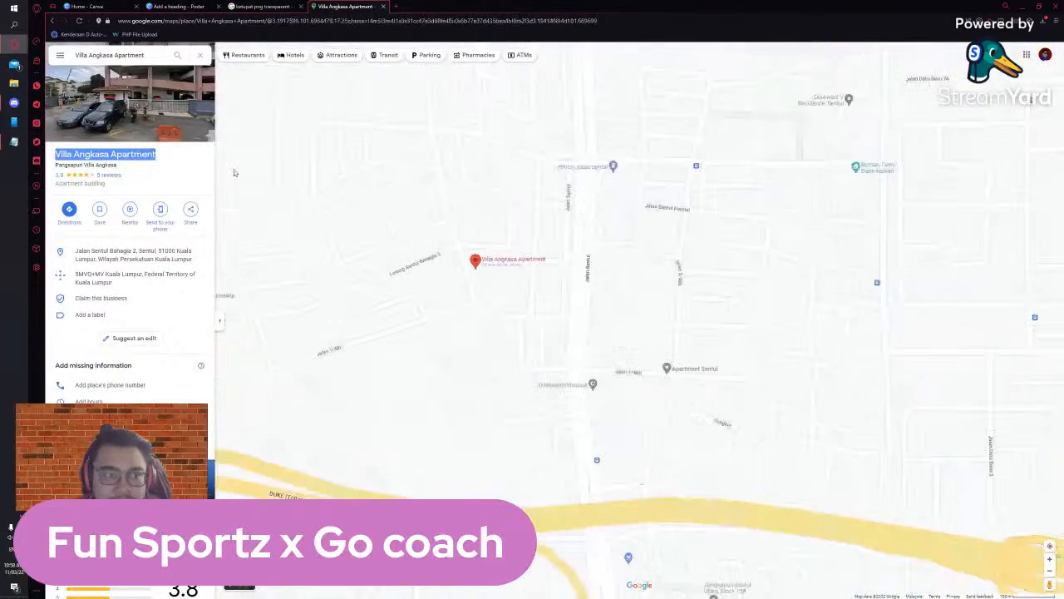
click(175, 131)
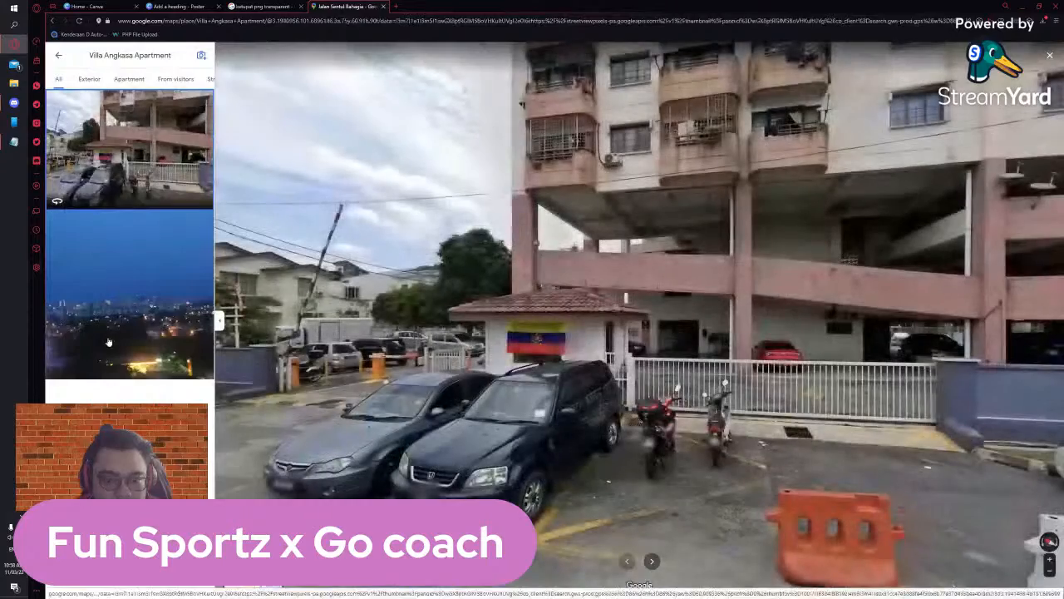
drag(496, 380, 287, 565)
drag(677, 354, 663, 241)
drag(432, 366, 923, 333)
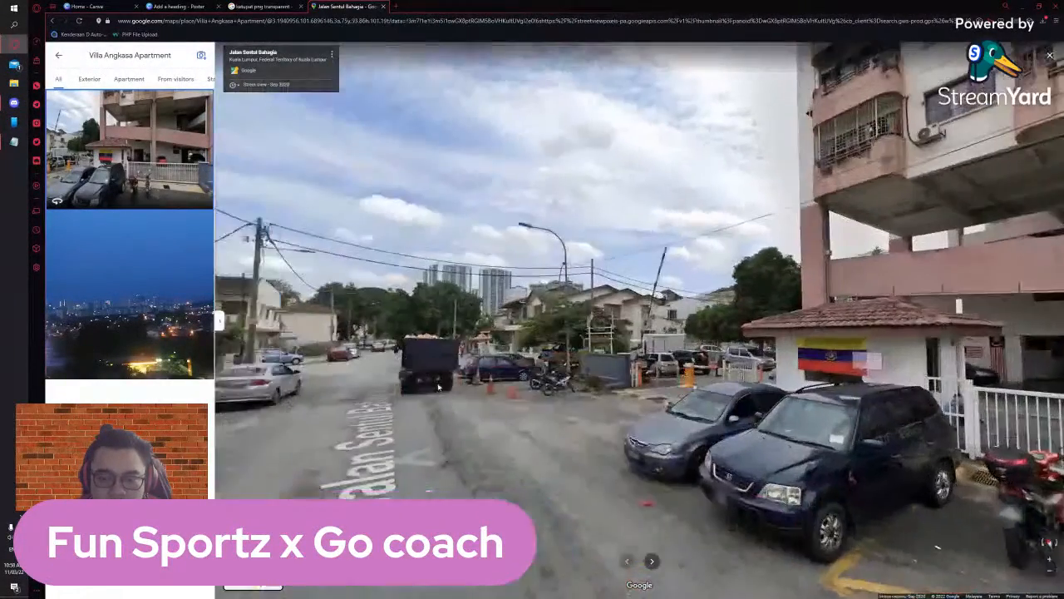
drag(386, 398, 404, 397)
click(405, 403)
drag(725, 405, 250, 375)
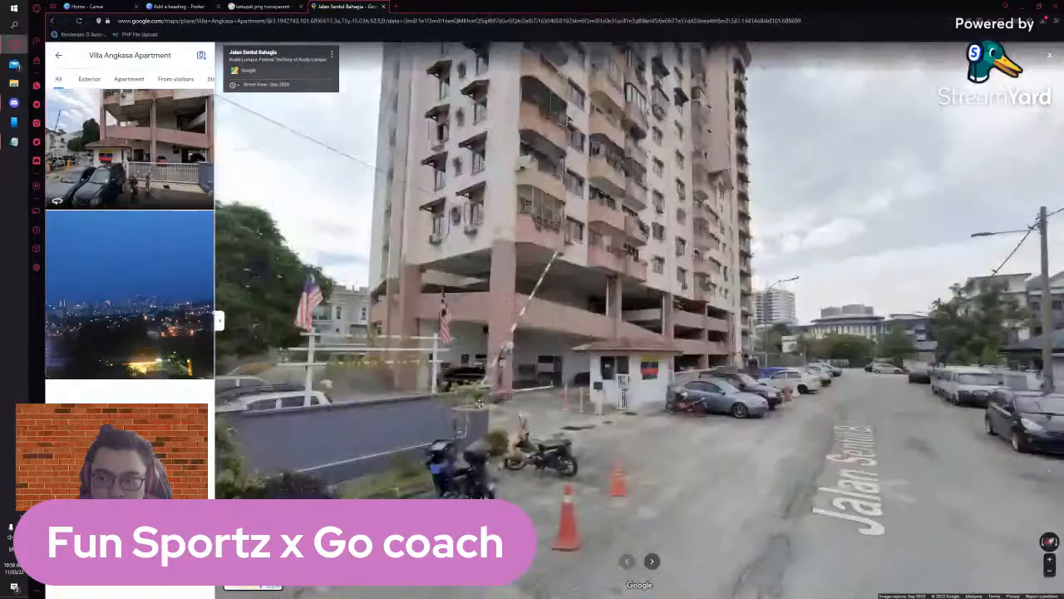
drag(662, 367, 739, 331)
click(549, 331)
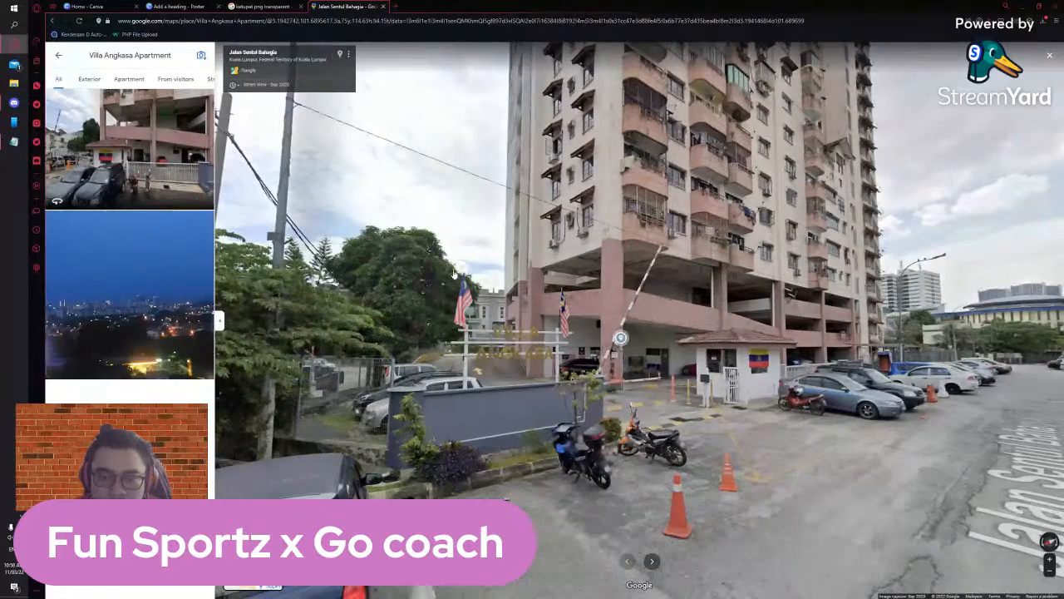
Step: Snip the Street View of the apartment tower to the clipboard and return to Canva
key(super+shift+s)
drag(364, 153, 963, 487)
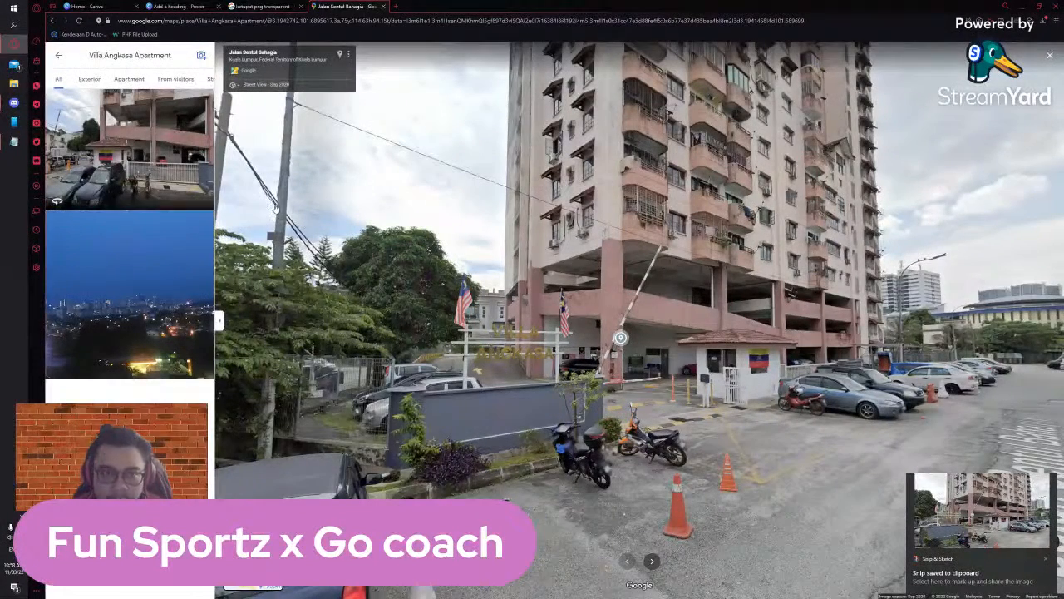
click(147, 6)
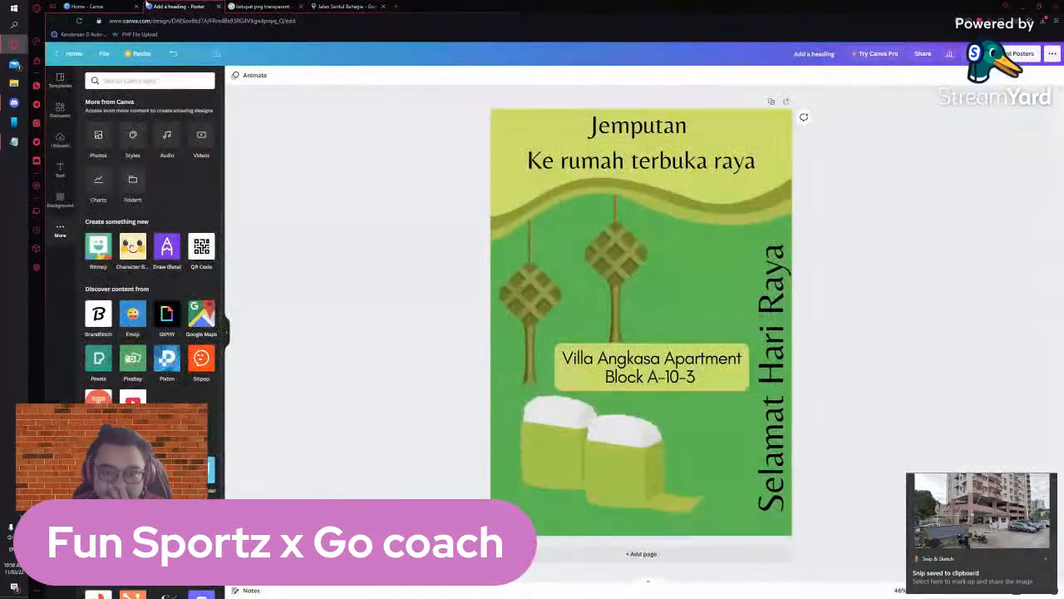
Step: Upload the clipboard snapshot and place the apartment photo below the Villa Angkasa label
click(62, 140)
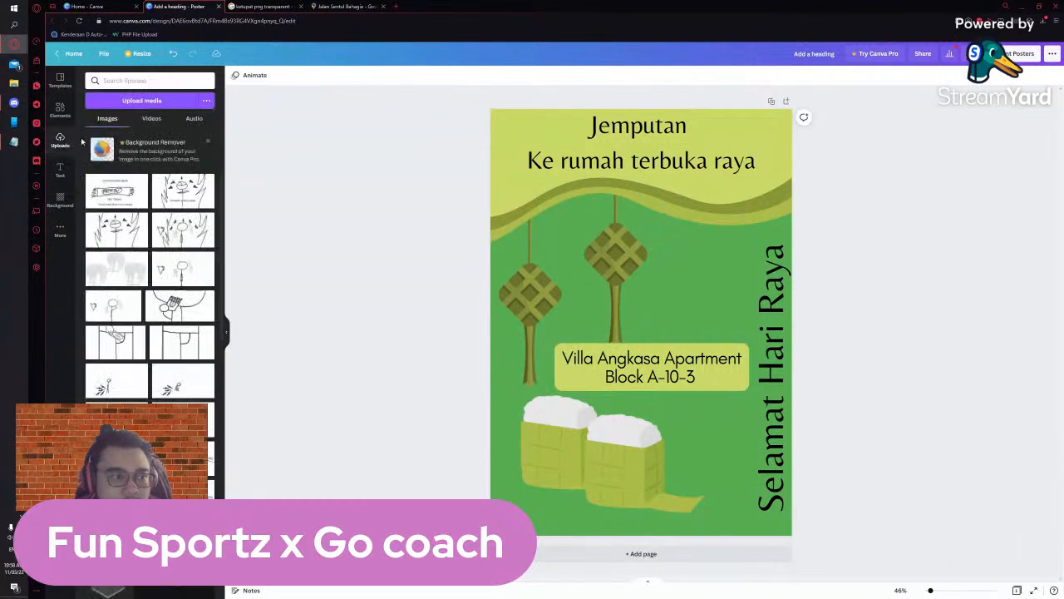
click(142, 100)
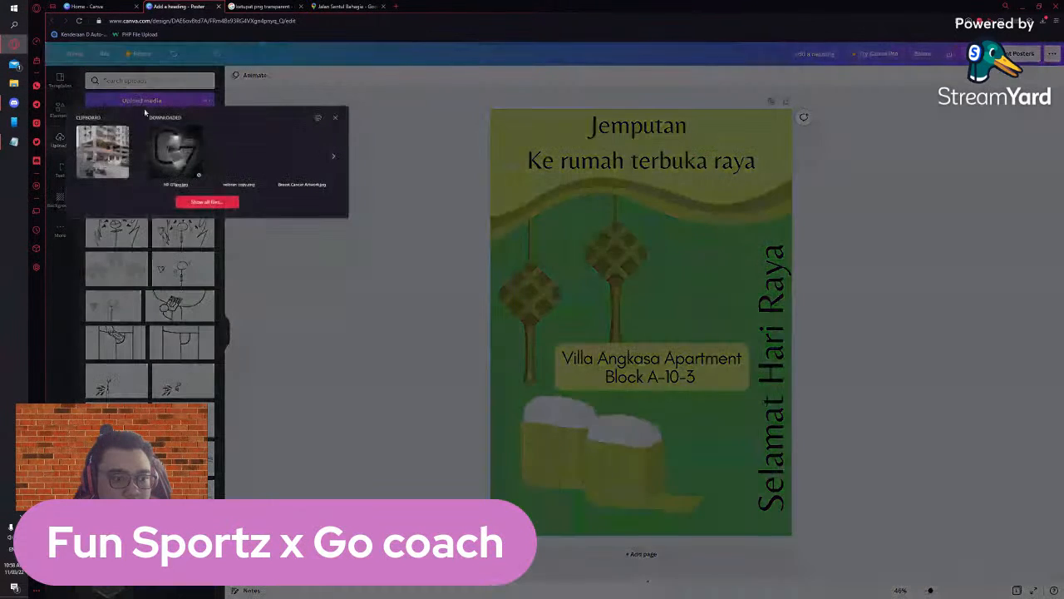
click(108, 146)
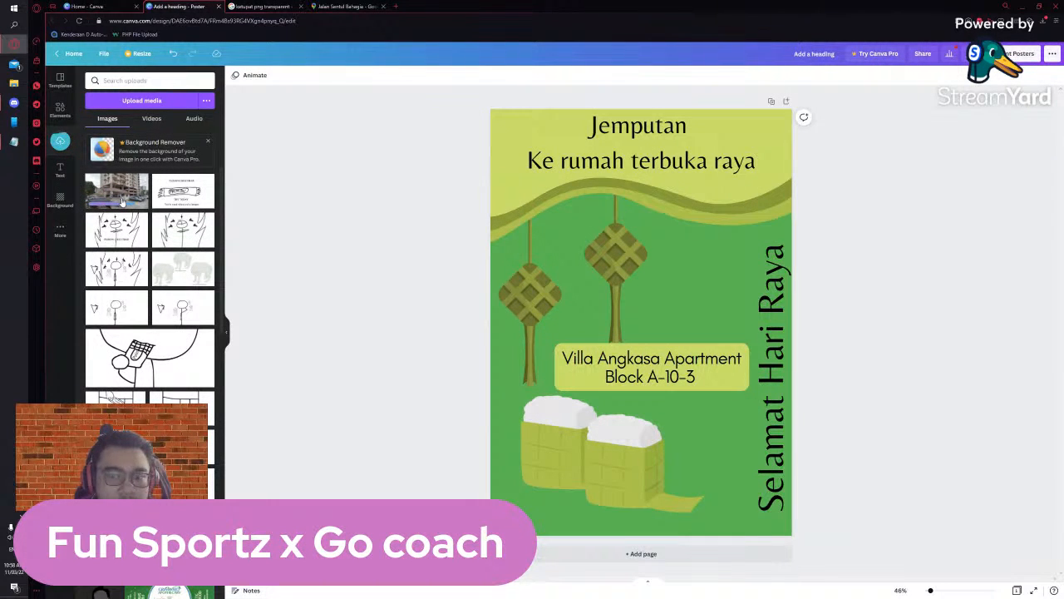
click(121, 201)
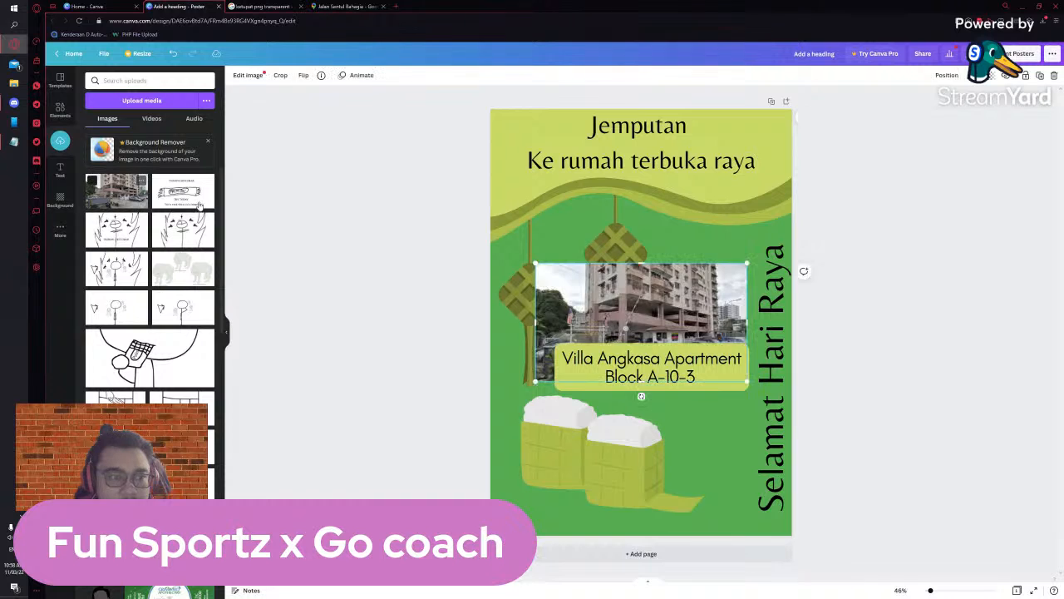
drag(647, 327, 642, 445)
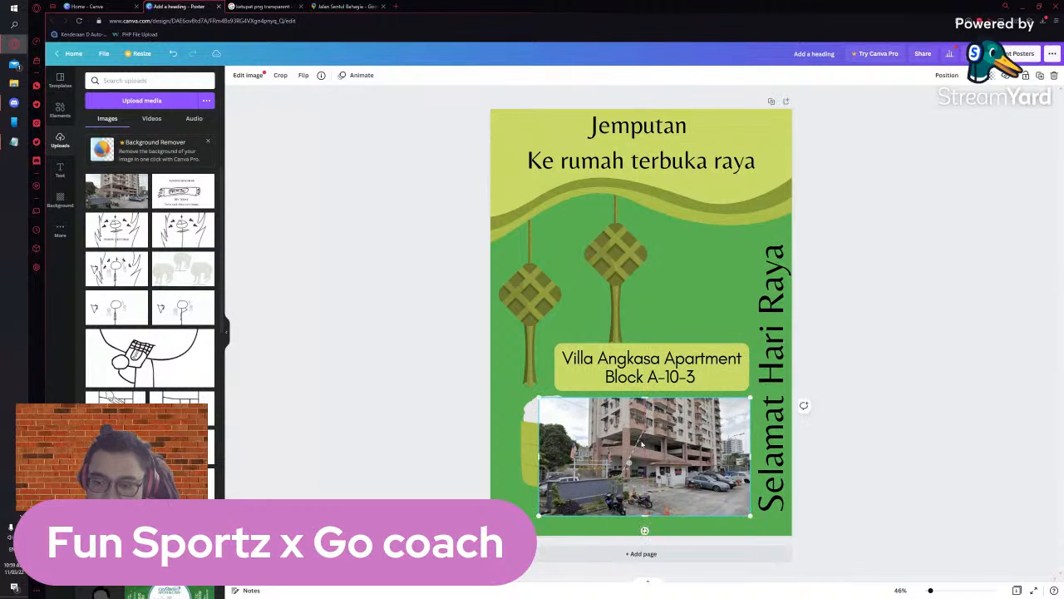
key(ctrl+t)
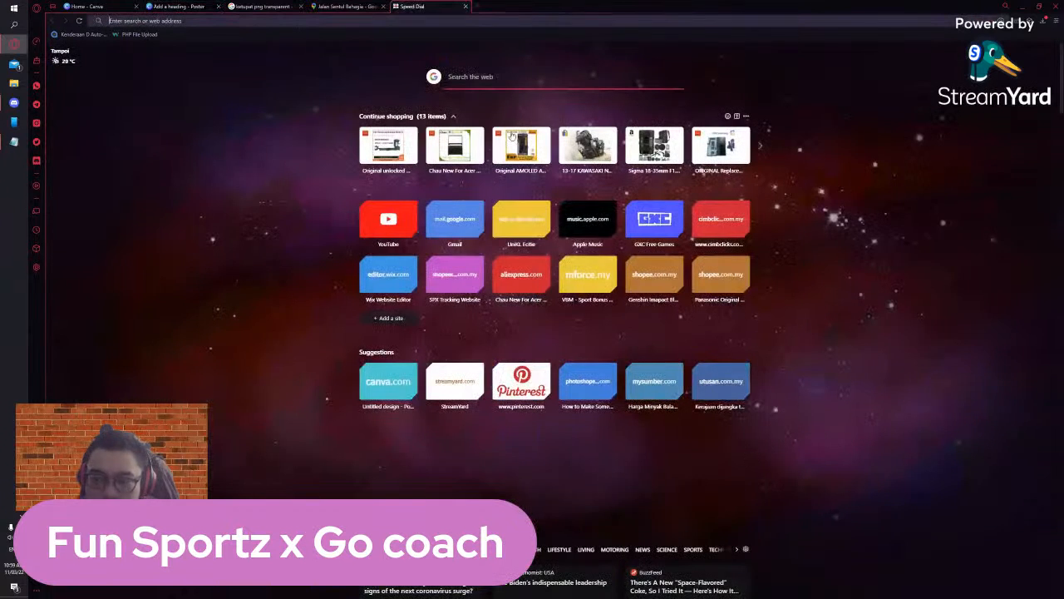
Step: Shrink the apartment photo by its corner and shift it slightly right over the rice cakes
click(467, 7)
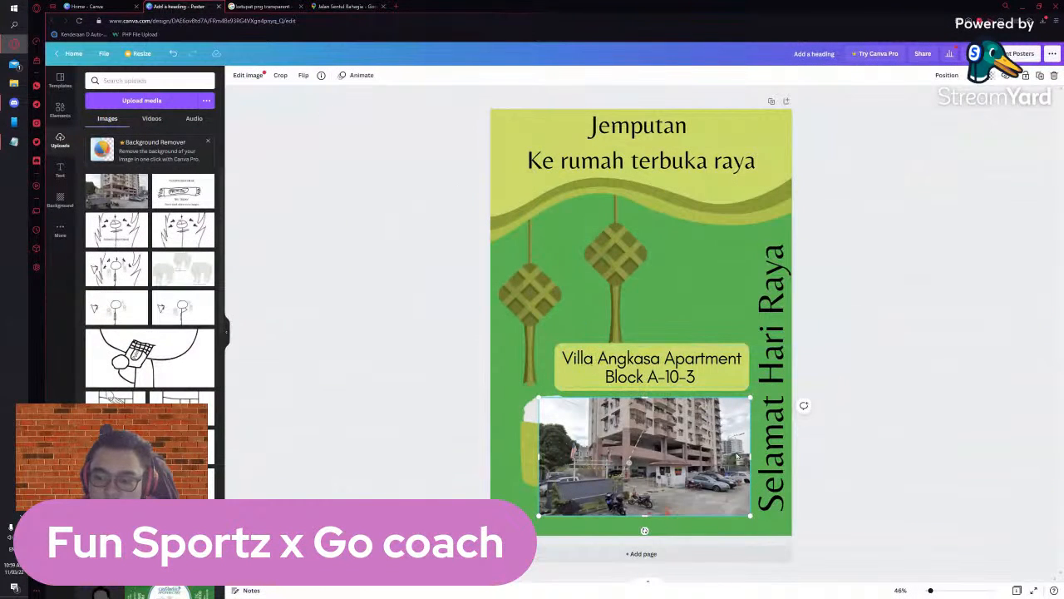
drag(750, 515, 725, 501)
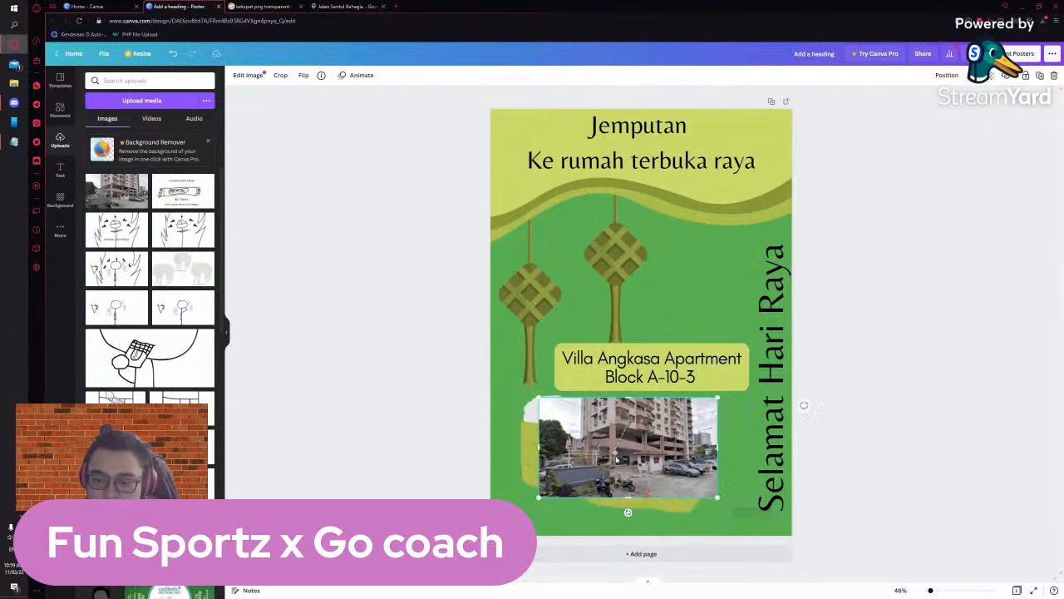
drag(598, 448, 629, 440)
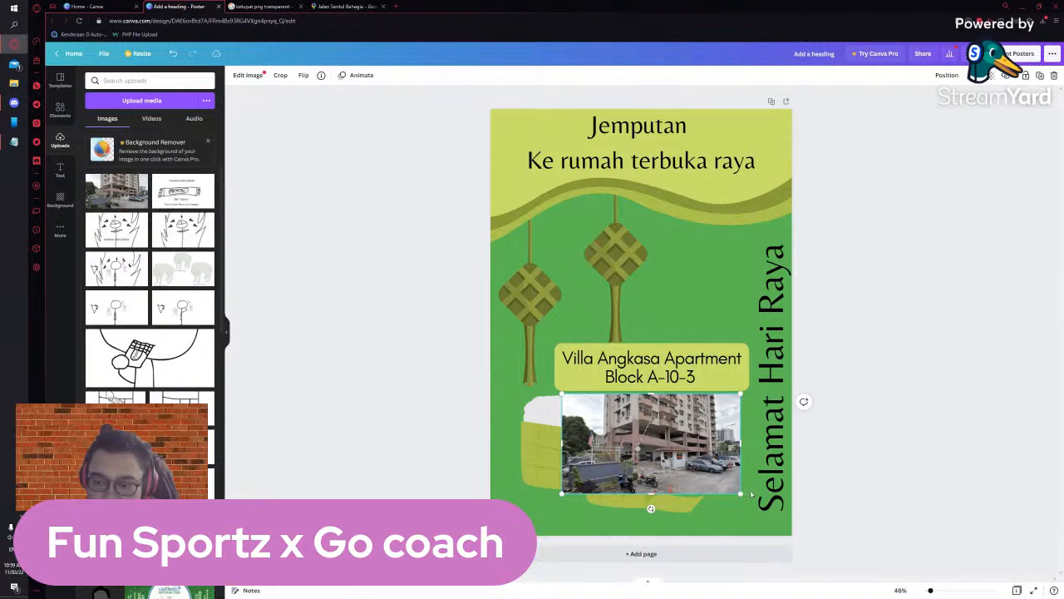
drag(741, 494, 728, 486)
drag(681, 450, 686, 450)
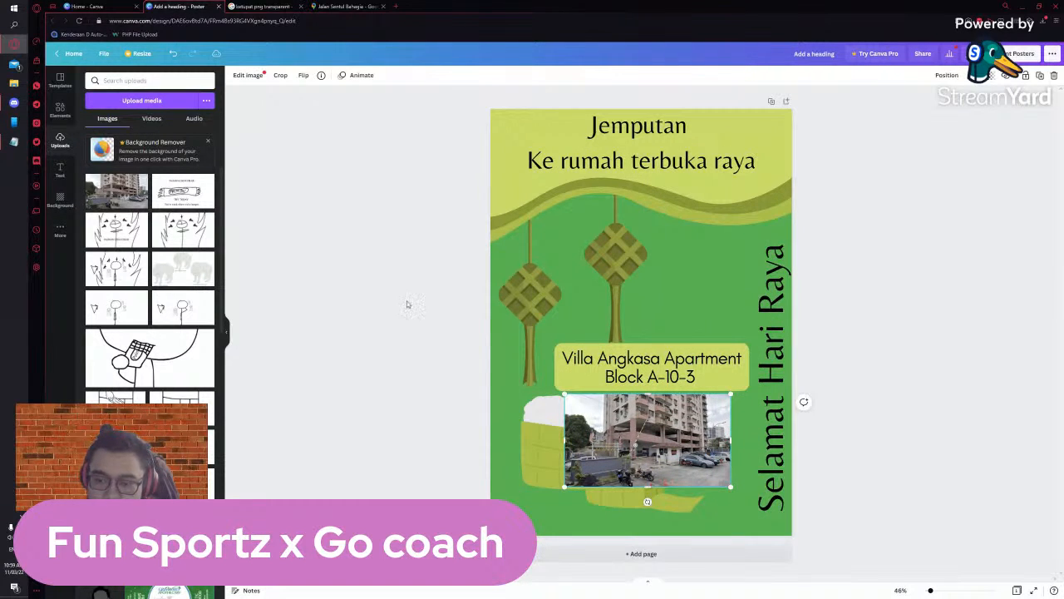
click(61, 163)
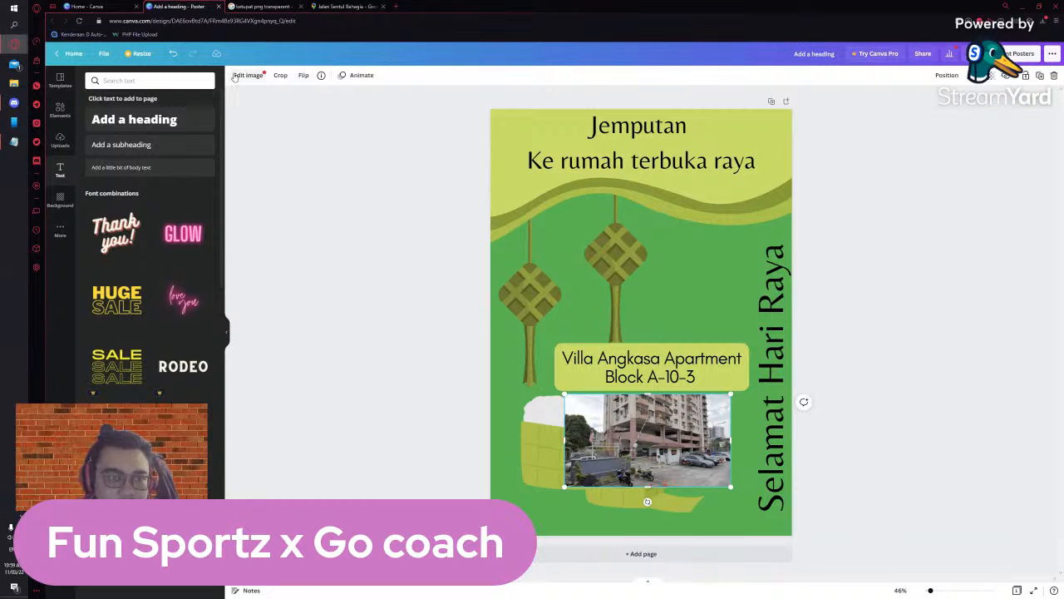
Step: Add a square outline frame from Lines & Shapes and resize it around the apartment photo
click(60, 110)
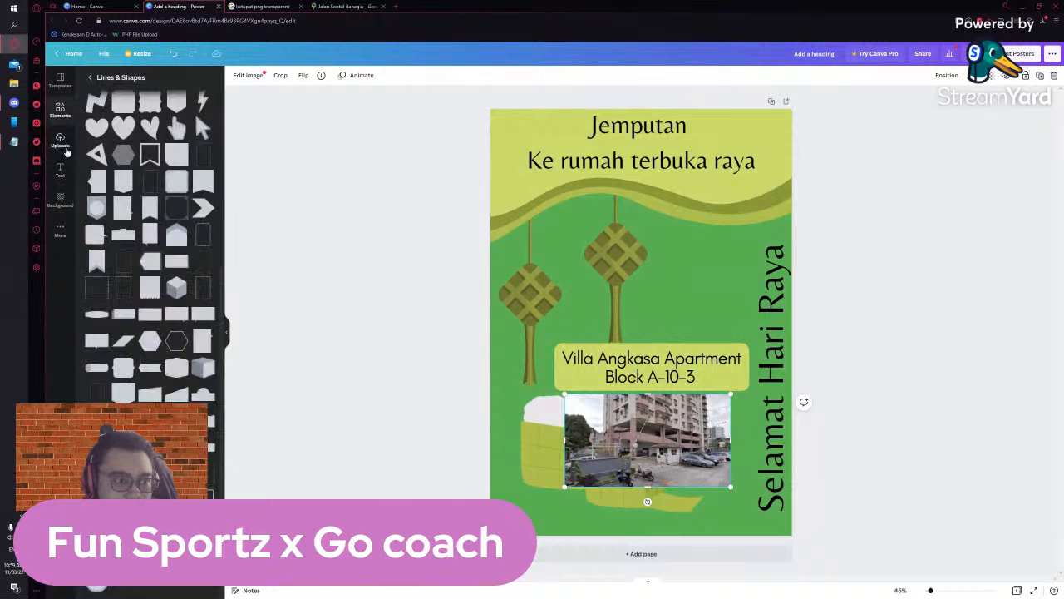
scroll(183, 250, down, 3)
scroll(175, 291, up, 3)
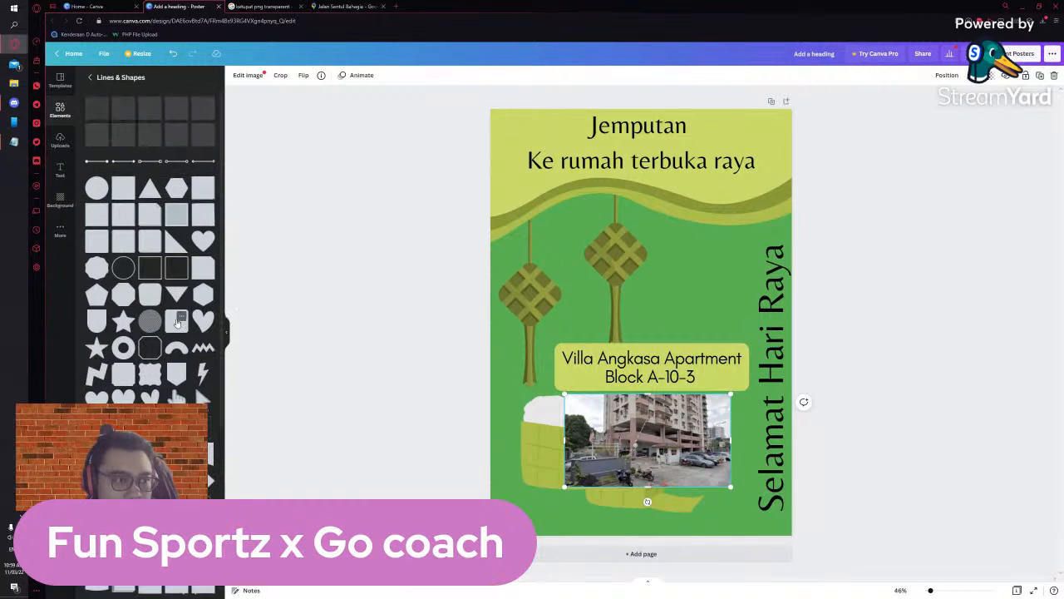
click(152, 274)
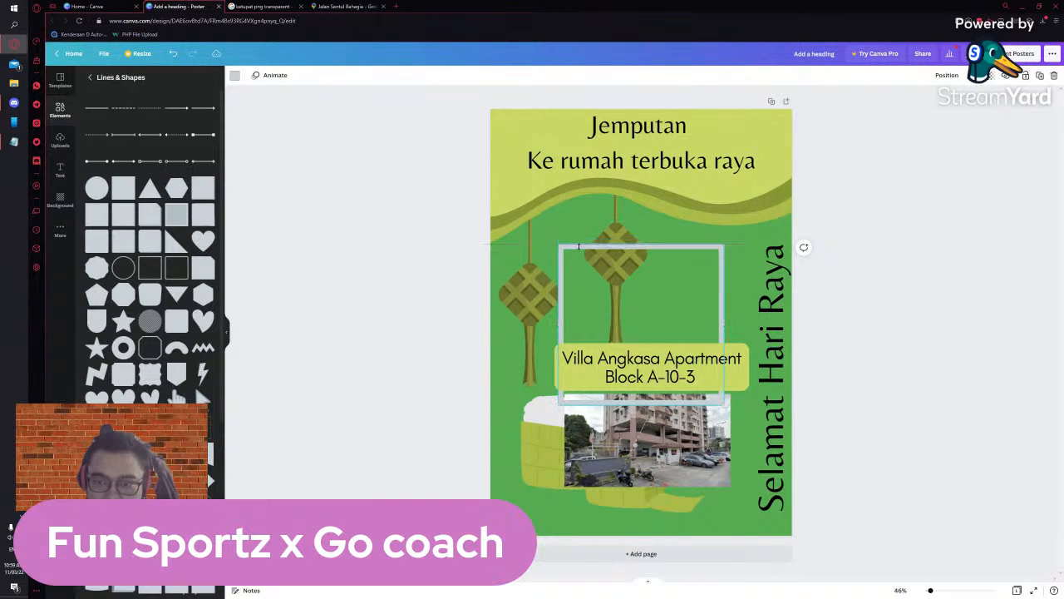
drag(598, 237, 615, 409)
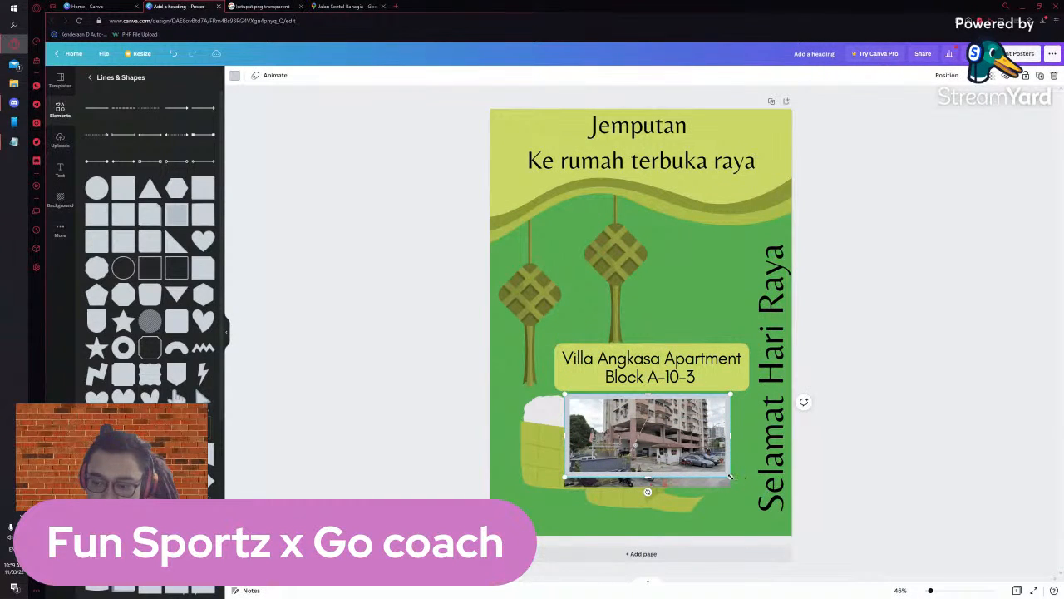
drag(646, 478, 646, 485)
drag(733, 440, 731, 440)
mouse_move(565, 437)
mouse_down()
mouse_move(580, 438)
mouse_move(565, 438)
mouse_up()
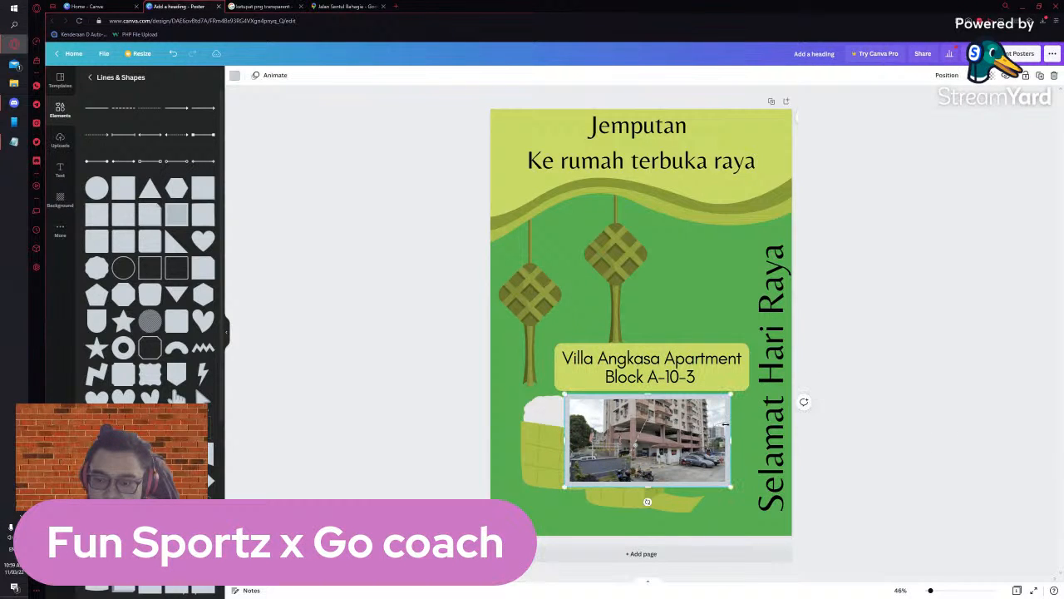
drag(695, 430, 700, 431)
key(ctrl+z)
key(Escape)
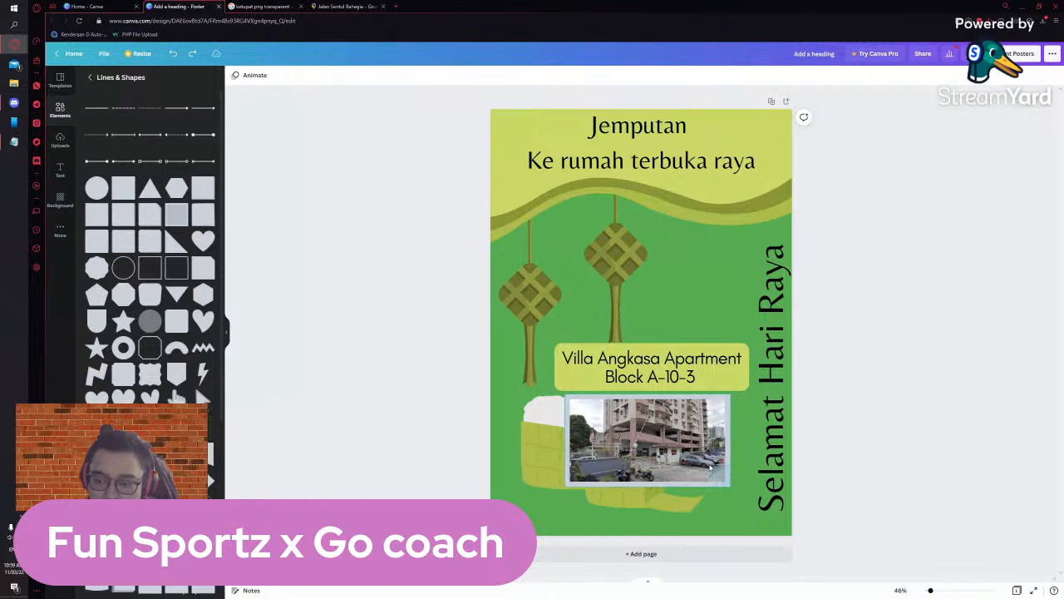
Step: Move the framed photo above the Villa Angkasa address box, uncovering the rice cakes
mouse_move(711, 468)
mouse_down()
mouse_move(731, 448)
mouse_move(716, 323)
mouse_move(739, 497)
mouse_move(686, 347)
mouse_move(561, 444)
mouse_move(713, 480)
mouse_up()
click(732, 518)
click(723, 490)
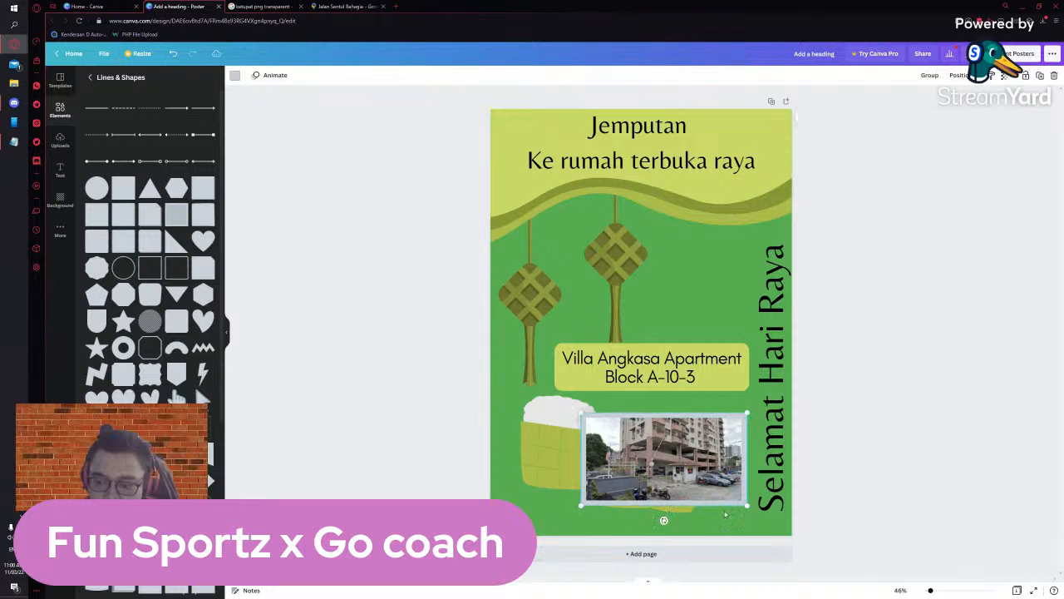
drag(722, 507, 706, 336)
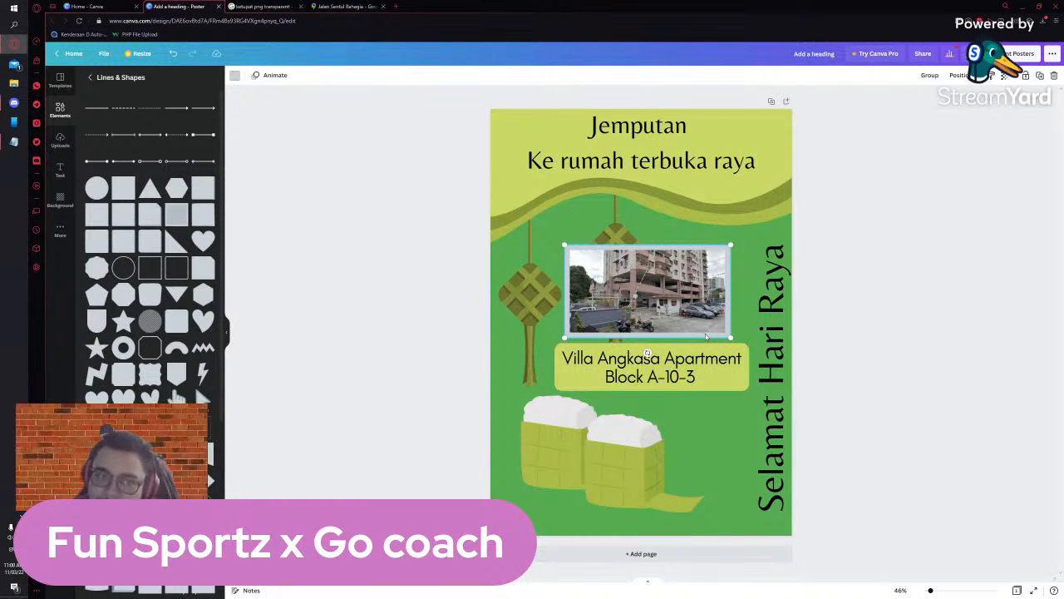
click(235, 76)
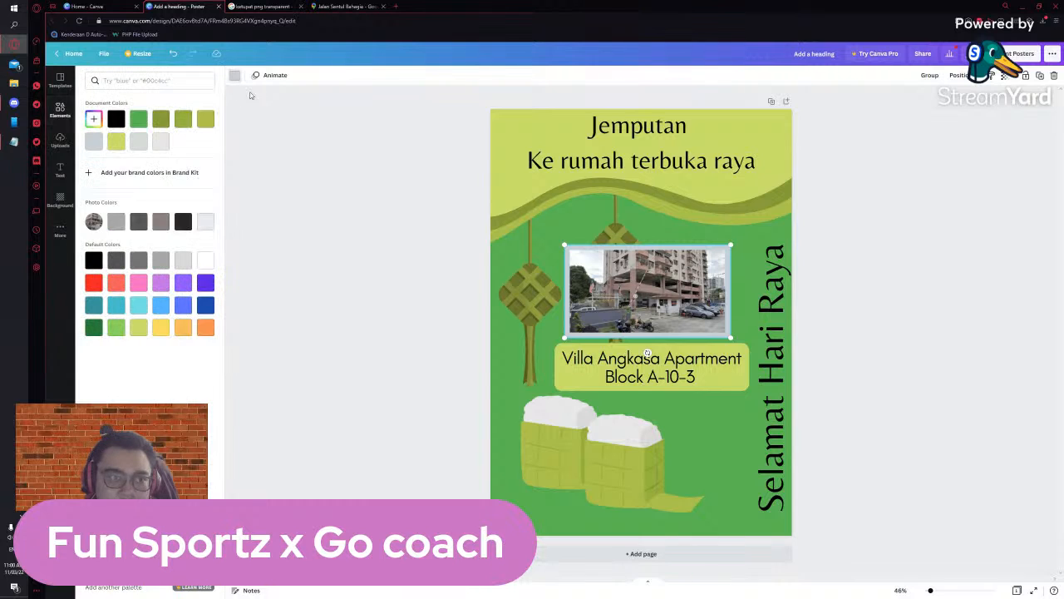
click(116, 141)
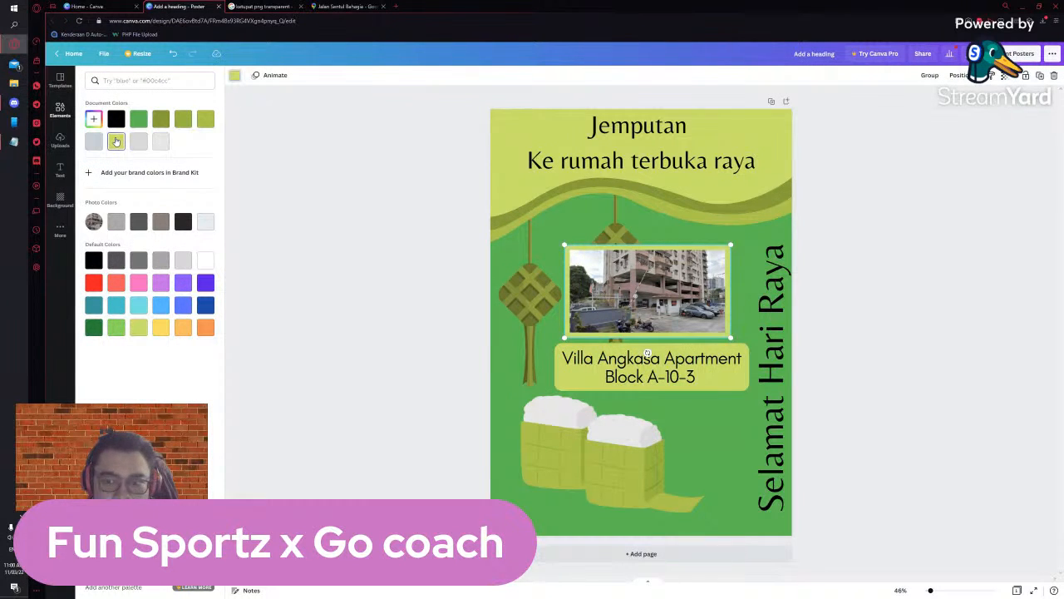
click(345, 232)
drag(709, 298, 707, 304)
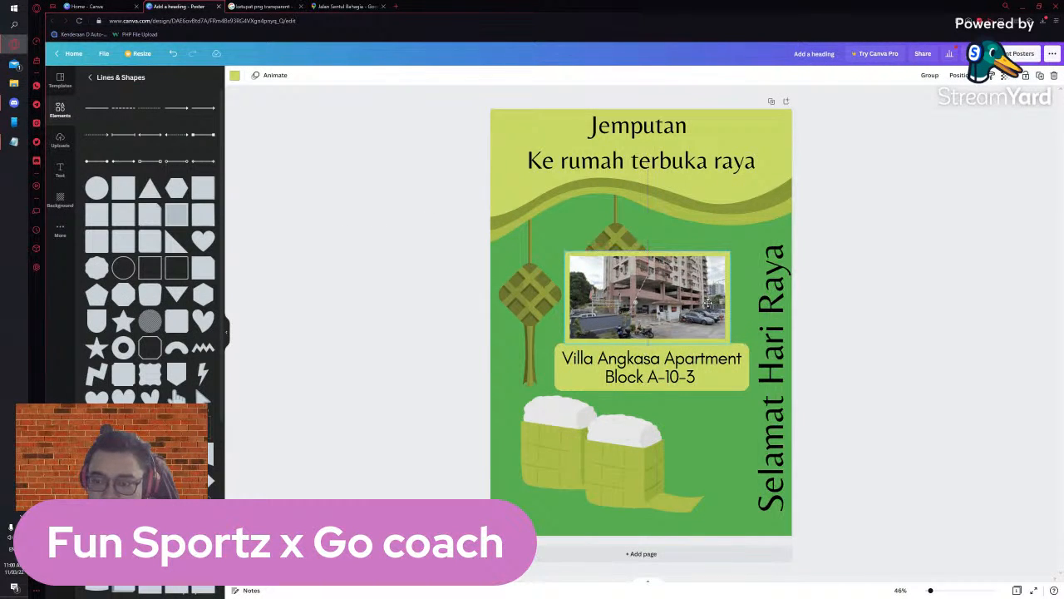
drag(689, 313, 711, 316)
click(873, 319)
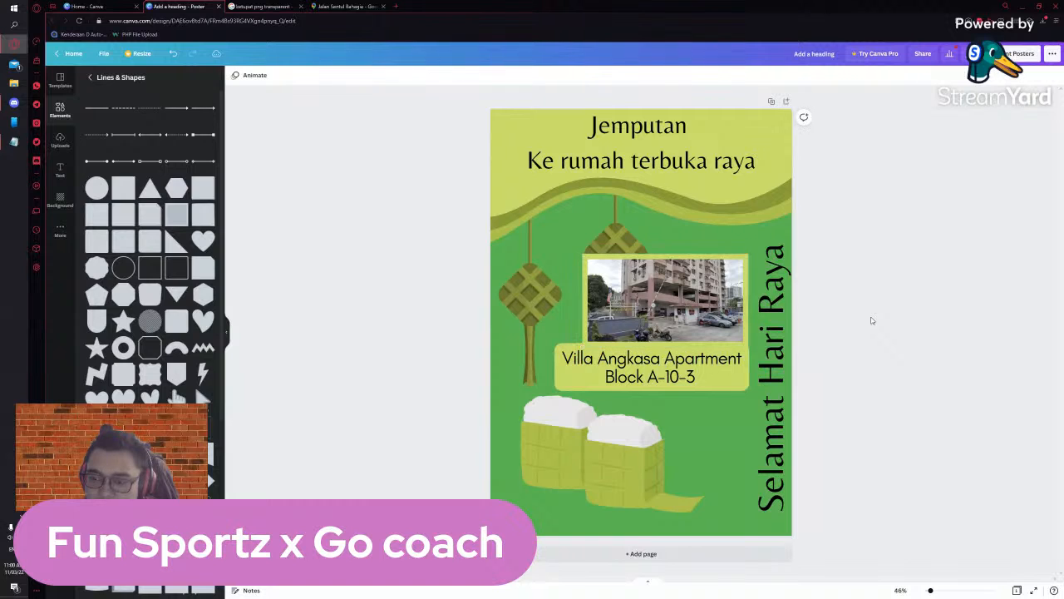
click(726, 316)
drag(726, 317, 733, 319)
click(835, 334)
click(805, 321)
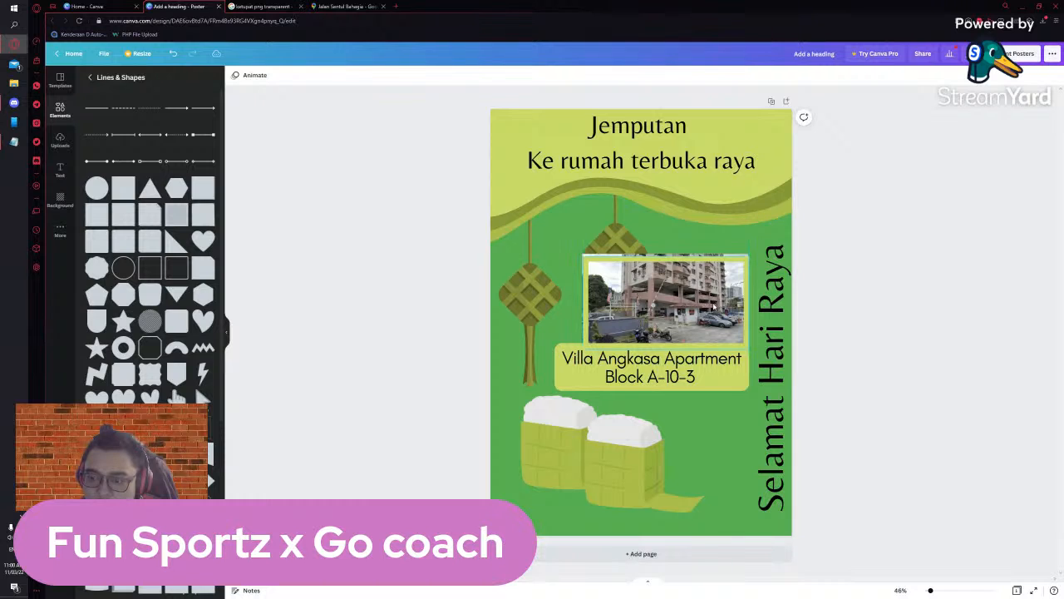
click(698, 260)
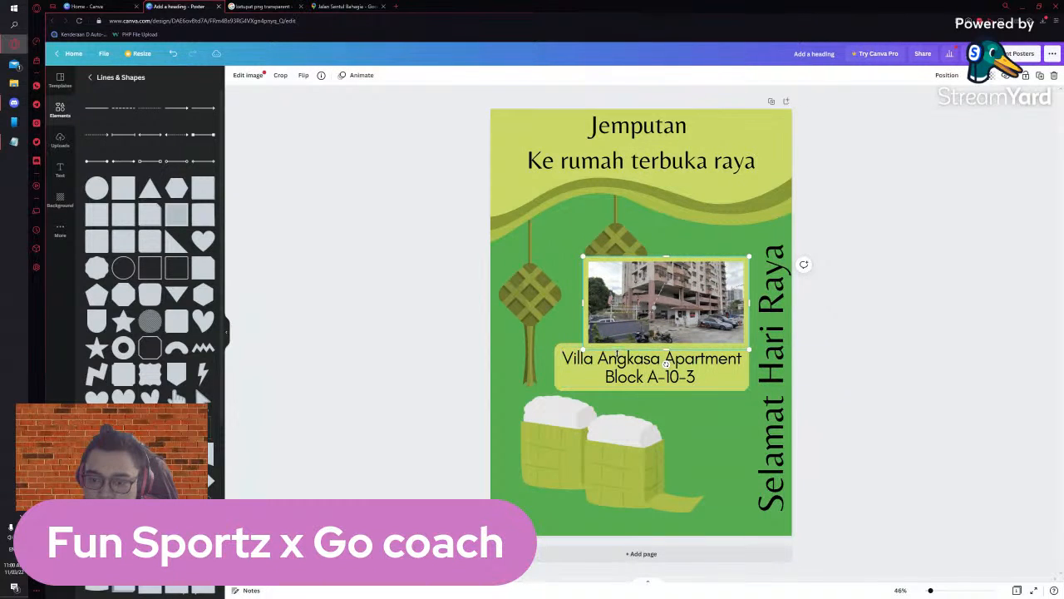
click(888, 296)
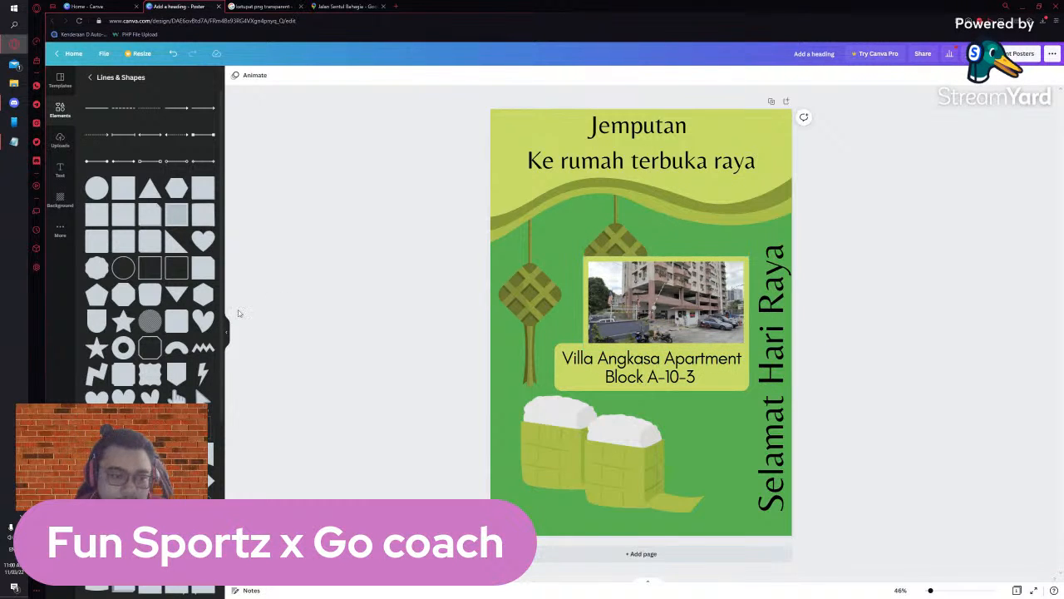
Step: Duplicate the address text box and place the copy below it
click(635, 126)
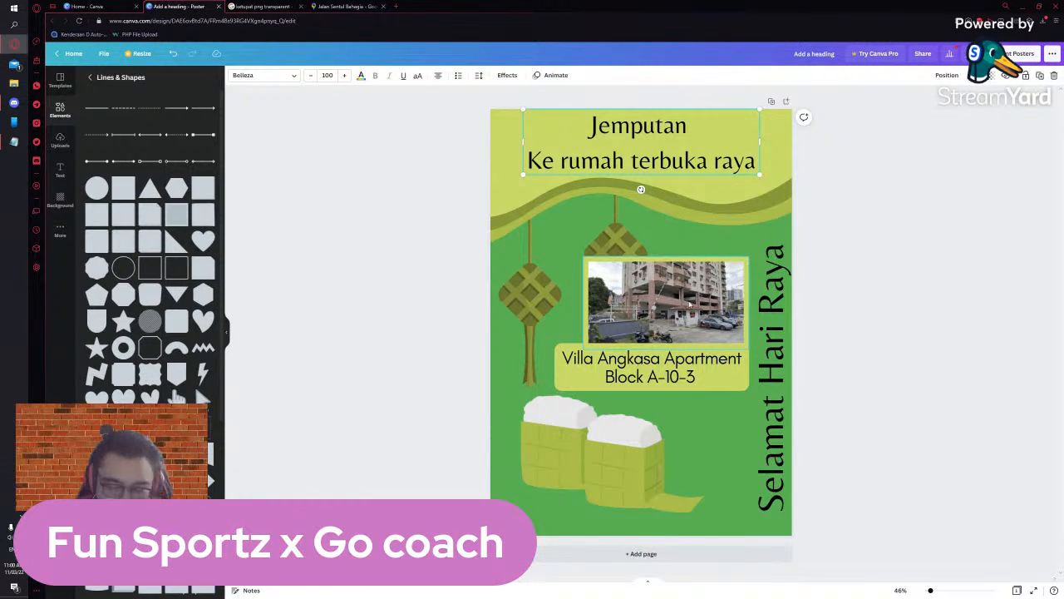
click(705, 397)
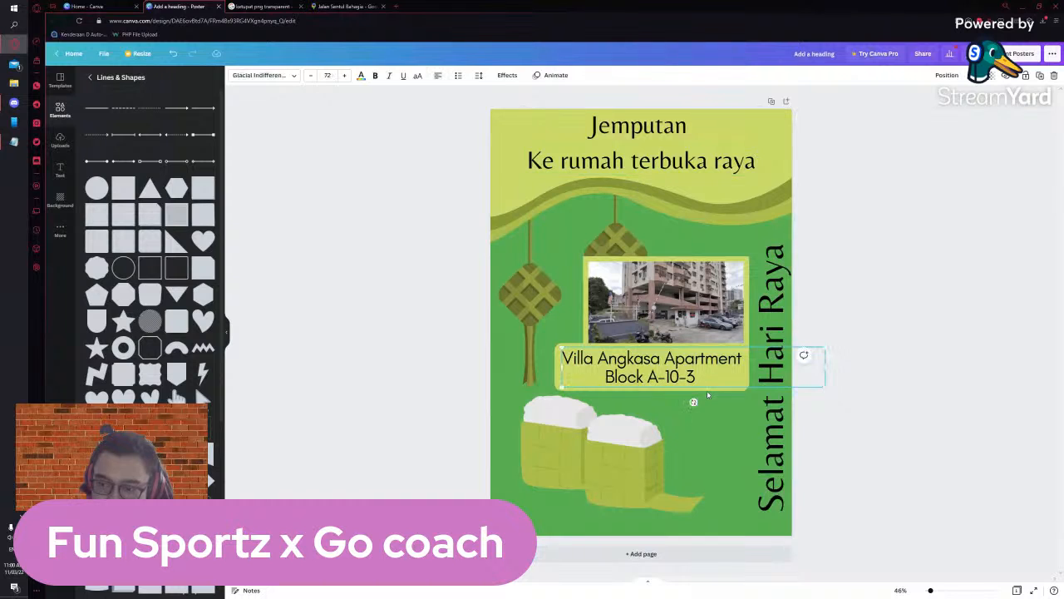
click(695, 384)
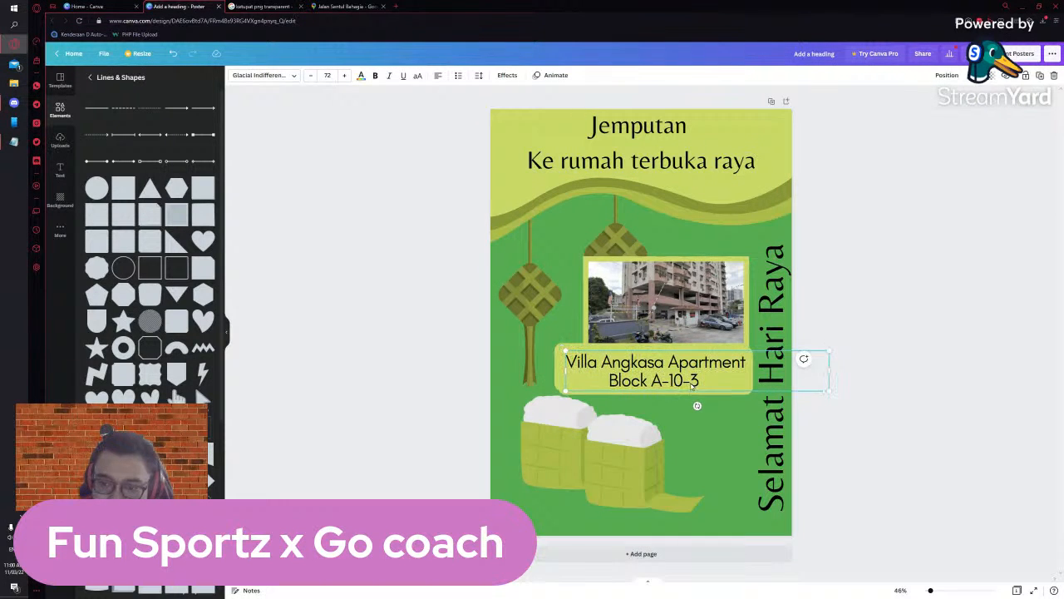
drag(695, 385, 667, 494)
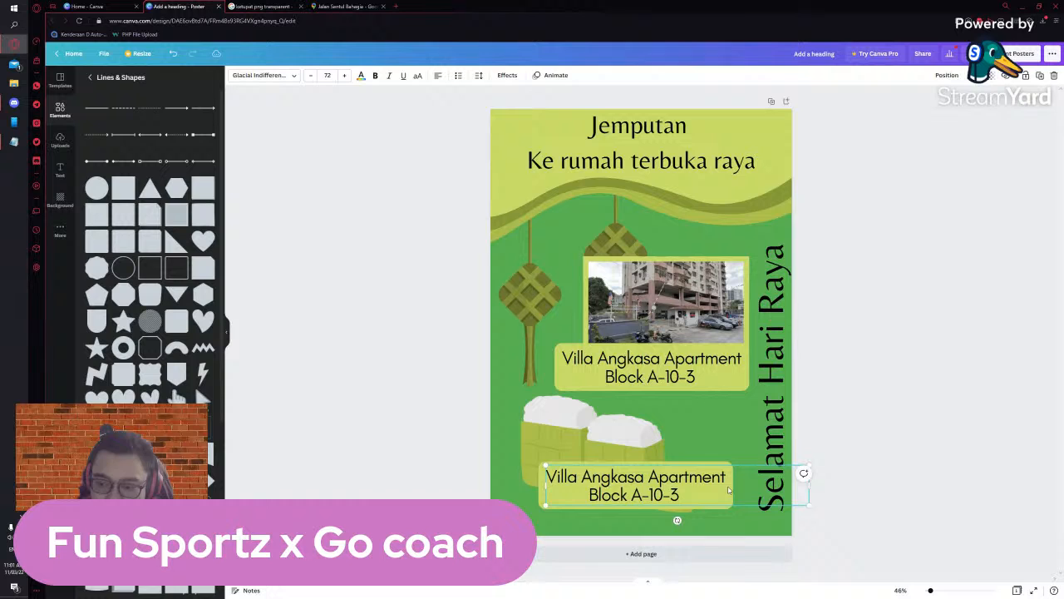
Step: Replace the copy's text with 'Semua tetamu dijemput hadir' and a second line crediting the host
double_click(676, 489)
text(Semua)
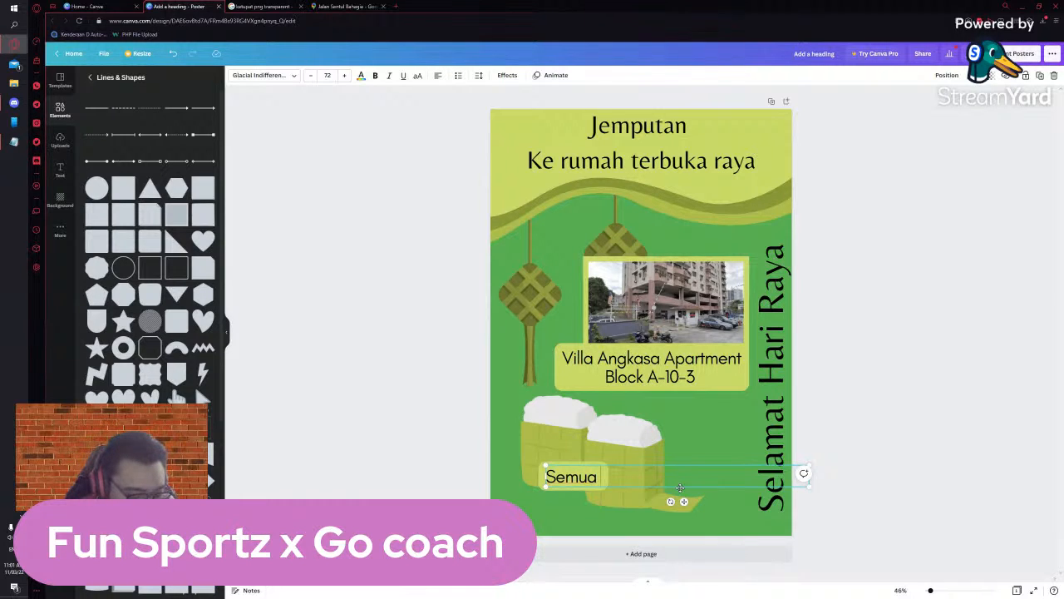
text(tetam)
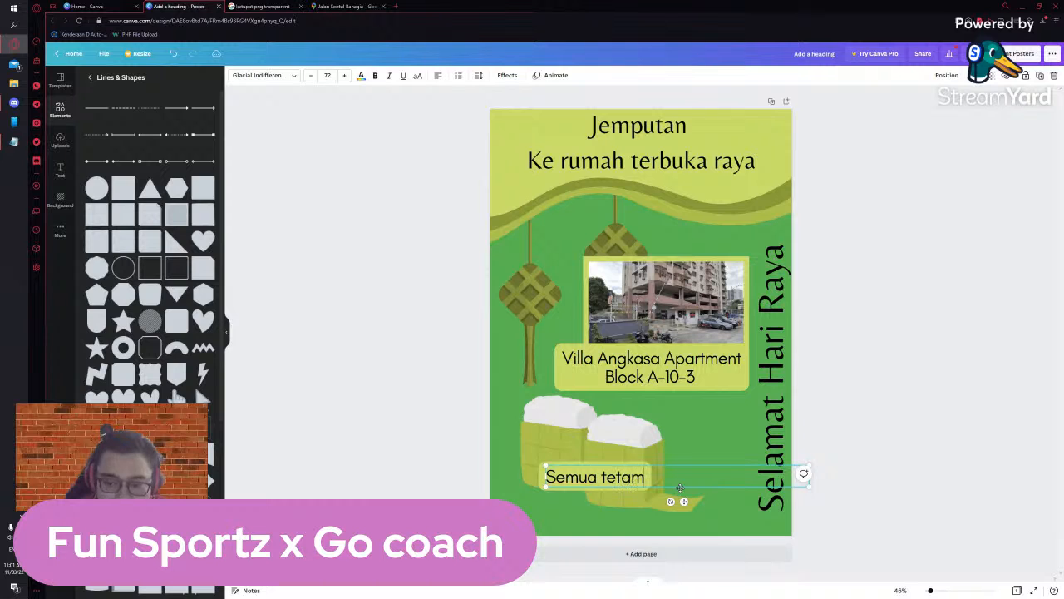
text(u dijemput hadir)
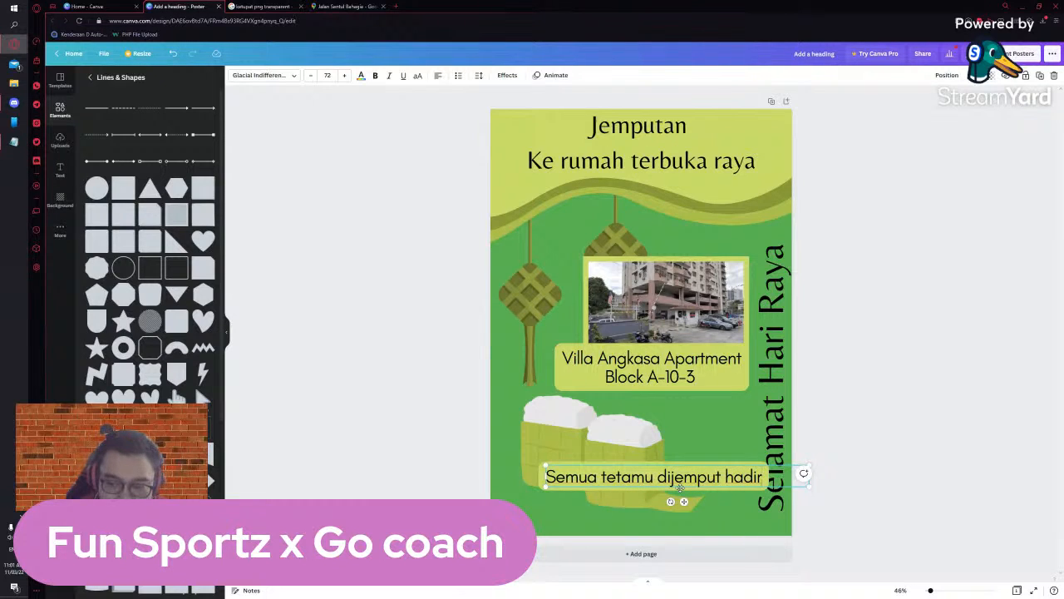
key(Return)
text(-ikhl)
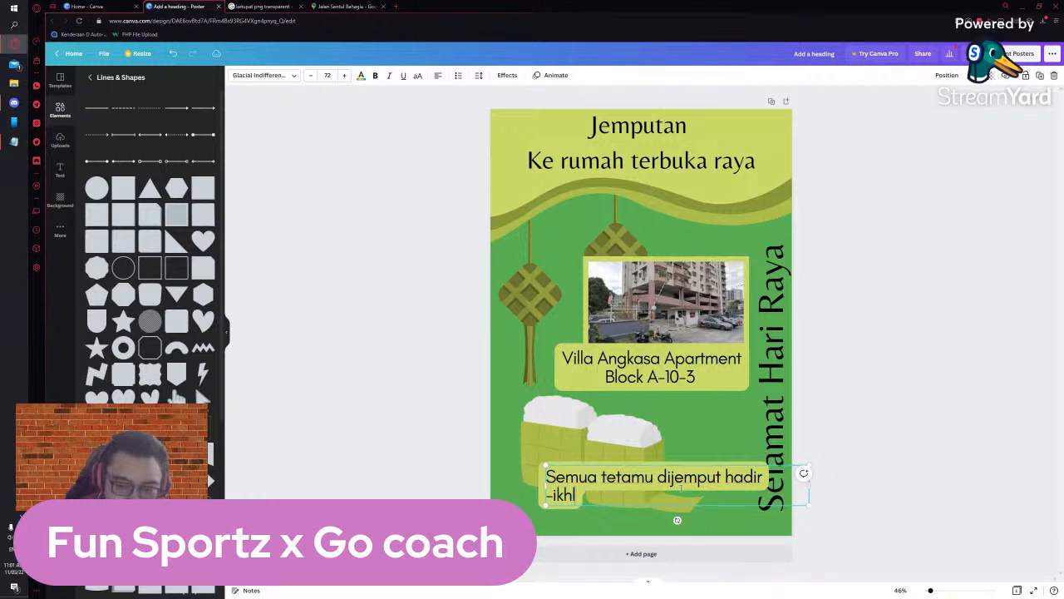
text(as dari)
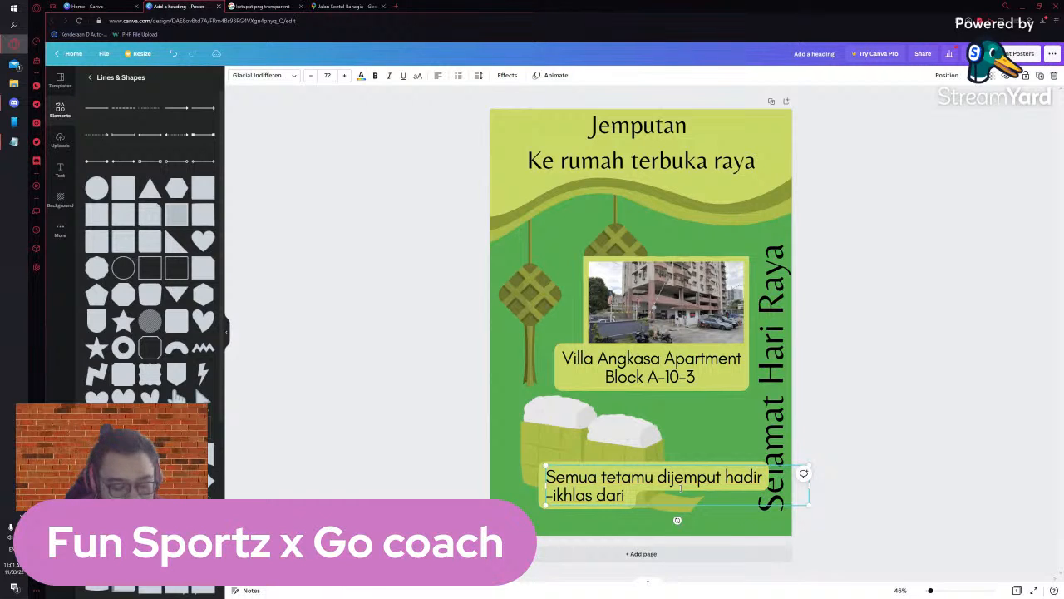
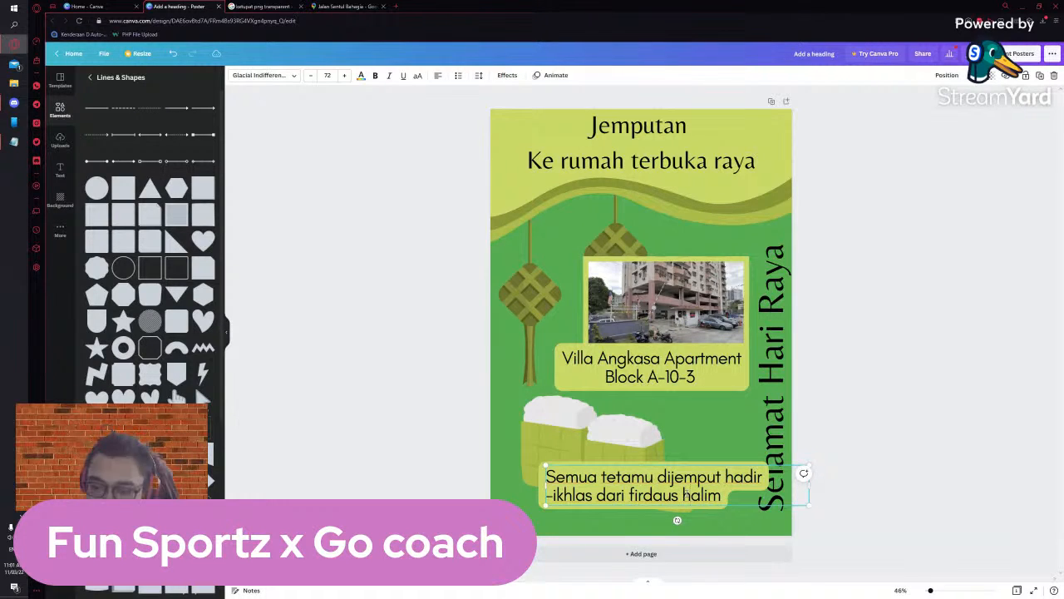
Step: Capitalise the credit line's initials and make the text box slightly narrower
drag(692, 494, 630, 494)
text(H)
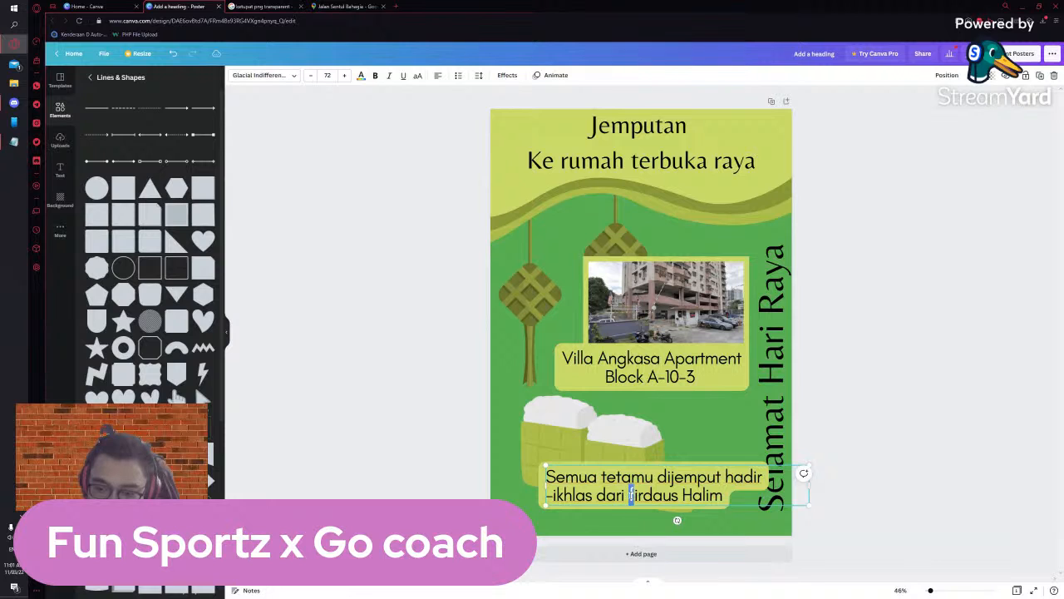
text(F)
drag(556, 494, 553, 494)
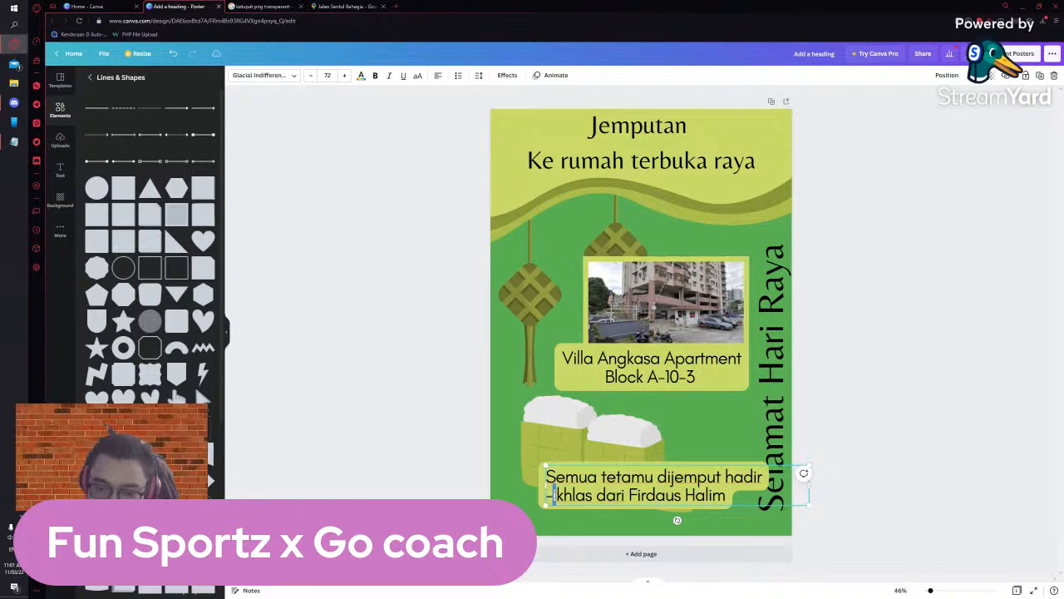
text(Ii)
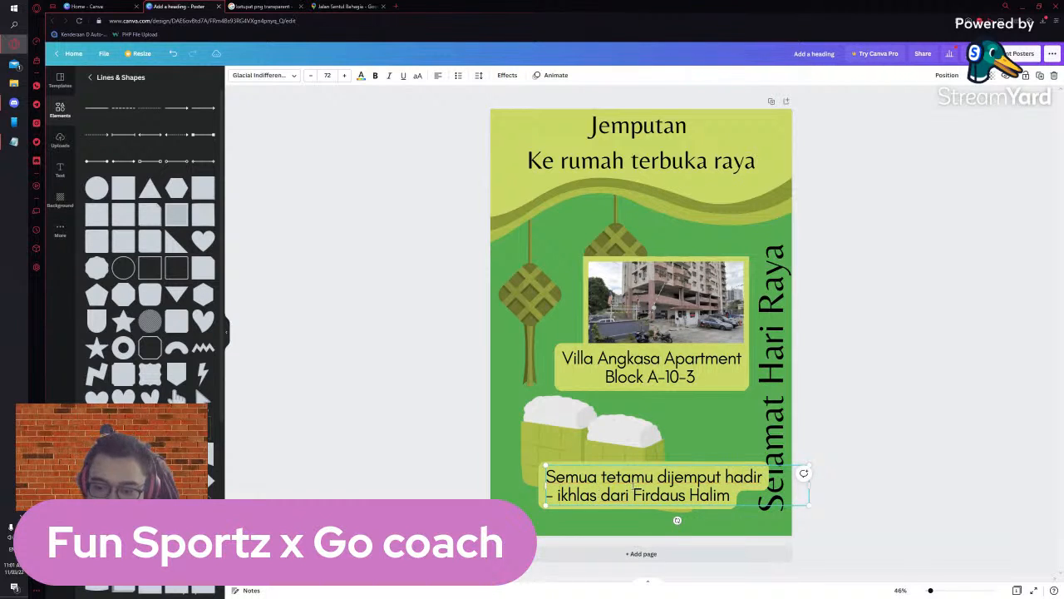
drag(811, 487, 807, 488)
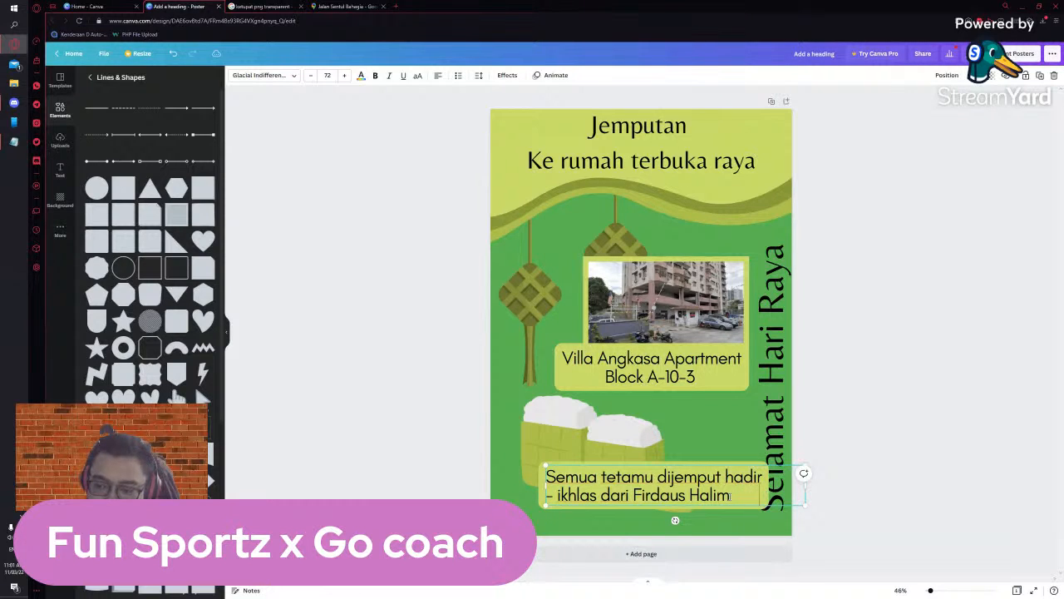
click(810, 442)
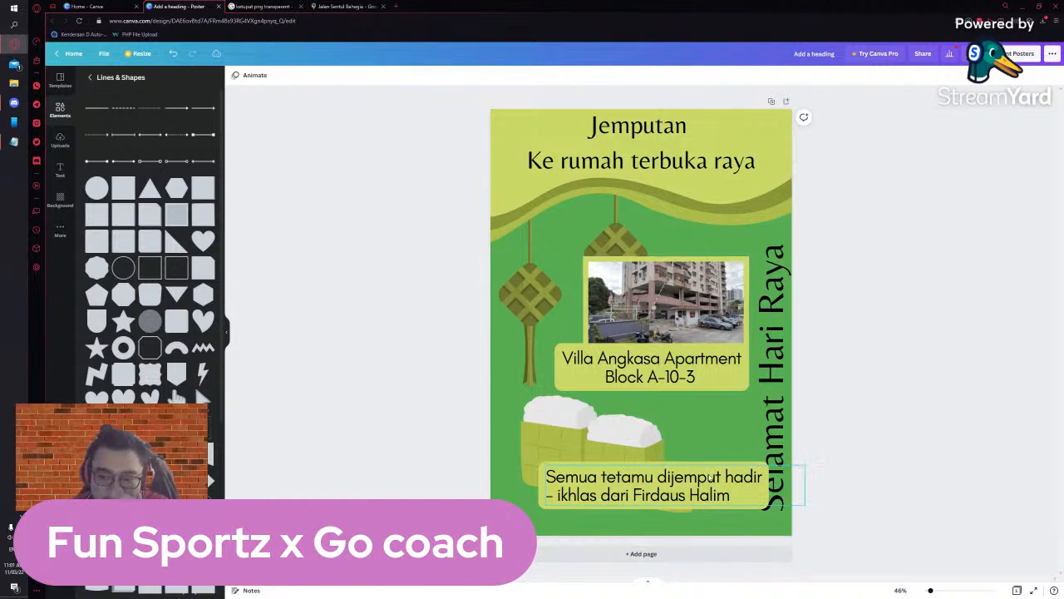
Step: Align the 'Semua tetamu dijemput hadir' box along the bottom edge, shifting the vertical Selamat Hari Raya text slightly right
drag(698, 480, 677, 497)
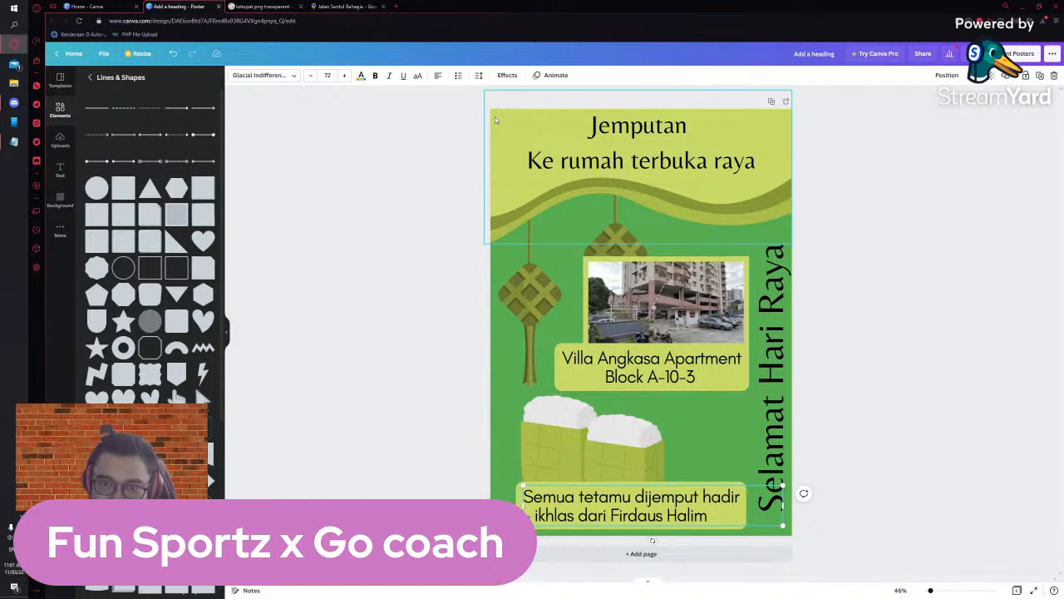
click(636, 147)
click(529, 128)
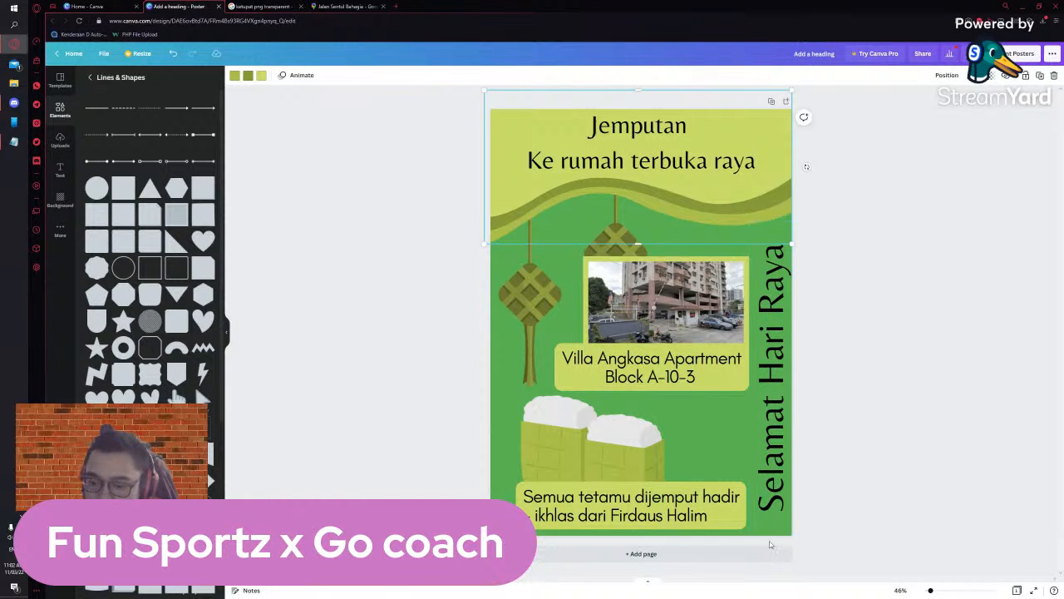
click(765, 288)
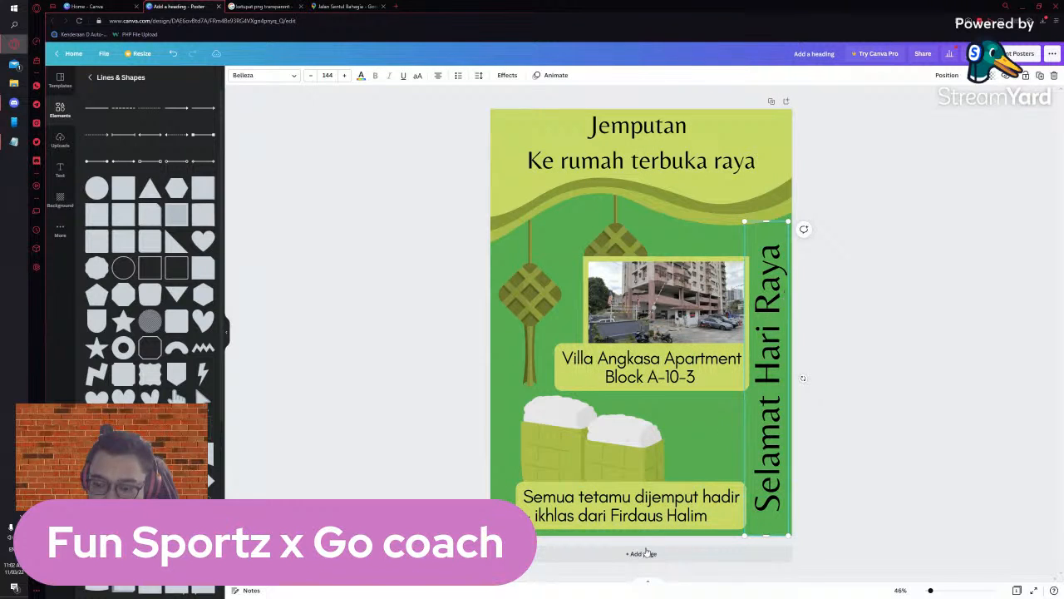
drag(652, 516, 653, 504)
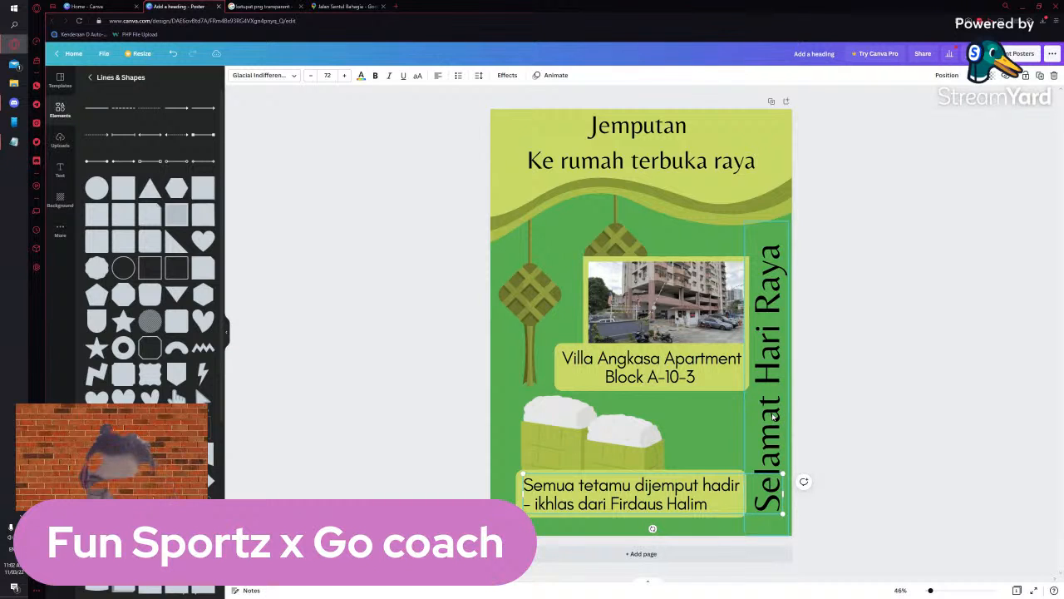
drag(772, 416, 775, 416)
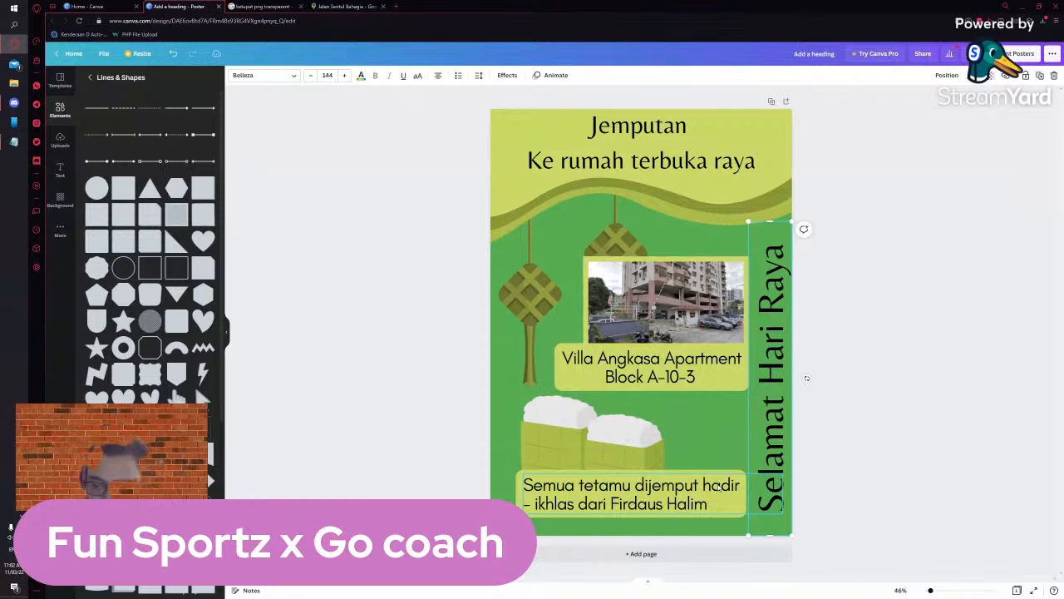
drag(718, 486, 718, 495)
click(864, 487)
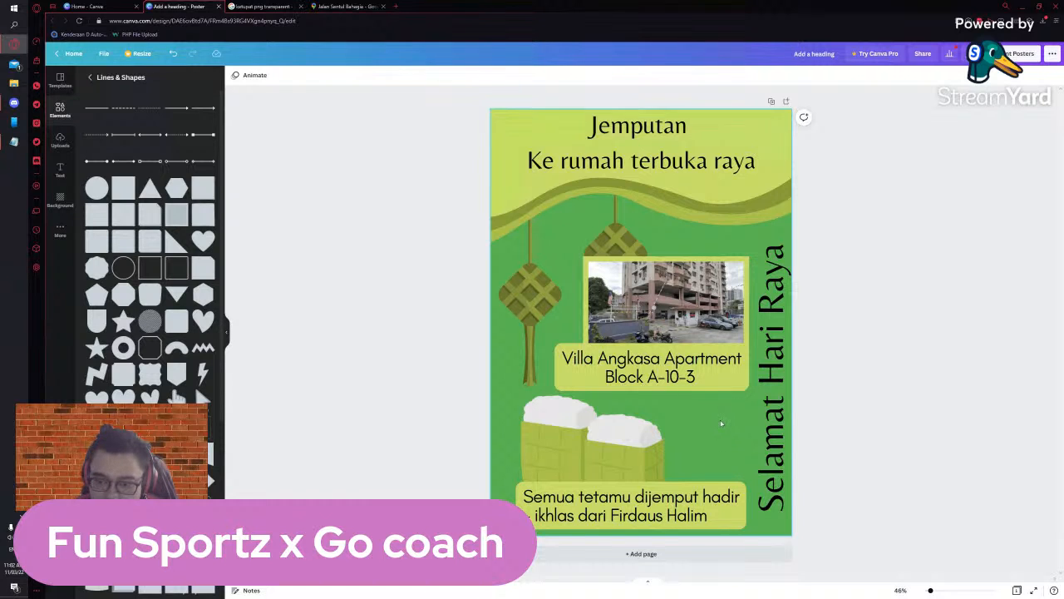
click(687, 514)
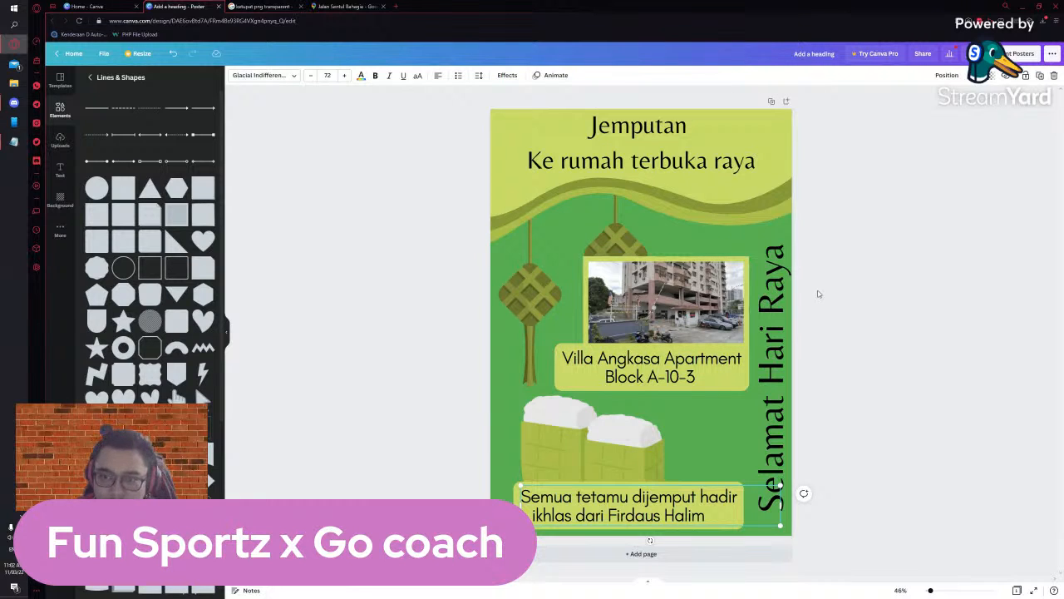
click(625, 161)
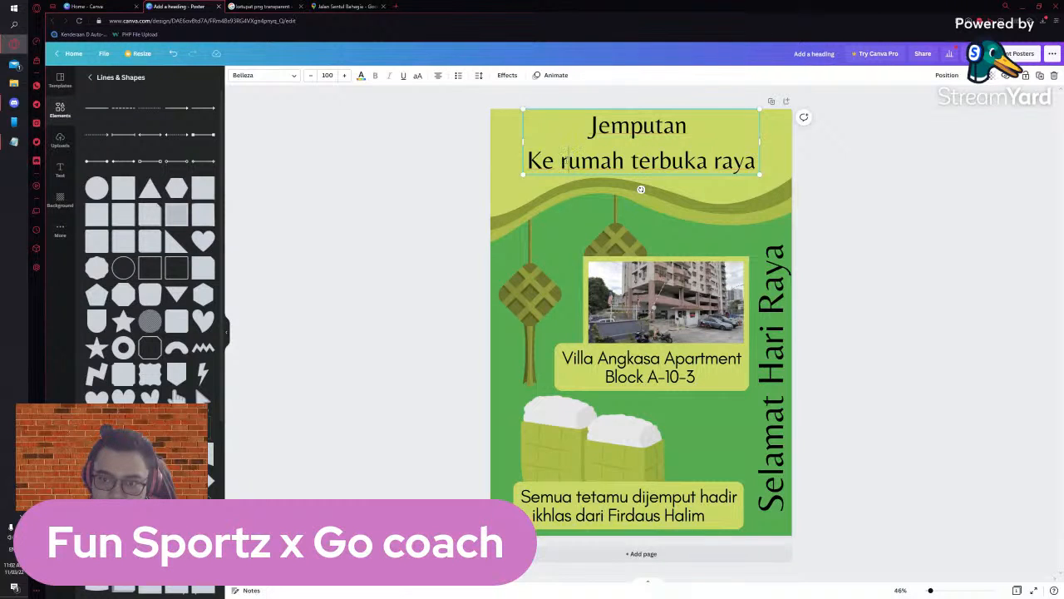
drag(569, 158, 561, 161)
text(R)
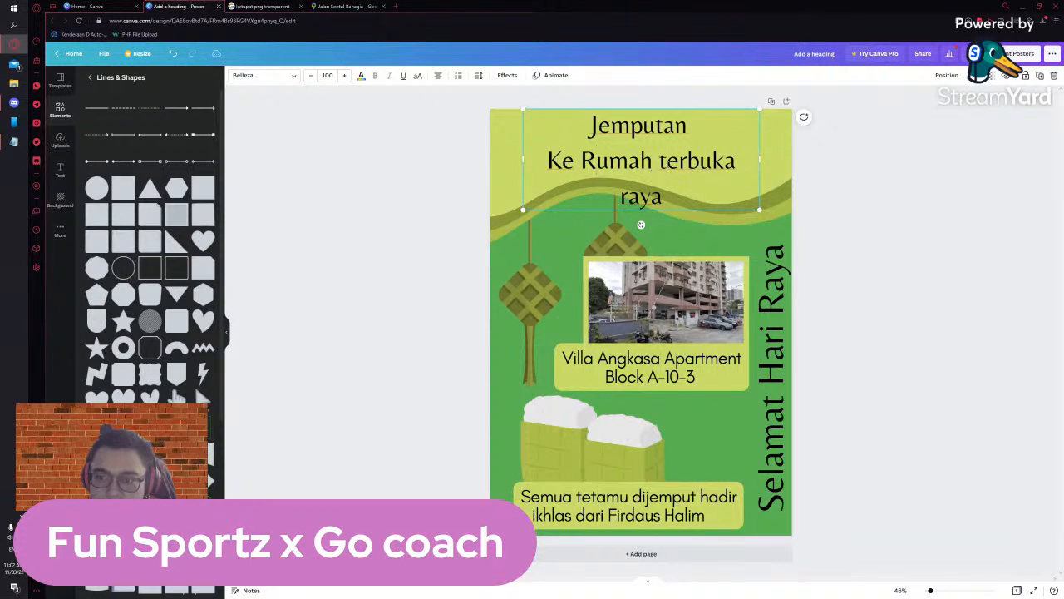
drag(670, 162, 663, 164)
text(T)
drag(632, 196, 622, 197)
text(R)
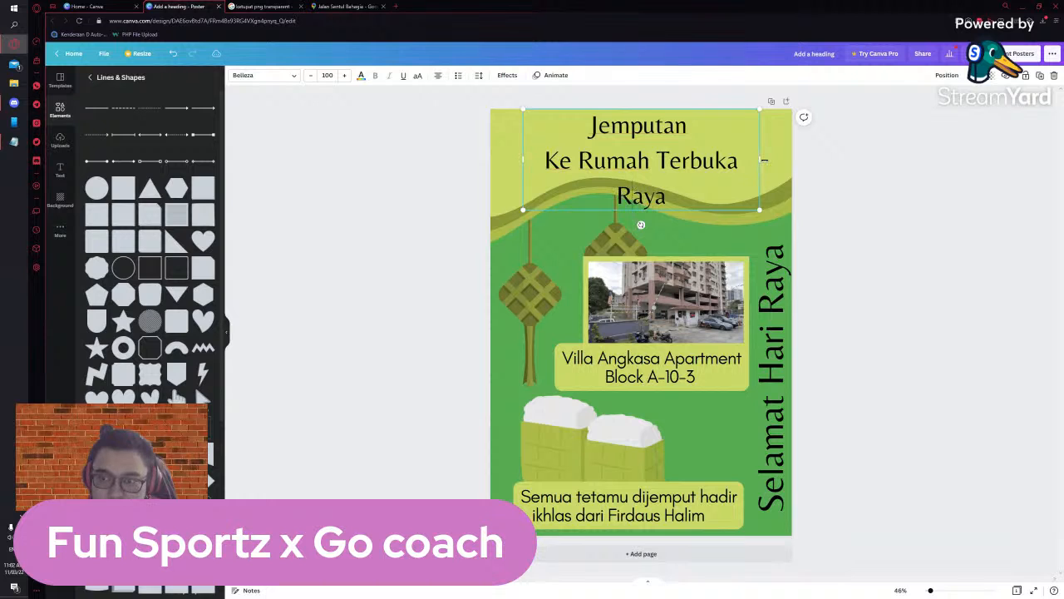
drag(759, 159, 782, 161)
click(858, 156)
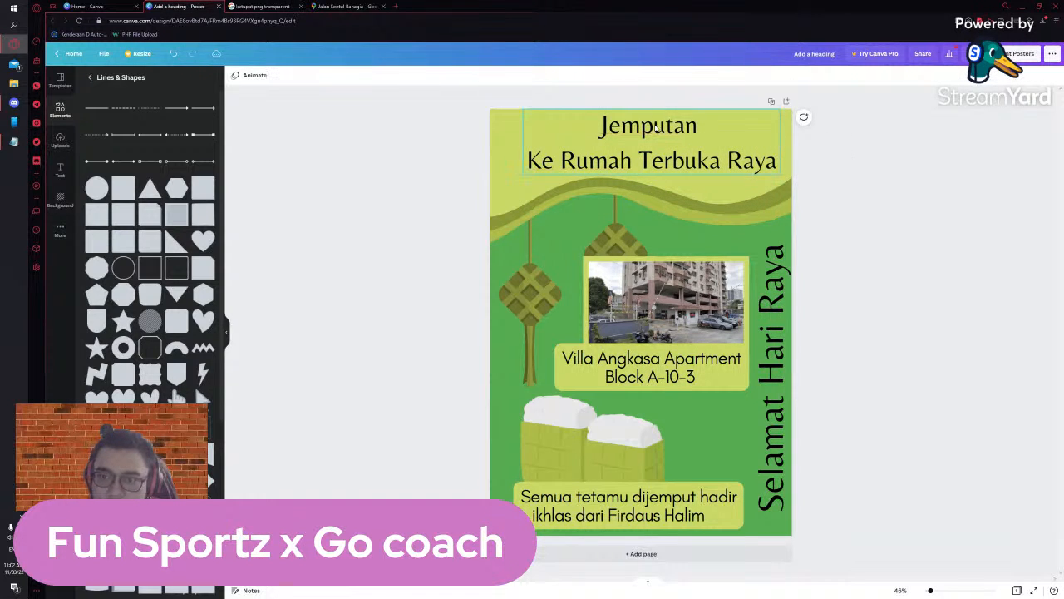
drag(656, 128, 670, 146)
click(870, 135)
click(678, 144)
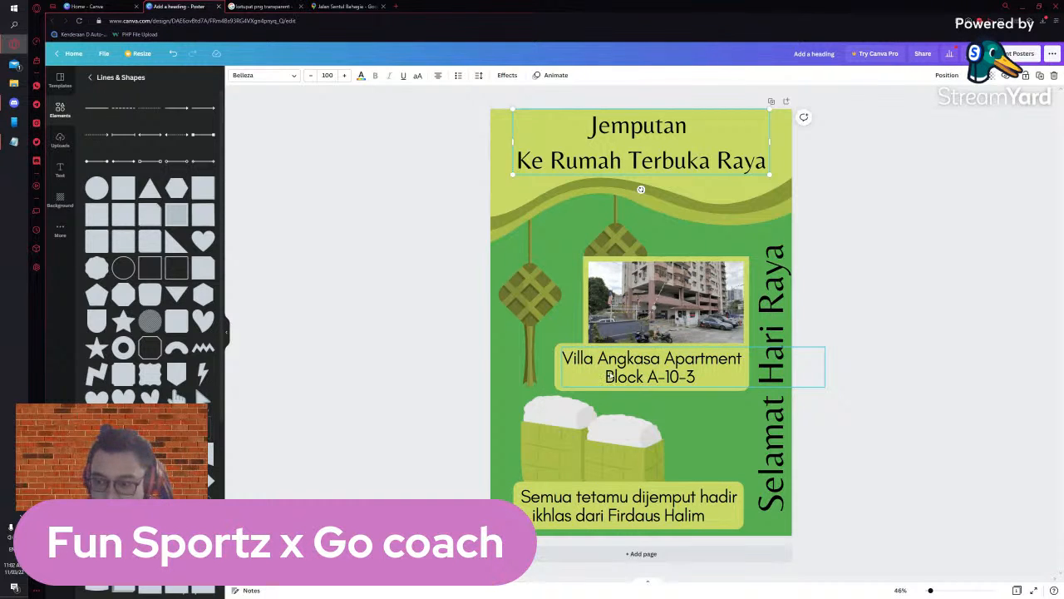
click(897, 386)
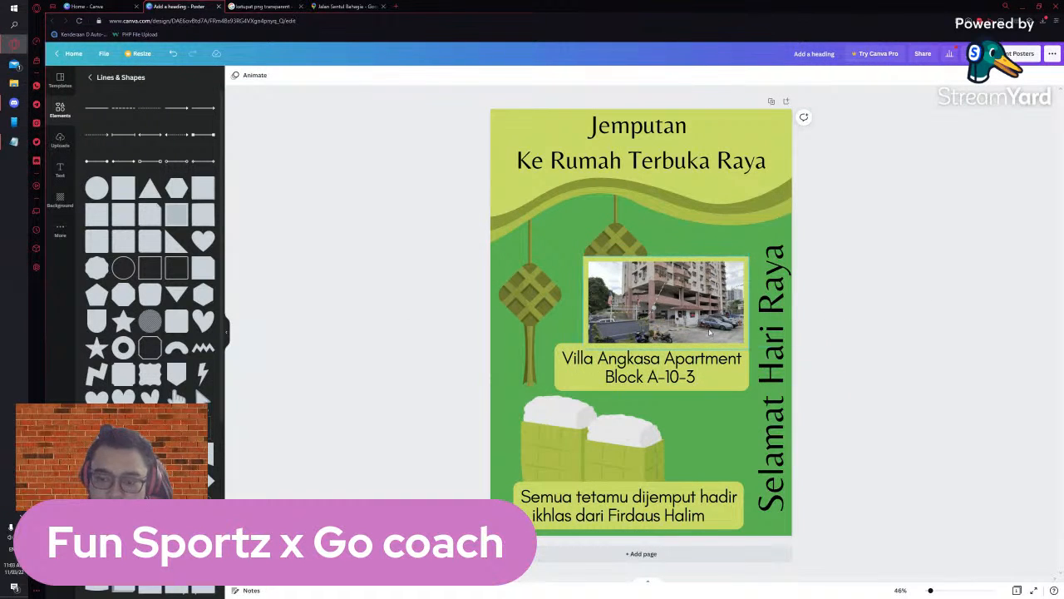
Step: Change the heading to 'Selamat Hari Jadi' with 'Mama' on a second line
click(766, 413)
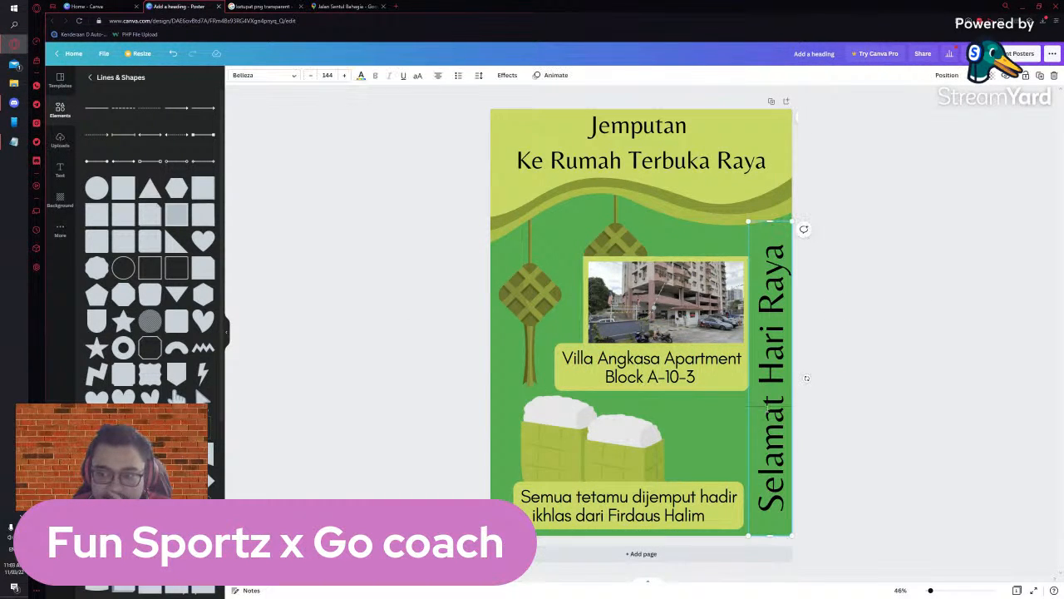
triple_click(670, 161)
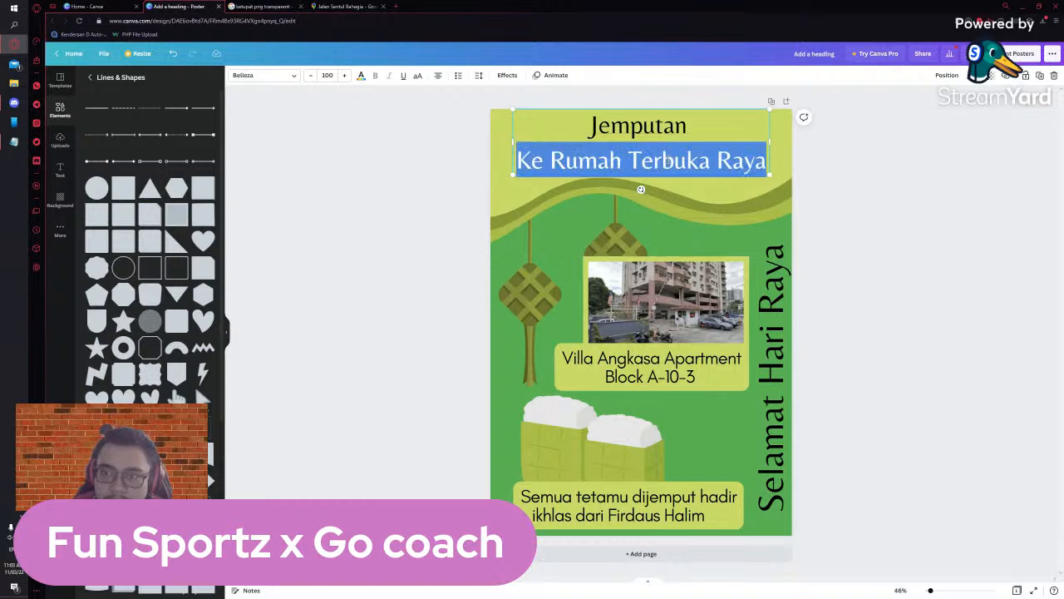
click(671, 160)
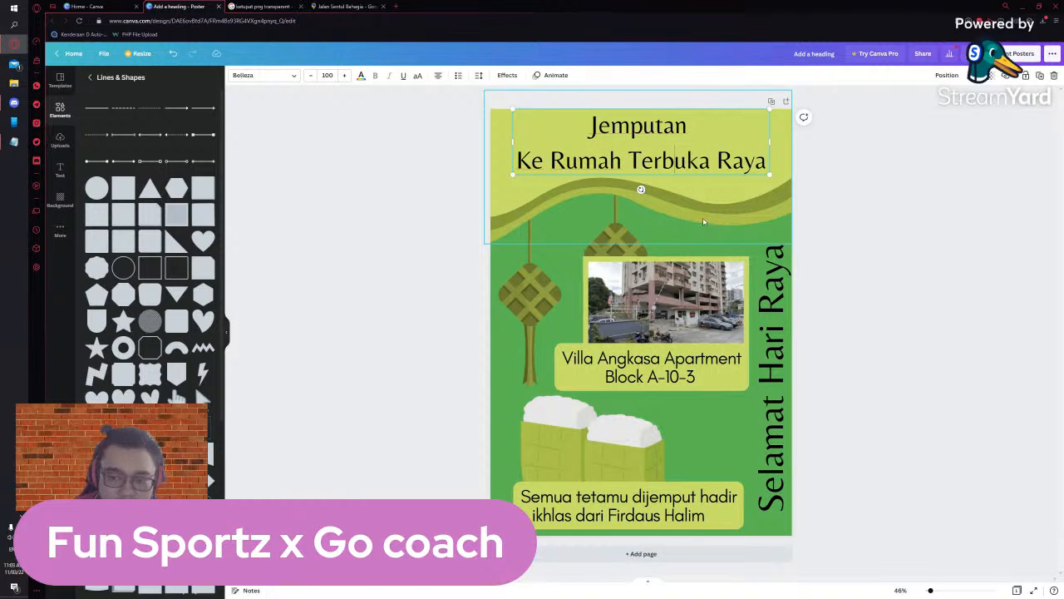
drag(768, 169, 591, 126)
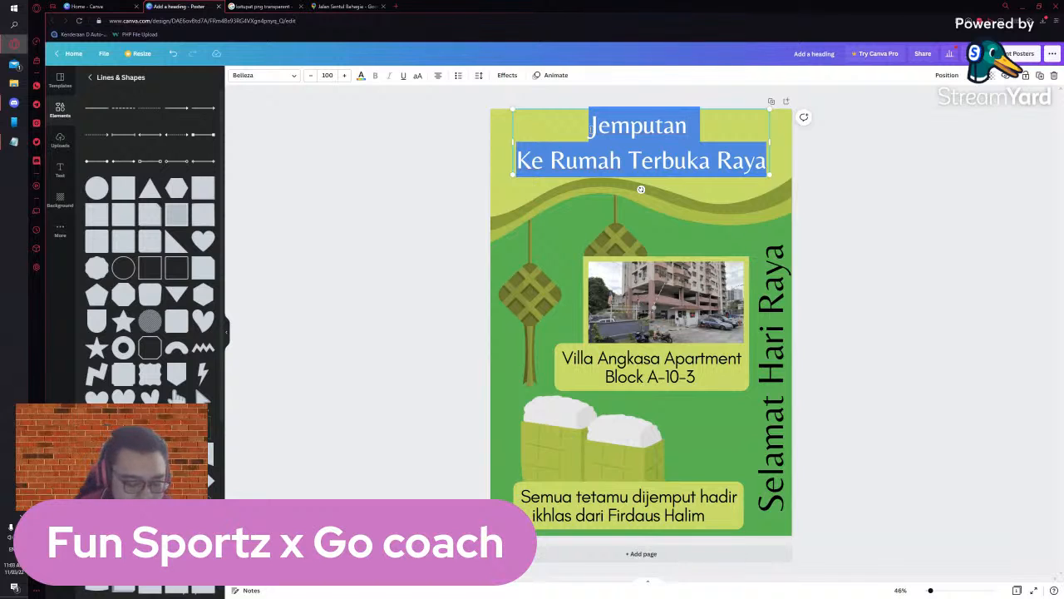
text(Selamat Har)
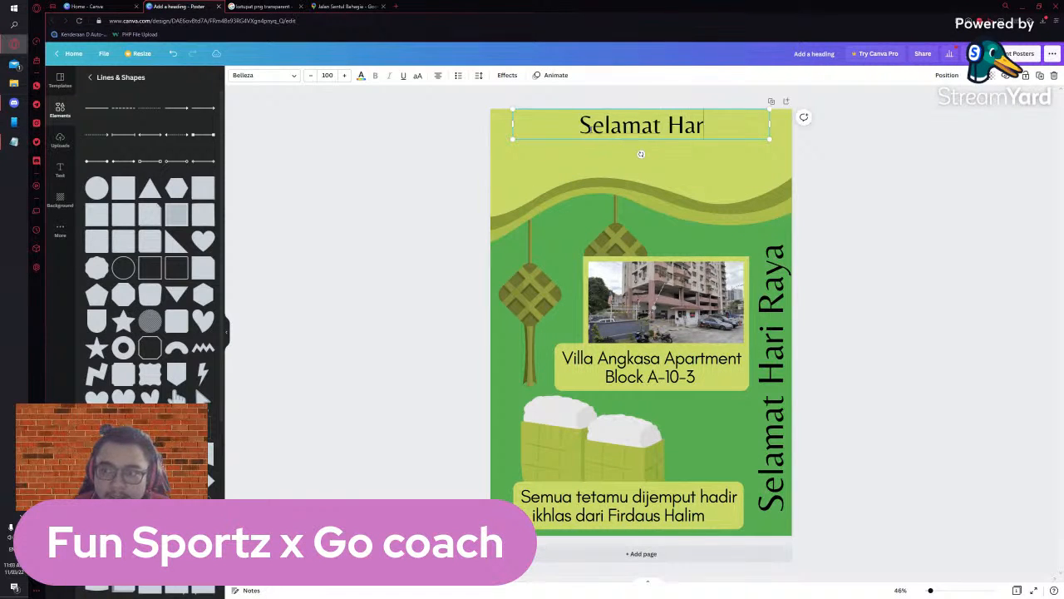
text(i Jadi)
key(Return)
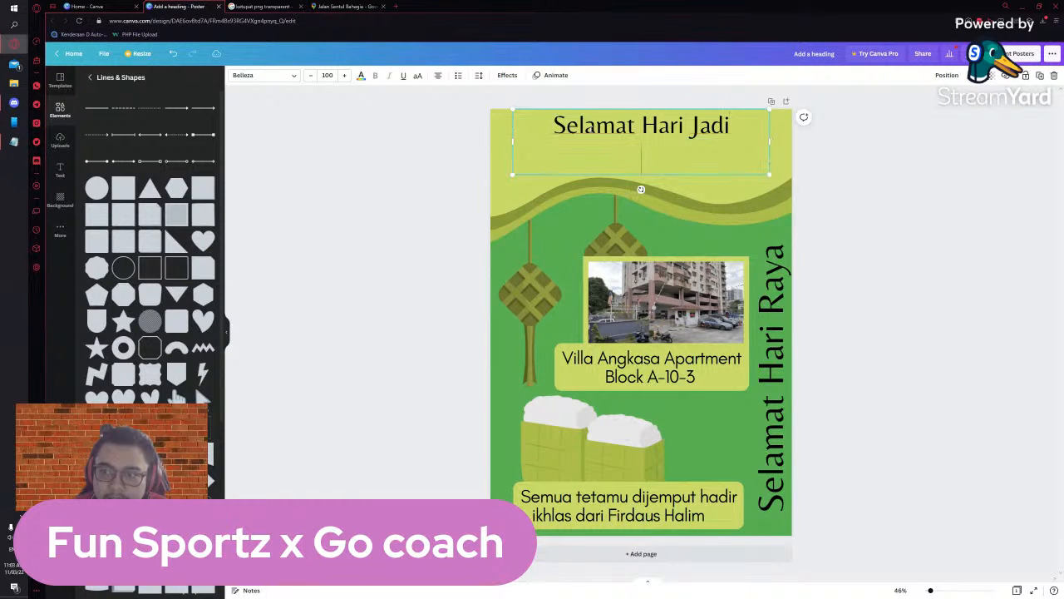
text(Mama)
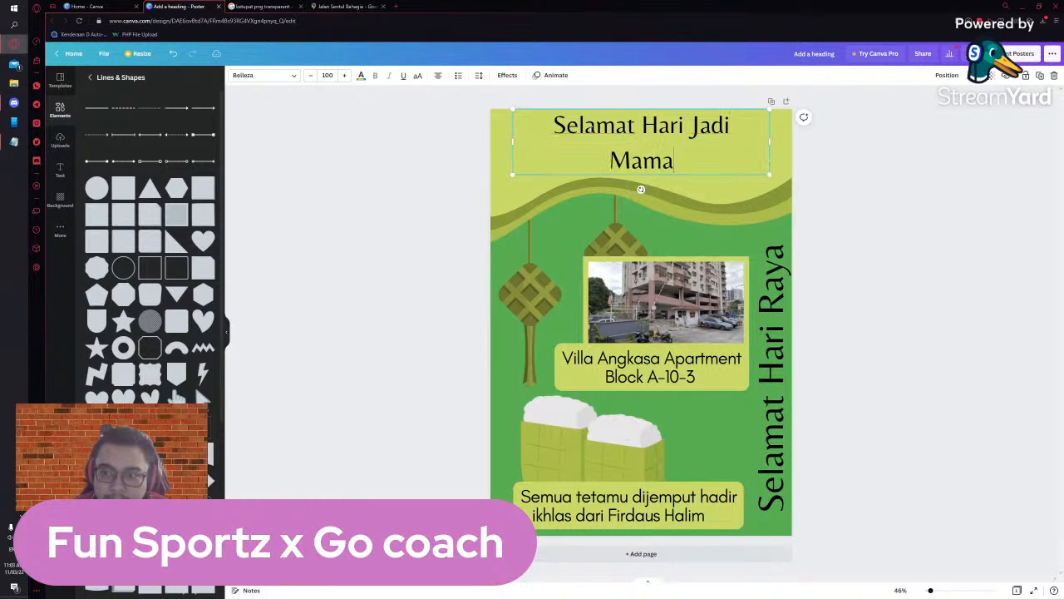
click(842, 181)
Step: Recolour the top wave header's bands light blue and periwinkle
click(789, 245)
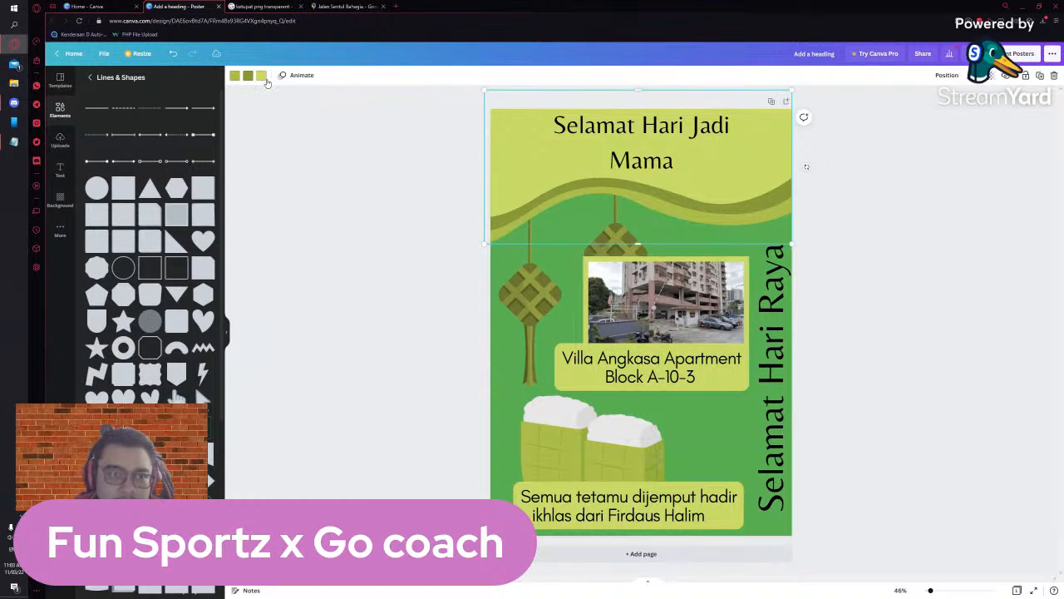
click(262, 76)
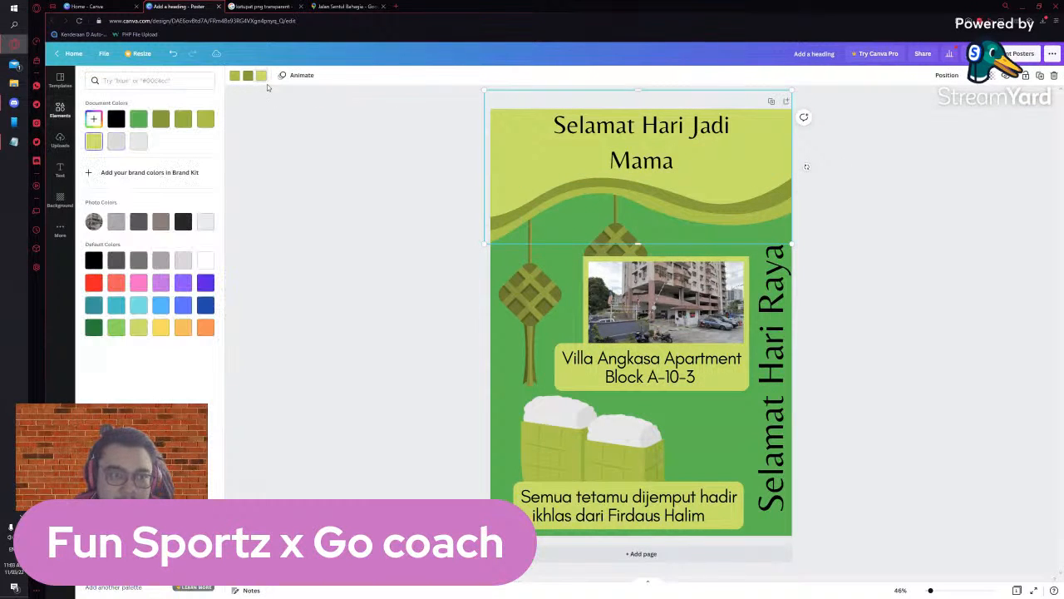
click(162, 307)
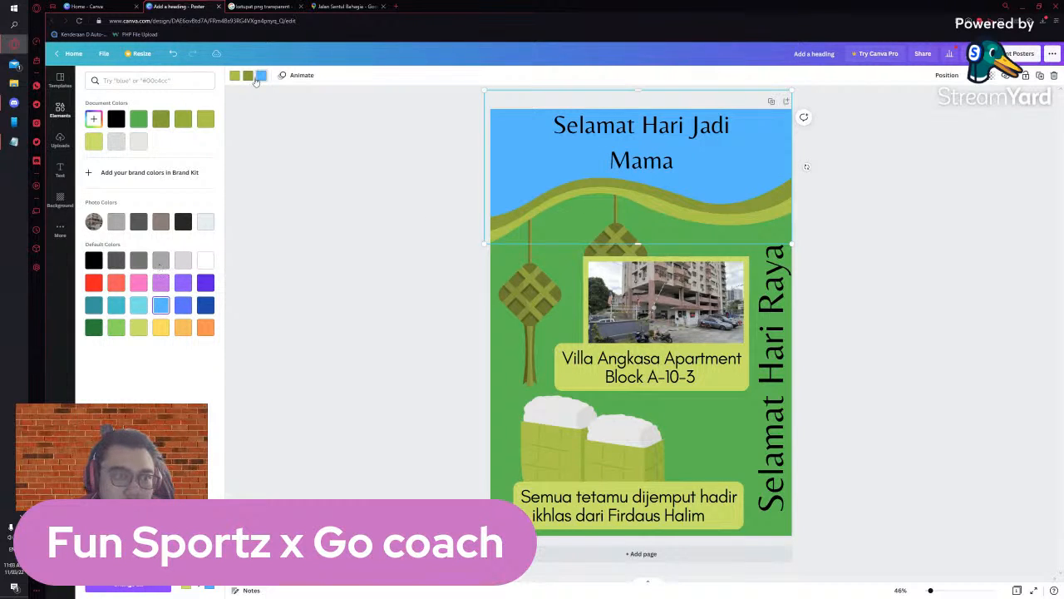
click(175, 305)
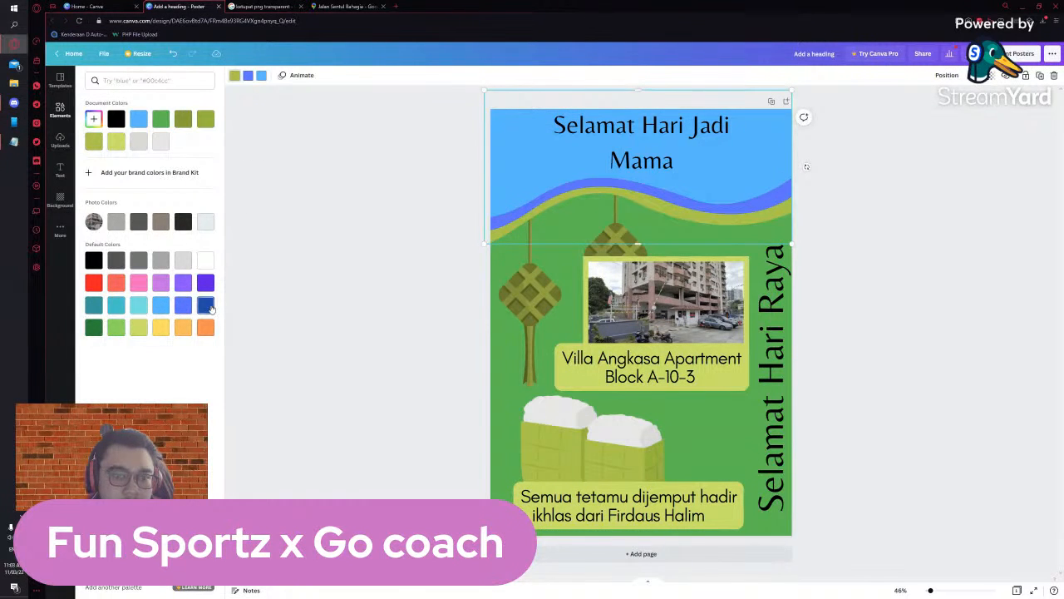
click(267, 241)
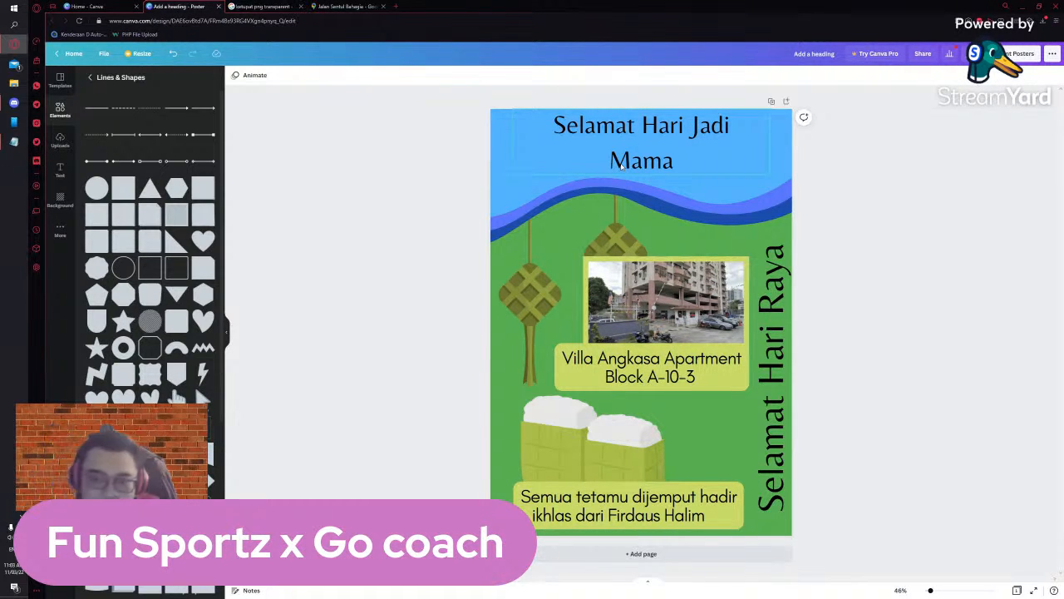
Step: Delete the photo's yellow frame, the apartment photo and the Villa Angkasa text box
click(549, 283)
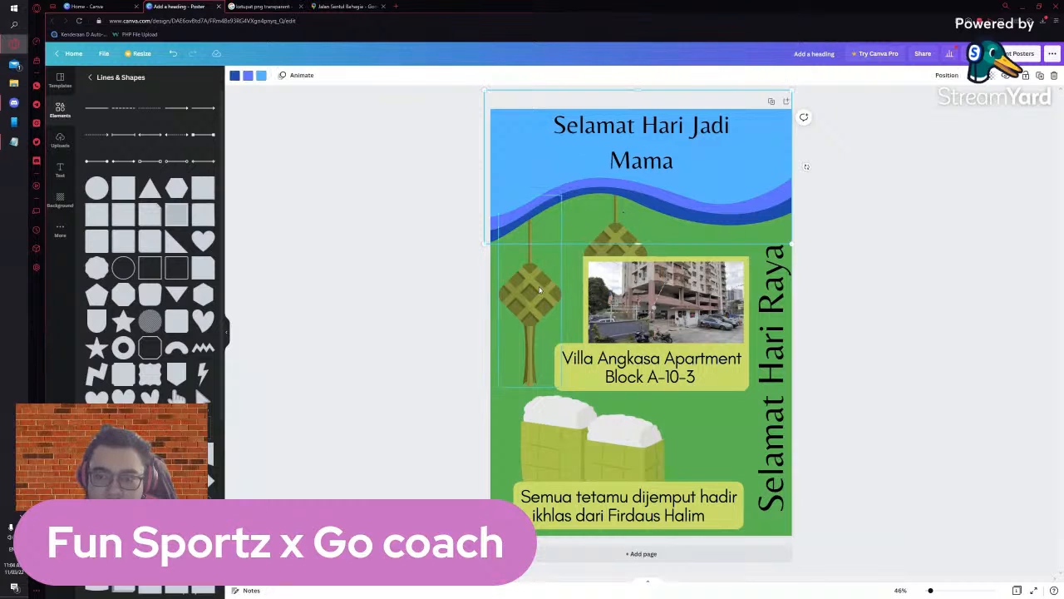
click(653, 309)
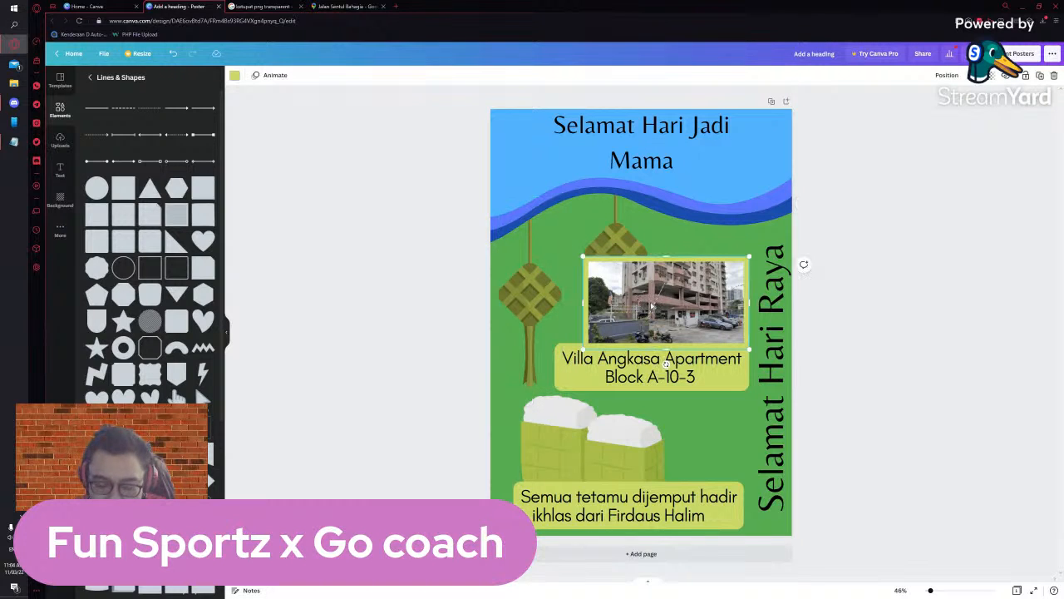
key(Delete)
key(Delete)
click(652, 366)
key(Delete)
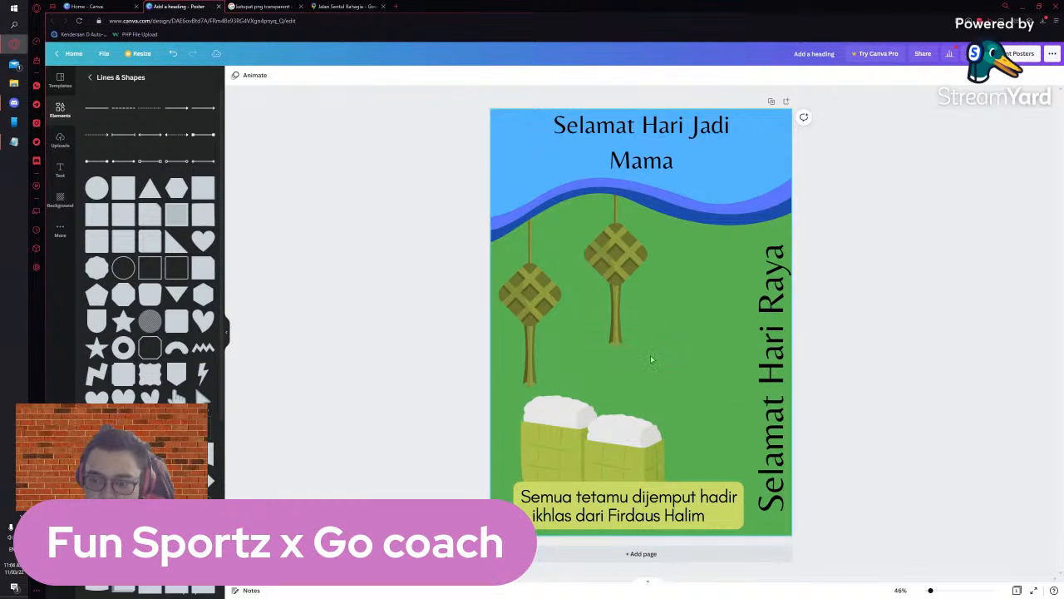
click(636, 496)
Step: Delete the Semua tetamu text, its yellow box, the rice and ketupat decorations, and the vertical Selamat Hari Raya text
key(Delete)
click(636, 489)
key(Delete)
click(633, 465)
key(Delete)
click(628, 462)
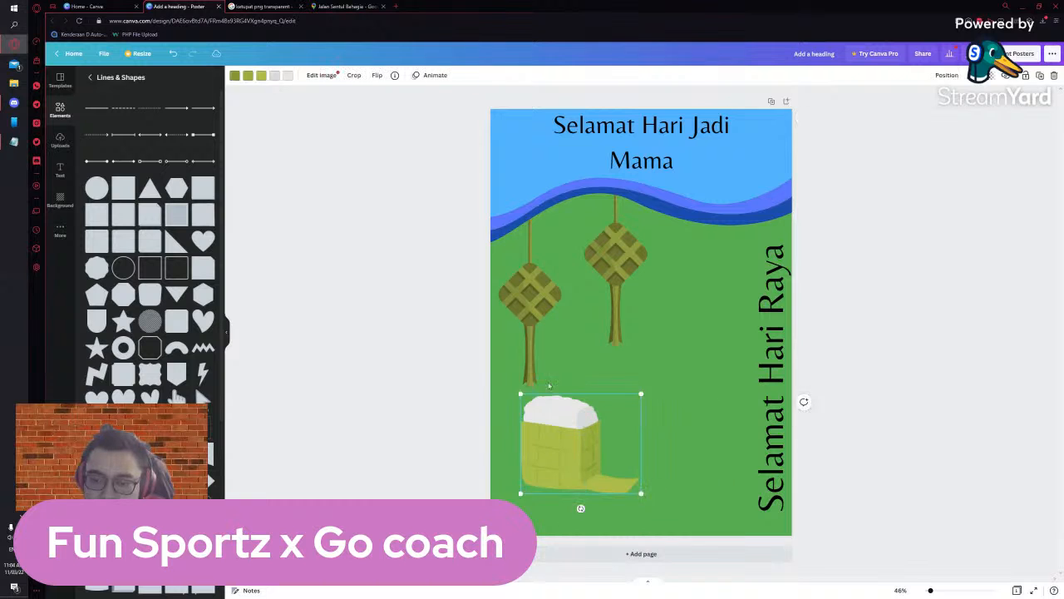
key(Delete)
click(542, 302)
click(785, 364)
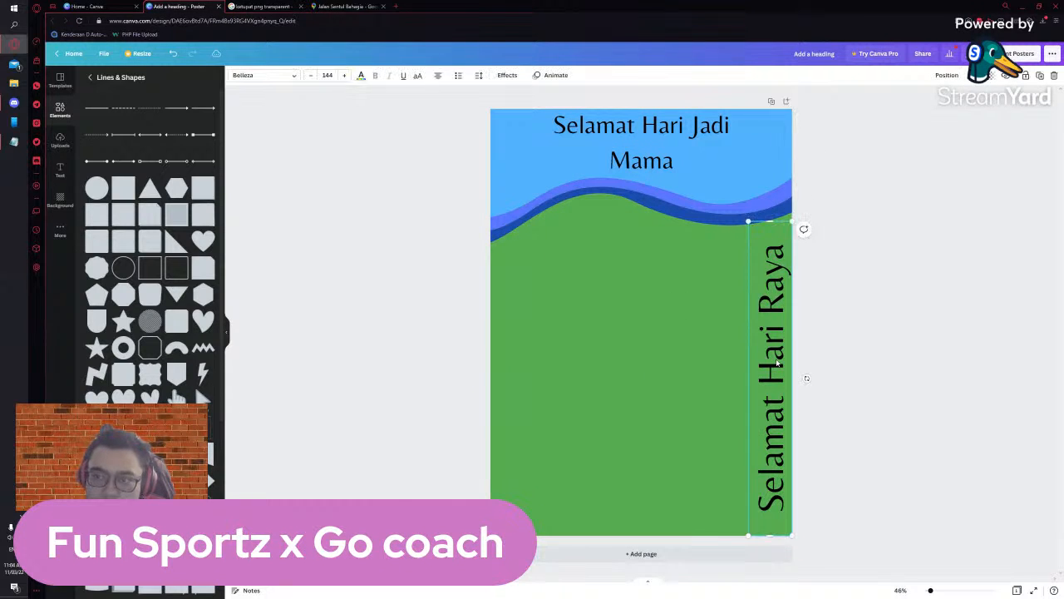
key(Delete)
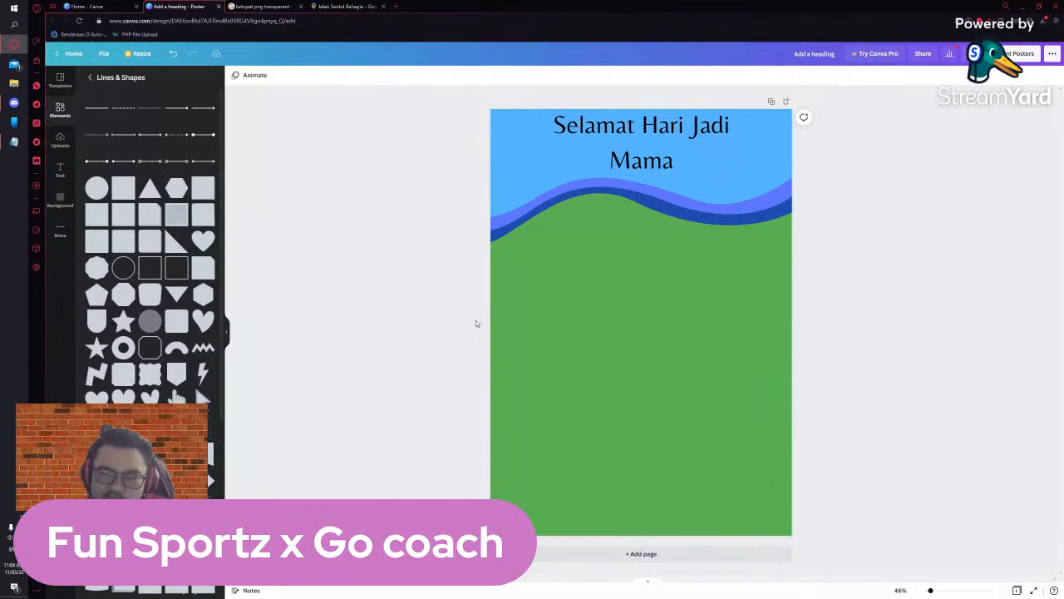
Step: Start a new media upload from Uploads and bring up File Explorer beside Canva
click(59, 169)
click(60, 148)
scroll(150, 277, down, 15)
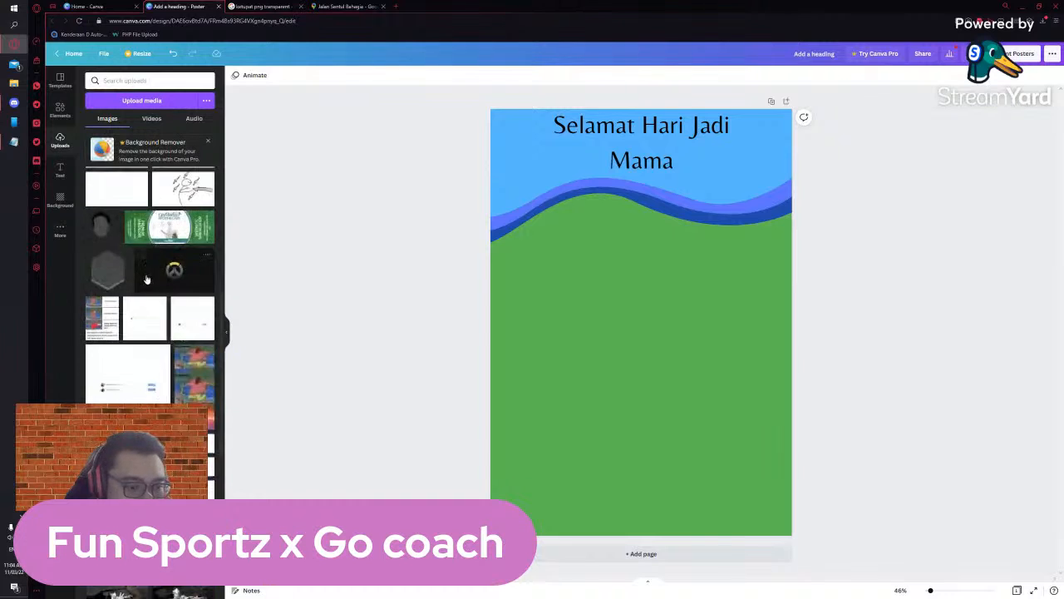
scroll(150, 277, down, 10)
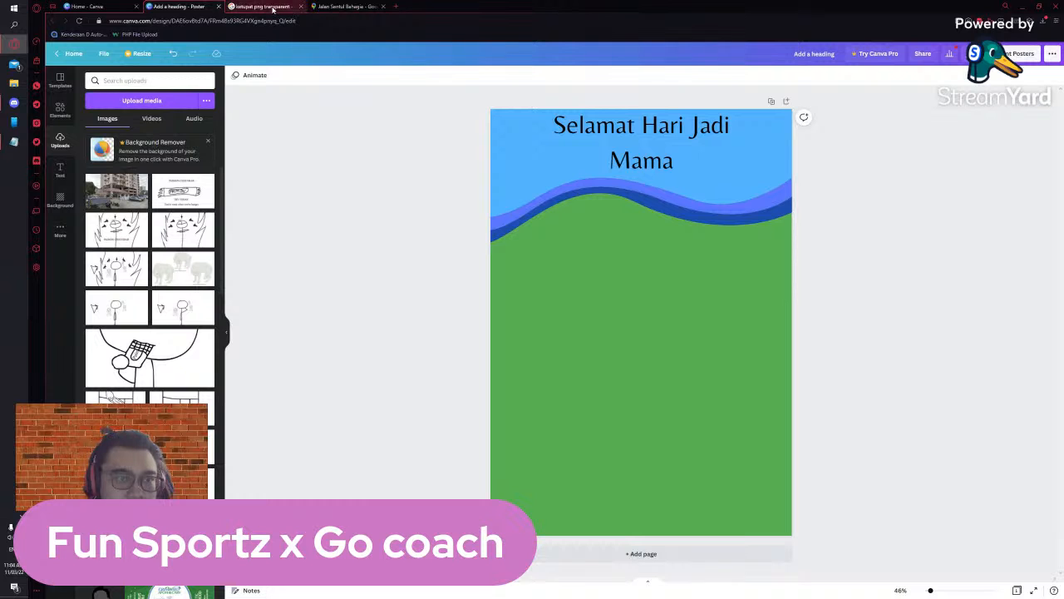
click(176, 101)
click(335, 135)
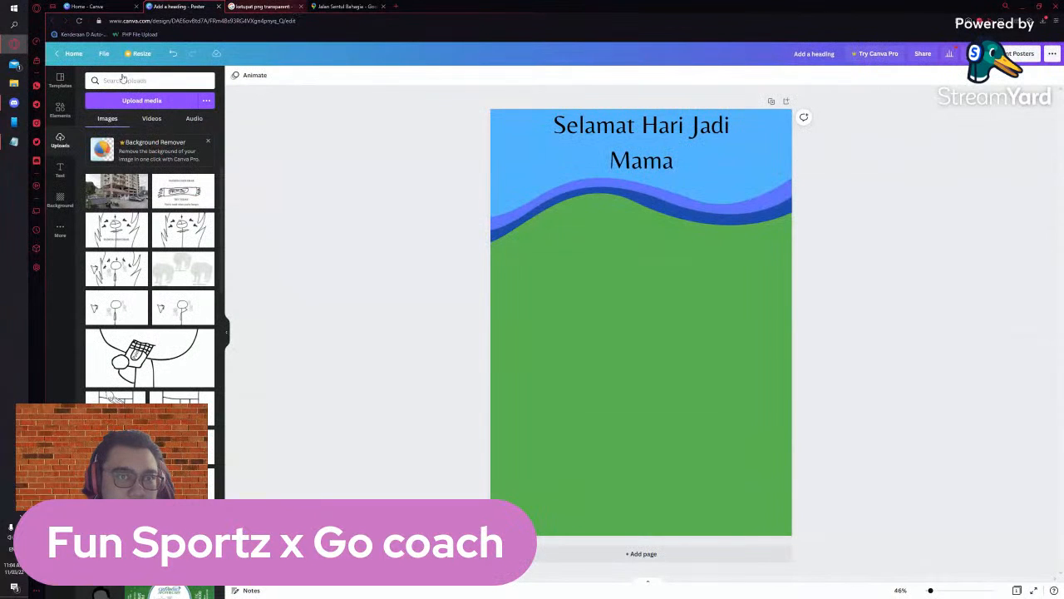
click(13, 83)
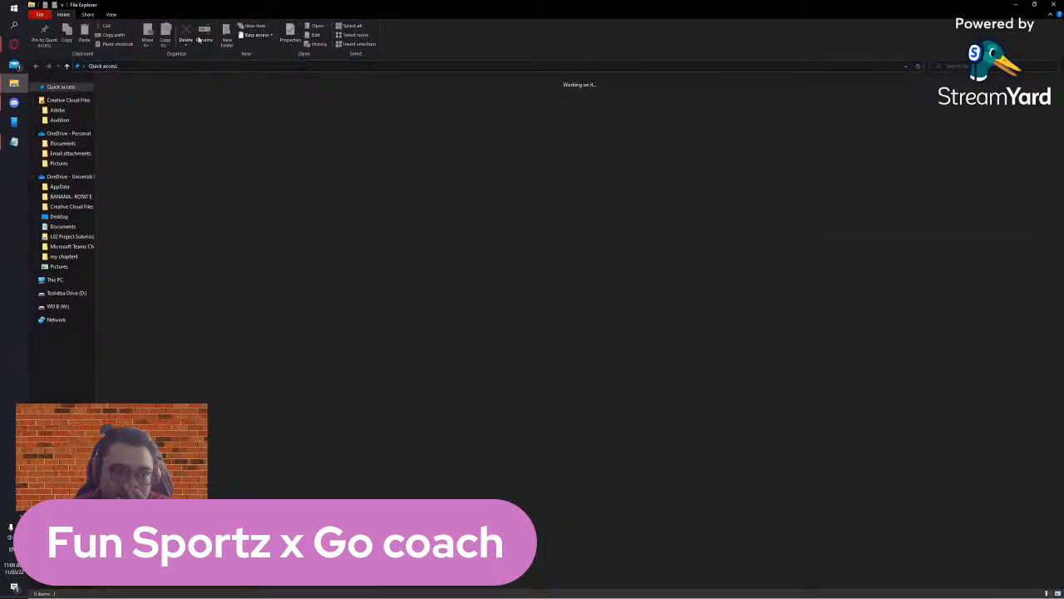
drag(158, 6, 171, 0)
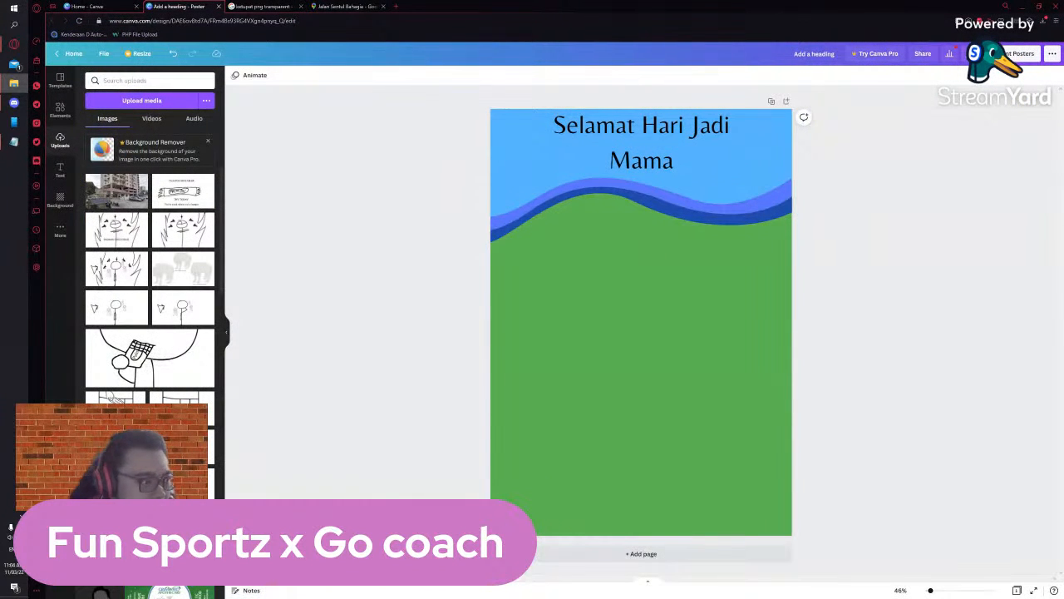
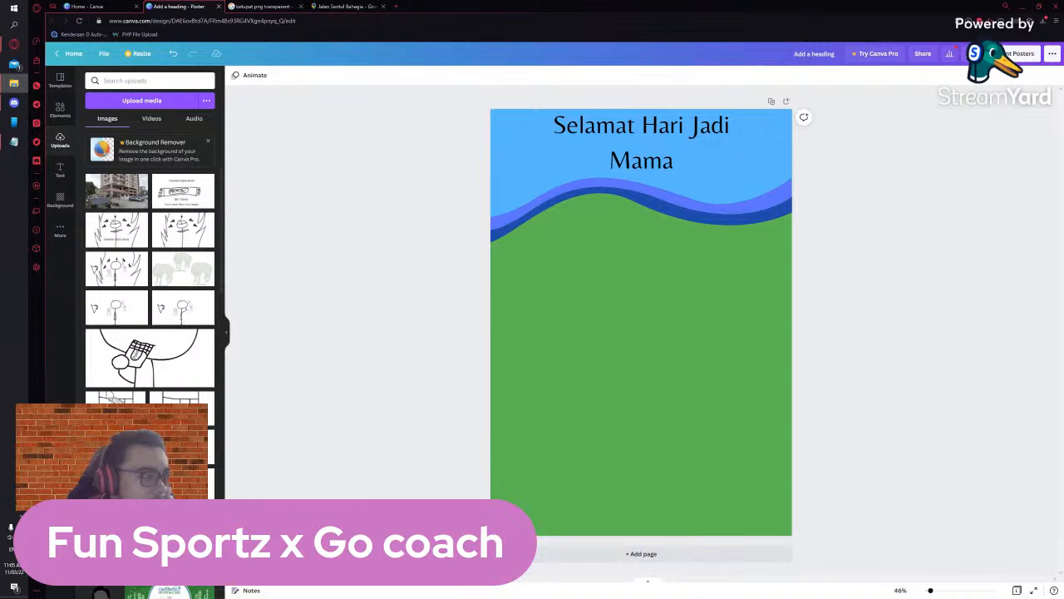
Step: Bring File Explorer over the Canva editor and drag the 1 (3).jpg photo toward Uploads
drag(2, 266, 161, 293)
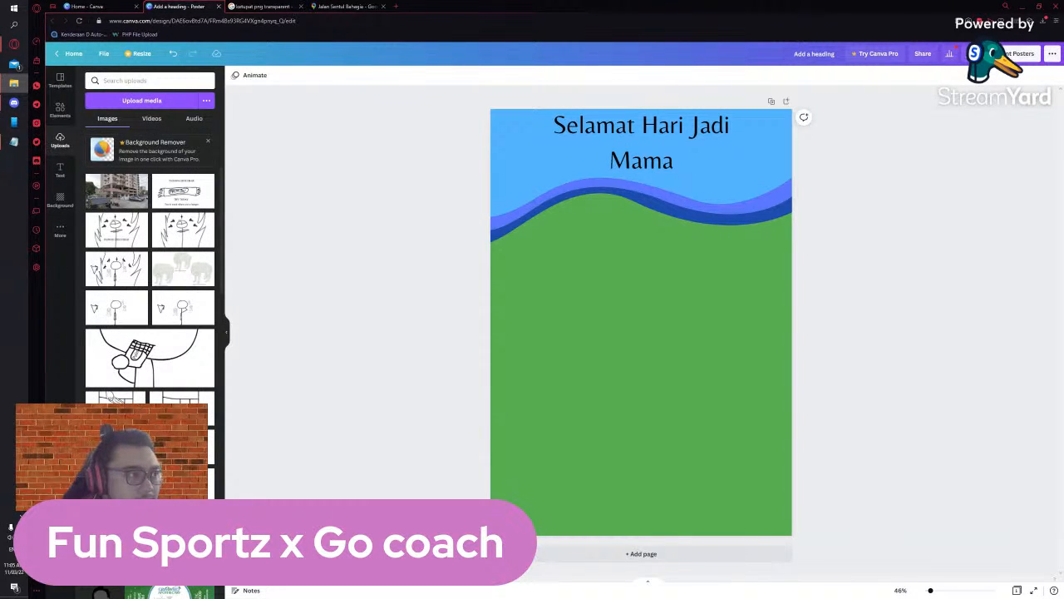
drag(2, 133, 503, 188)
mouse_move(489, 288)
mouse_down()
mouse_move(489, 273)
mouse_move(172, 200)
mouse_move(492, 286)
mouse_up()
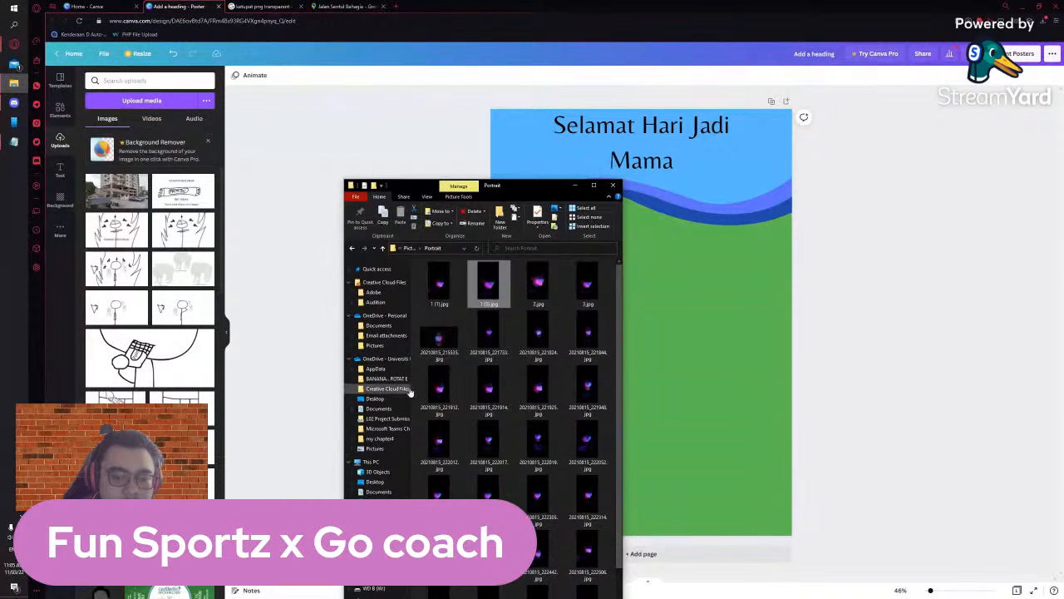
Step: Browse to Toshiba Drive (D:), move Explorer aside and drop a photo in, rejected as over 25MB
click(398, 551)
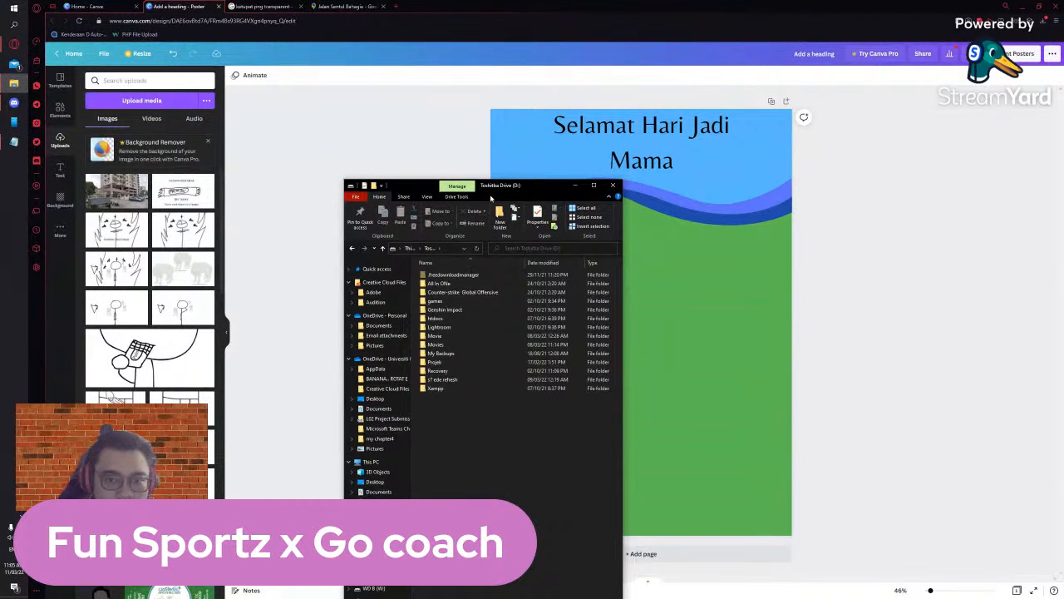
drag(490, 197, 0, 200)
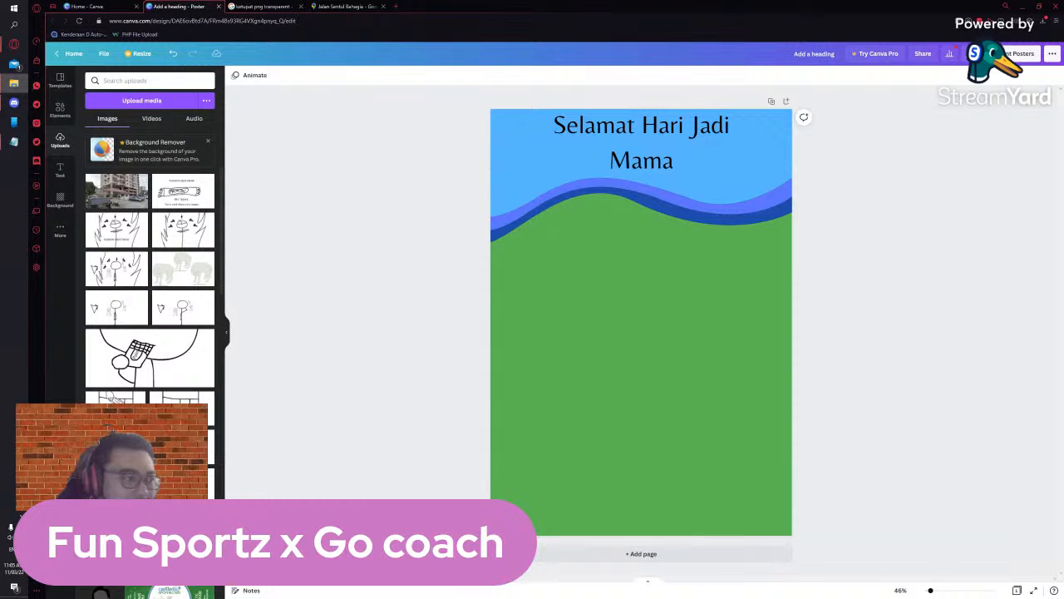
drag(0, 349, 167, 305)
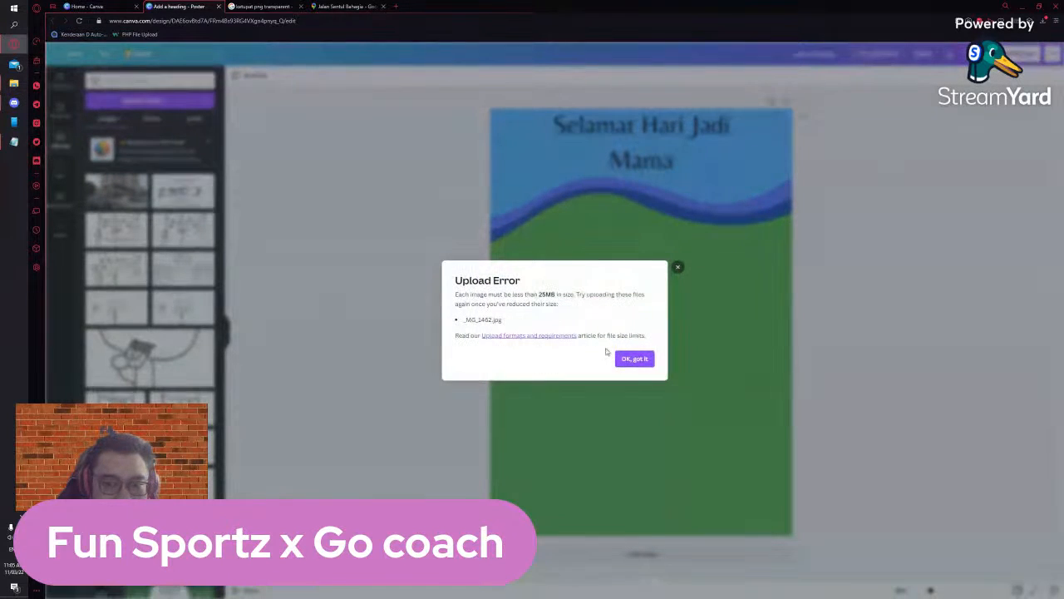
Step: Dismiss the too-large and unsupported _MG_1456.CR2 errors, then upload a supported portrait photo
click(635, 359)
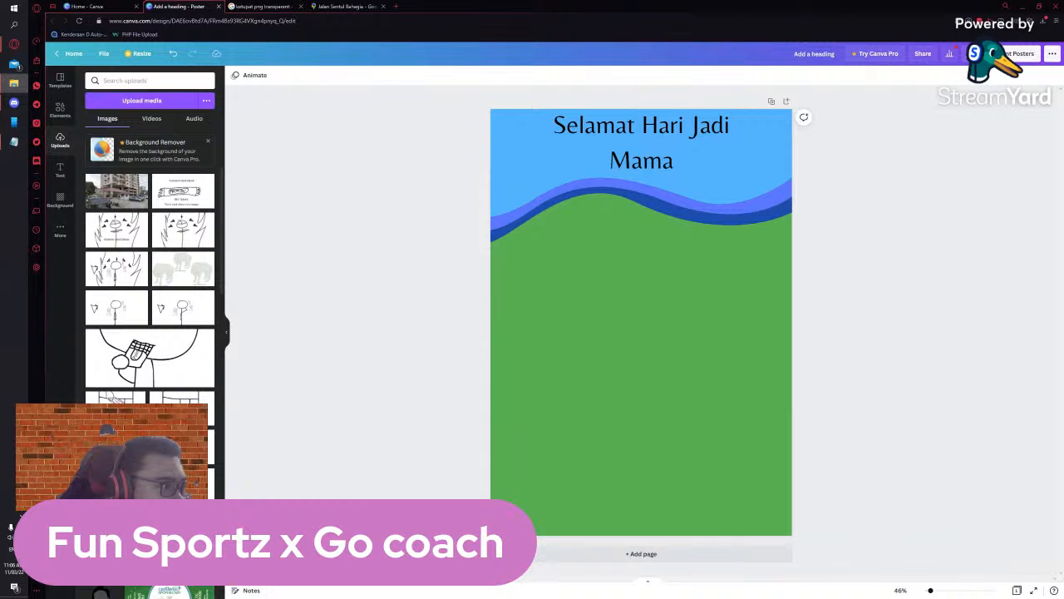
drag(363, 255, 163, 257)
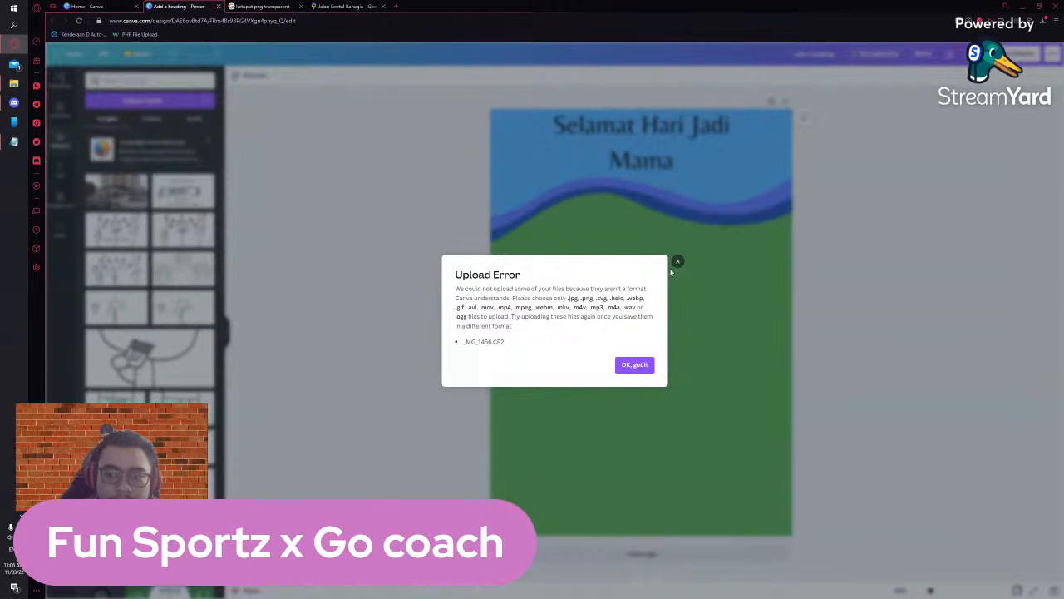
click(636, 366)
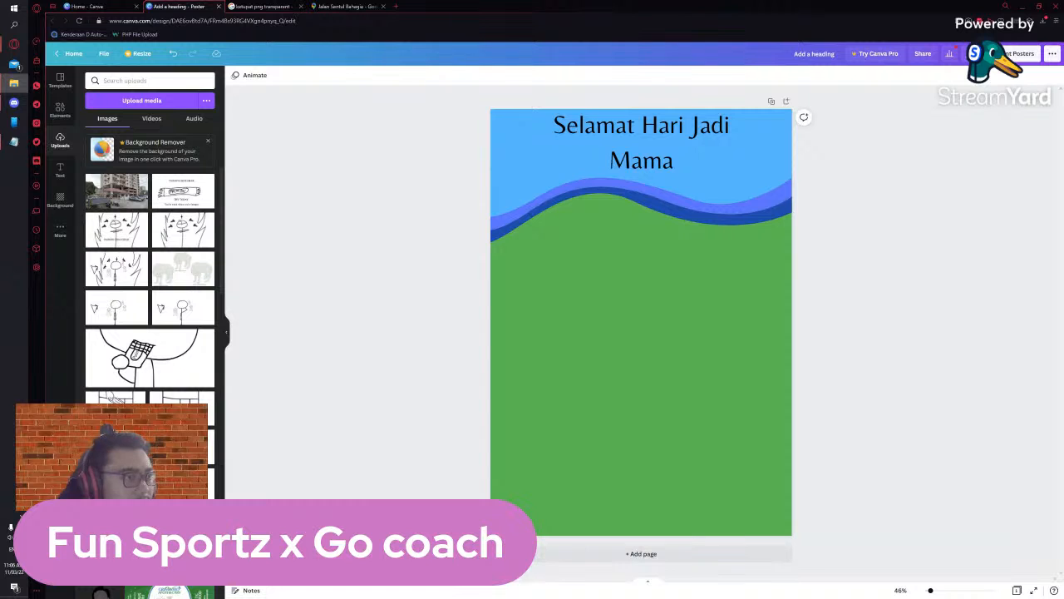
drag(1, 156, 166, 345)
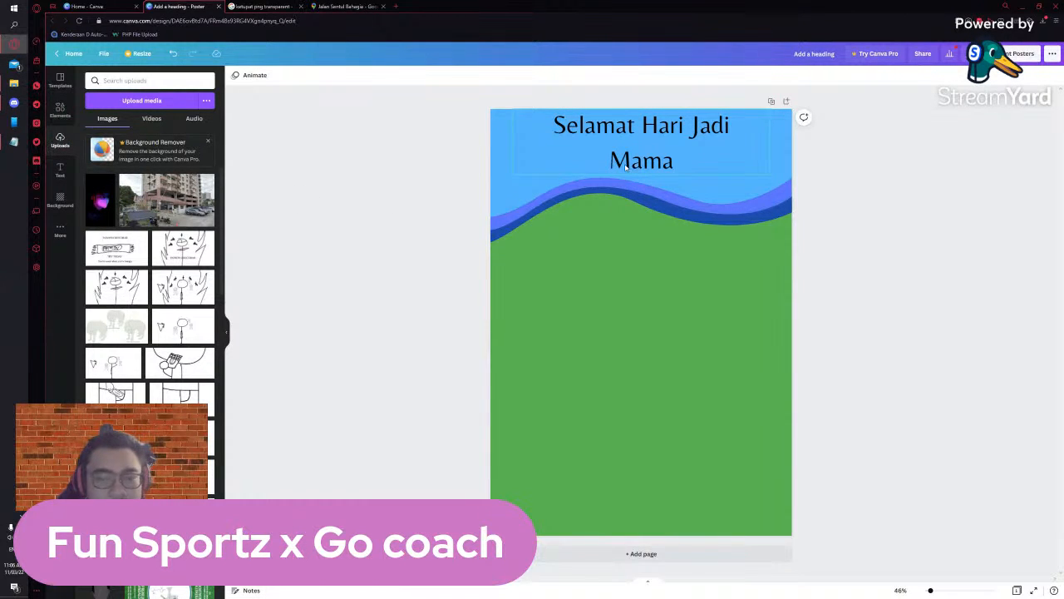
Step: Change 'Mama' in the heading to 'Ammar'
click(675, 163)
drag(675, 162, 595, 162)
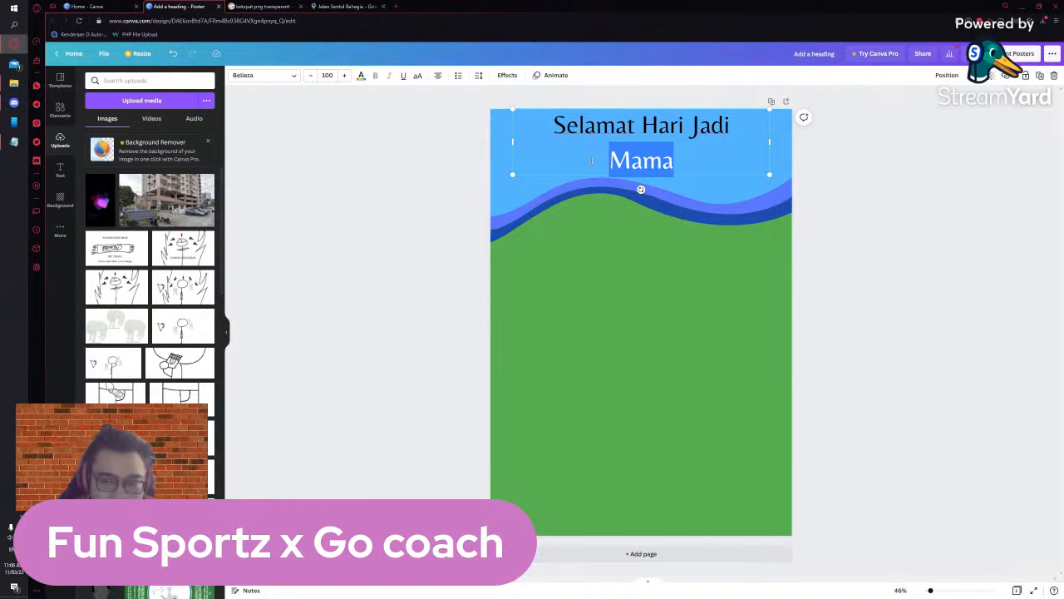
text(Ammar)
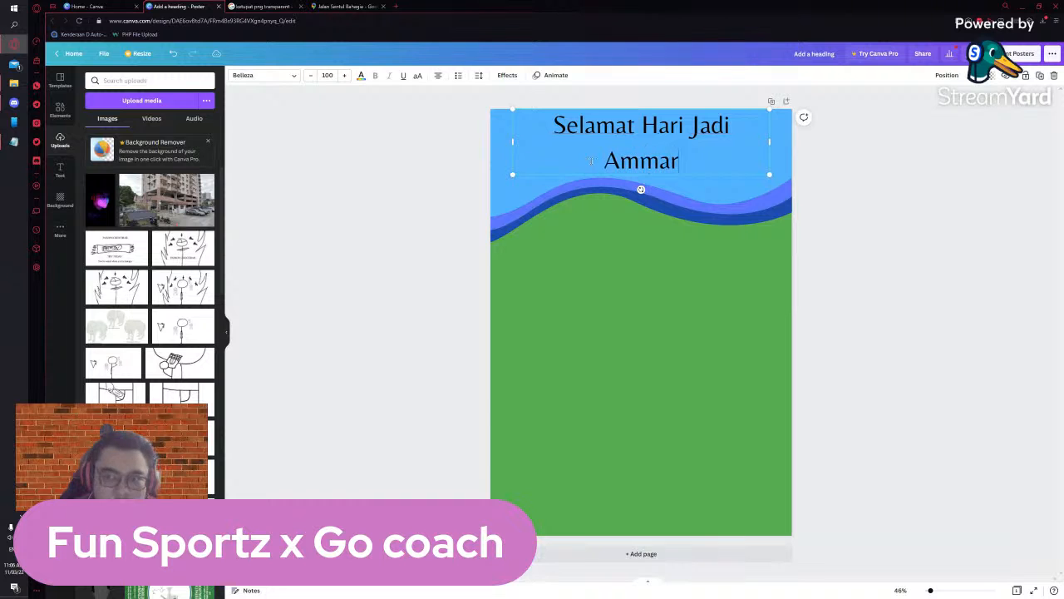
Step: Add the uploaded portrait to the poster, shrink it and move it lower-left
click(107, 210)
drag(643, 266, 599, 345)
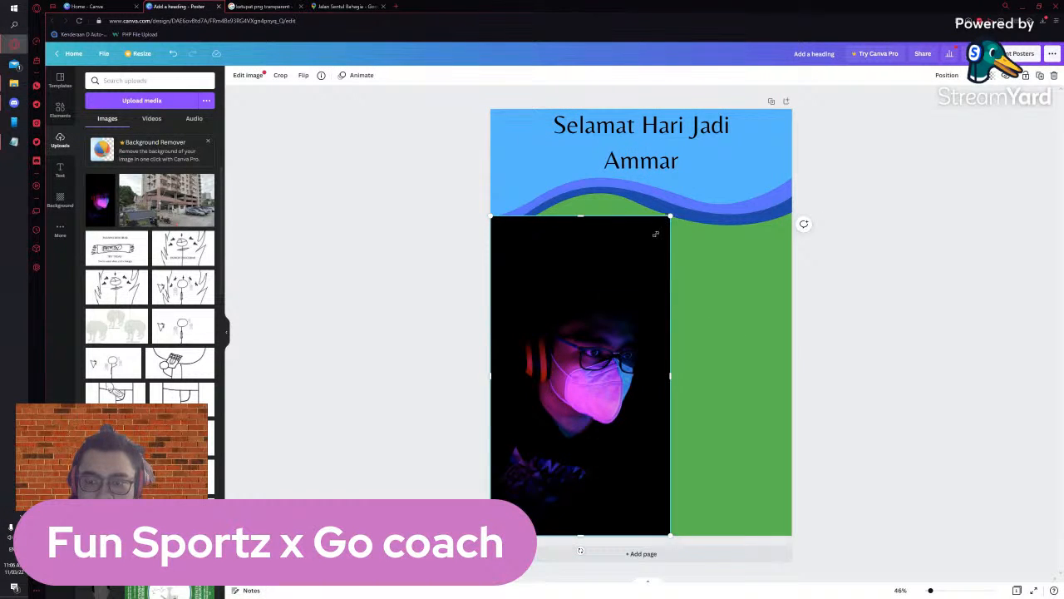
drag(669, 216, 622, 303)
click(629, 293)
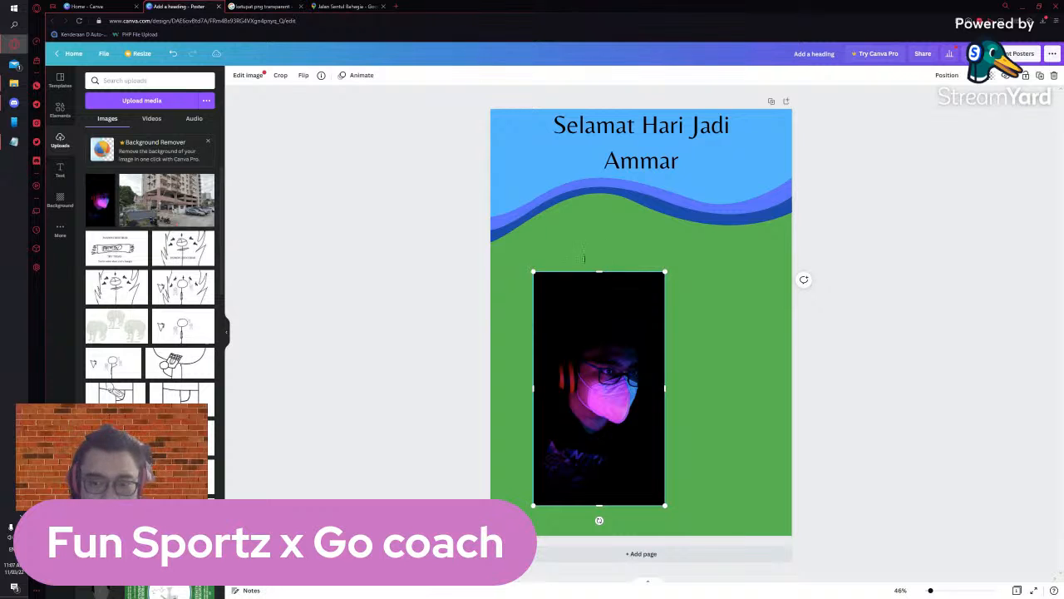
Step: Crop the top off the portrait, recentre the face and move it to the bottom-left corner
click(280, 77)
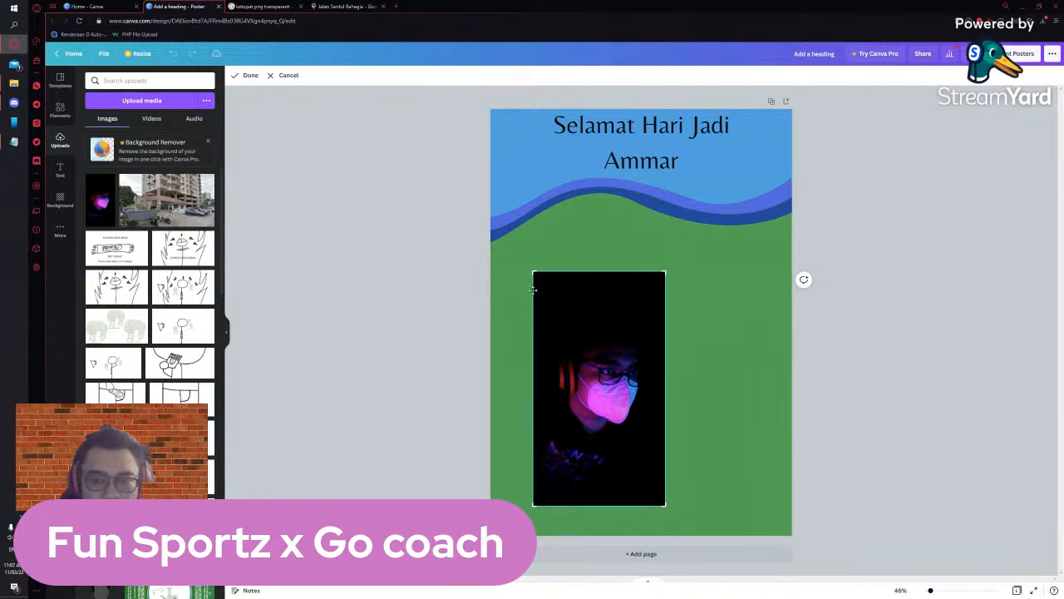
drag(661, 273, 715, 348)
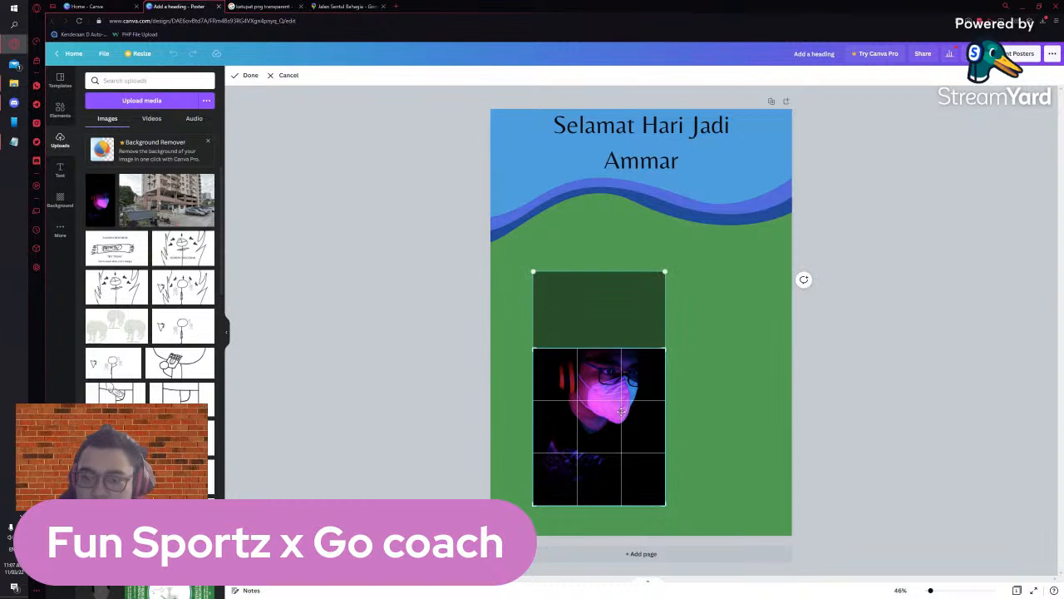
drag(620, 383, 620, 418)
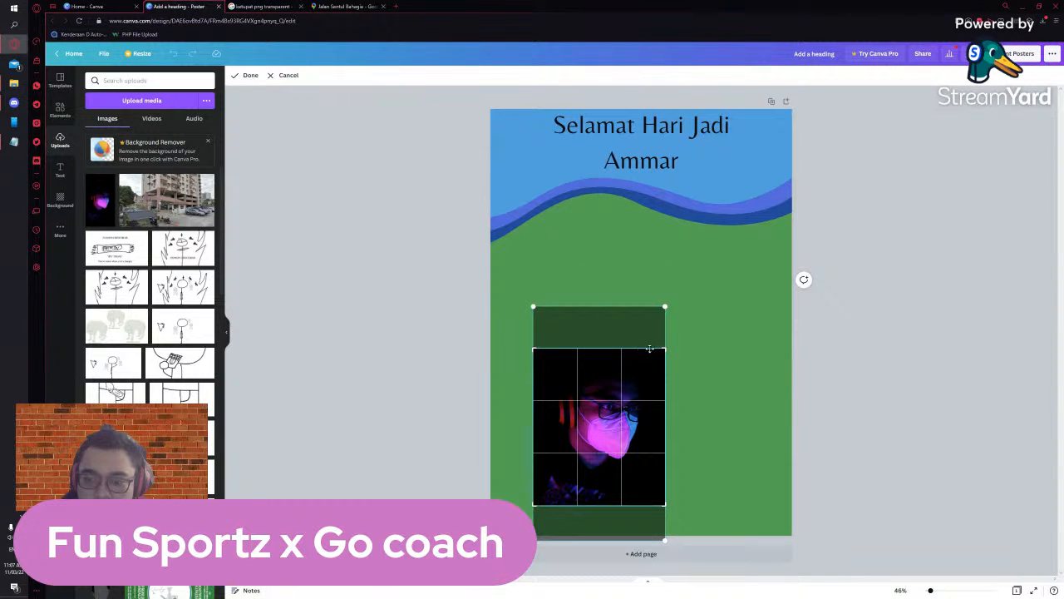
drag(661, 348, 659, 367)
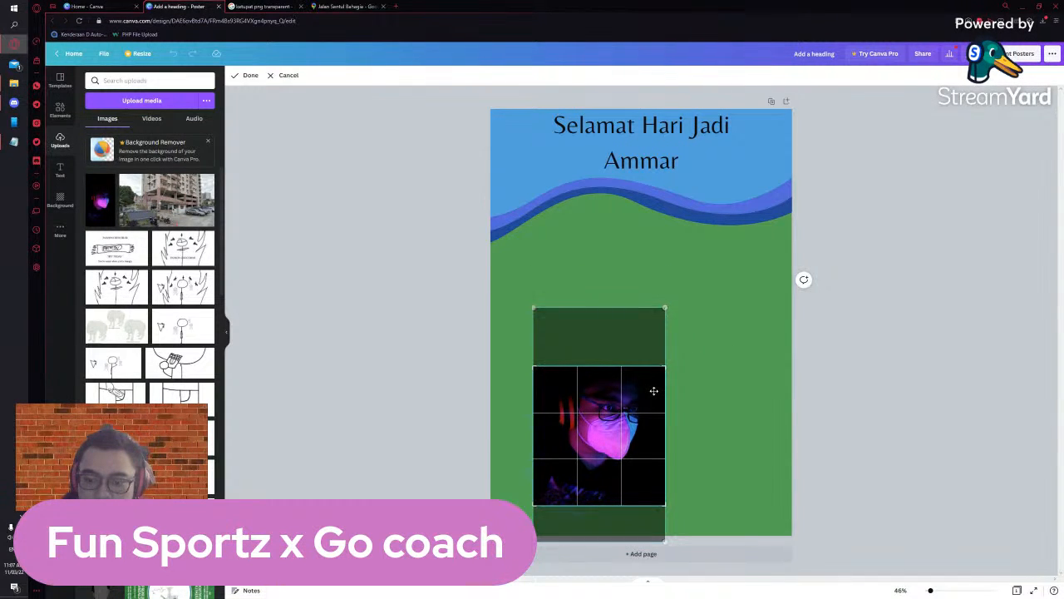
click(243, 75)
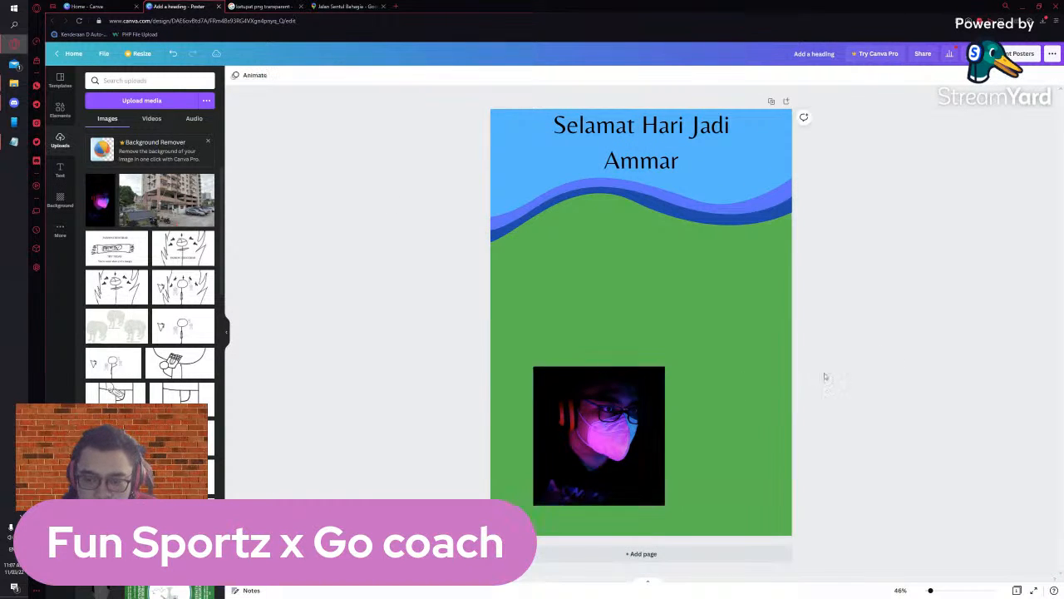
drag(601, 419, 559, 450)
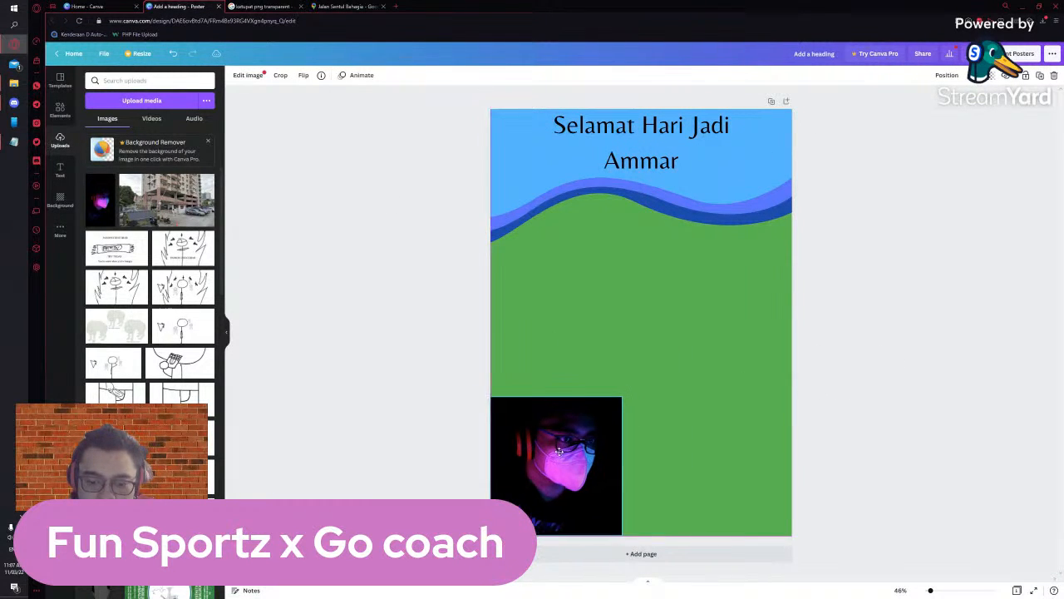
Step: Place the photo at the left edge, then browse the panels to scroll the Lines & Shapes elements
click(690, 403)
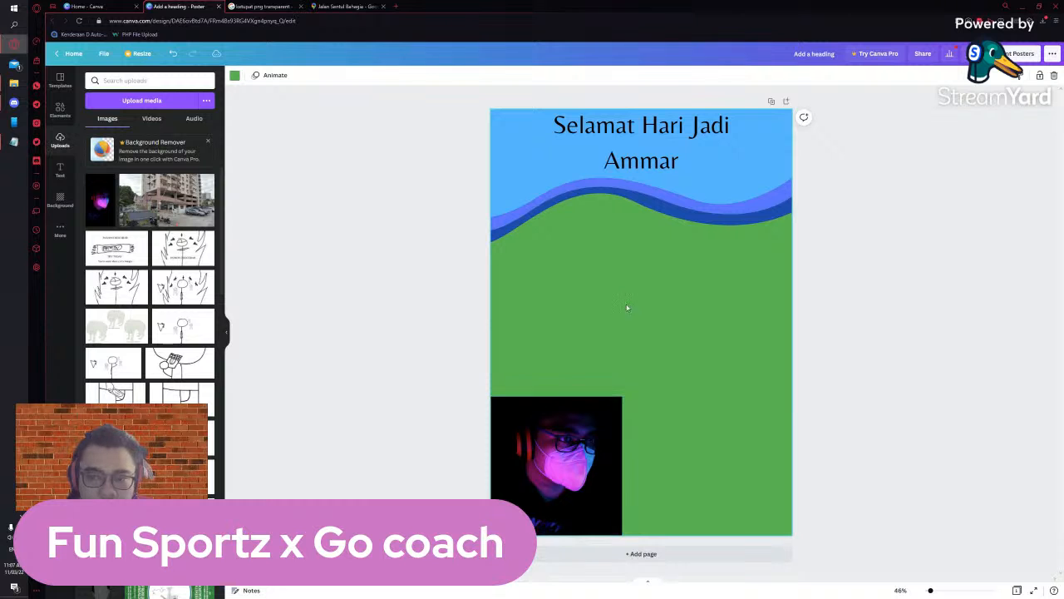
click(59, 173)
click(60, 200)
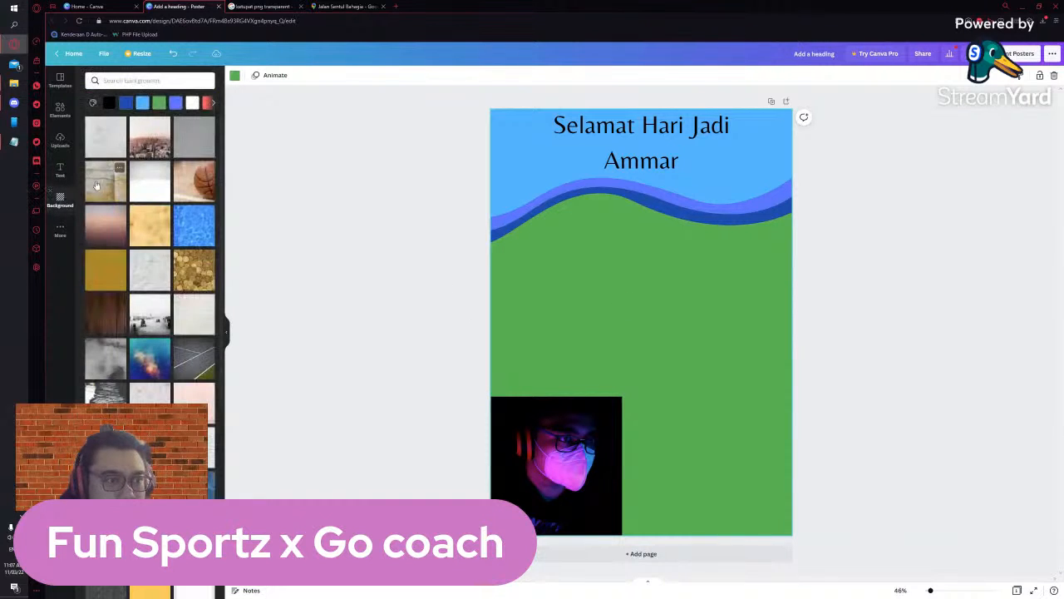
click(59, 140)
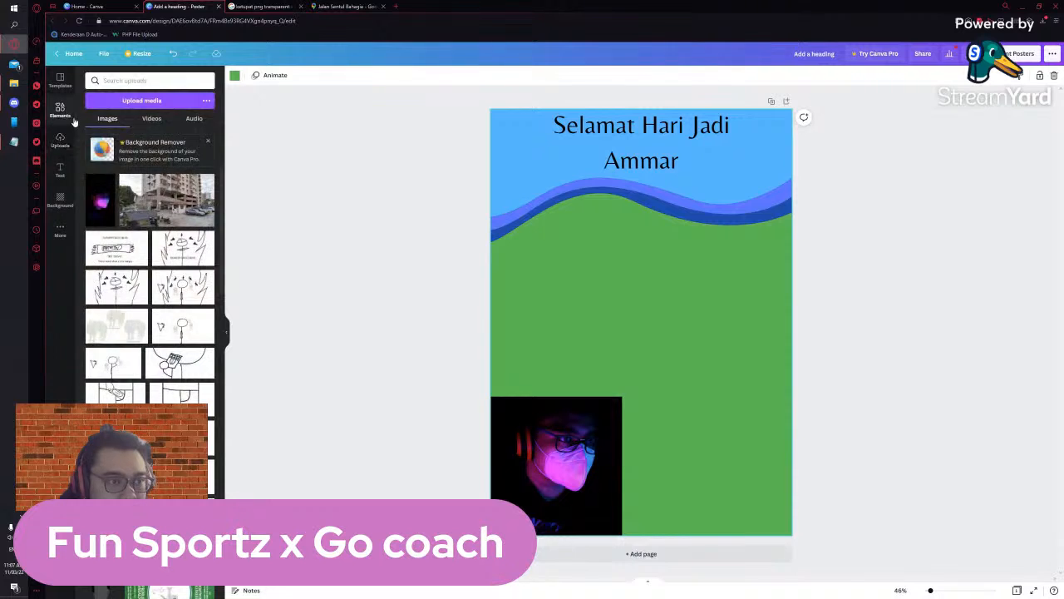
click(73, 120)
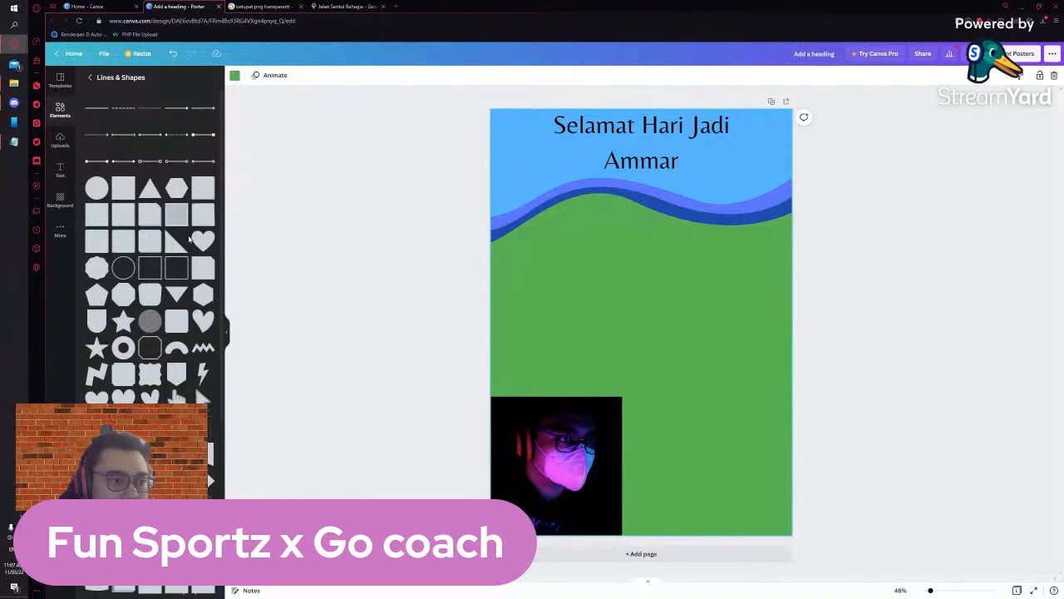
scroll(165, 339, down, 1)
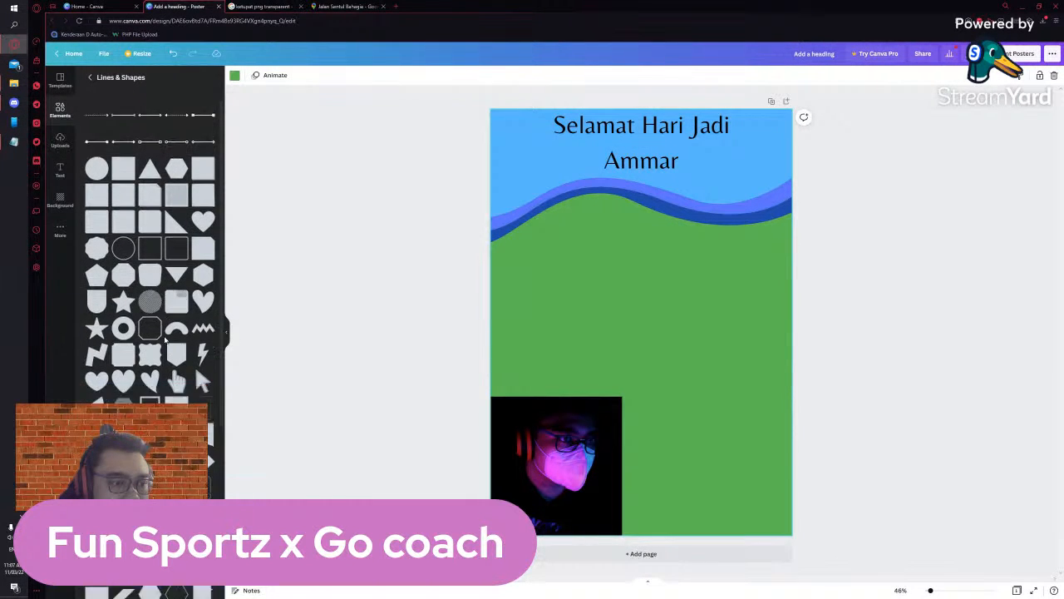
scroll(165, 338, down, 5)
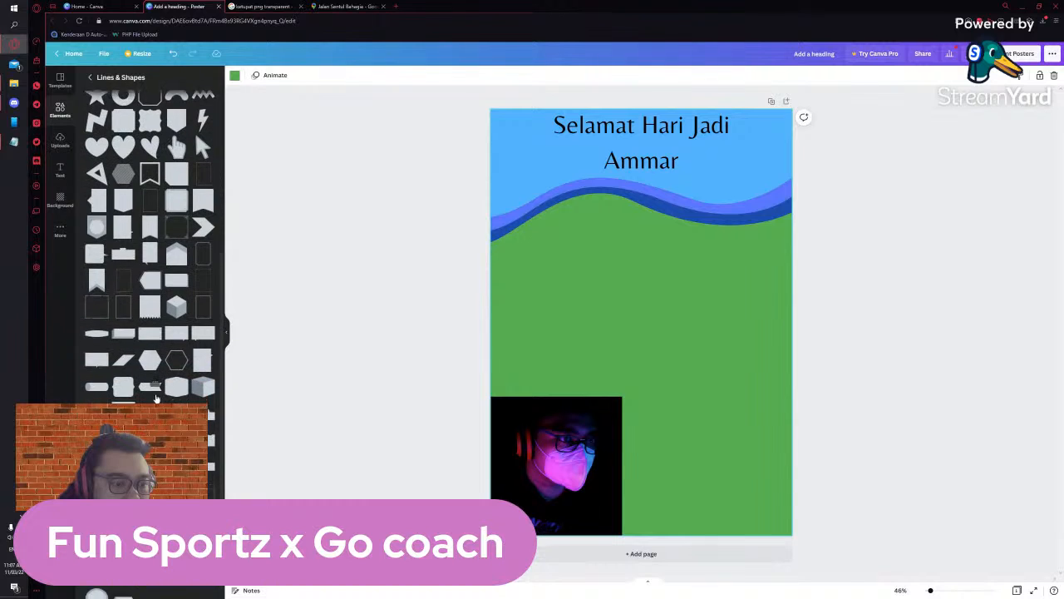
scroll(155, 399, down, 1)
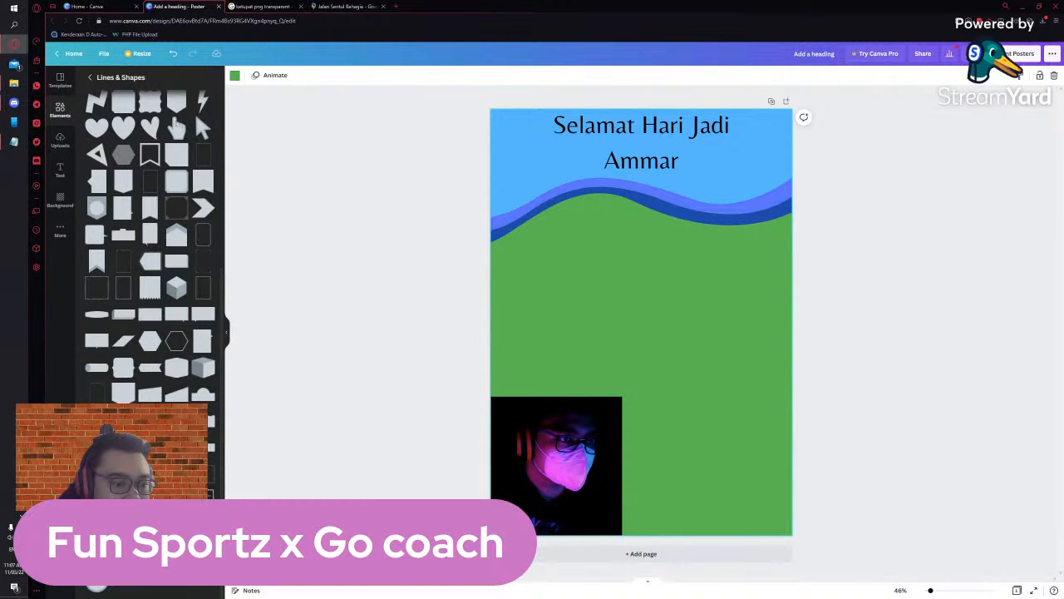
Step: Add a square frame shape and fit the portrait photo inside it
click(203, 500)
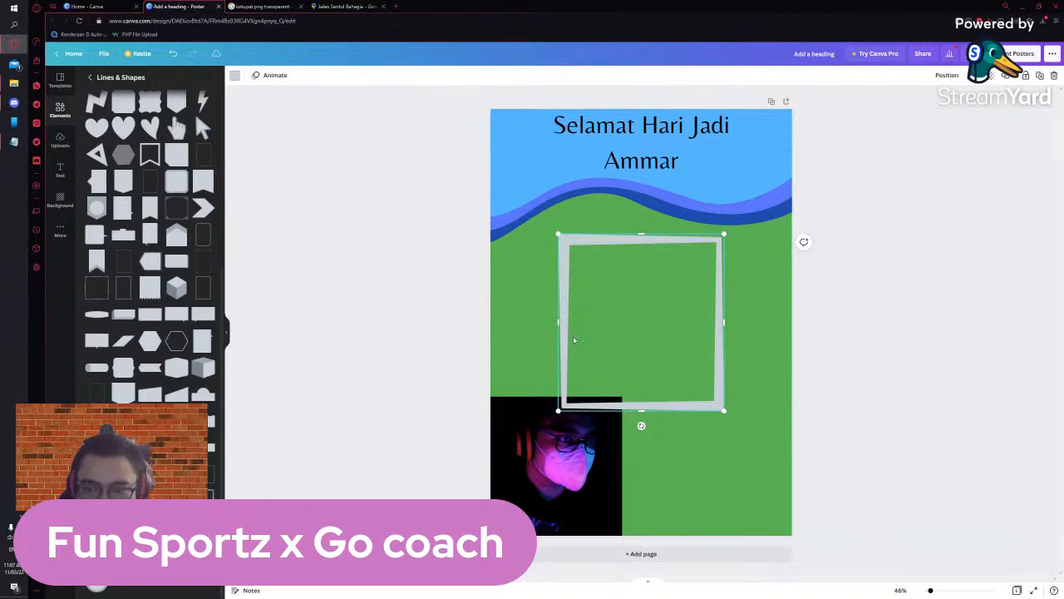
drag(556, 499, 630, 345)
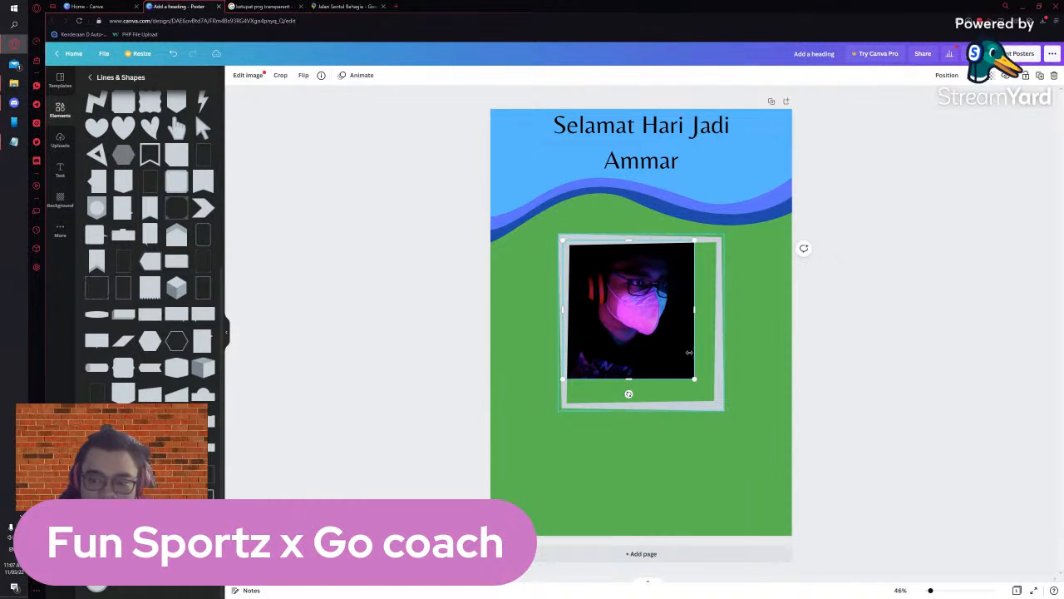
drag(694, 380, 721, 405)
click(890, 383)
Step: Colour the frame border red, then change it to coral
click(704, 313)
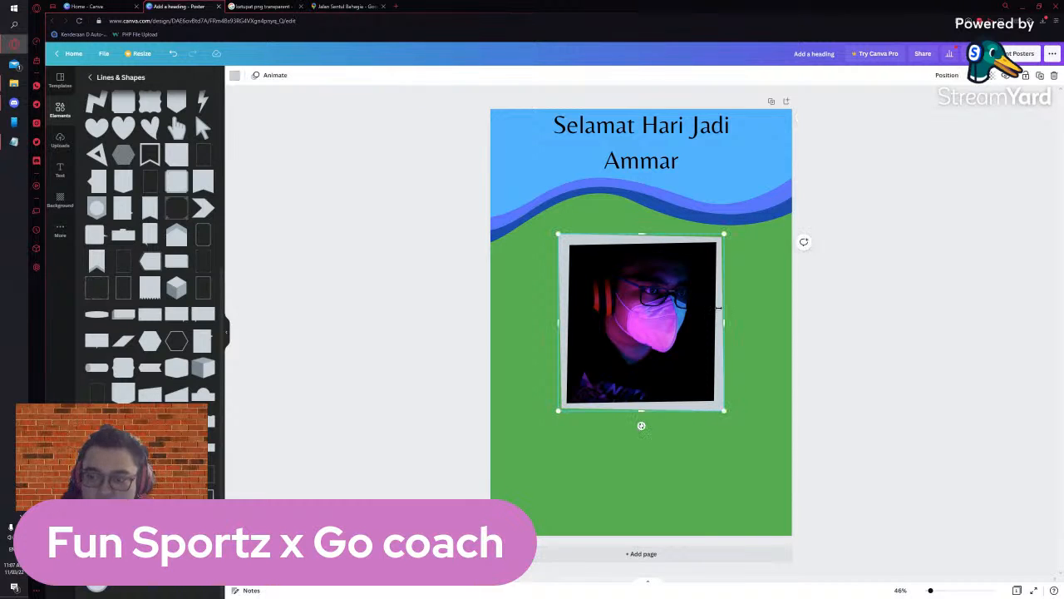
click(234, 77)
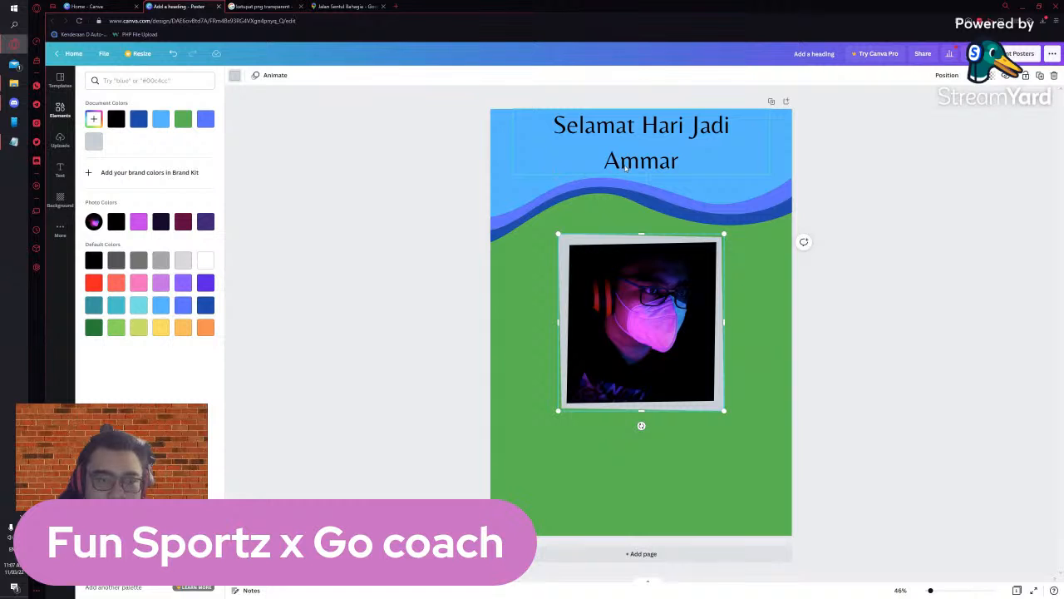
click(93, 283)
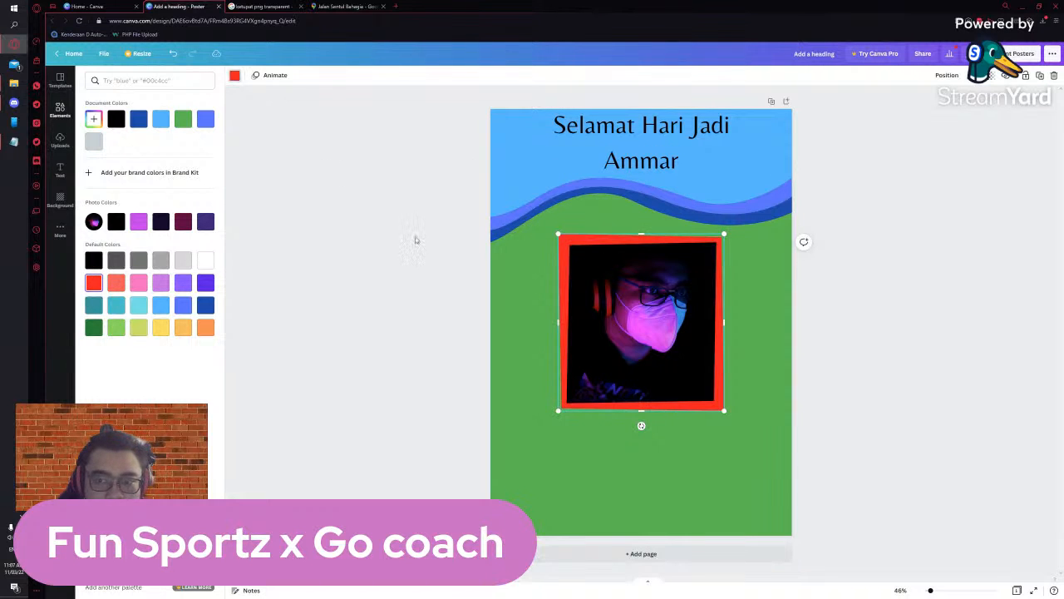
click(635, 264)
click(809, 318)
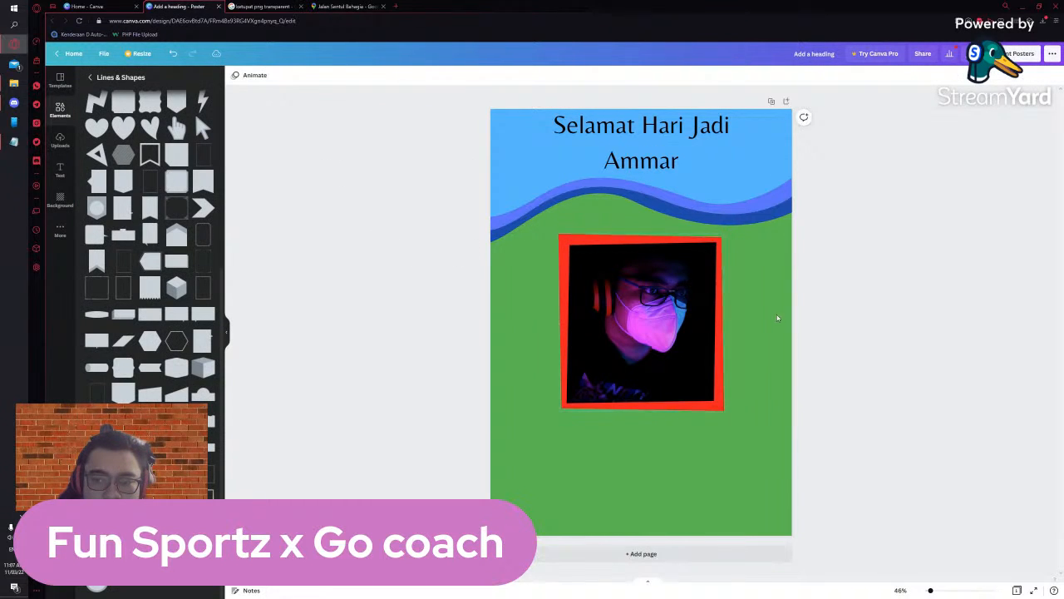
click(708, 308)
click(234, 75)
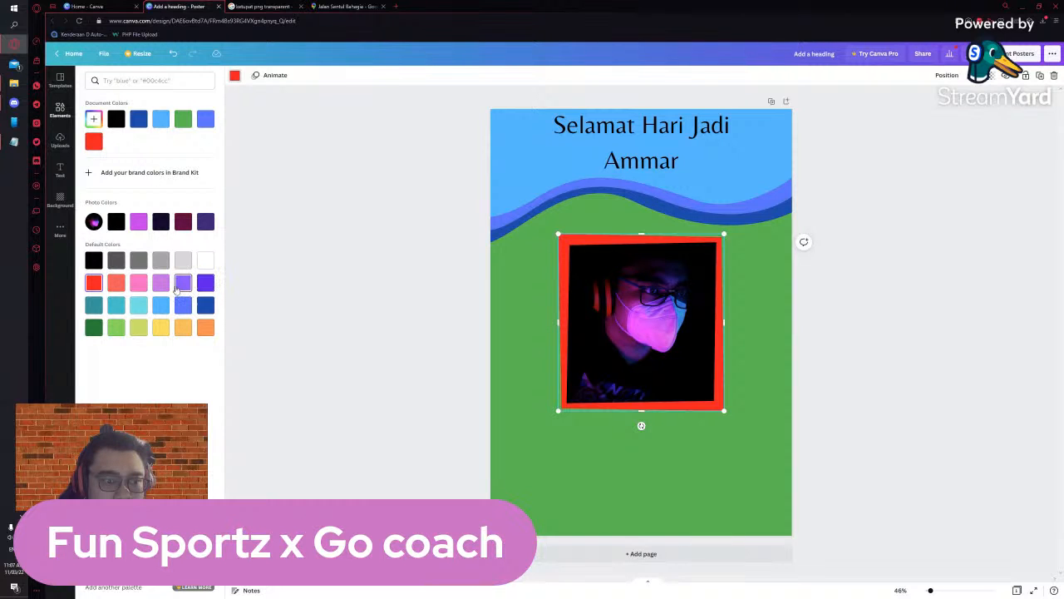
click(116, 283)
click(339, 277)
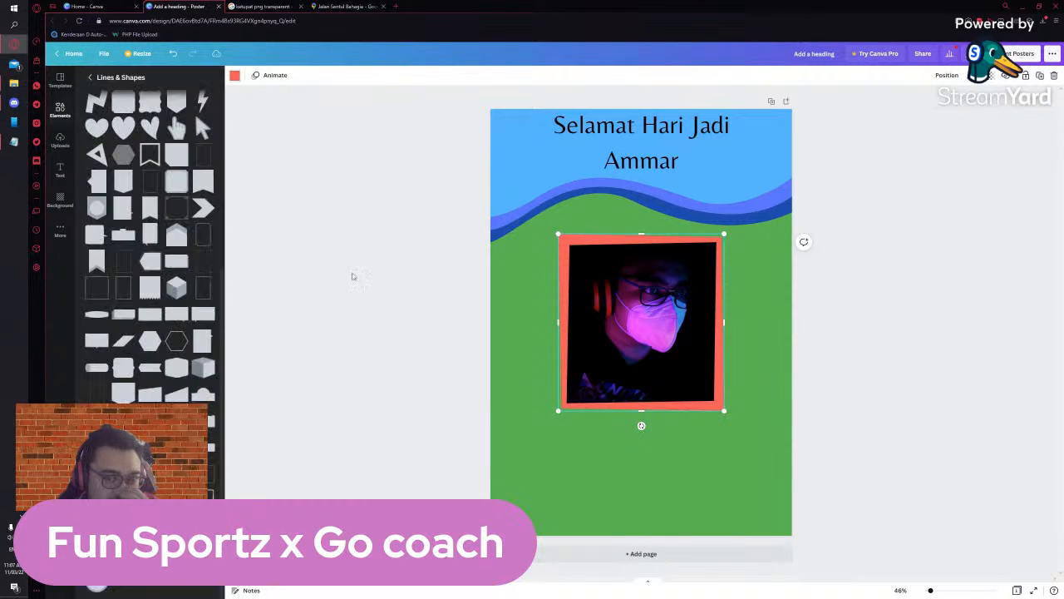
click(415, 268)
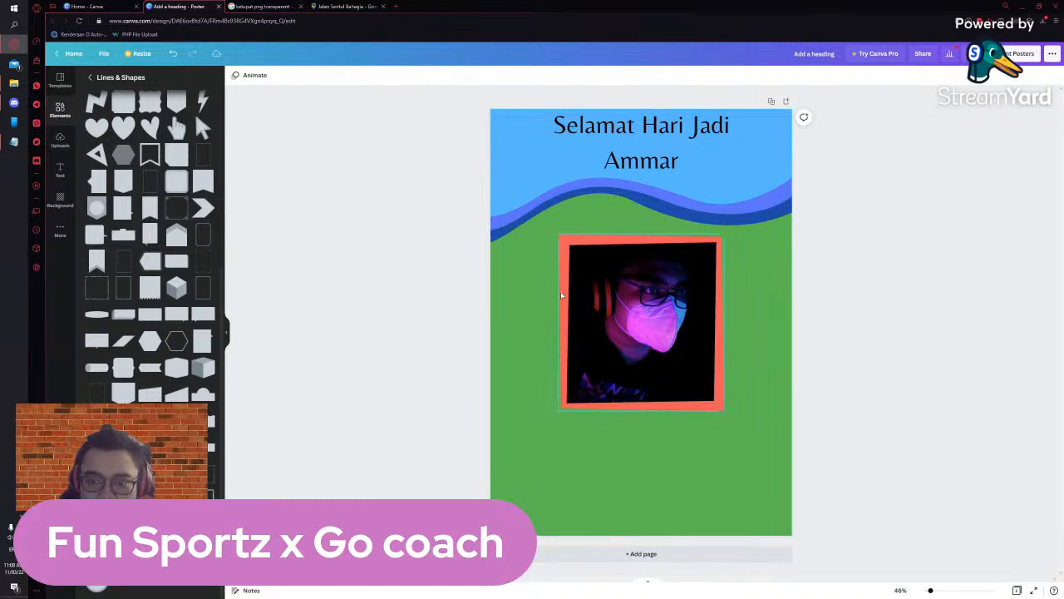
Step: Select the photo and frame together and move them slightly lower
click(605, 295)
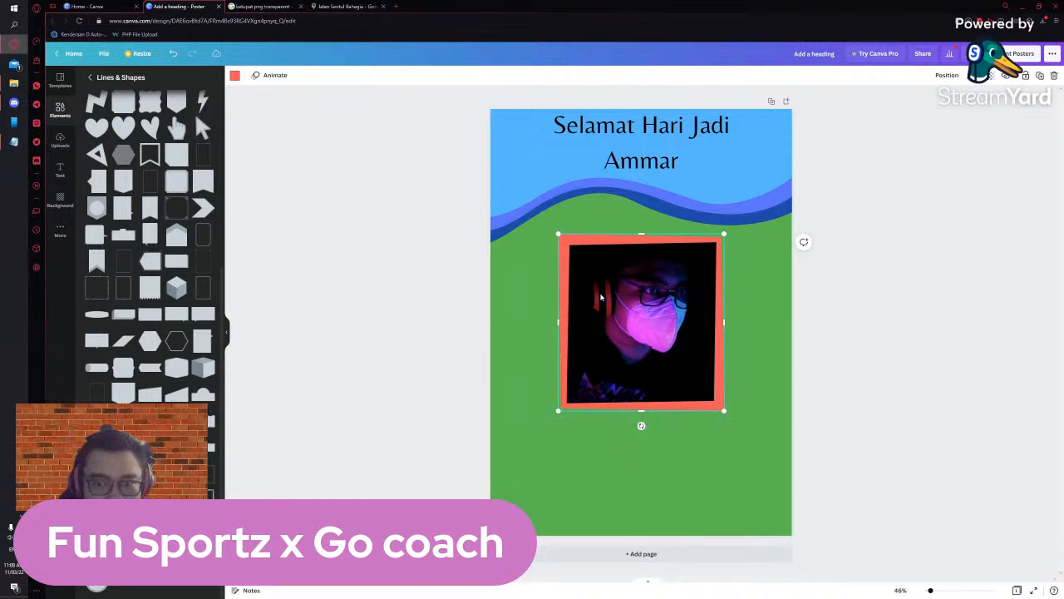
drag(511, 327, 621, 301)
click(535, 378)
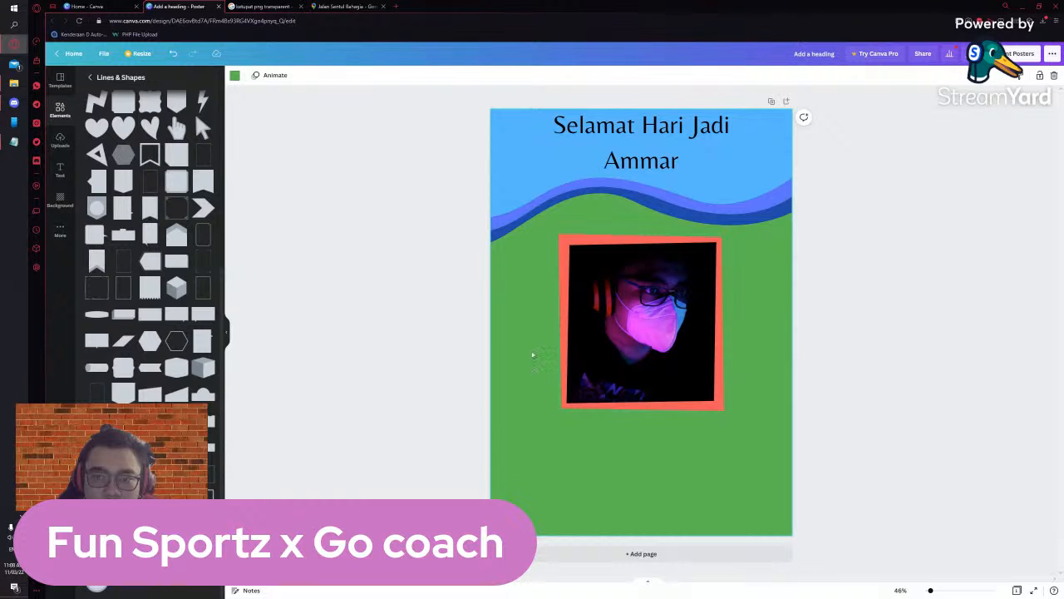
drag(532, 354, 557, 410)
mouse_move(601, 322)
mouse_down()
mouse_move(569, 406)
mouse_move(602, 381)
mouse_move(601, 329)
mouse_up()
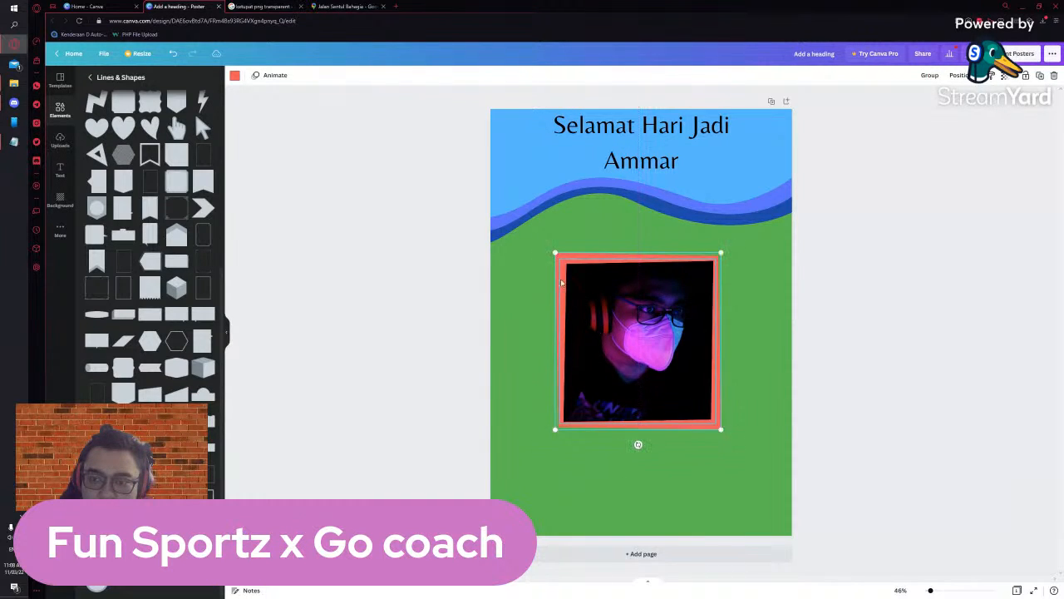
Step: Join 'Selamat Hari Jadi Ammar' onto one line, widen its box and centre it lower
click(540, 280)
click(613, 166)
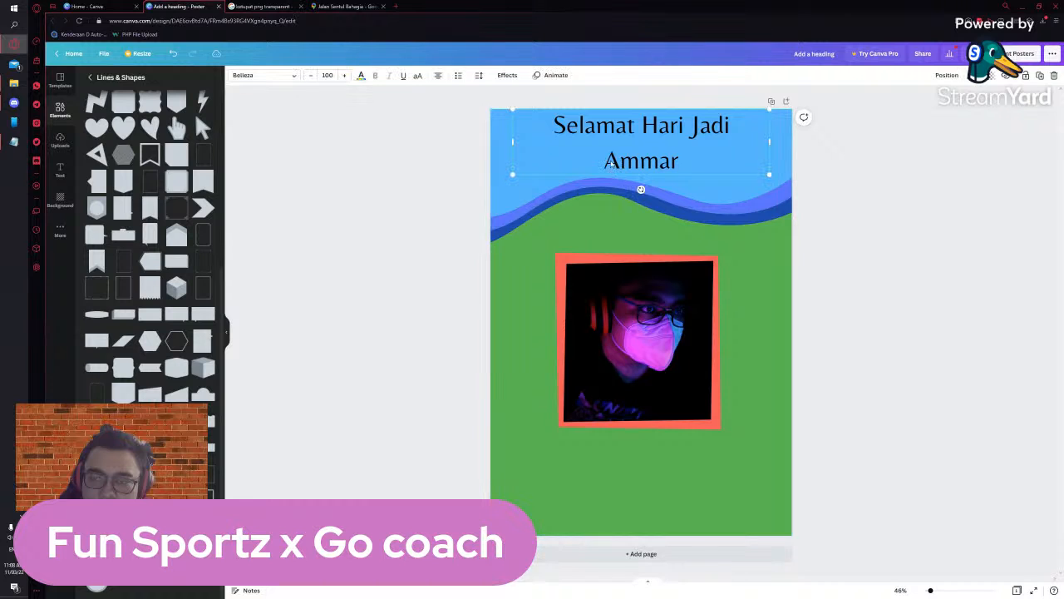
key(BackSpace)
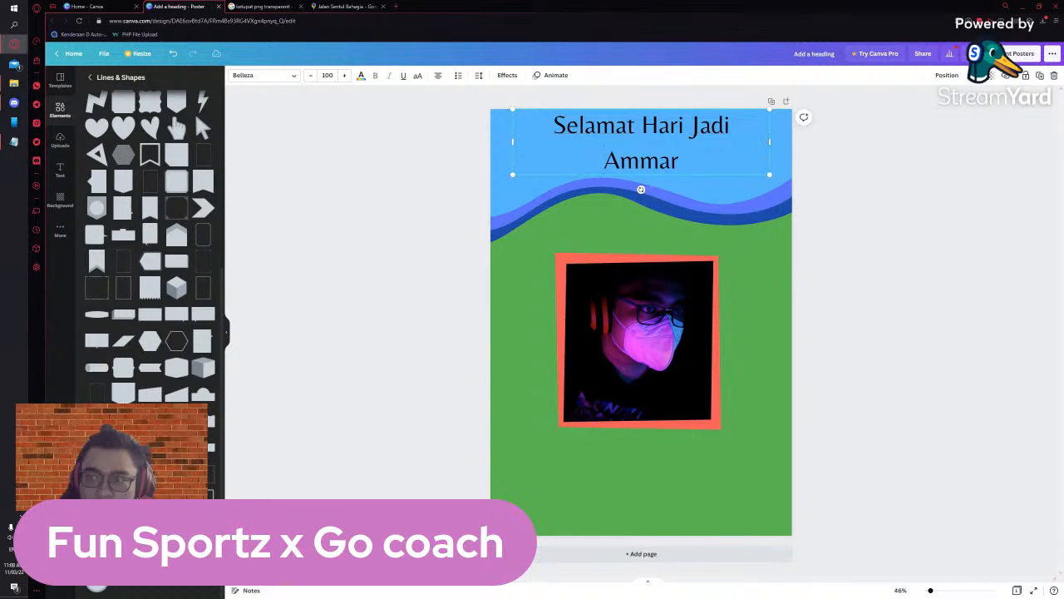
drag(769, 141, 794, 143)
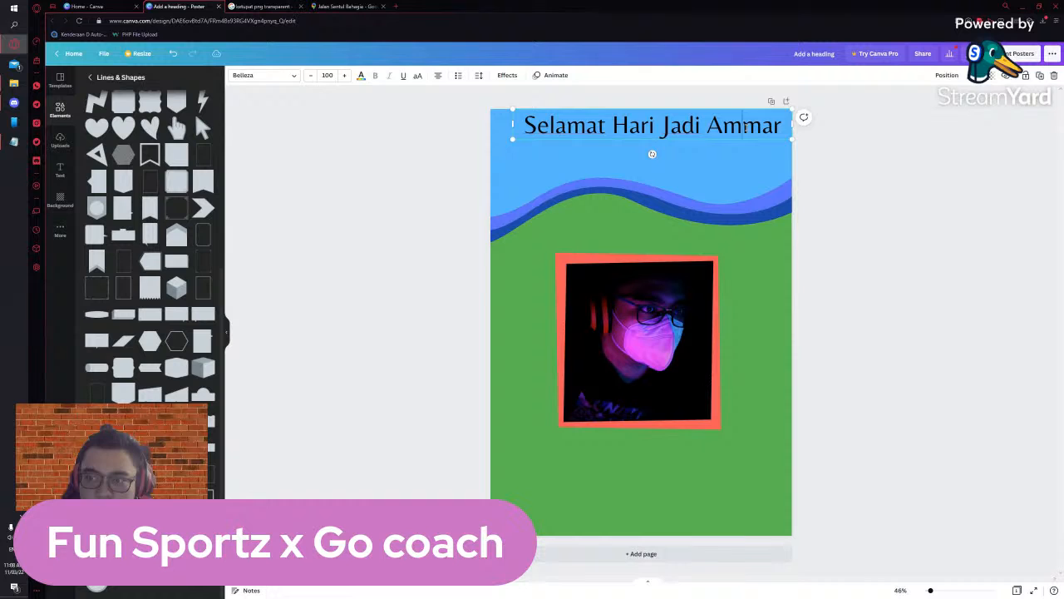
click(475, 124)
drag(583, 127, 573, 141)
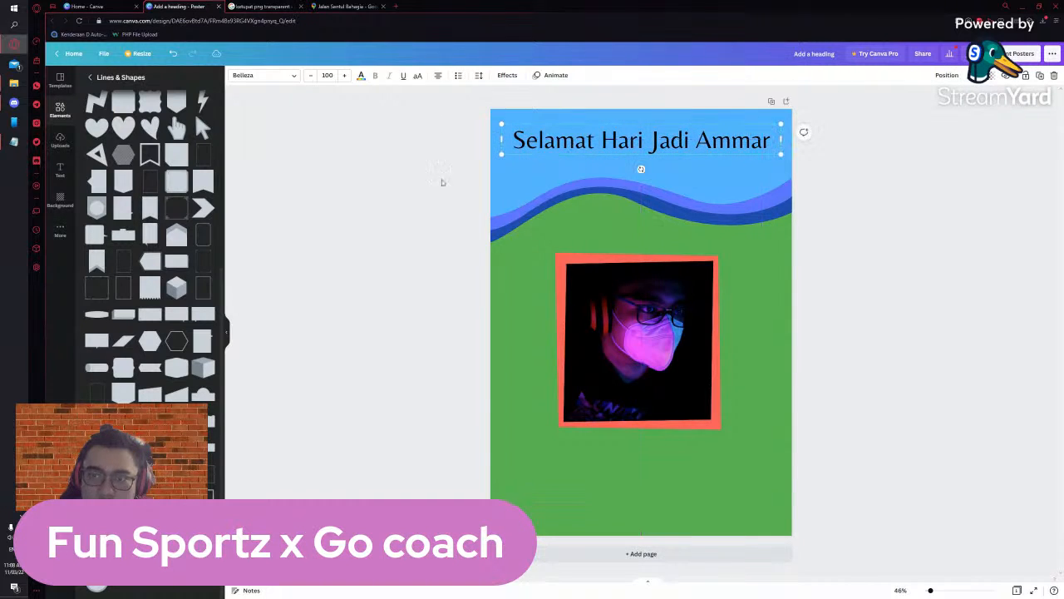
click(434, 189)
click(495, 199)
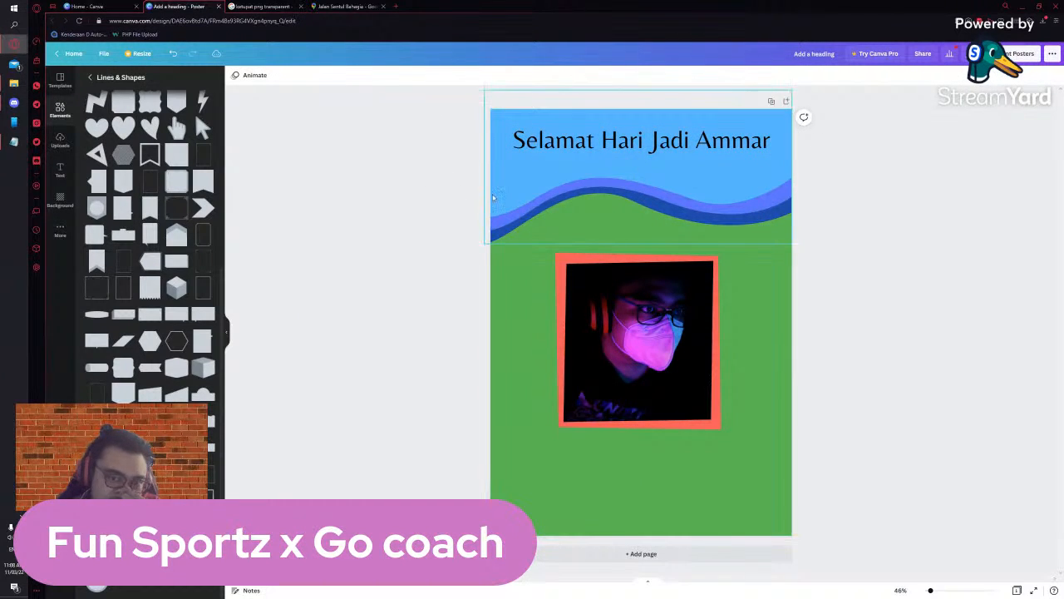
Step: Recolour the wave graphic's parts red and coral, with coral behind the heading
click(236, 76)
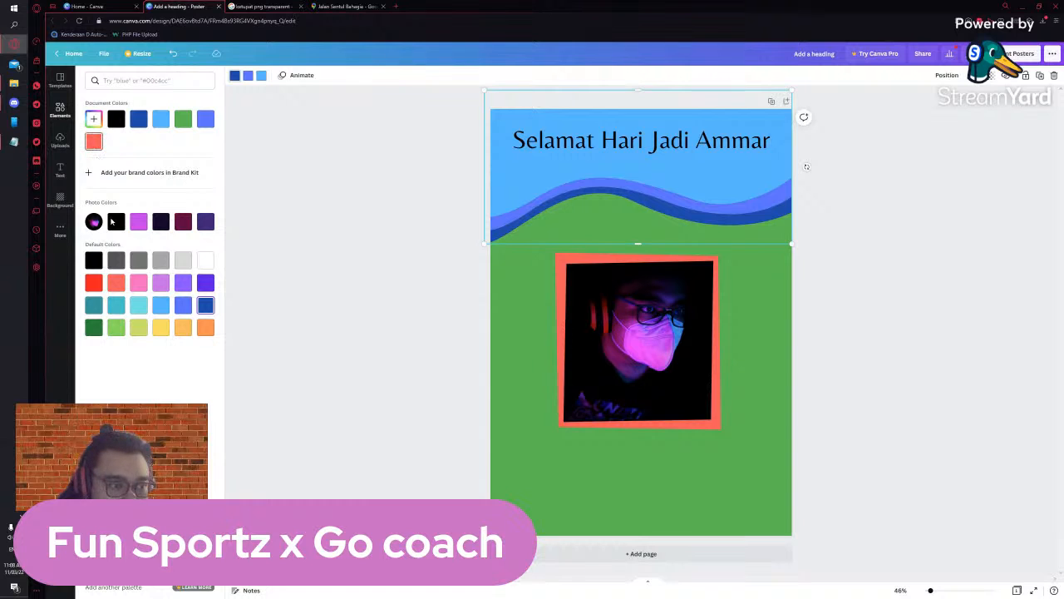
click(94, 282)
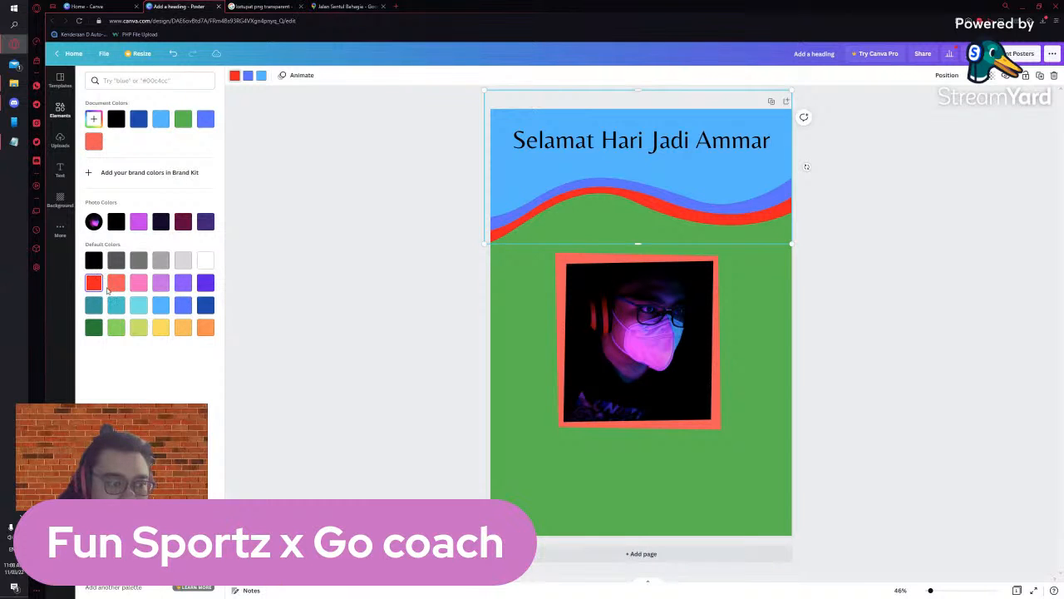
click(248, 76)
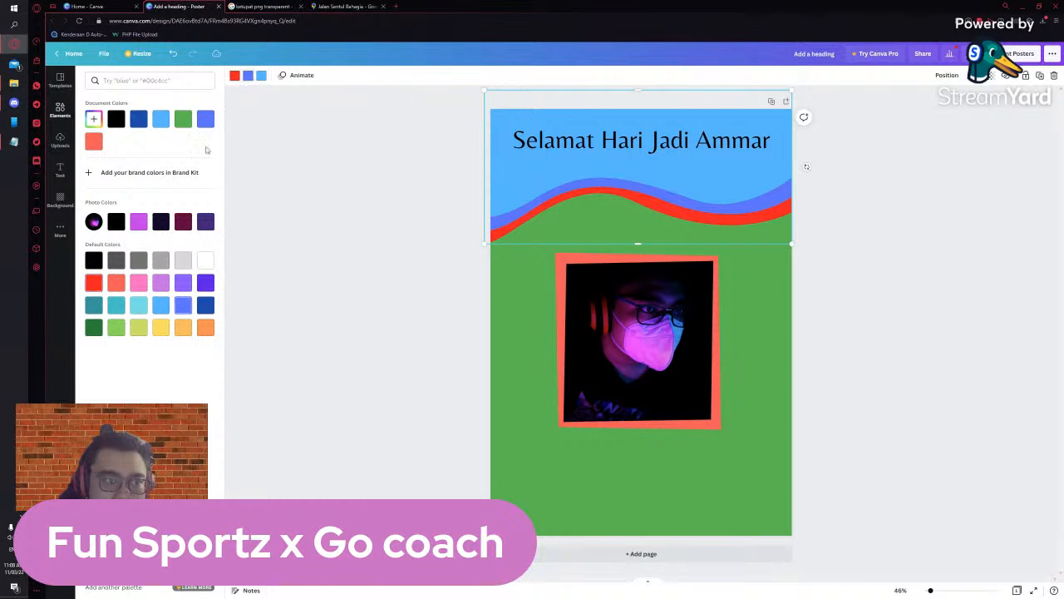
click(116, 282)
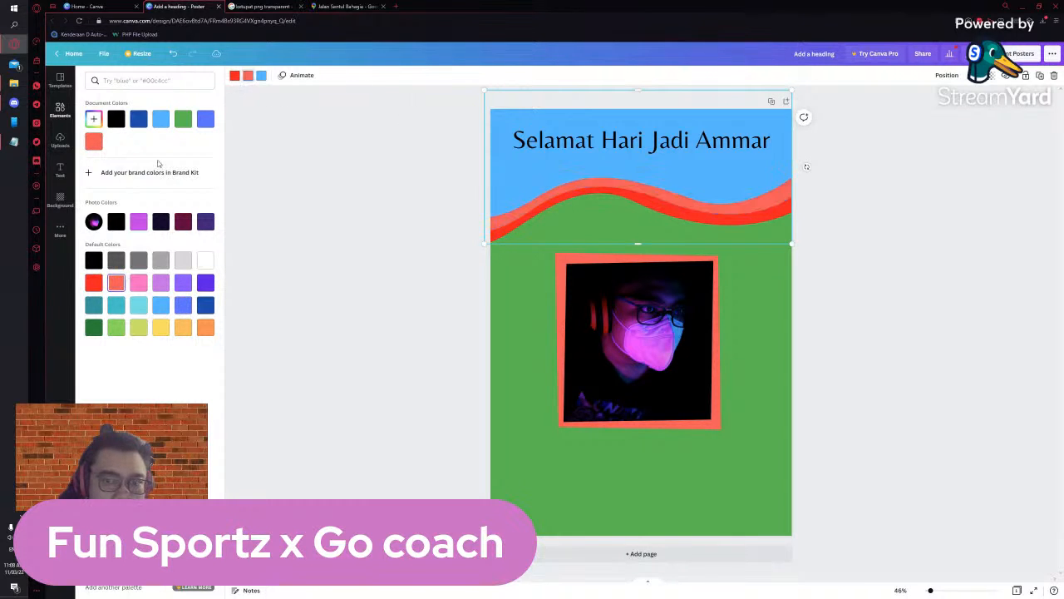
click(261, 75)
click(138, 283)
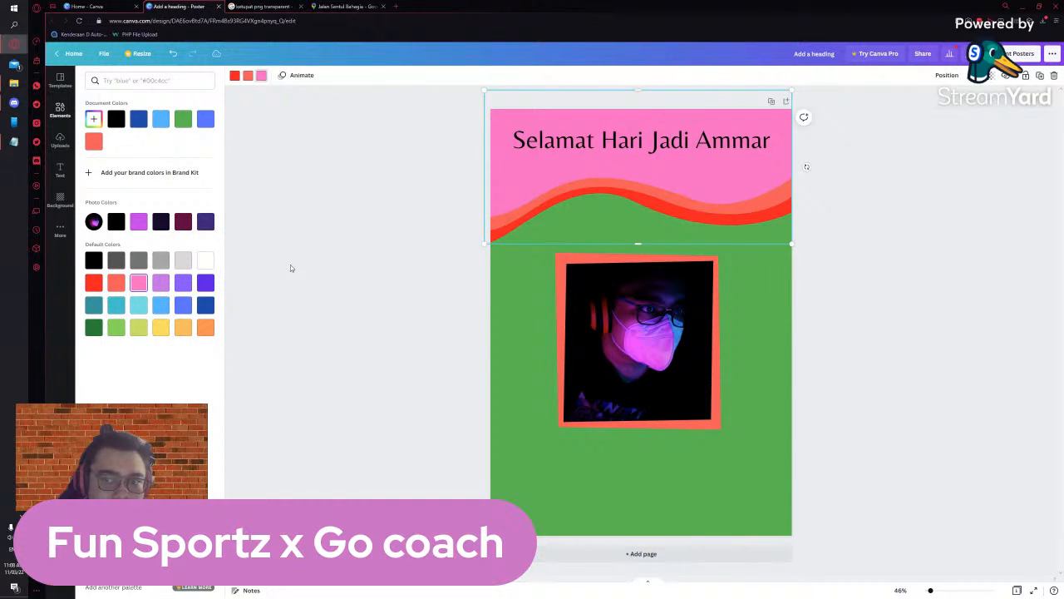
click(115, 283)
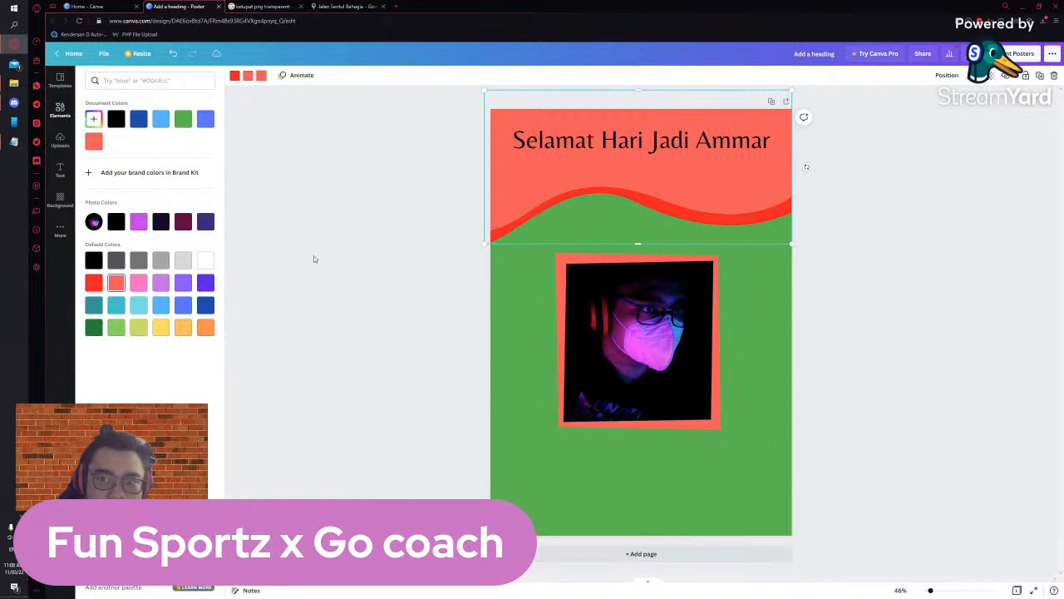
Step: Try maroon, pink and blues for the wave stripe, settling on black
click(234, 76)
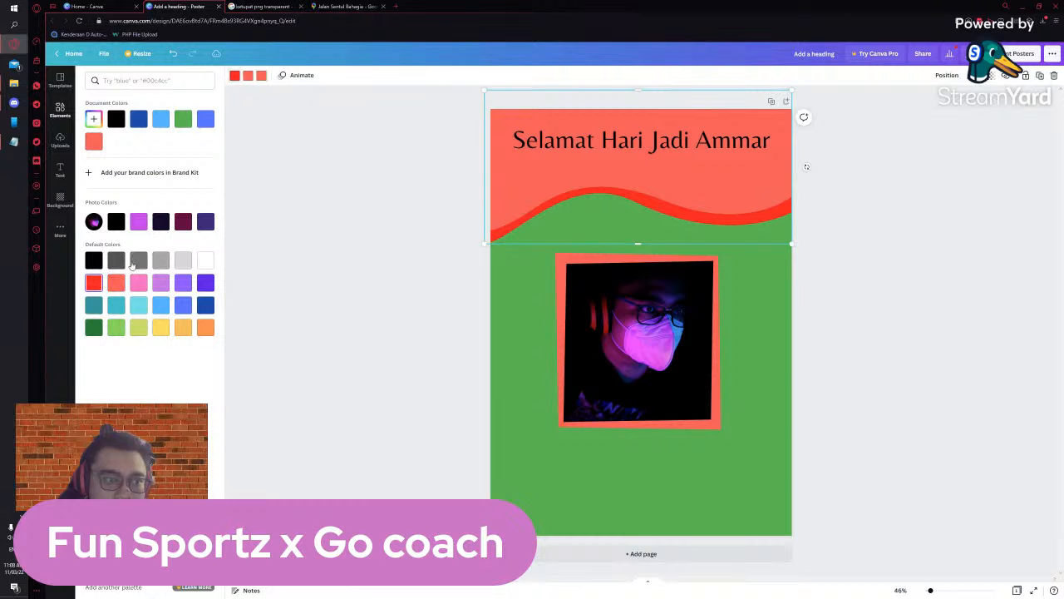
click(183, 221)
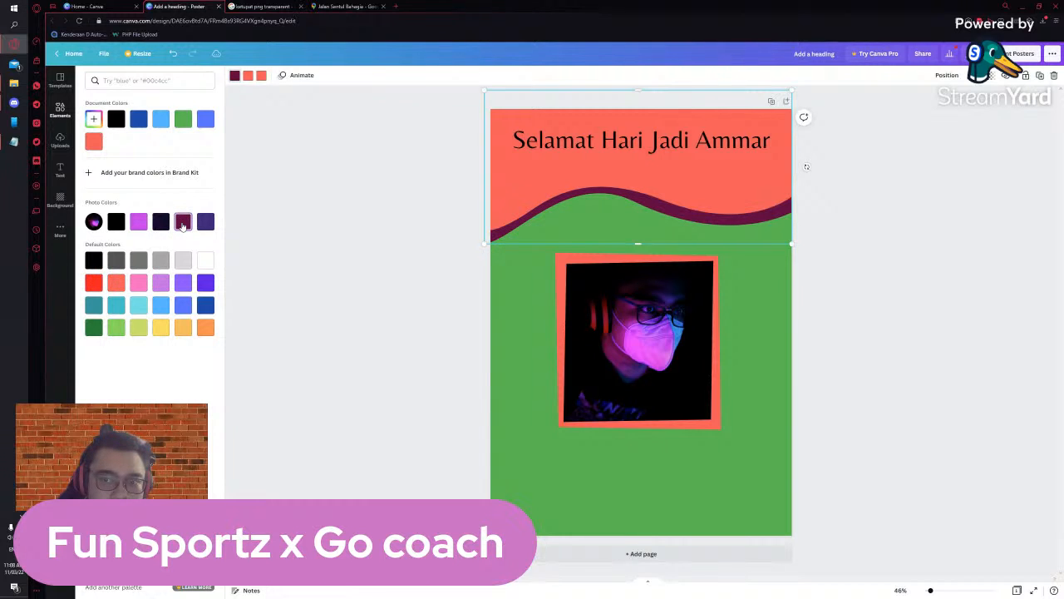
click(136, 284)
click(183, 305)
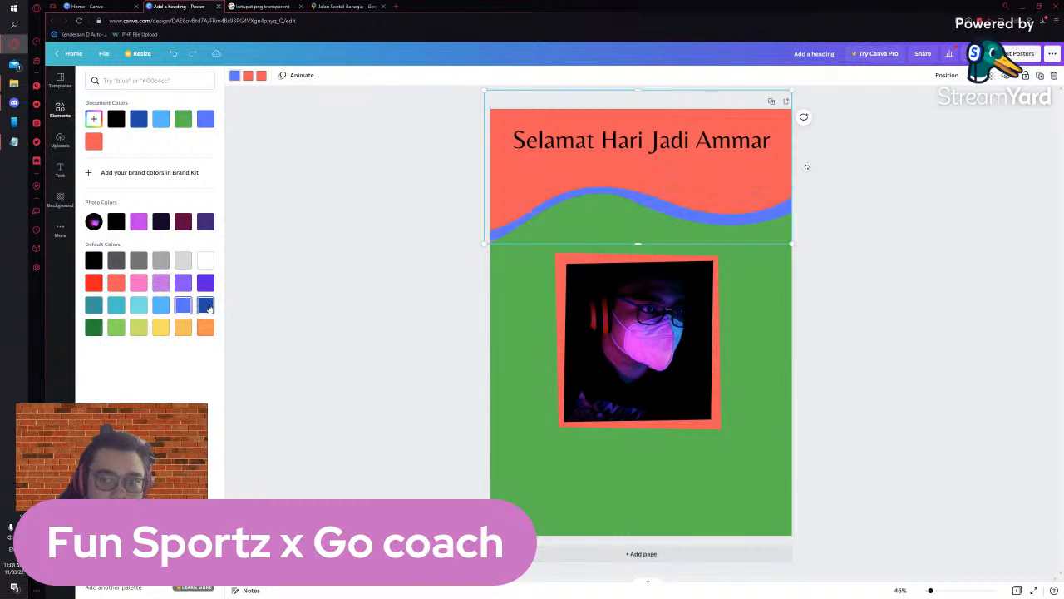
click(207, 306)
click(115, 119)
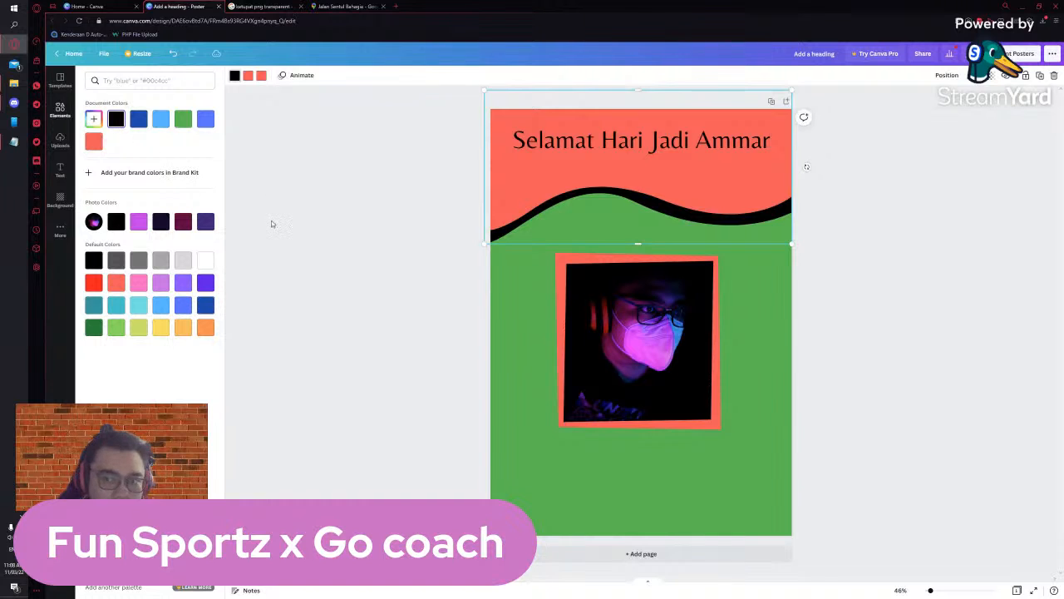
click(340, 238)
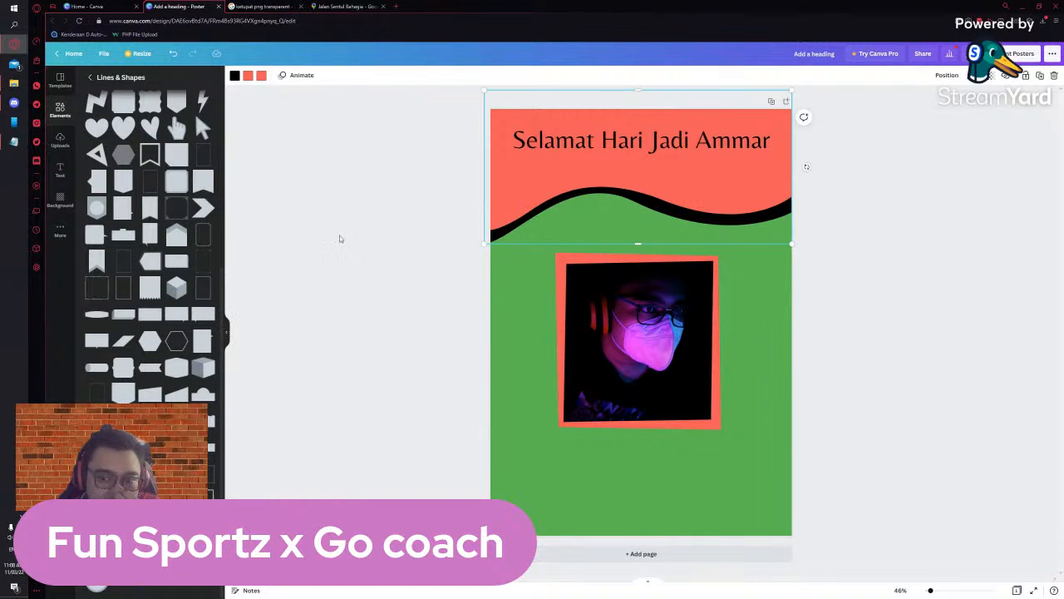
click(340, 238)
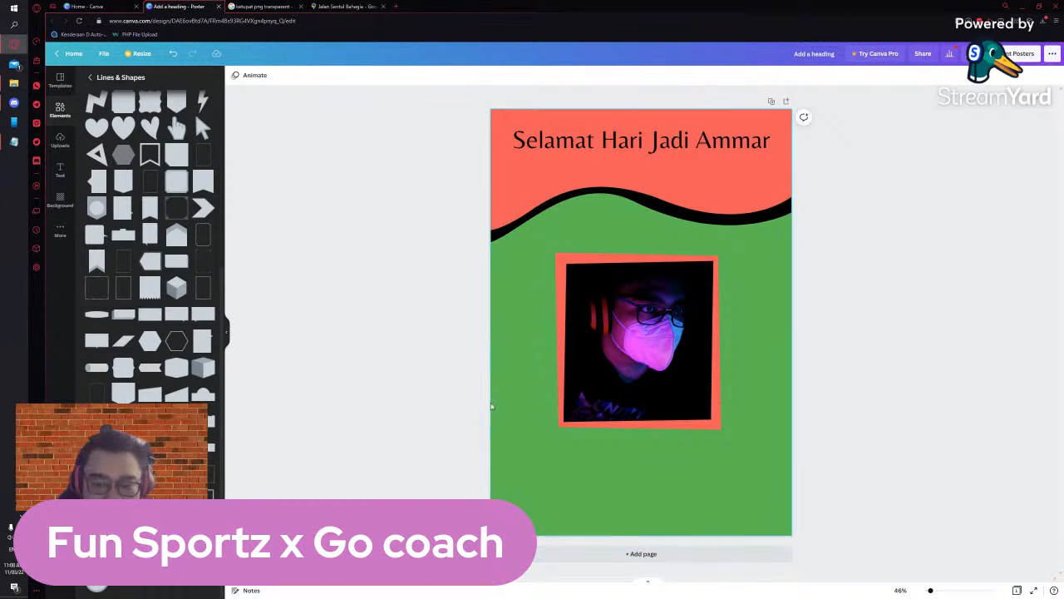
click(548, 398)
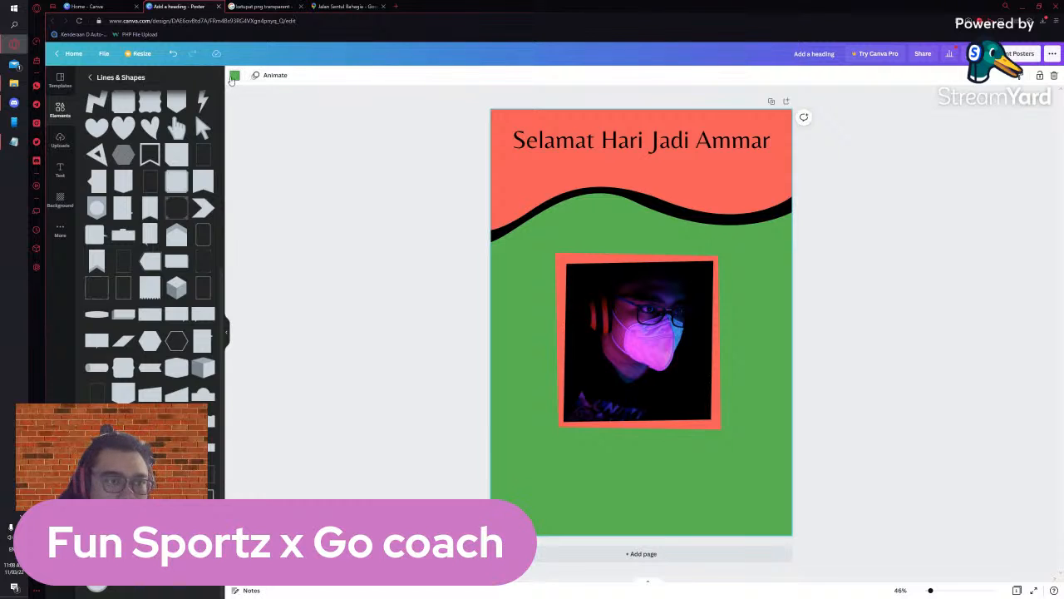
Step: Preview coral, black, purples, greys, blues and teal as the poster background
click(234, 75)
click(159, 120)
click(115, 121)
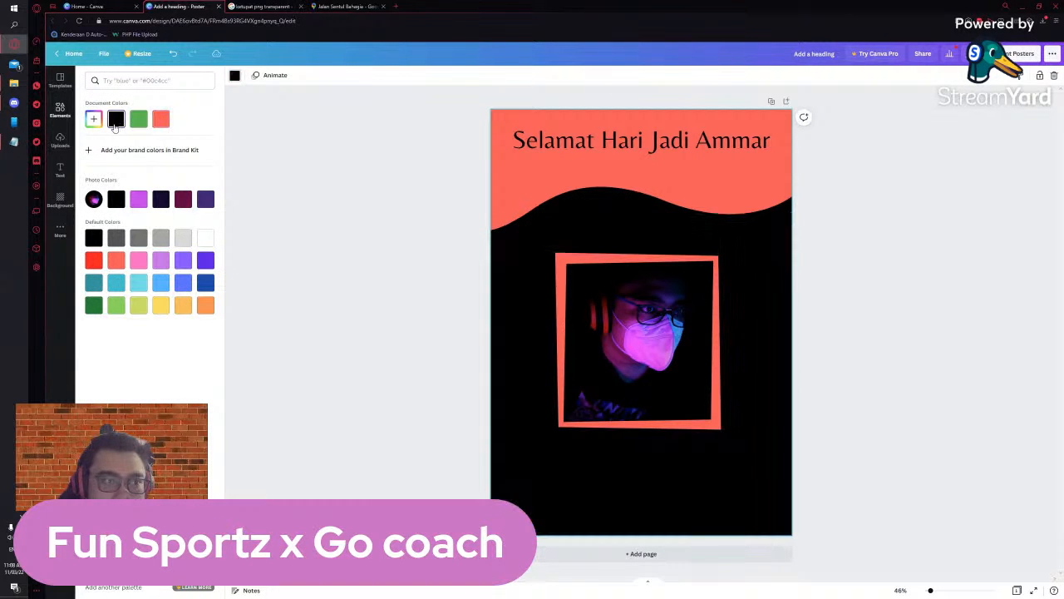
click(138, 199)
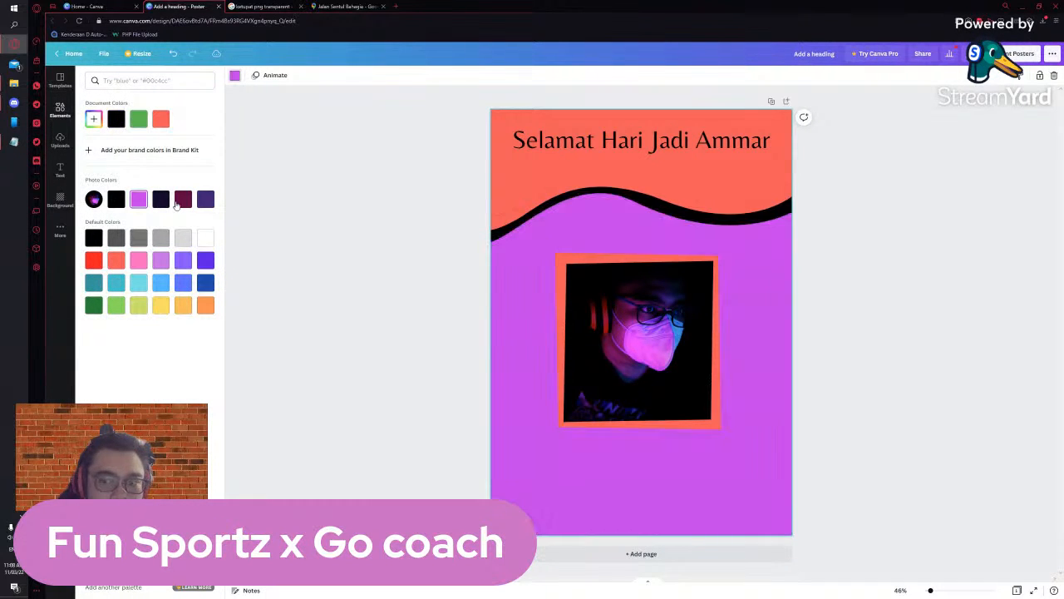
click(183, 198)
click(204, 200)
click(205, 239)
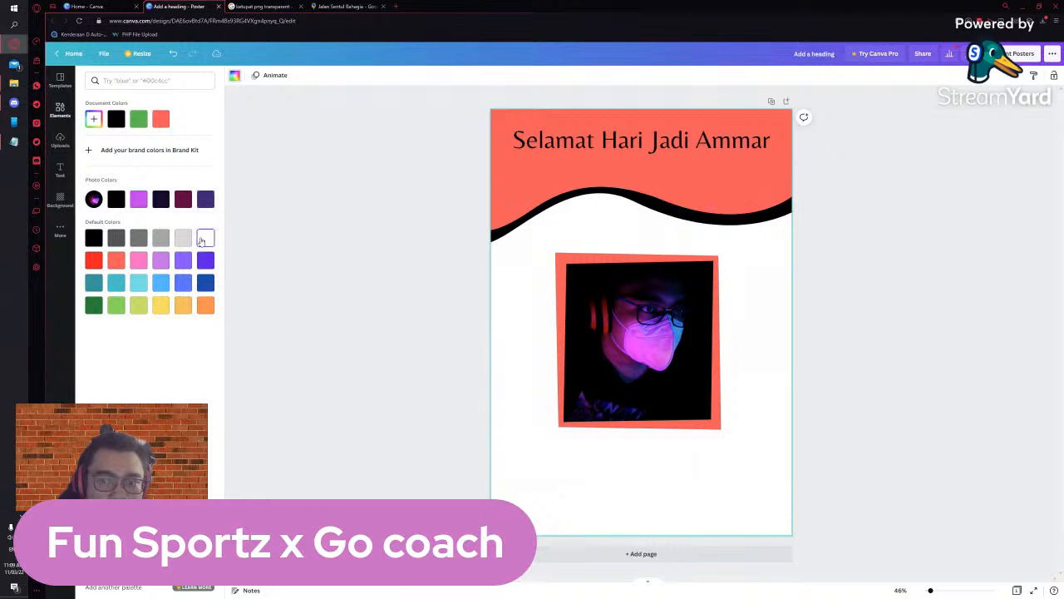
click(188, 240)
click(160, 240)
click(138, 240)
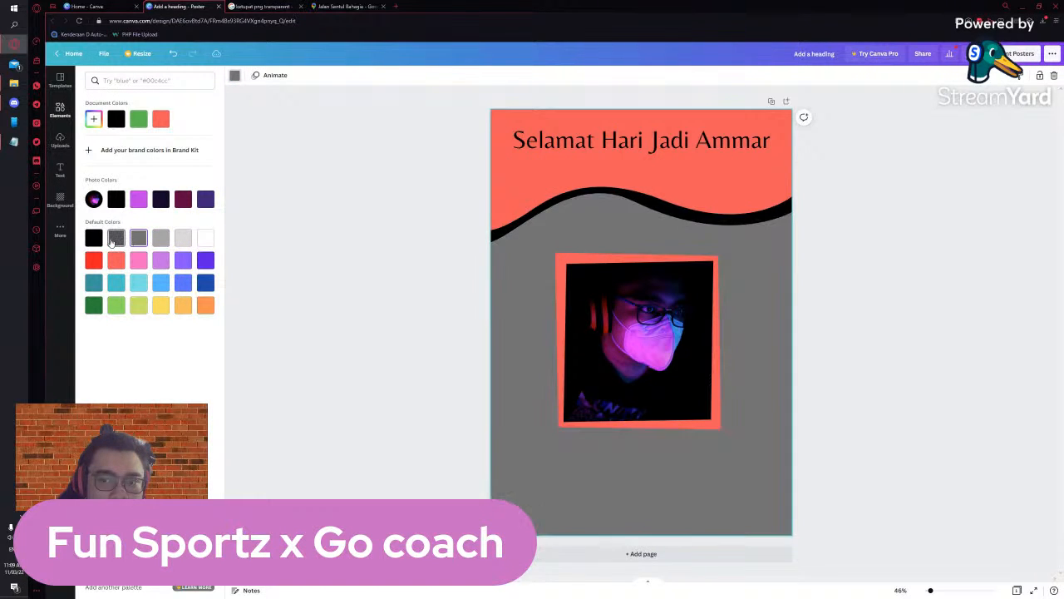
click(115, 240)
click(90, 240)
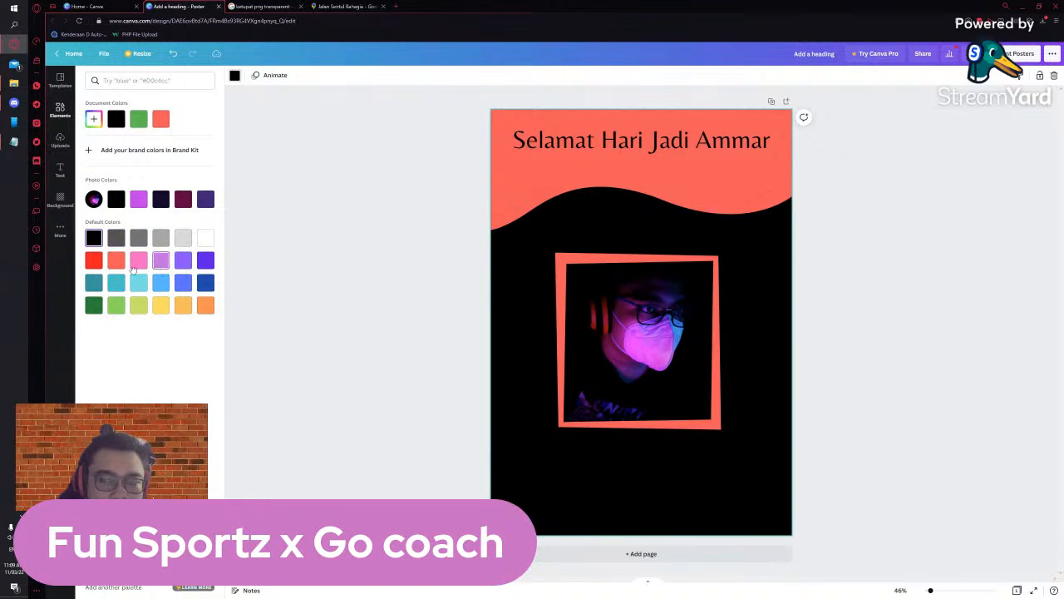
click(116, 260)
click(160, 260)
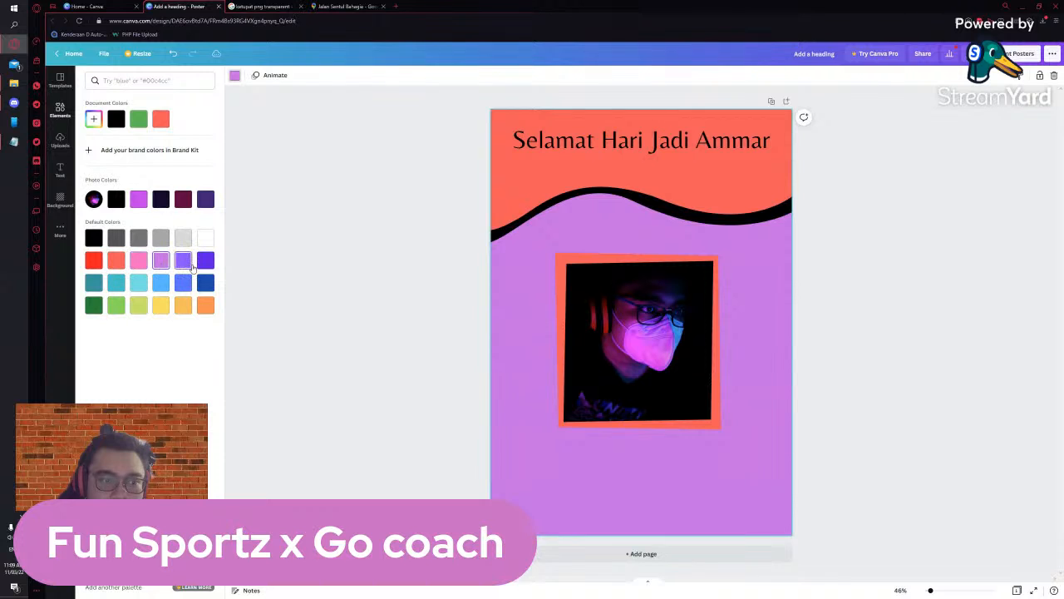
click(183, 260)
click(205, 261)
click(197, 284)
click(163, 285)
click(137, 285)
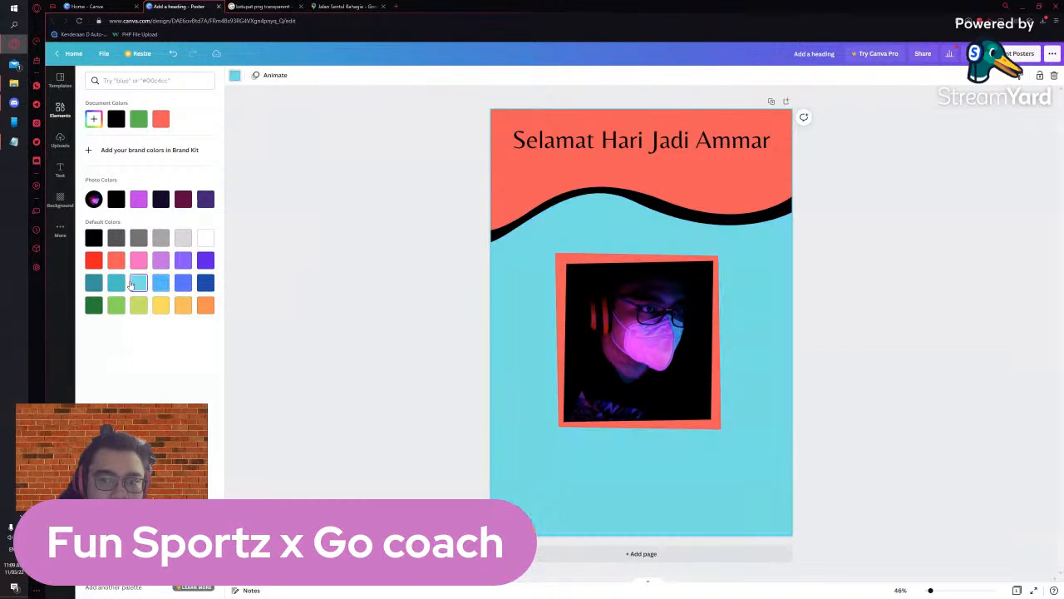
click(115, 284)
click(96, 285)
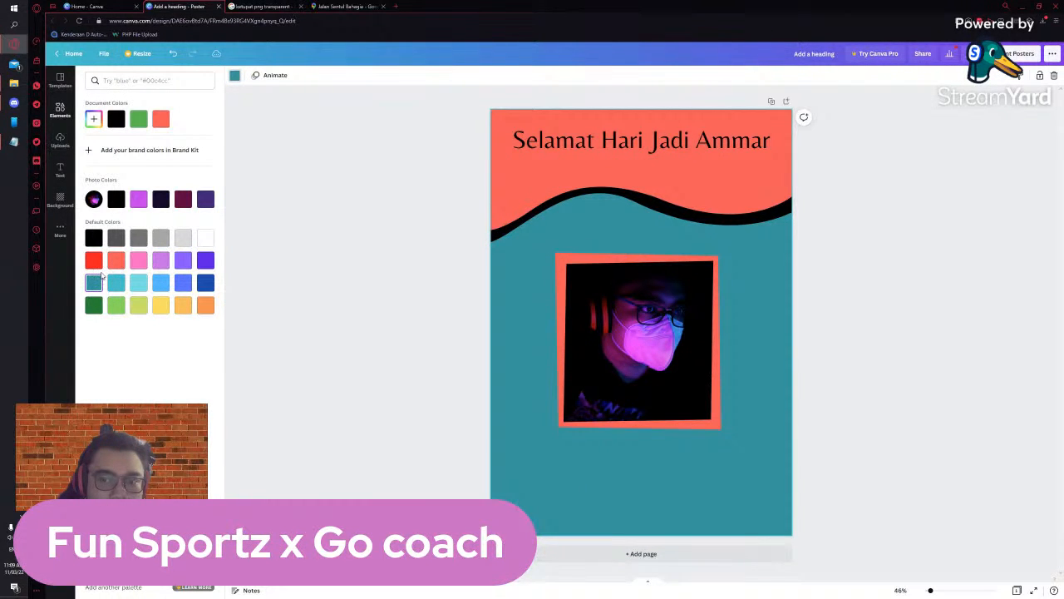
Step: Compare more background swatches: pink, red, greys, navy, maroon, orange and turquoise
click(116, 261)
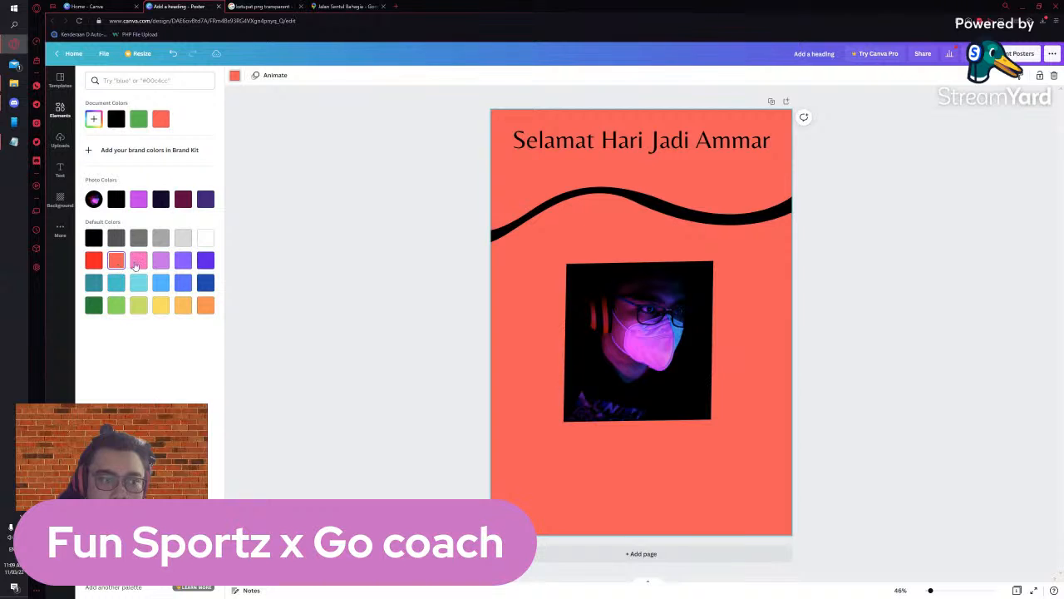
click(138, 261)
click(94, 261)
click(183, 238)
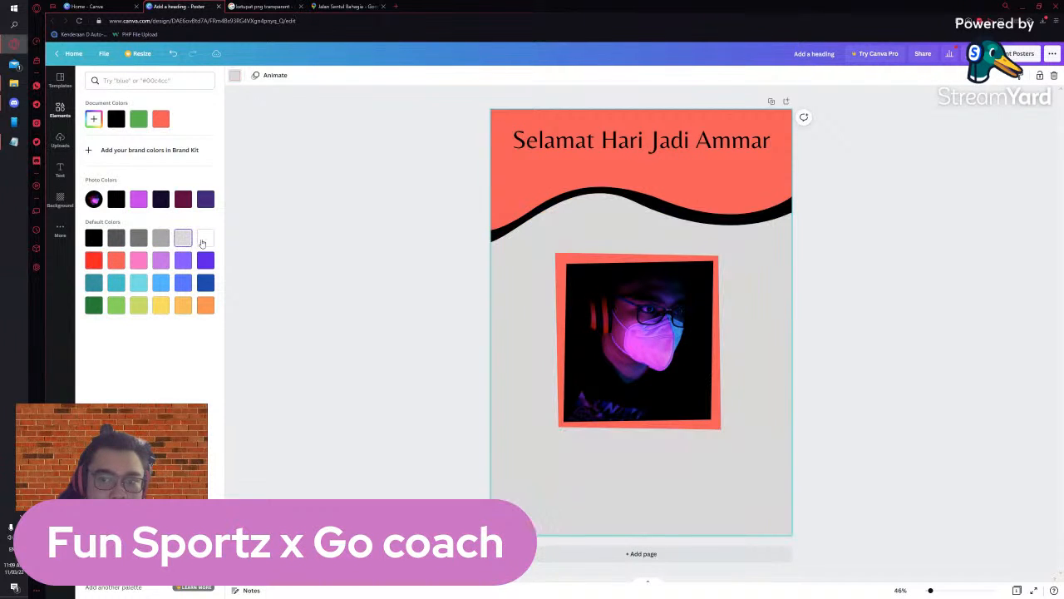
click(205, 239)
click(161, 239)
click(138, 238)
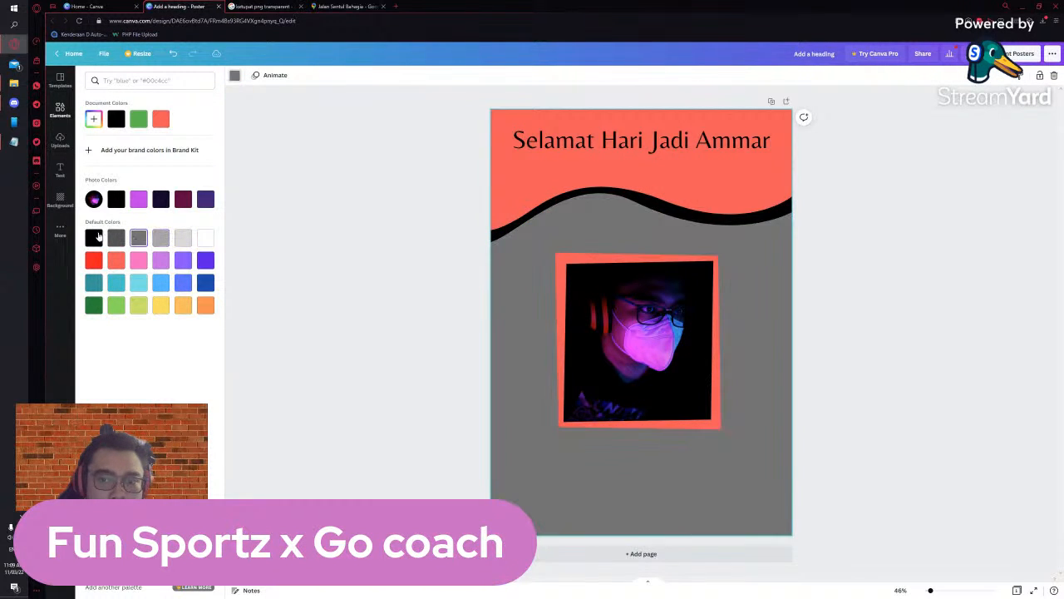
click(161, 199)
click(138, 199)
click(116, 199)
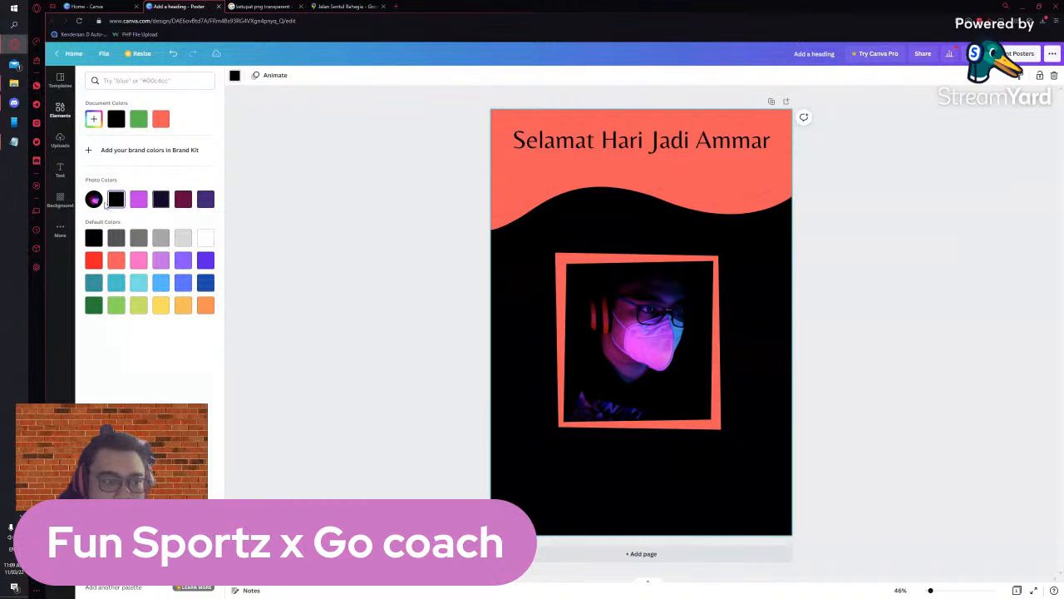
click(159, 200)
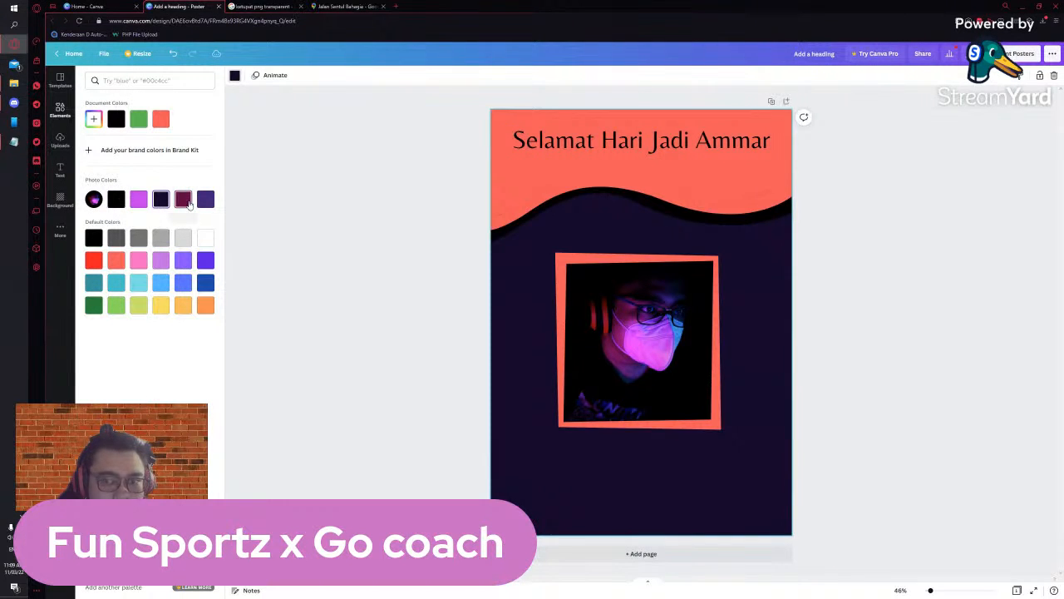
click(183, 199)
click(202, 202)
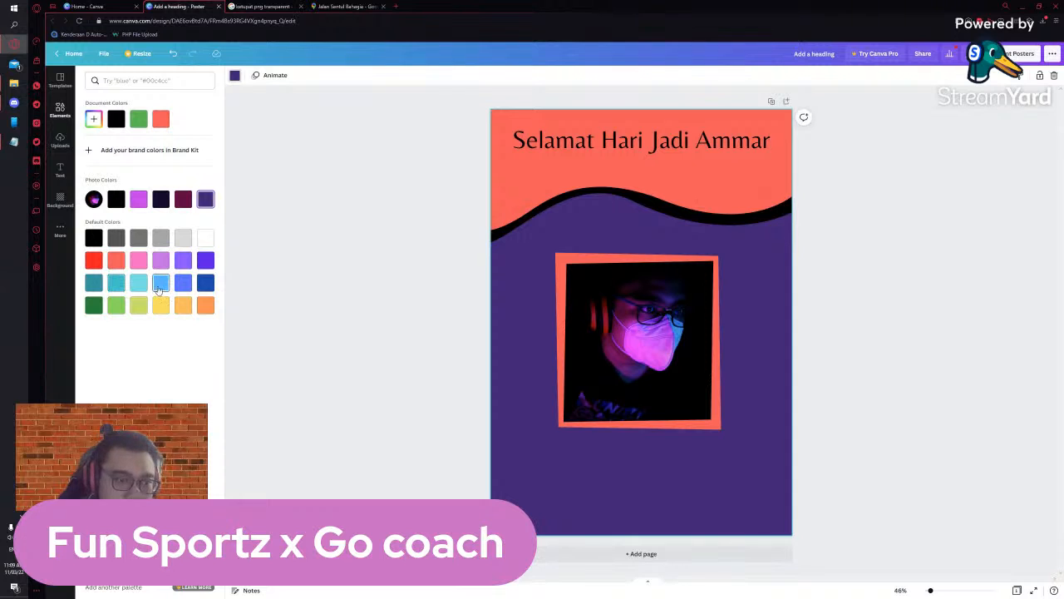
click(183, 282)
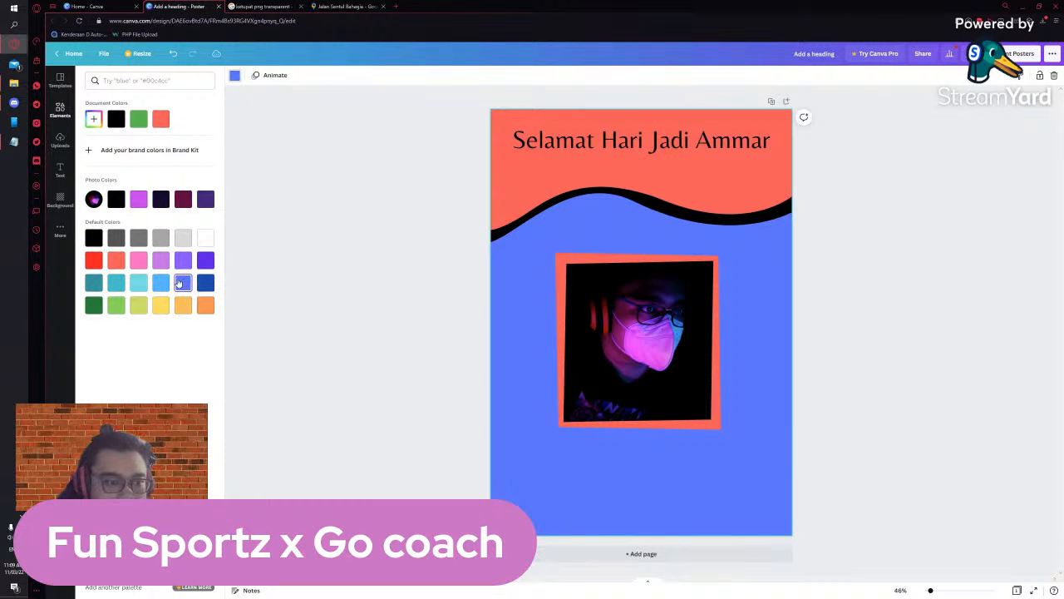
click(208, 308)
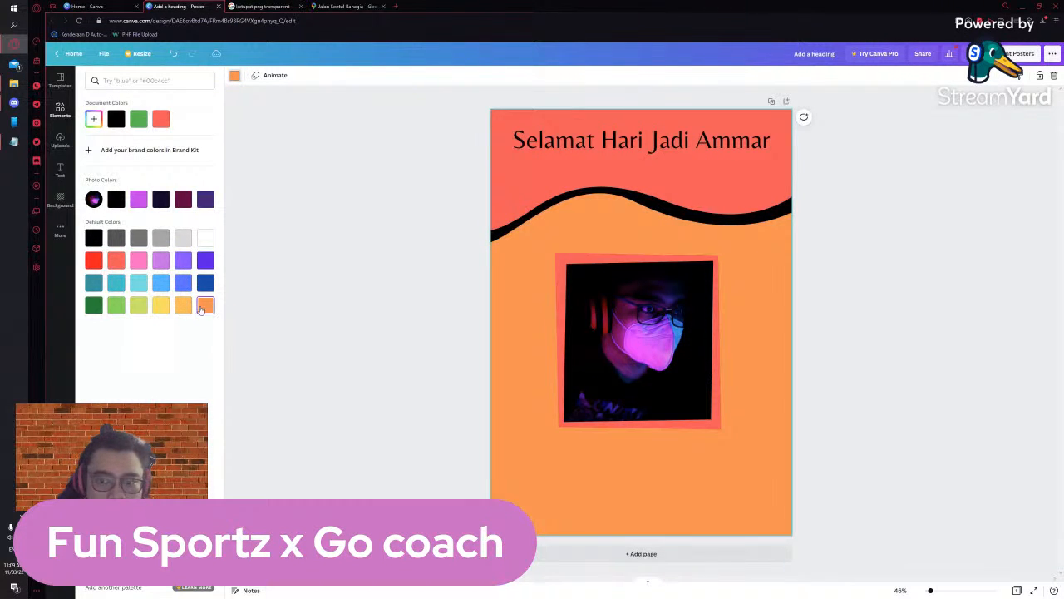
click(190, 310)
click(204, 284)
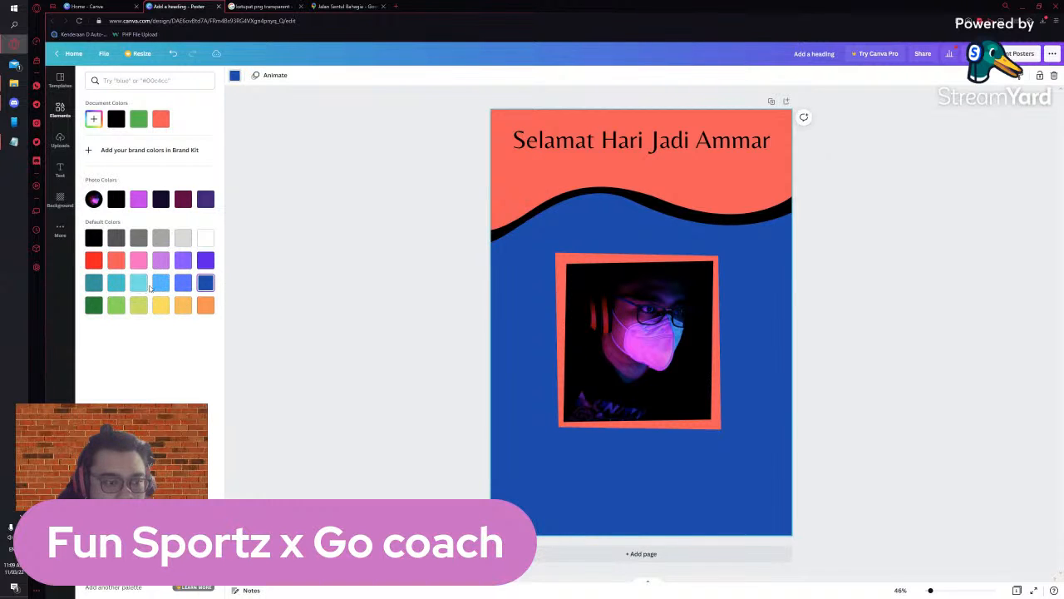
click(158, 283)
click(140, 285)
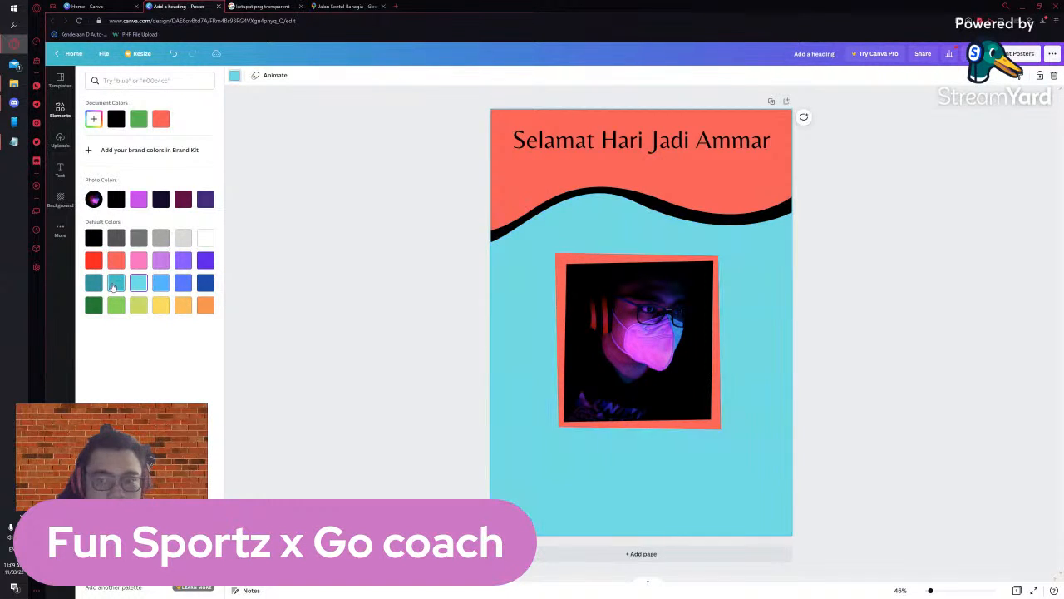
click(113, 284)
Step: Reselect the background and set it to sky blue
click(255, 289)
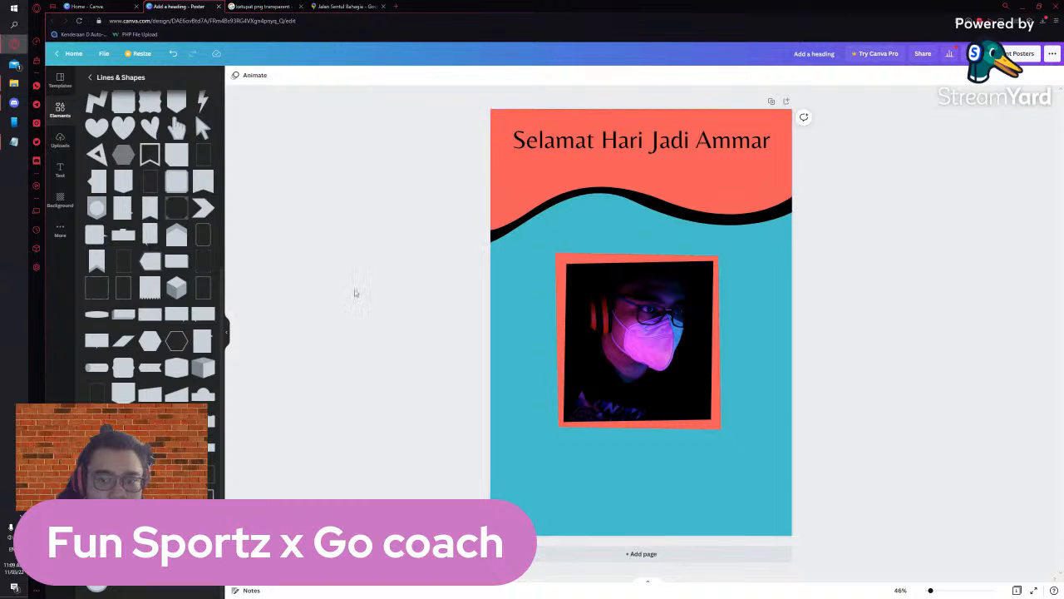
click(518, 305)
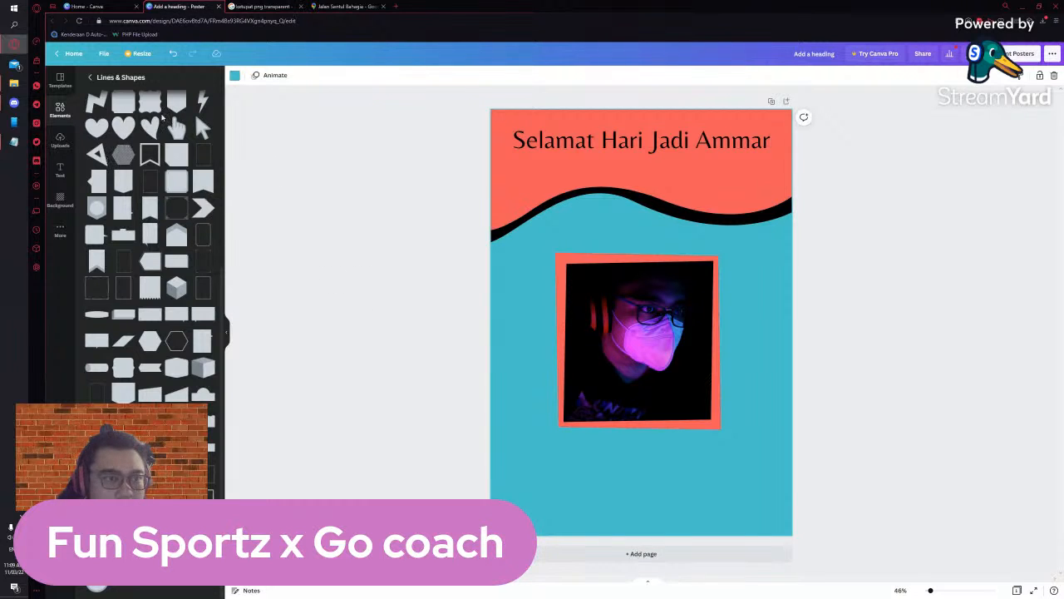
click(234, 75)
click(138, 282)
click(160, 283)
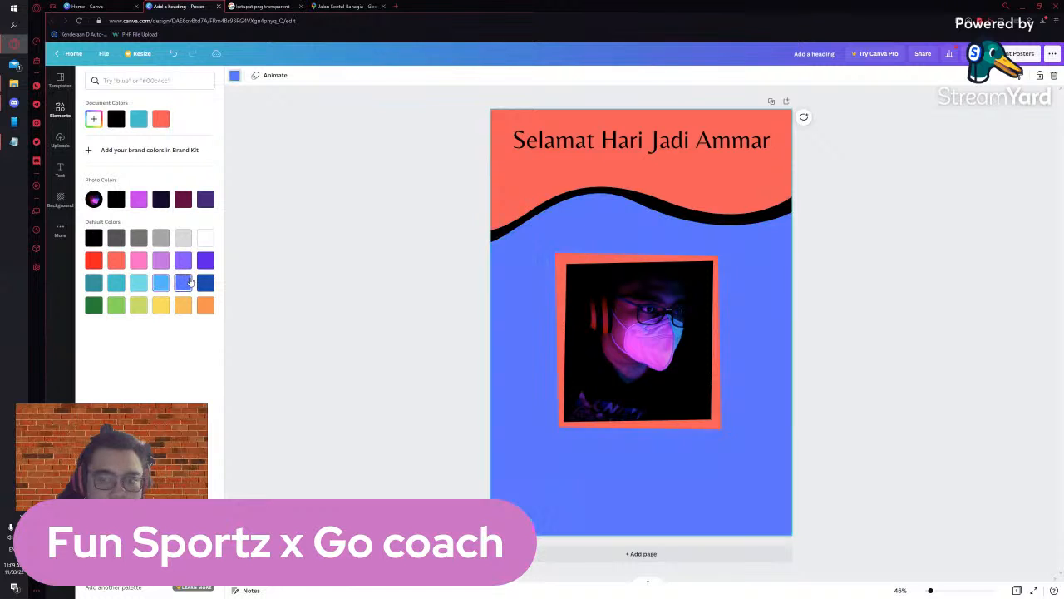
click(504, 220)
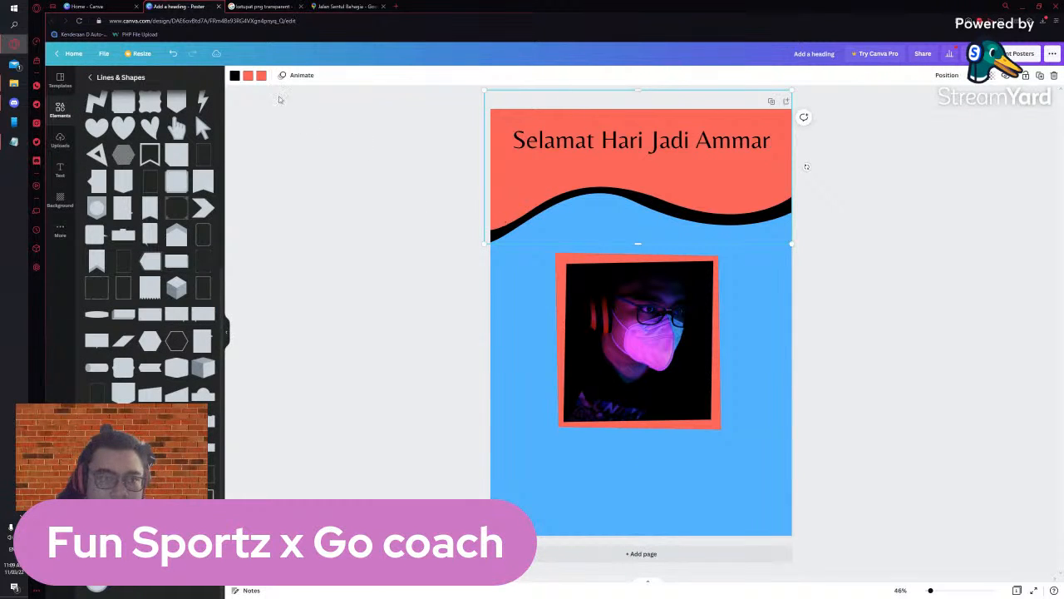
Step: Recolour the wave's coral parts sky blue and light aqua and its black stripe teal
click(261, 76)
click(138, 119)
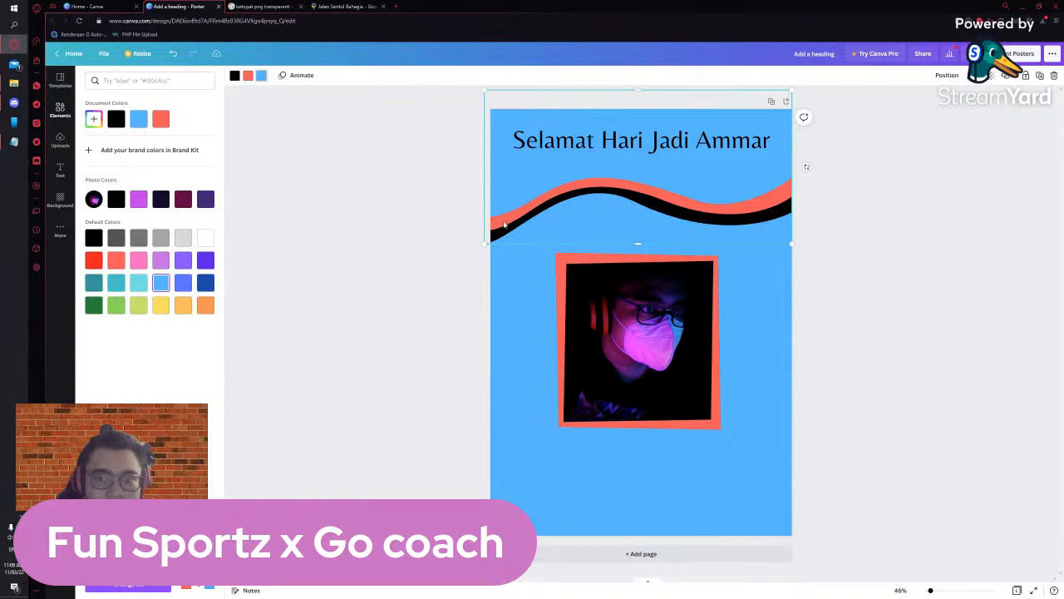
click(248, 77)
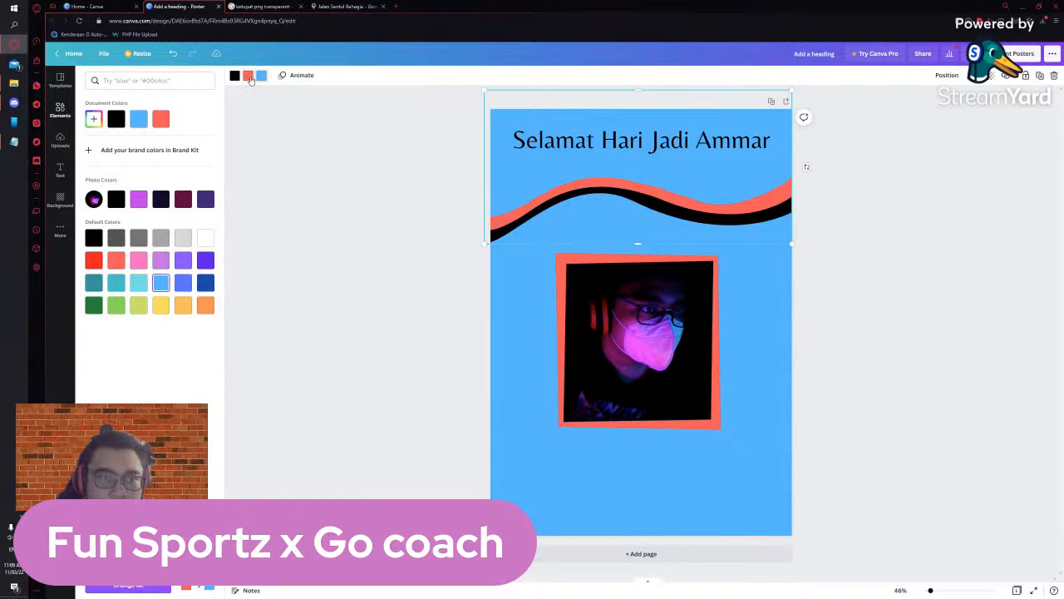
click(139, 282)
click(234, 75)
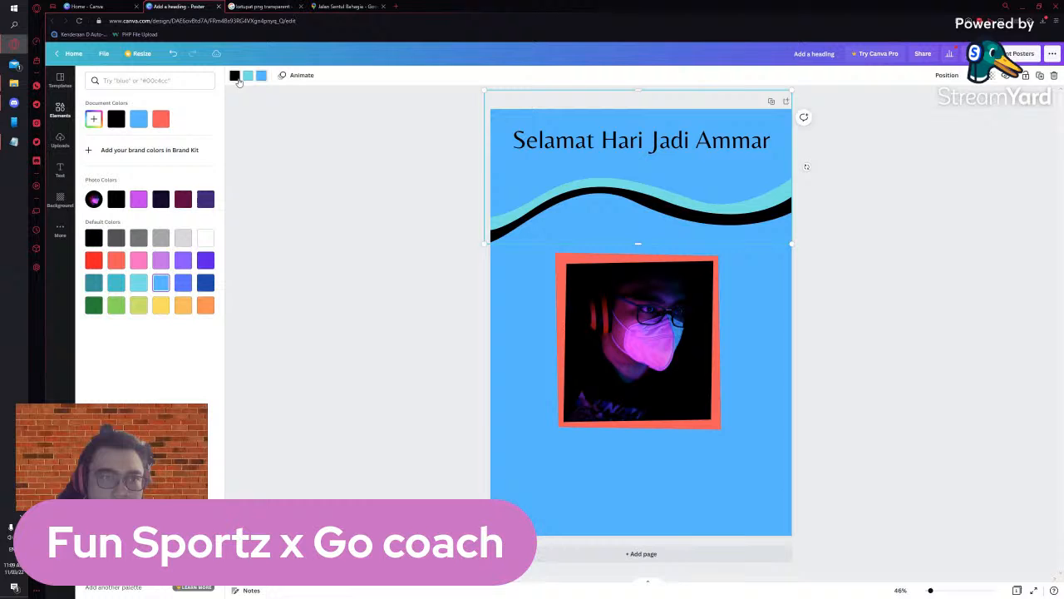
click(115, 283)
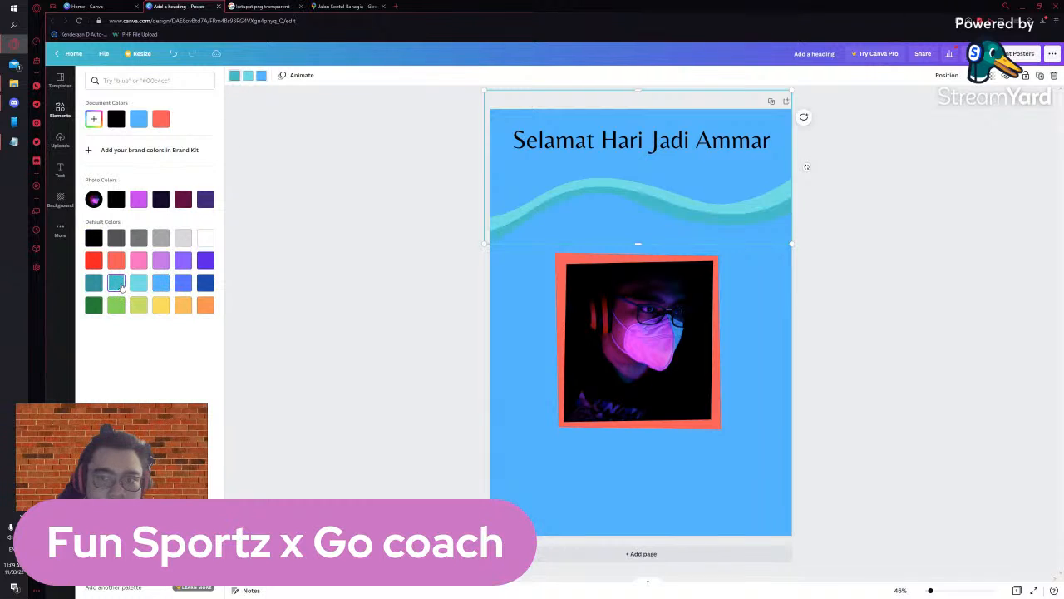
Step: Make the wave header's top area light teal after trying dark teal, sky blue and blue
click(261, 76)
click(100, 282)
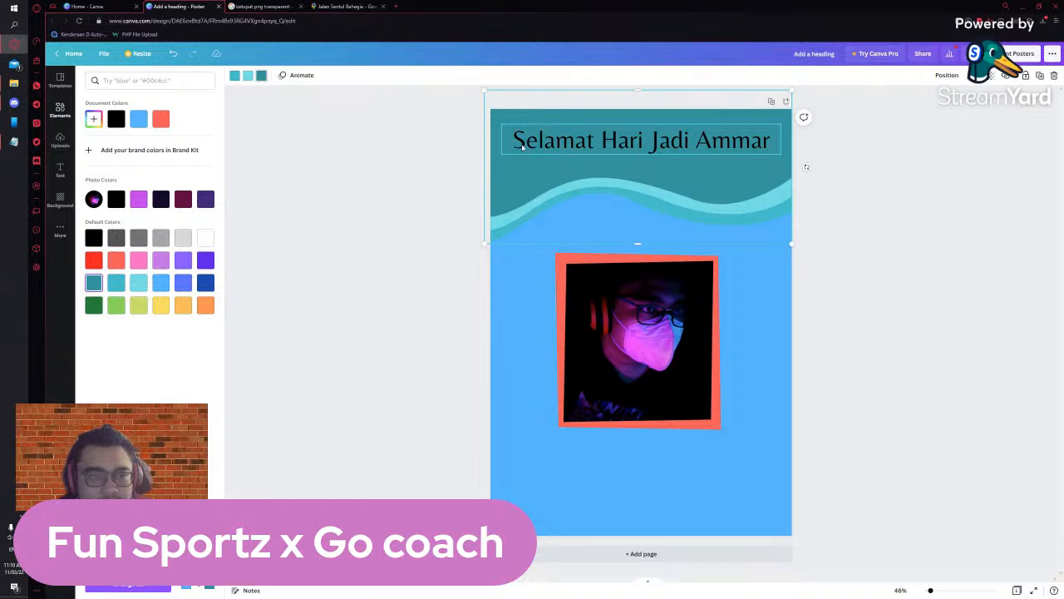
click(160, 283)
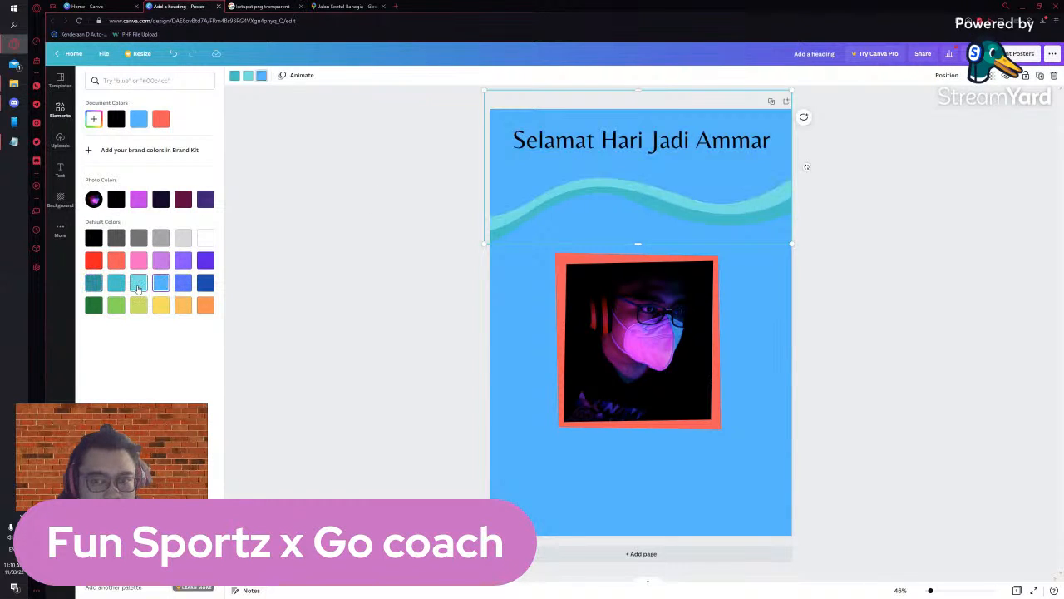
click(183, 284)
click(139, 283)
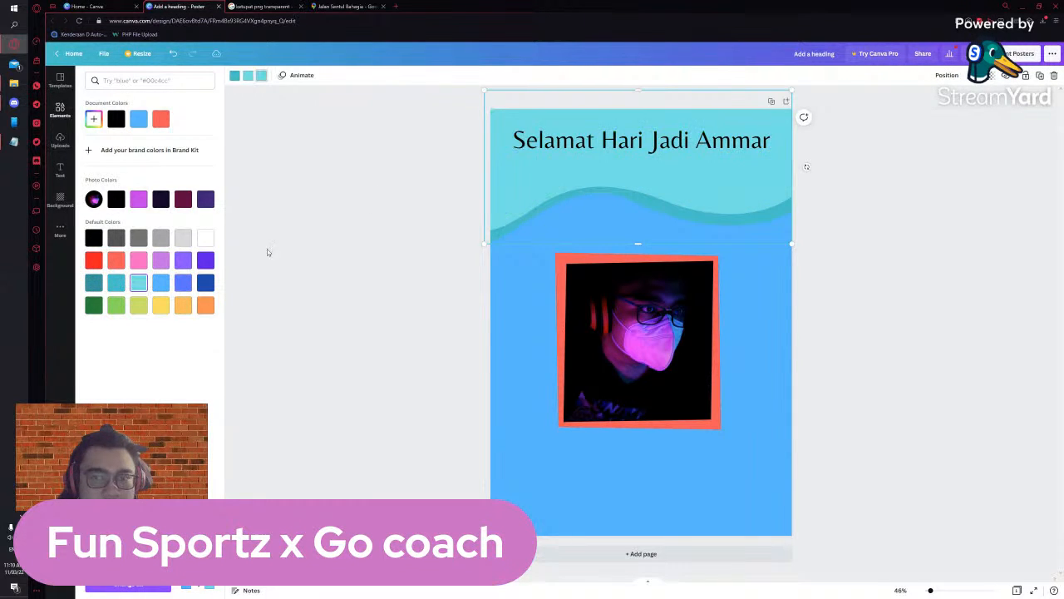
click(423, 220)
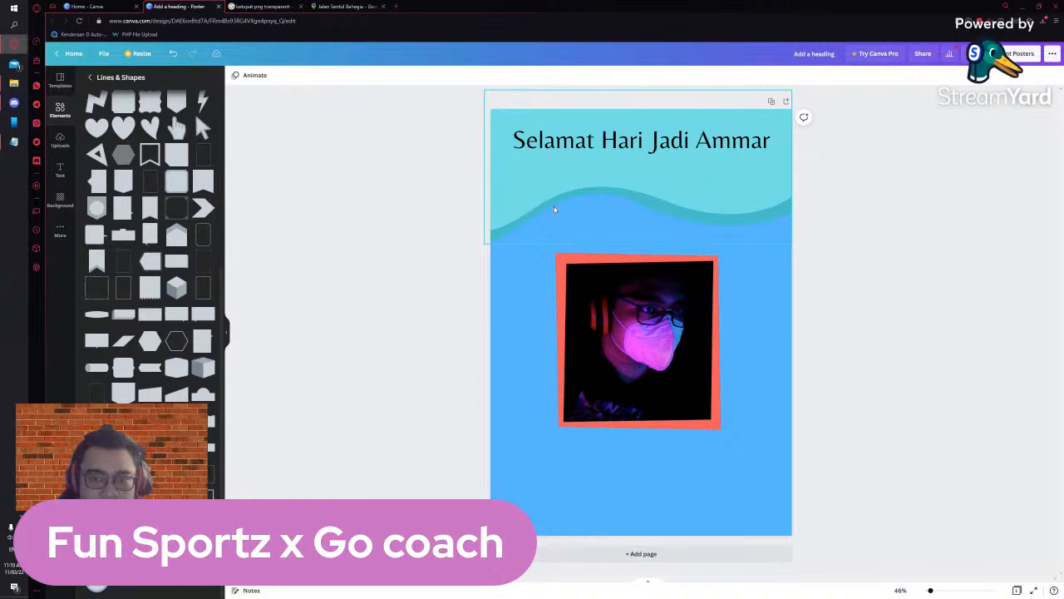
Step: Recolour the wave header's top area to pale blue (#AED6FF) using the custom colour picker
click(528, 185)
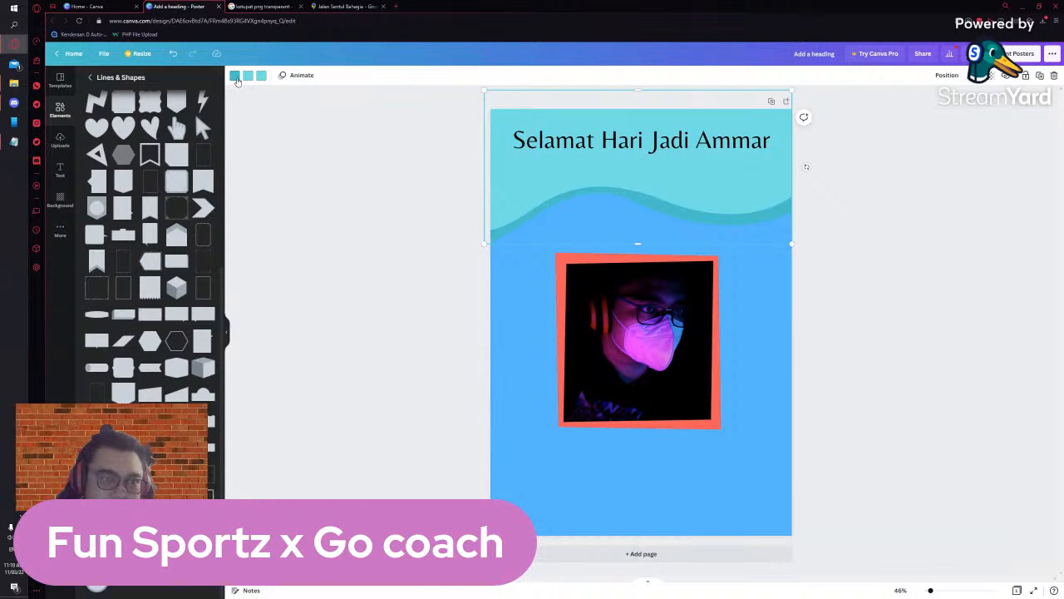
click(237, 79)
click(203, 121)
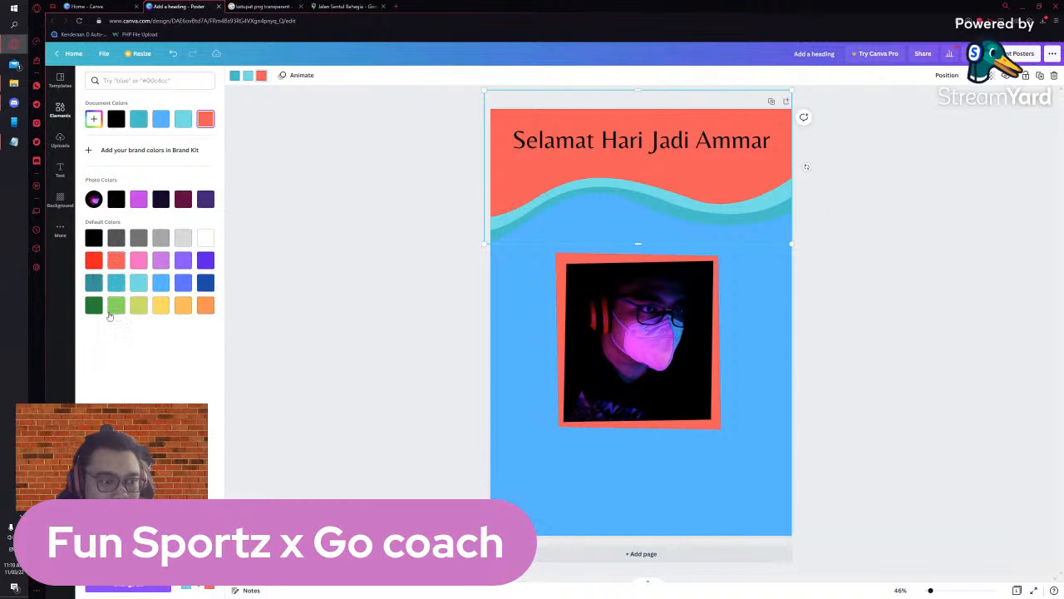
click(93, 121)
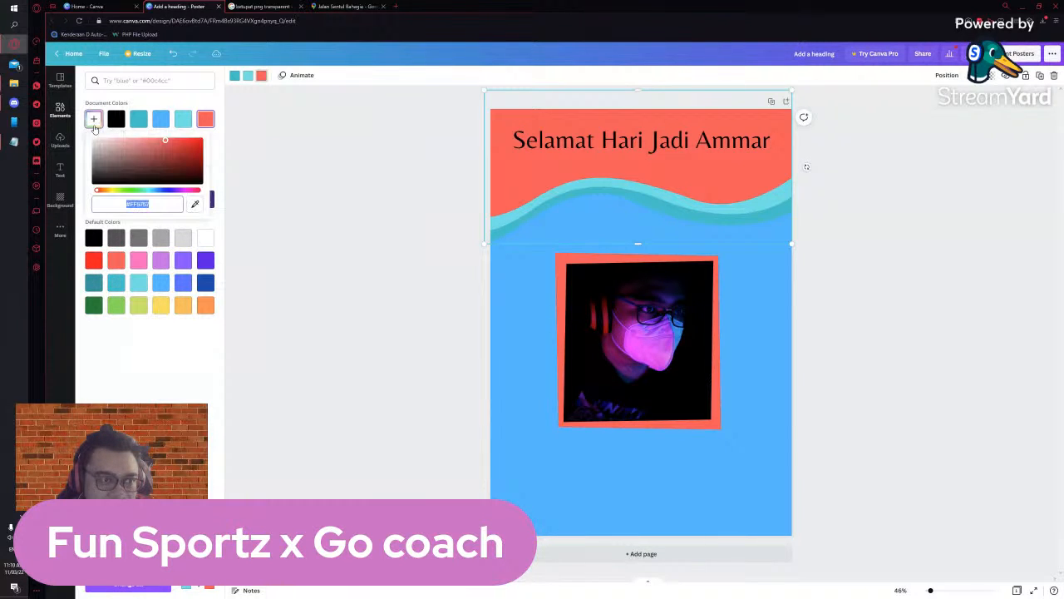
mouse_move(118, 171)
mouse_down()
mouse_move(112, 155)
mouse_move(157, 140)
mouse_move(143, 142)
mouse_up()
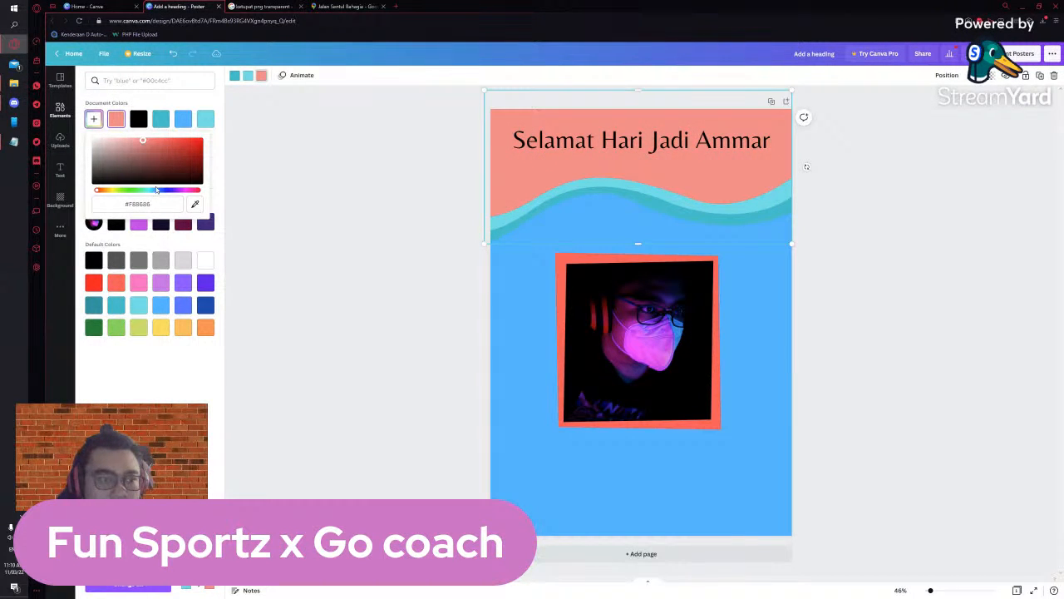
mouse_move(155, 190)
mouse_down()
mouse_move(198, 194)
mouse_move(116, 198)
mouse_up()
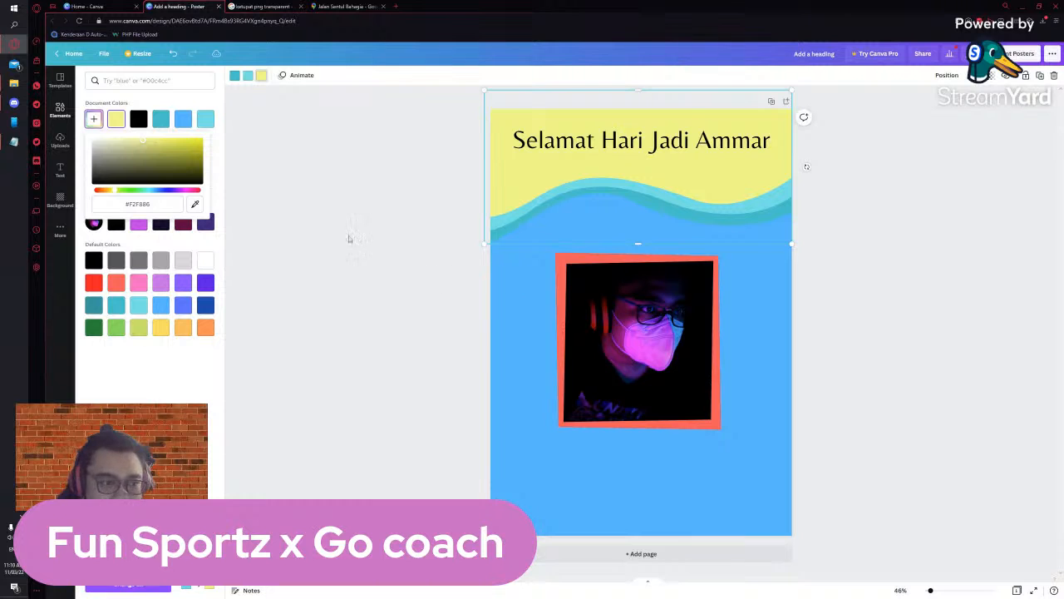
click(133, 193)
drag(132, 194, 124, 194)
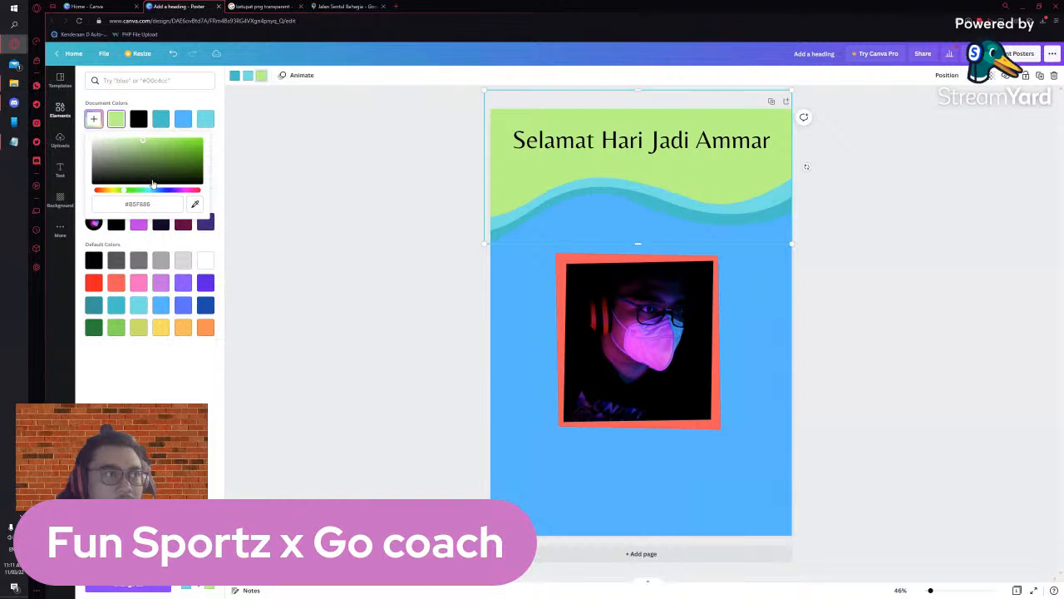
drag(150, 190, 156, 193)
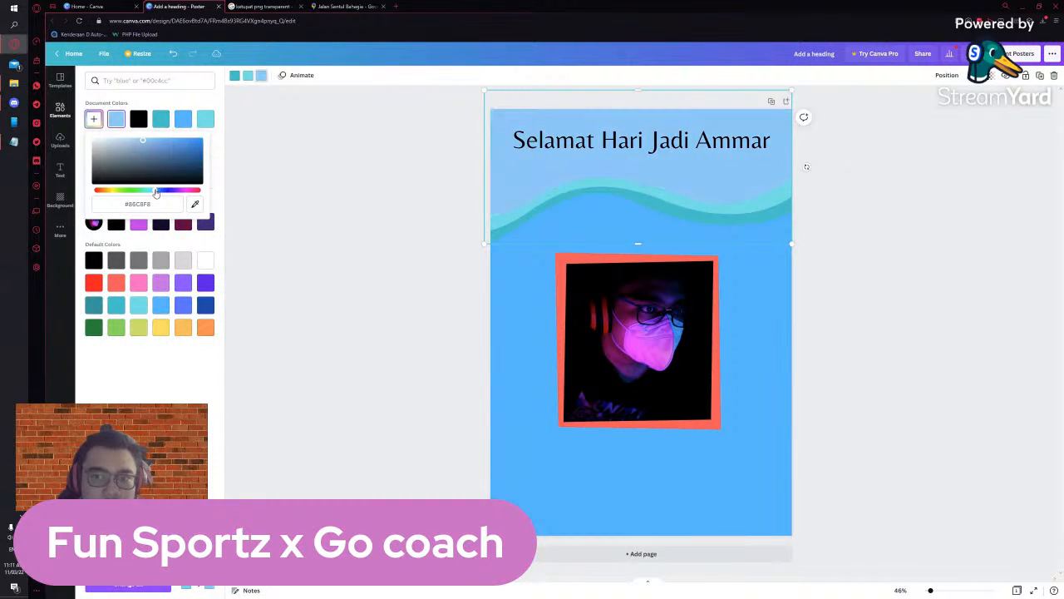
click(172, 117)
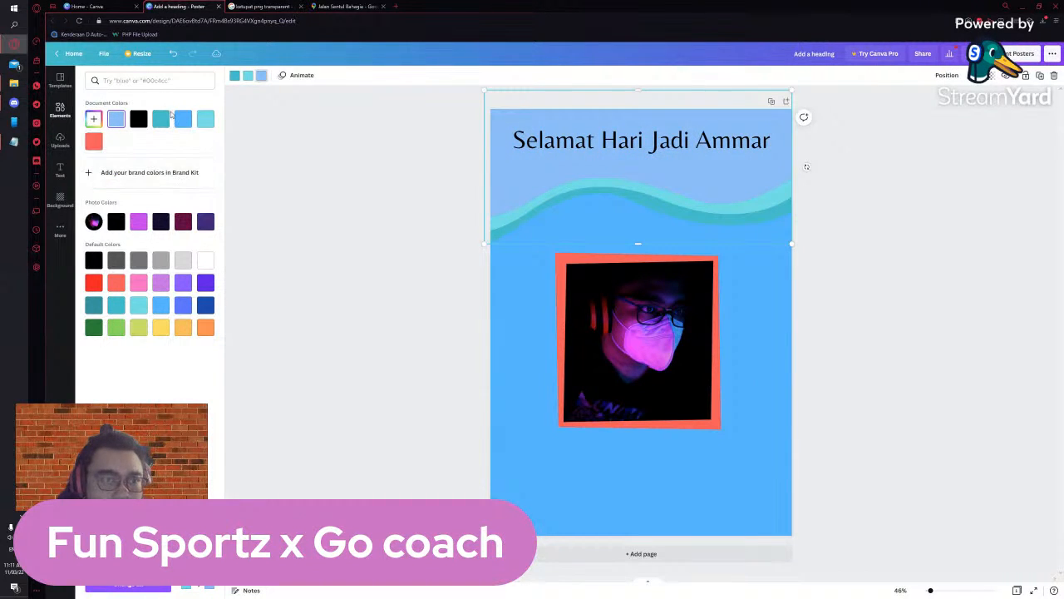
Step: Lighten the wave's turquoise and make the header background a paler blue
click(247, 76)
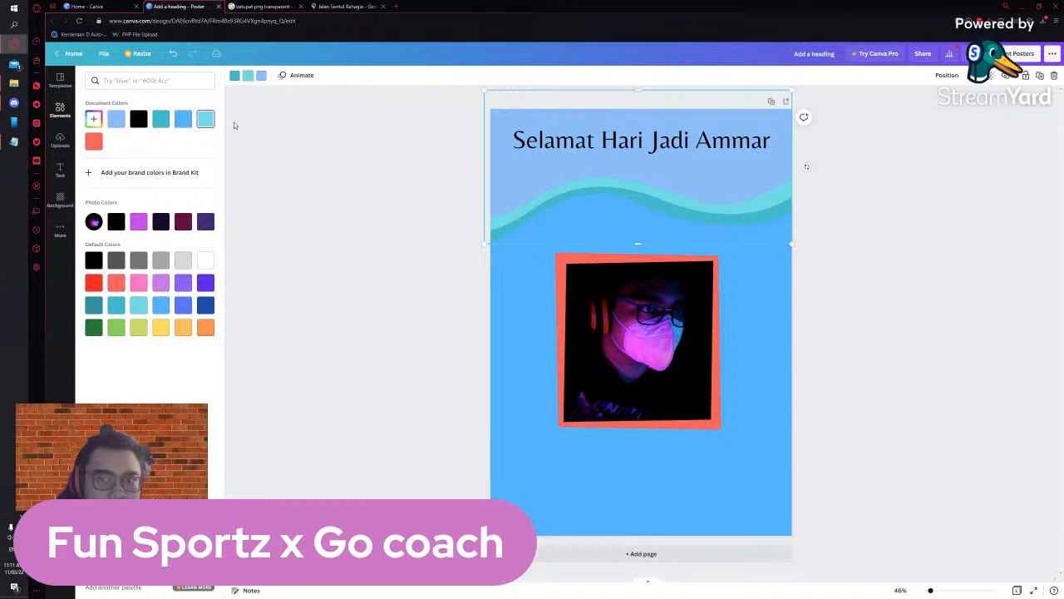
click(94, 119)
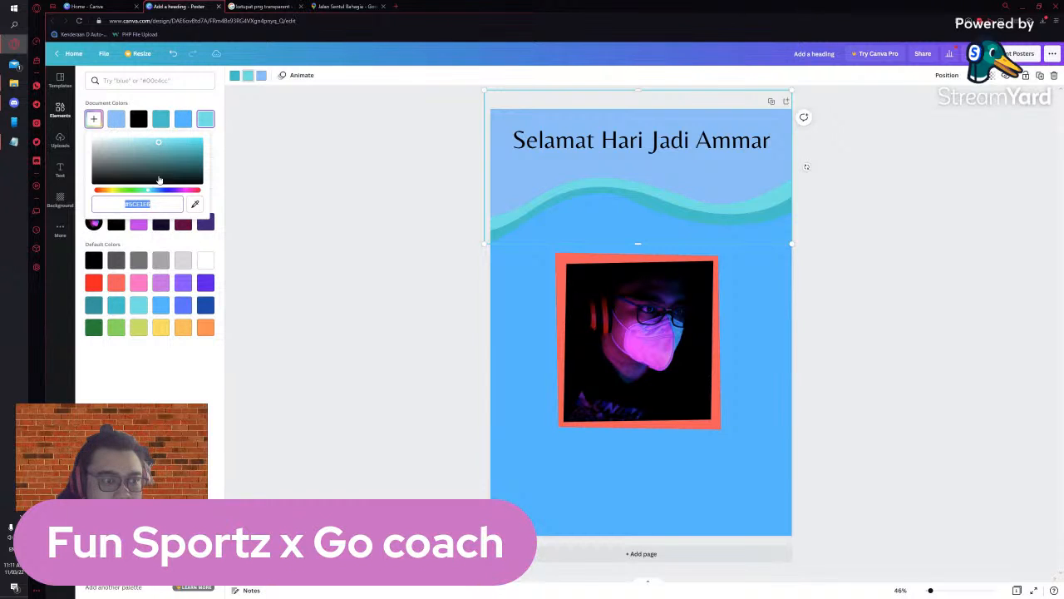
drag(159, 179, 143, 140)
click(259, 78)
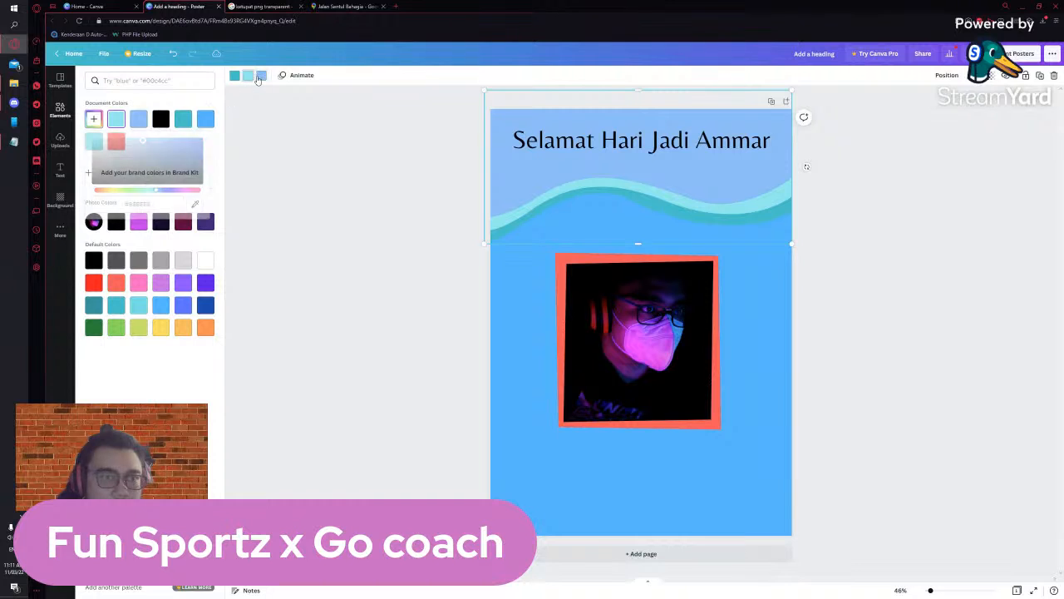
click(94, 121)
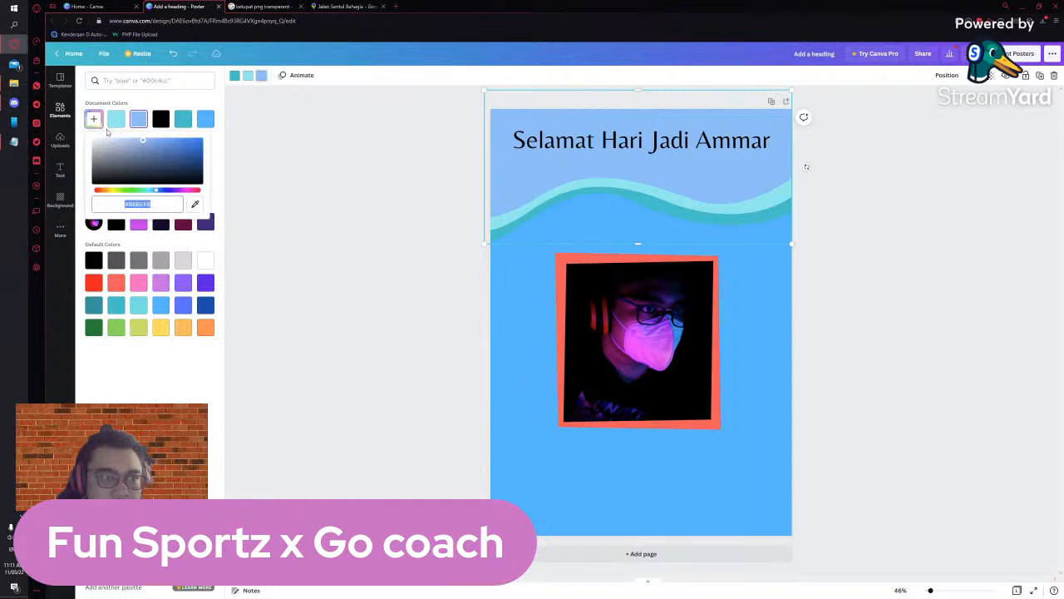
drag(149, 161, 127, 133)
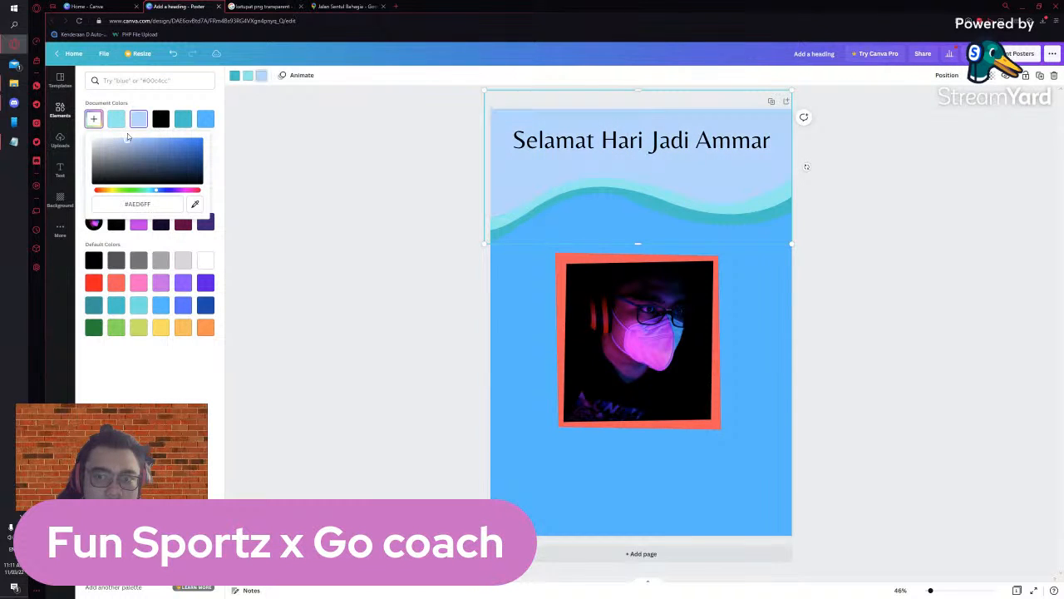
click(332, 156)
Step: Drag the red-framed portrait lower on the poster, leaving space beneath the wave header
click(341, 154)
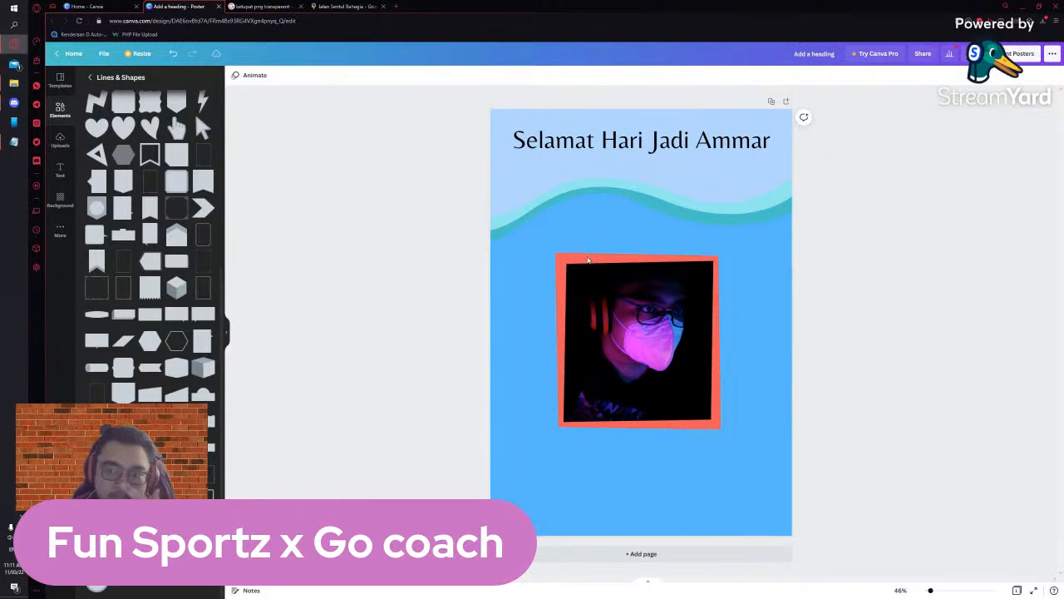
click(641, 312)
drag(645, 308, 648, 384)
click(761, 326)
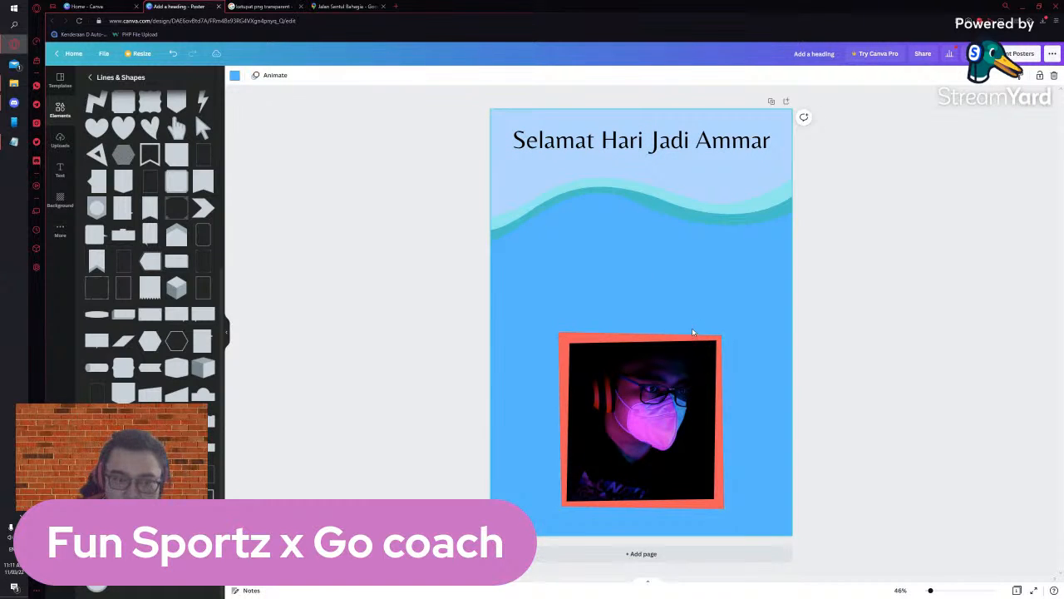
click(59, 170)
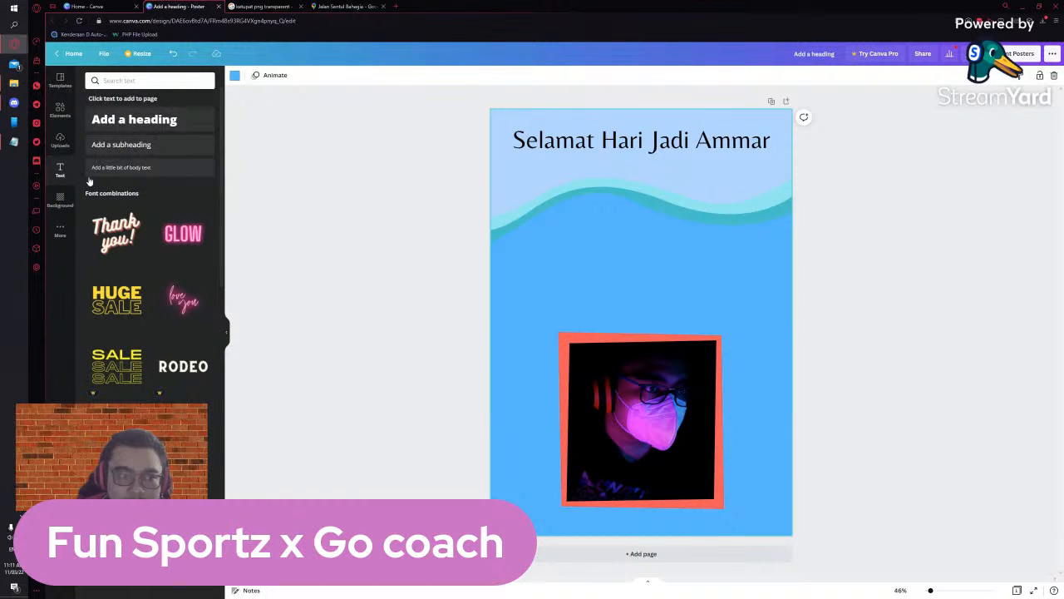
Step: Copy the title heading above the photo and replace its text with 'Moga panjang umur murah rezeki'
click(588, 144)
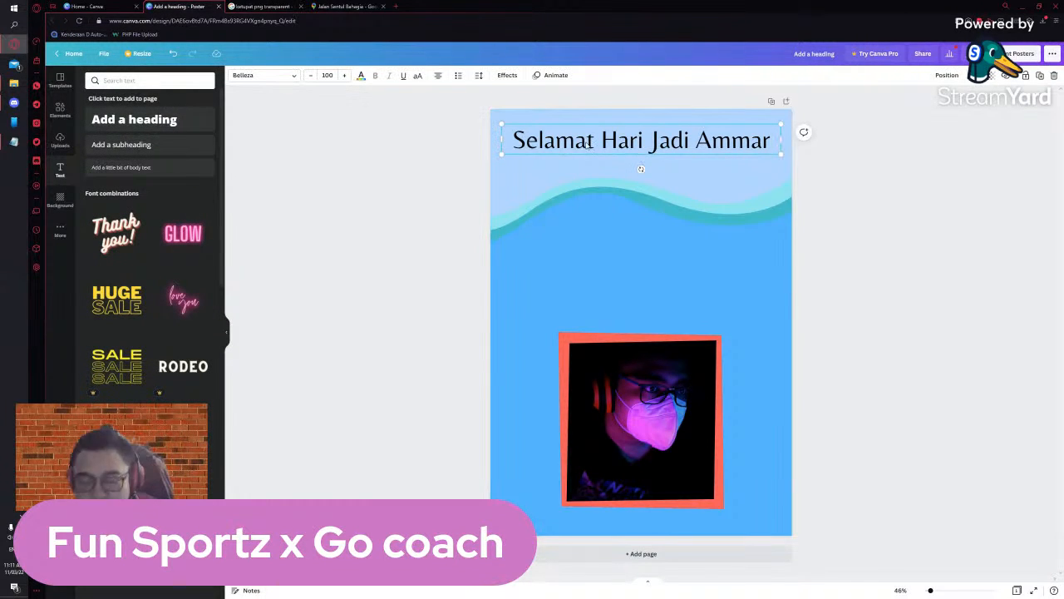
key(ctrl+v)
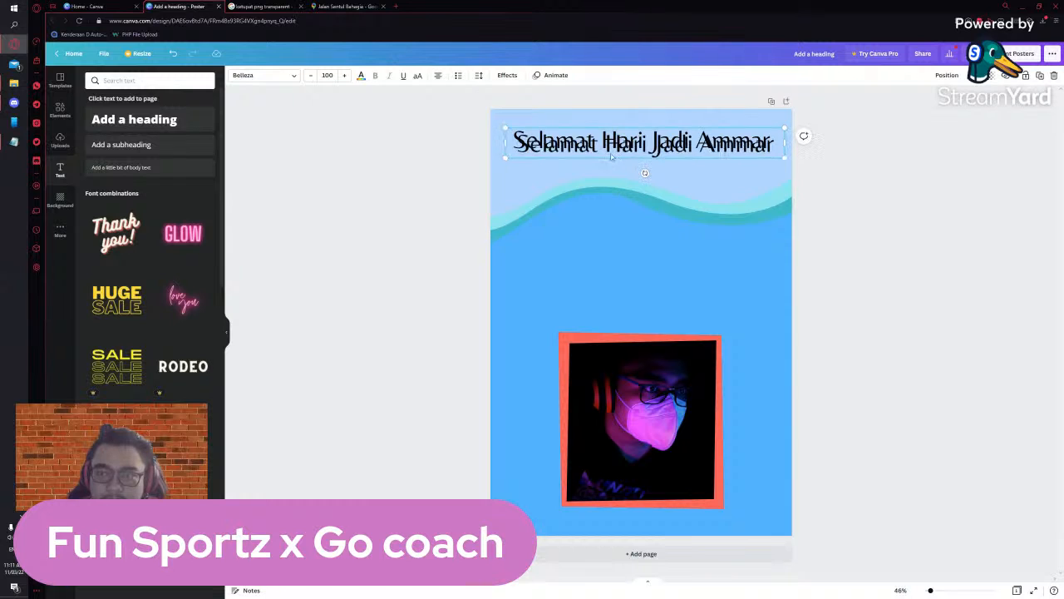
drag(614, 153, 608, 287)
click(608, 288)
key(ctrl+a)
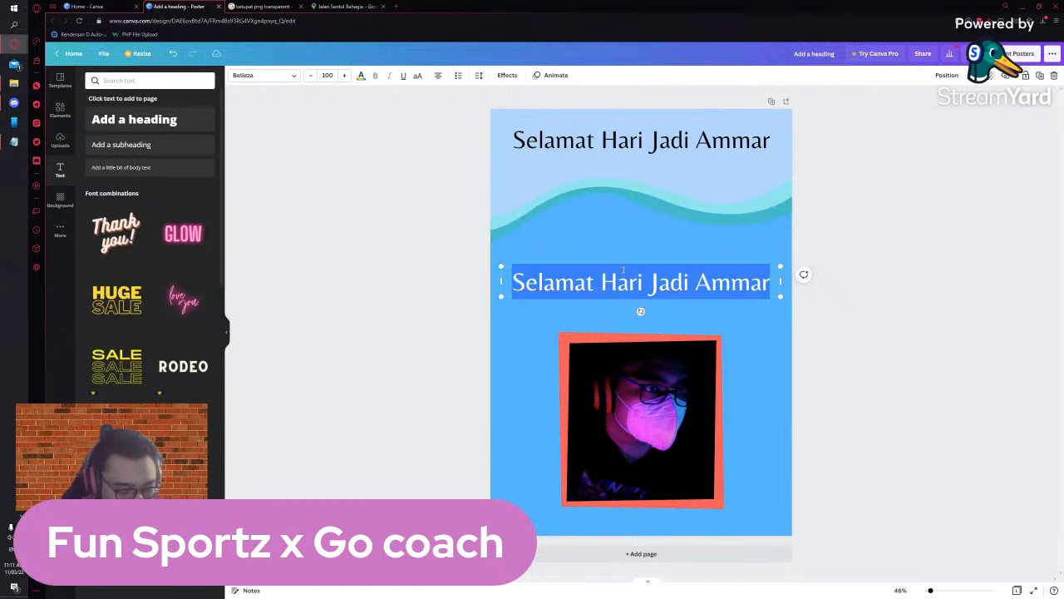
text(Mog)
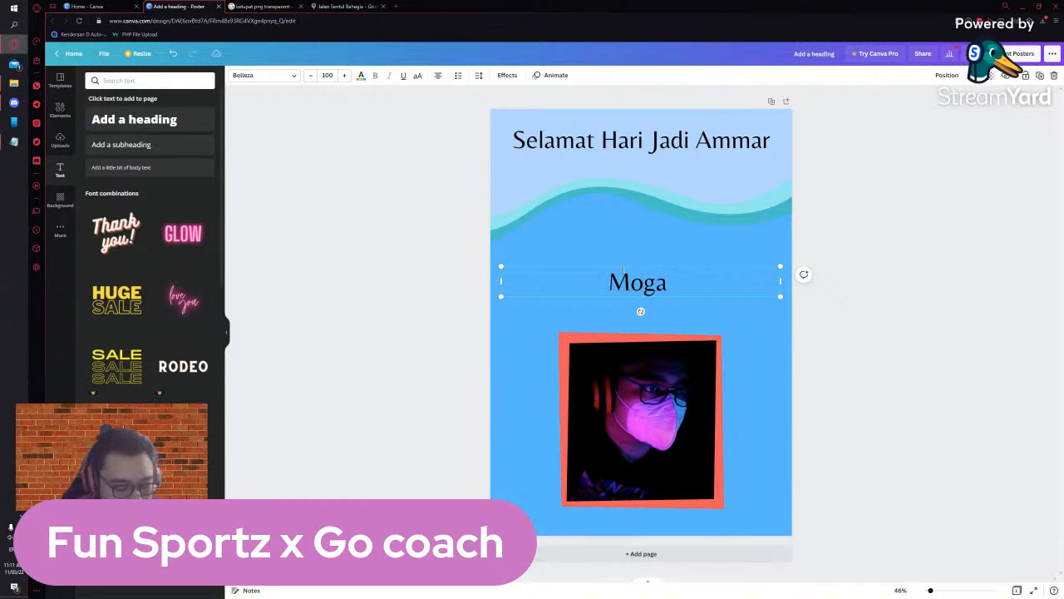
text(a)
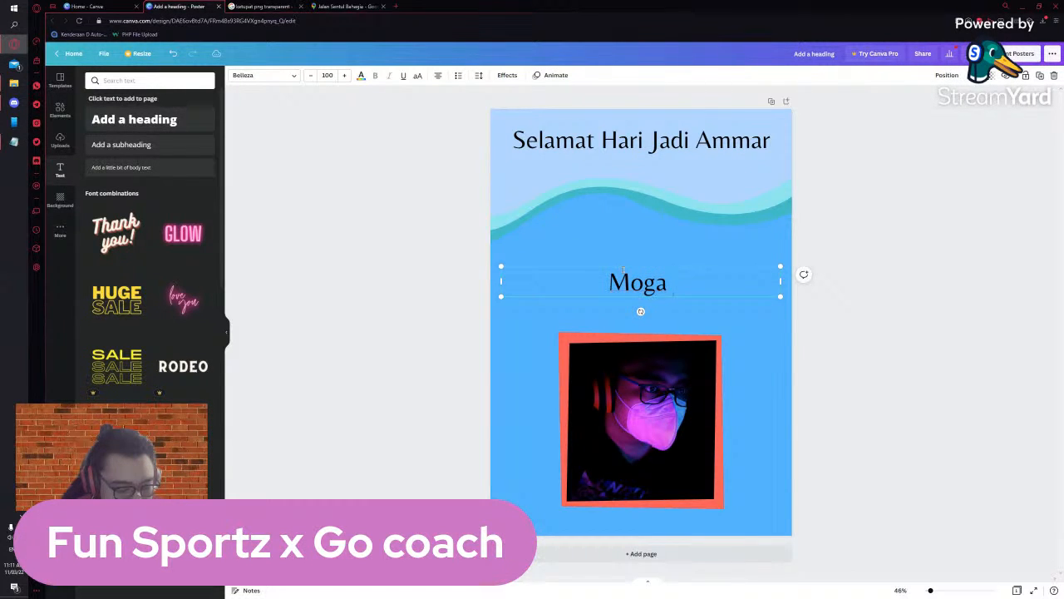
text( panjang umur )
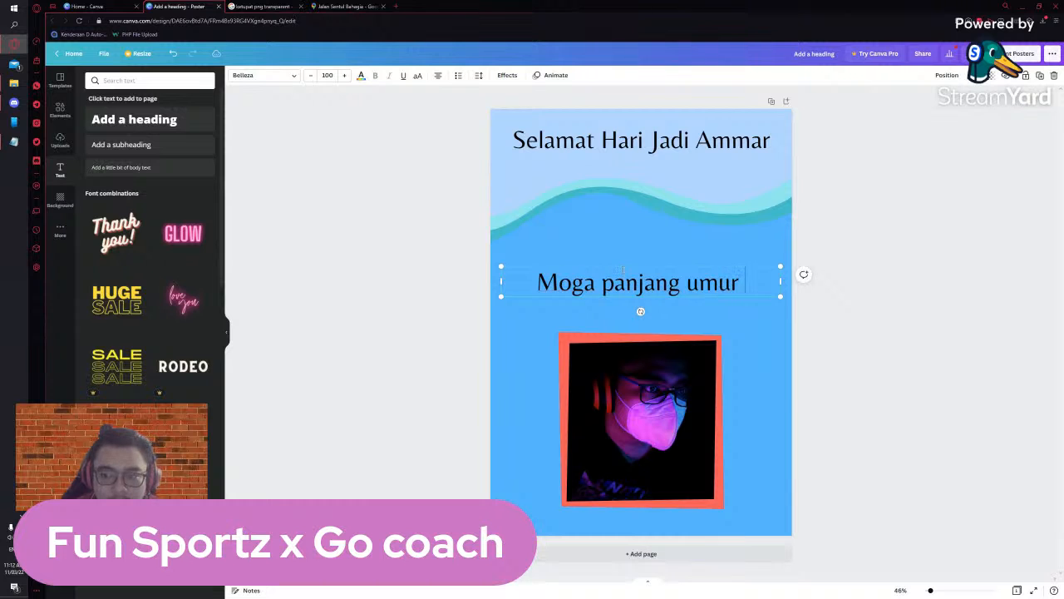
text(murah rezek)
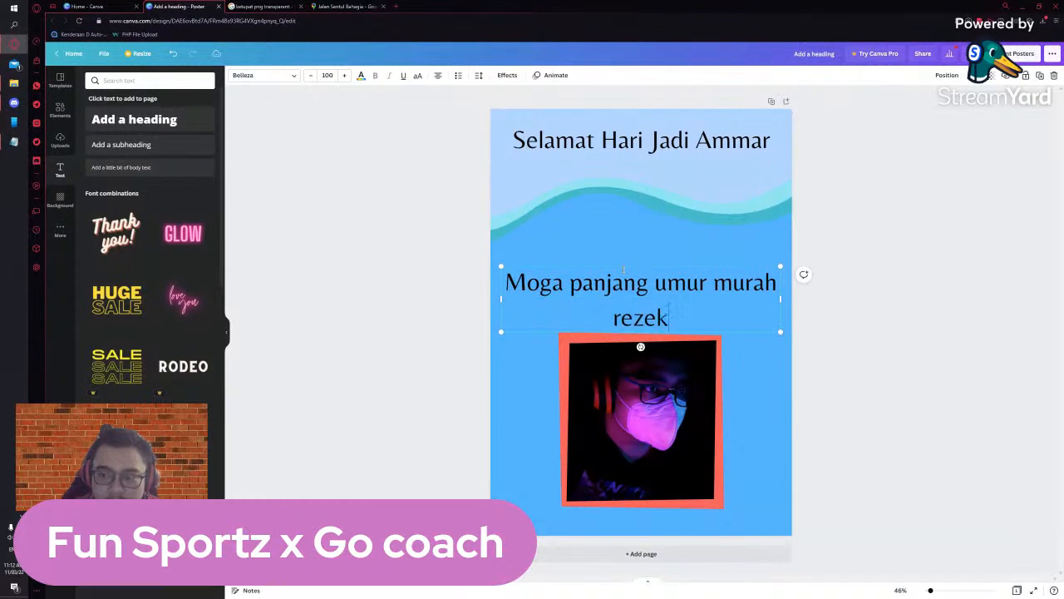
text(i)
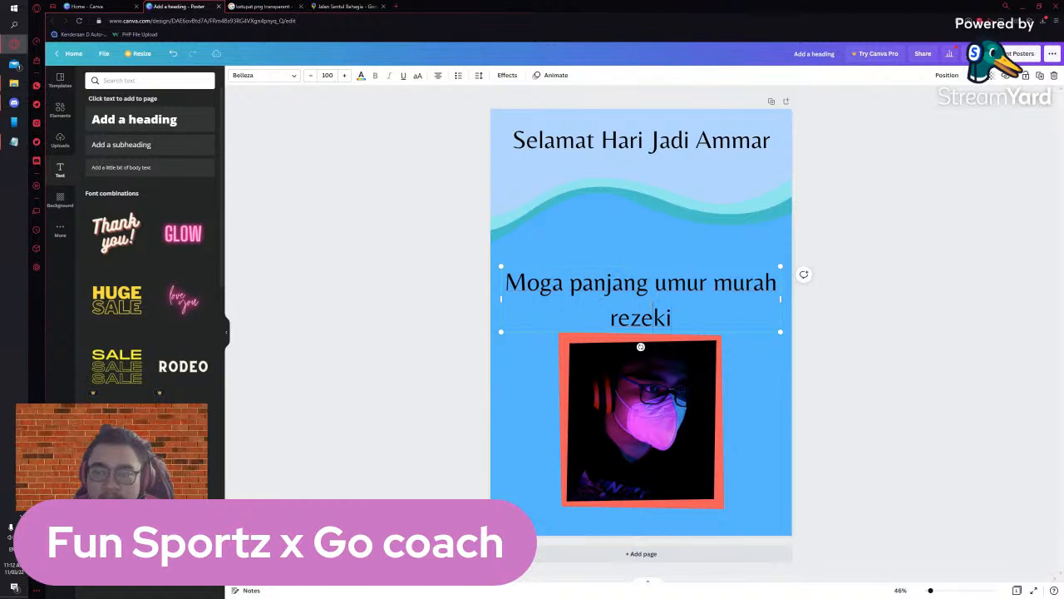
Step: Set the wish text to size 64 and split it onto two lines
key(ctrl+a)
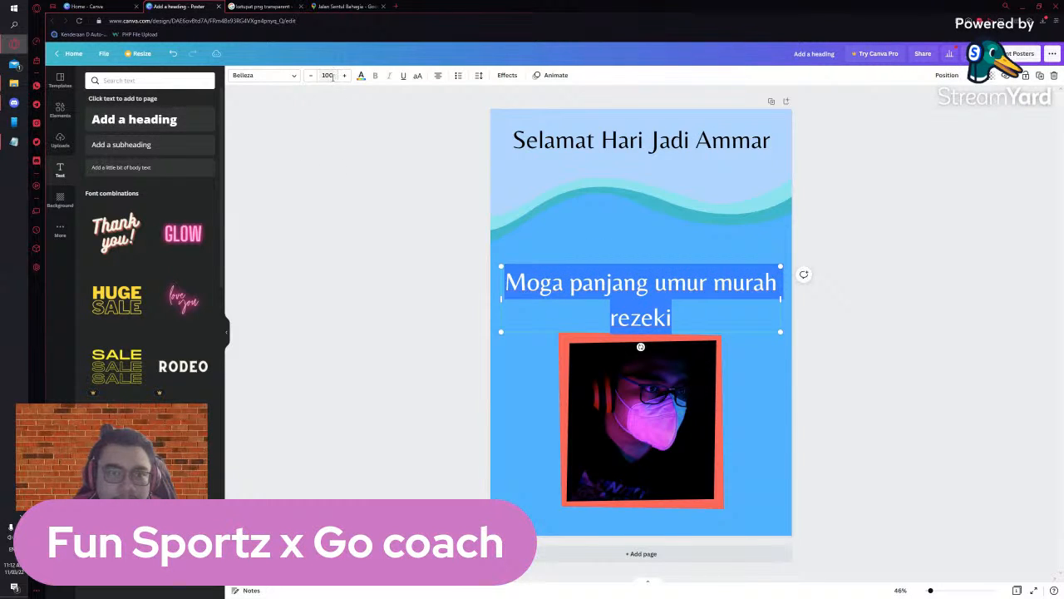
click(313, 76)
click(313, 76)
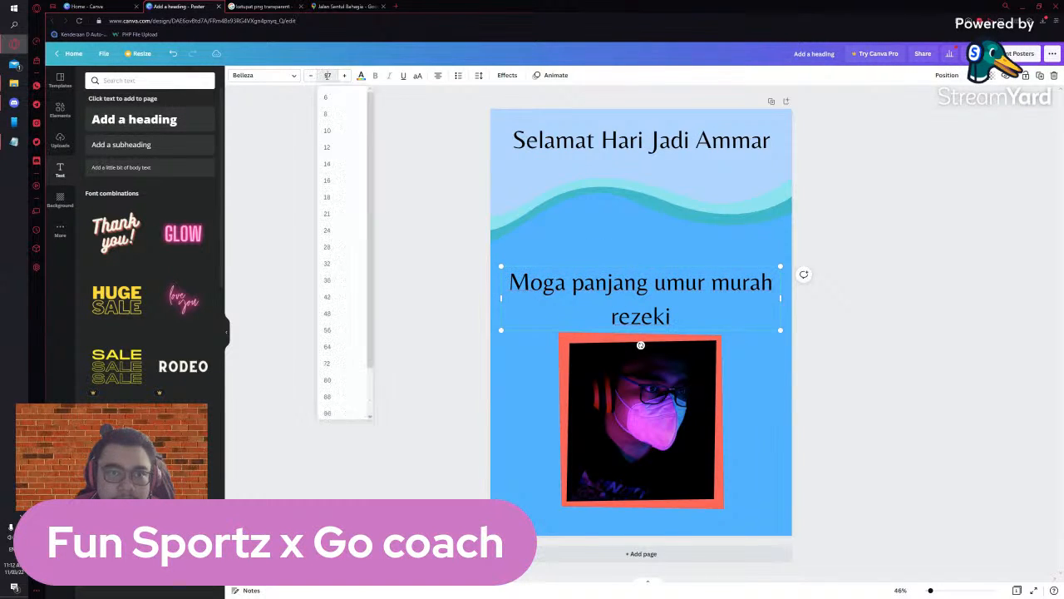
click(348, 295)
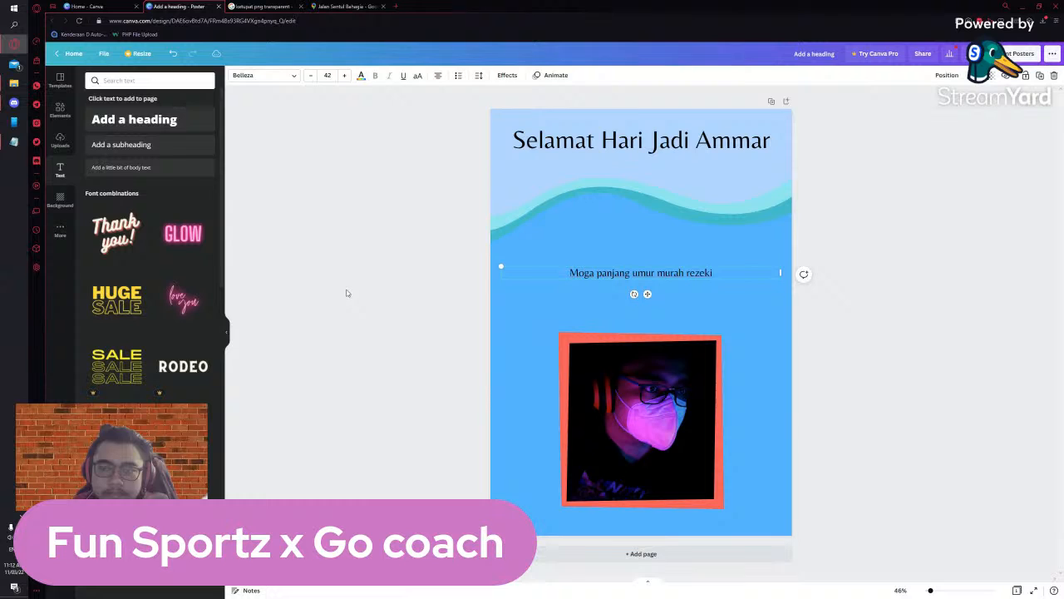
click(328, 76)
click(345, 309)
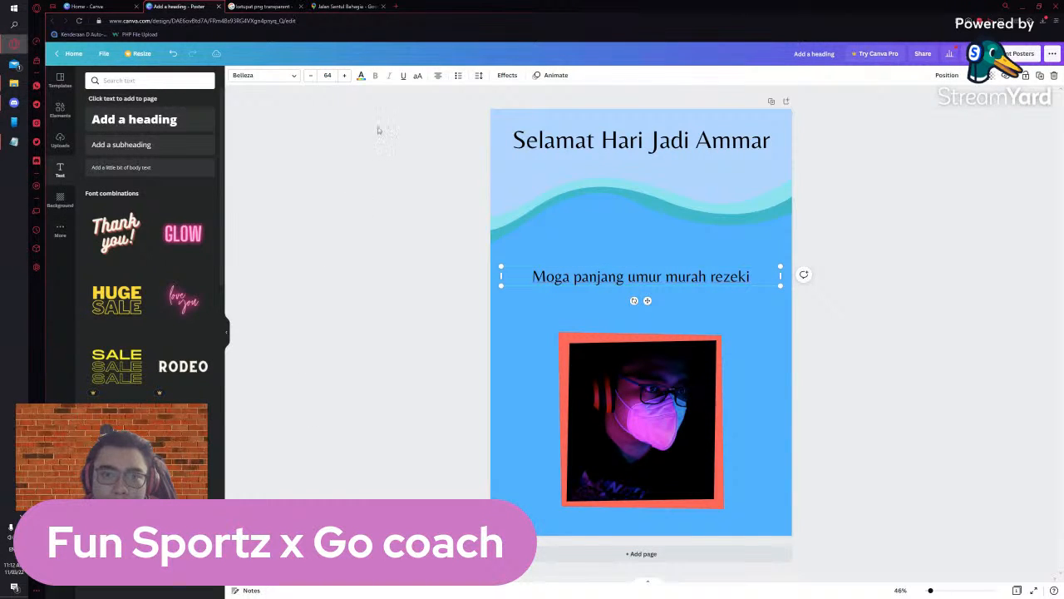
key(Return)
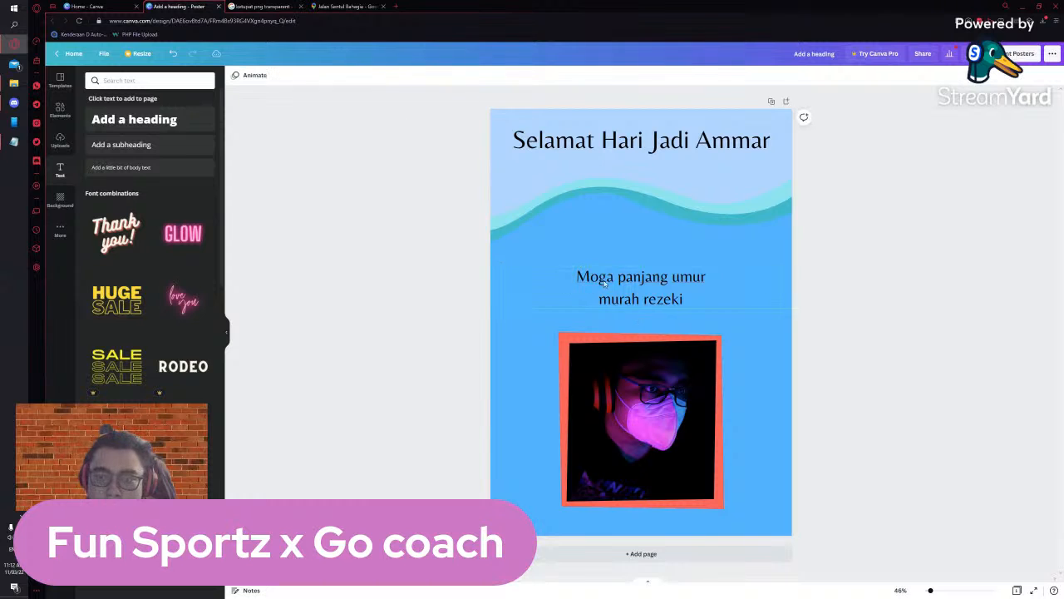
Step: Position the wish text above the photo and make it centre-aligned
drag(630, 291, 611, 316)
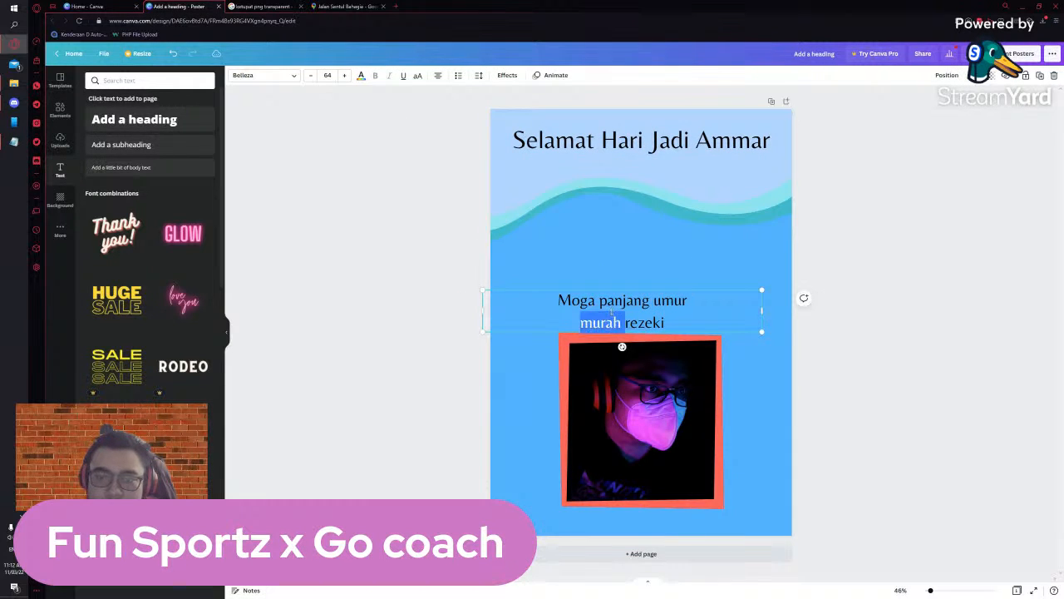
click(619, 312)
click(442, 79)
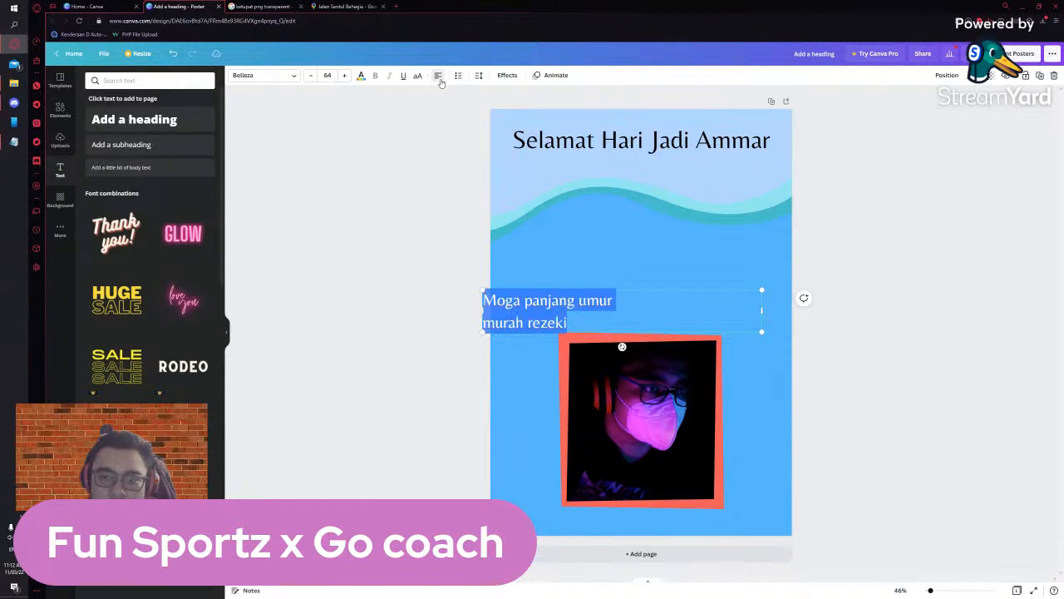
click(456, 204)
drag(578, 307, 653, 307)
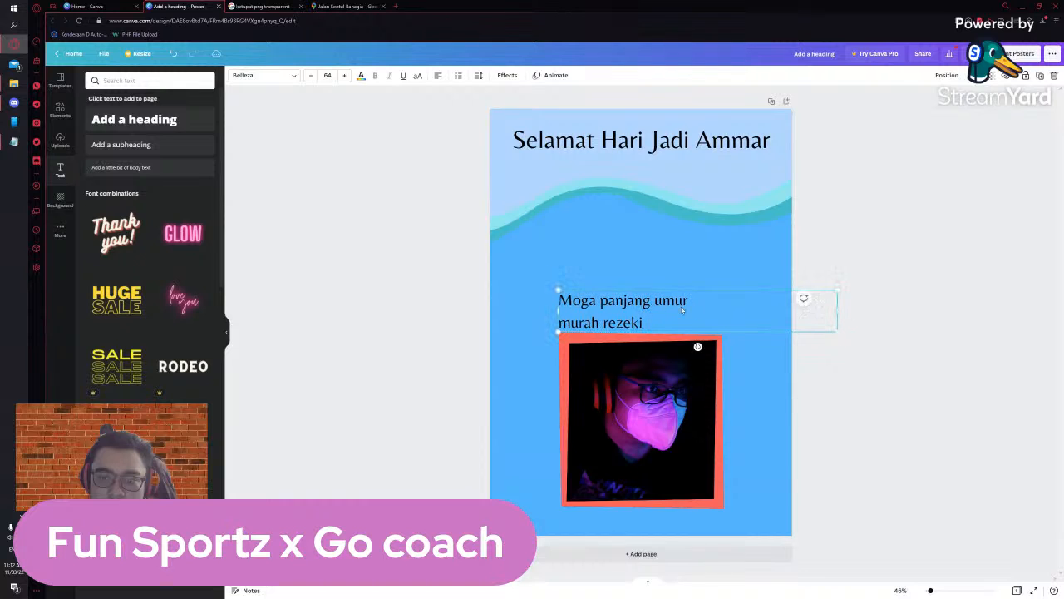
key(ctrl+a)
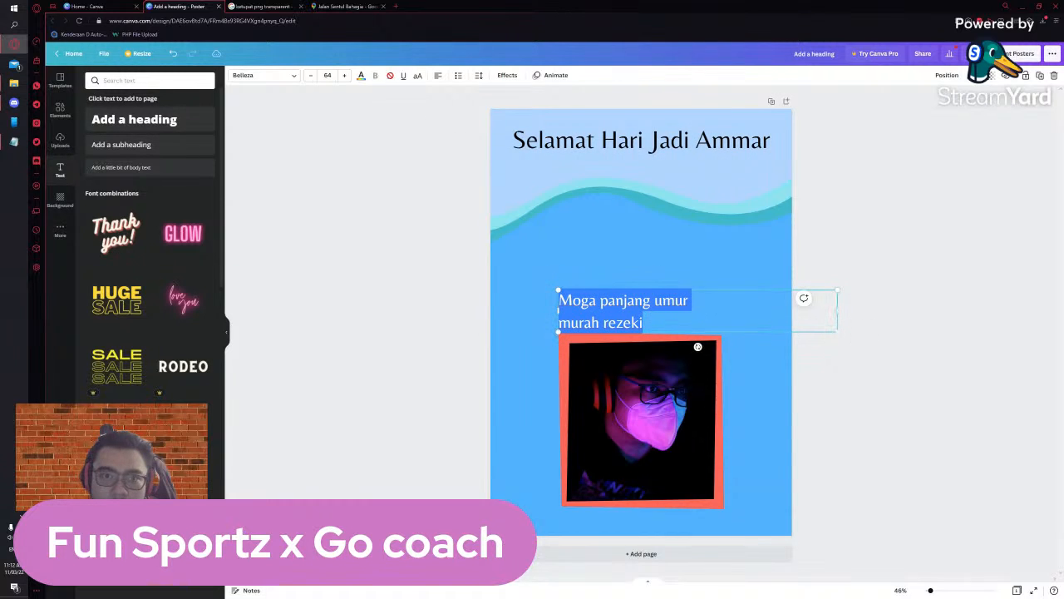
click(438, 75)
click(437, 76)
click(440, 81)
click(439, 75)
click(733, 334)
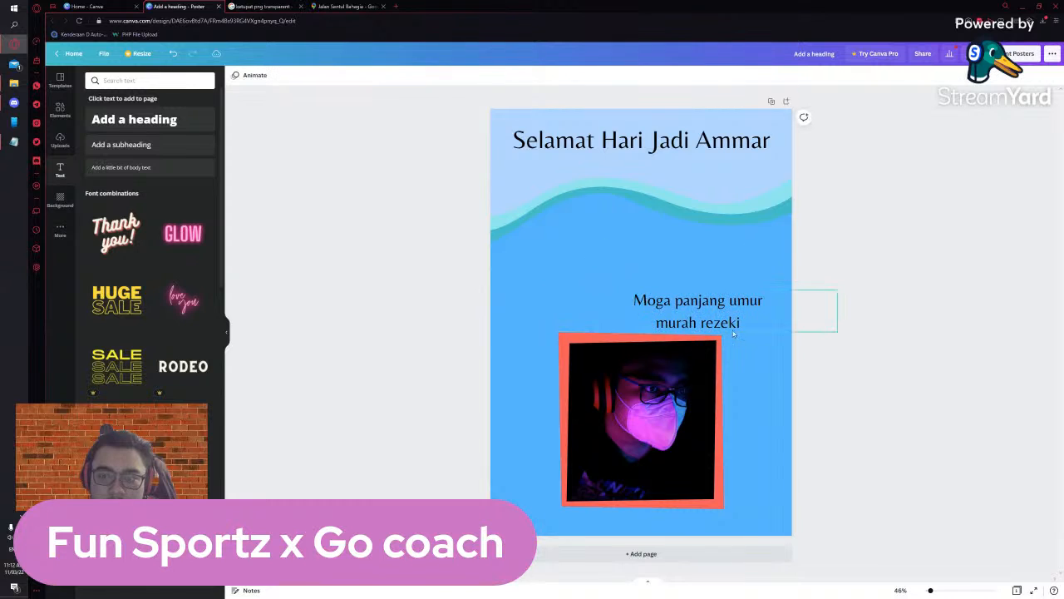
Step: Raise the portrait, place the wish text just below it, and duplicate the wish
drag(733, 334, 656, 514)
click(657, 399)
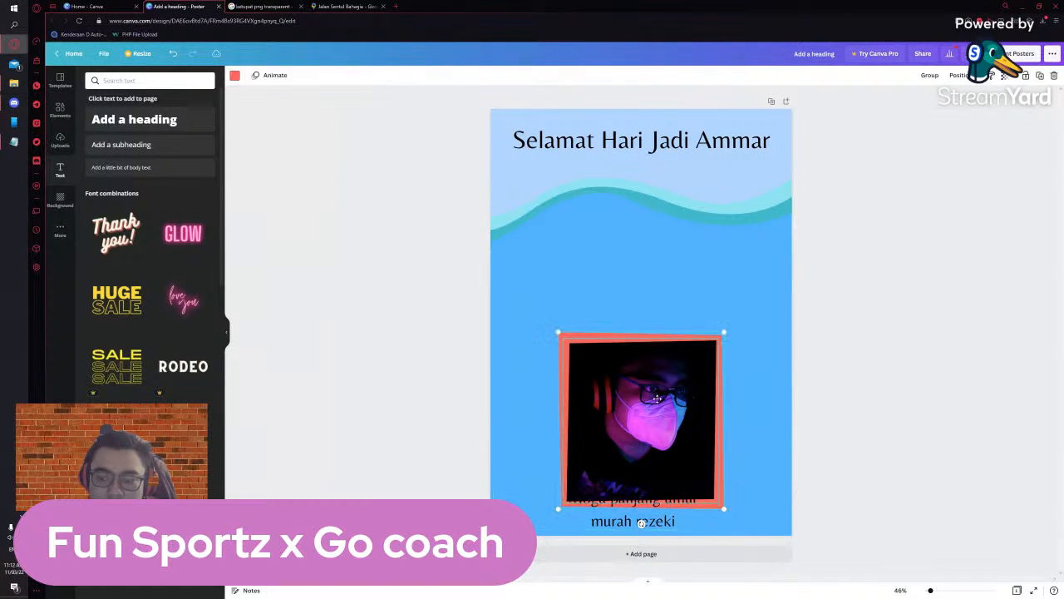
drag(657, 399, 658, 319)
mouse_move(623, 501)
mouse_down()
mouse_move(647, 446)
mouse_move(635, 446)
mouse_move(617, 516)
mouse_up()
key(ctrl+d)
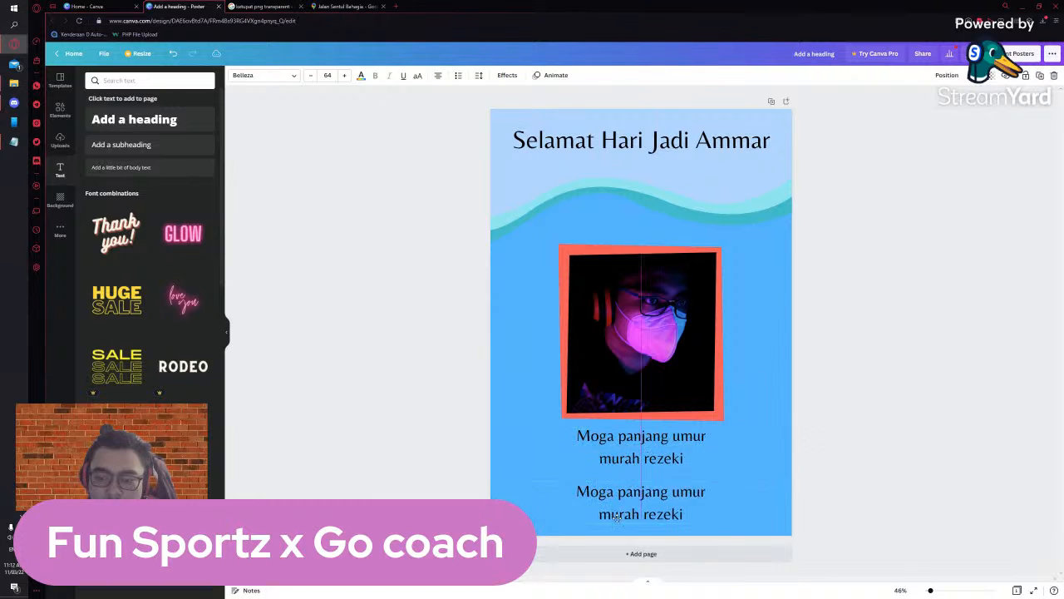
Step: Replace the duplicate's text with 'Dari' plus the sender's name and move it to the bottom right
double_click(616, 515)
key(ctrl+a)
text(dari )
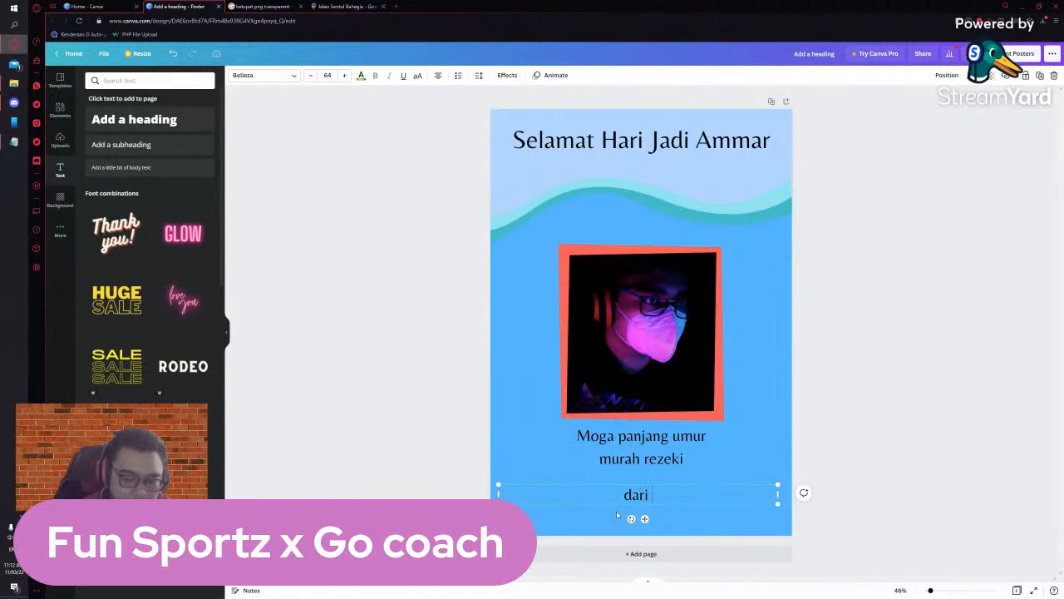
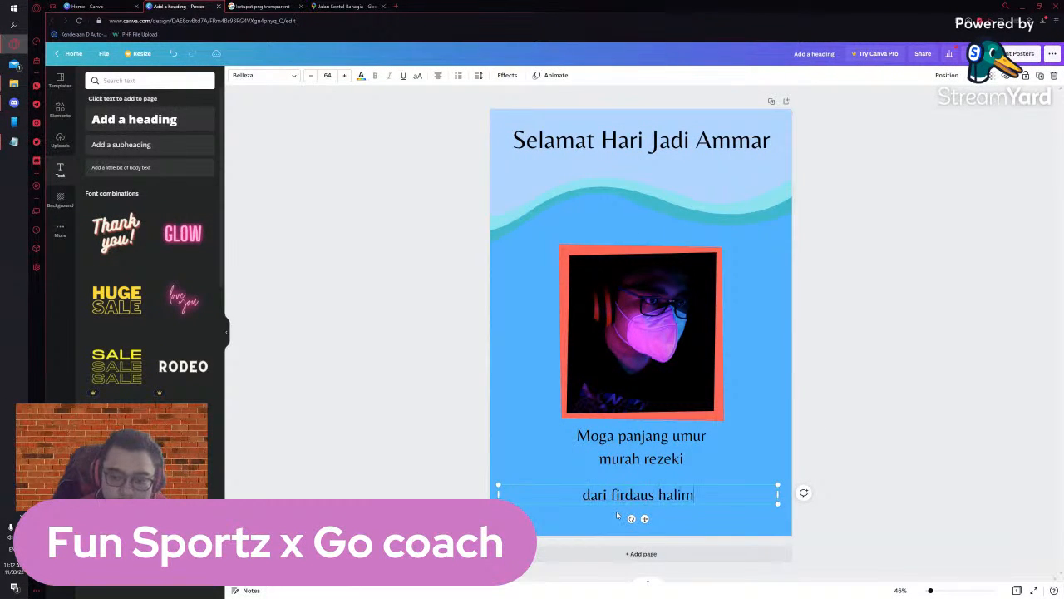
key(ctrl+a)
text(Dari Halim)
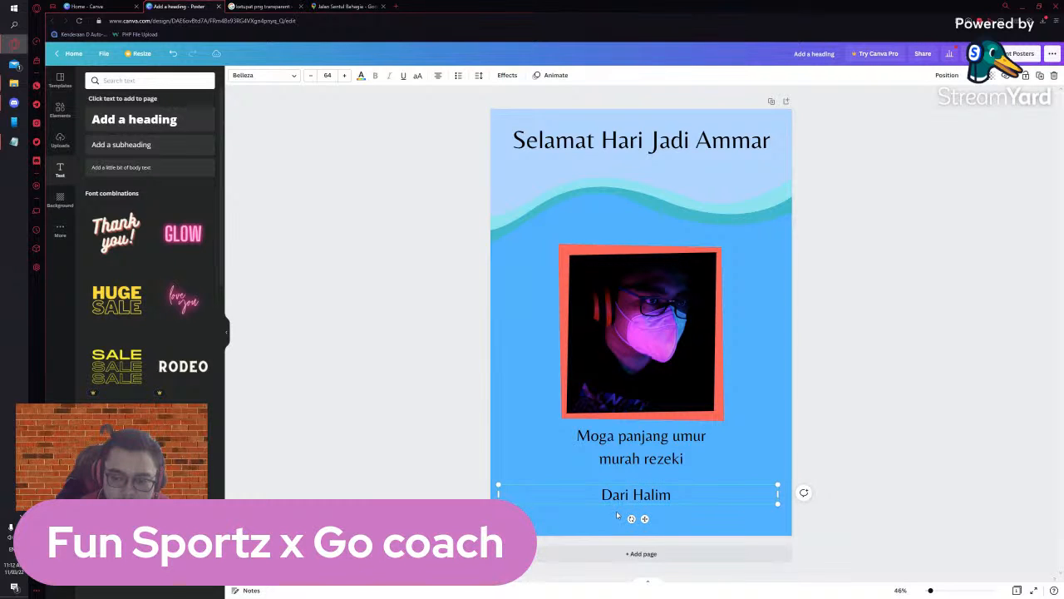
key(BackSpace)
key(BackSpace)
key(BackSpace)
key(BackSpace)
key(BackSpace)
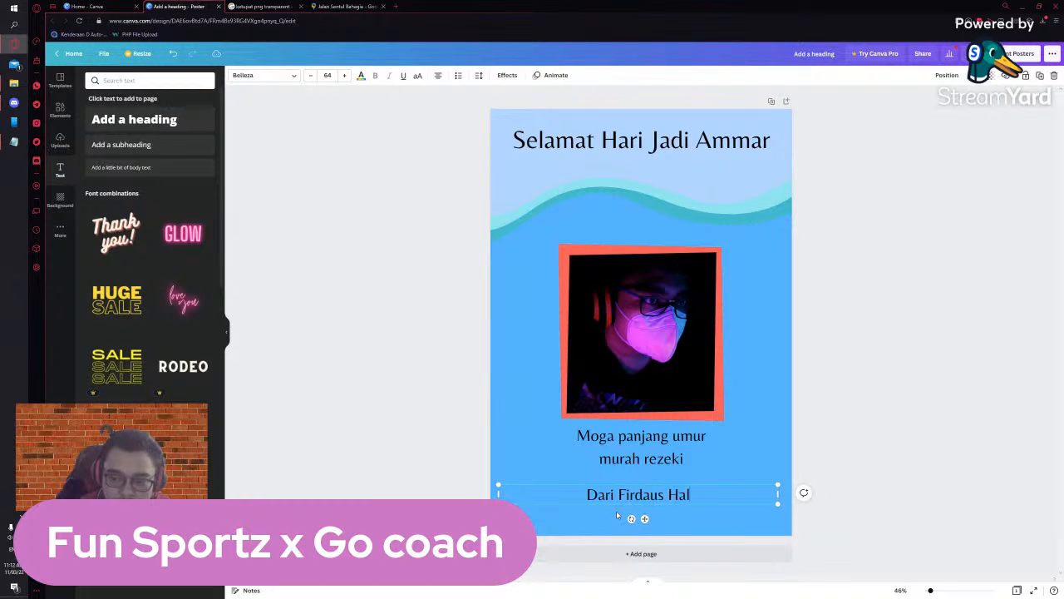
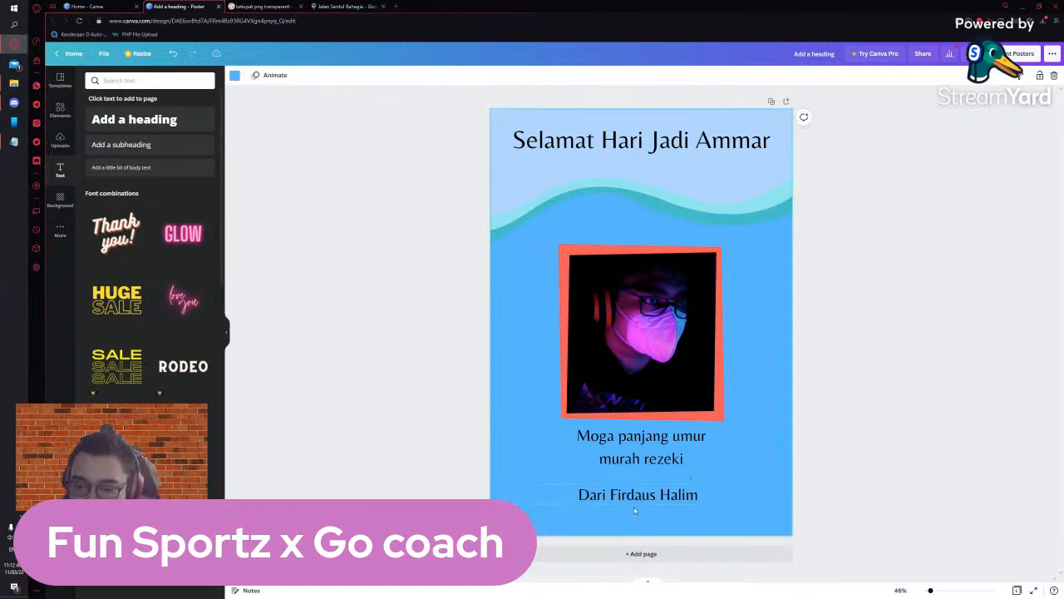
drag(635, 496, 682, 514)
click(900, 510)
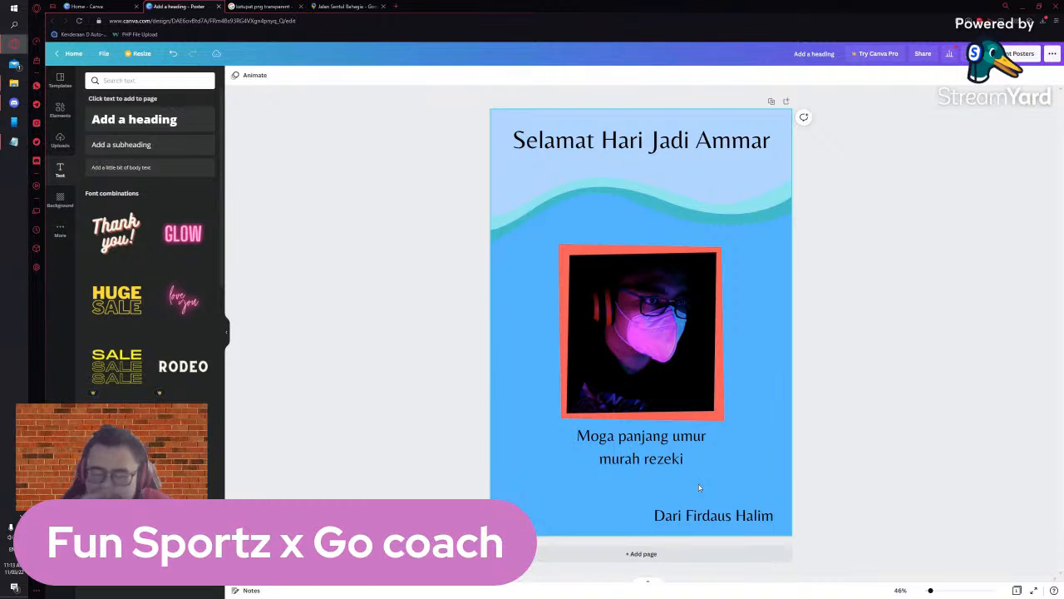
Step: Copy and paste the wish text box, then rotate the copy to vertical
drag(730, 454, 376, 469)
click(780, 415)
click(700, 447)
key(ctrl+c)
key(ctrl+v)
double_click(628, 500)
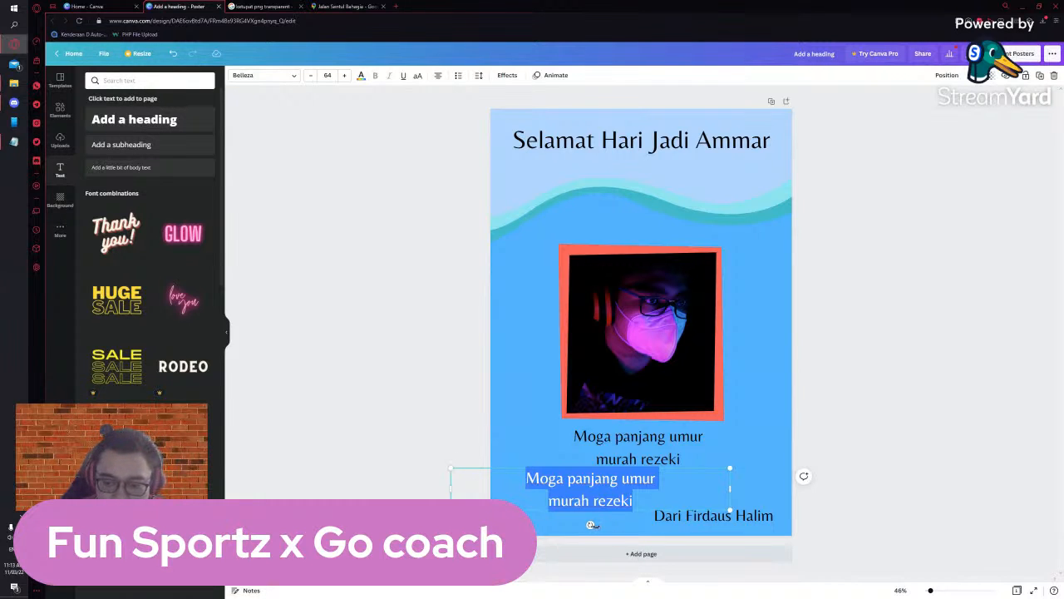
drag(592, 525, 778, 361)
click(506, 488)
click(605, 479)
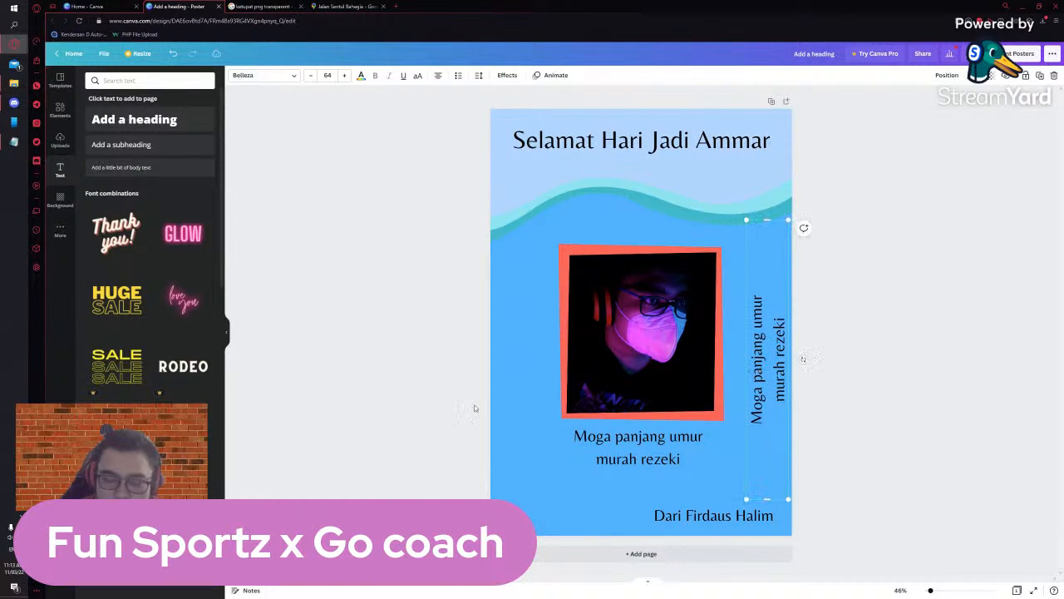
click(14, 568)
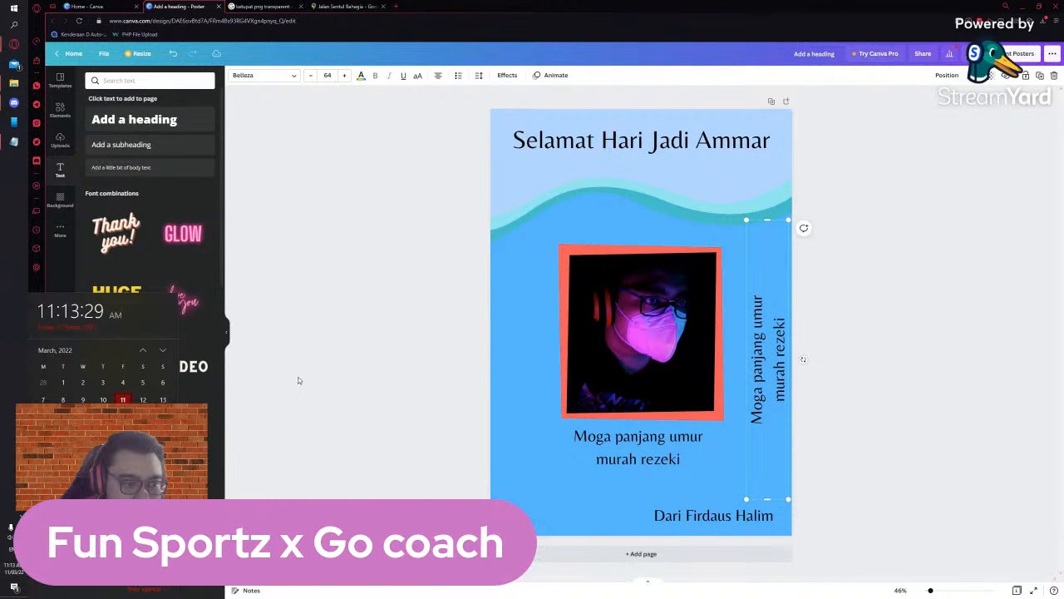
click(756, 371)
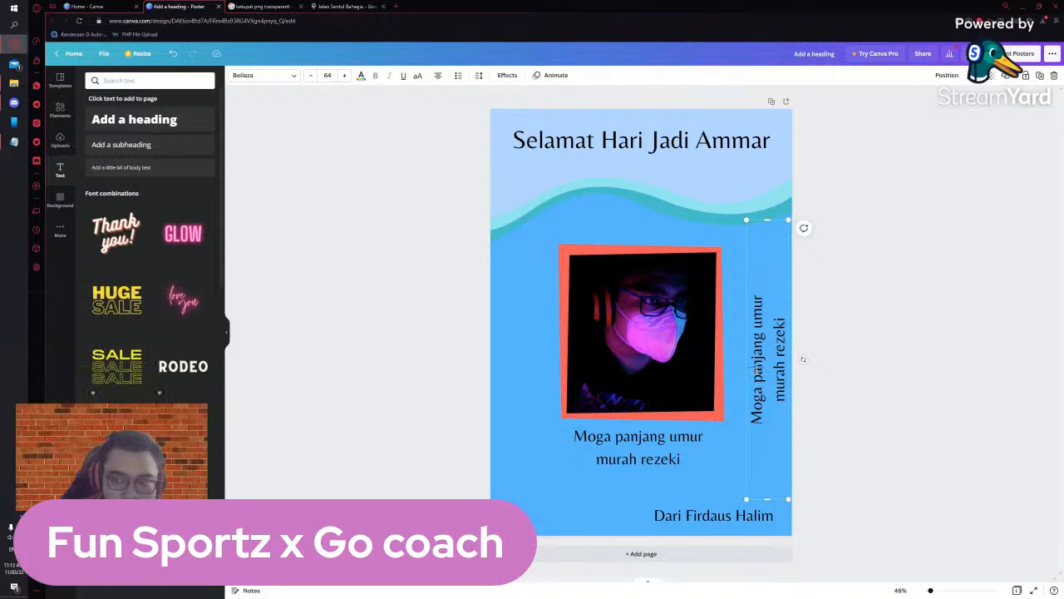
click(757, 370)
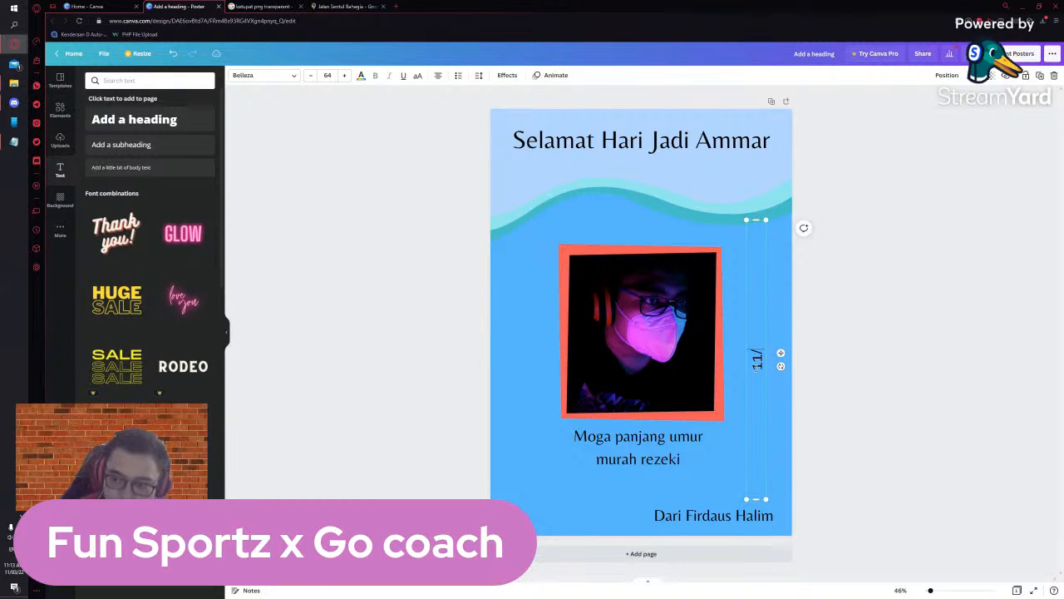
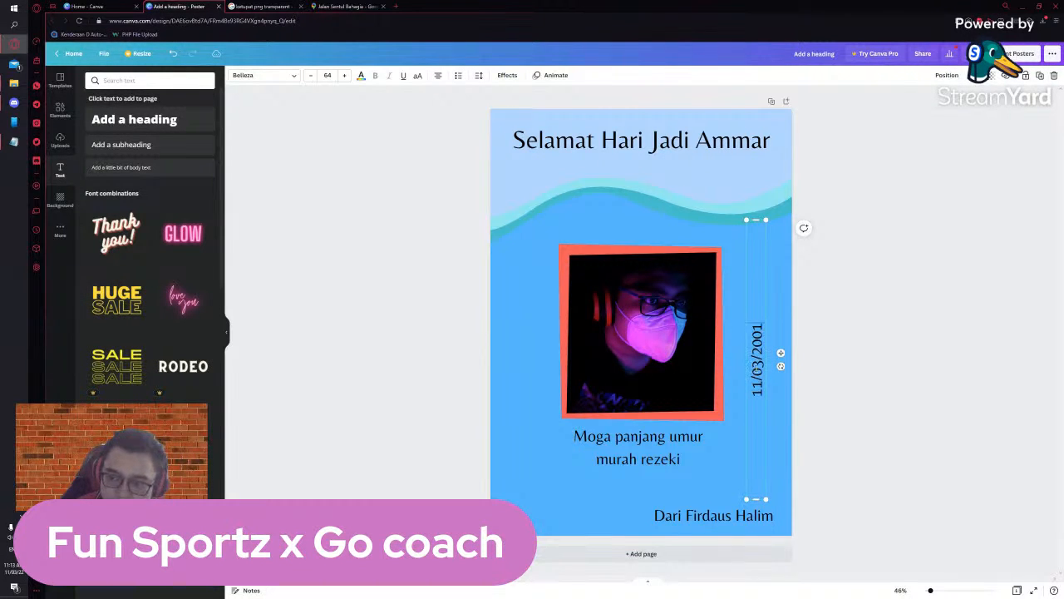
drag(762, 380, 780, 371)
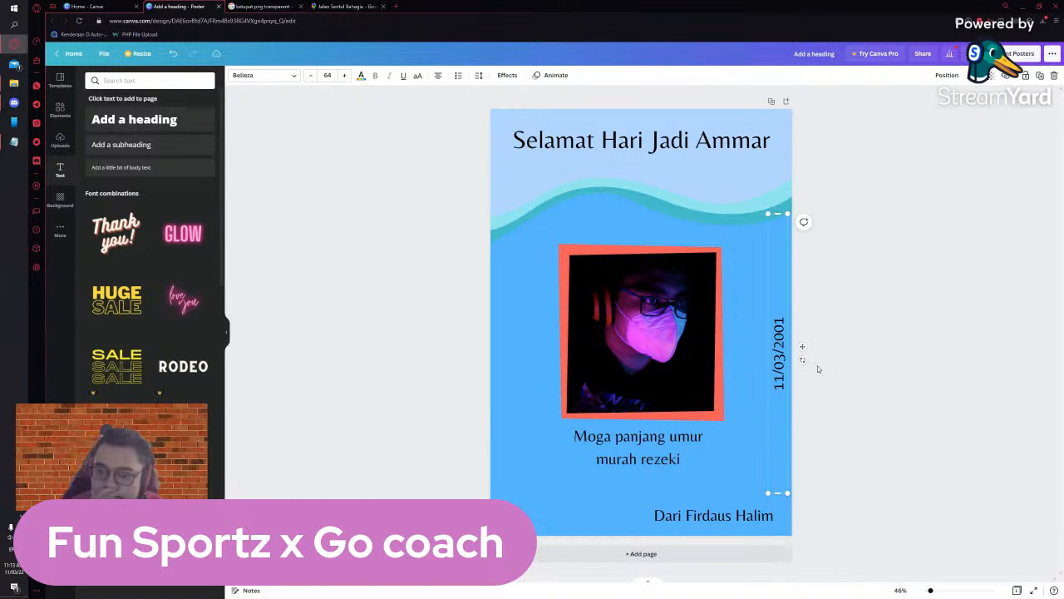
drag(796, 360, 648, 483)
Step: Browse the background, uploads and lines-and-shapes collections in the side panel
click(823, 467)
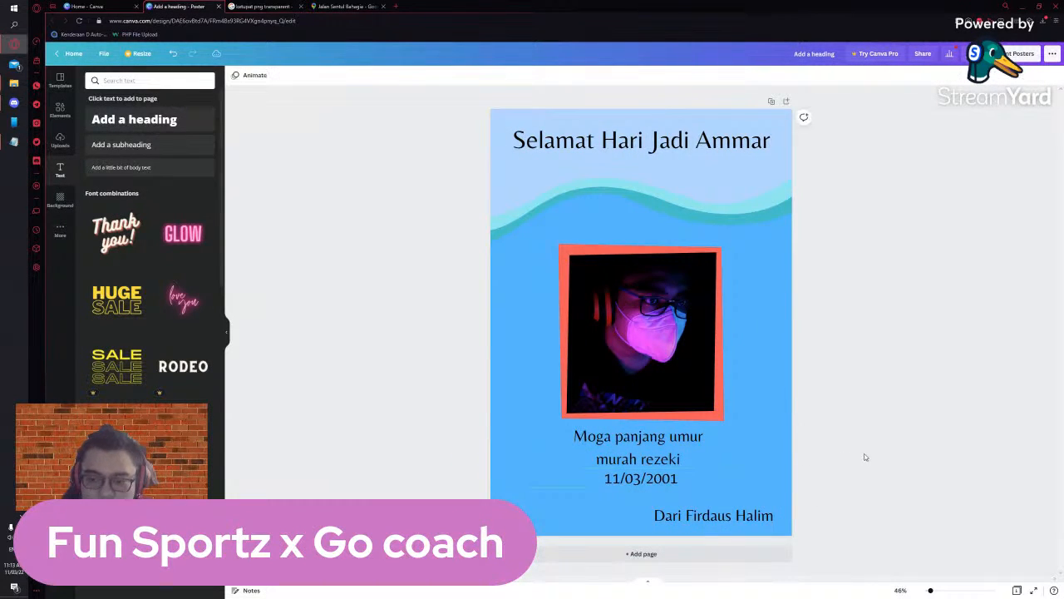
click(60, 200)
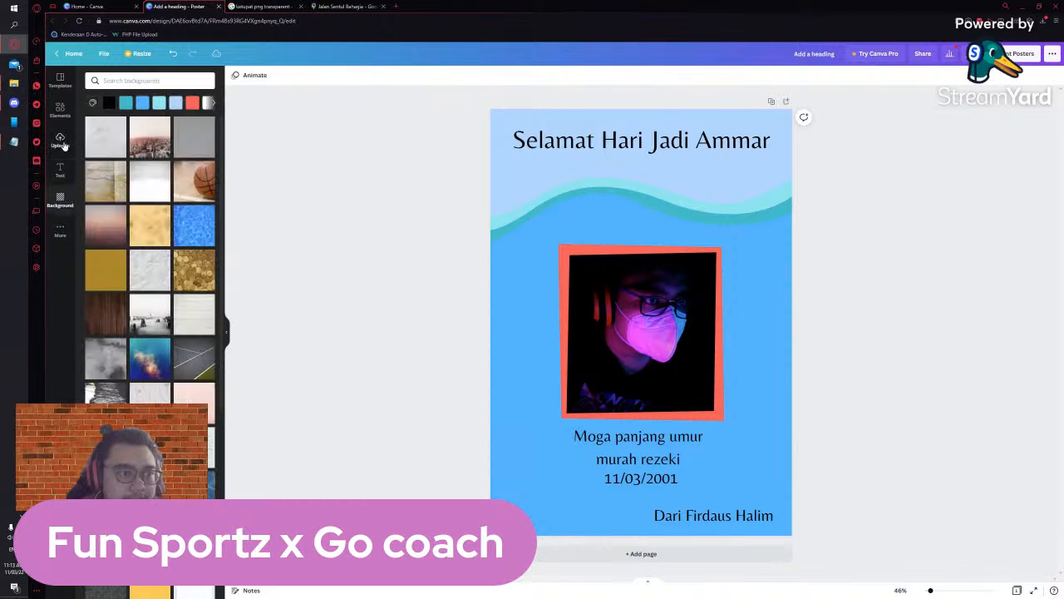
click(61, 141)
click(61, 119)
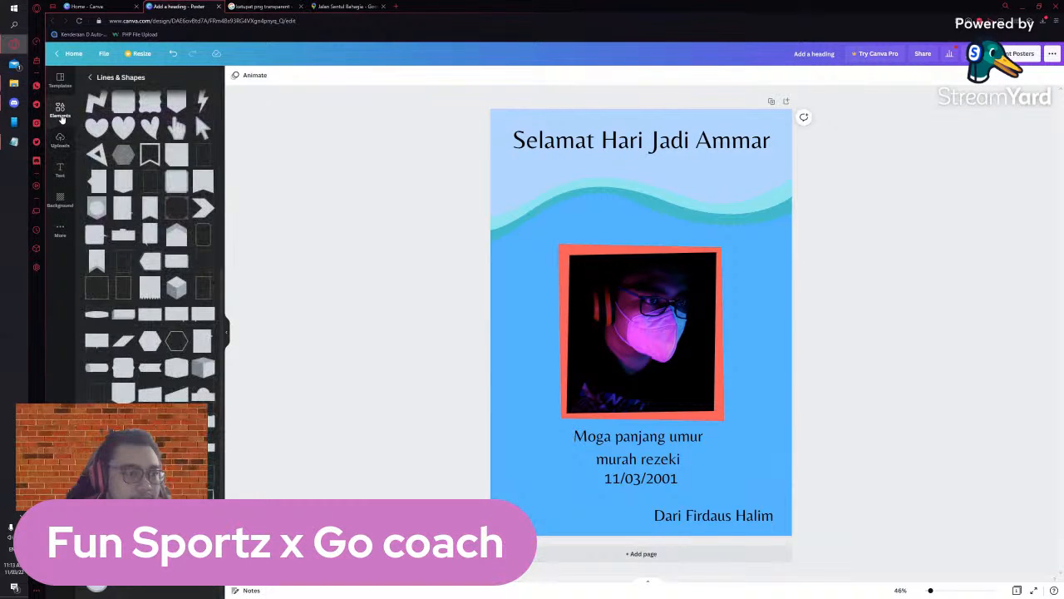
click(61, 111)
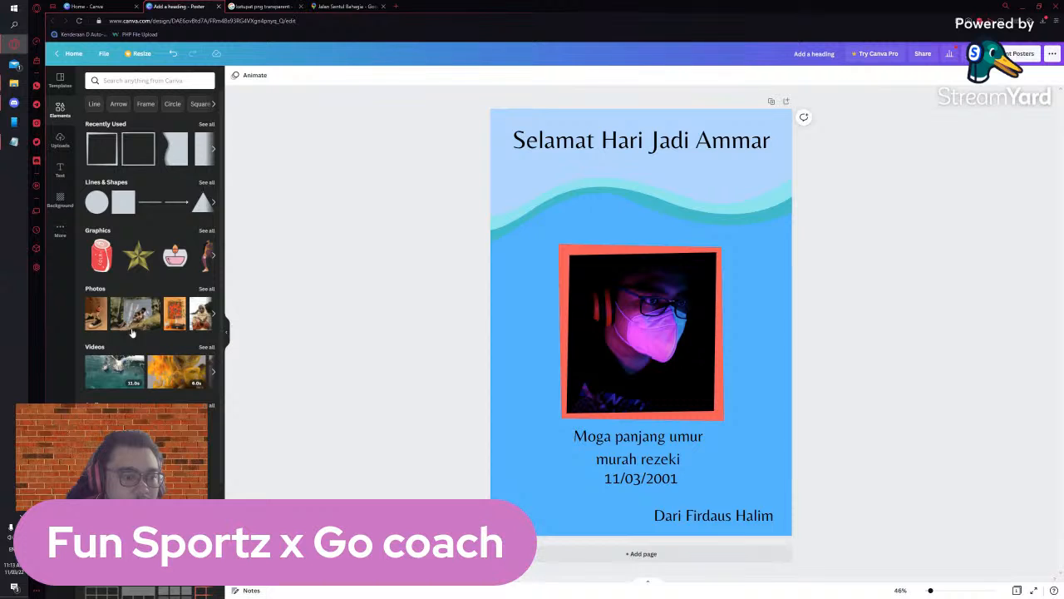
scroll(132, 332, down, 3)
scroll(205, 257, up, 3)
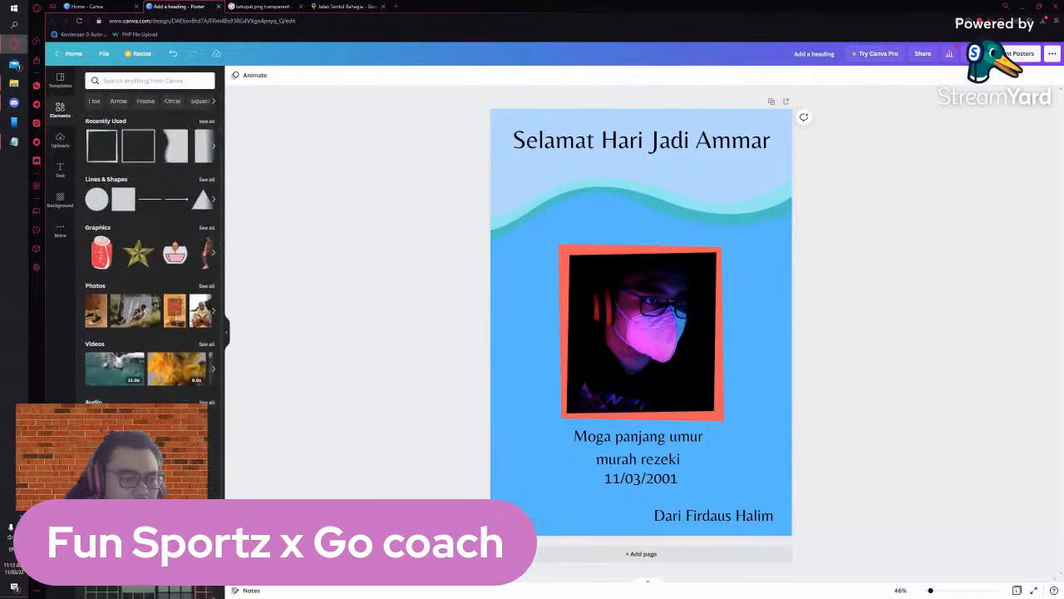
click(207, 183)
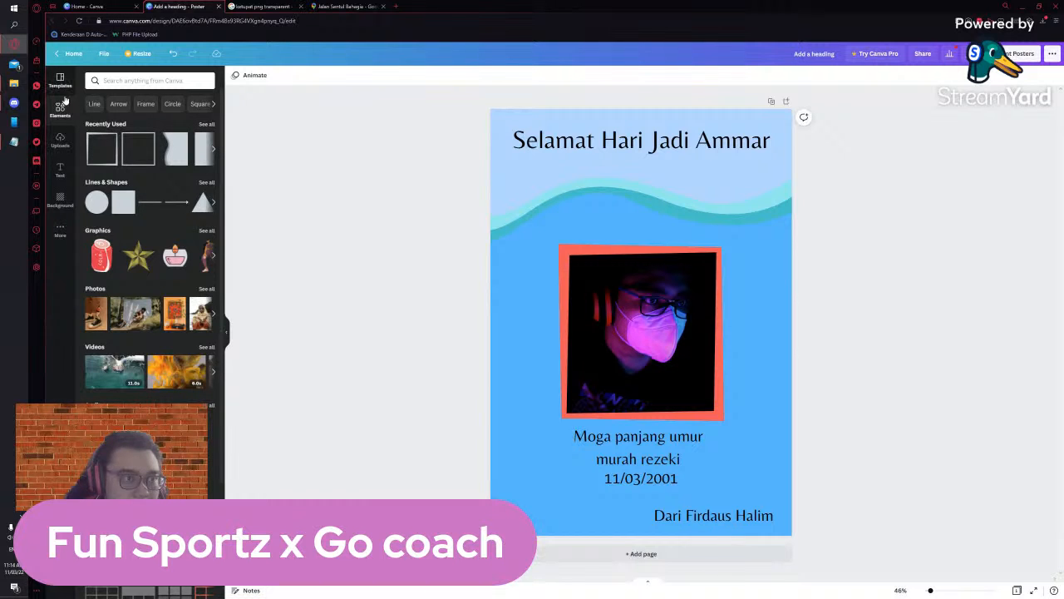
click(60, 107)
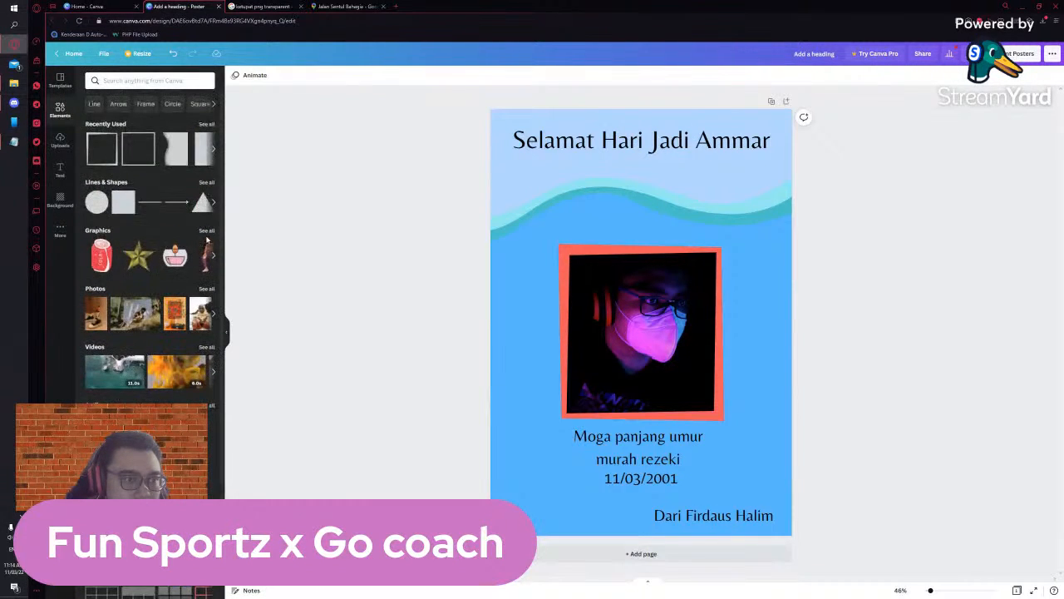
Step: Try a blue gradient in the photo frame, undo it, and browse the featured graphics
click(206, 232)
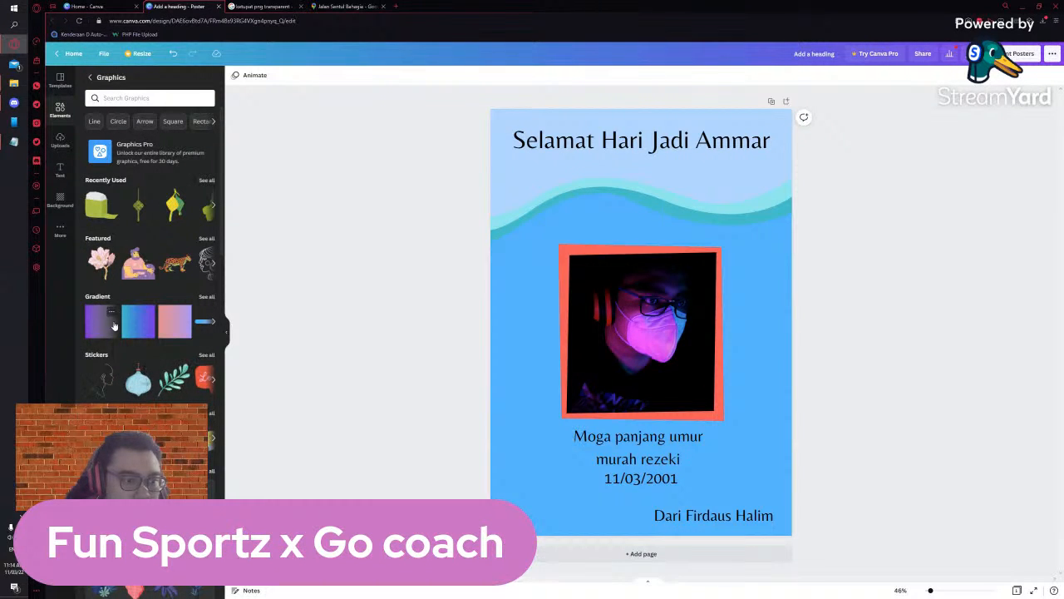
click(139, 325)
key(ctrl+z)
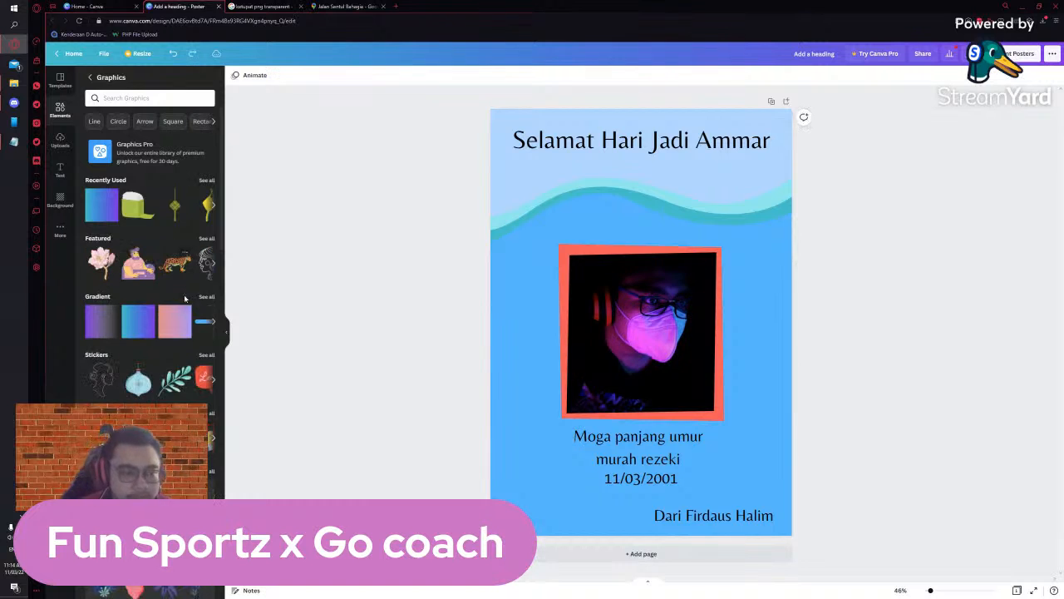
click(206, 239)
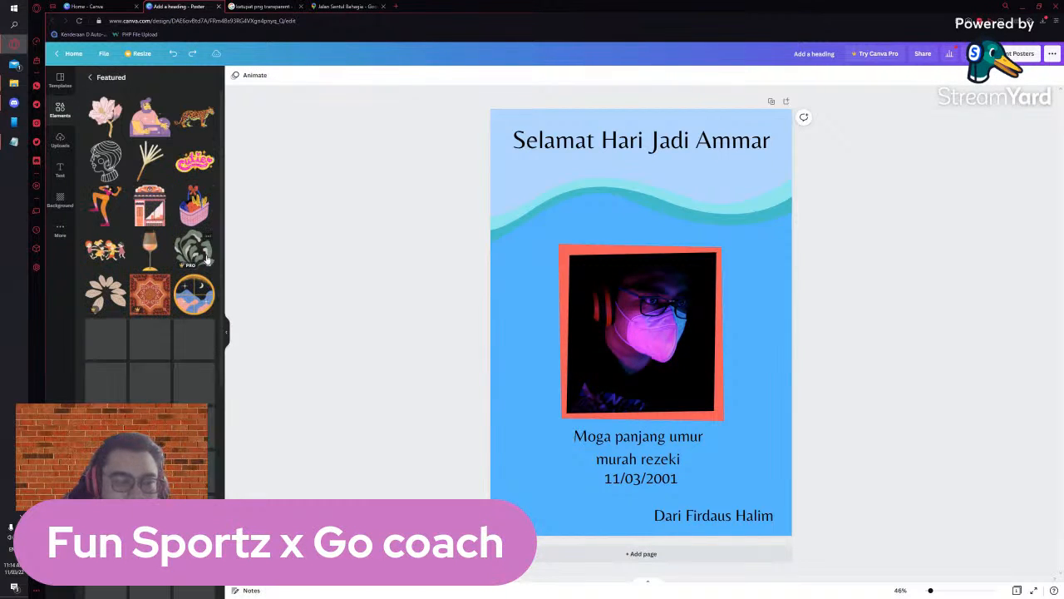
scroll(148, 336, down, 10)
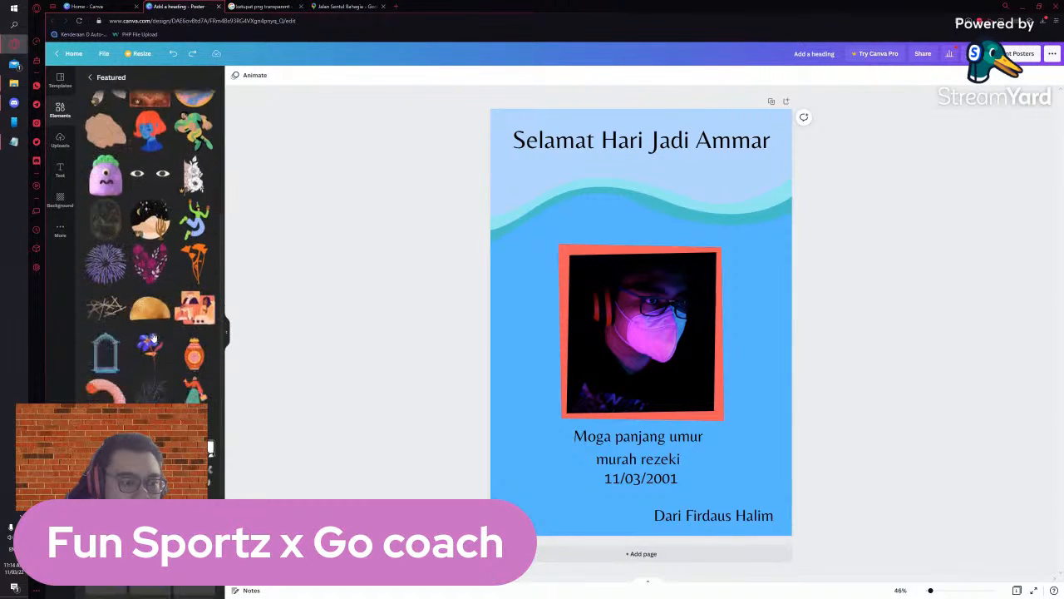
scroll(115, 357, down, 10)
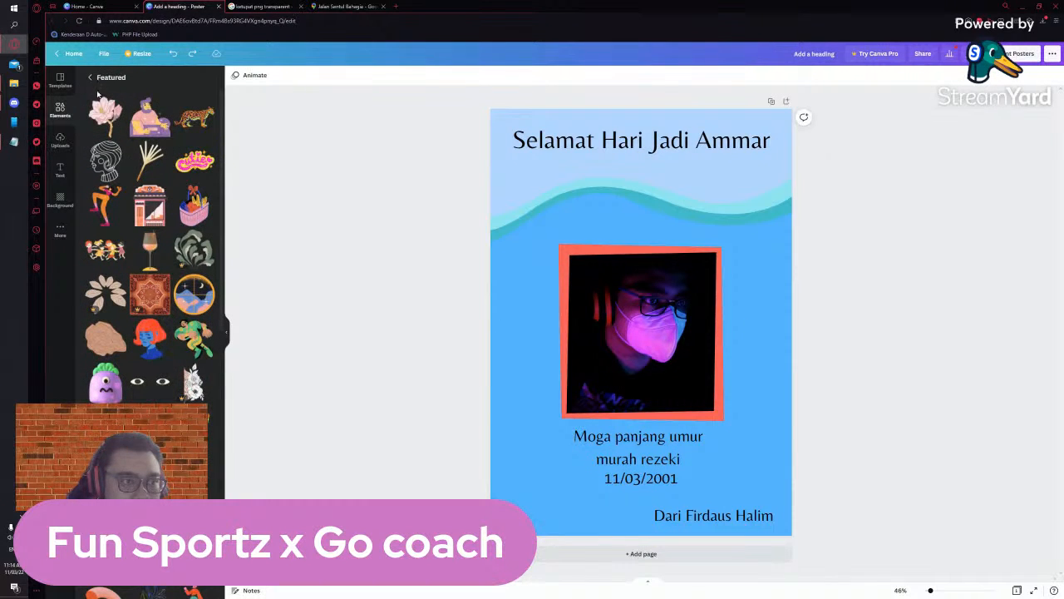
Step: Search graphics for 'birthday' and place the candle-lit cake at the poster's lower left
click(91, 78)
click(116, 97)
text(b)
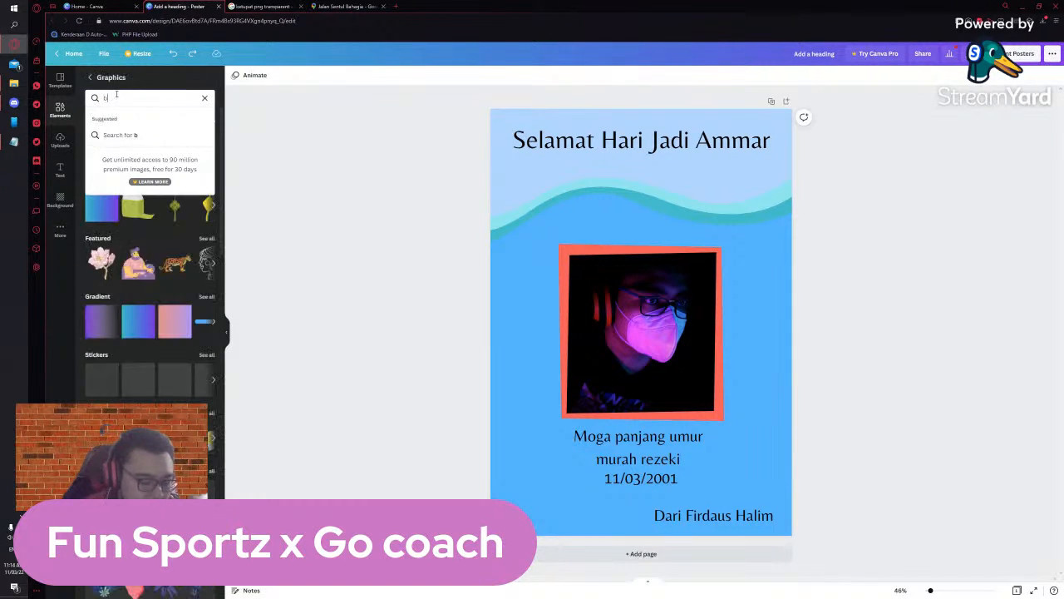
text(irthday)
key(Return)
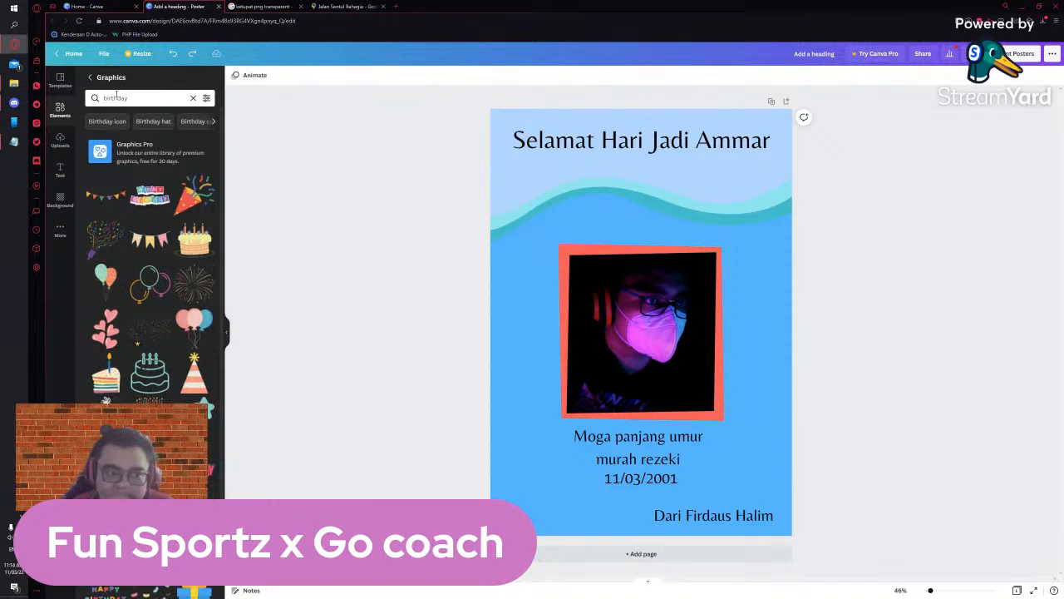
click(194, 241)
drag(641, 333, 555, 501)
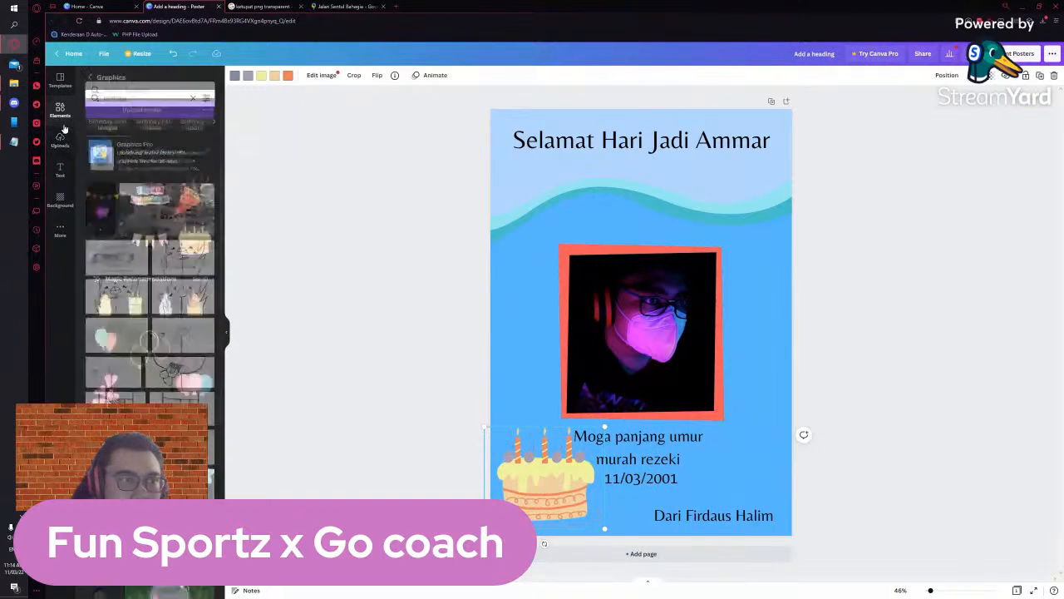
Step: Clear the search and look over the poster background colour choices without changing them
click(193, 98)
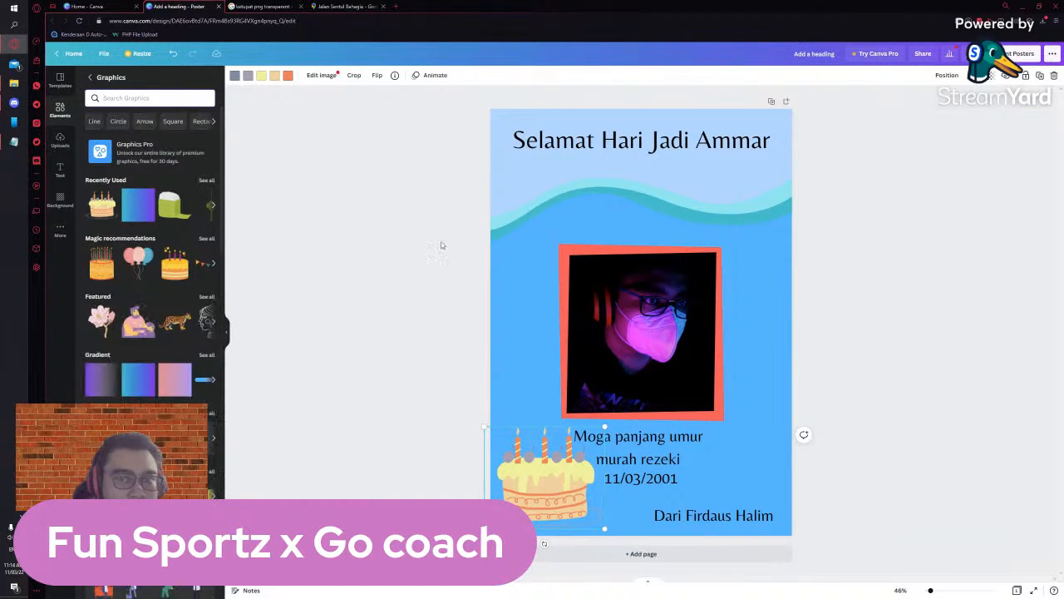
click(501, 260)
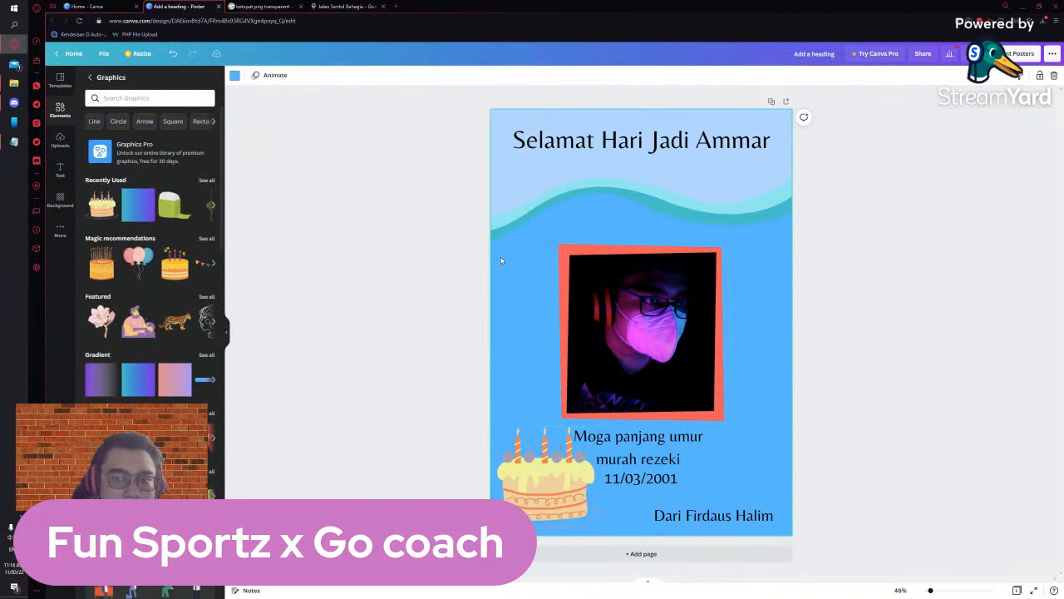
click(235, 77)
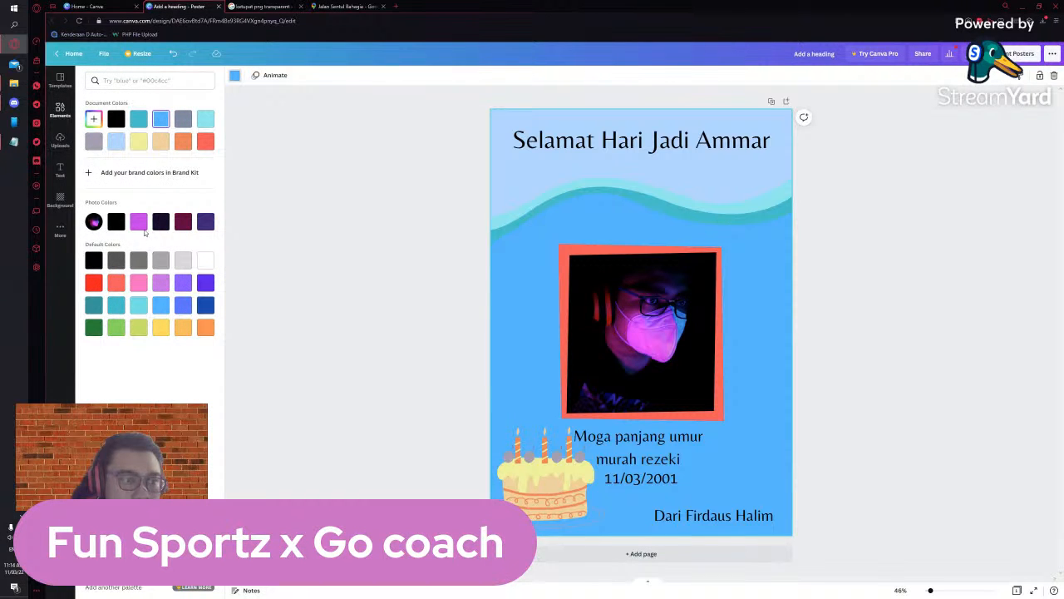
click(60, 110)
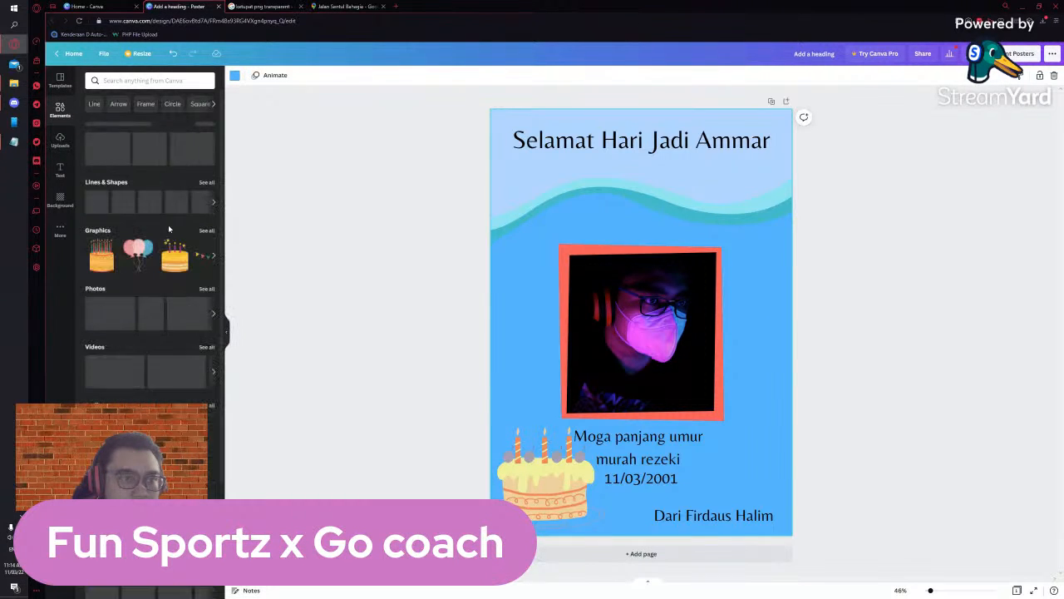
scroll(129, 366, down, 3)
scroll(129, 366, up, 3)
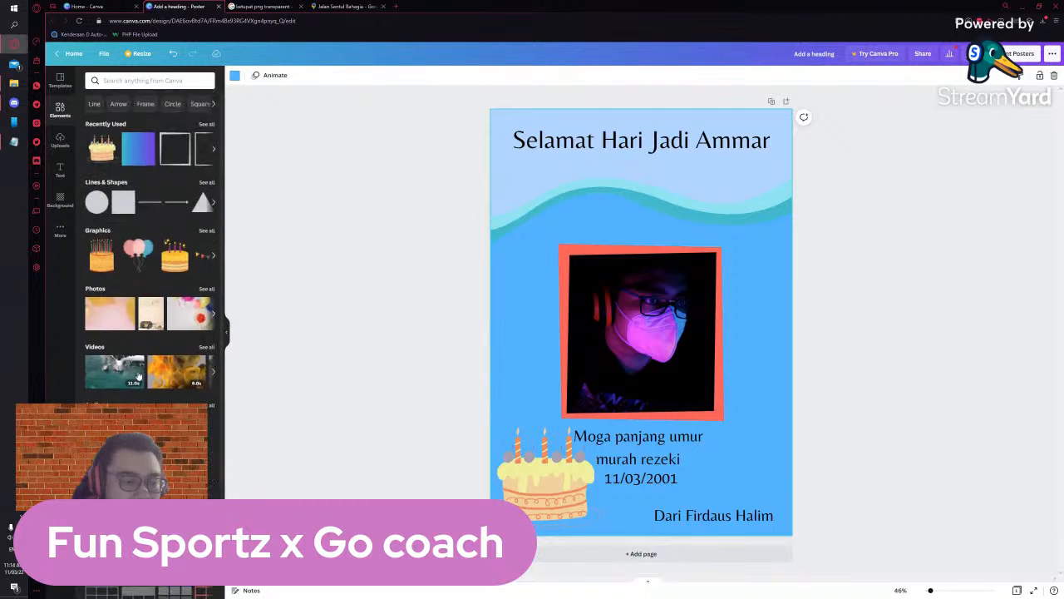
scroll(129, 366, down, 3)
click(594, 330)
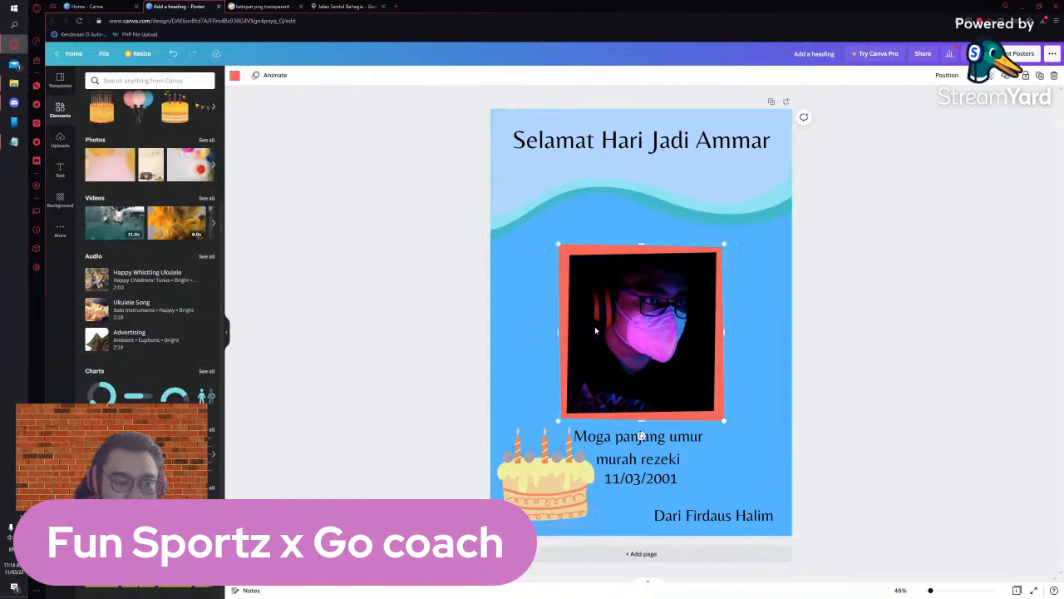
Step: Put the portrait into a black brush-stroke frame from the Frames collection and position it
click(209, 490)
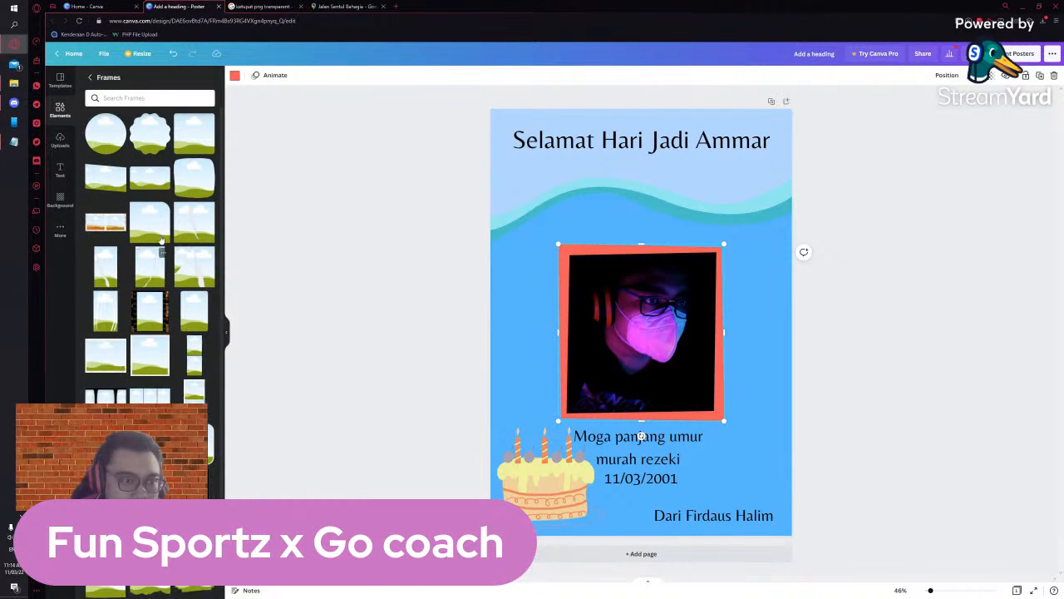
scroll(164, 226, down, 4)
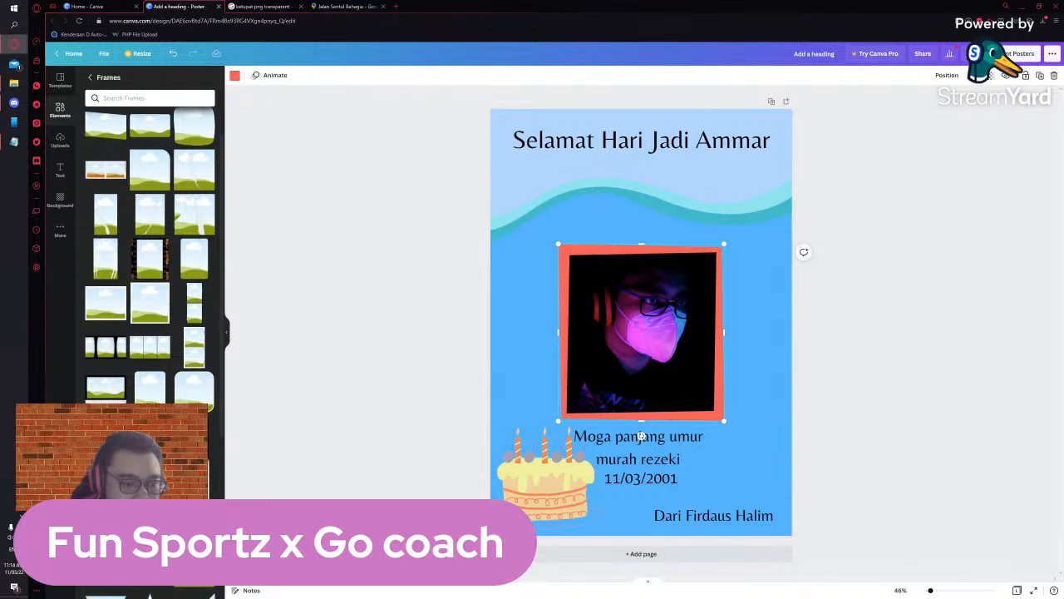
drag(641, 436, 641, 398)
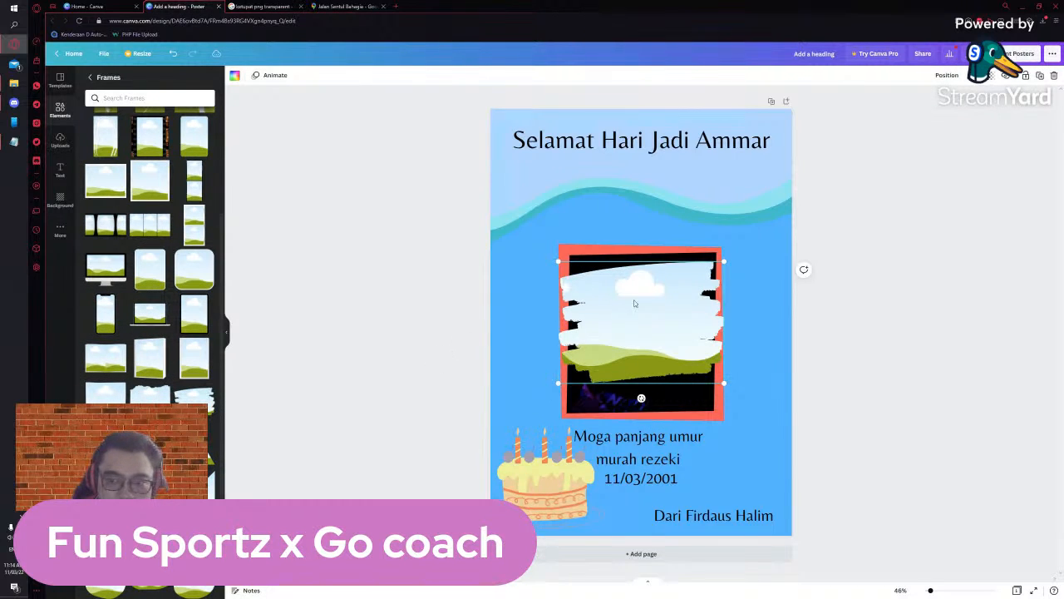
drag(637, 308, 582, 321)
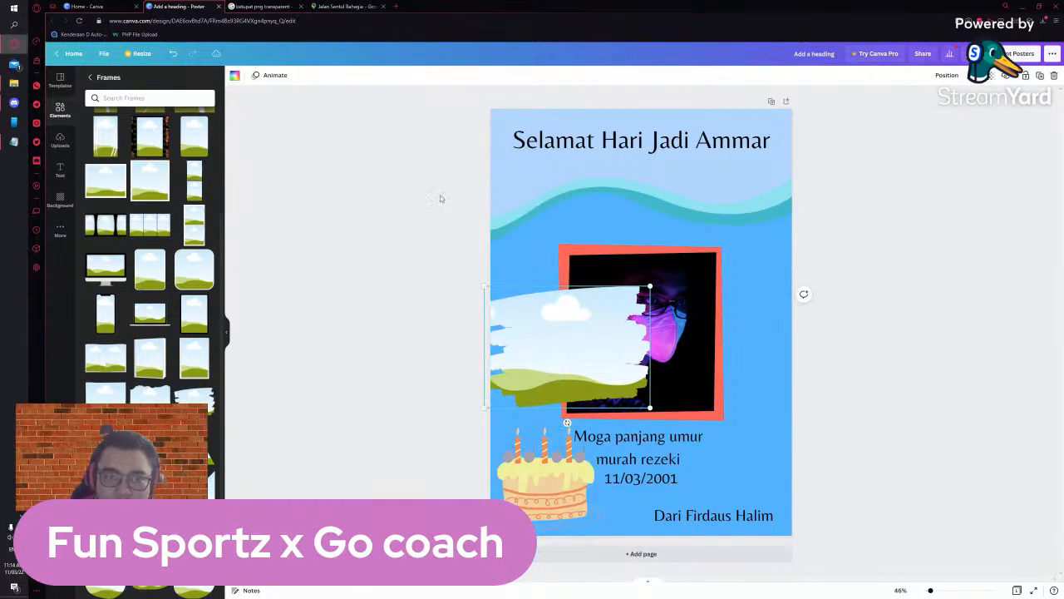
click(1002, 77)
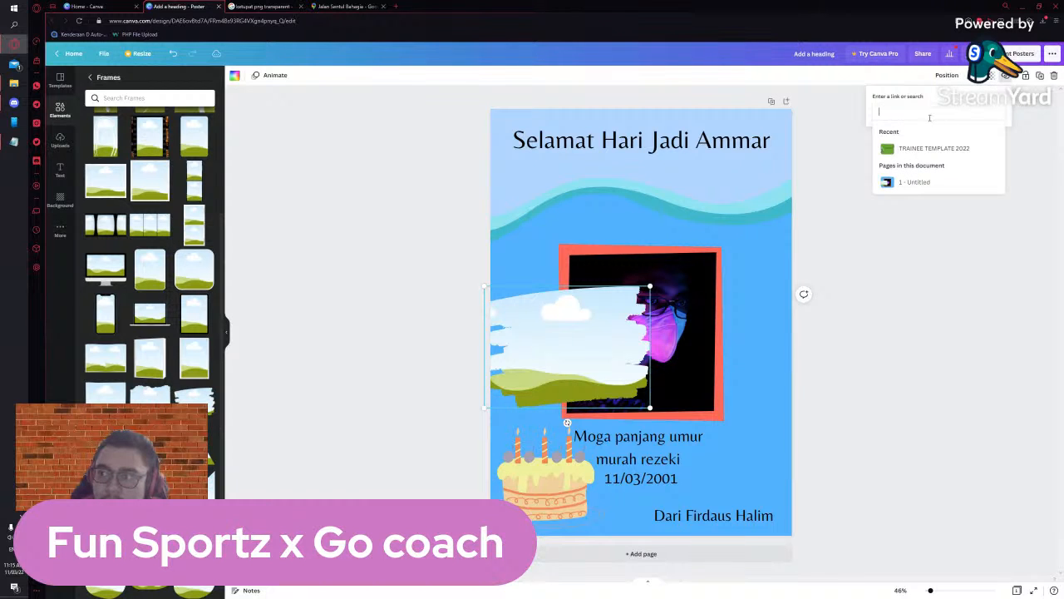
click(241, 82)
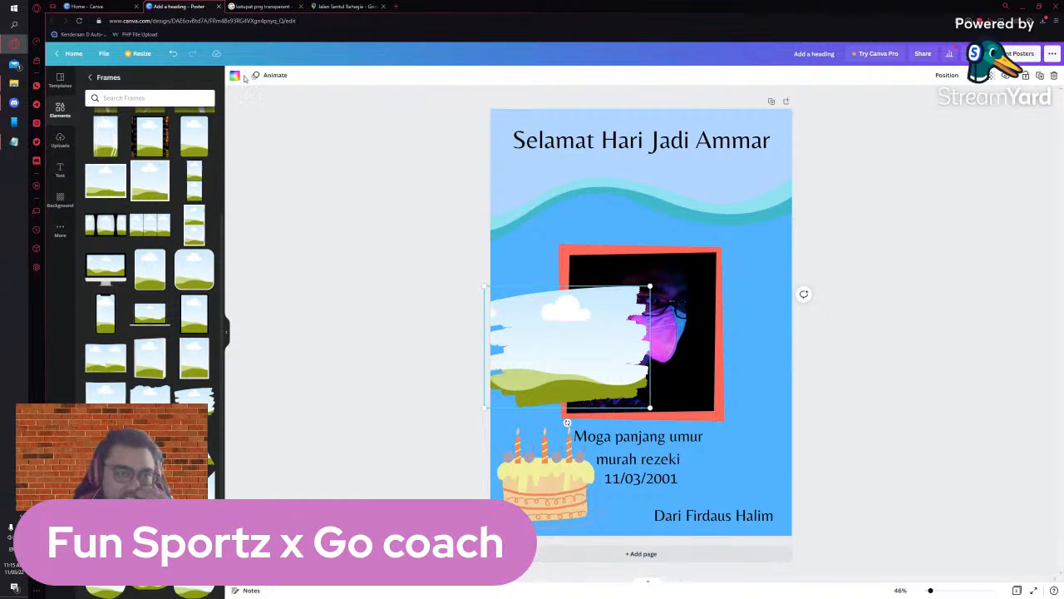
click(237, 77)
click(272, 75)
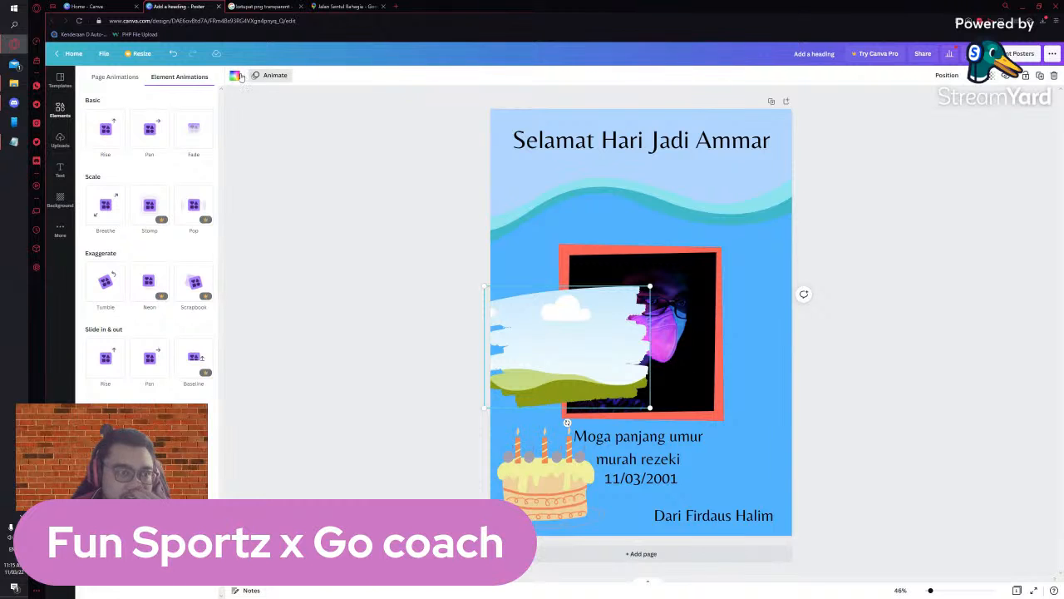
click(236, 75)
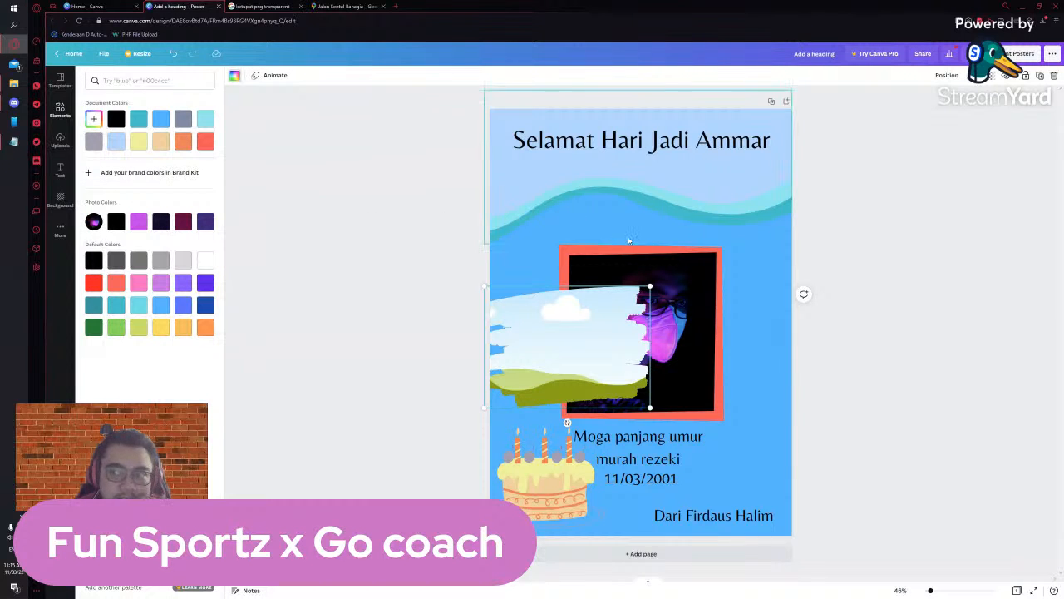
Step: Pull the old red frame off the photo and delete it
click(685, 316)
mouse_move(682, 316)
mouse_down()
mouse_move(737, 302)
mouse_move(614, 343)
mouse_move(645, 333)
mouse_move(634, 329)
mouse_move(662, 312)
mouse_up()
key(Delete)
click(701, 308)
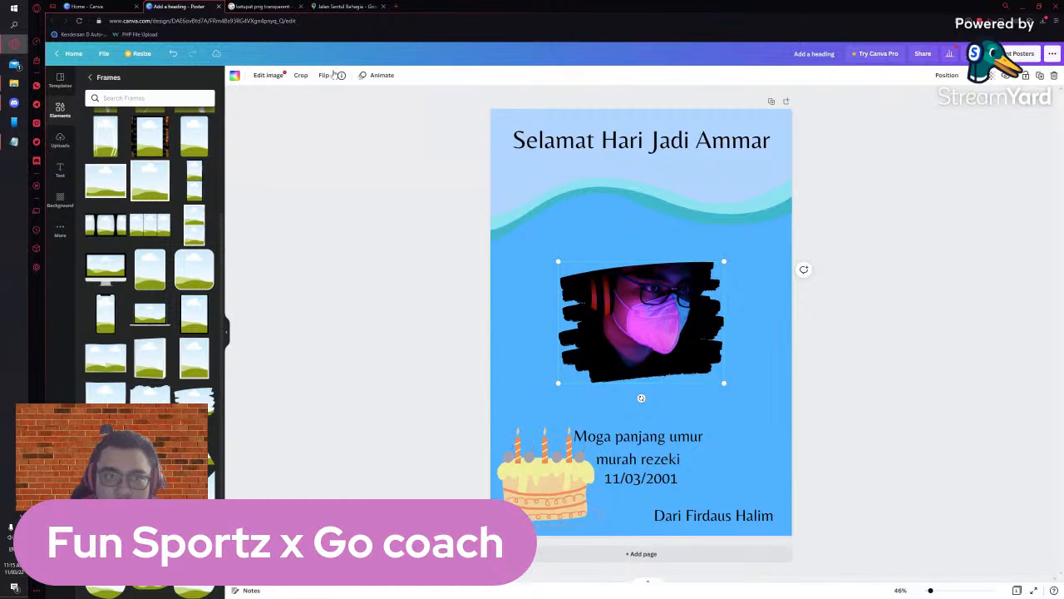
Step: Crop the portrait to shift it slightly downward inside the brush-stroke frame, keeping the face centred
click(274, 75)
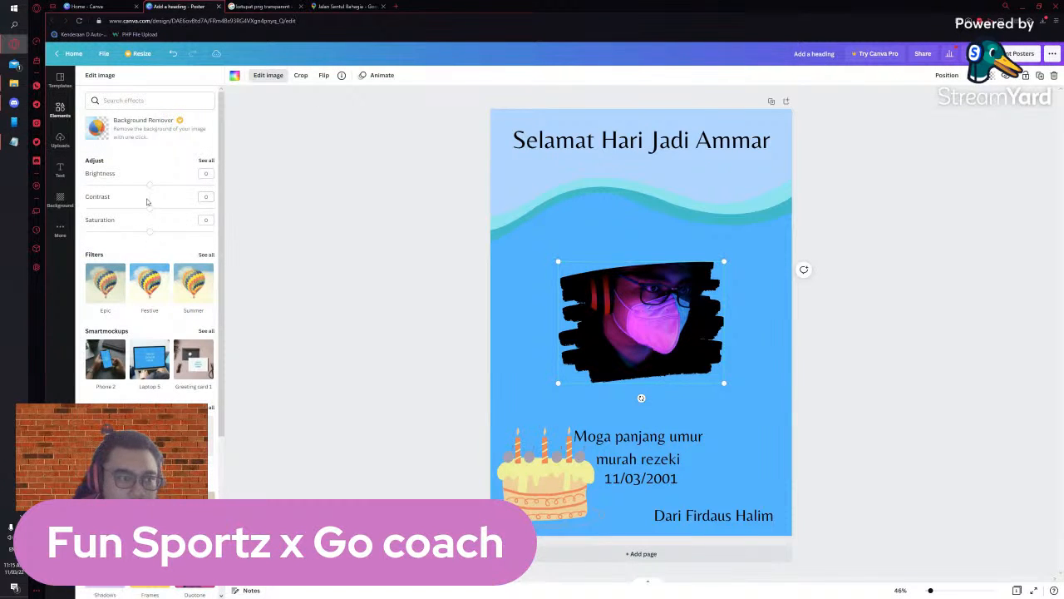
scroll(138, 382, down, 5)
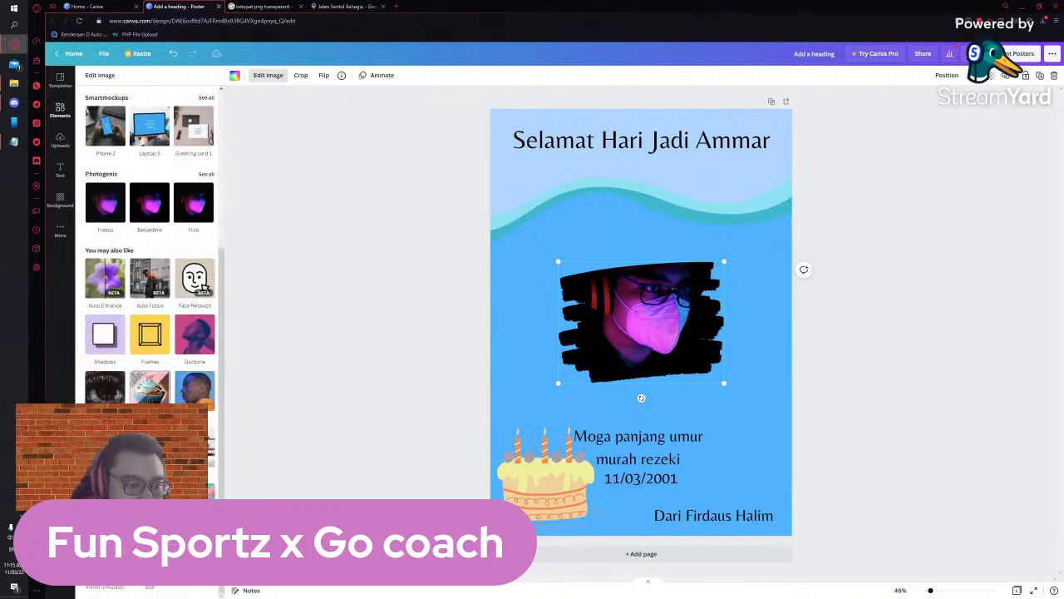
scroll(166, 216, up, 5)
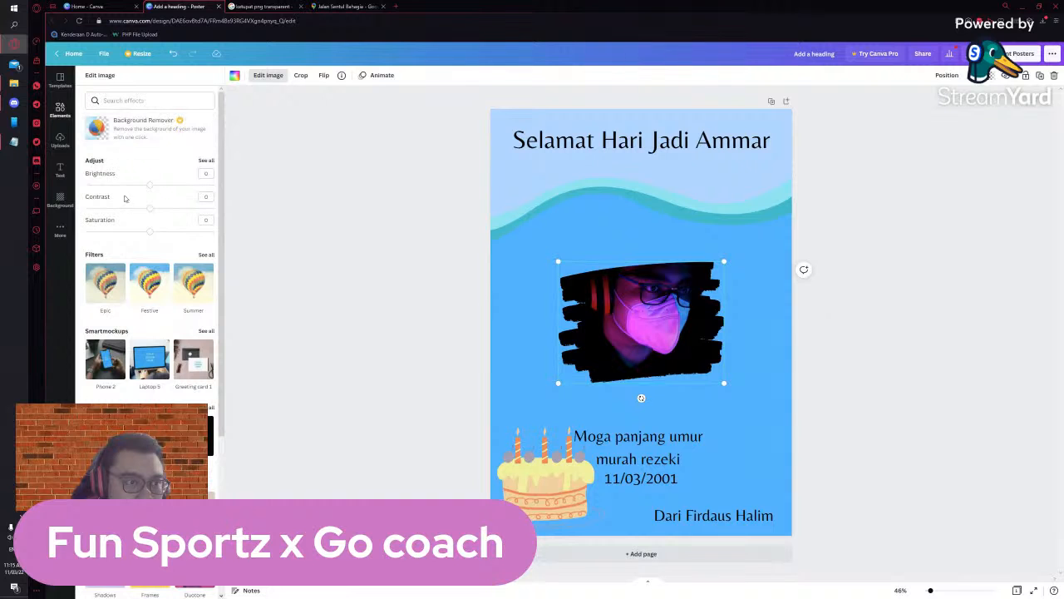
click(301, 75)
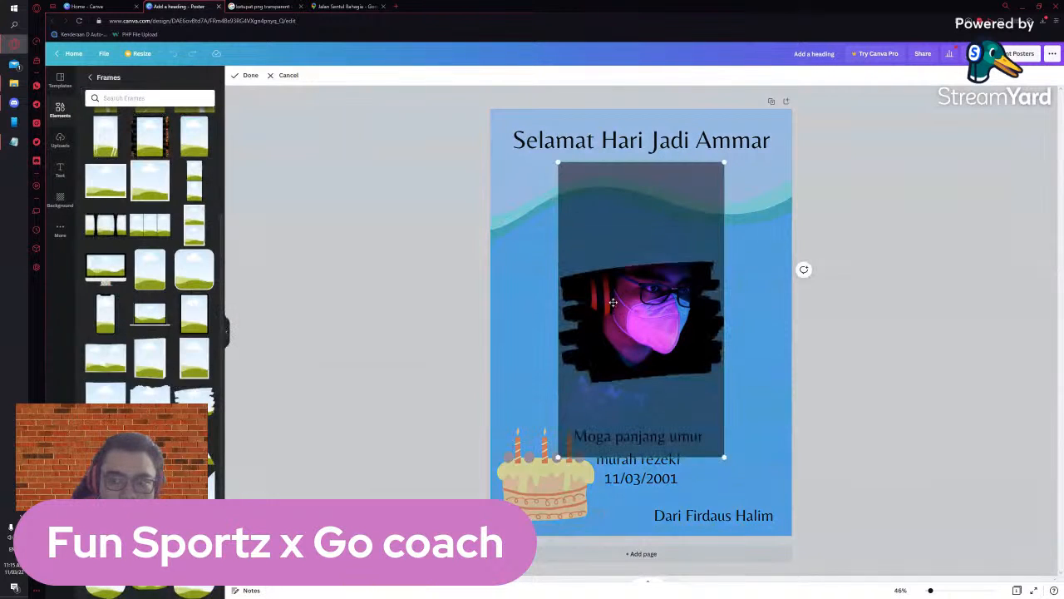
drag(614, 303, 612, 324)
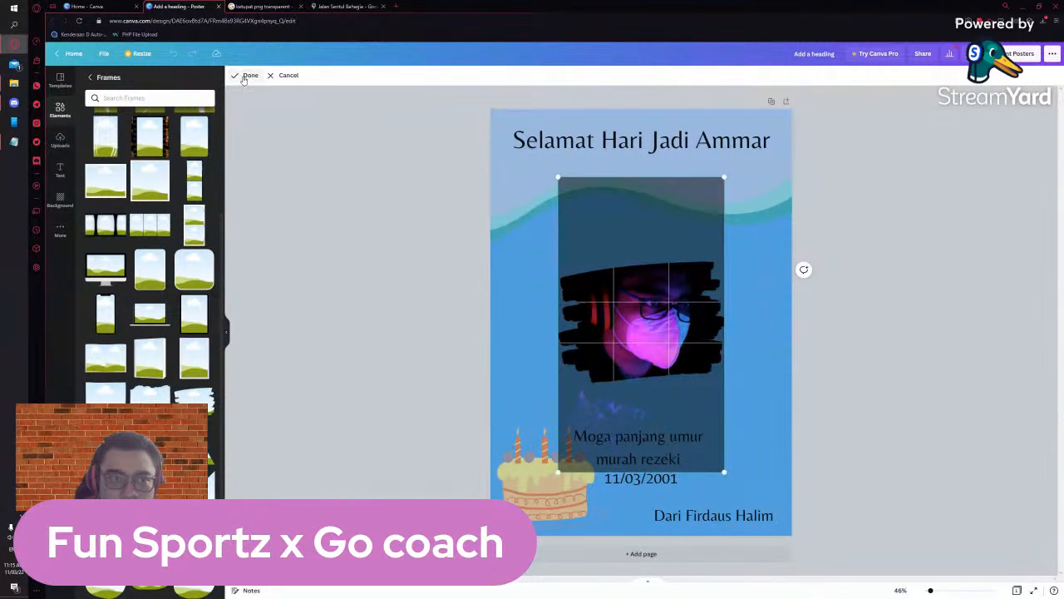
click(246, 75)
click(783, 330)
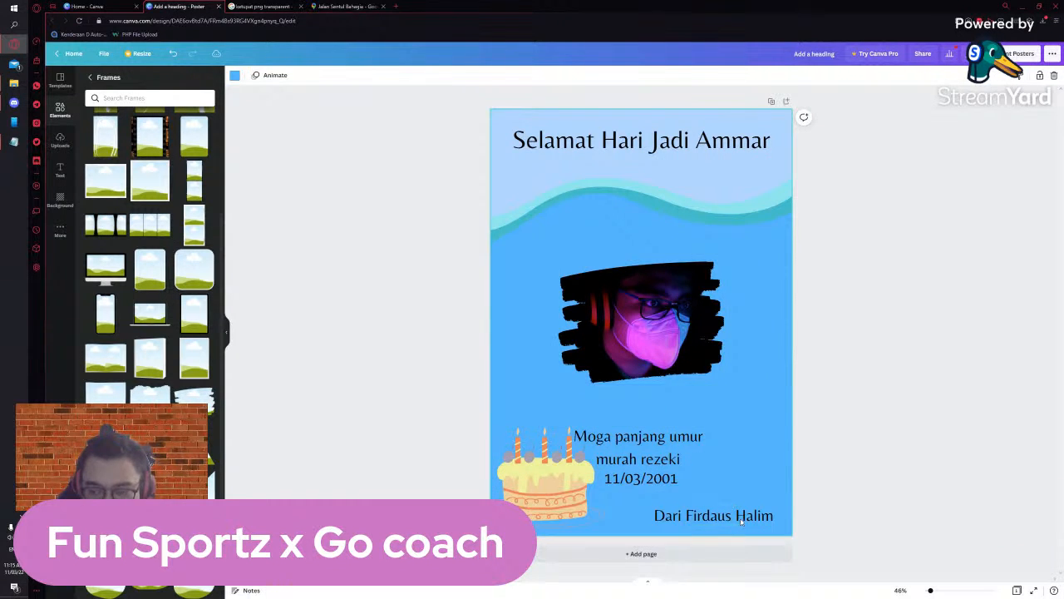
drag(618, 324, 566, 319)
drag(640, 479, 701, 374)
click(835, 318)
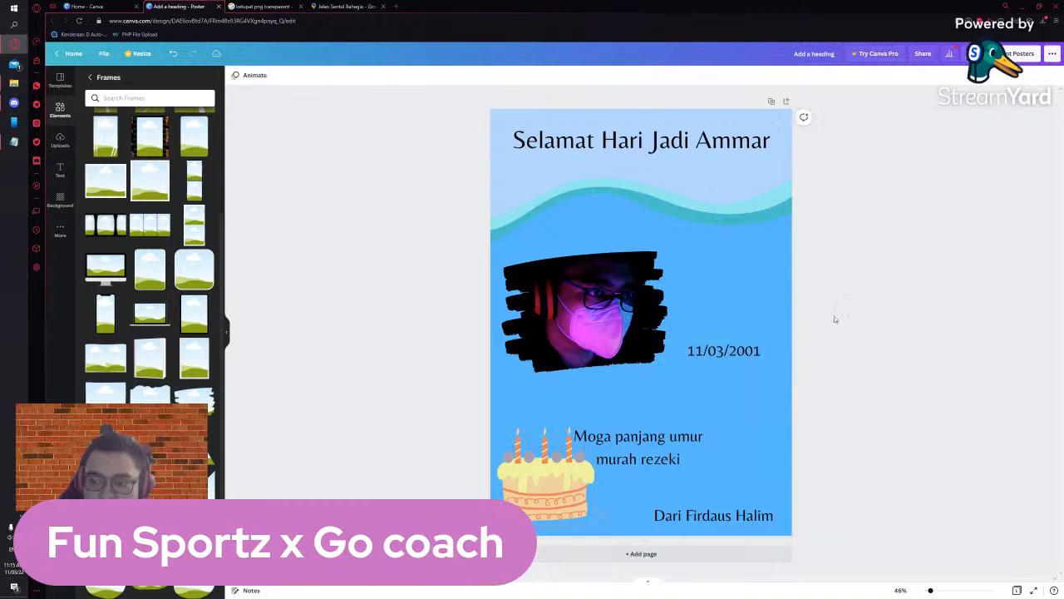
drag(646, 435, 655, 386)
click(920, 371)
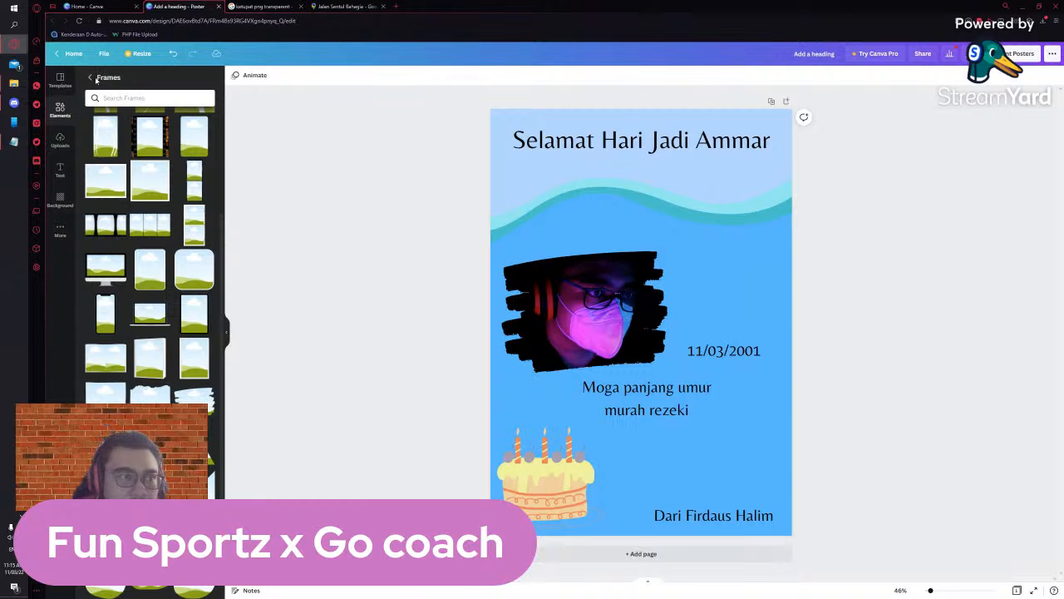
Step: Browse the poster templates, then go back to the Canva home page
click(60, 83)
scroll(166, 306, down, 3)
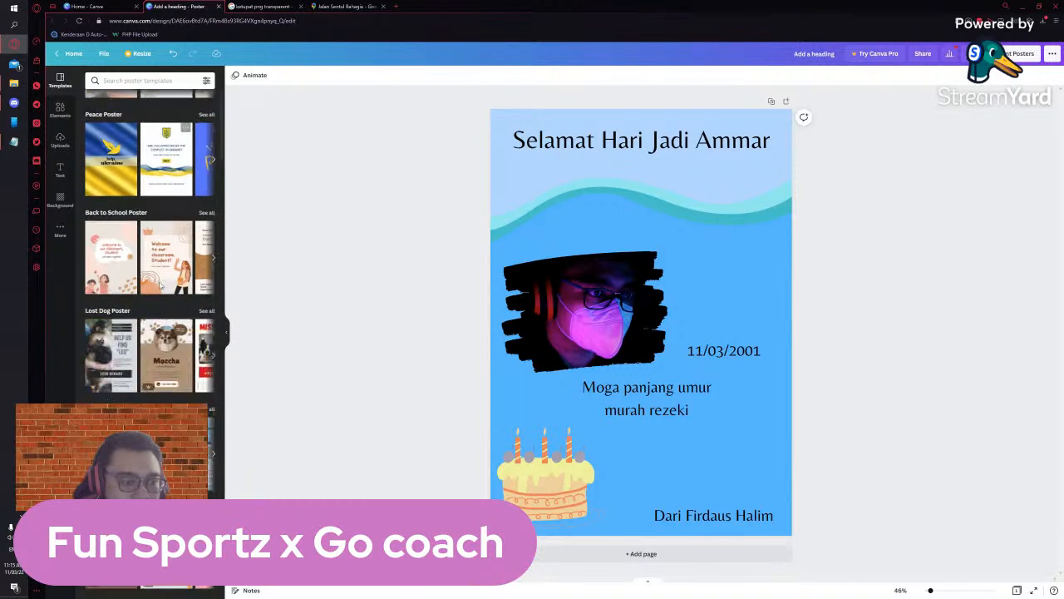
scroll(166, 306, down, 5)
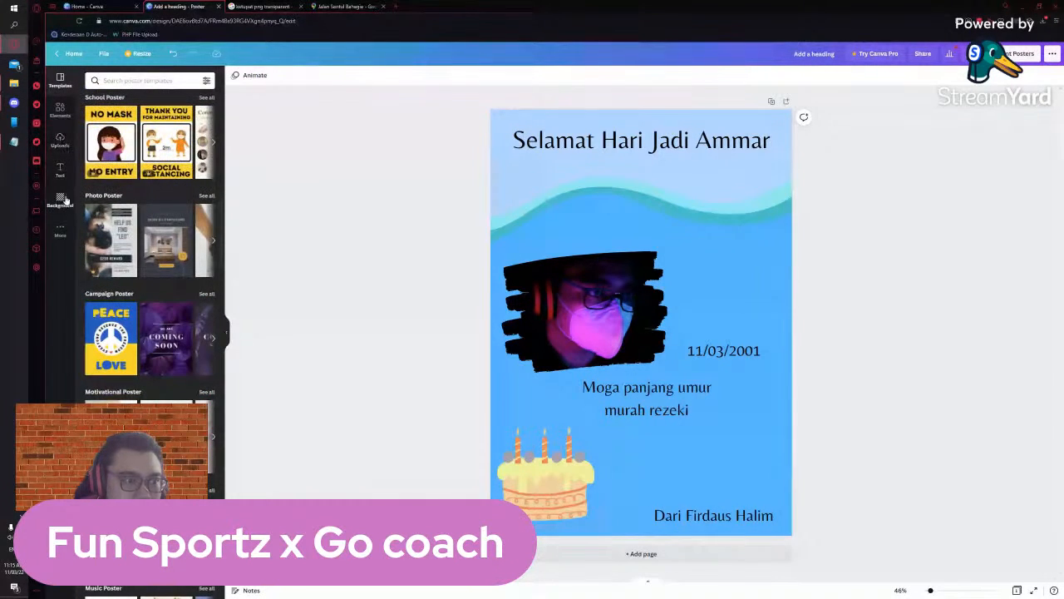
click(69, 54)
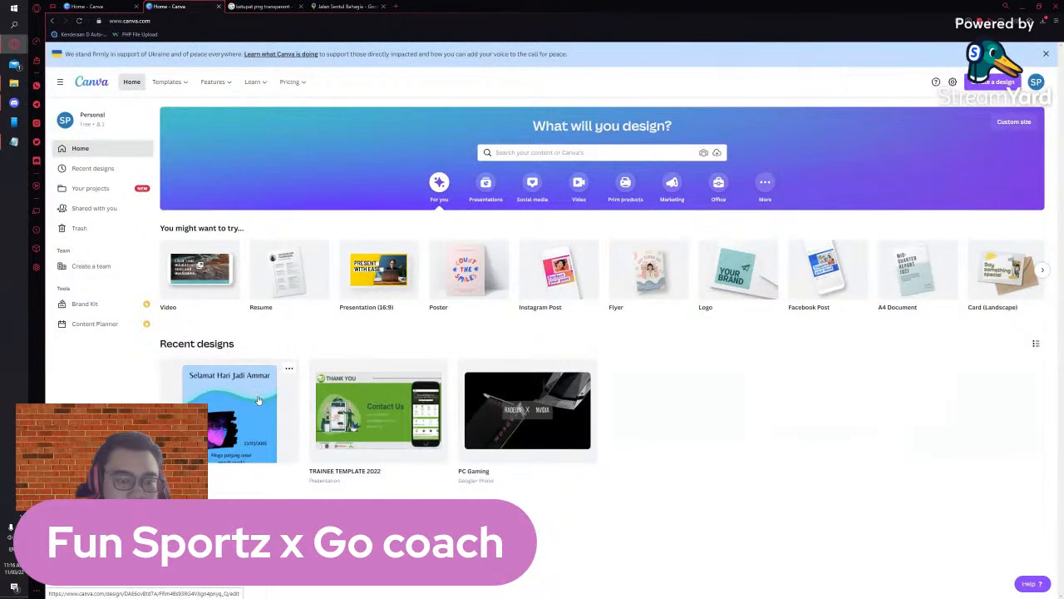
Step: Open the birthday poster from Recent designs and return to its editor tab
click(258, 400)
click(176, 10)
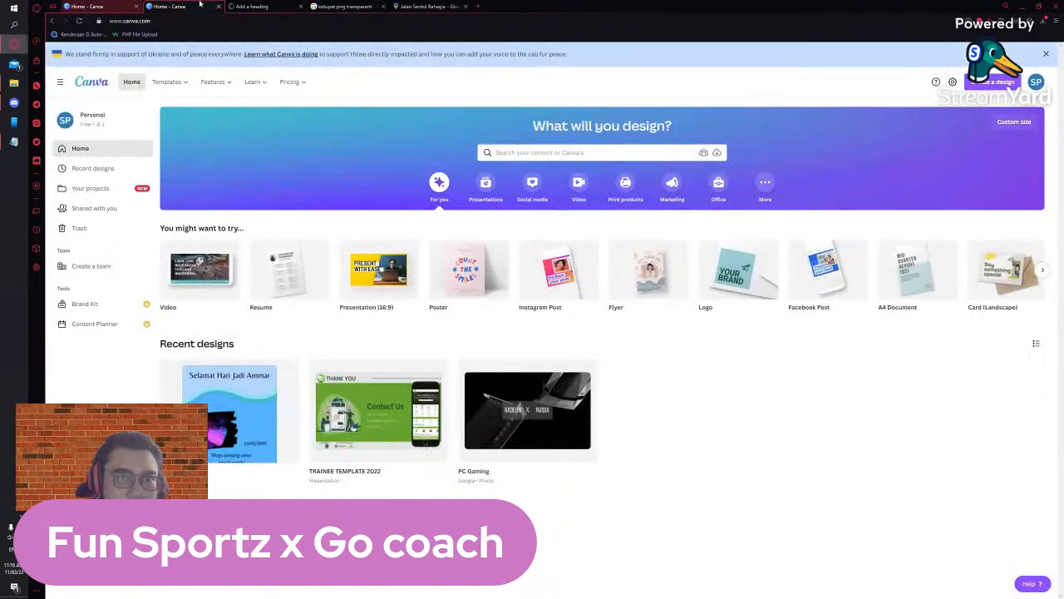
click(254, 6)
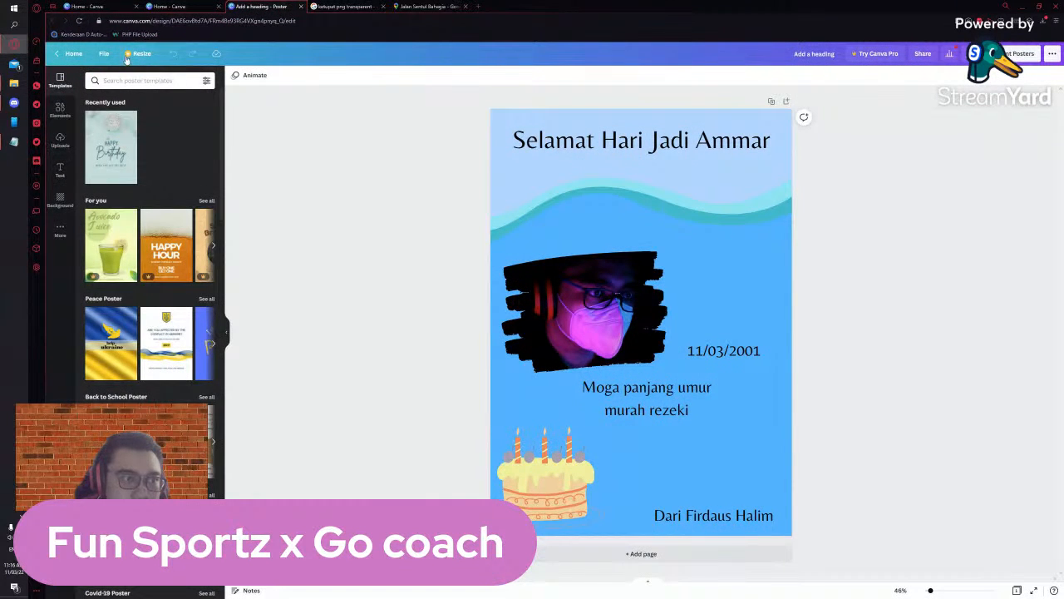
click(169, 6)
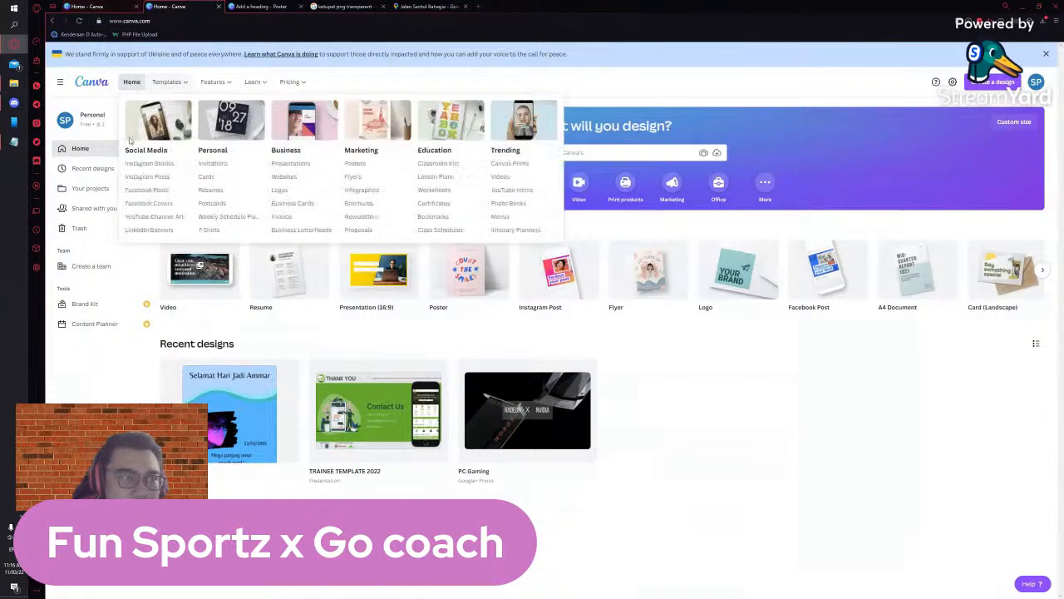
click(104, 169)
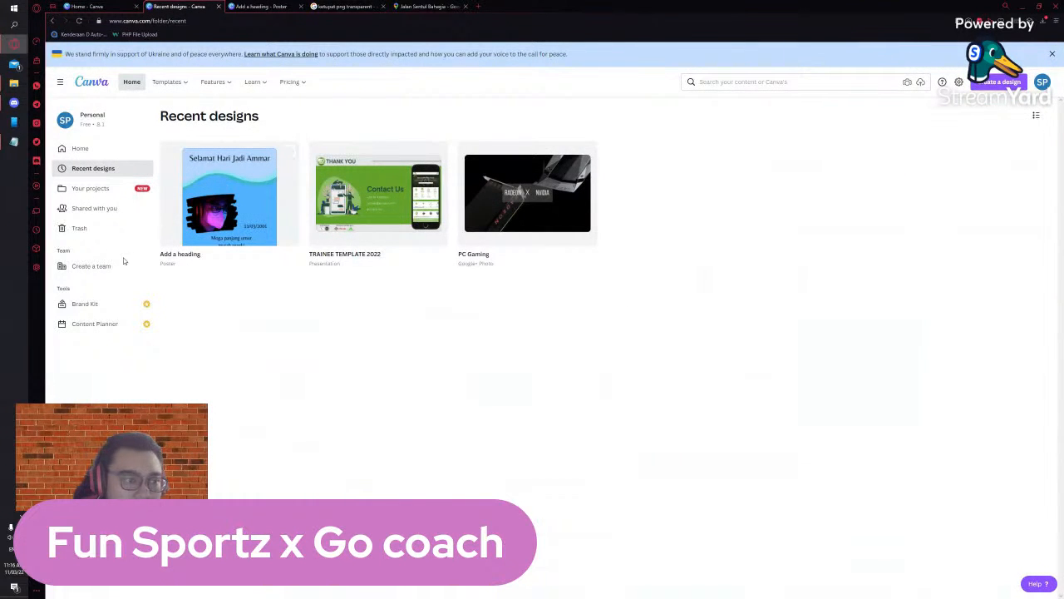
click(260, 5)
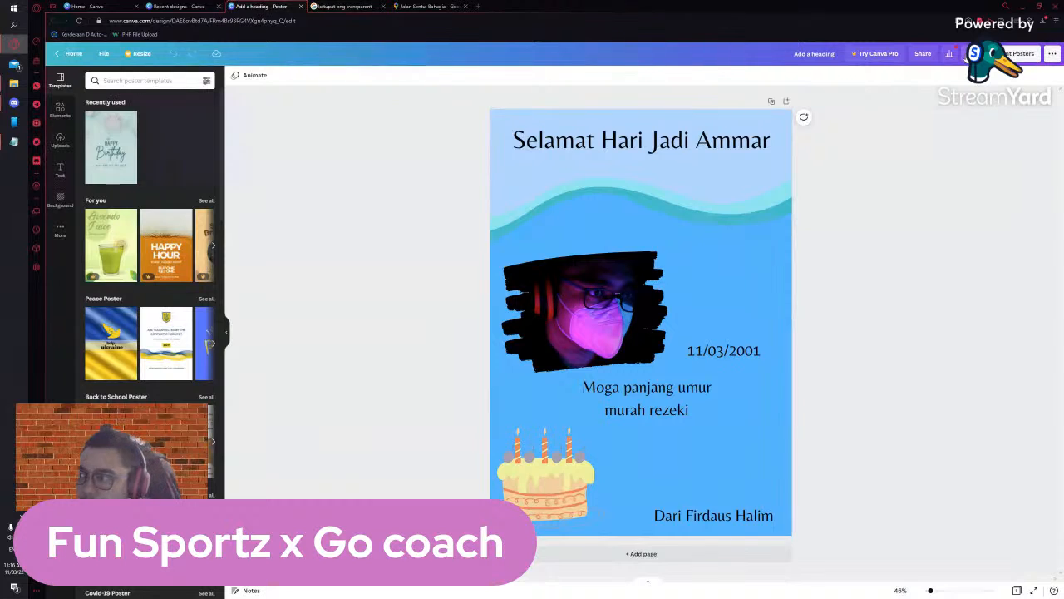
Step: Download the poster as a PNG file and open the saved 'Add a heading.png'
click(973, 53)
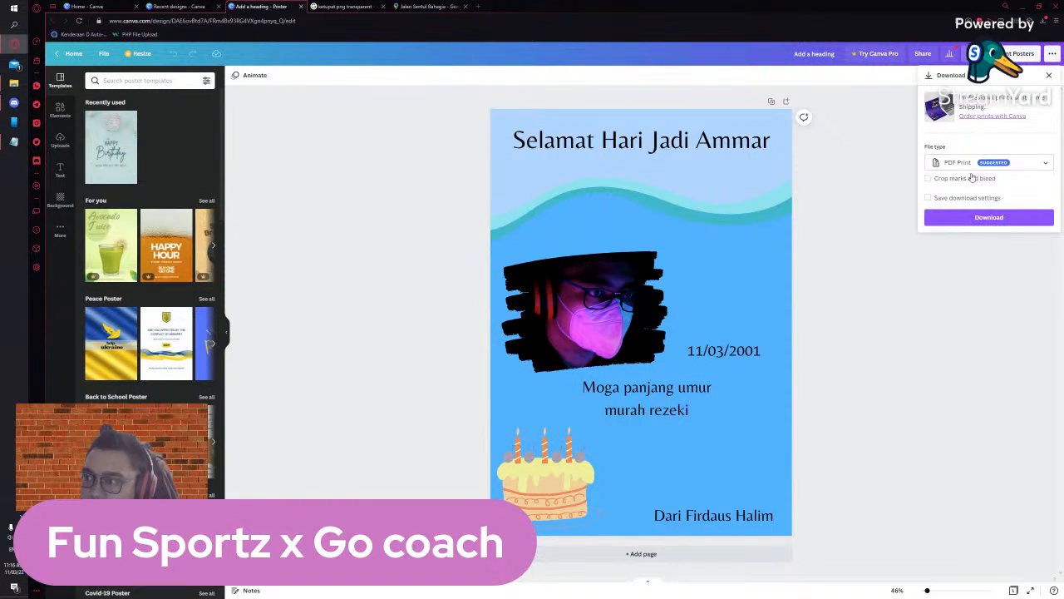
click(970, 166)
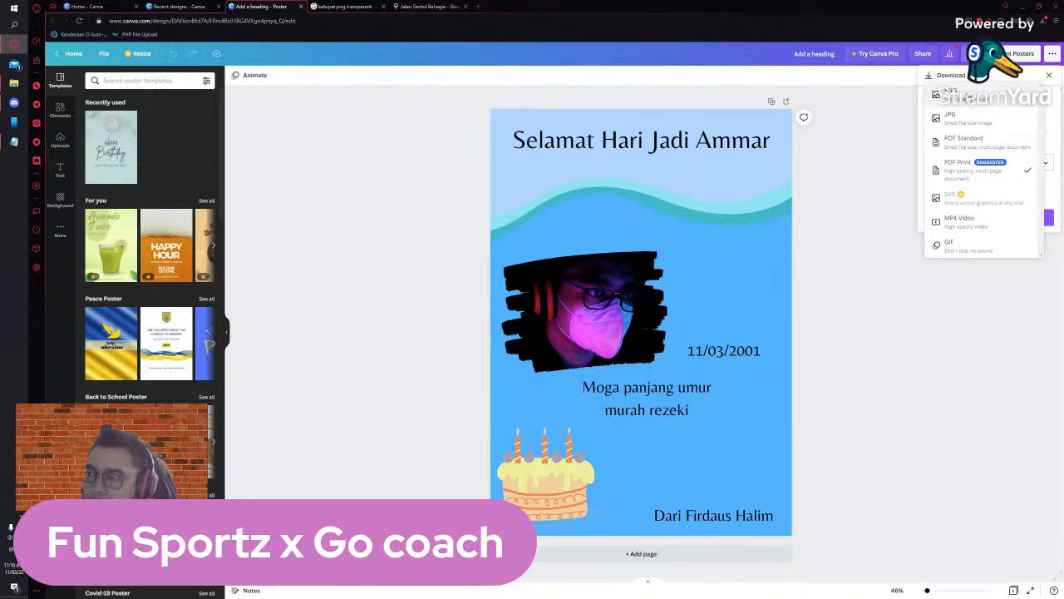
click(988, 99)
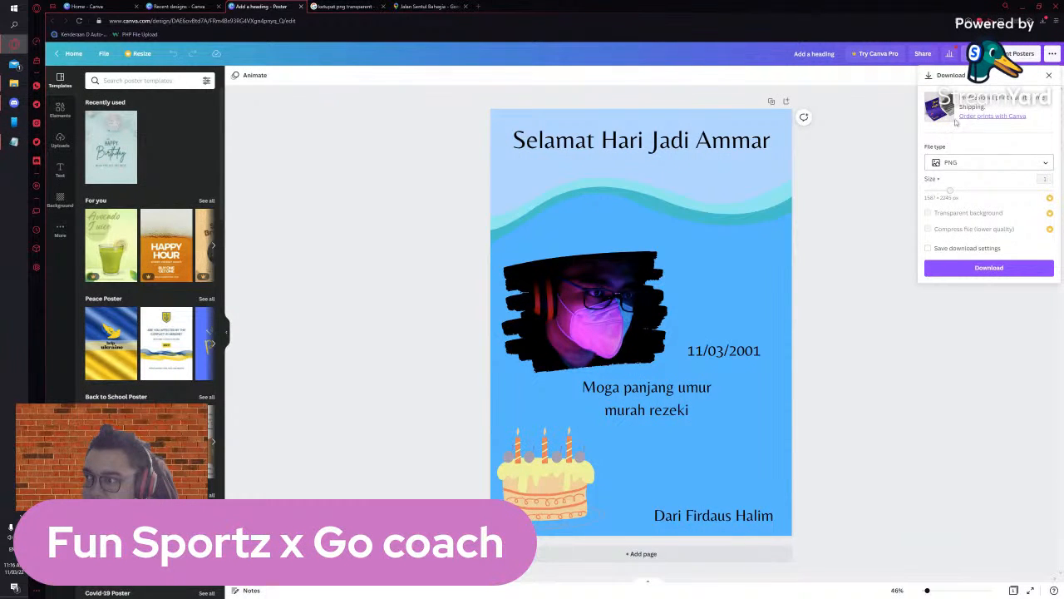
click(947, 268)
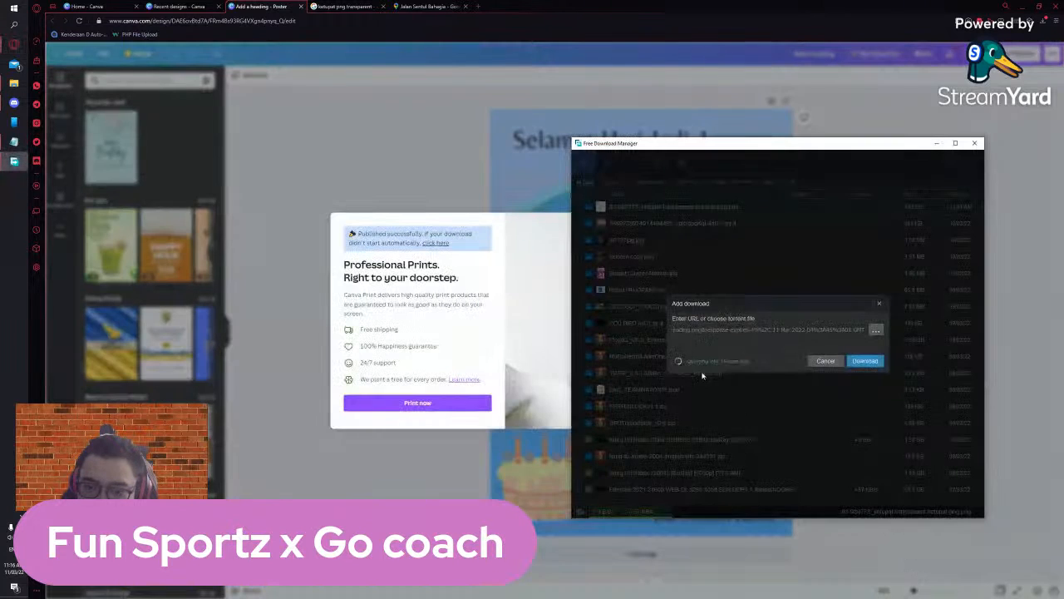
click(854, 379)
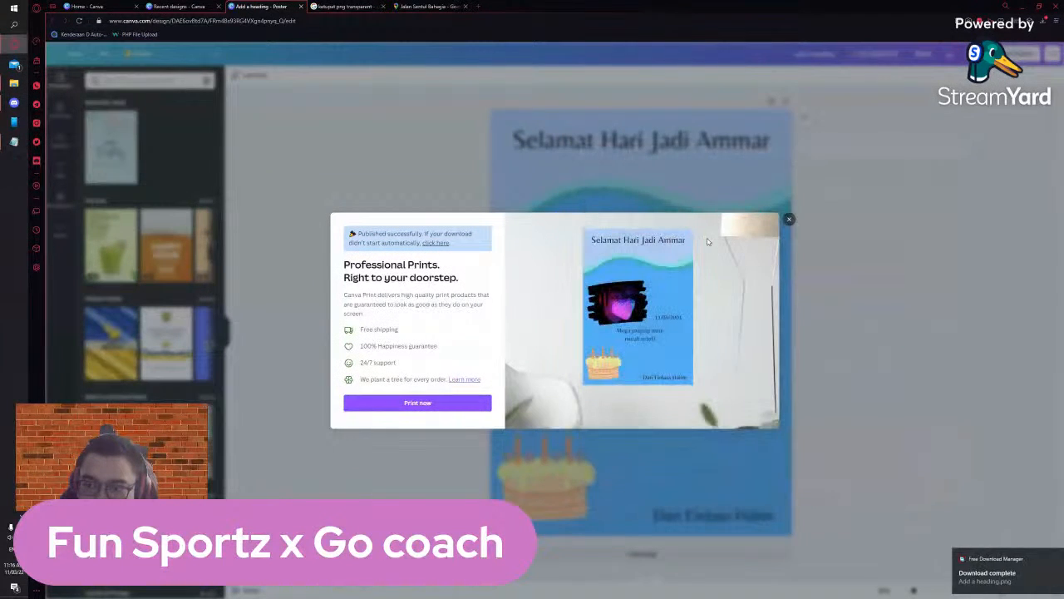
click(965, 559)
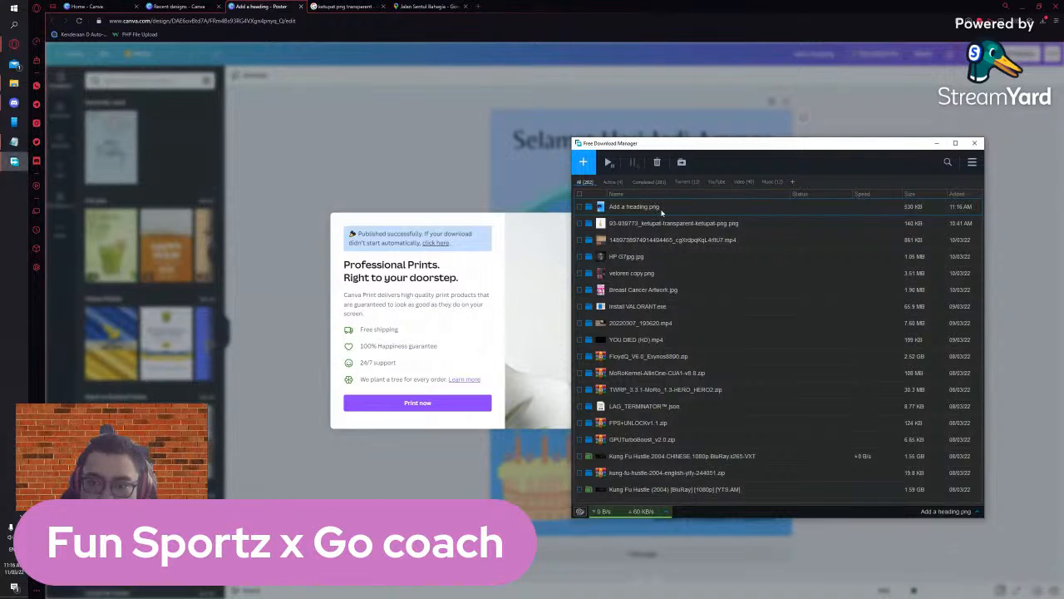